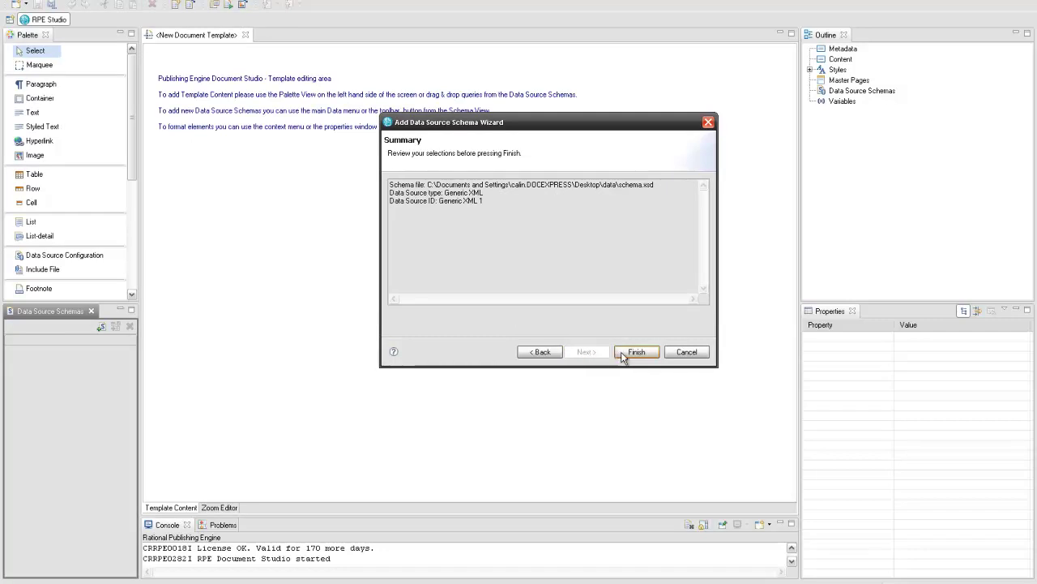
# Finish adding the Generic XML 1 data source schema and insert a paragraph into the template content
pyautogui.click(628, 352)
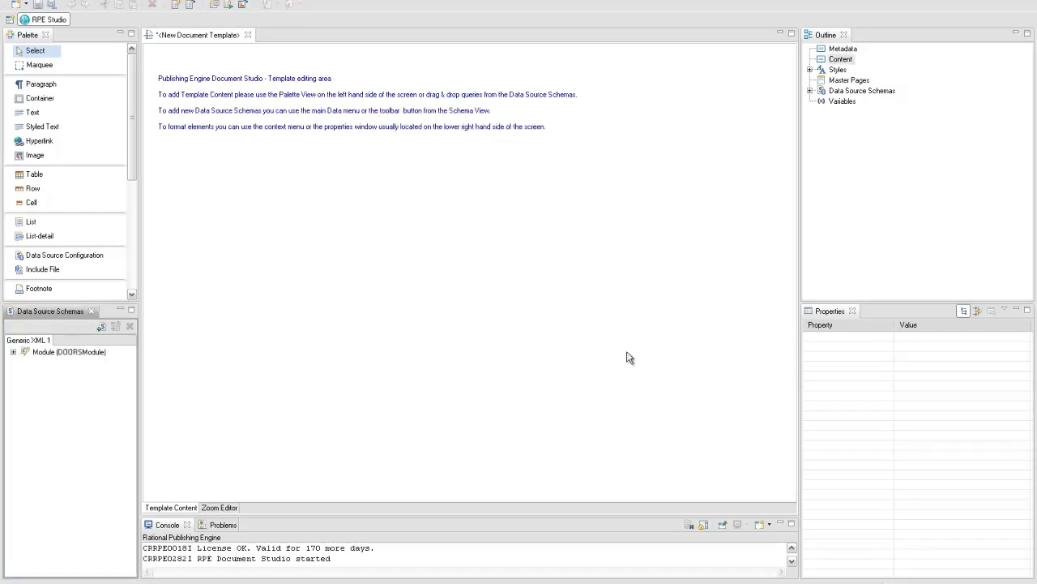
pyautogui.rightClick(194, 72)
pyautogui.moveTo(241, 73)
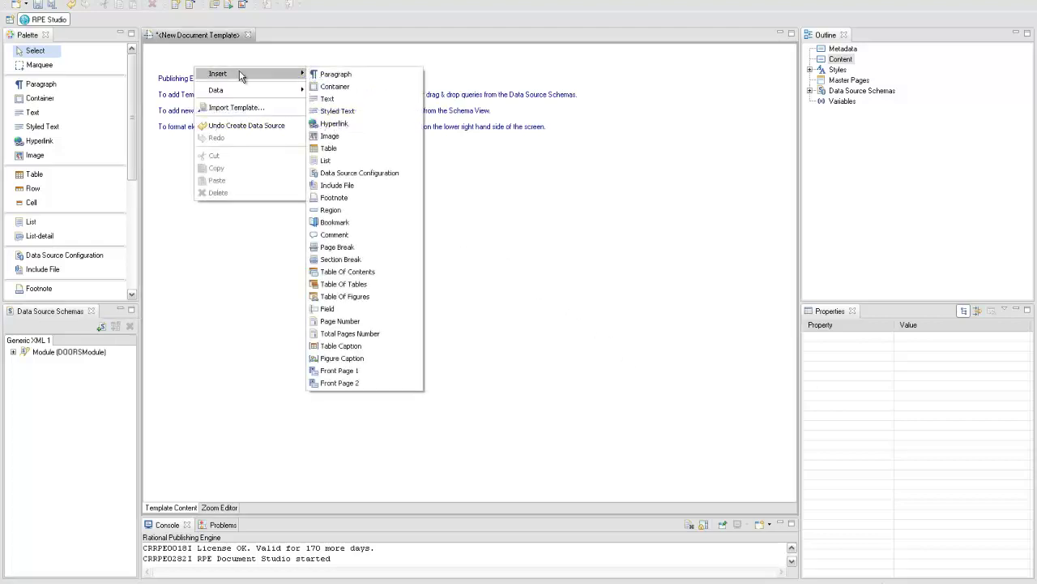
pyautogui.click(322, 74)
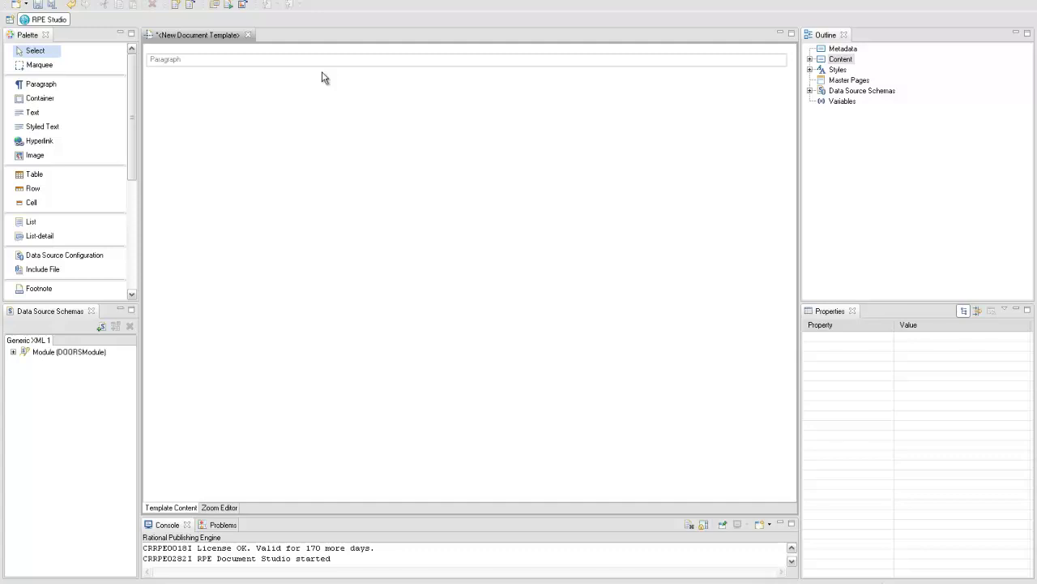
# Set the new paragraph's alignment to center in its formatting properties
pyautogui.click(317, 65)
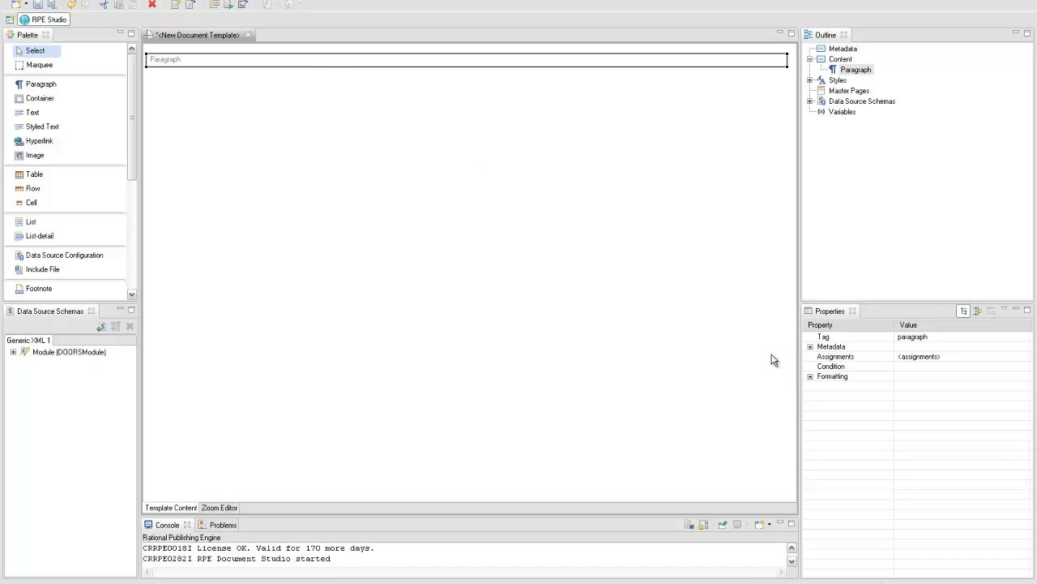
pyautogui.click(811, 377)
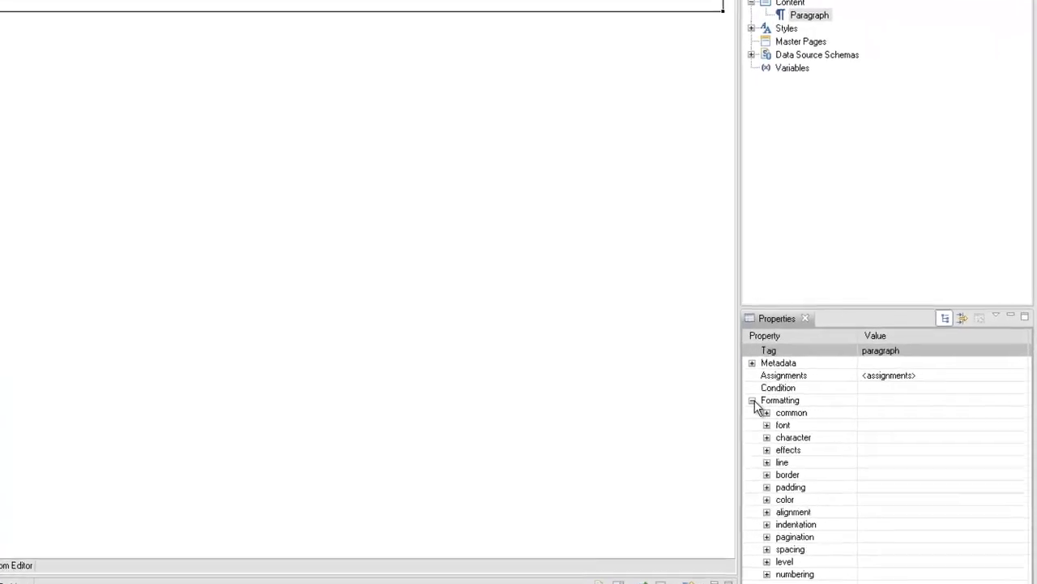
pyautogui.click(753, 522)
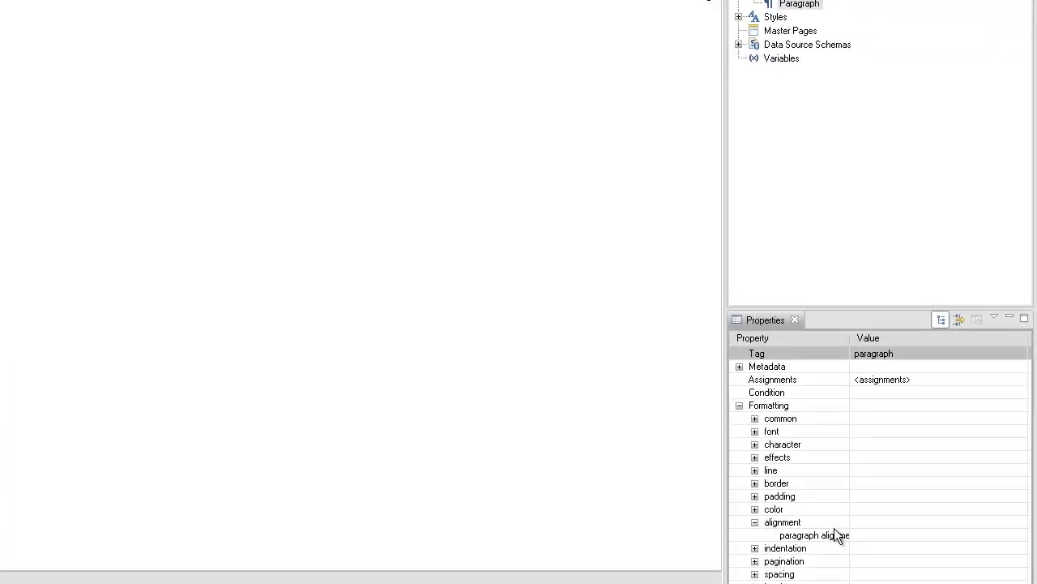
pyautogui.moveTo(849, 338); pyautogui.dragTo(883, 338)
pyautogui.click(1000, 533)
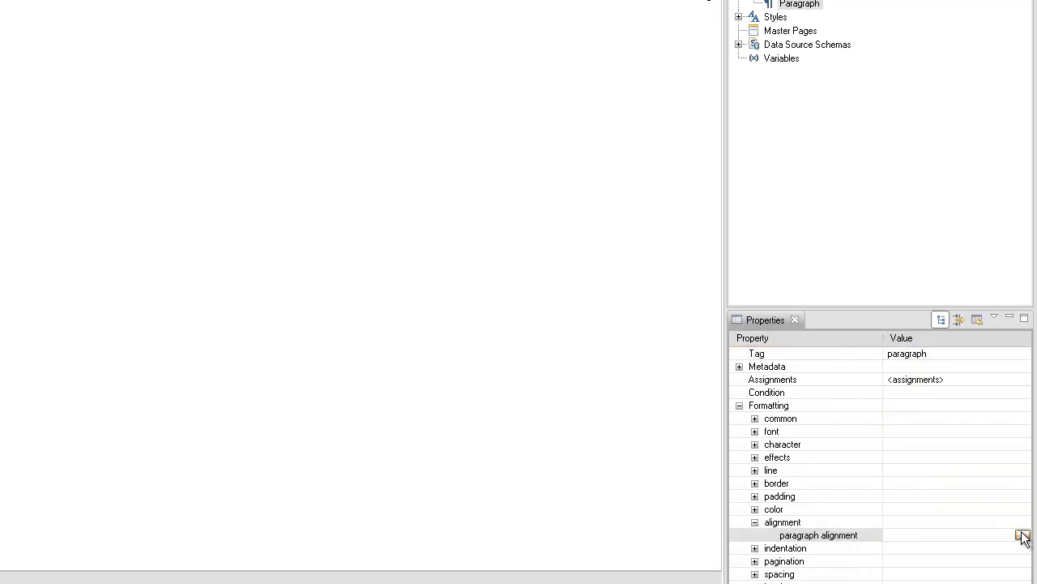
pyautogui.click(1022, 535)
pyautogui.click(256, 256)
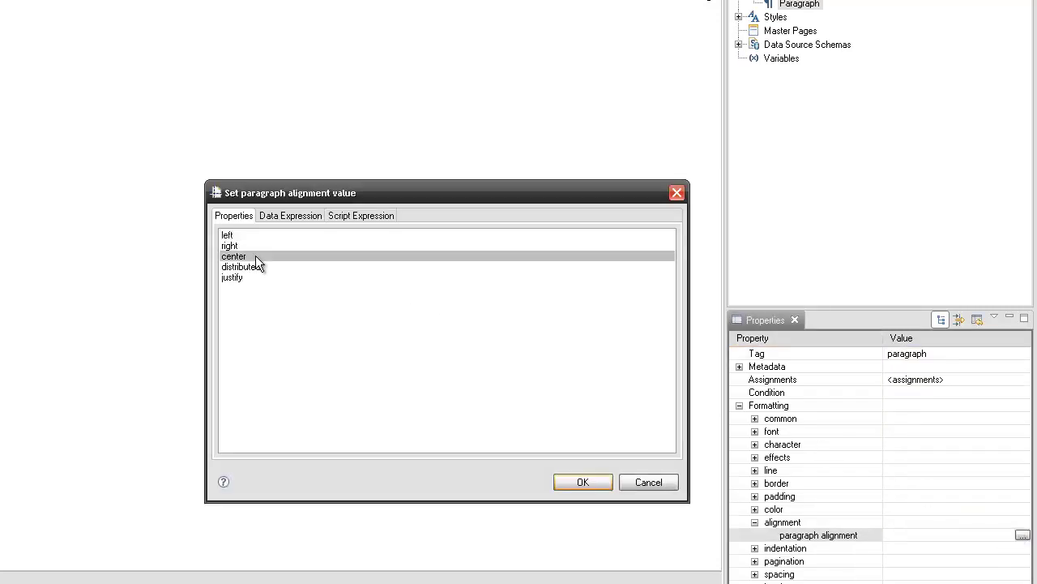
pyautogui.click(557, 483)
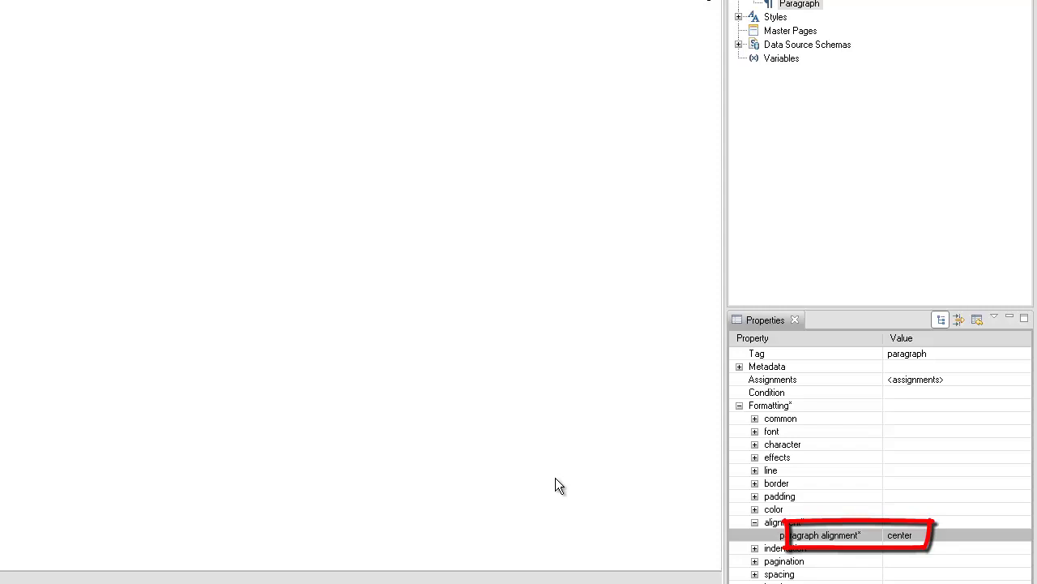
# Insert a table with 3 rows and 3 columns below the paragraph
pyautogui.click(48, 193)
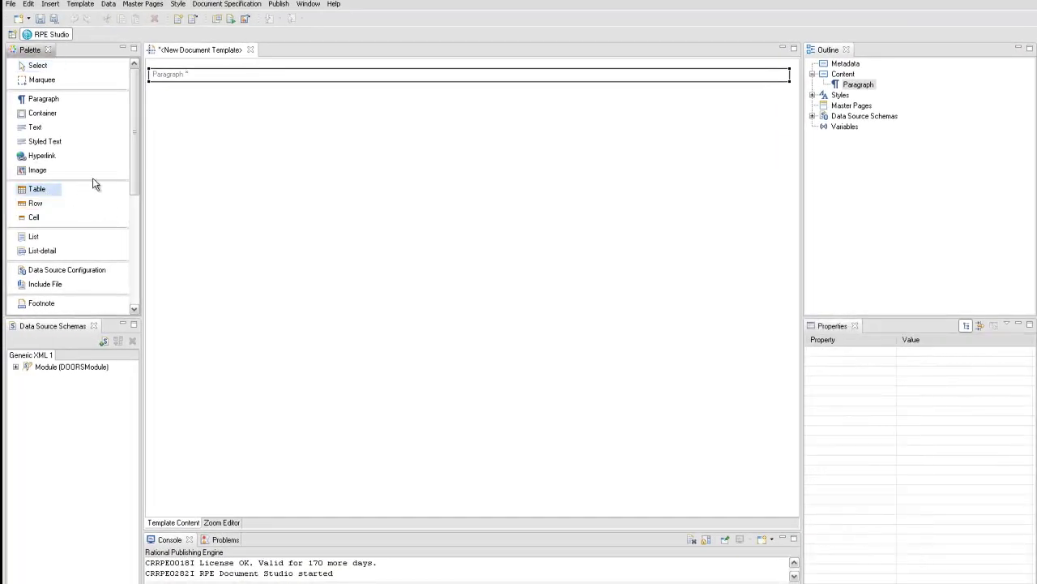
pyautogui.click(201, 152)
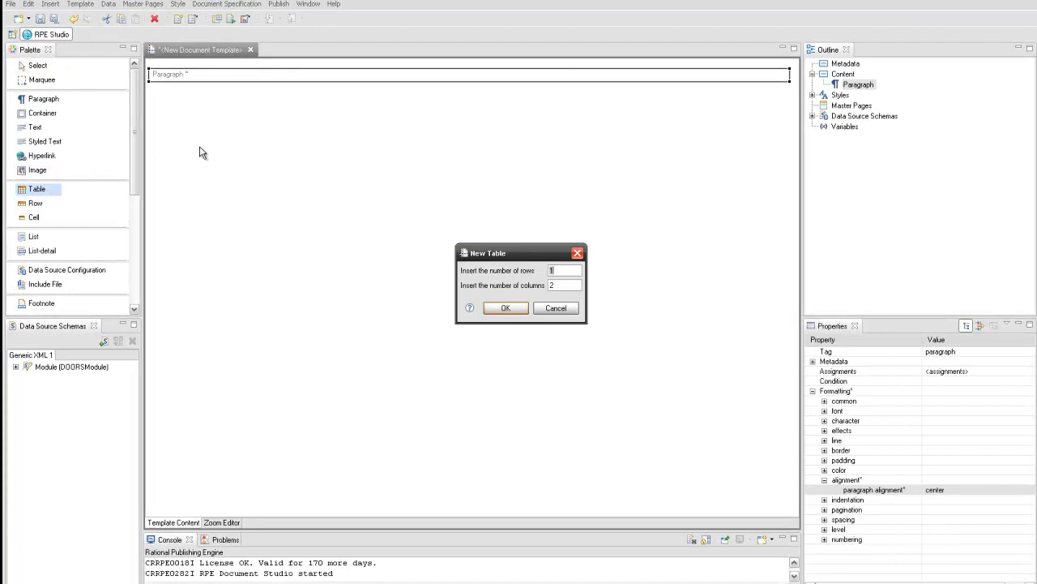
pyautogui.write('3')
pyautogui.moveTo(555, 284); pyautogui.dragTo(544, 284)
pyautogui.write('3')
pyautogui.click(507, 308)
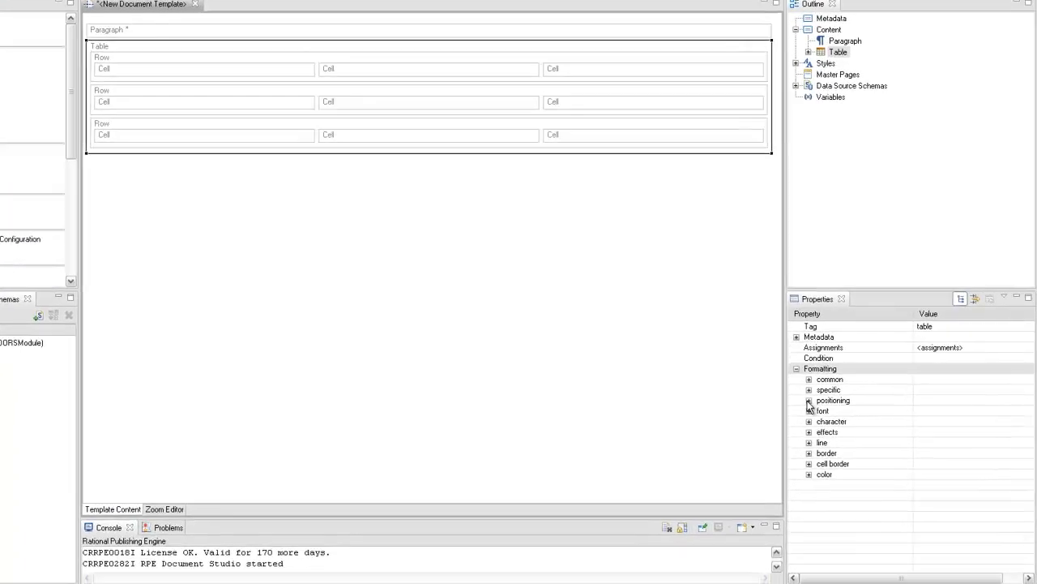
# Set the table alignment to center in the table's positioning properties
pyautogui.click(824, 421)
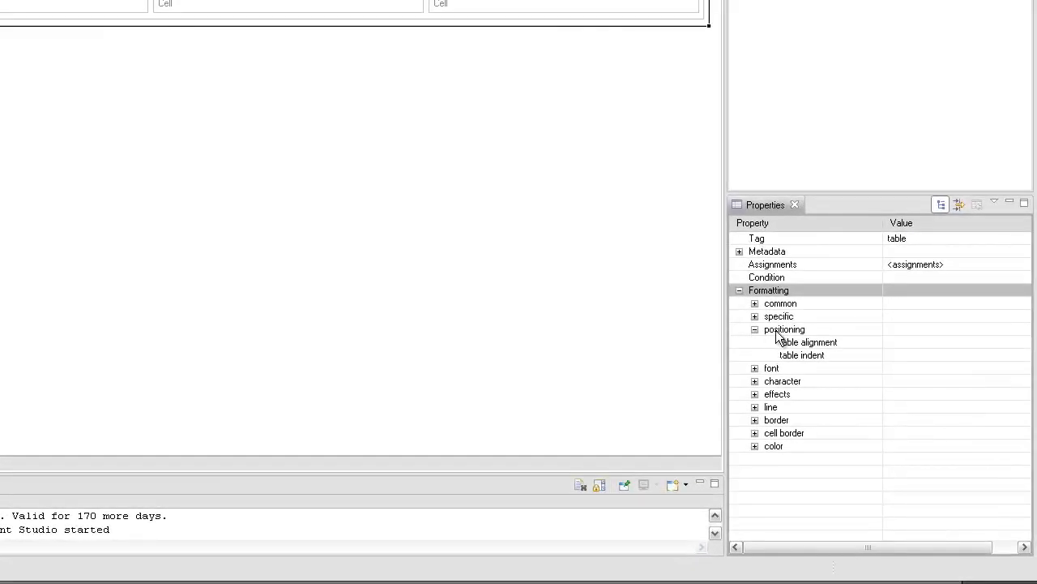
pyautogui.click(1002, 343)
pyautogui.click(1022, 342)
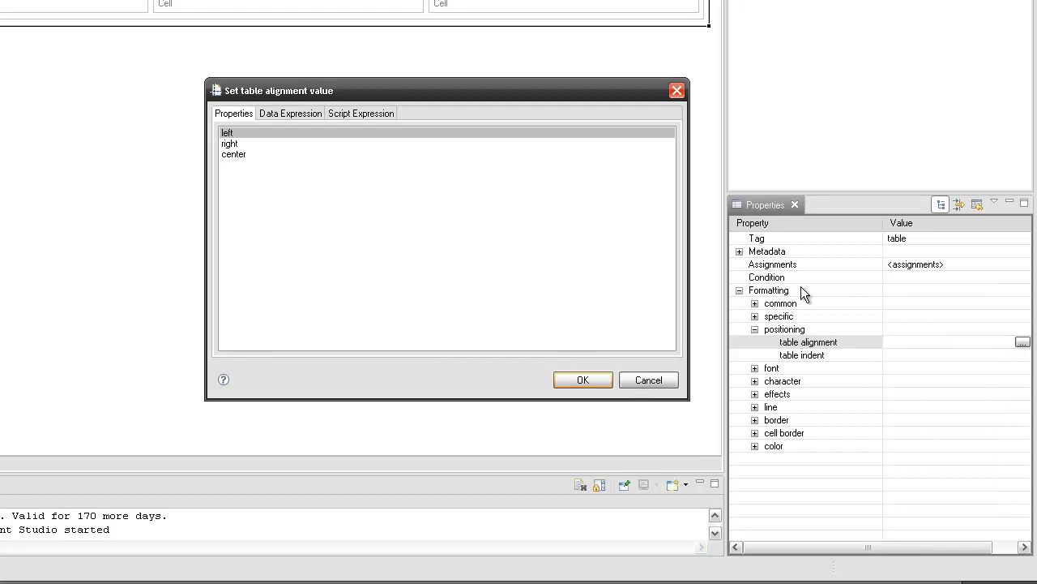
pyautogui.click(244, 155)
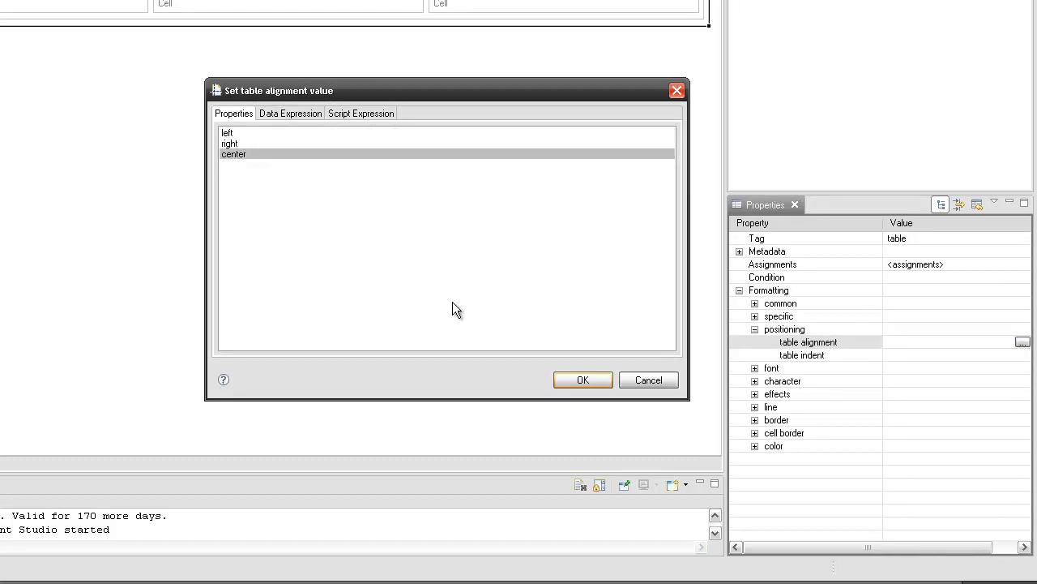
pyautogui.click(580, 381)
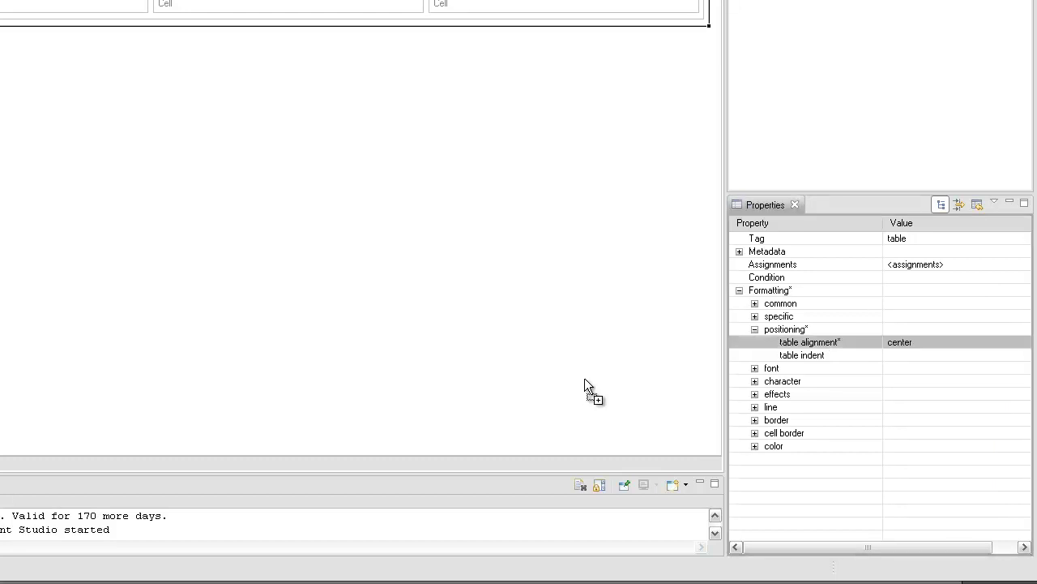
# Clear the table's default values for all cell borders color, all cell borders style and all cell borders width
pyautogui.click(754, 433)
pyautogui.click(770, 446)
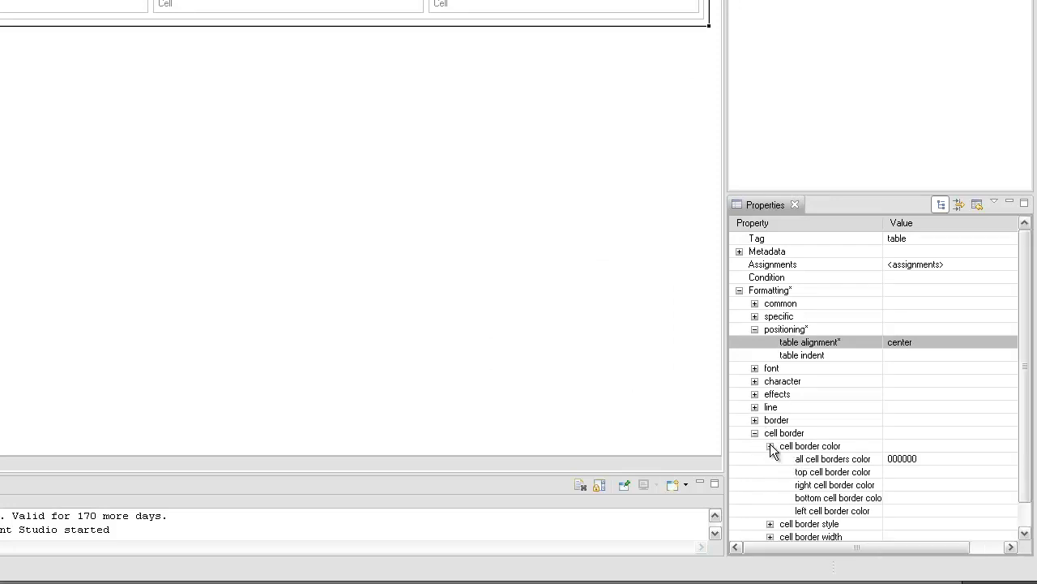
pyautogui.click(903, 454)
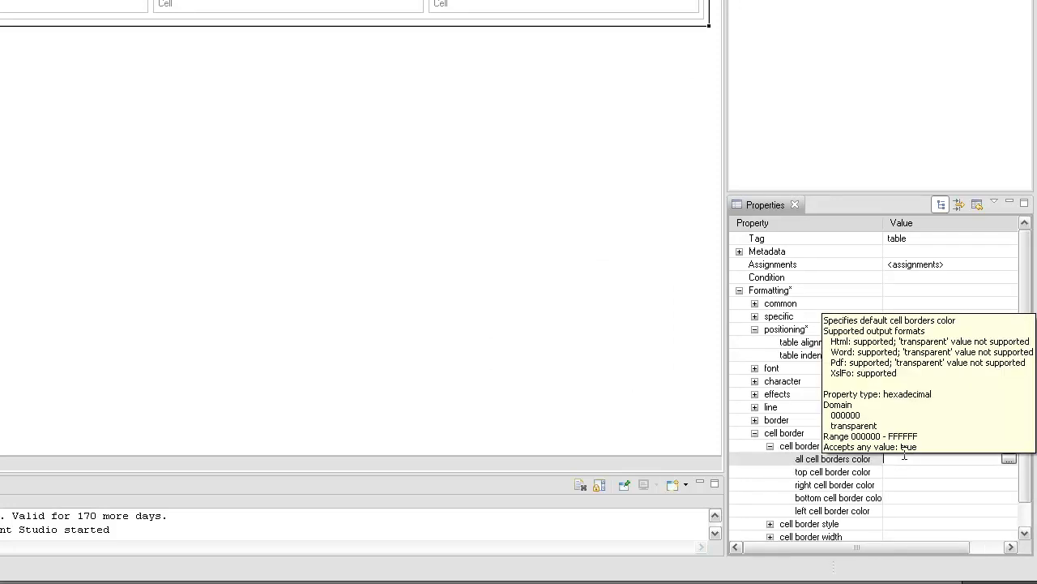
pyautogui.click(769, 523)
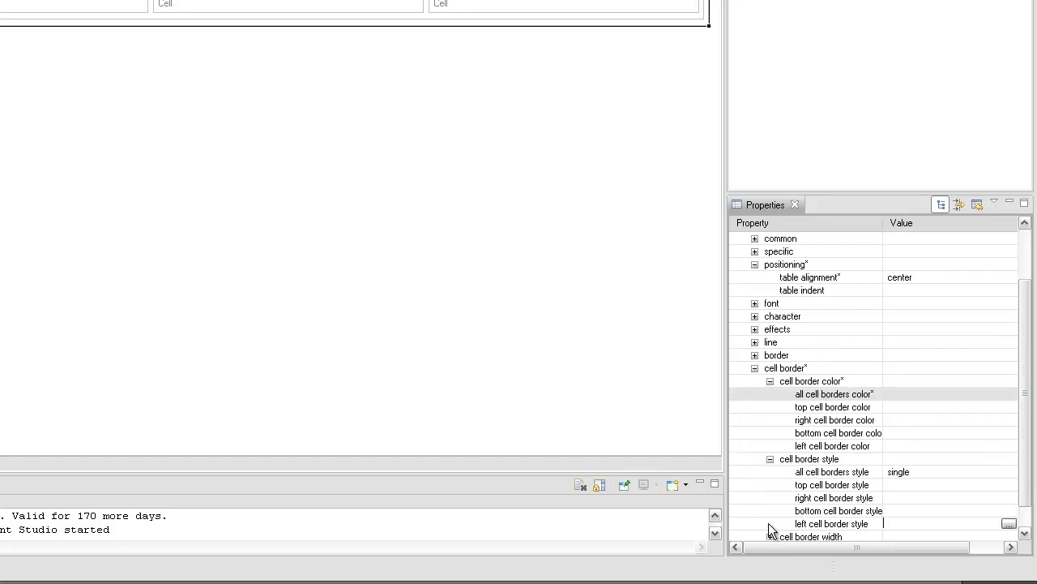
pyautogui.click(908, 480)
pyautogui.scroll(-1, 781, 521)
pyautogui.click(770, 511)
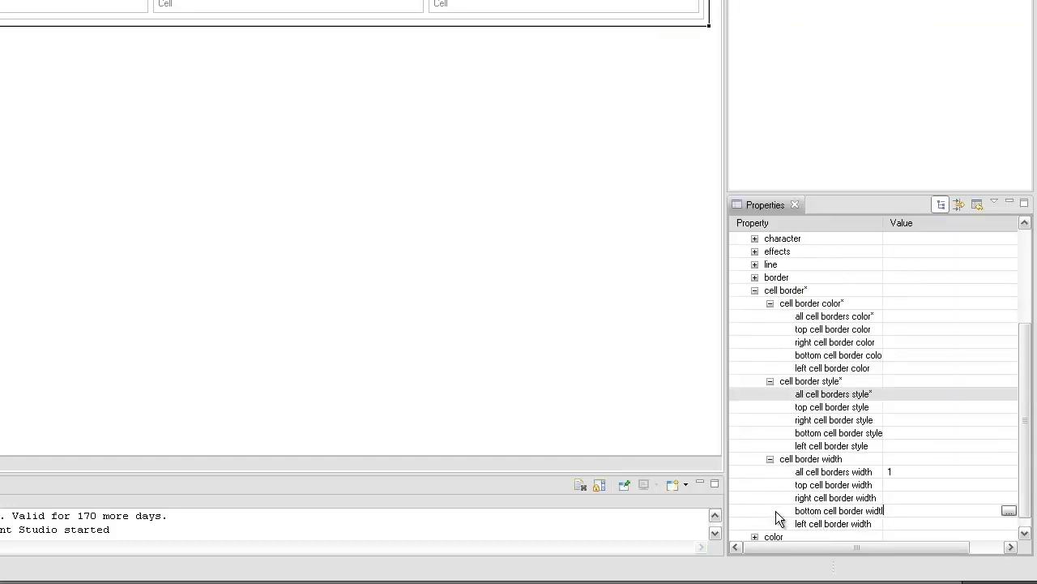
pyautogui.click(898, 471)
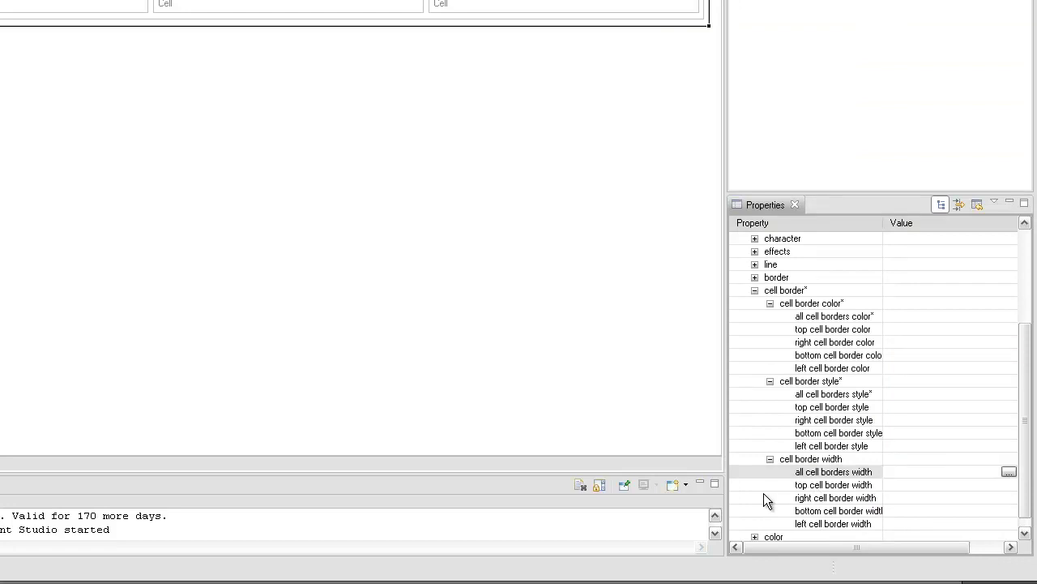
# Set the top and left border colors of the first cell in the first row to 000000
pyautogui.click(46, 61)
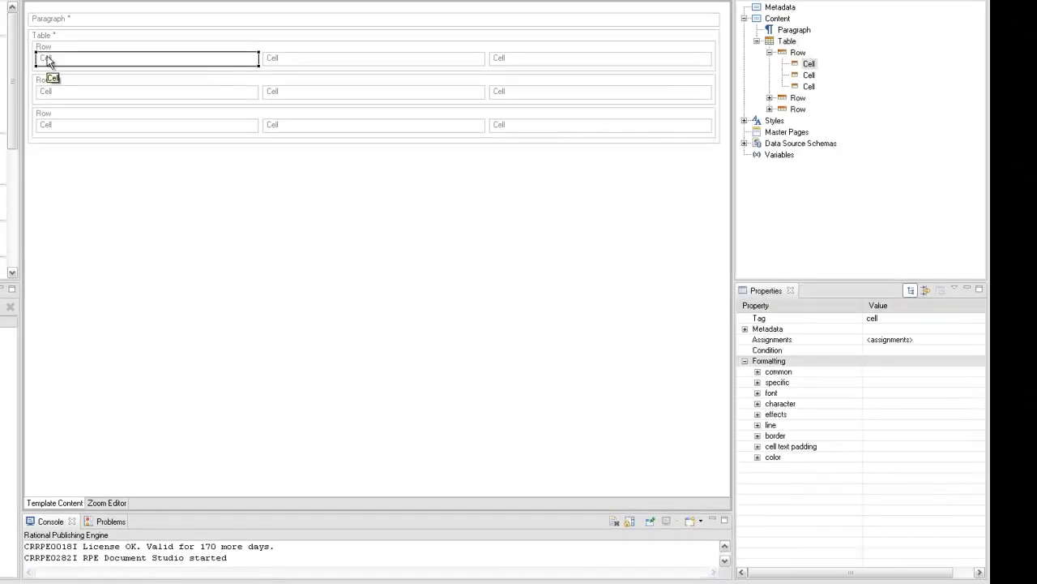
pyautogui.click(758, 436)
pyautogui.click(770, 446)
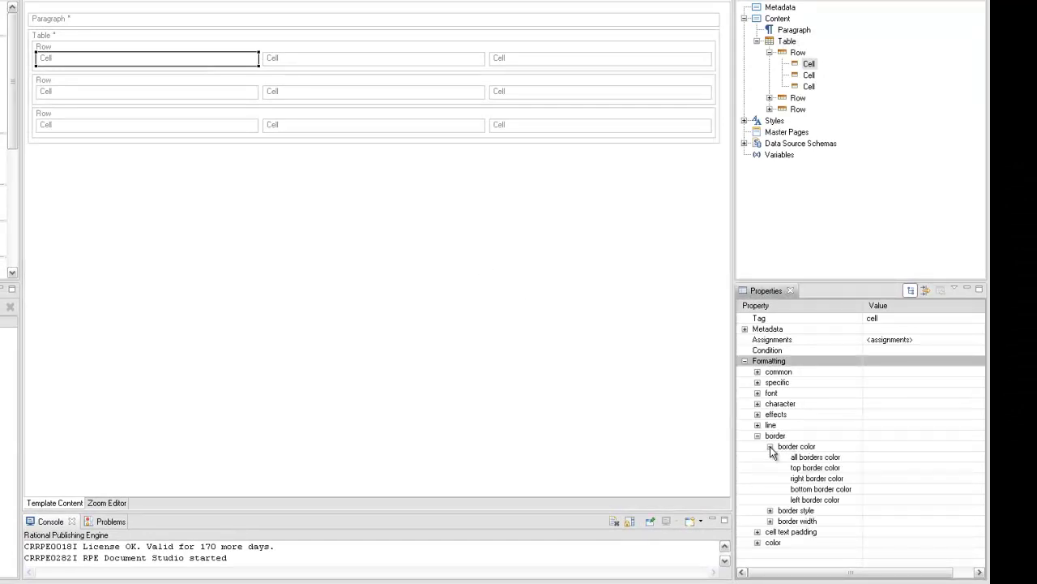
pyautogui.click(880, 465)
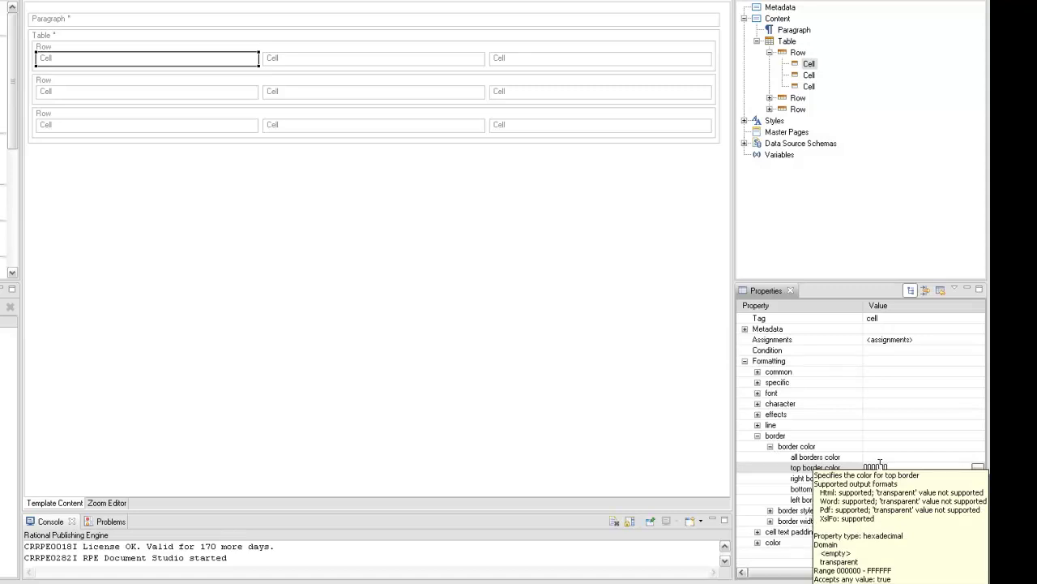
pyautogui.write('000000')
pyautogui.press('Return')
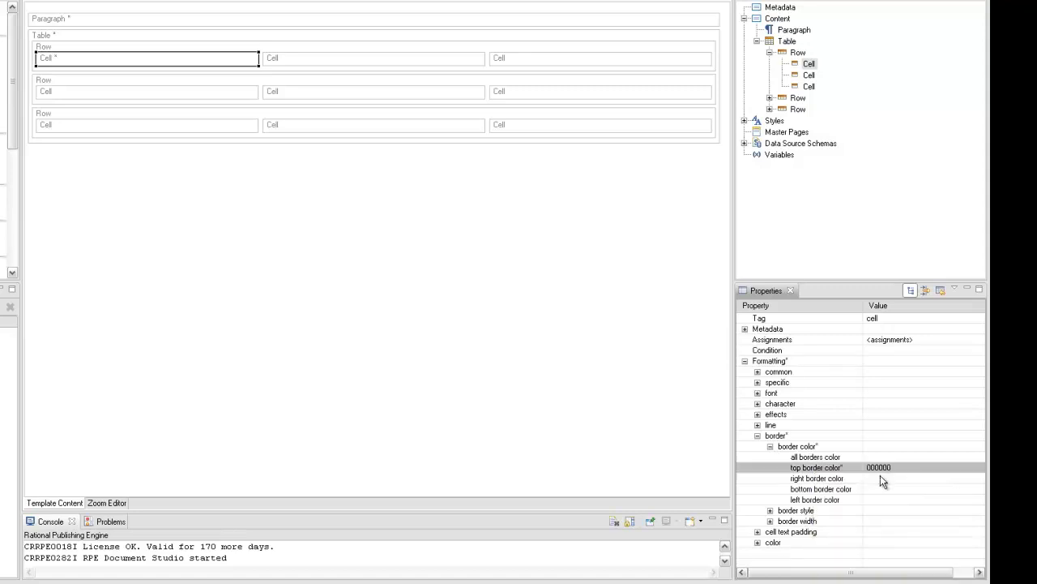
pyautogui.click(879, 498)
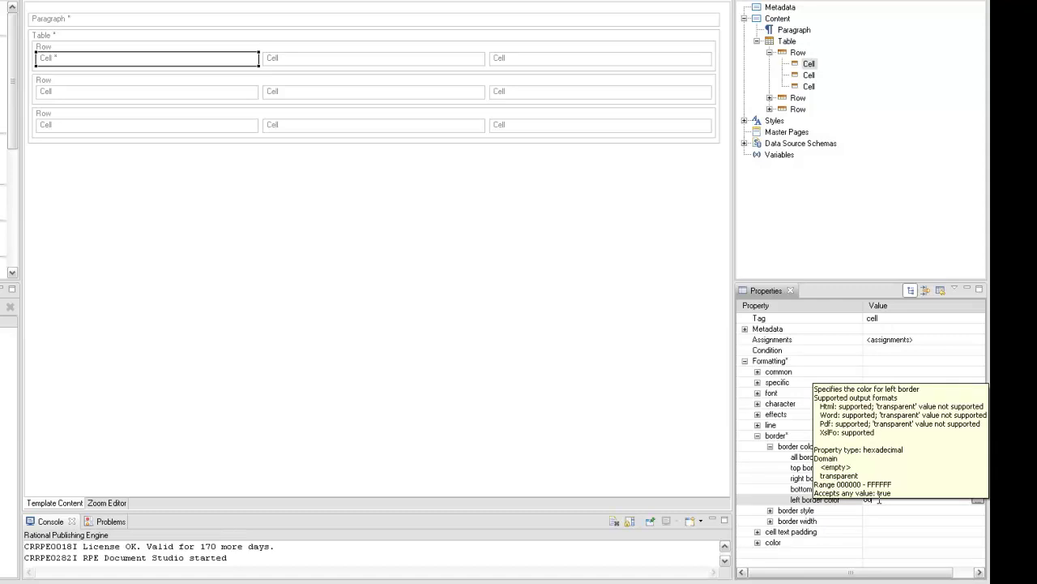
pyautogui.press('Return')
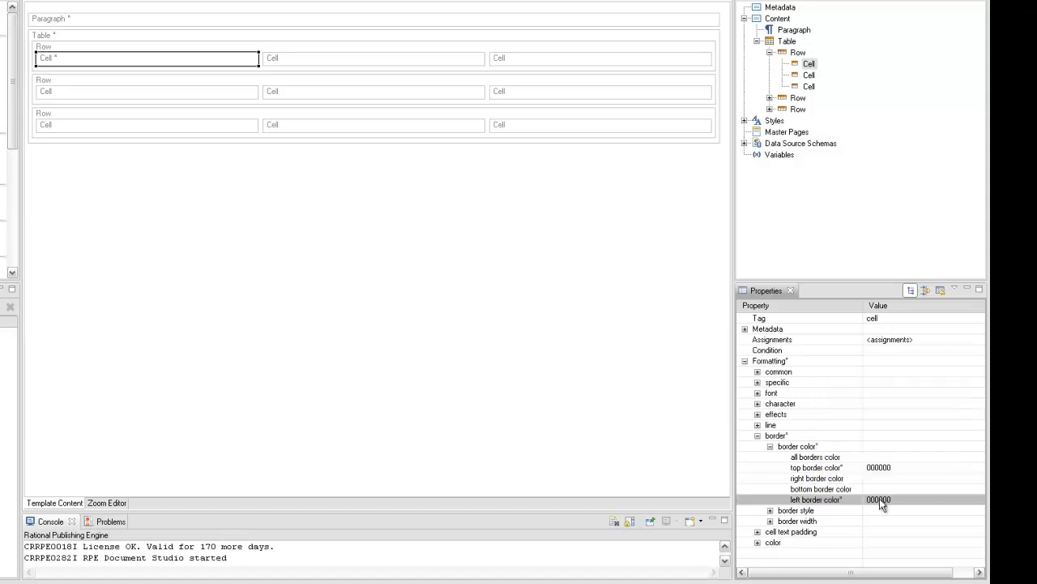
# Set the top and left border styles of the first row's first cell to single
pyautogui.click(770, 510)
pyautogui.click(825, 521)
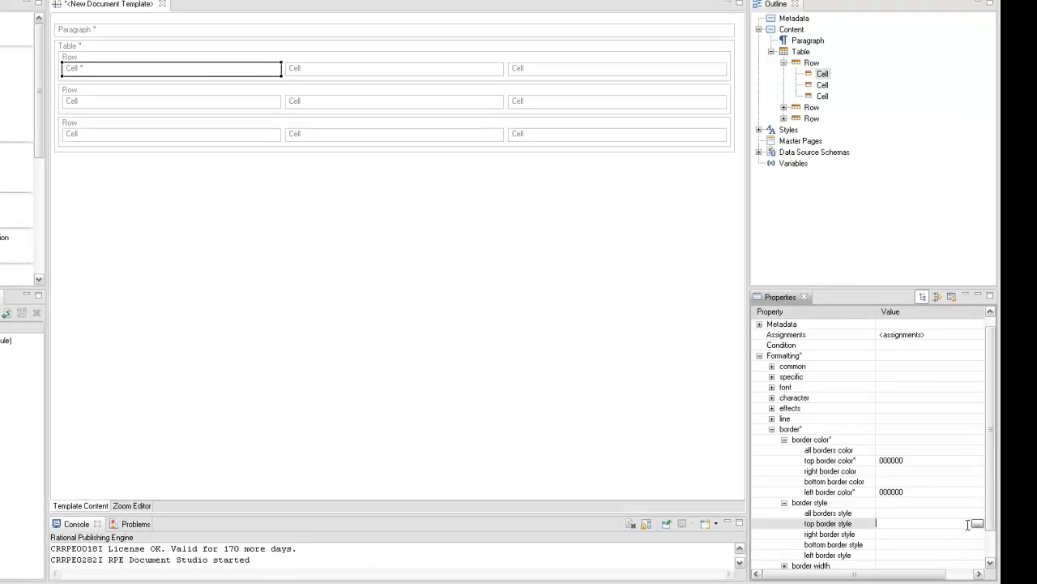
pyautogui.click(966, 522)
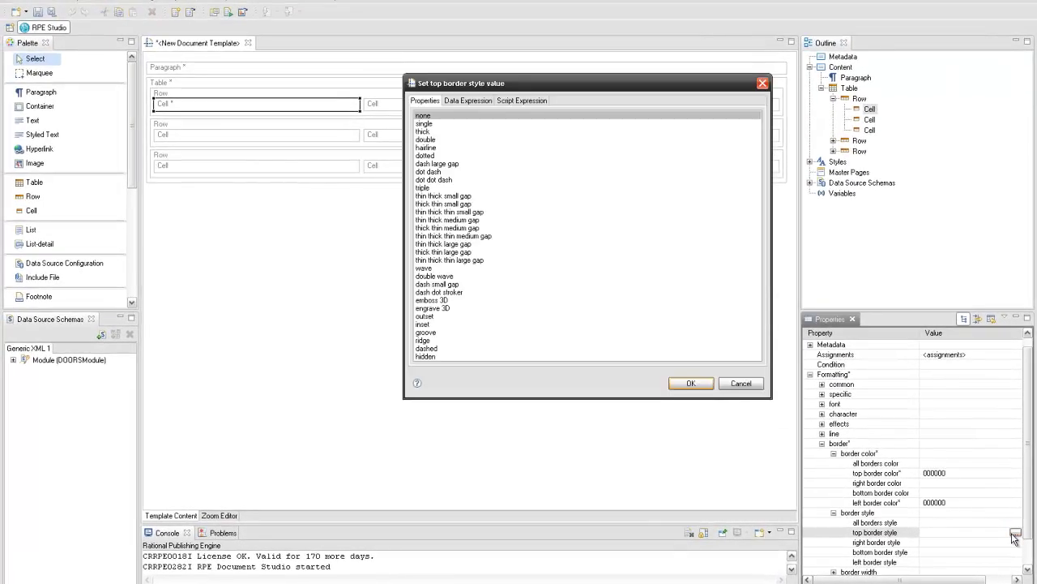
pyautogui.click(452, 127)
pyautogui.click(688, 382)
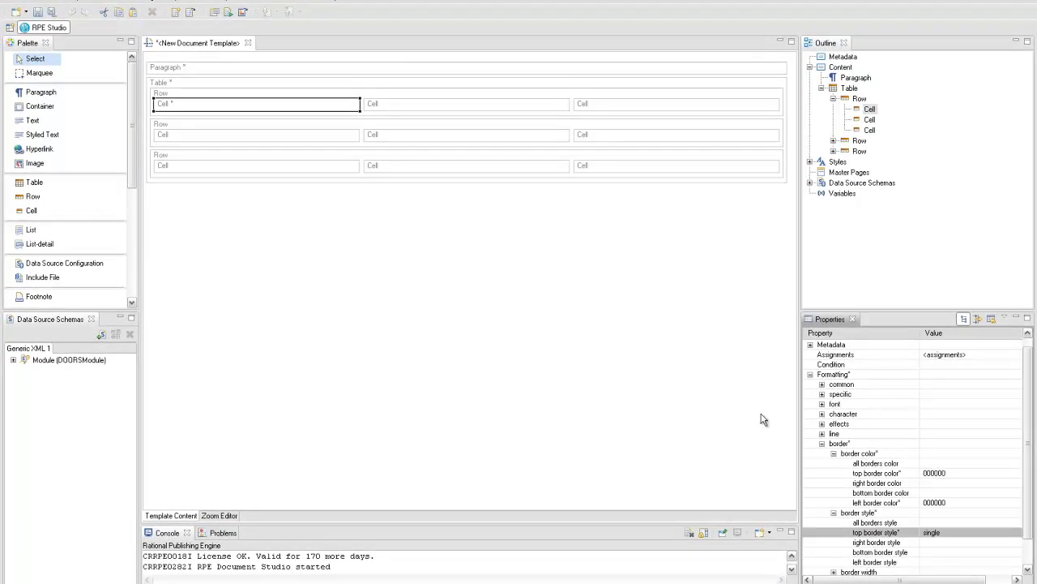
pyautogui.click(985, 561)
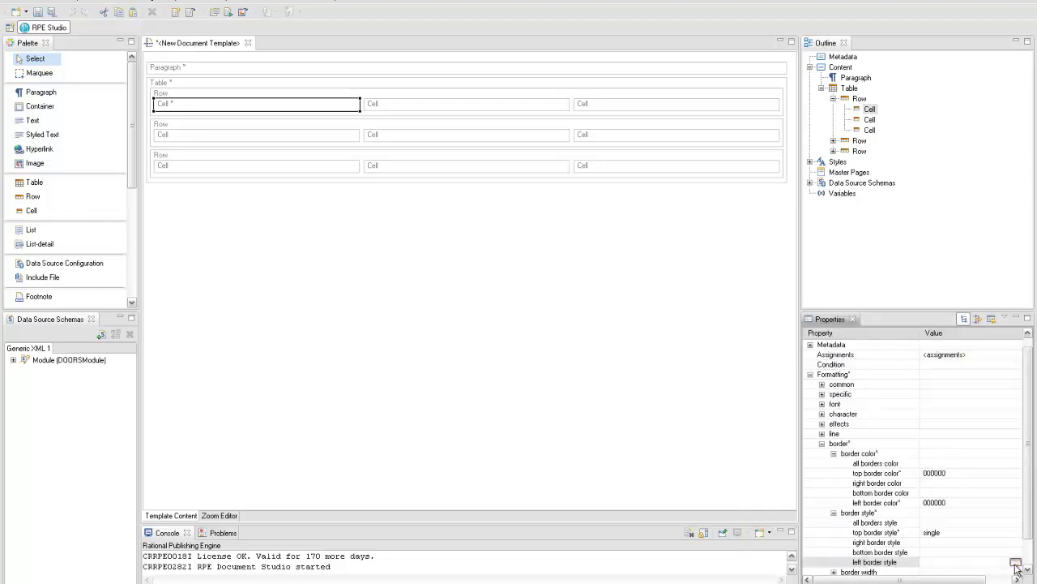
pyautogui.click(1015, 561)
pyautogui.click(439, 128)
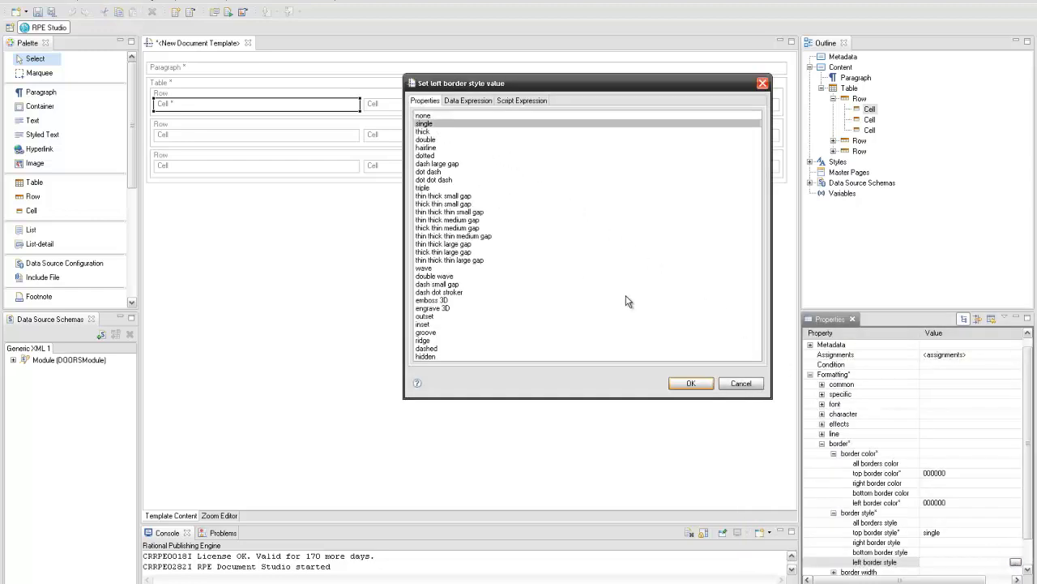
pyautogui.click(690, 384)
# Set the top and left border widths of the first row's first cell to 1
pyautogui.scroll(-1, 877, 517)
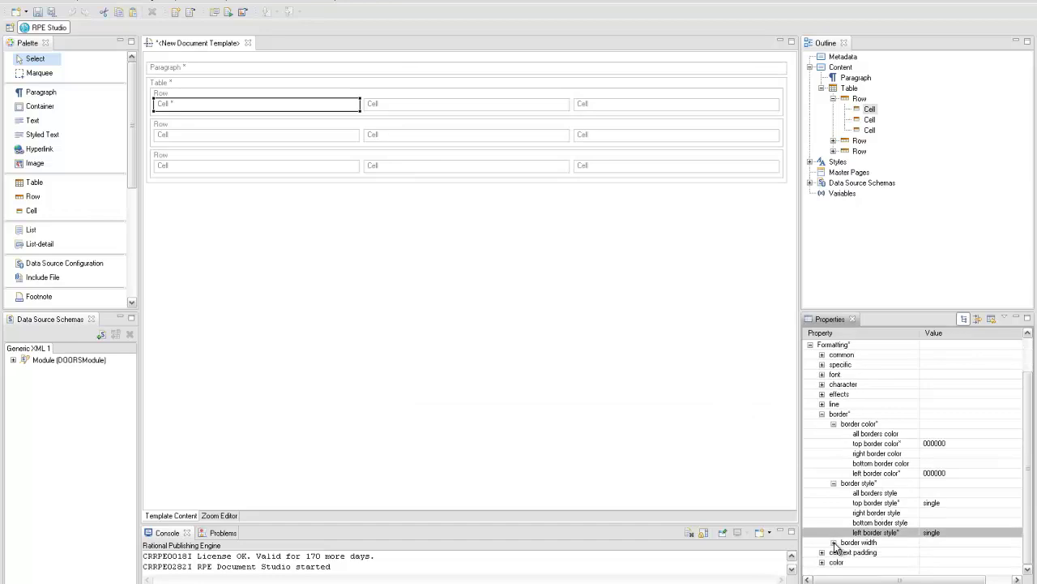
pyautogui.click(834, 542)
pyautogui.scroll(-1, 875, 519)
pyautogui.click(923, 540)
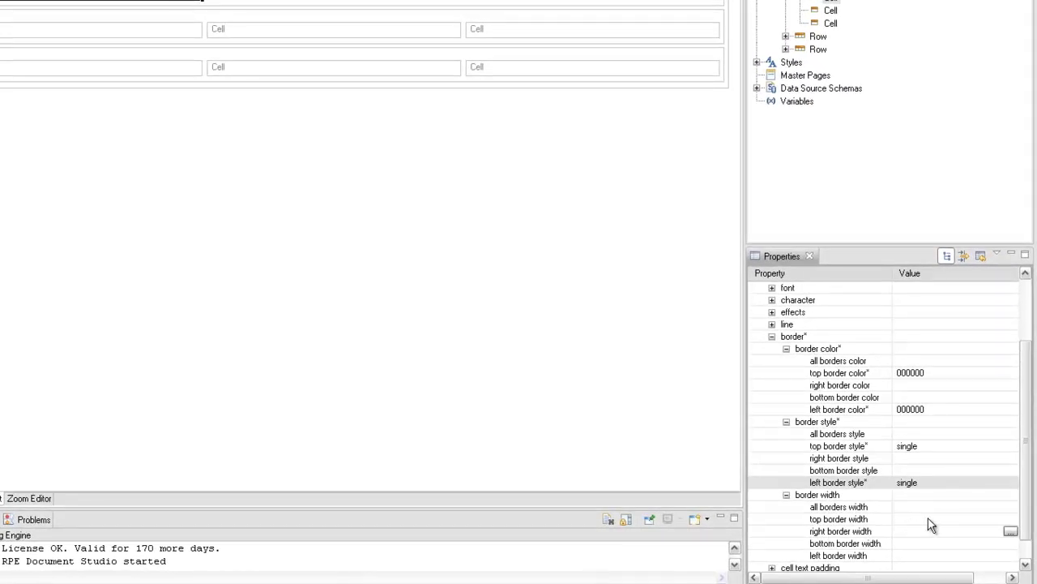
pyautogui.click(928, 519)
pyautogui.write('1')
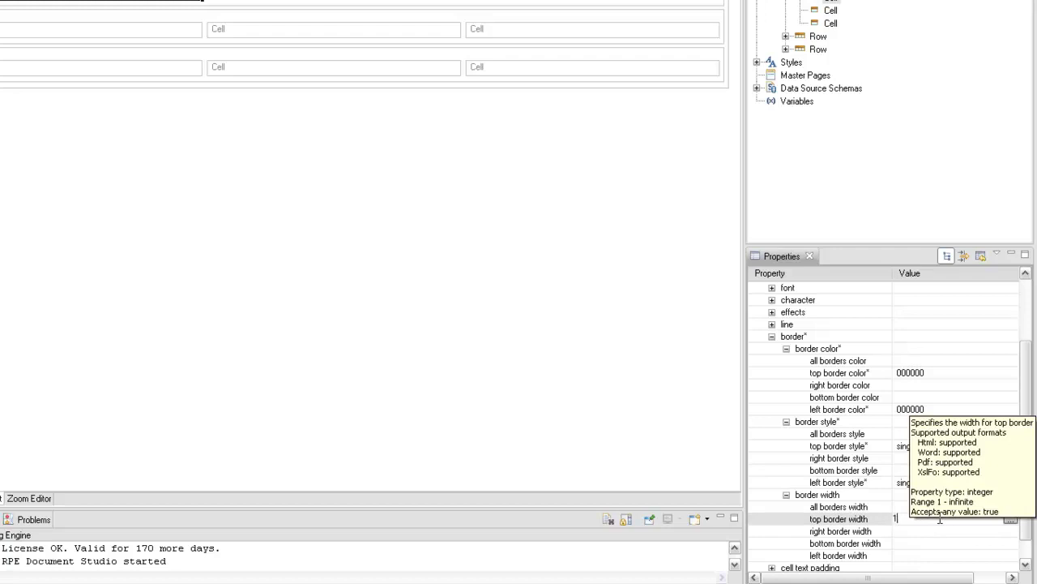
pyautogui.click(916, 555)
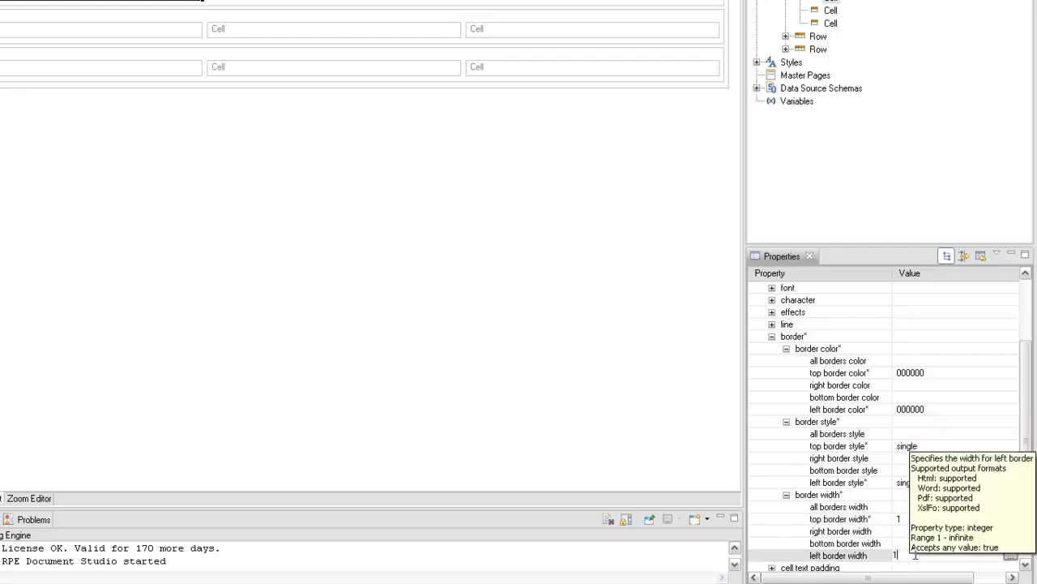
pyautogui.press('Return')
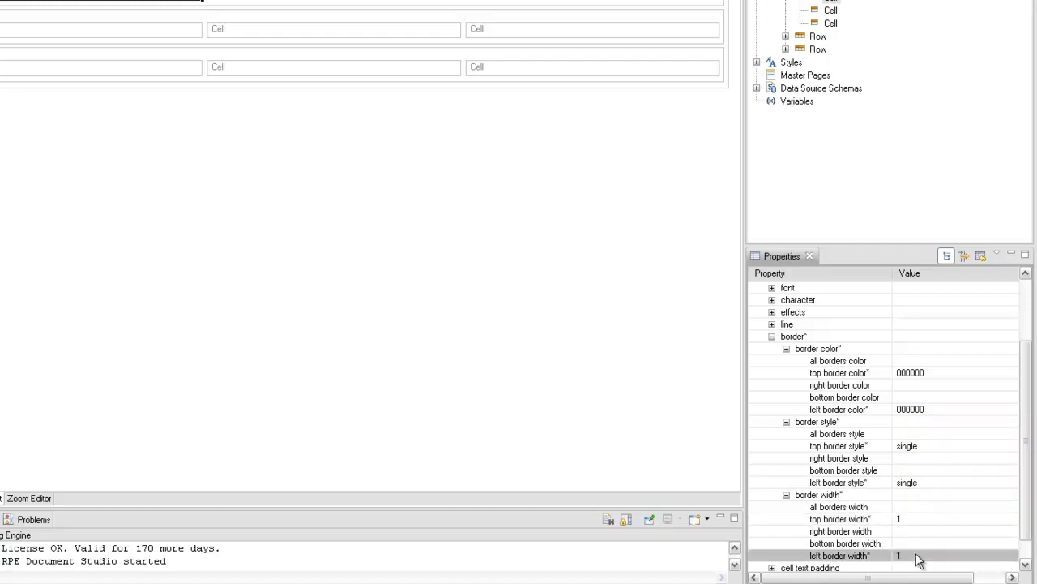
# Set the top and right border colors of the first row's third cell to 000000
pyautogui.click(503, 3)
pyautogui.click(772, 421)
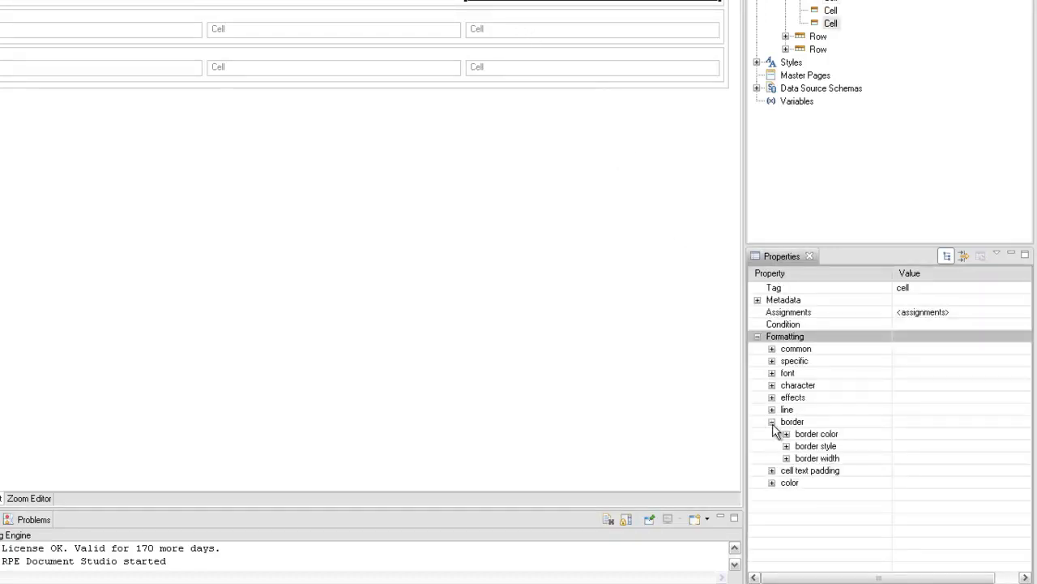
pyautogui.click(786, 434)
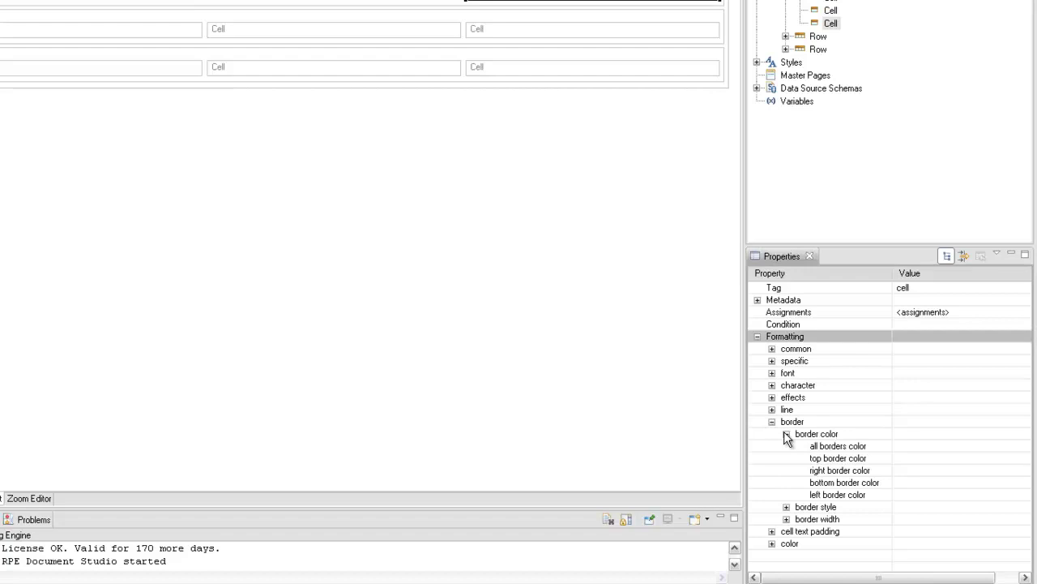
pyautogui.click(920, 457)
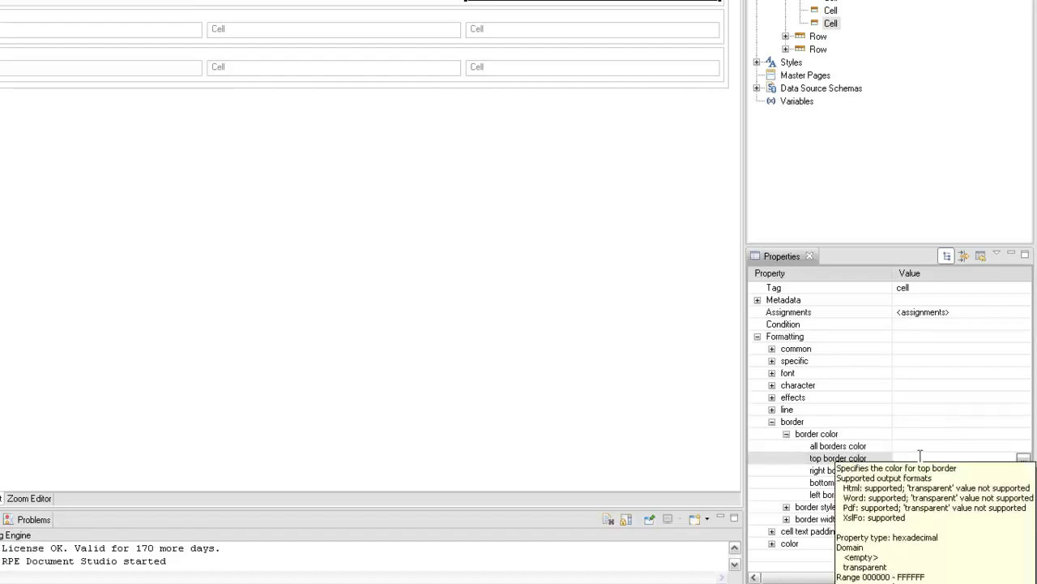
pyautogui.write('000000')
pyautogui.press('Return')
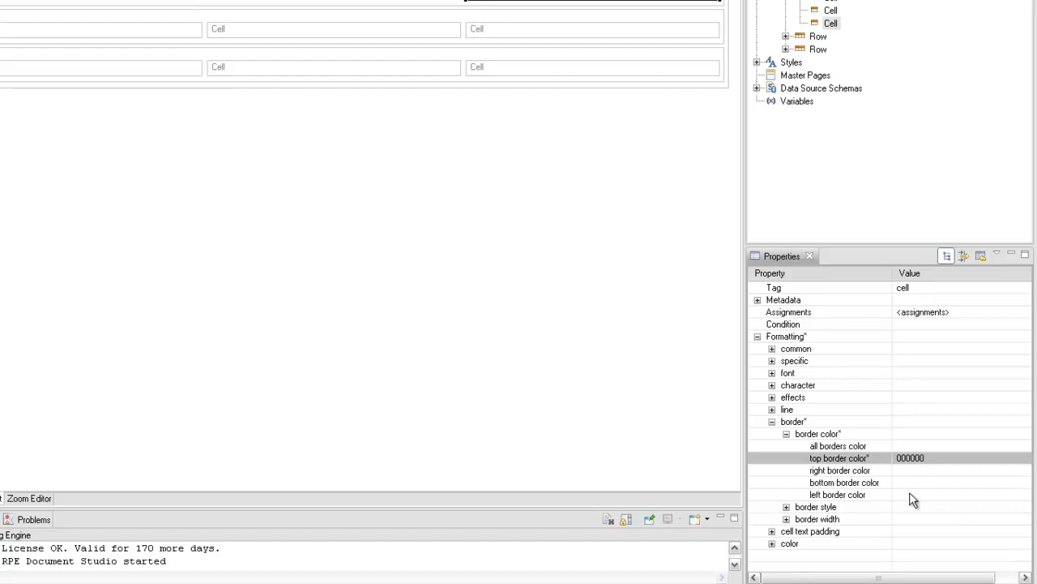
pyautogui.click(903, 470)
pyautogui.write('000000')
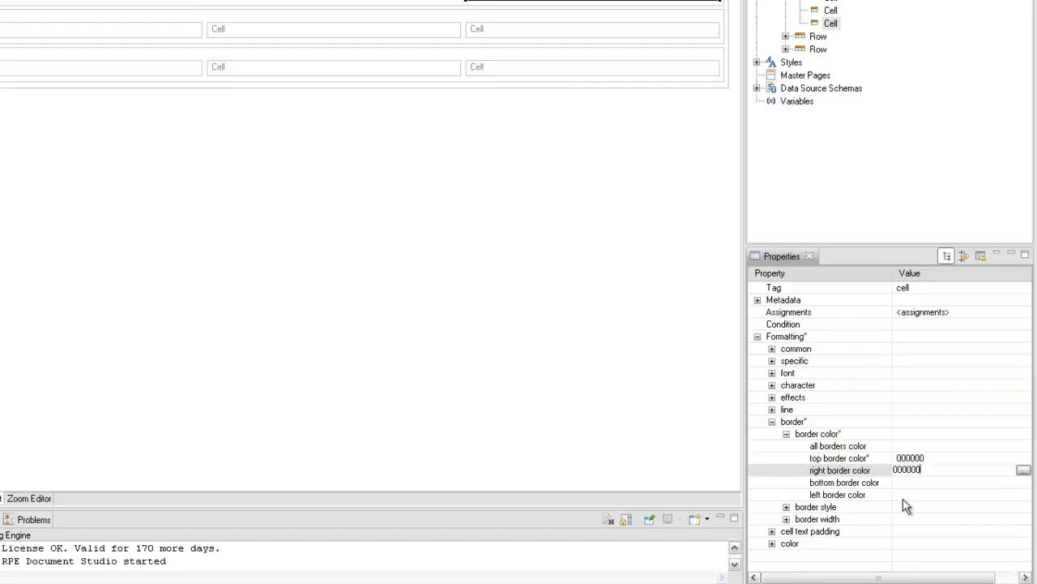
pyautogui.press('Return')
# Set the top border style of the first row's third cell to single
pyautogui.click(786, 506)
pyautogui.click(782, 524)
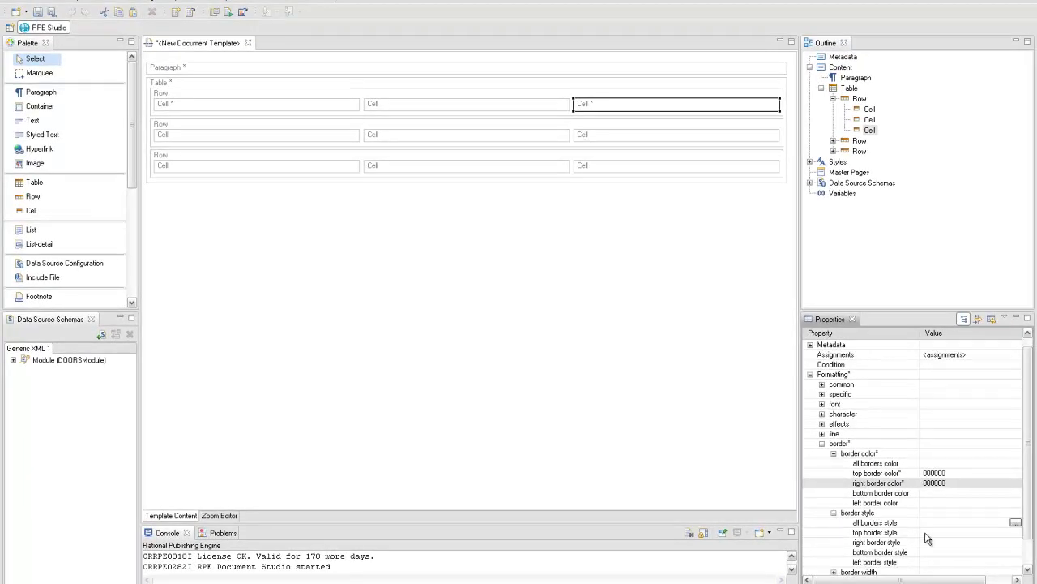
pyautogui.click(972, 533)
pyautogui.click(1016, 533)
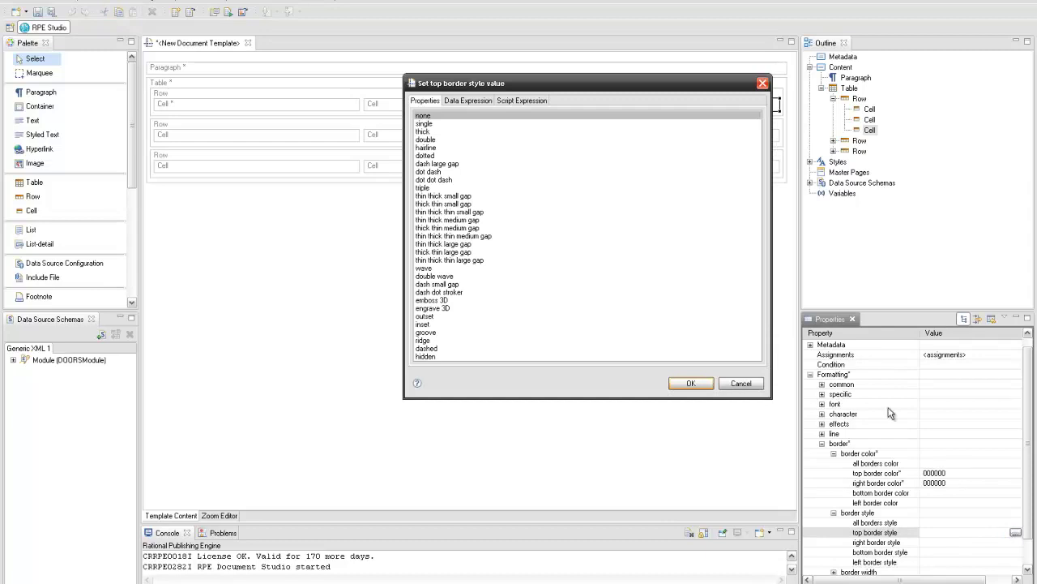
pyautogui.click(454, 124)
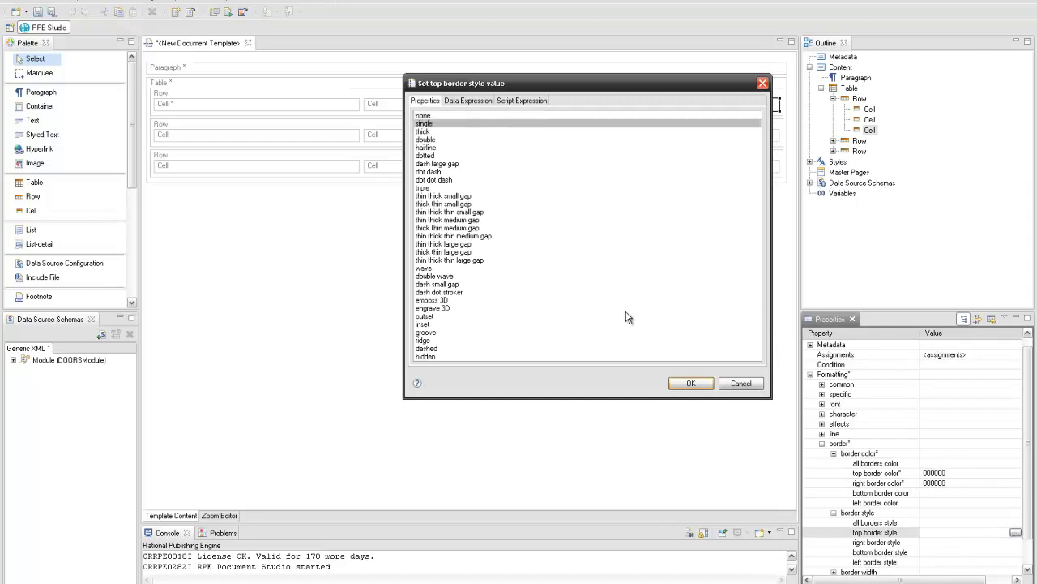
pyautogui.click(690, 383)
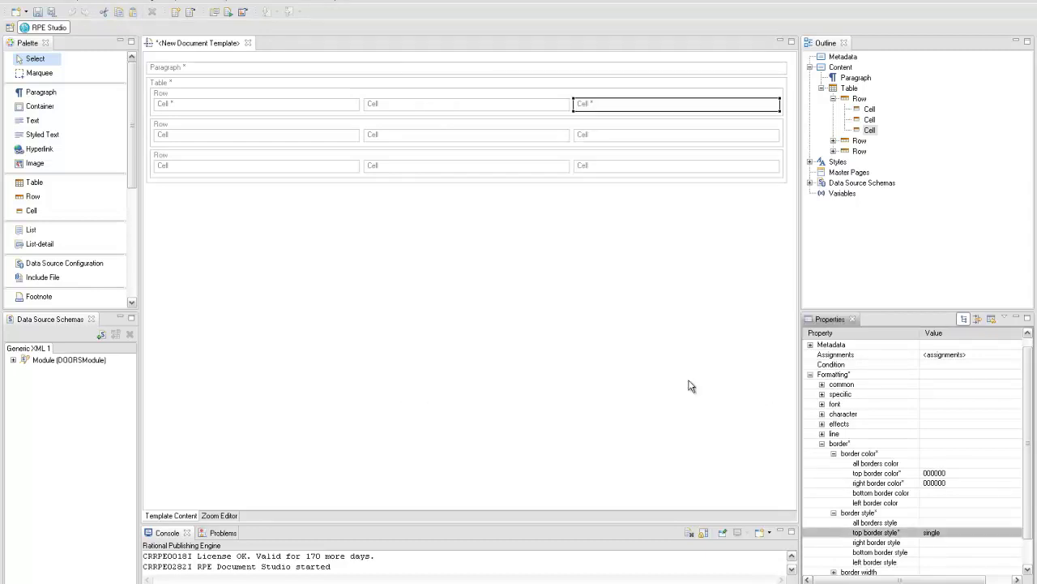
# Set the left border style of the first row's third cell to single
pyautogui.click(985, 562)
pyautogui.click(1016, 563)
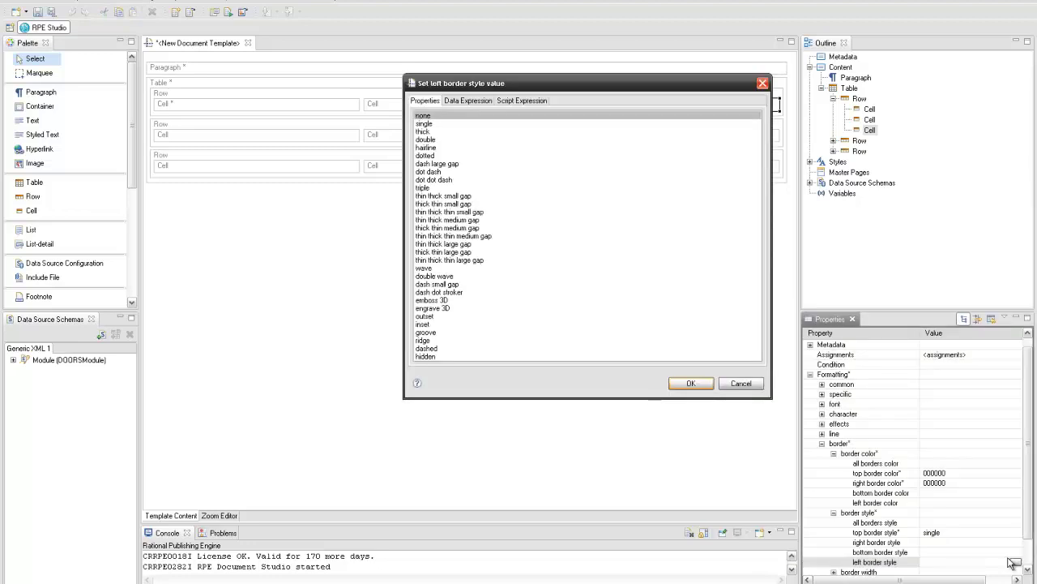
pyautogui.click(442, 124)
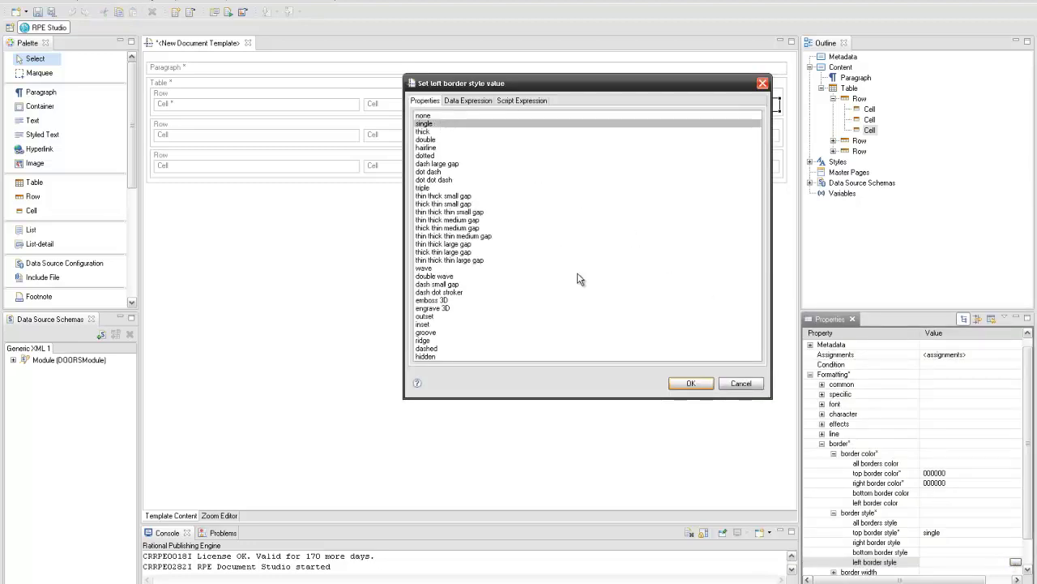
pyautogui.click(691, 383)
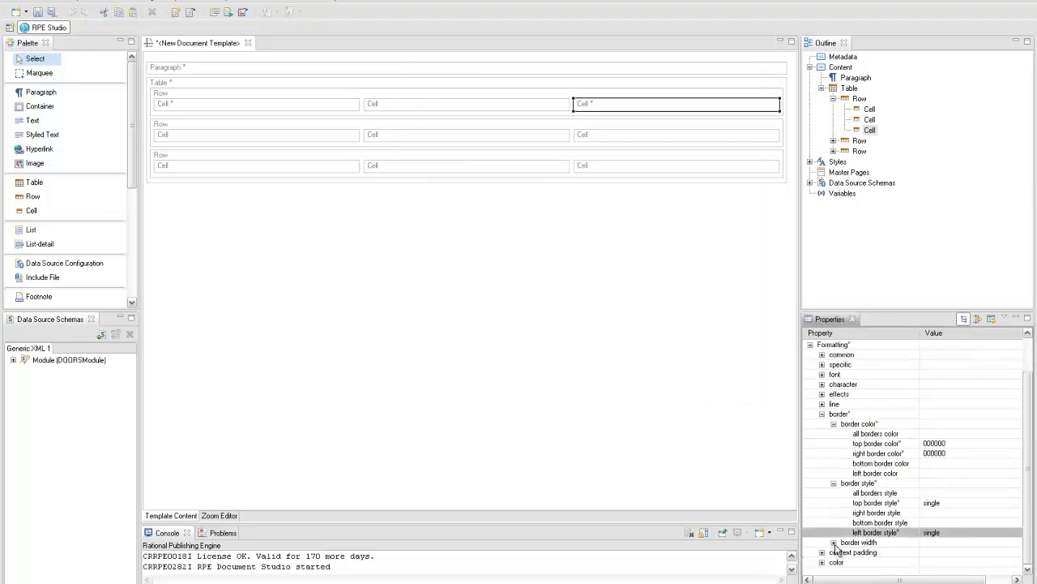
# Set the top and left border widths of the first row's third cell to 1
pyautogui.click(834, 542)
pyautogui.click(928, 536)
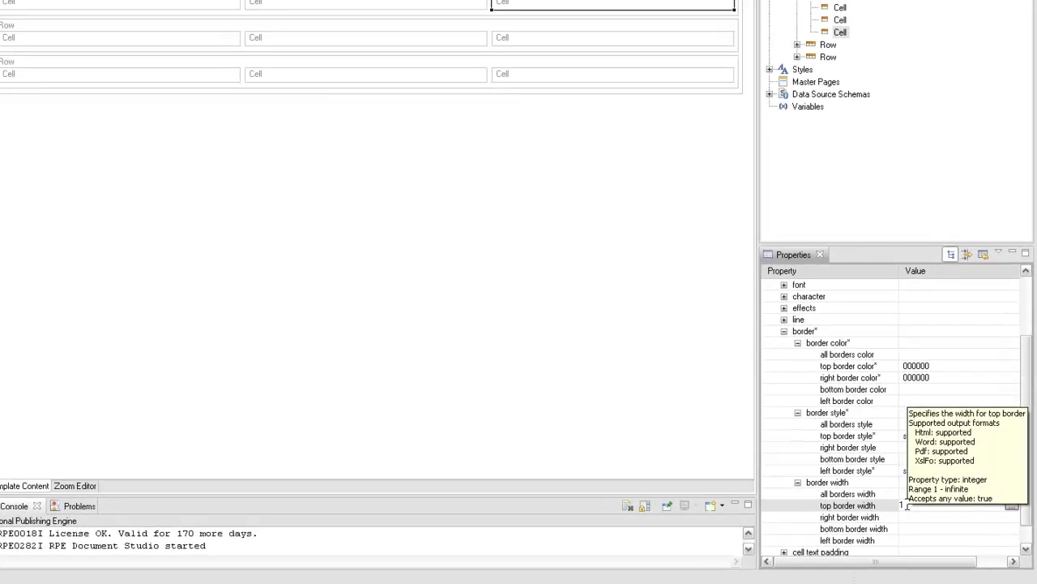
pyautogui.write('1')
pyautogui.click(902, 523)
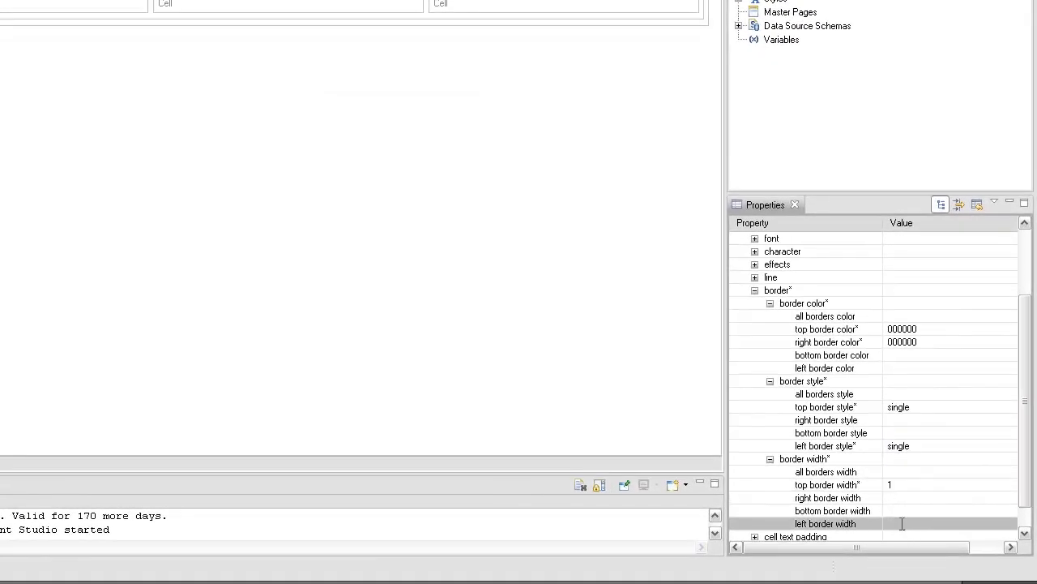
pyautogui.write('1')
pyautogui.press('Return')
# Clear the left border style and the left and top border widths of the first row's third cell
pyautogui.click(921, 448)
pyautogui.press('Delete')
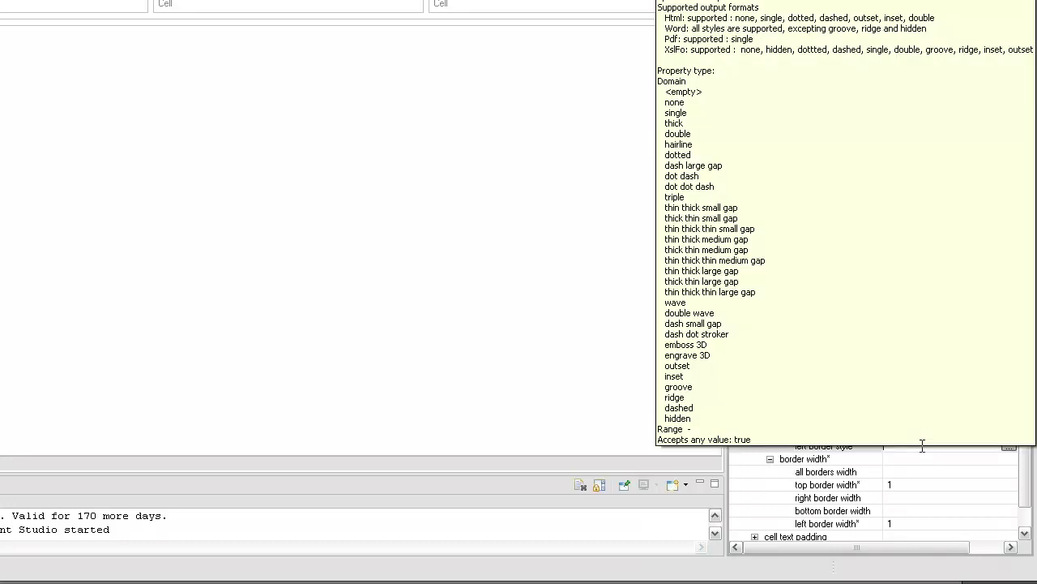
pyautogui.click(911, 522)
pyautogui.press('Delete')
pyautogui.click(906, 485)
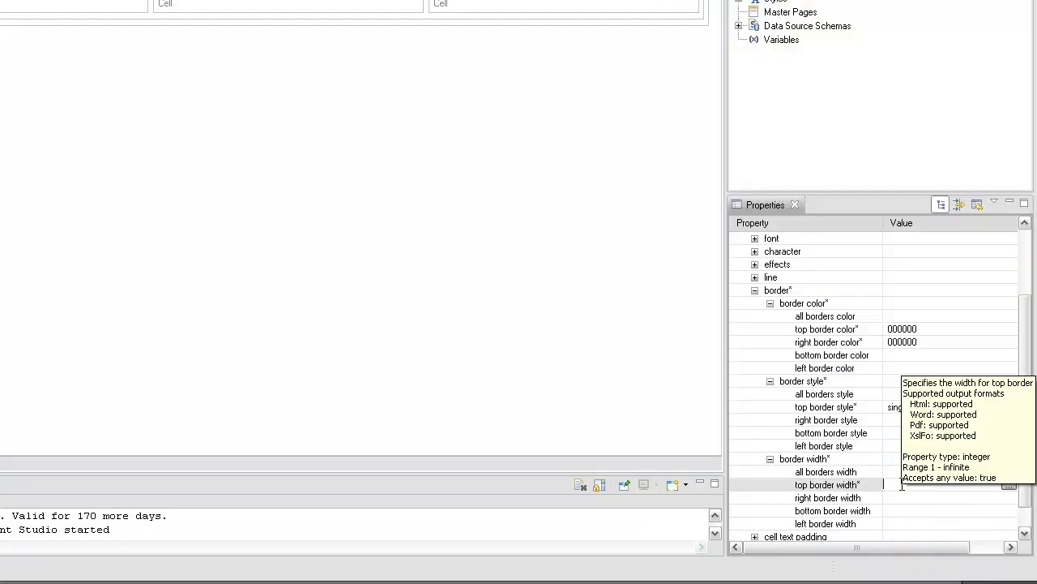
pyautogui.press('Delete')
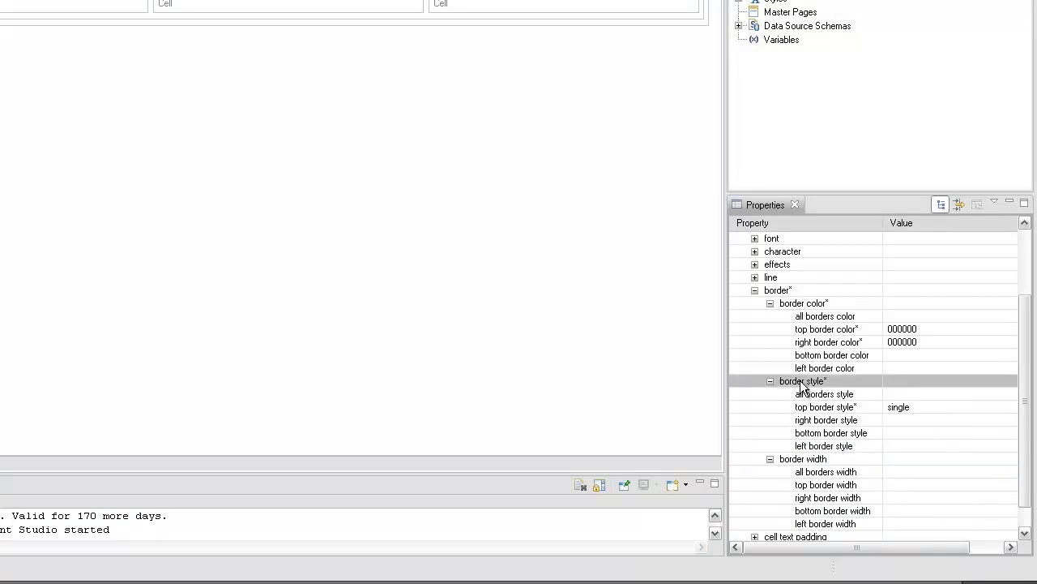
pyautogui.click(800, 384)
pyautogui.click(912, 421)
pyautogui.click(1007, 420)
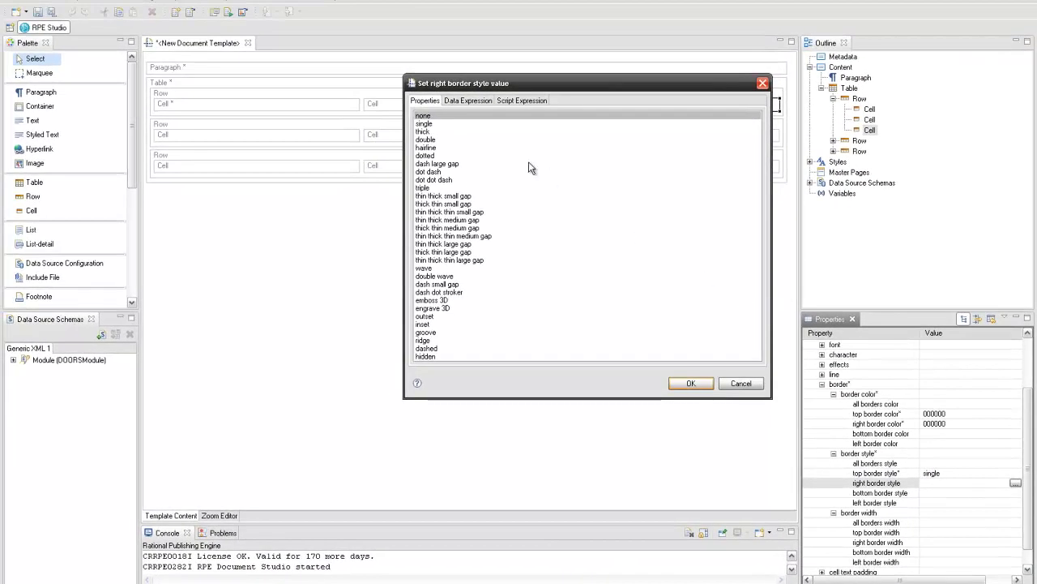
pyautogui.click(427, 105)
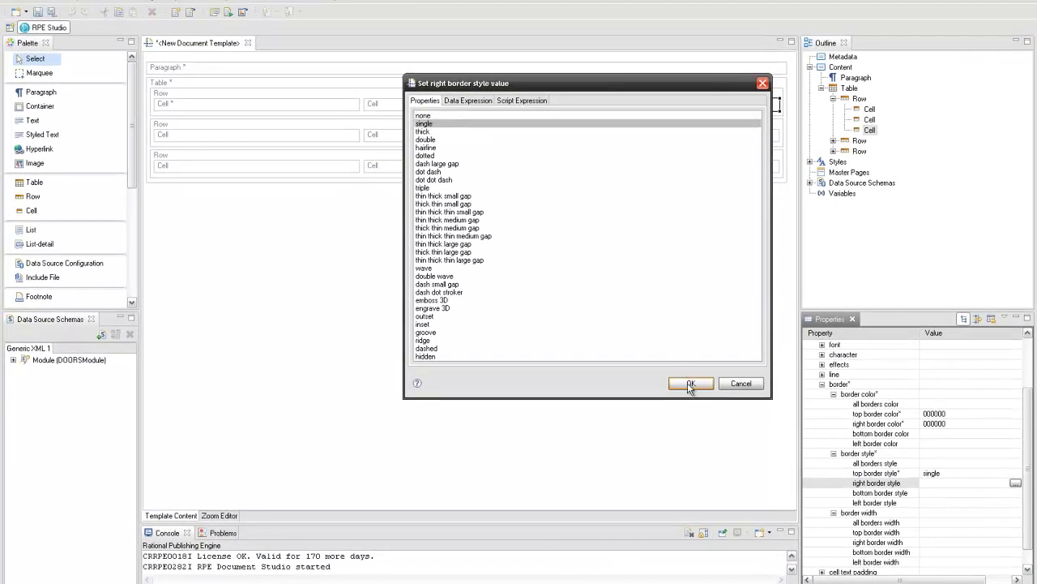
pyautogui.click(738, 384)
# Set the right border style of the first row's third cell to single
pyautogui.click(833, 512)
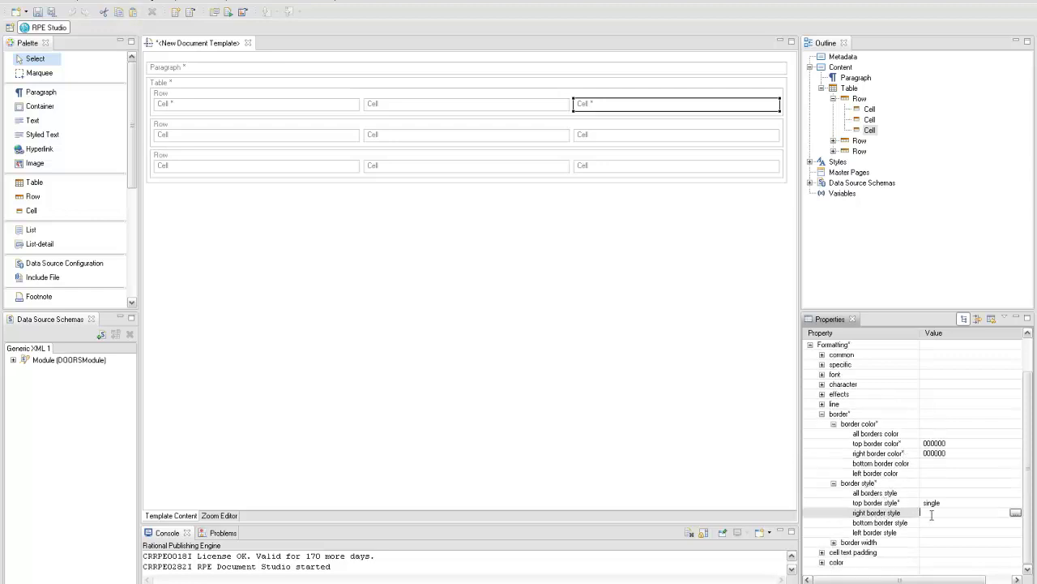
pyautogui.click(1015, 513)
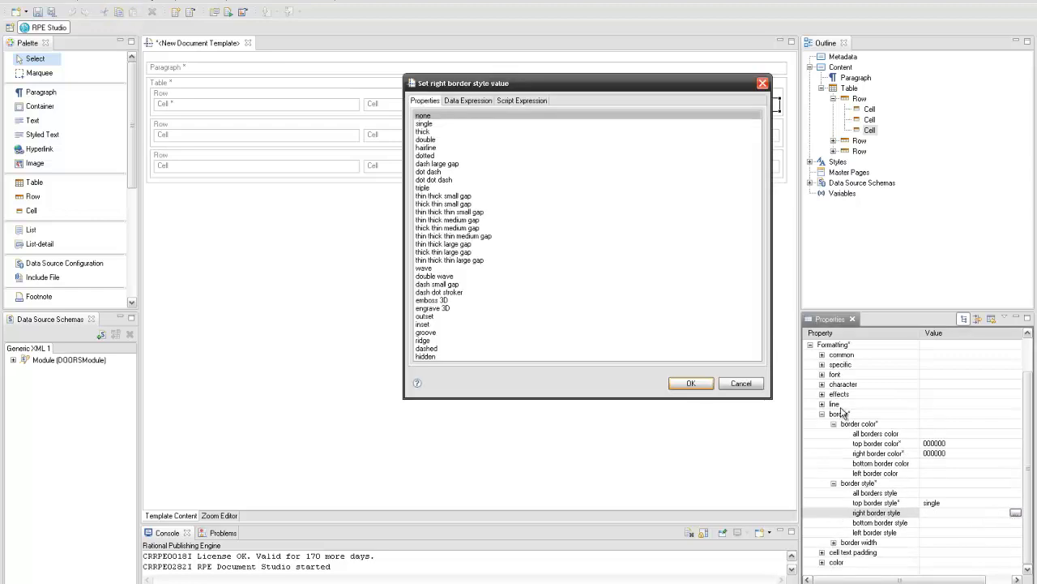
pyautogui.click(431, 124)
pyautogui.click(690, 384)
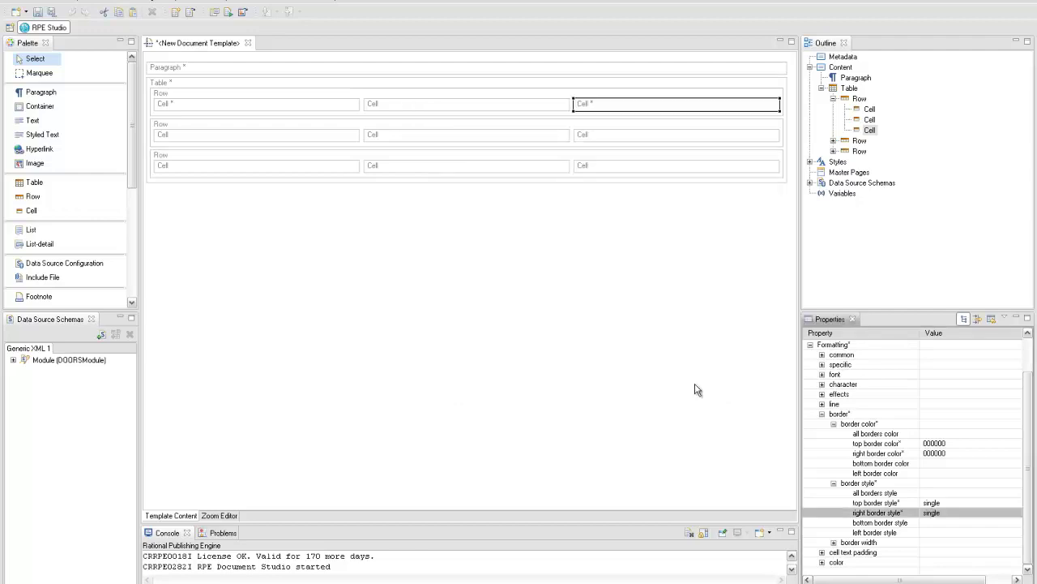
# Set the top and right border widths of the first row's third cell to 1
pyautogui.click(834, 542)
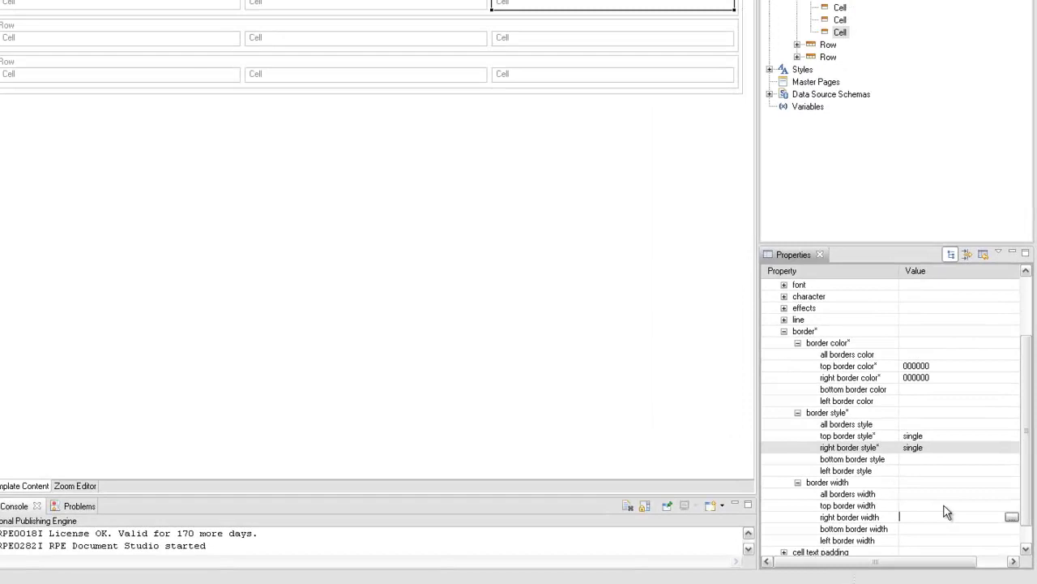
pyautogui.click(948, 505)
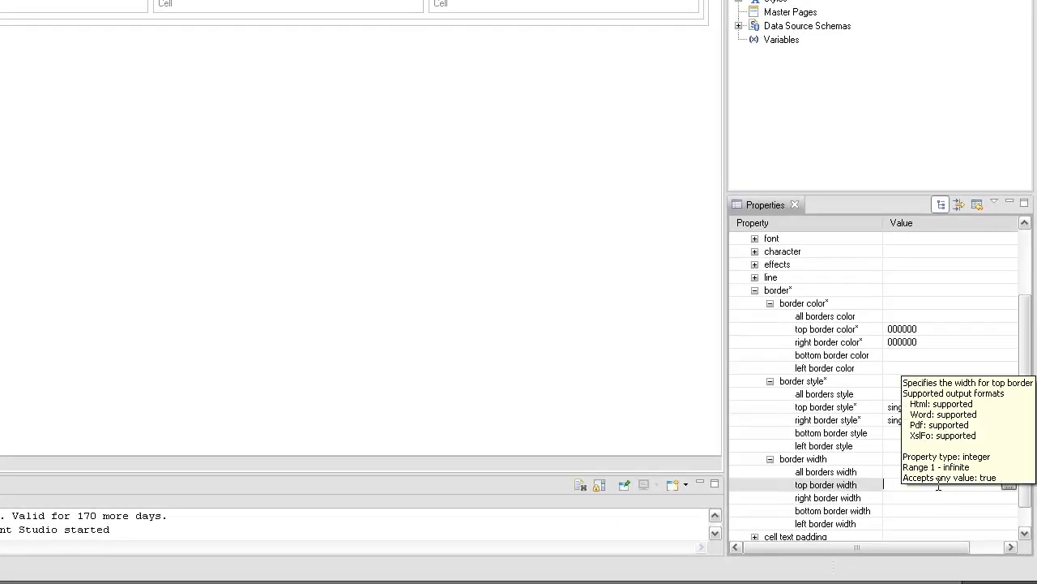
pyautogui.write('1')
pyautogui.press('Return')
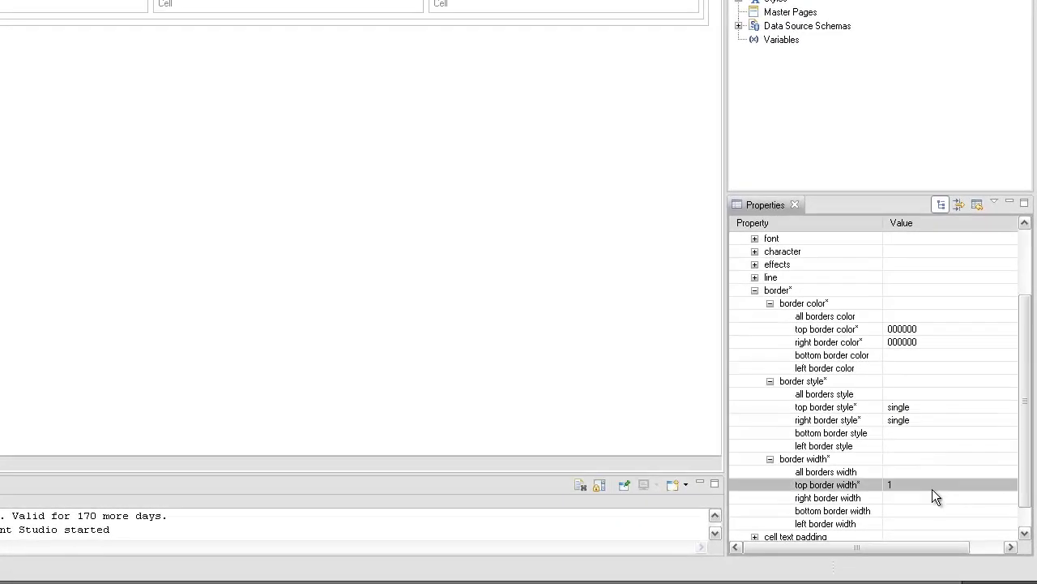
pyautogui.click(919, 497)
pyautogui.press('Return')
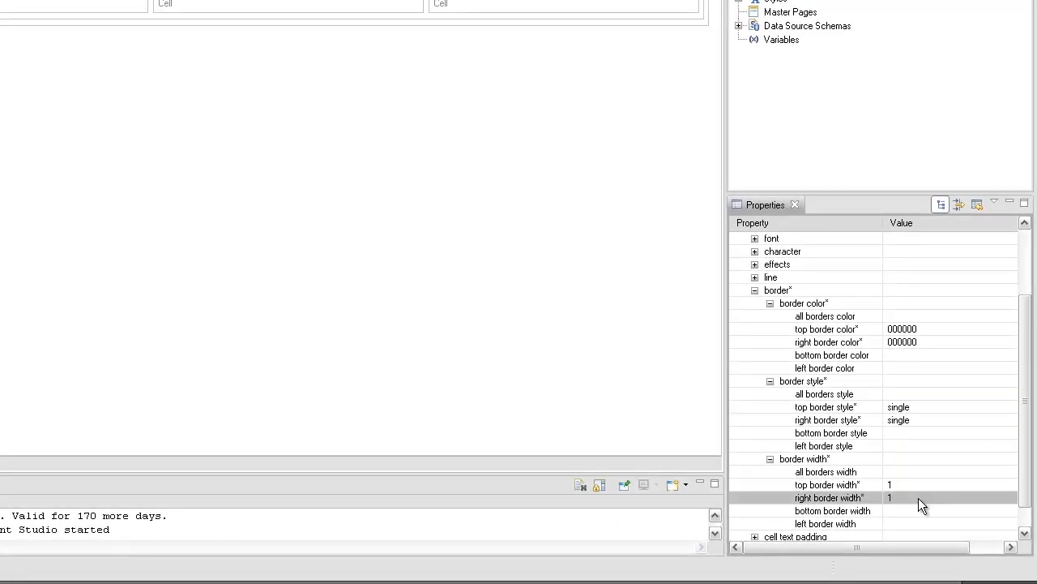
# Set the bottom and left border colors of the third row's first cell to 000000
pyautogui.click(24, 7)
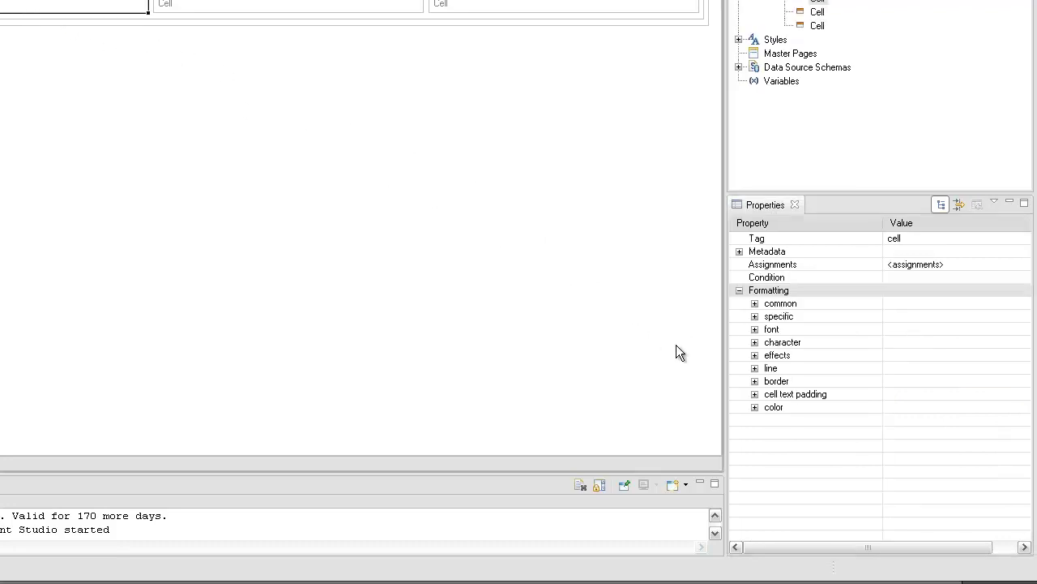
pyautogui.click(754, 382)
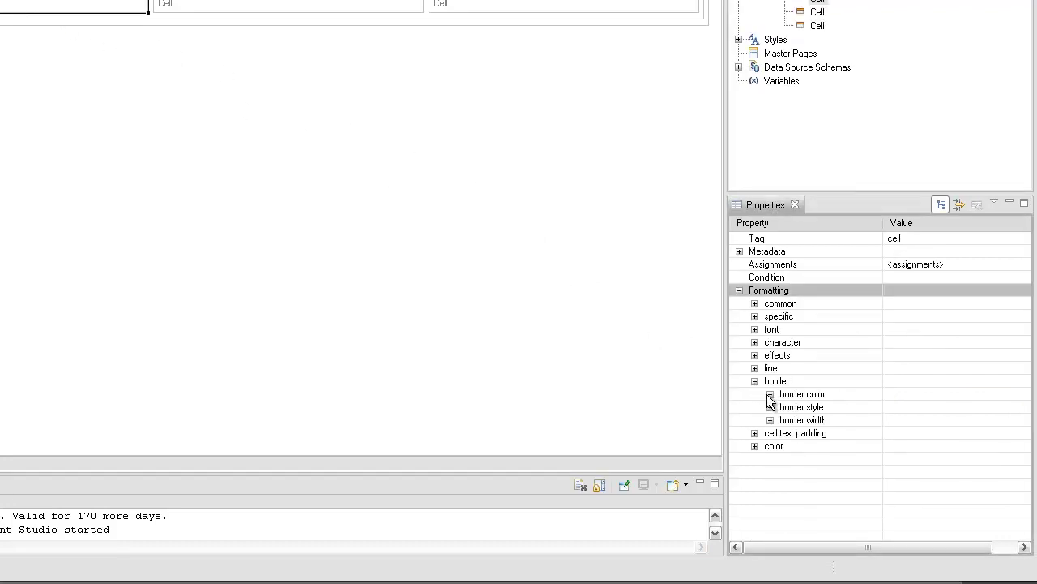
pyautogui.click(769, 394)
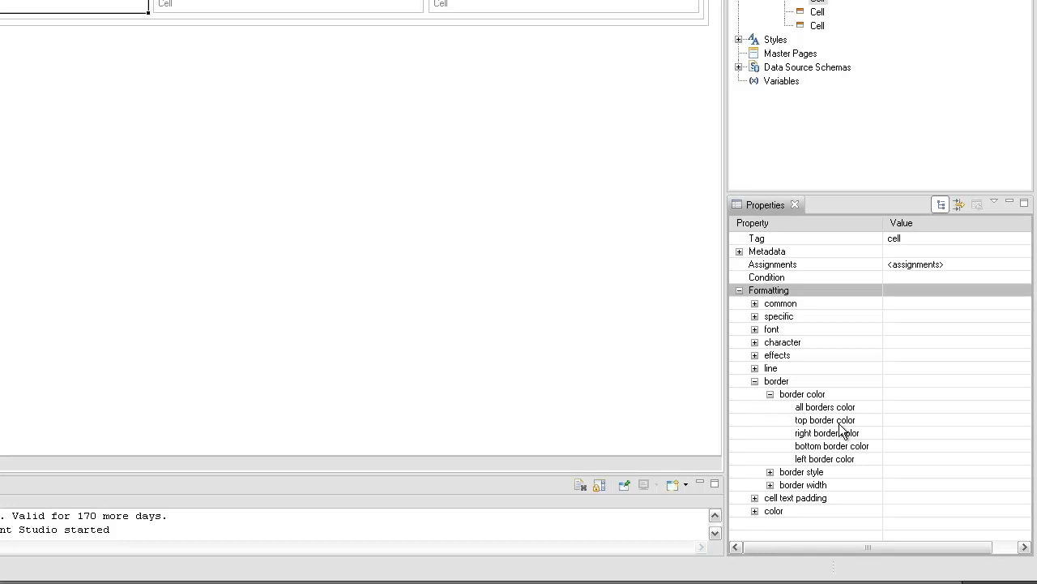
pyautogui.click(905, 446)
pyautogui.write('00')
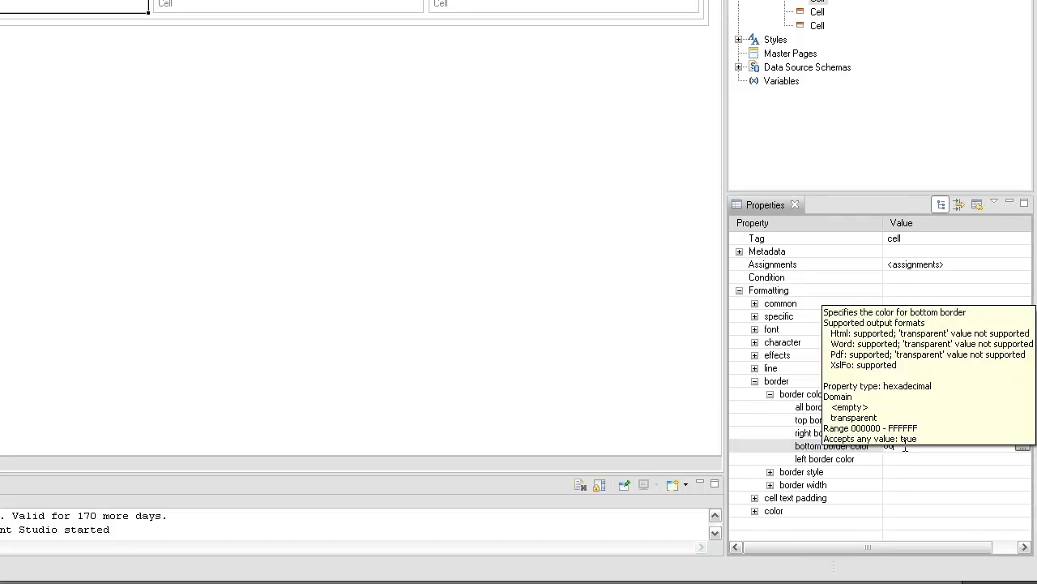
pyautogui.write('0000')
pyautogui.press('Return')
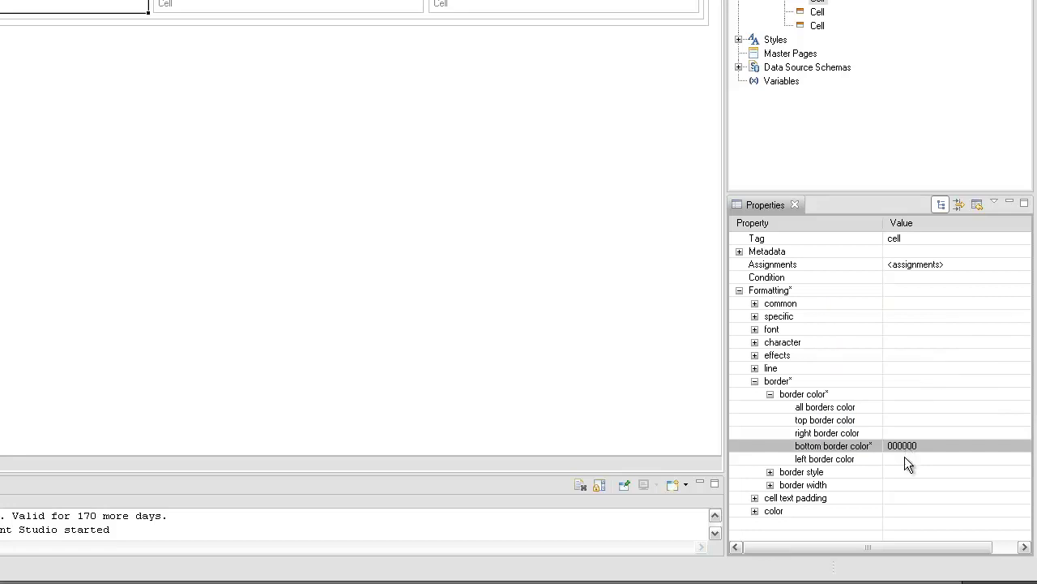
pyautogui.click(905, 458)
pyautogui.write('000')
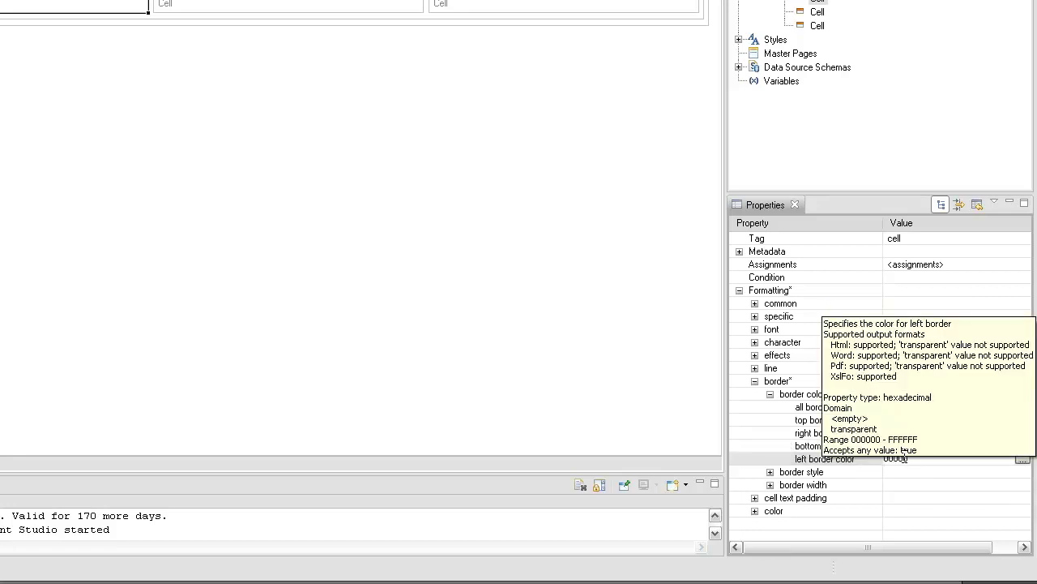
pyautogui.write('000')
pyautogui.press('Return')
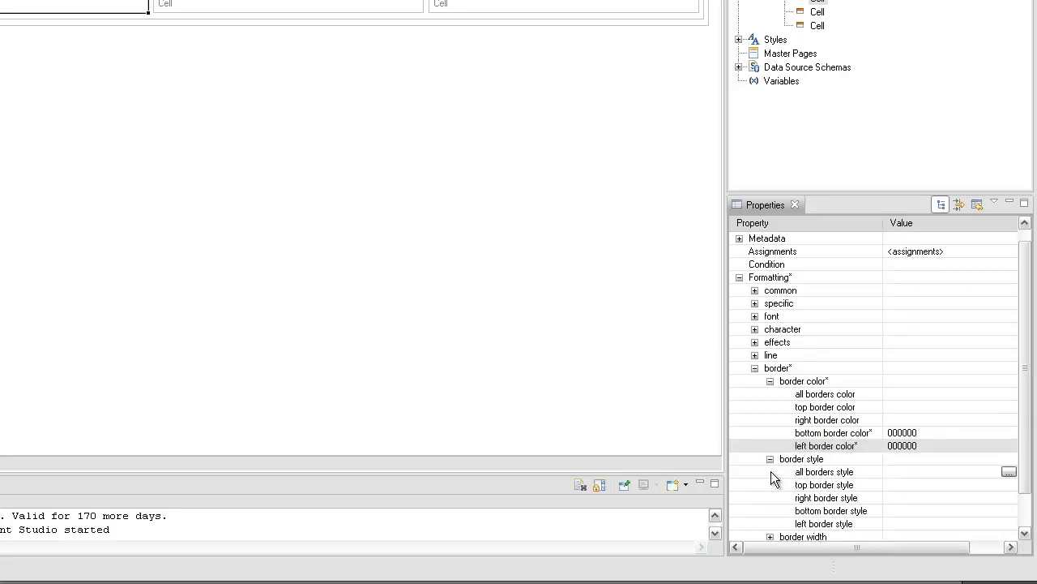
# Set the bottom and left border styles of the third row's first cell to single
pyautogui.click(946, 510)
pyautogui.click(1008, 511)
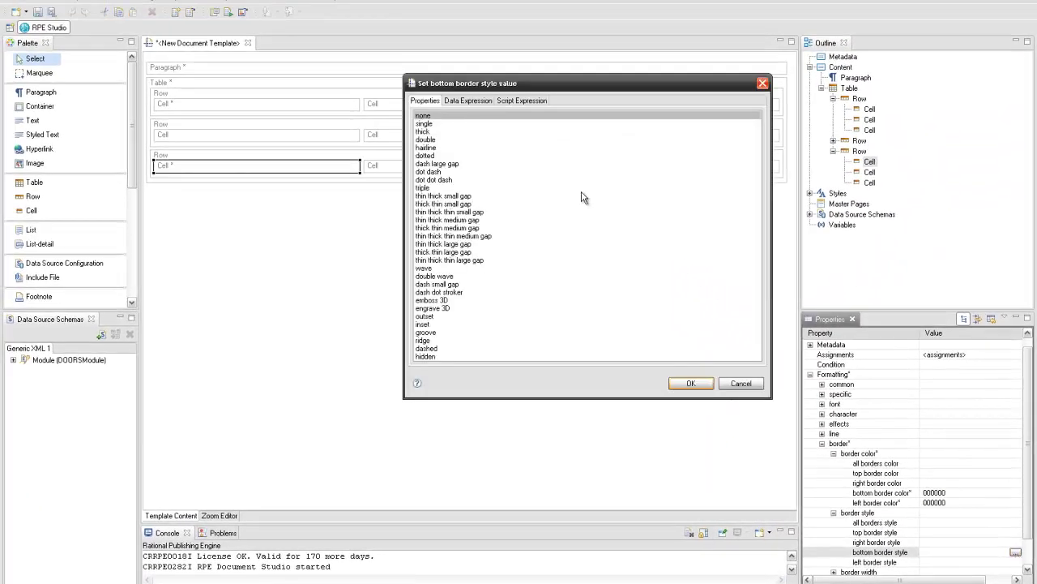
pyautogui.click(442, 123)
pyautogui.click(690, 383)
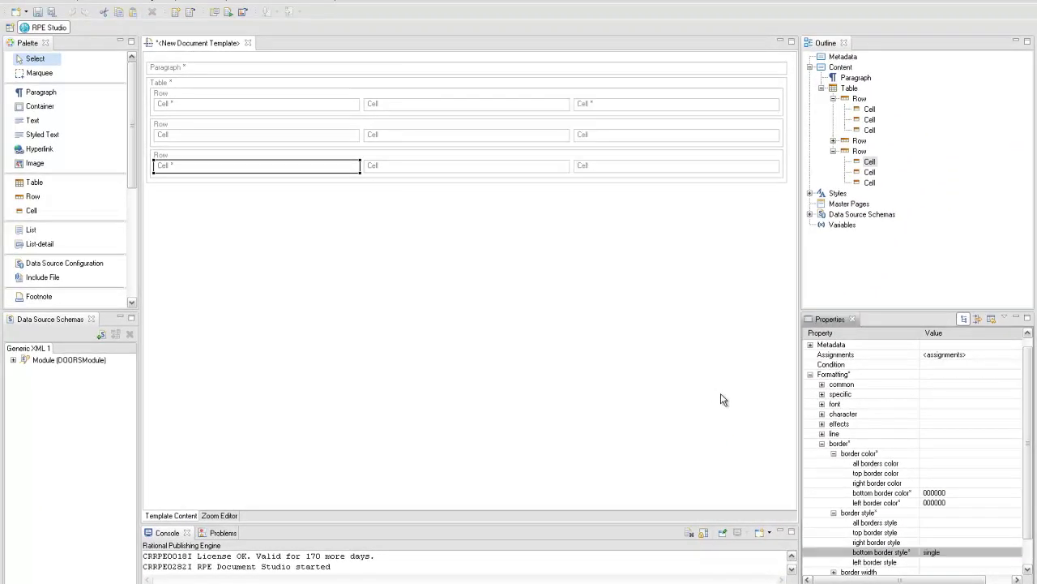
pyautogui.click(989, 562)
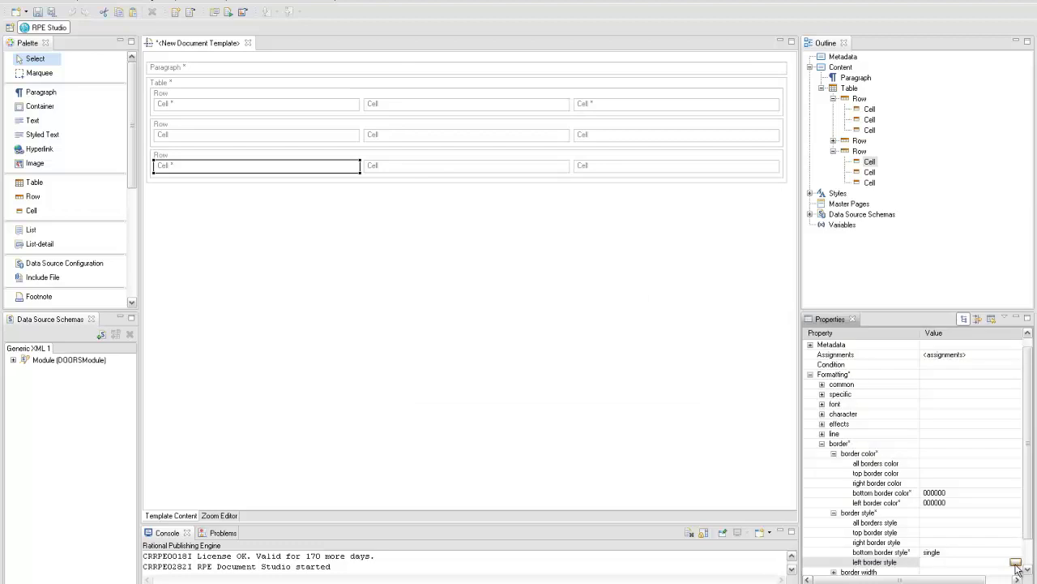
pyautogui.click(1015, 563)
pyautogui.click(432, 123)
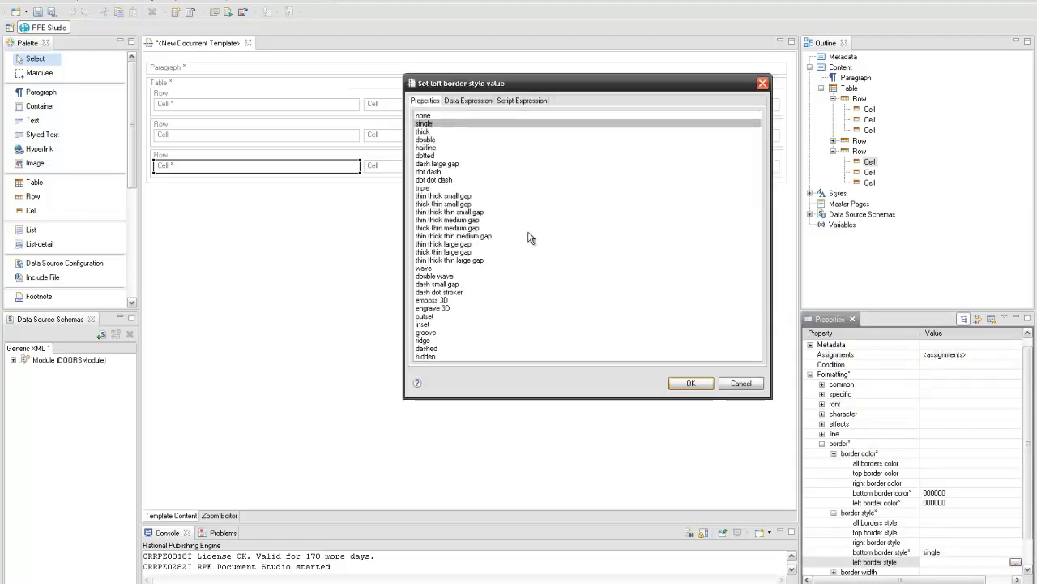
pyautogui.click(690, 382)
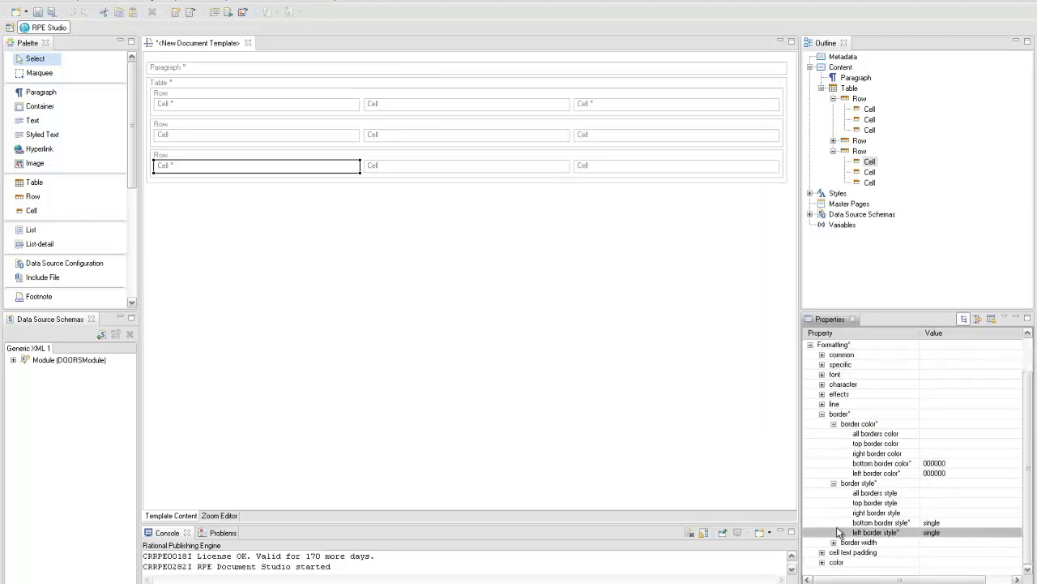
# Set the bottom and left border widths of the third row's first cell to 1
pyautogui.click(834, 542)
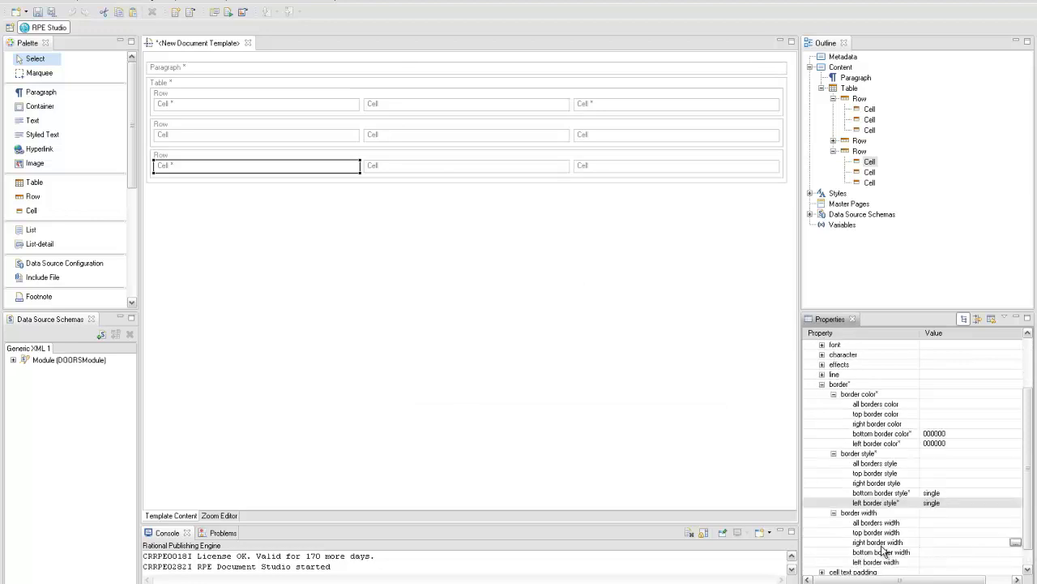
pyautogui.click(946, 554)
pyautogui.write('1')
pyautogui.press('Return')
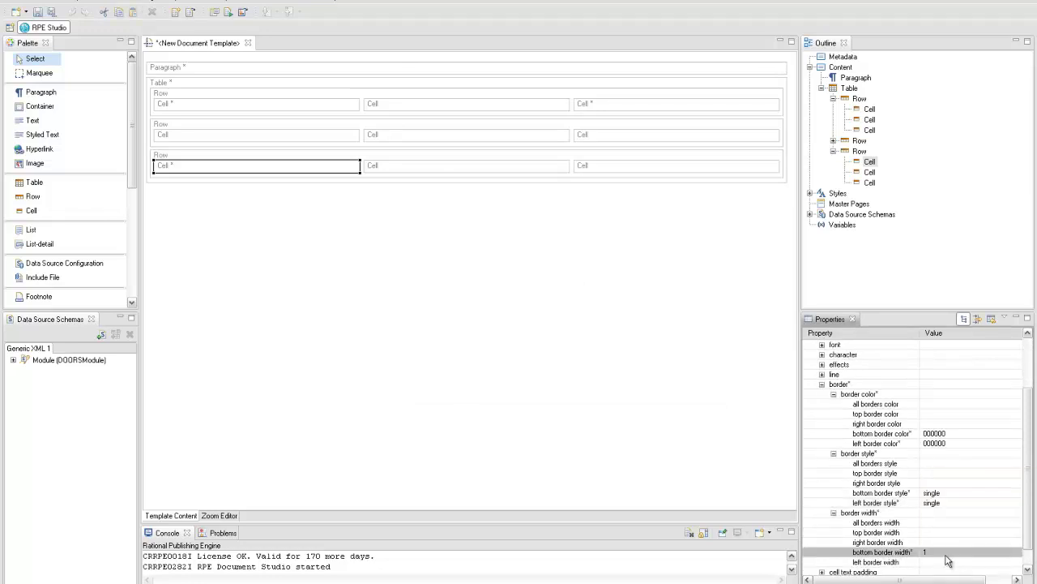
pyautogui.click(946, 561)
pyautogui.write('1')
pyautogui.press('Return')
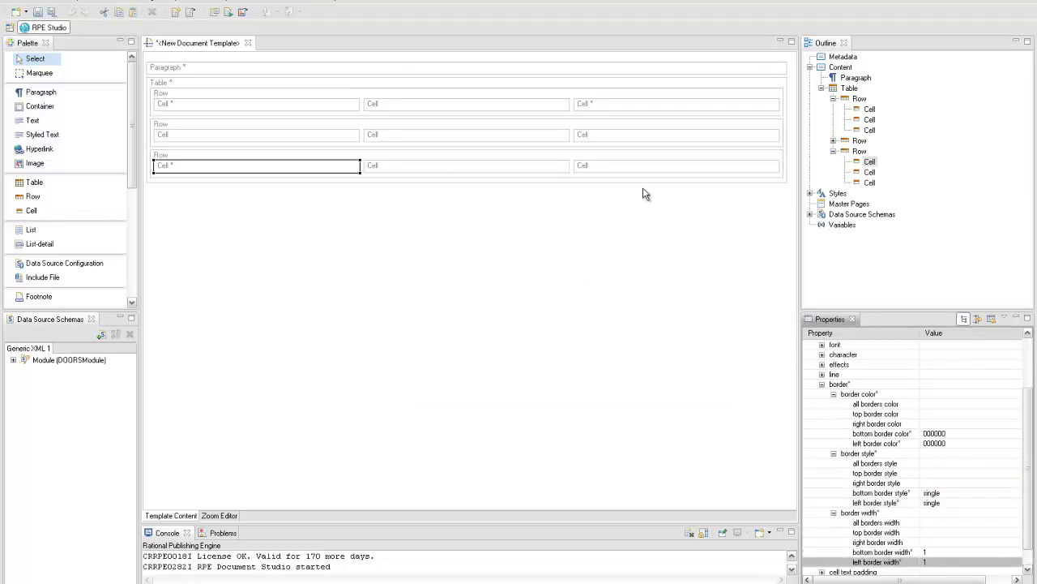
# Set the right and bottom border colors of the third row's third cell to 000000
pyautogui.click(614, 167)
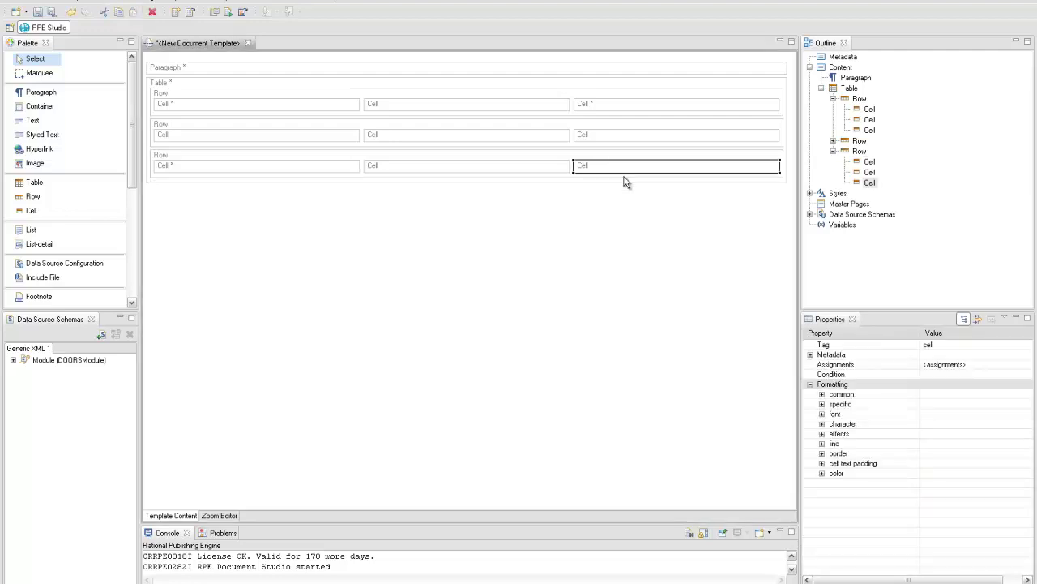
pyautogui.click(821, 453)
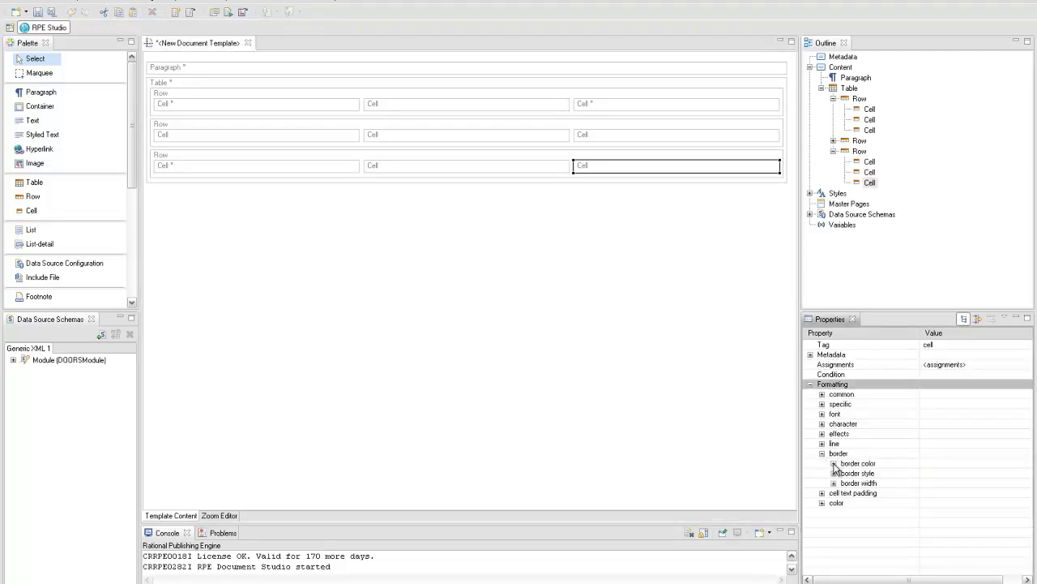
pyautogui.click(834, 464)
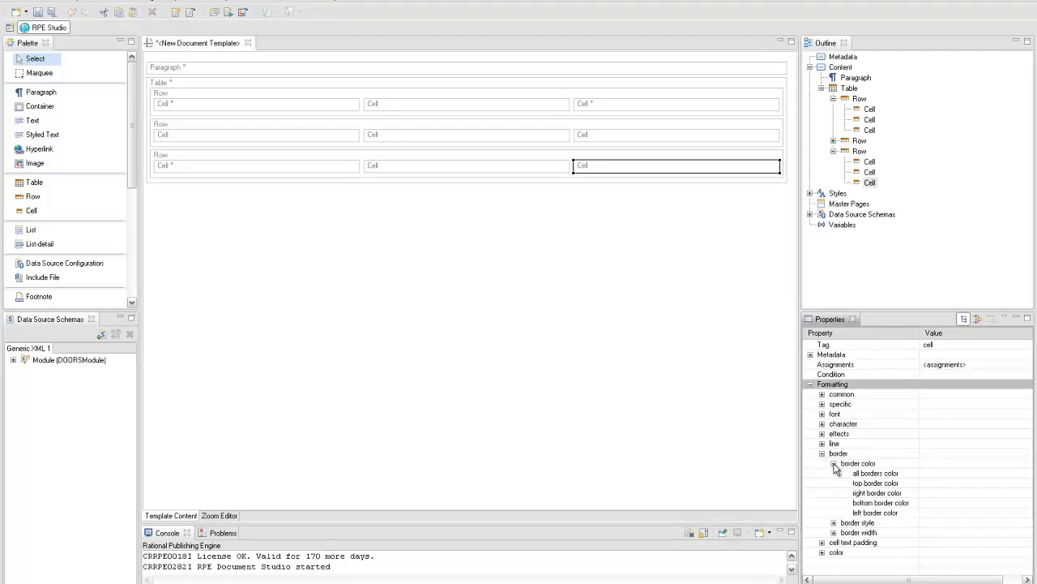
pyautogui.click(926, 492)
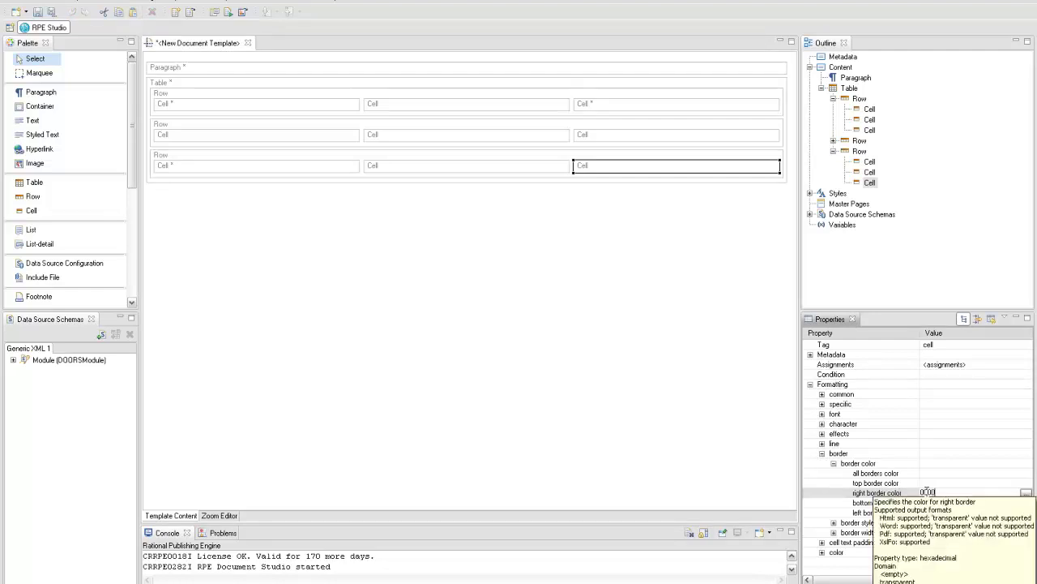
pyautogui.write('000000')
pyautogui.click(928, 502)
pyautogui.write('0')
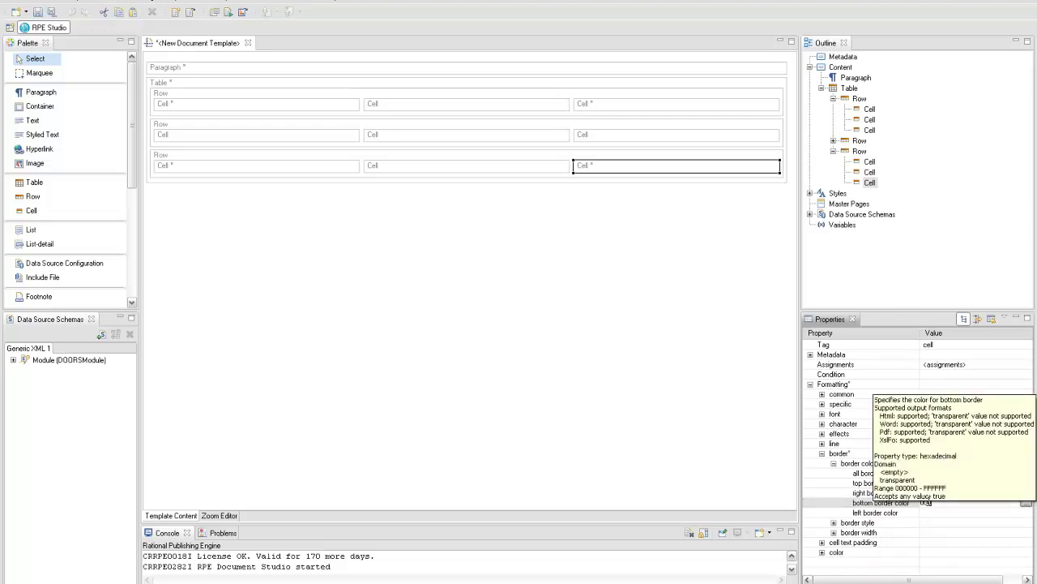
pyautogui.write('00000')
pyautogui.press('Return')
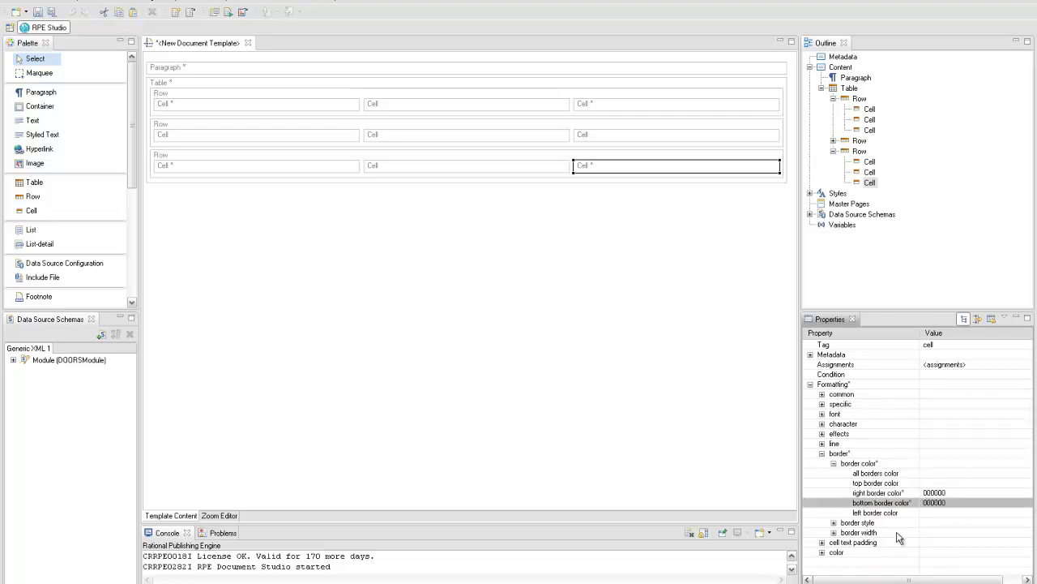
# Set the right and bottom border styles of the third row's third cell to single
pyautogui.click(835, 522)
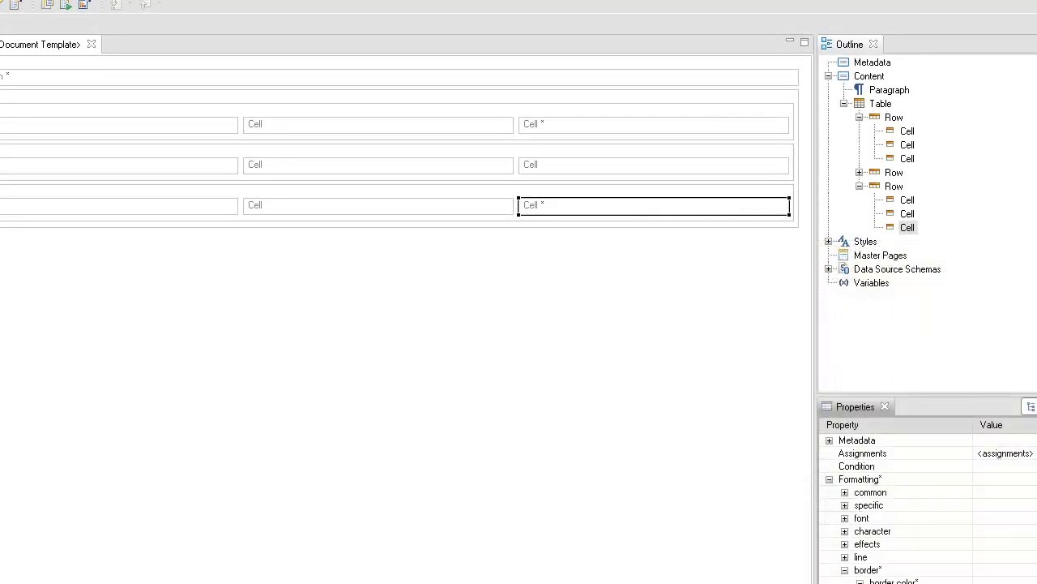
pyautogui.click(1021, 551)
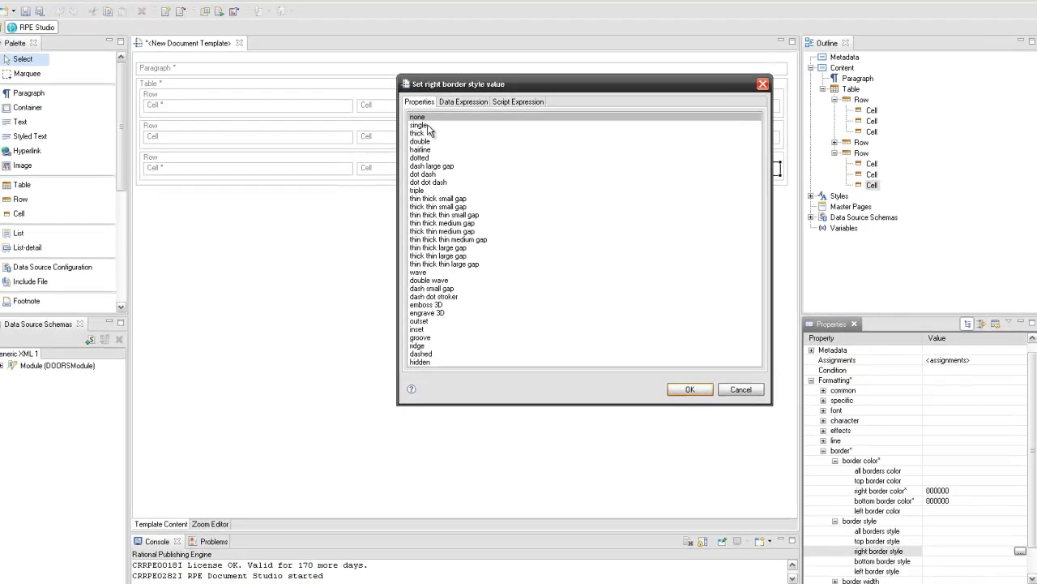
pyautogui.doubleClick(427, 128)
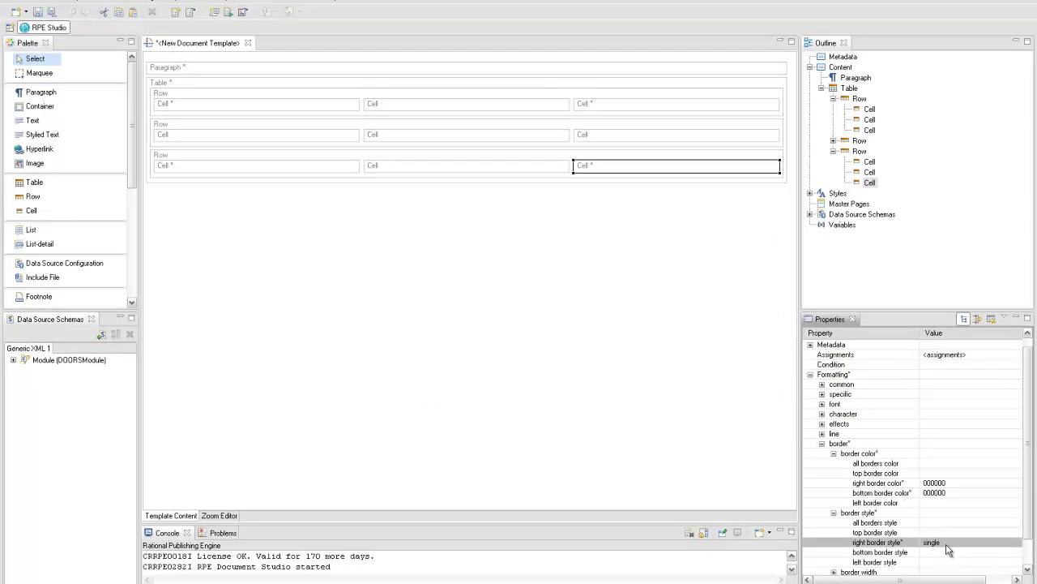
pyautogui.click(962, 552)
pyautogui.click(1016, 552)
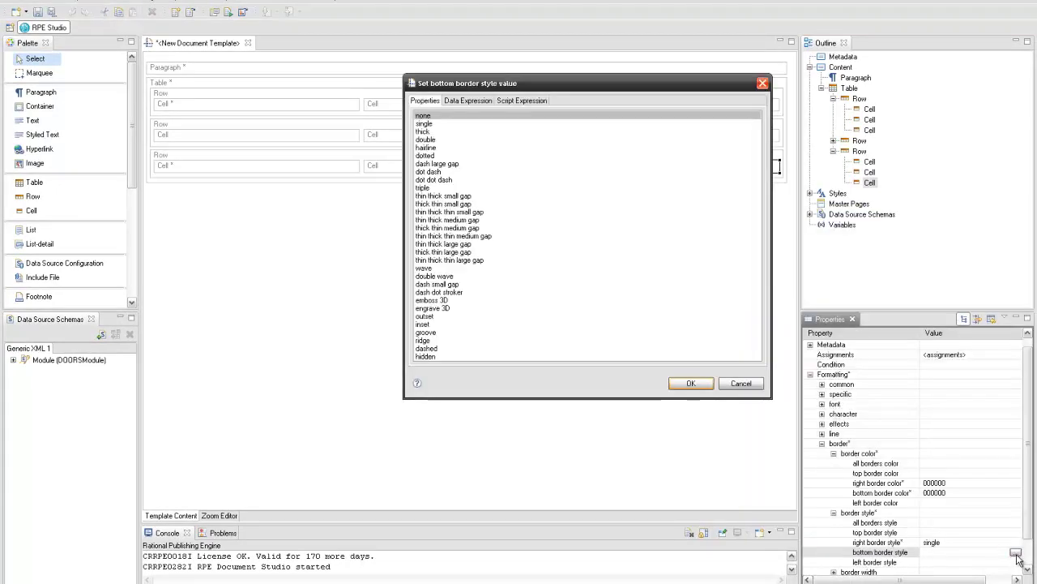
pyautogui.doubleClick(429, 124)
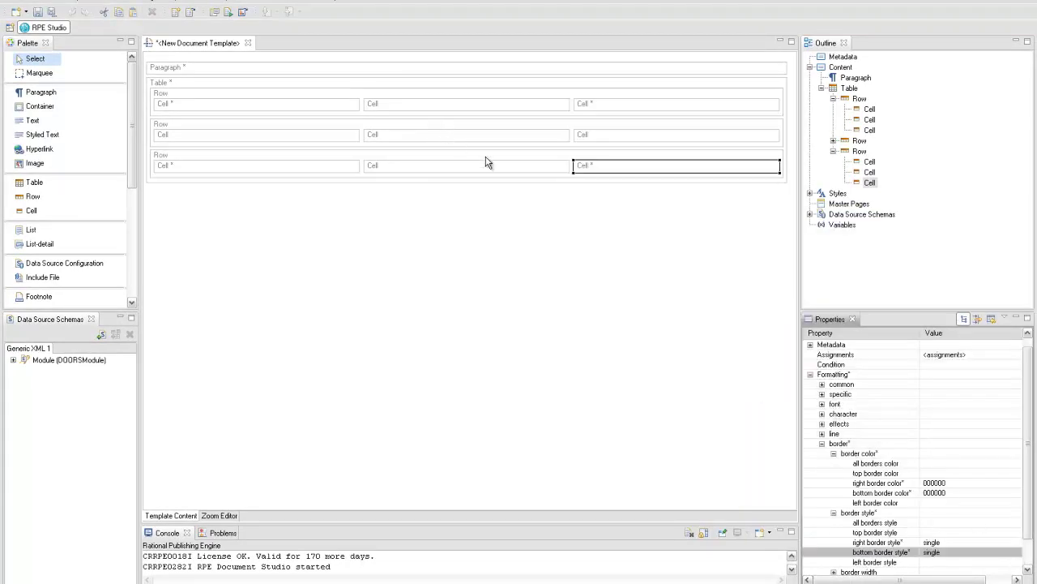
# Set the right and bottom border widths of the third row's third cell to 1
pyautogui.scroll(-1, 833, 542)
pyautogui.click(833, 542)
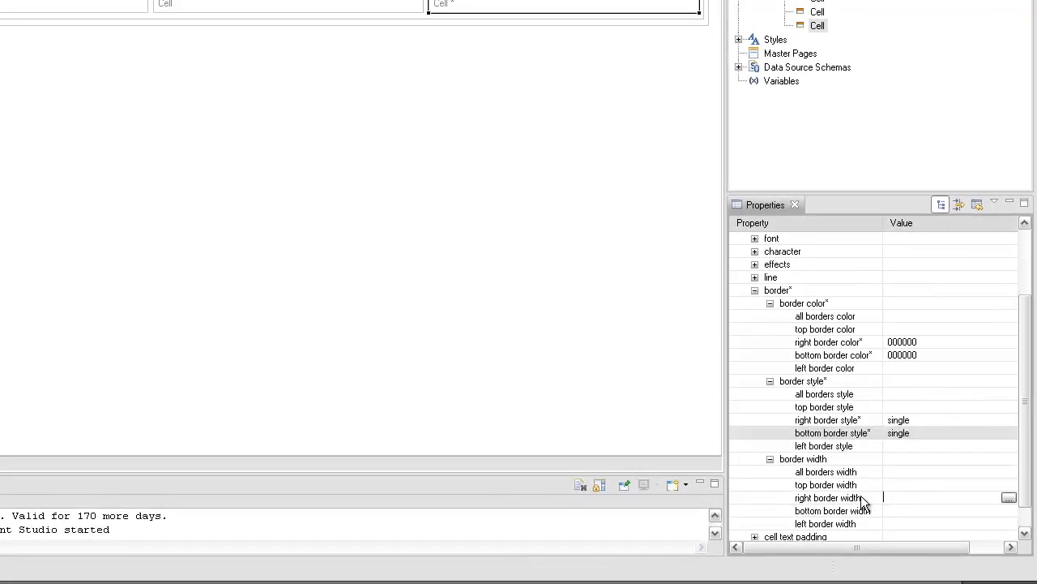
pyautogui.press('Return')
pyautogui.click(895, 509)
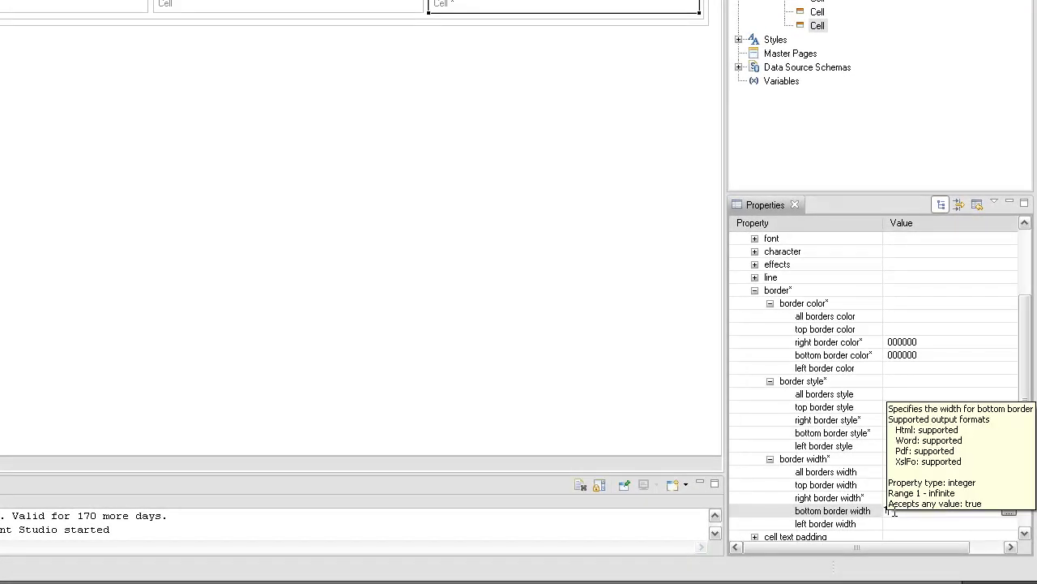
pyautogui.write('1')
pyautogui.press('Return')
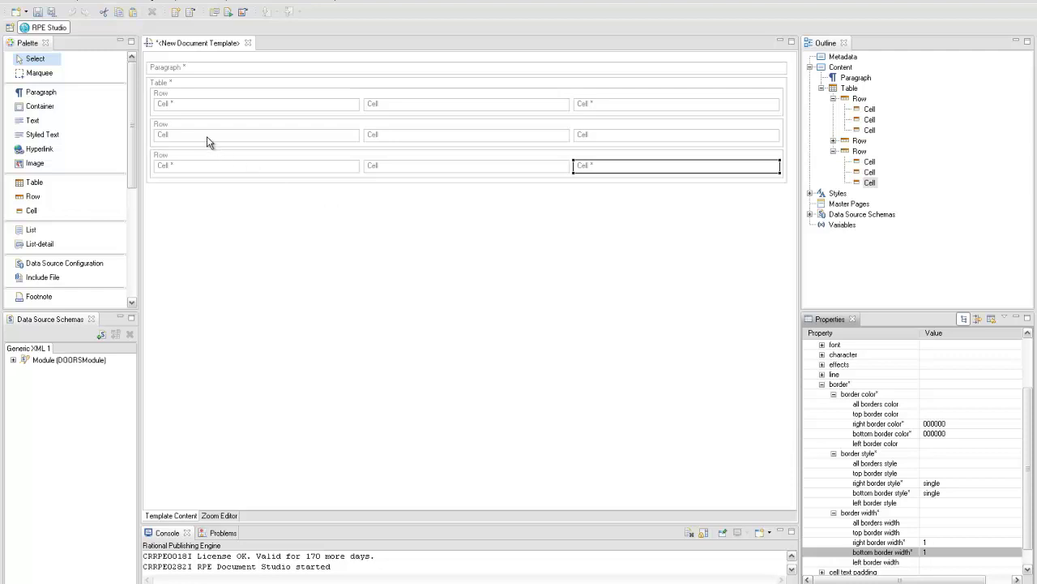
# Insert a container in the second row's first cell and assign it the Module query from the Generic XML 1 schema
pyautogui.rightClick(207, 139)
pyautogui.moveTo(225, 146)
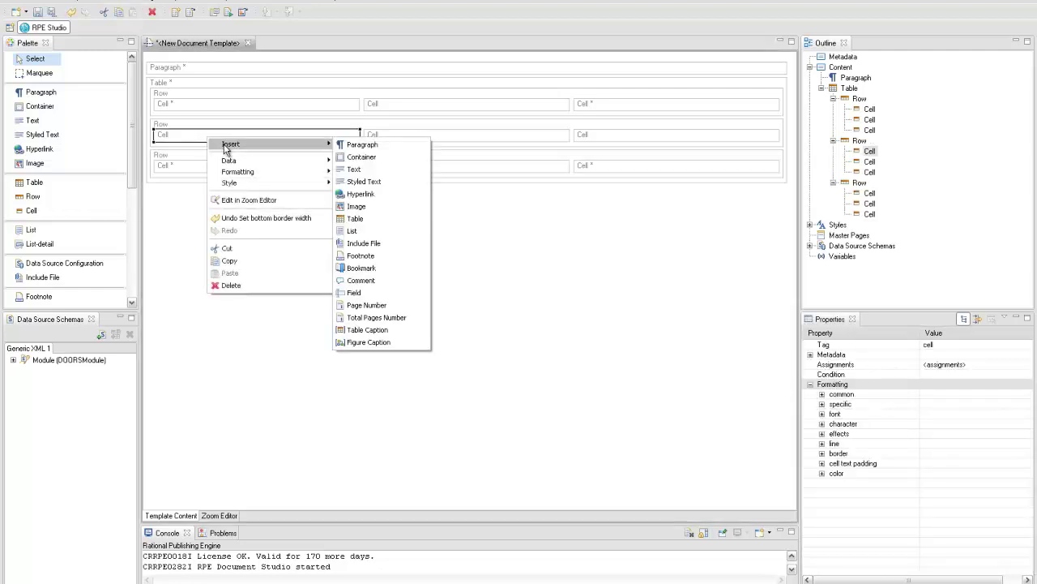
pyautogui.click(343, 158)
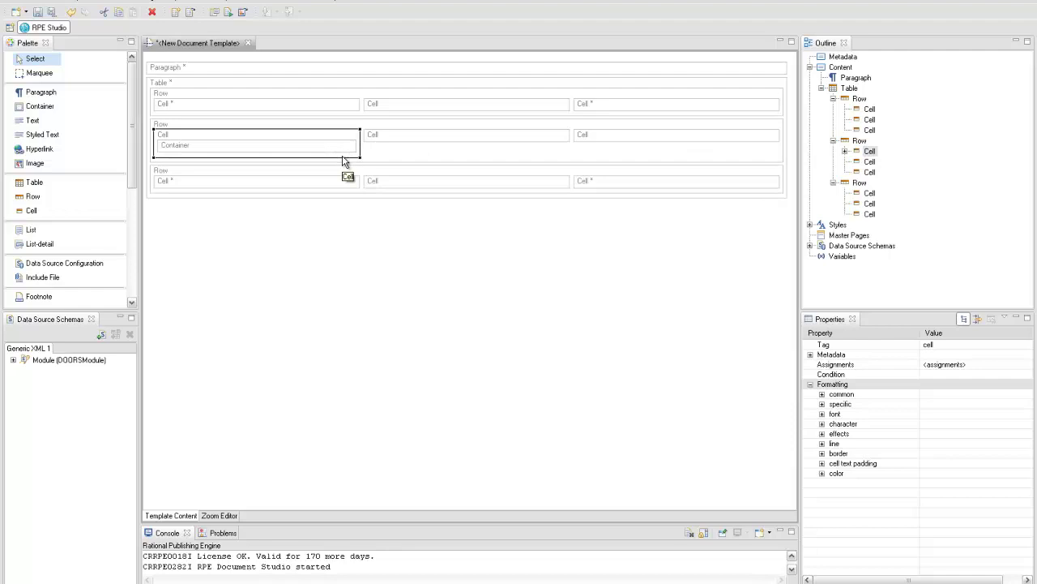
pyautogui.moveTo(66, 366); pyautogui.dragTo(222, 146)
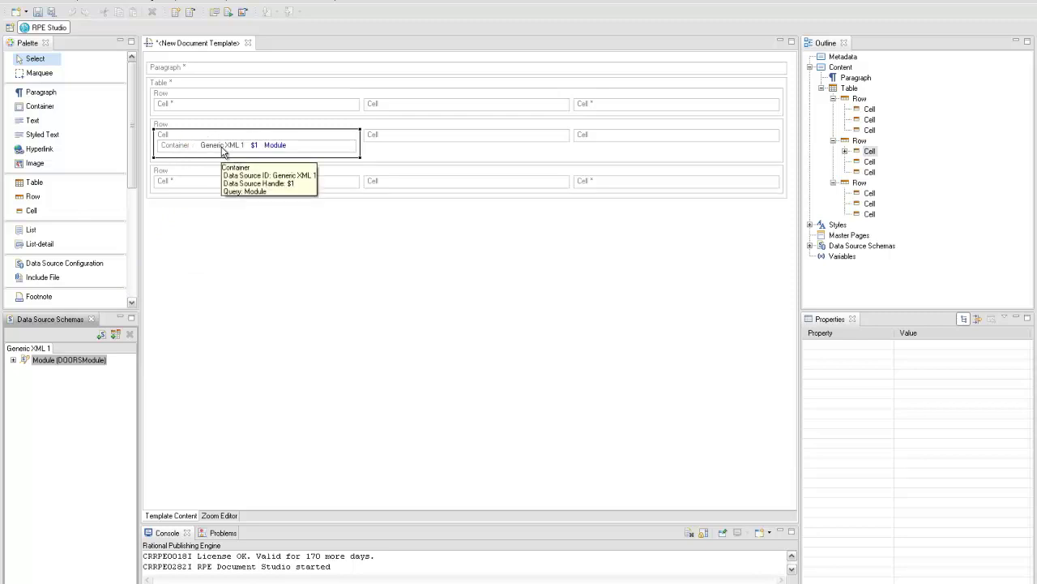
# Create a new internal variable named varModuleName in the template
pyautogui.rightClick(838, 258)
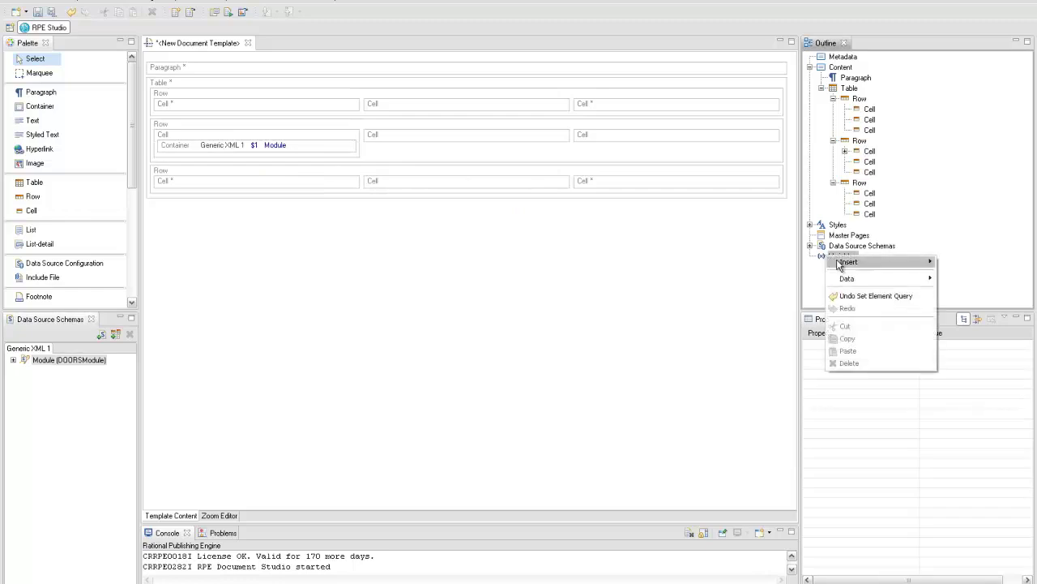
pyautogui.moveTo(864, 265)
pyautogui.click(969, 263)
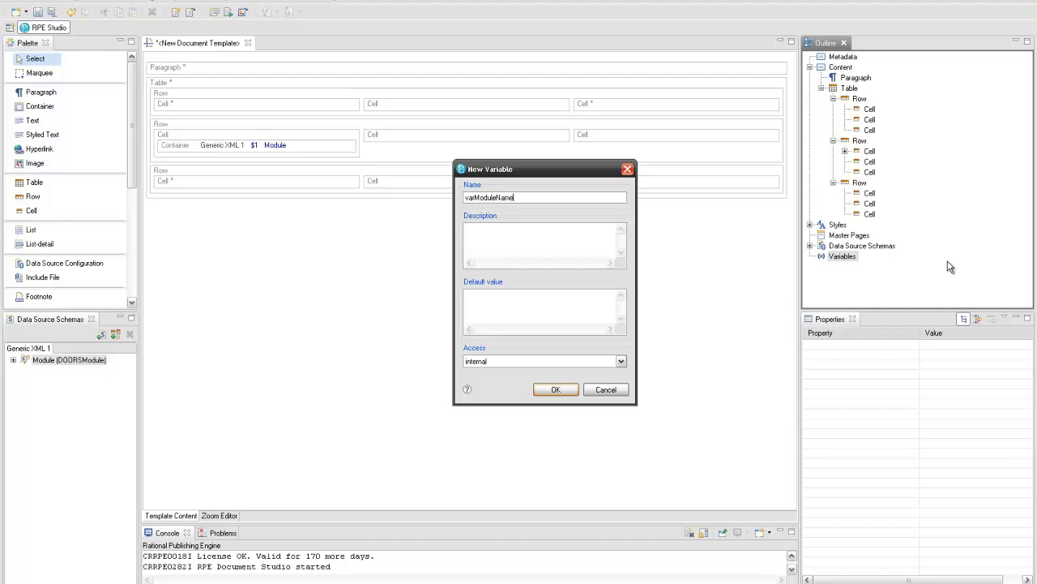
pyautogui.write('varModuleName')
pyautogui.click(555, 389)
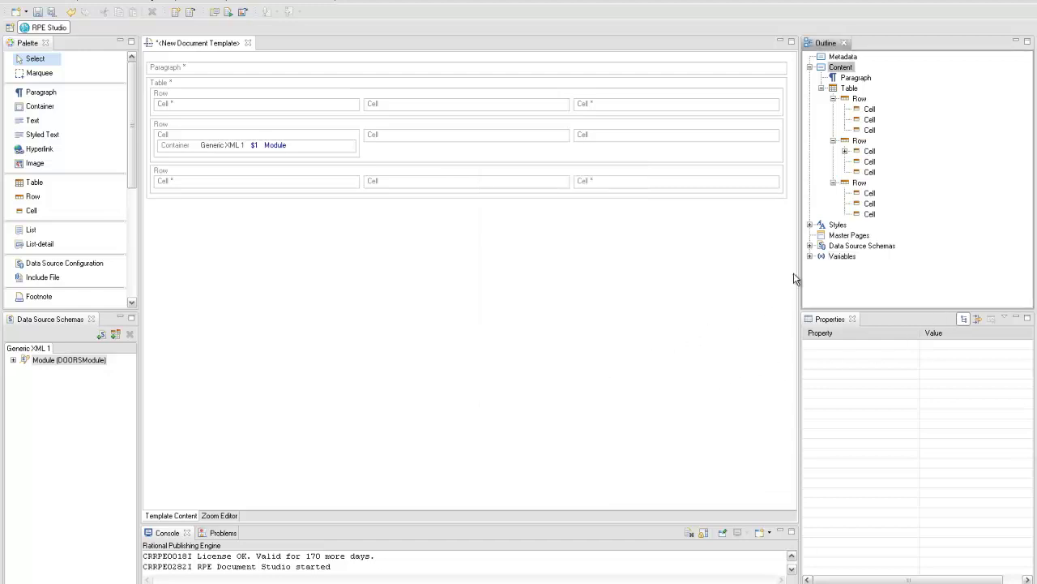
# Insert a paragraph inside the Module container in the second row's first cell
pyautogui.click(809, 257)
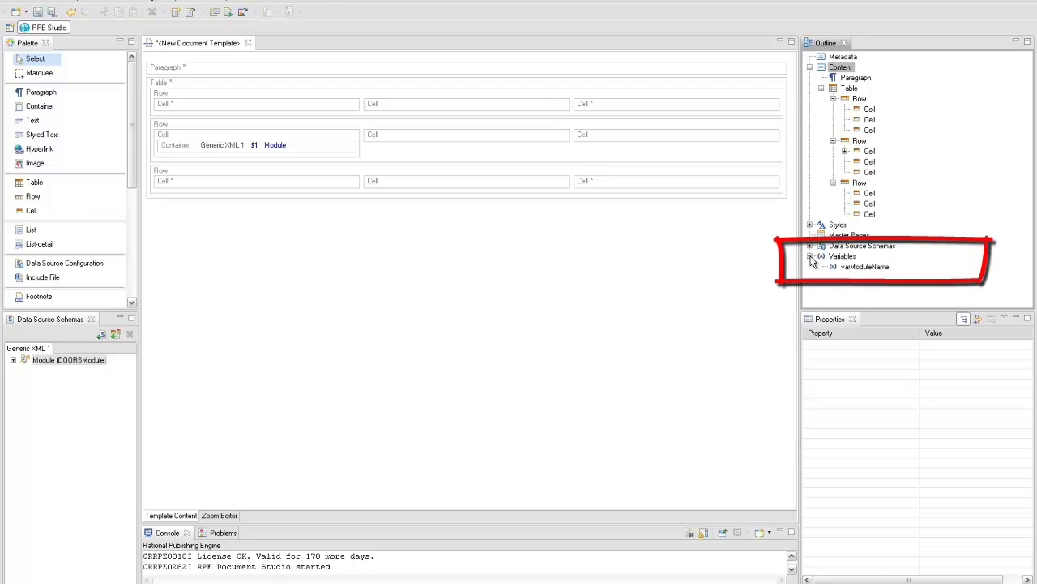
pyautogui.click(315, 154)
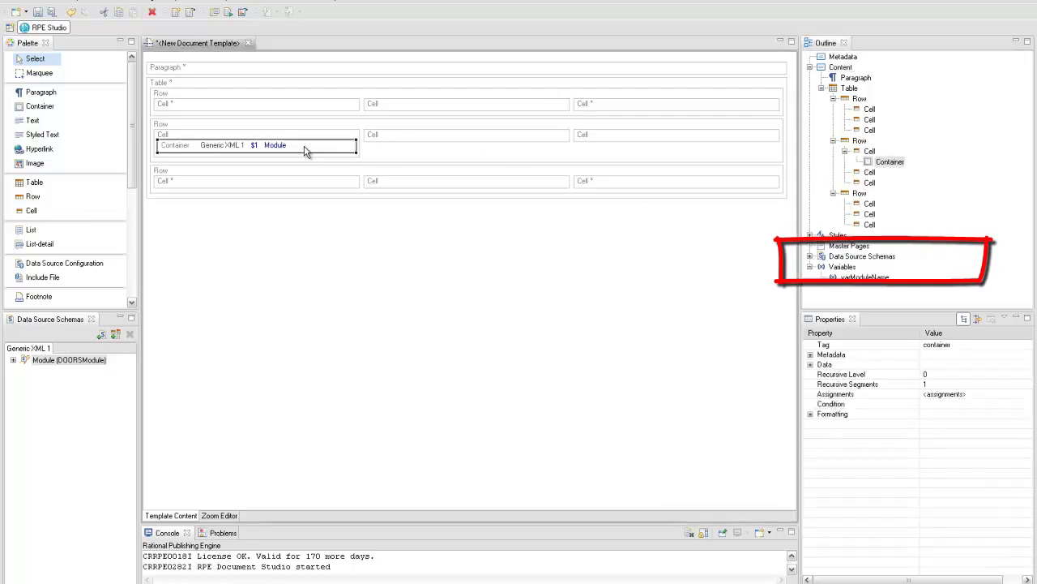
pyautogui.rightClick(314, 154)
pyautogui.moveTo(315, 154)
pyautogui.click(437, 153)
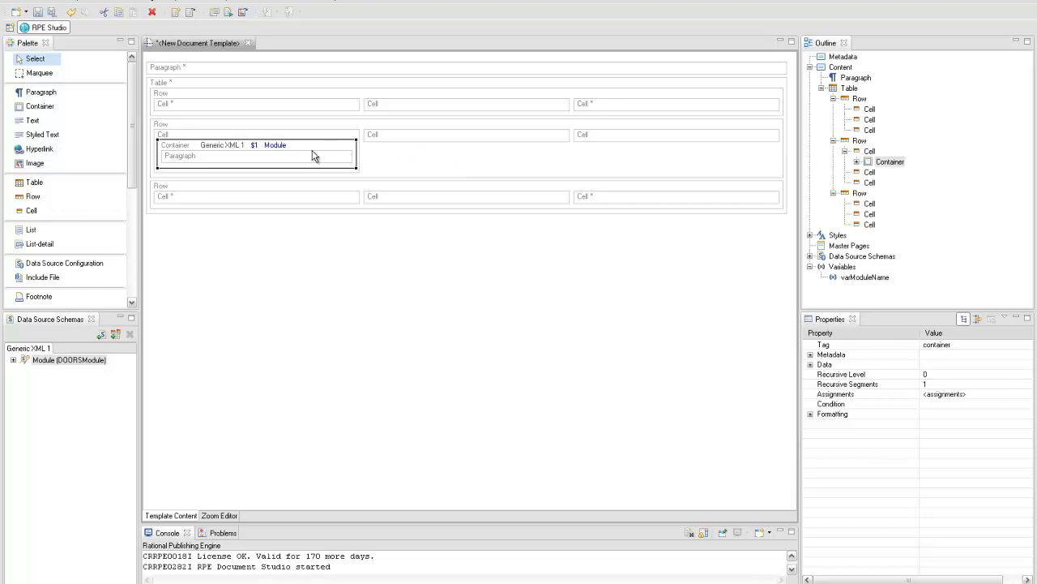
# Add an assignment for the varModuleName variable to the paragraph in the Module container
pyautogui.rightClick(266, 156)
pyautogui.moveTo(279, 163)
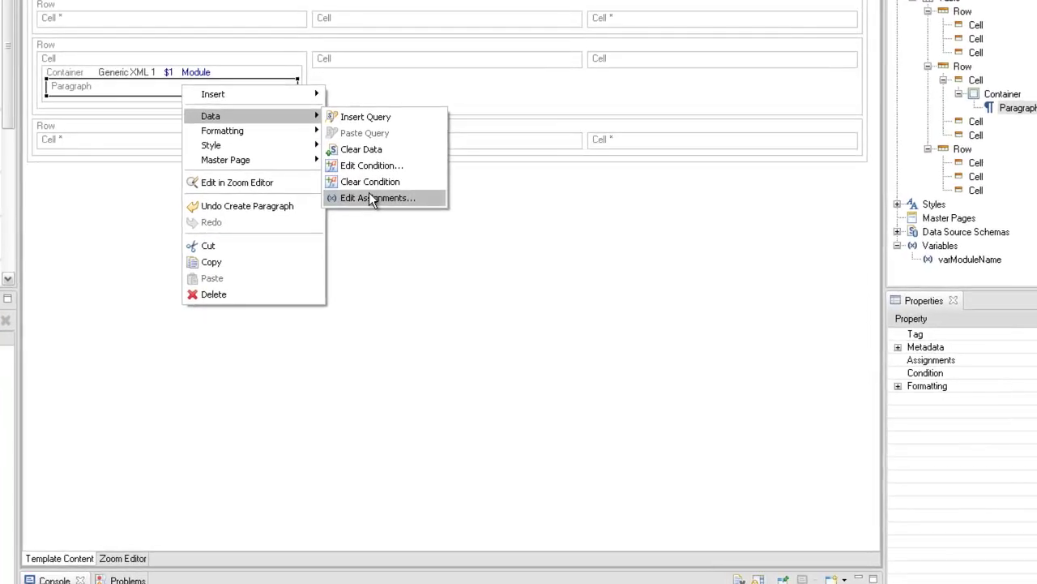
pyautogui.click(395, 221)
pyautogui.click(486, 361)
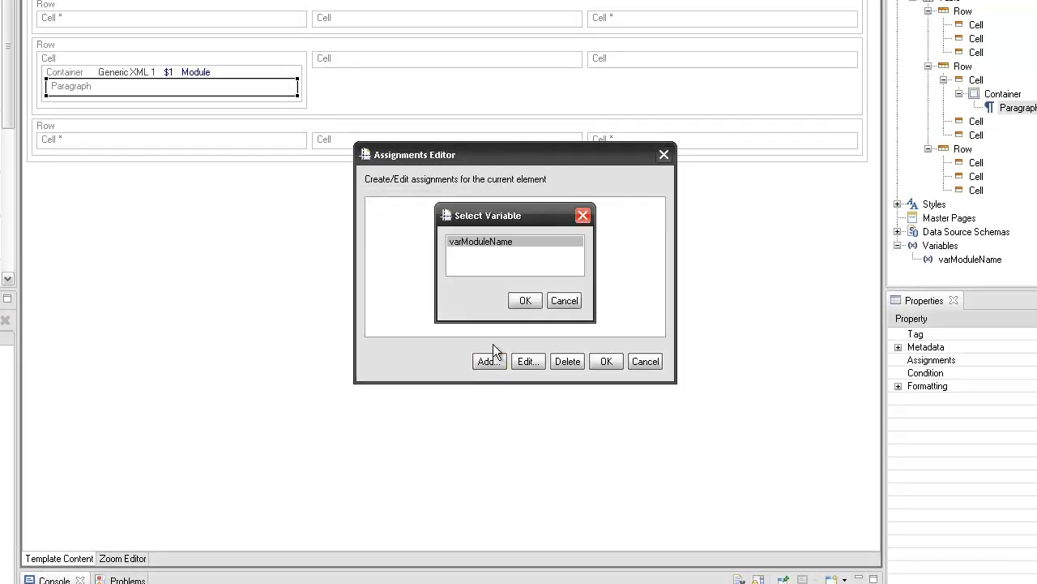
pyautogui.click(523, 301)
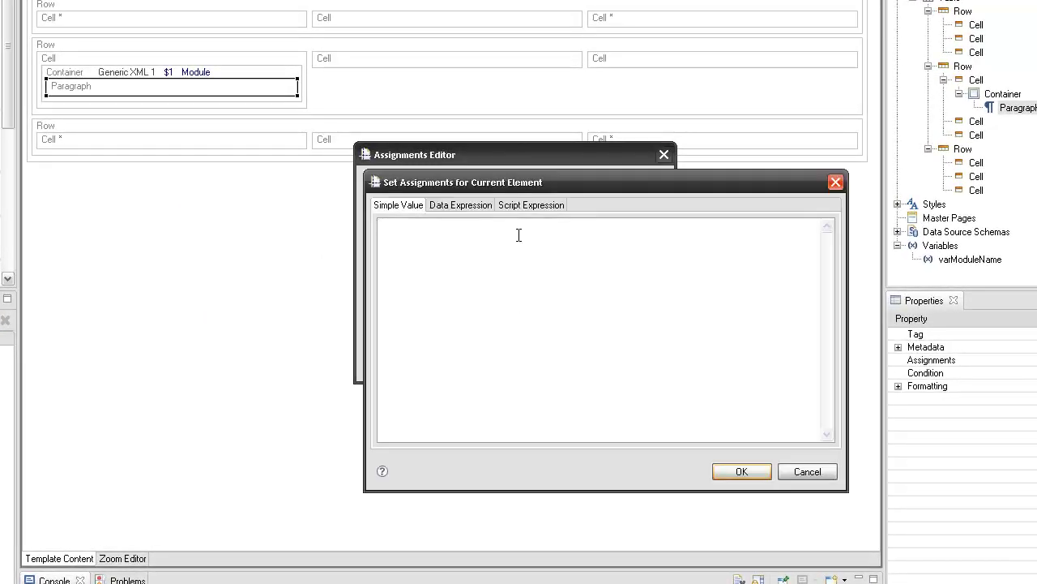
# Assign varModuleName the script expression Name.replace(" ","\n") using the Module's Name attribute, and insert the variable as text in the paragraph
pyautogui.click(512, 205)
pyautogui.click(389, 239)
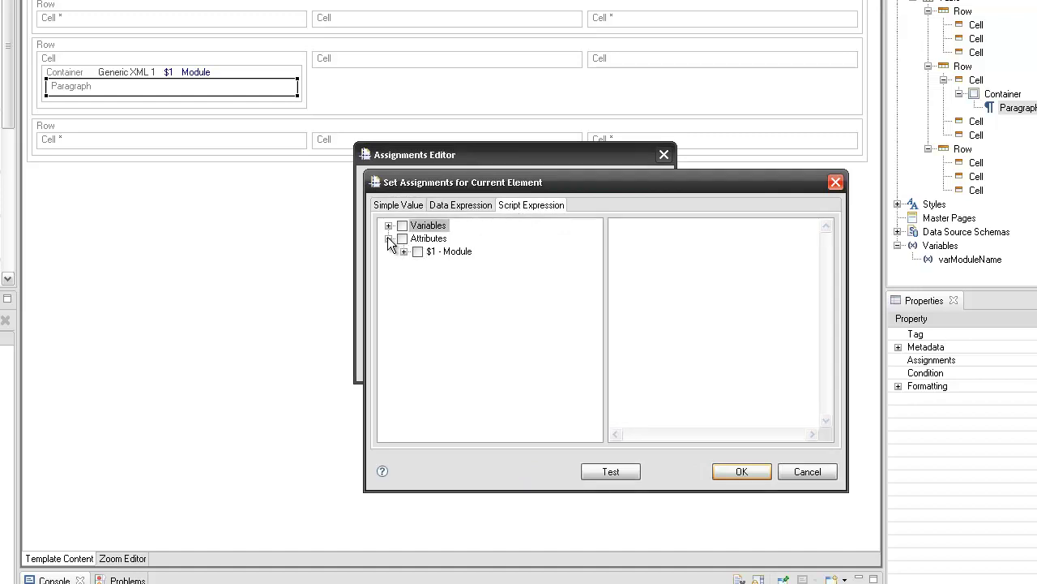
pyautogui.click(403, 251)
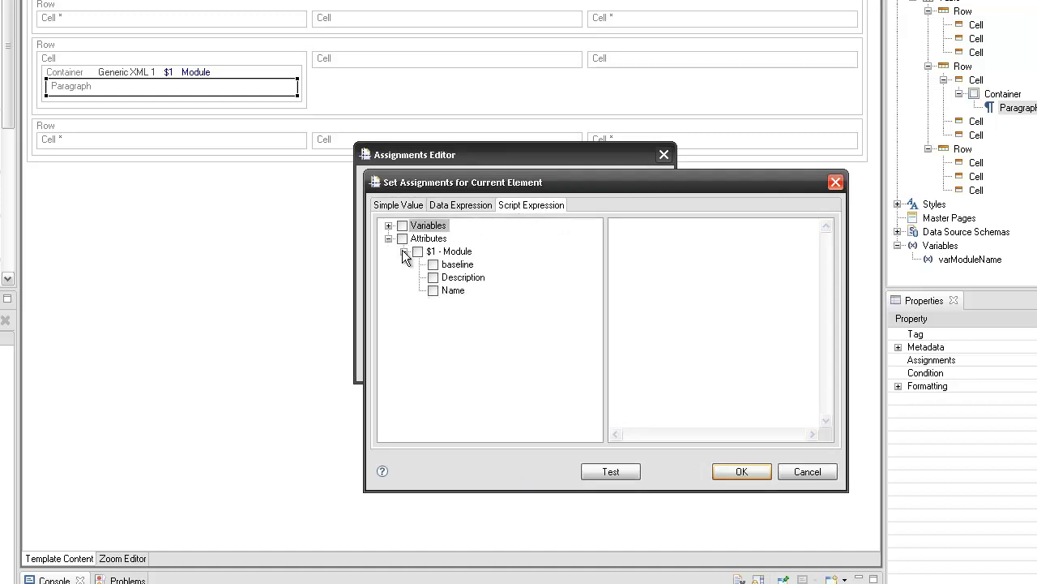
pyautogui.click(434, 290)
pyautogui.moveTo(452, 292); pyautogui.dragTo(653, 242)
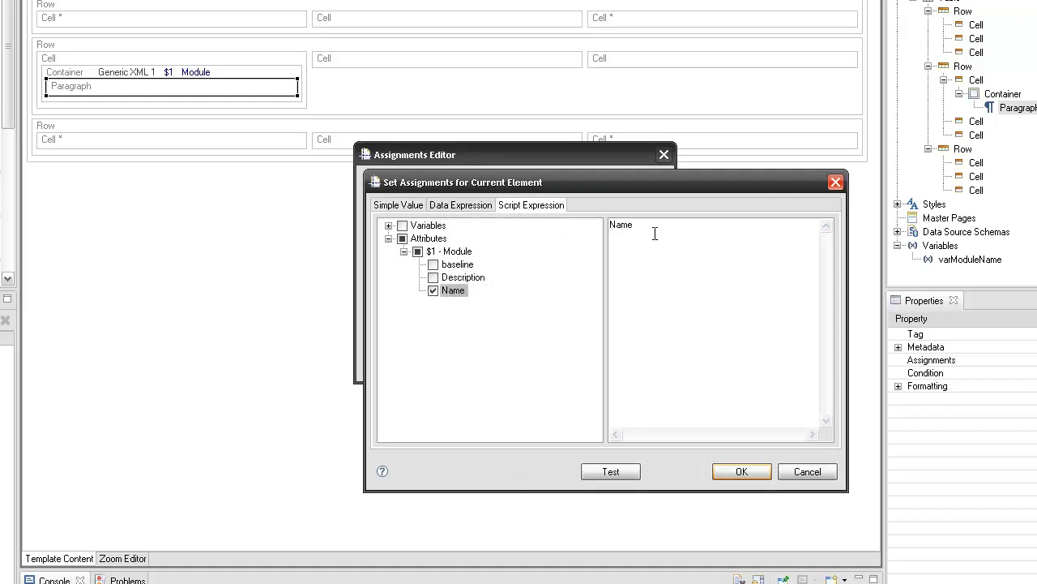
pyautogui.click(654, 232)
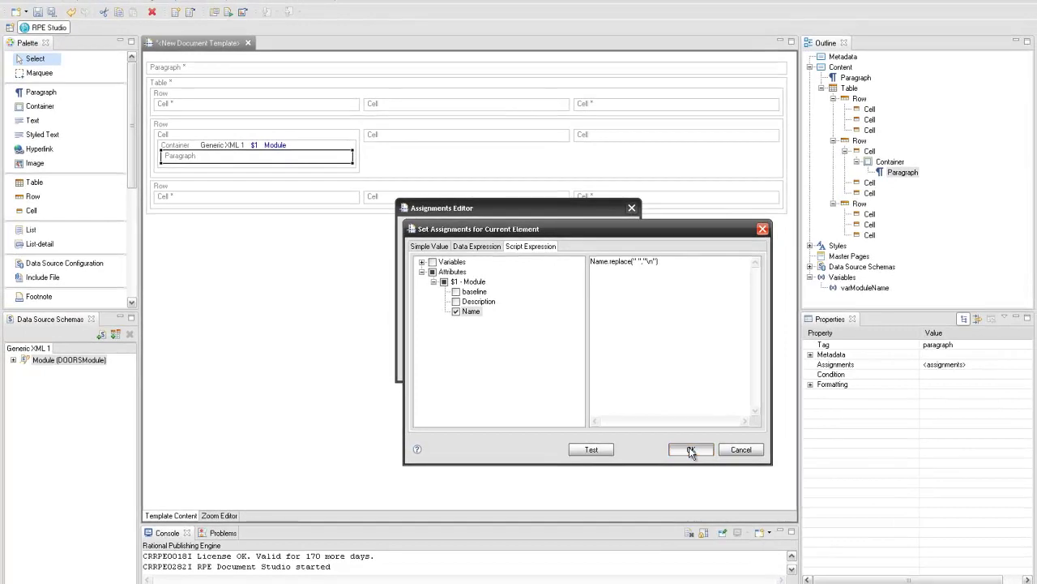
pyautogui.click(742, 471)
pyautogui.click(587, 365)
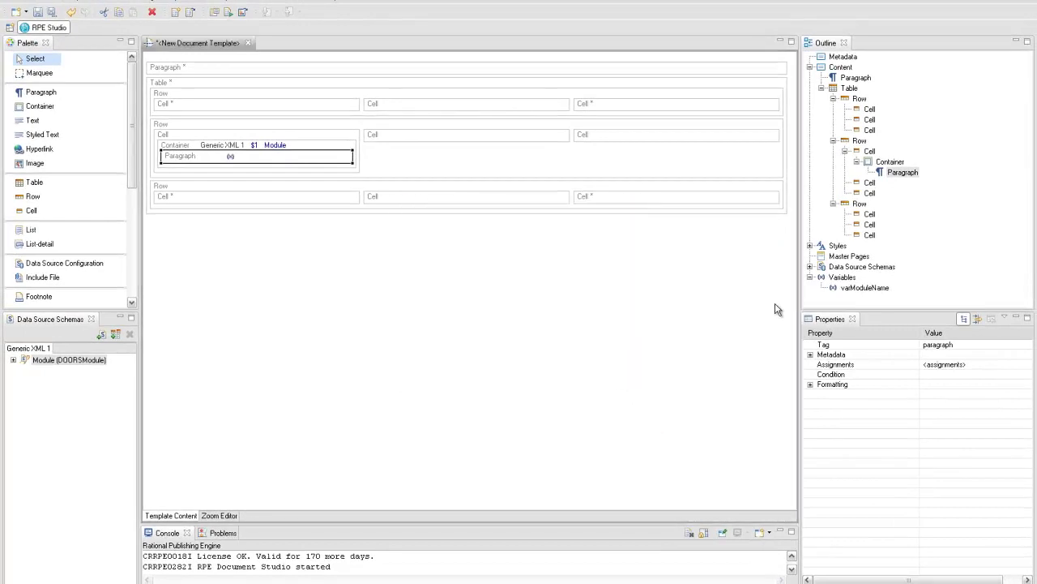
pyautogui.moveTo(835, 291); pyautogui.dragTo(273, 161)
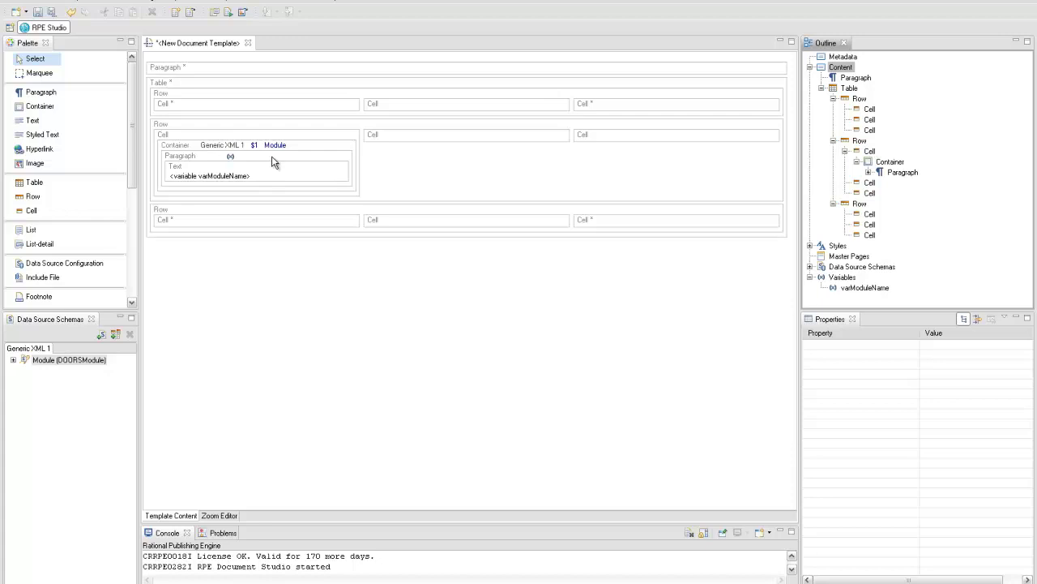
# Set the cell alignment of the second row's first cell to center right
pyautogui.click(230, 136)
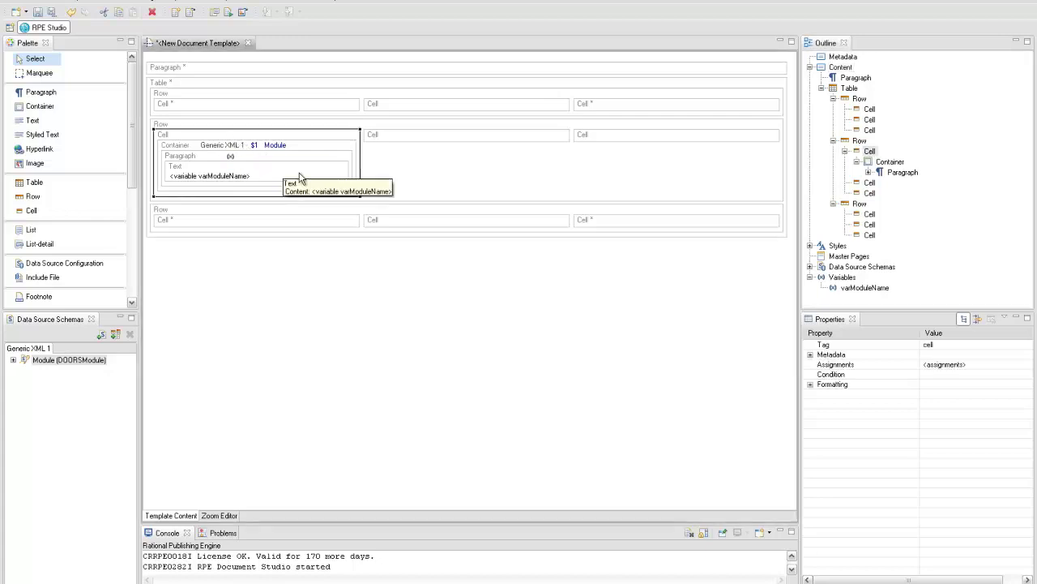
pyautogui.click(810, 384)
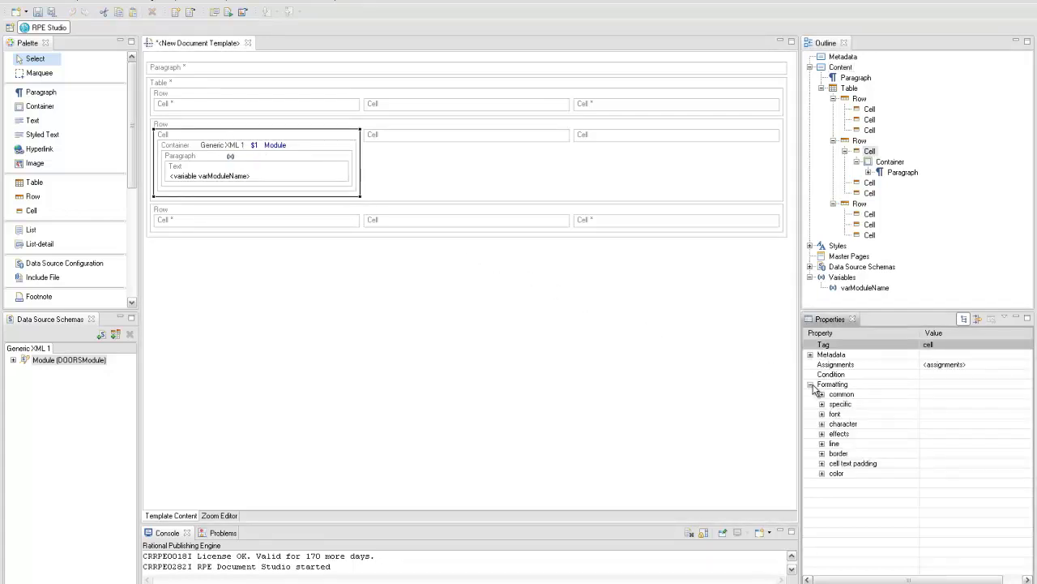
pyautogui.click(821, 404)
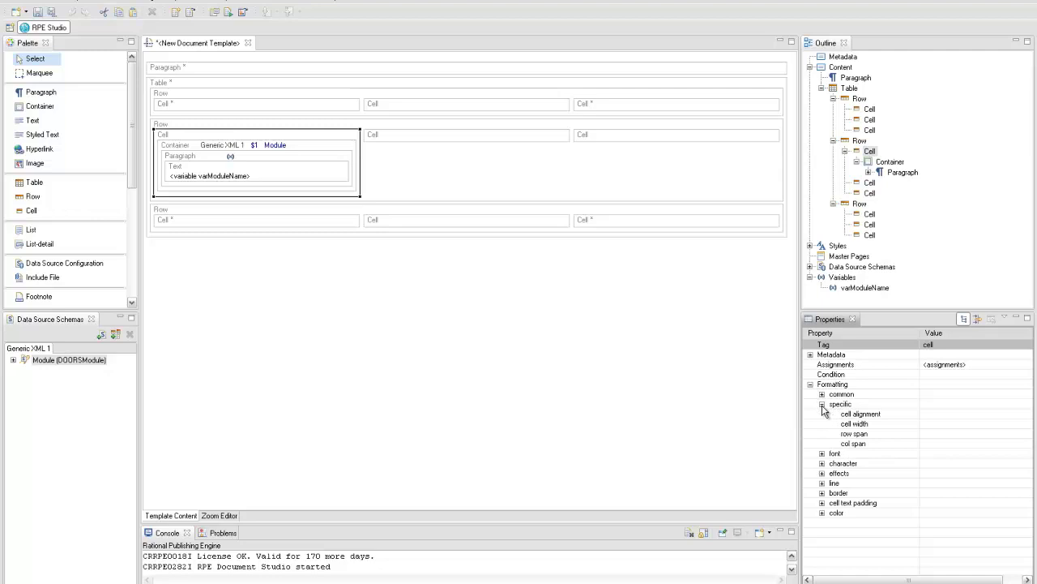
pyautogui.click(1003, 414)
pyautogui.click(1026, 414)
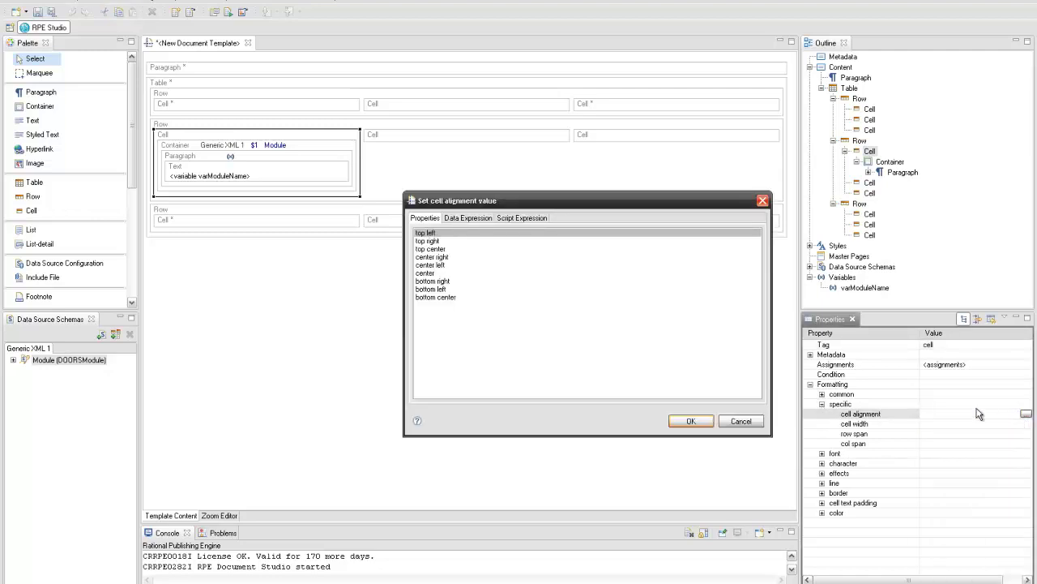
pyautogui.click(493, 257)
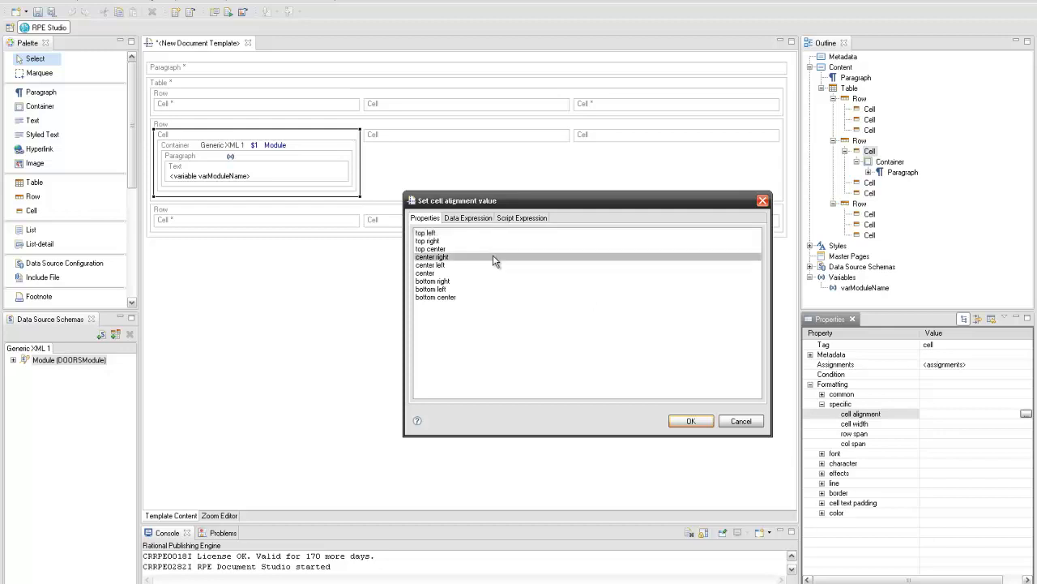
pyautogui.click(690, 421)
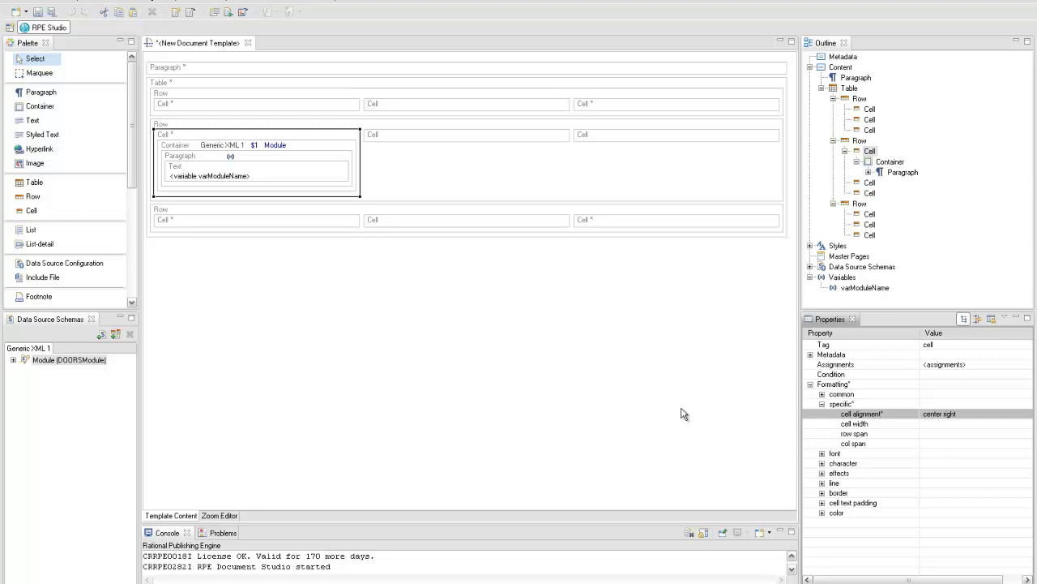
# Apply a style to the paragraph that holds the varModuleName text
pyautogui.rightClick(207, 157)
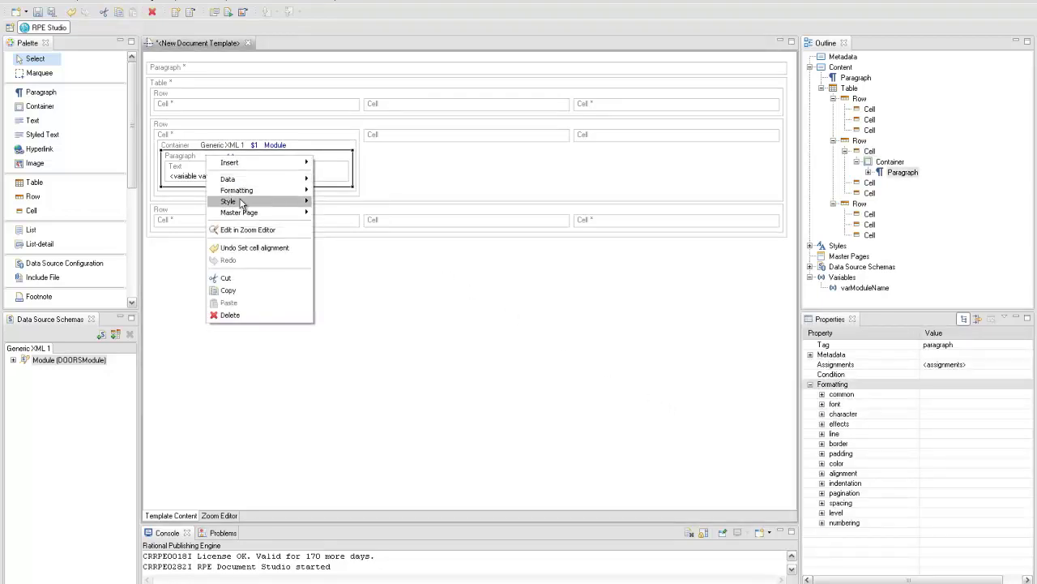
pyautogui.click(329, 203)
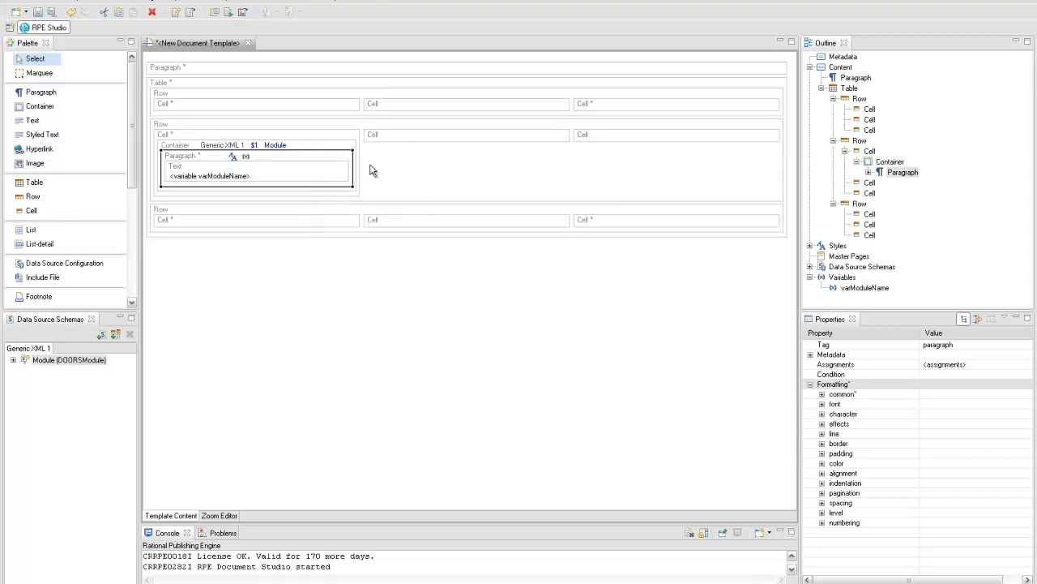
# Insert an image element in the second row's second cell
pyautogui.rightClick(388, 138)
pyautogui.moveTo(432, 145)
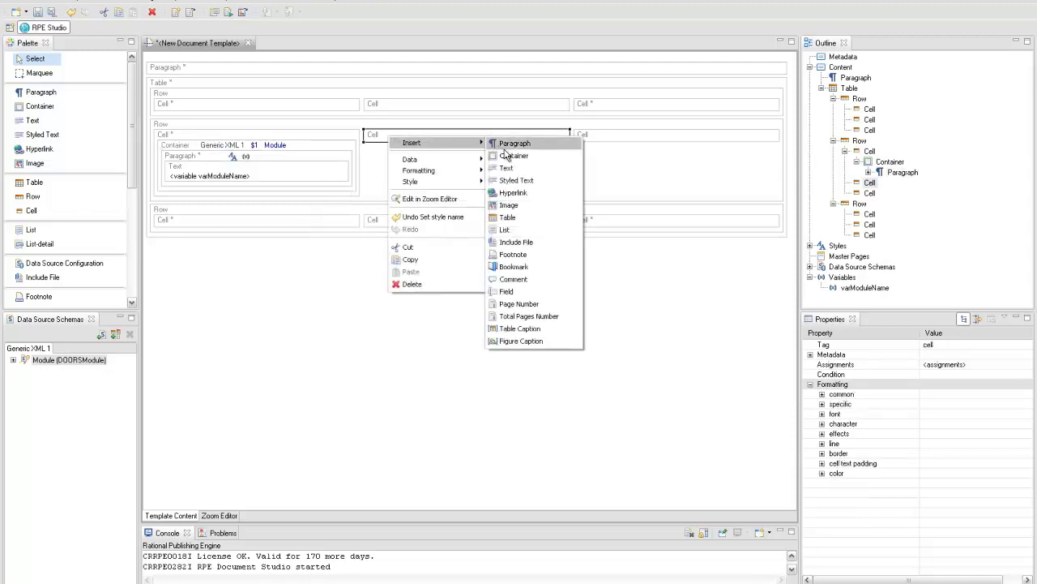
pyautogui.click(509, 207)
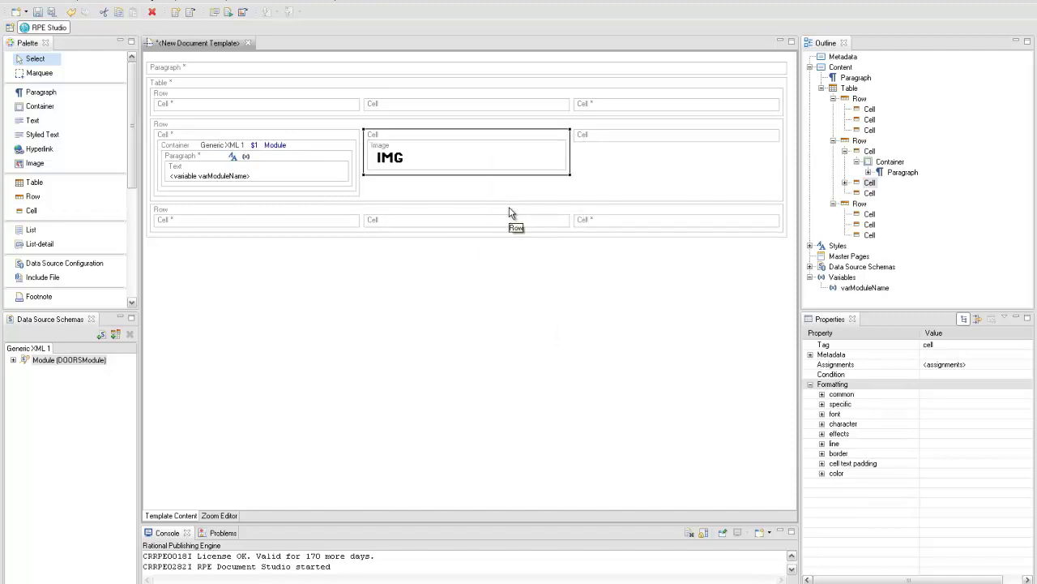
# Load car.jpg from the resources folder into the image element
pyautogui.rightClick(396, 157)
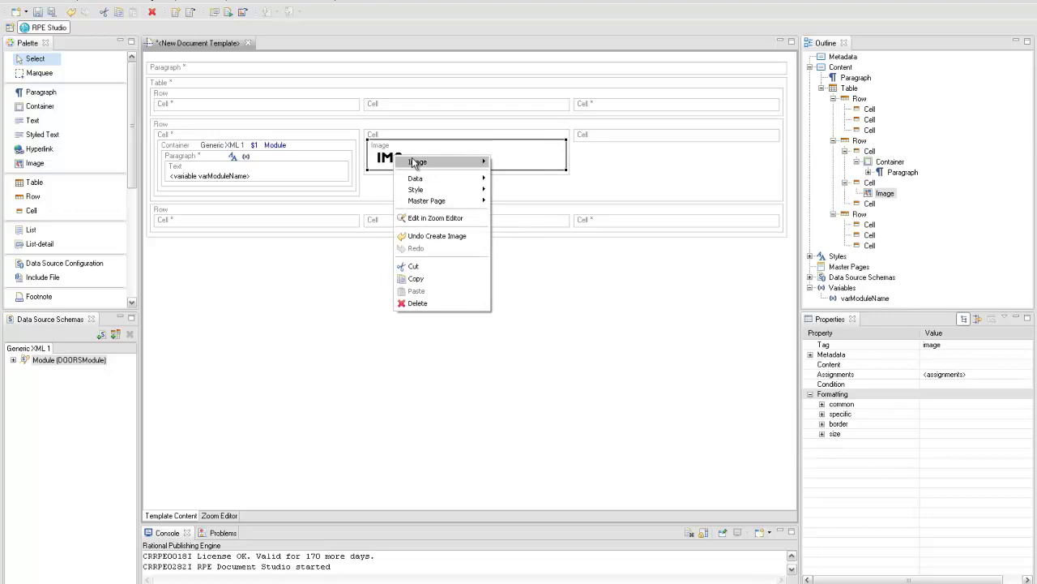
pyautogui.moveTo(417, 162)
pyautogui.click(499, 162)
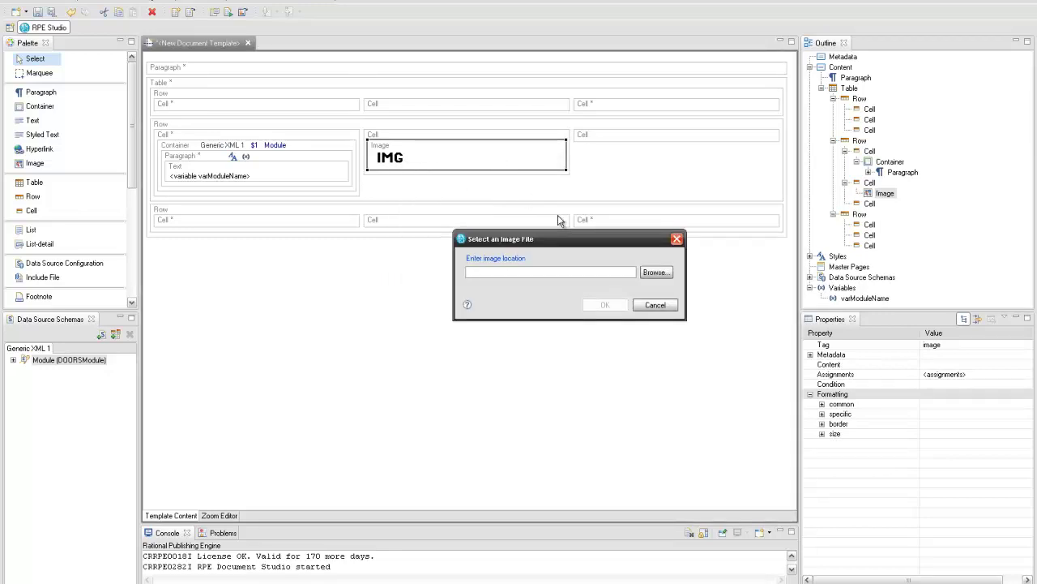
pyautogui.click(655, 272)
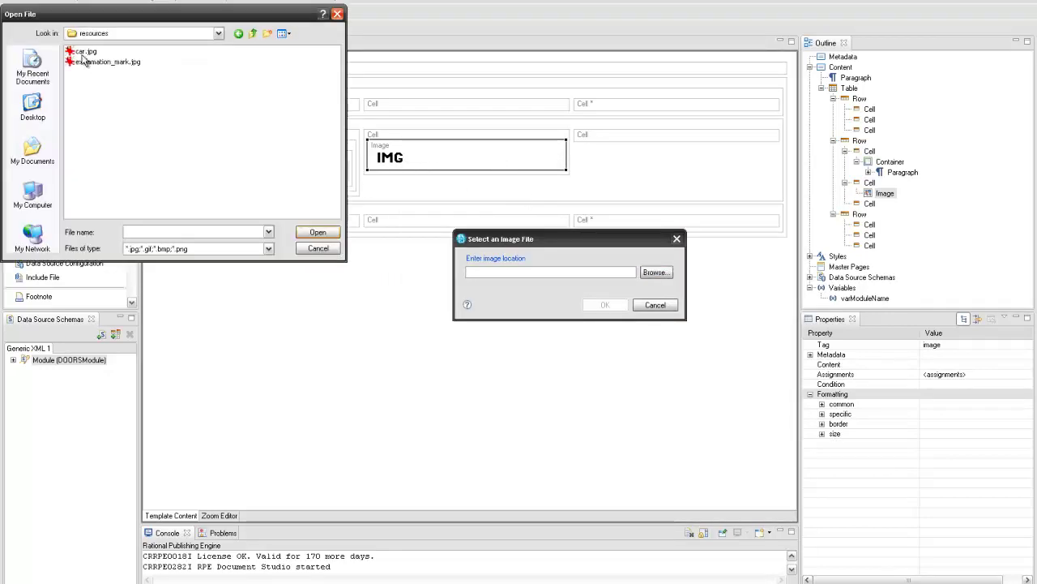
pyautogui.click(82, 53)
pyautogui.click(316, 235)
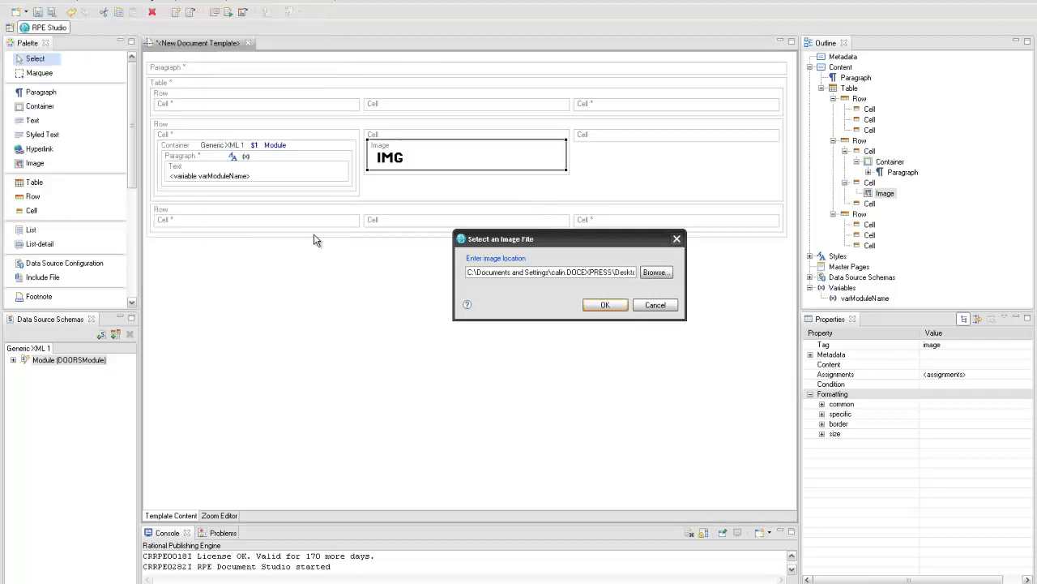
pyautogui.click(605, 304)
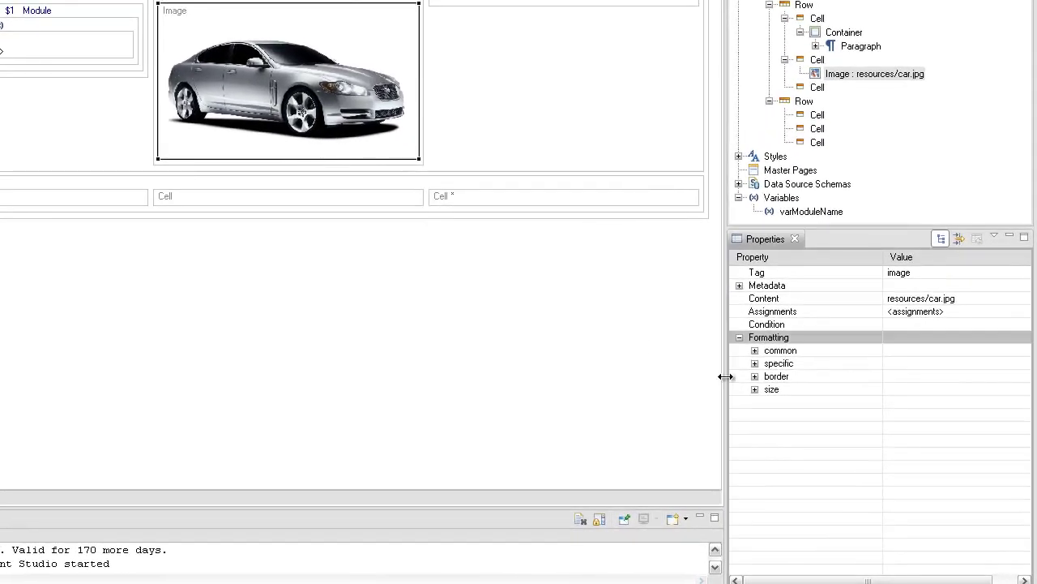
# Set the car image's maximum width to 220
pyautogui.click(754, 388)
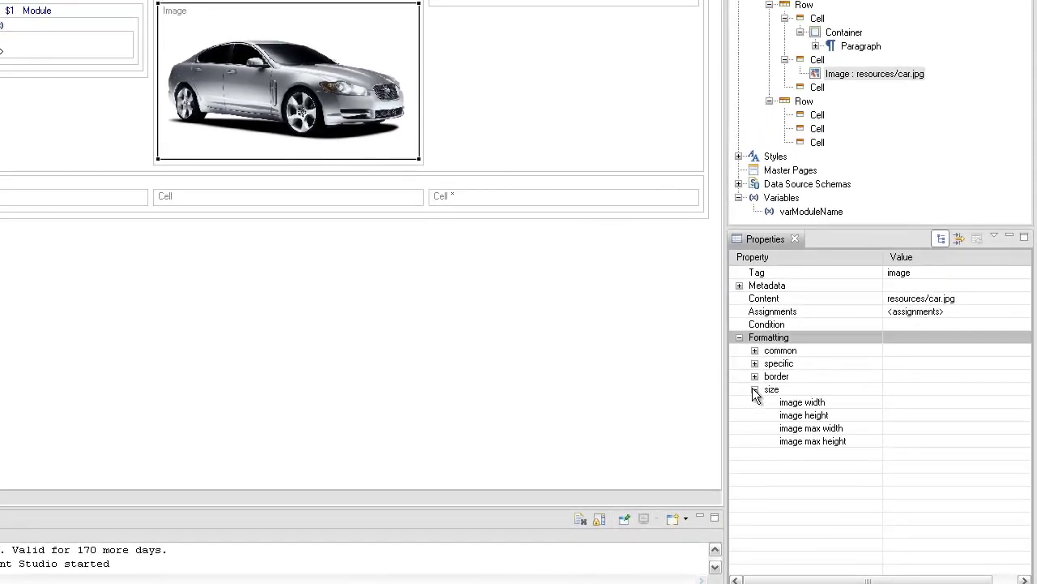
pyautogui.click(902, 428)
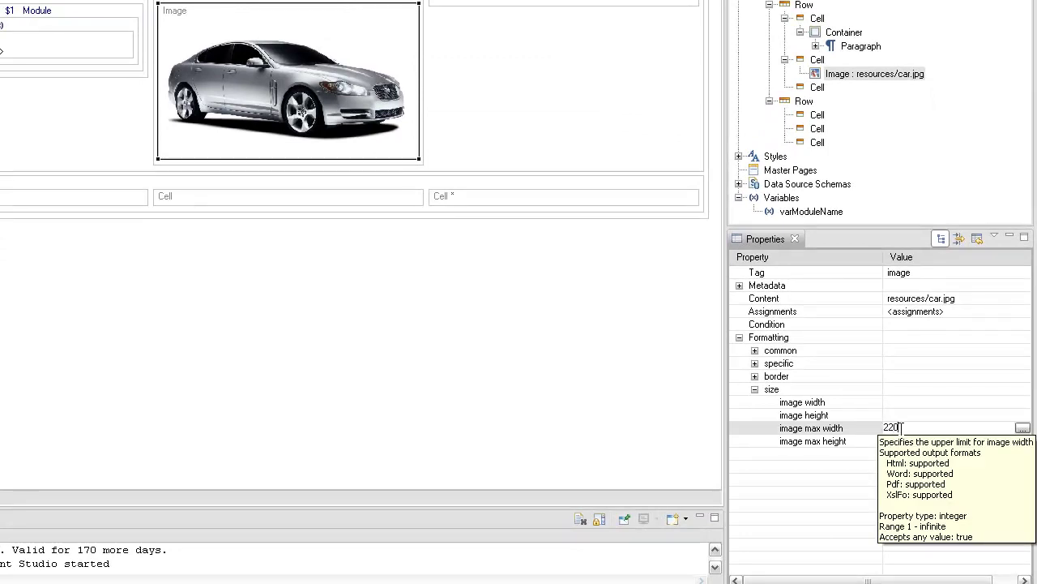
pyautogui.press('Return')
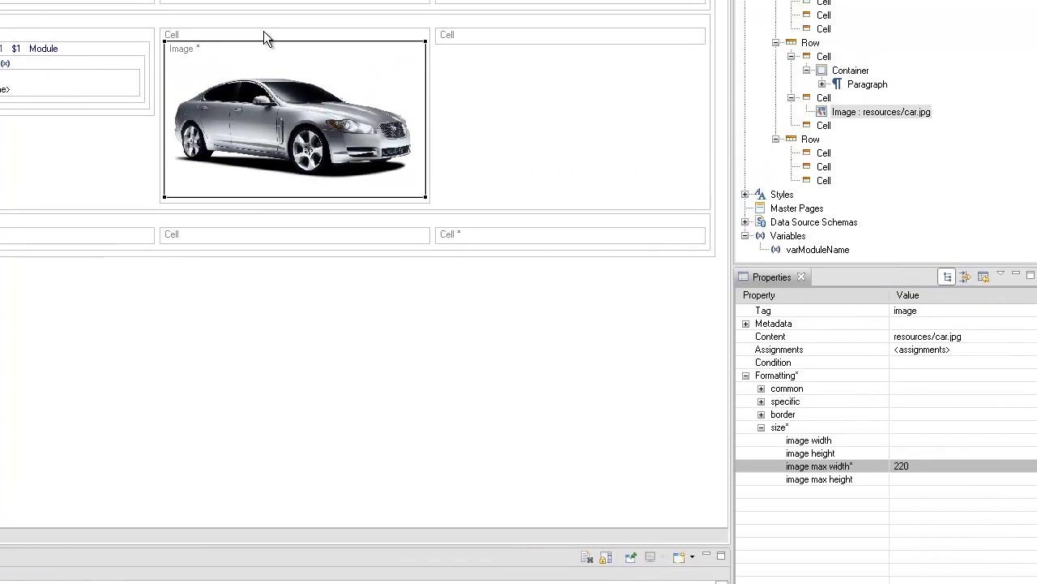
# Set a column span on the second row's second cell so it merges with the cell beside it
pyautogui.click(263, 32)
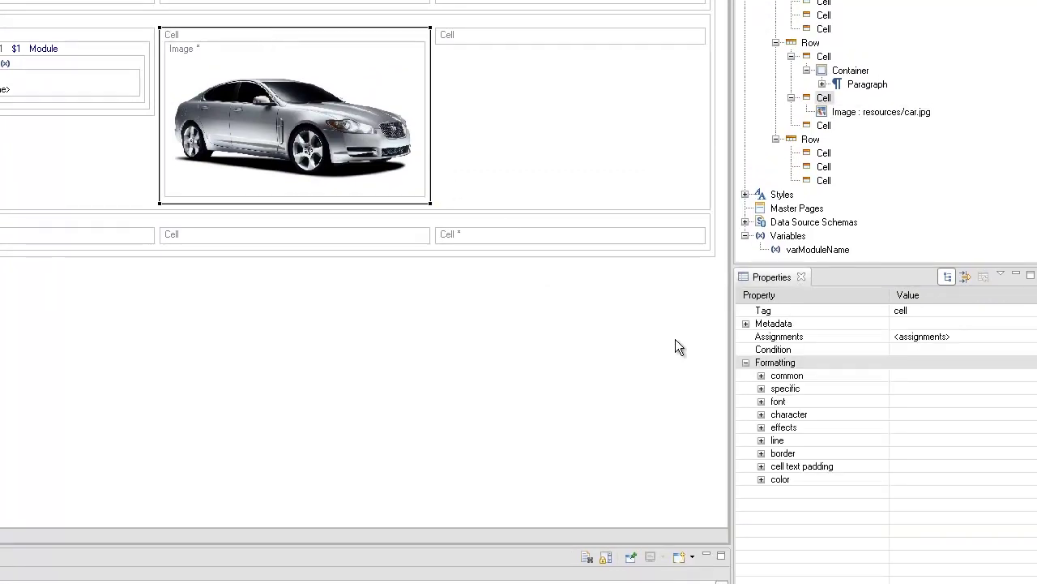
pyautogui.click(760, 389)
pyautogui.click(925, 438)
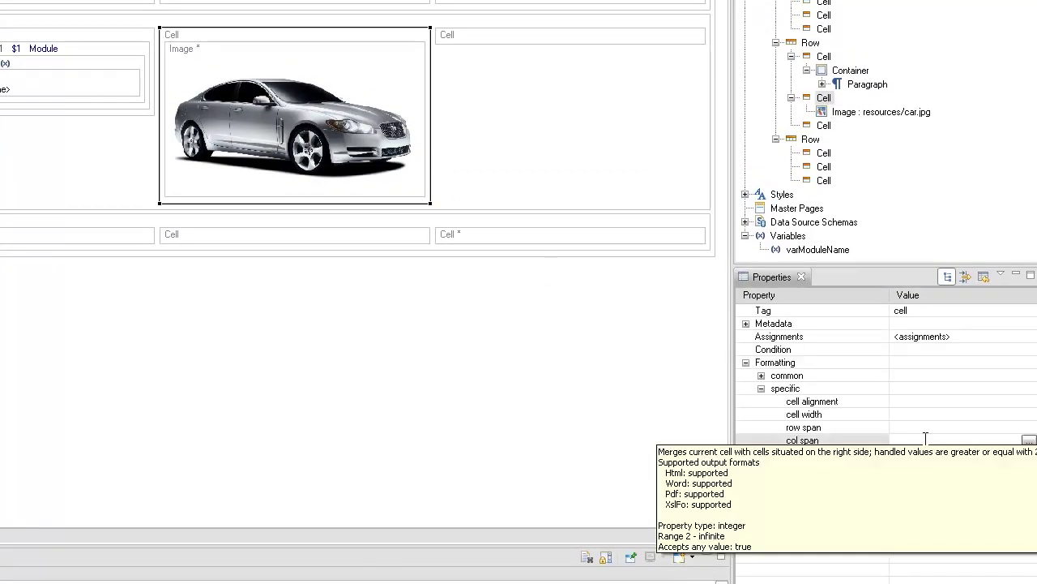
pyautogui.press('Return')
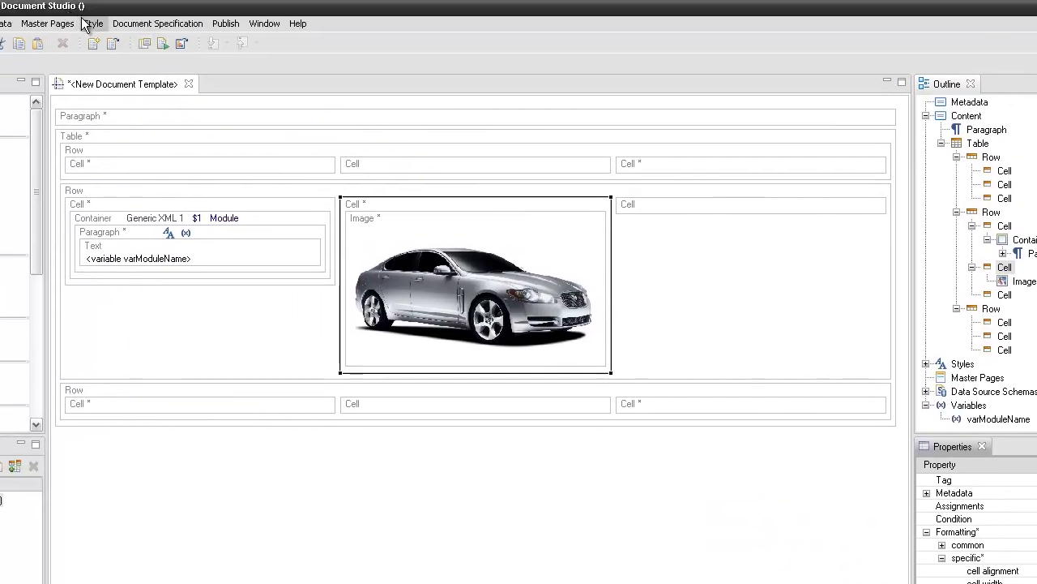
# Create a new style named StyleRowHeight that contains the row properties
pyautogui.click(86, 23)
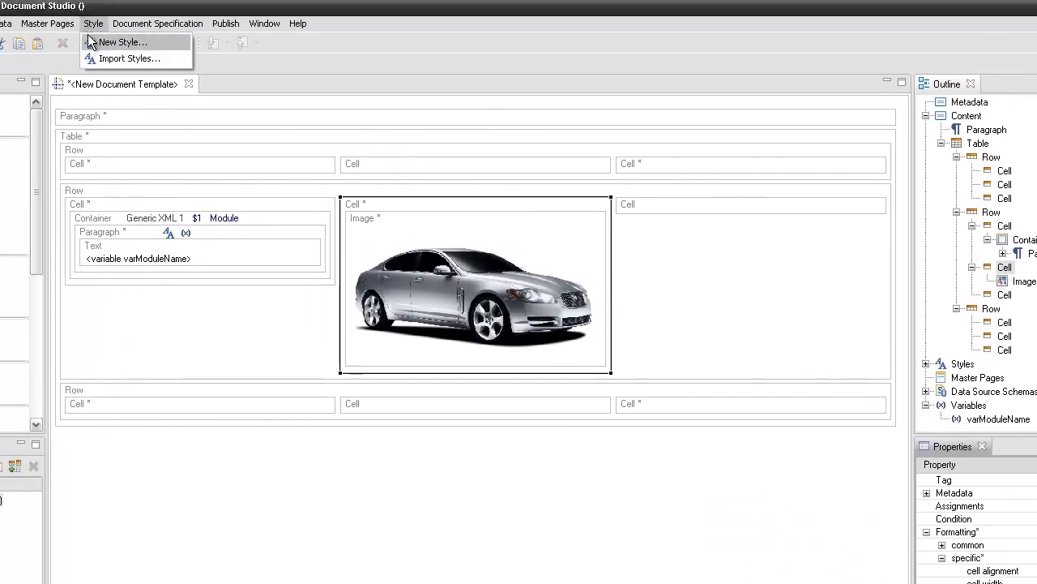
pyautogui.click(92, 39)
pyautogui.click(619, 500)
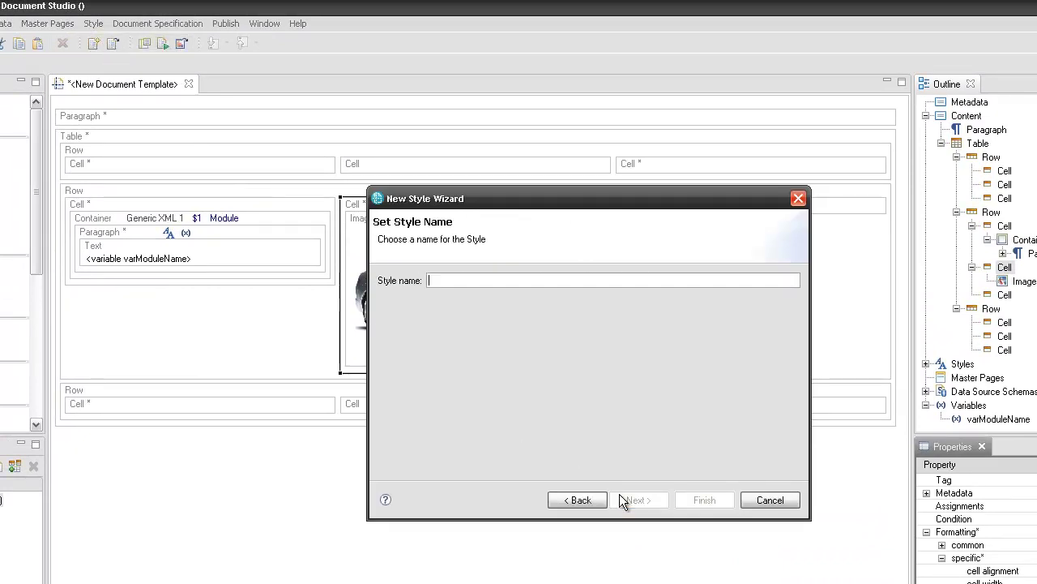
pyautogui.write('StyleRowHeight')
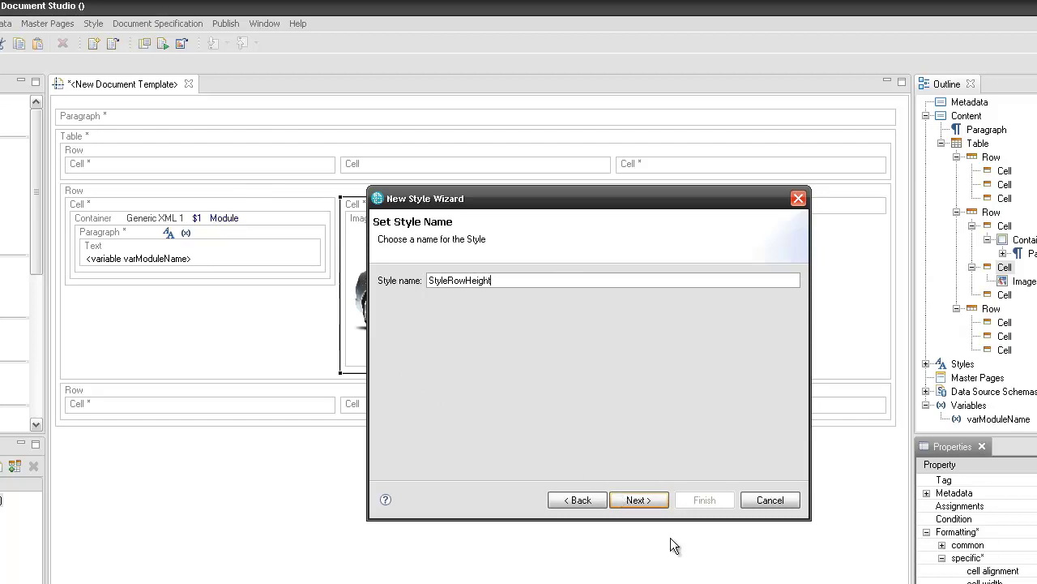
pyautogui.click(637, 500)
pyautogui.click(586, 346)
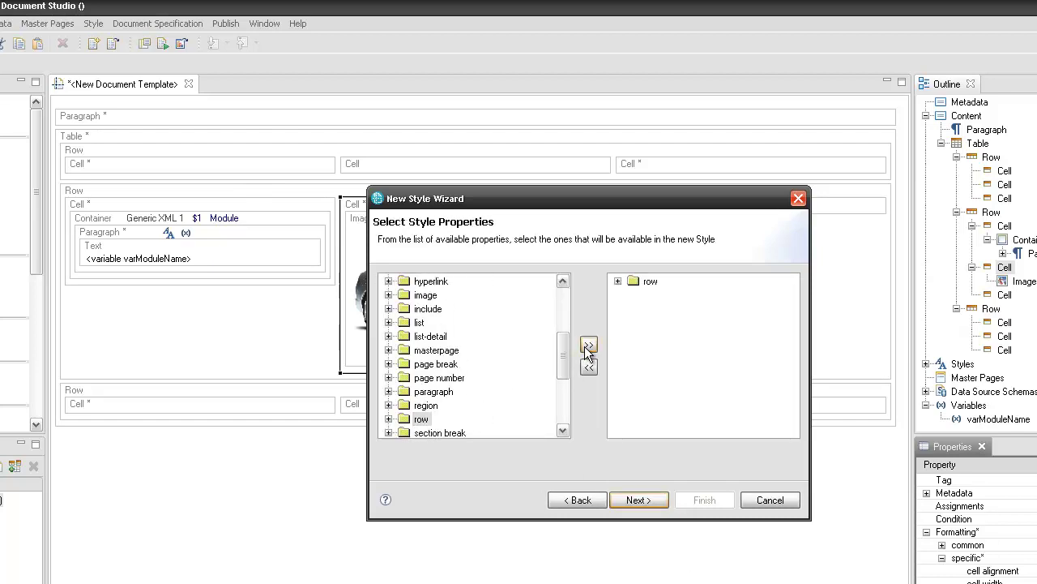
pyautogui.click(637, 500)
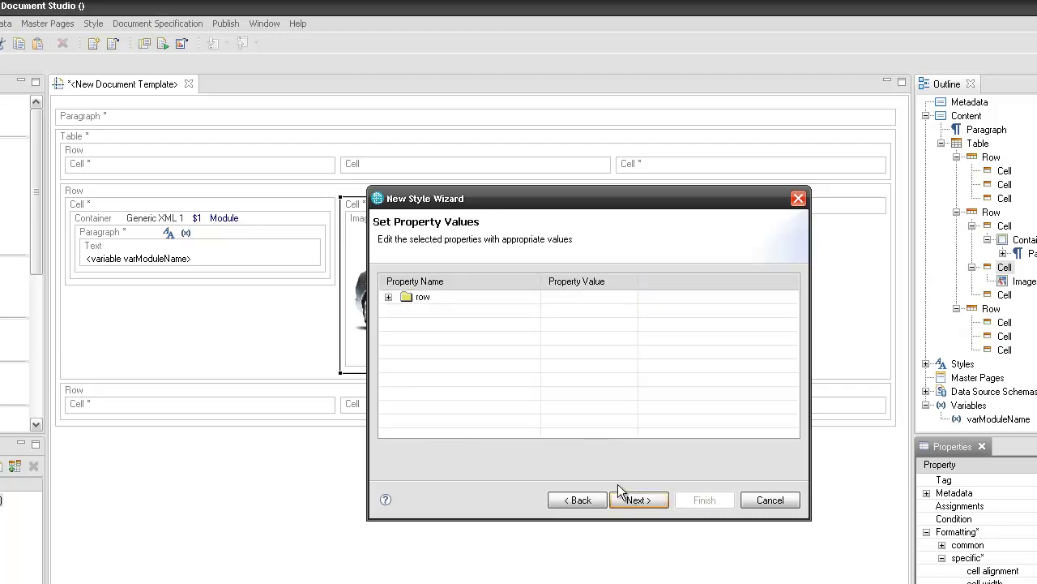
# Set the row height property of the StyleRowHeight style to 10
pyautogui.click(388, 296)
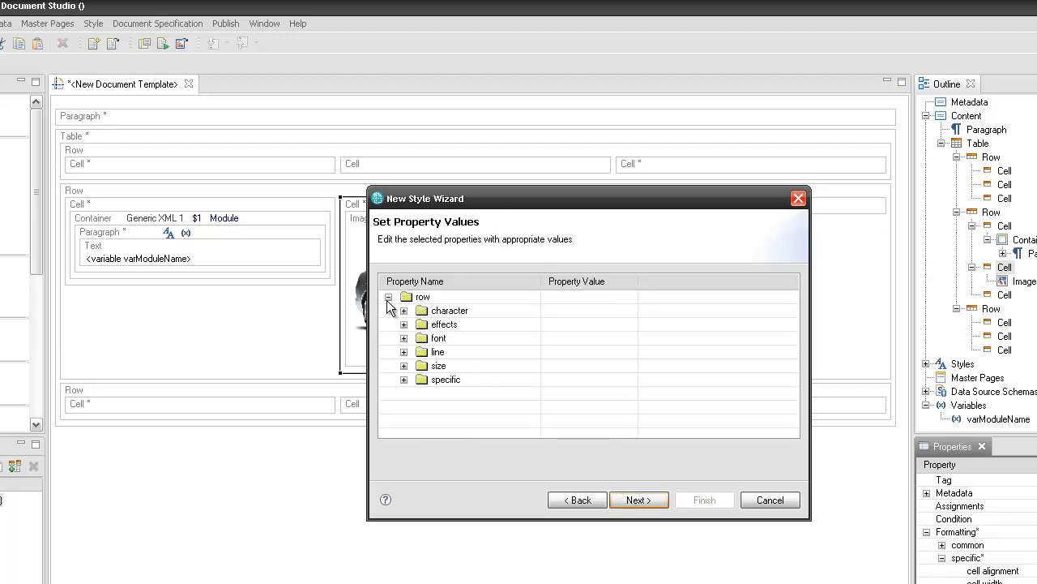
pyautogui.click(404, 366)
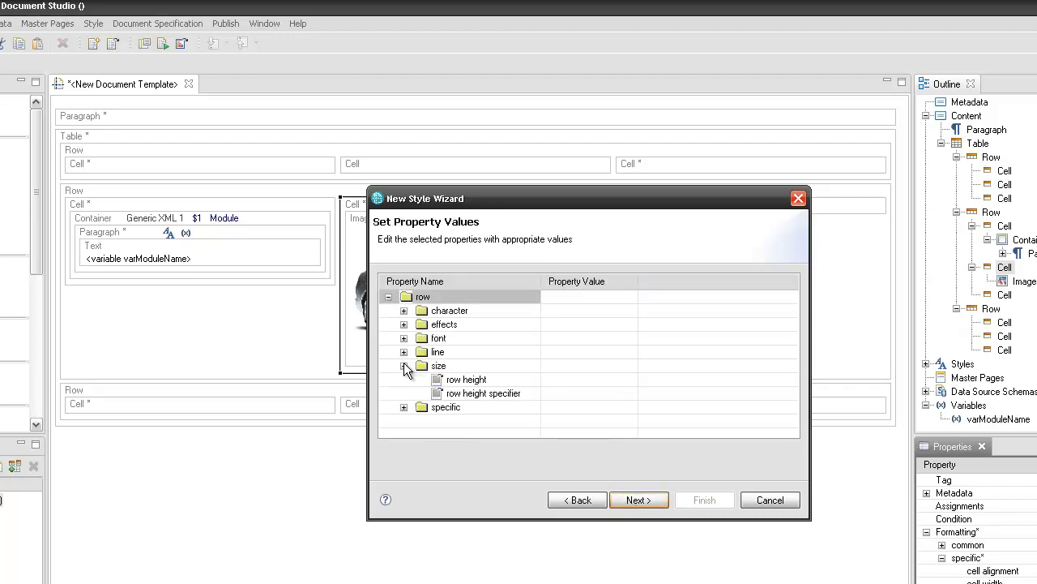
pyautogui.click(553, 377)
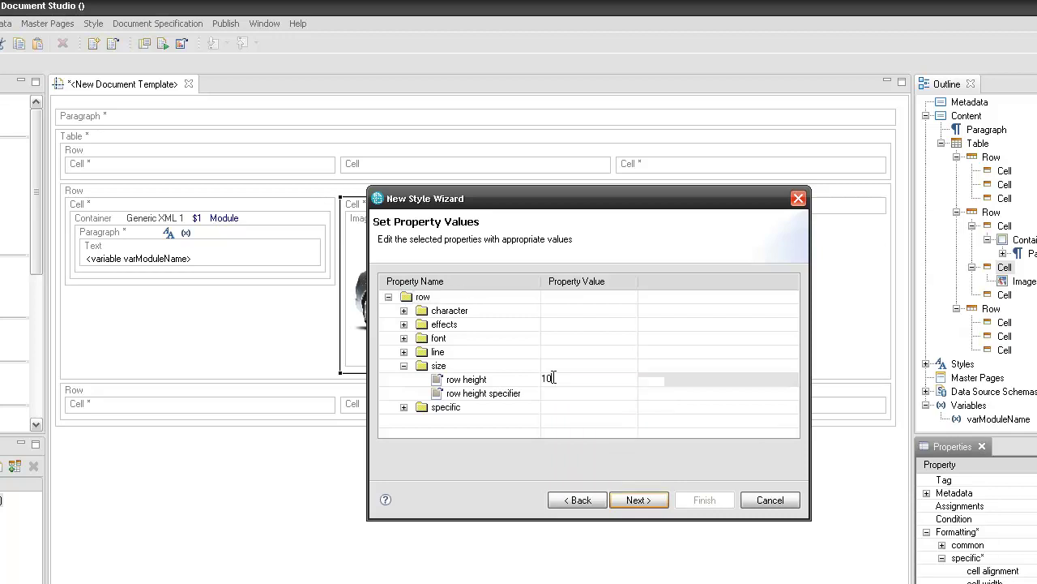
pyautogui.press('Return')
# Set the style's once per table property to true and finish creating the style
pyautogui.click(404, 407)
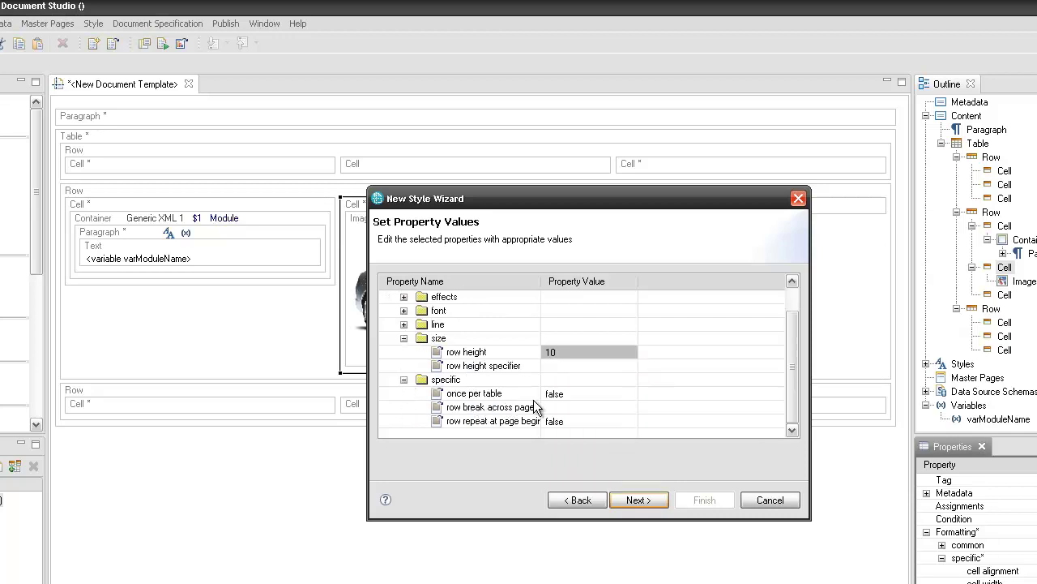
pyautogui.click(570, 392)
pyautogui.write('true')
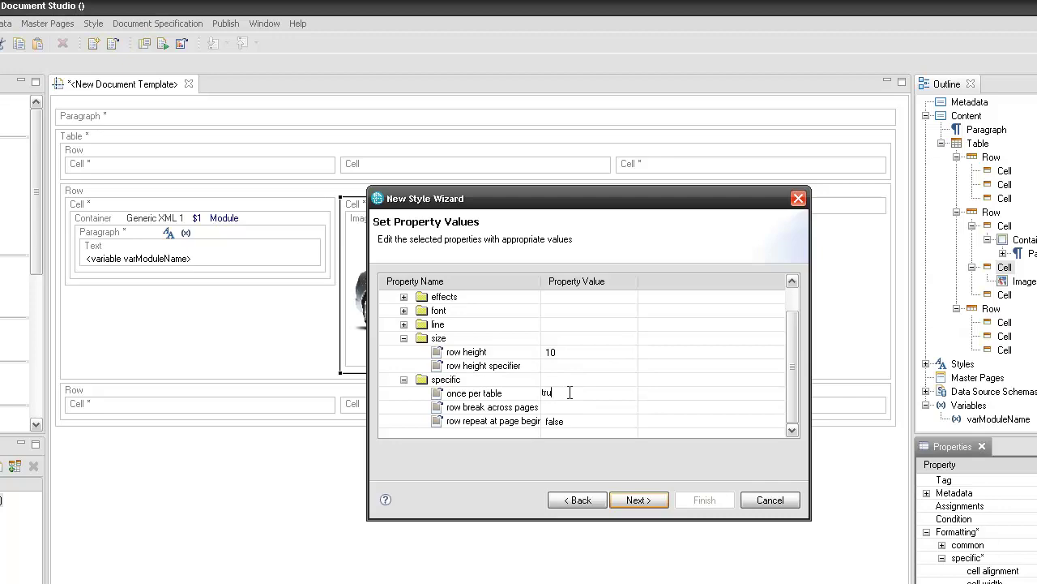
pyautogui.press('Return')
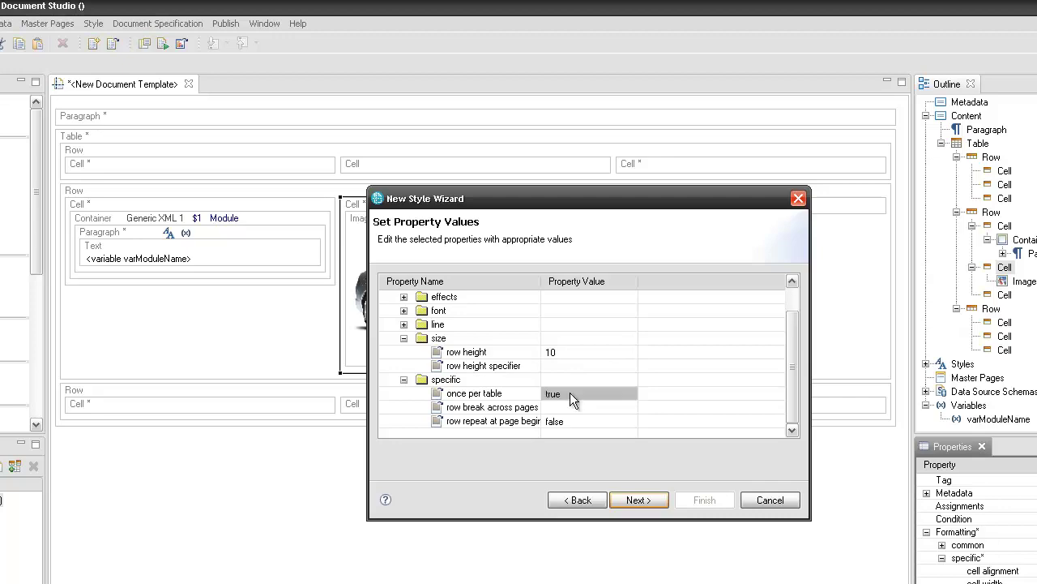
pyautogui.click(622, 499)
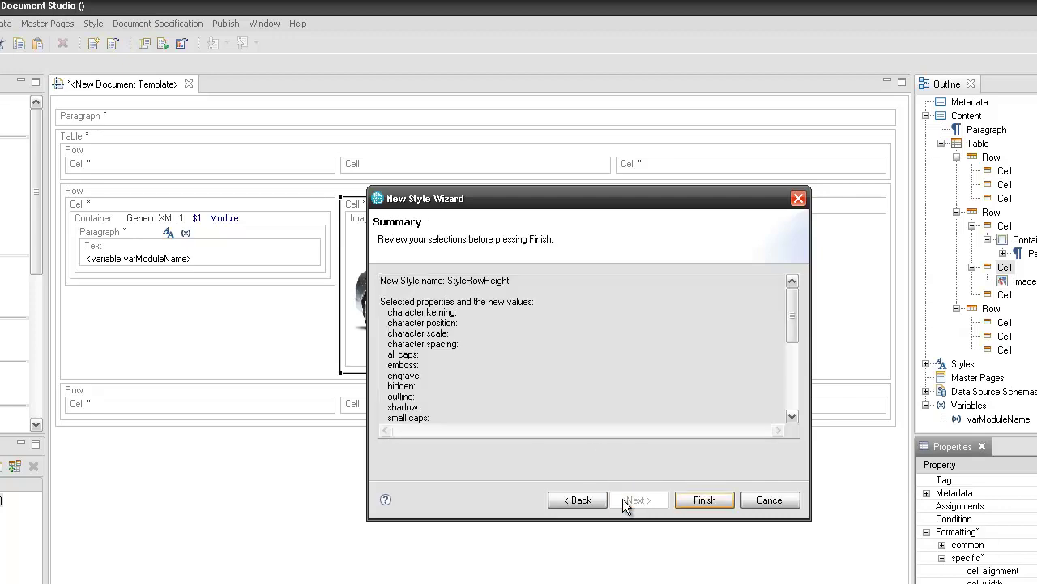
pyautogui.click(670, 430)
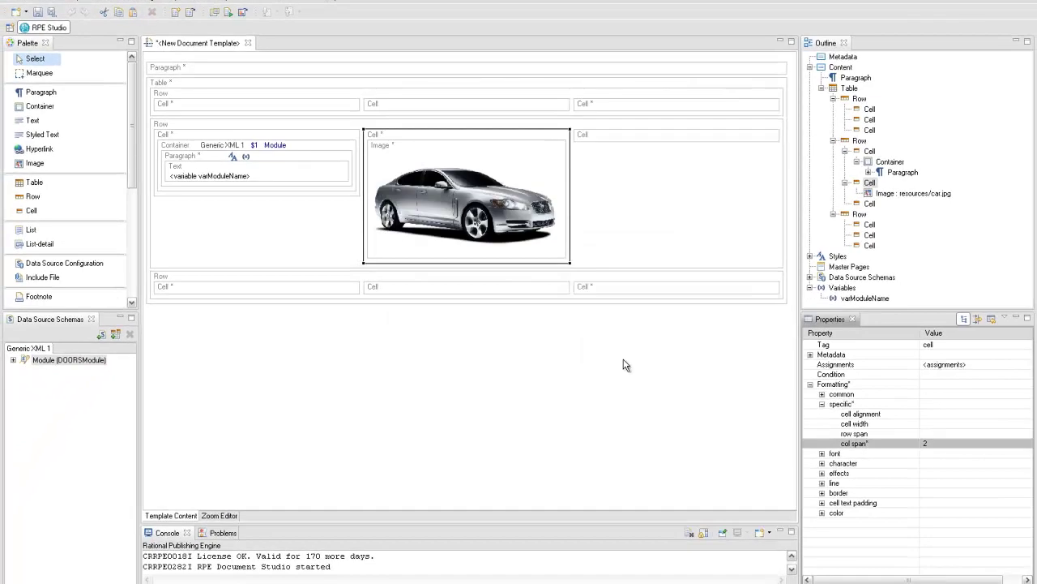
# Apply the StyleRowHeight style to the first and third rows of the table
pyautogui.rightClick(187, 97)
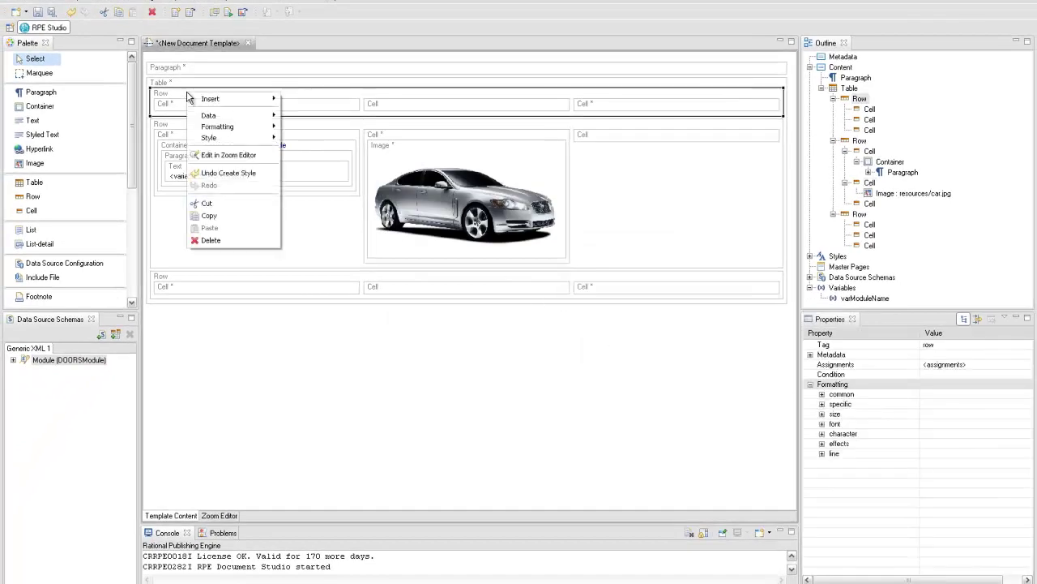
pyautogui.moveTo(222, 141)
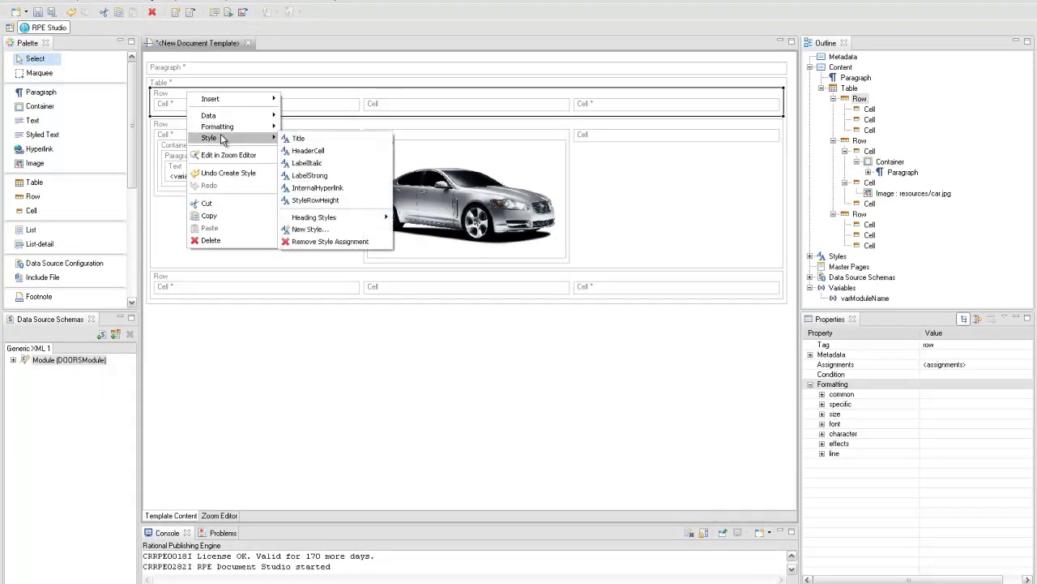
pyautogui.click(323, 200)
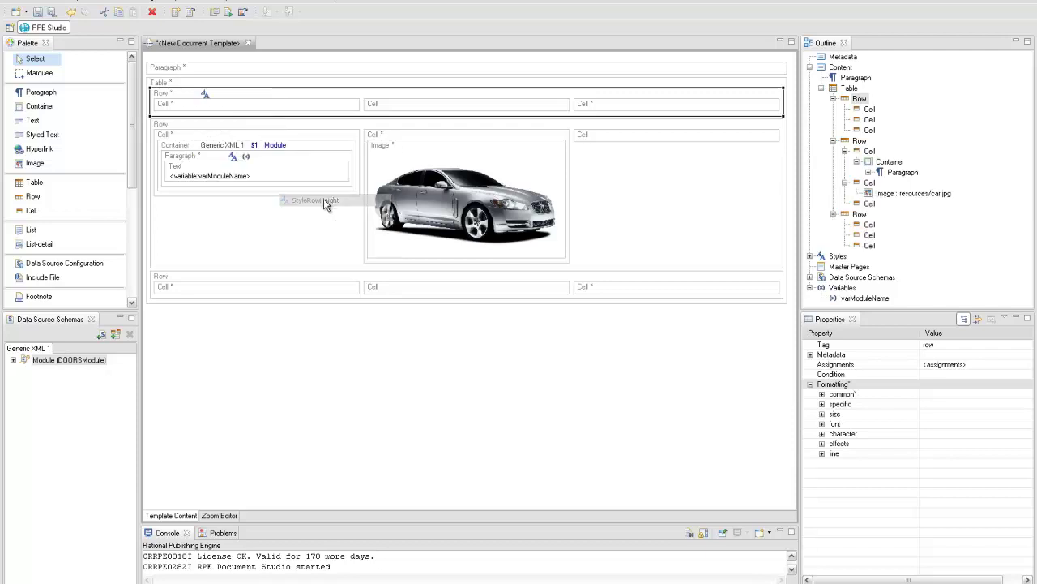
pyautogui.rightClick(193, 281)
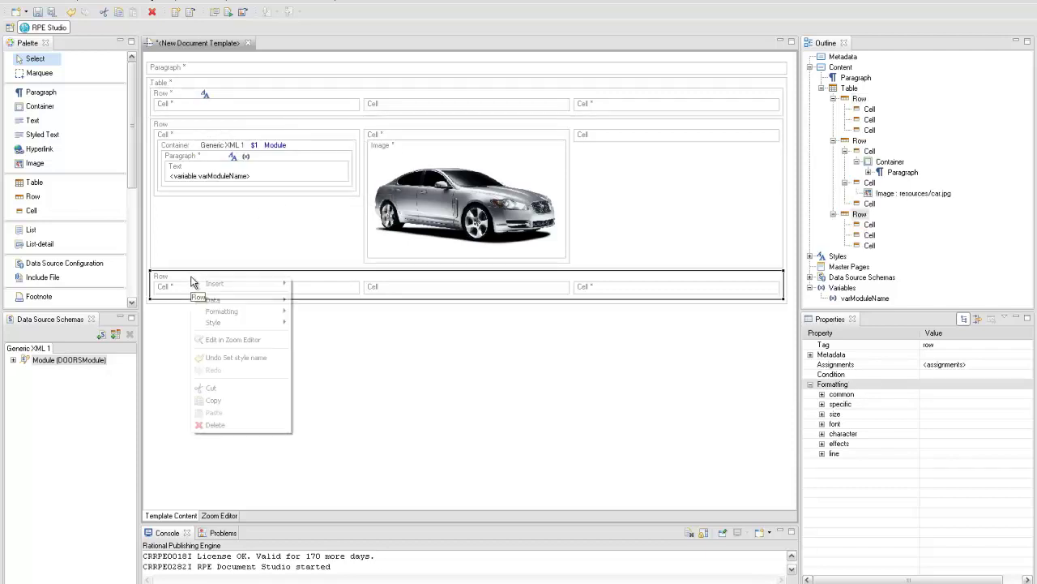
pyautogui.moveTo(221, 324)
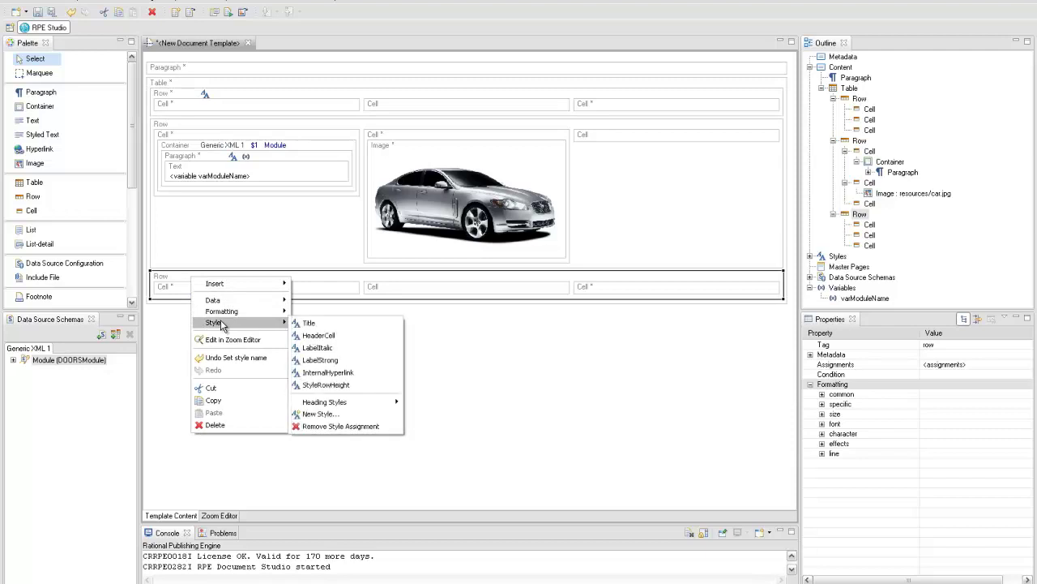
pyautogui.click(315, 387)
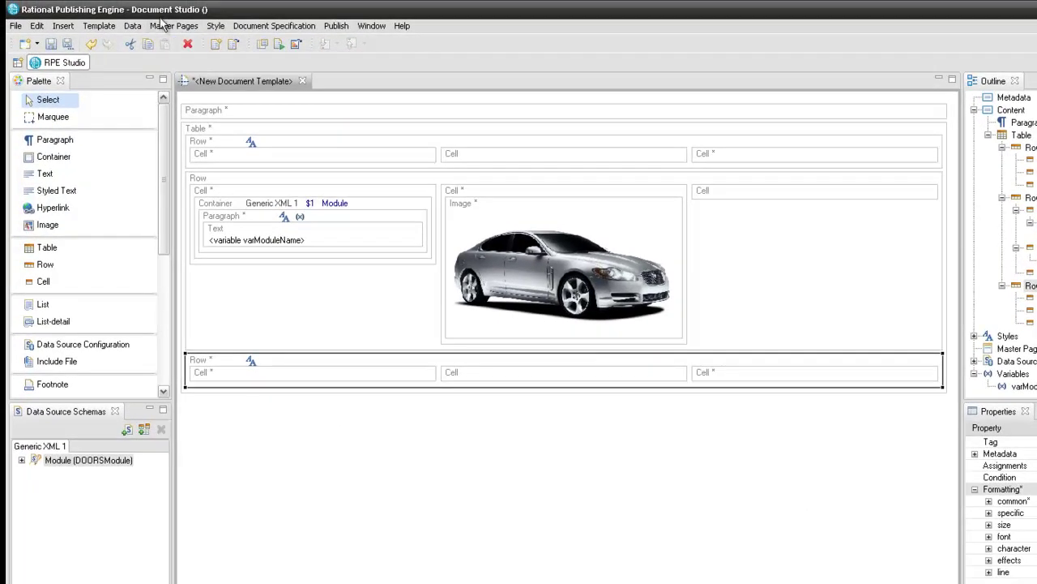
# Create a new portrait master page named MPTitle
pyautogui.click(174, 26)
pyautogui.click(162, 44)
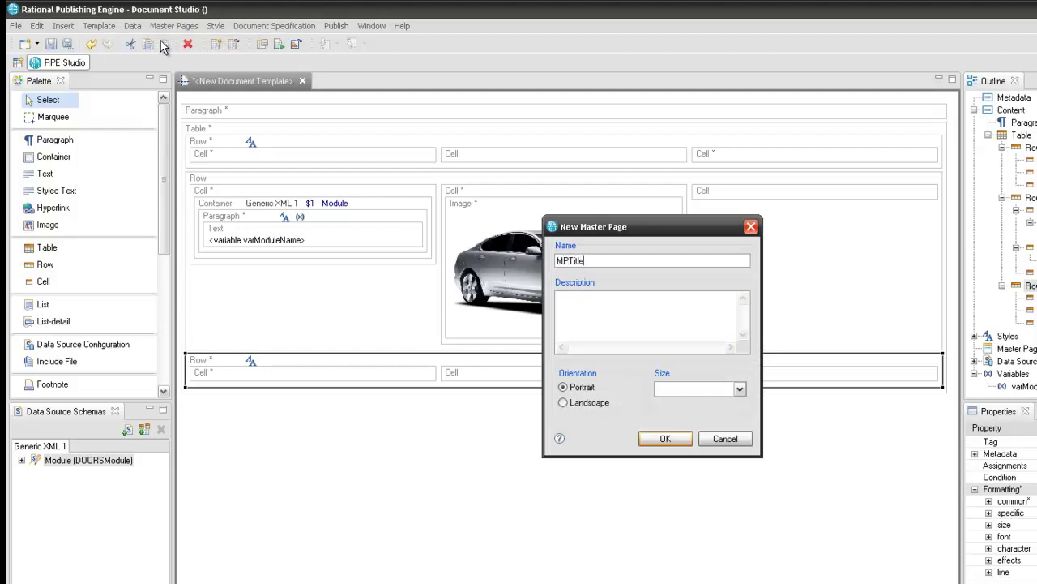
pyautogui.write('MPTitle')
pyautogui.press('Return')
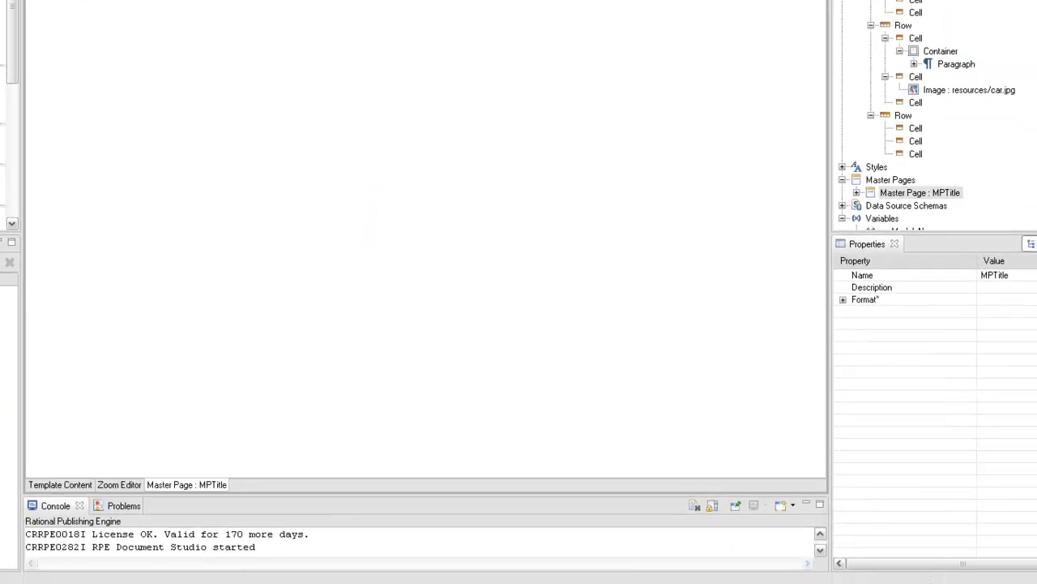
# Set the top page margin of the MPTitle master page to 260
pyautogui.click(831, 286)
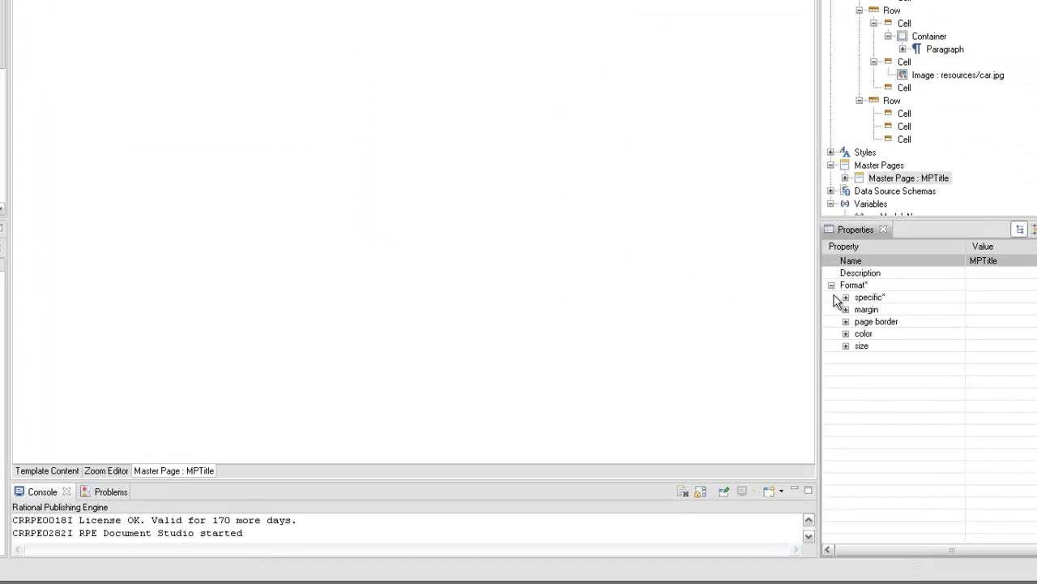
pyautogui.click(846, 298)
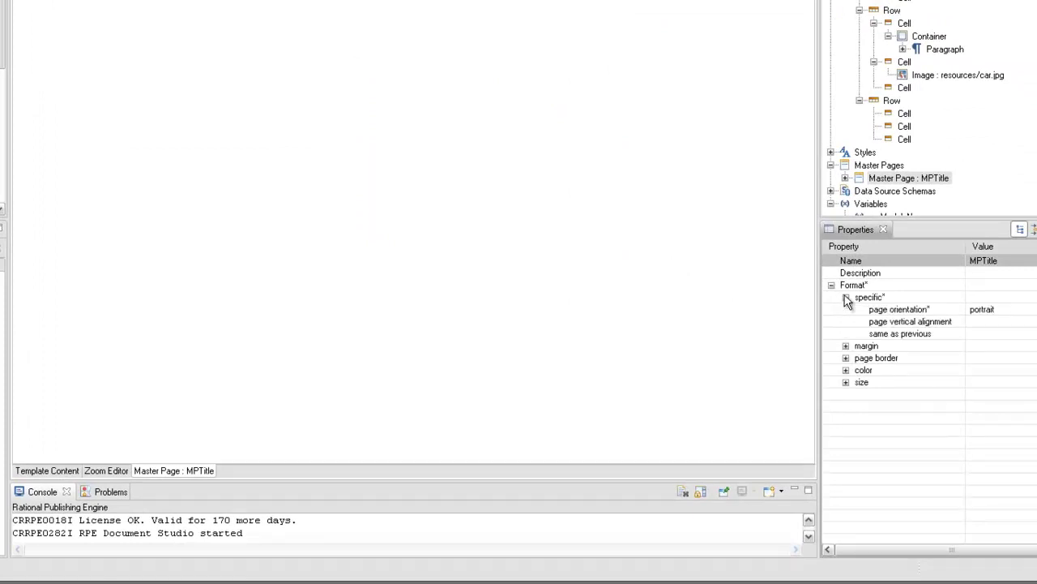
pyautogui.click(845, 346)
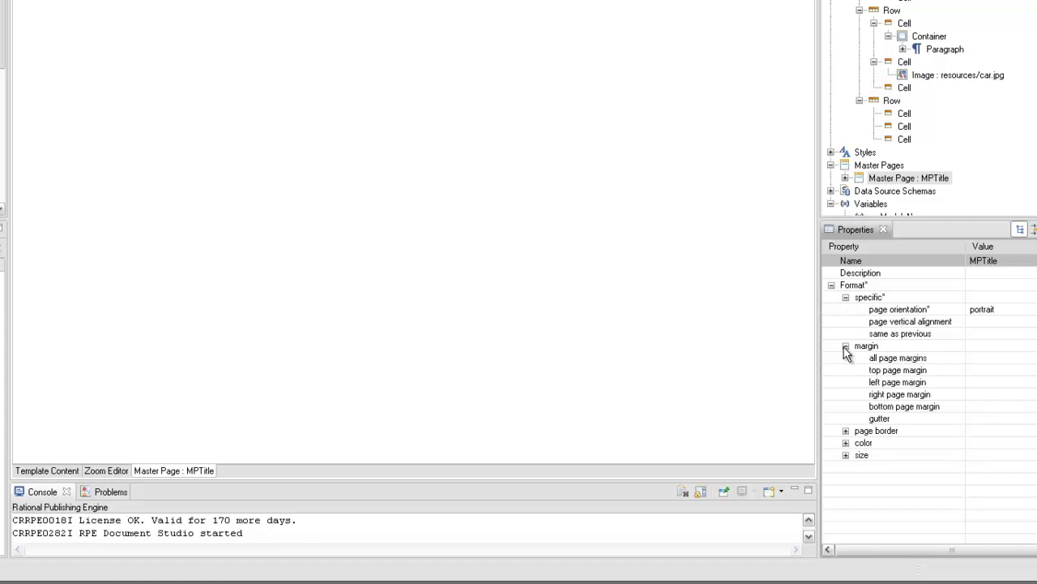
pyautogui.click(988, 369)
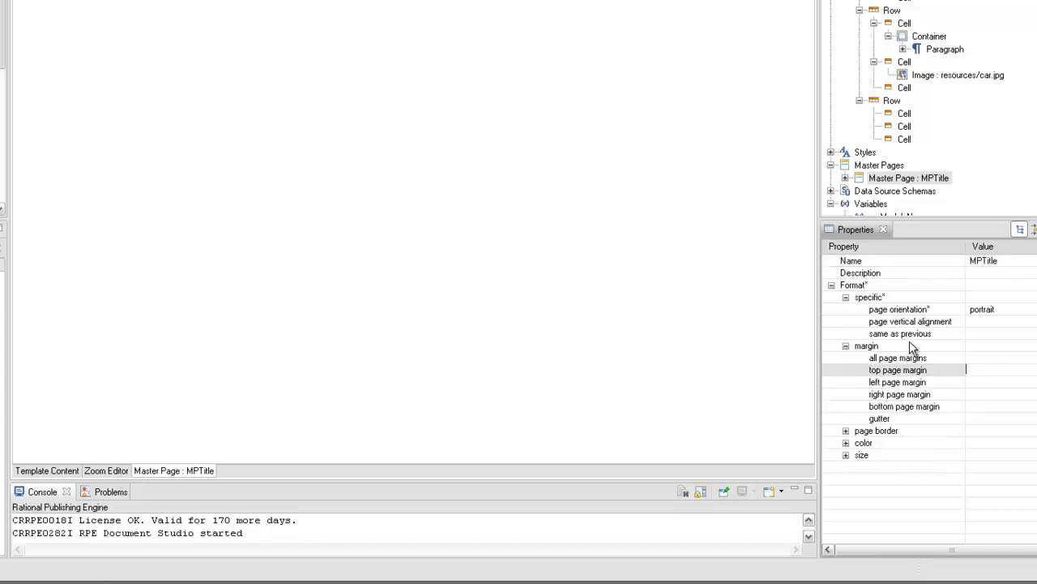
pyautogui.press('Return')
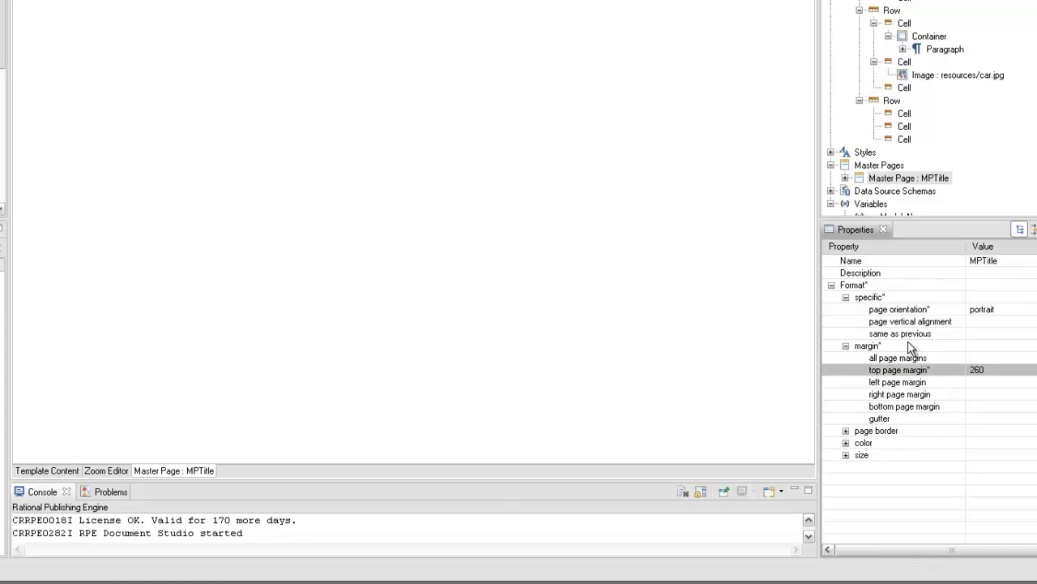
# Move the table into the paragraph above it in the template content and assign the MPTitle master page to that paragraph
pyautogui.click(49, 471)
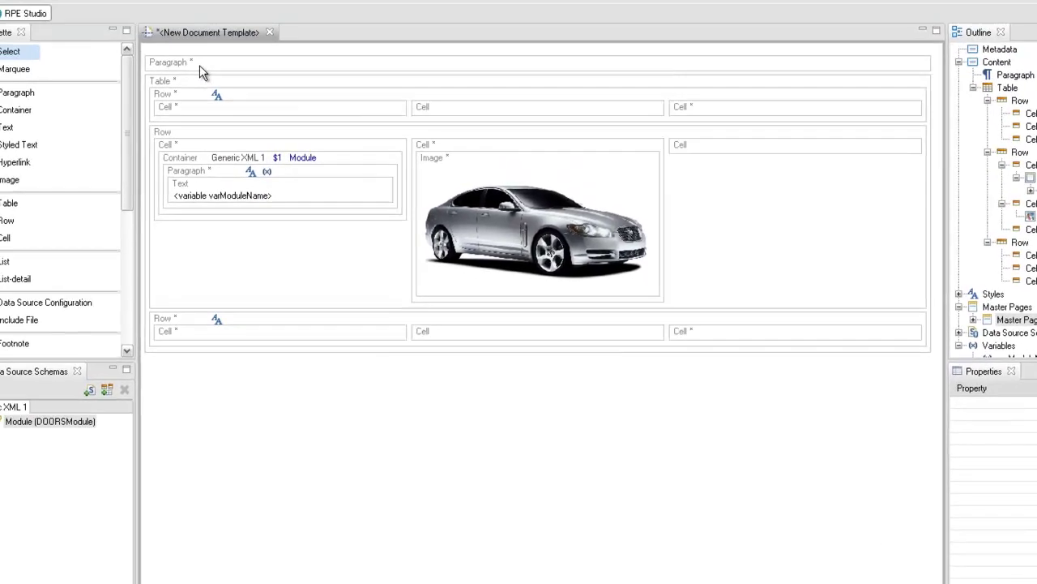
pyautogui.moveTo(205, 96); pyautogui.dragTo(205, 74)
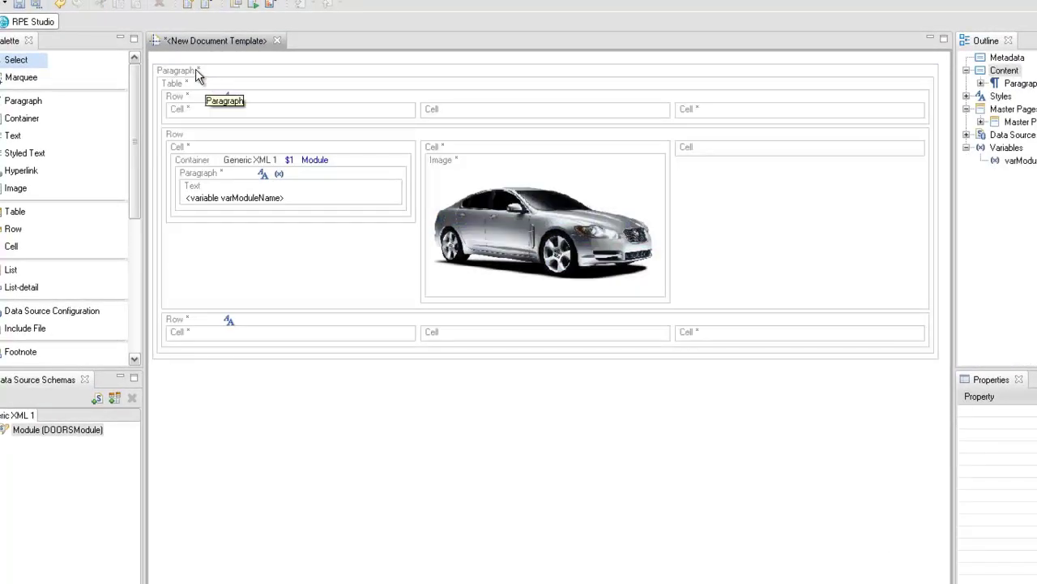
pyautogui.rightClick(197, 73)
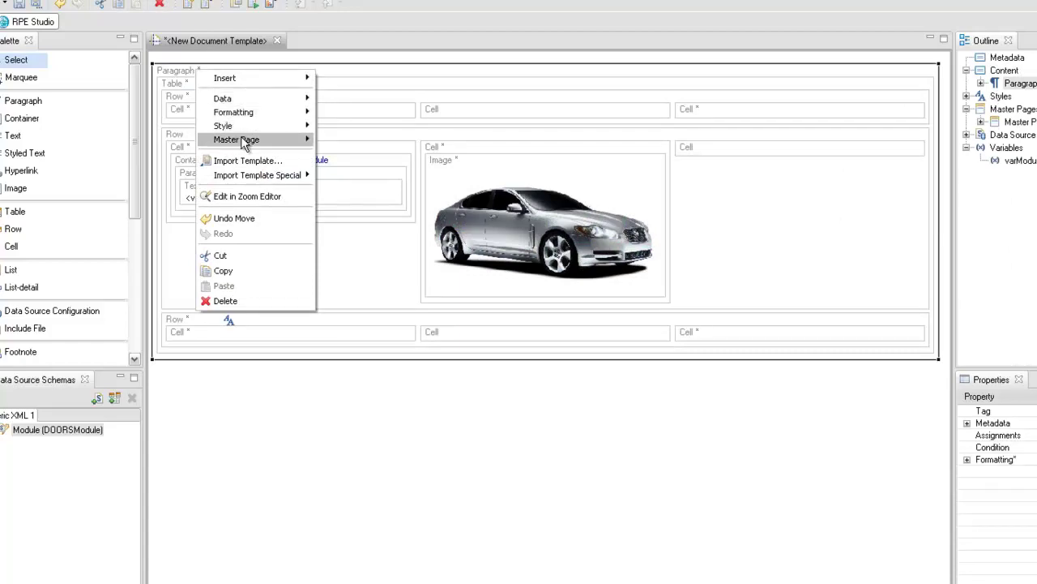
pyautogui.moveTo(296, 143)
pyautogui.click(338, 141)
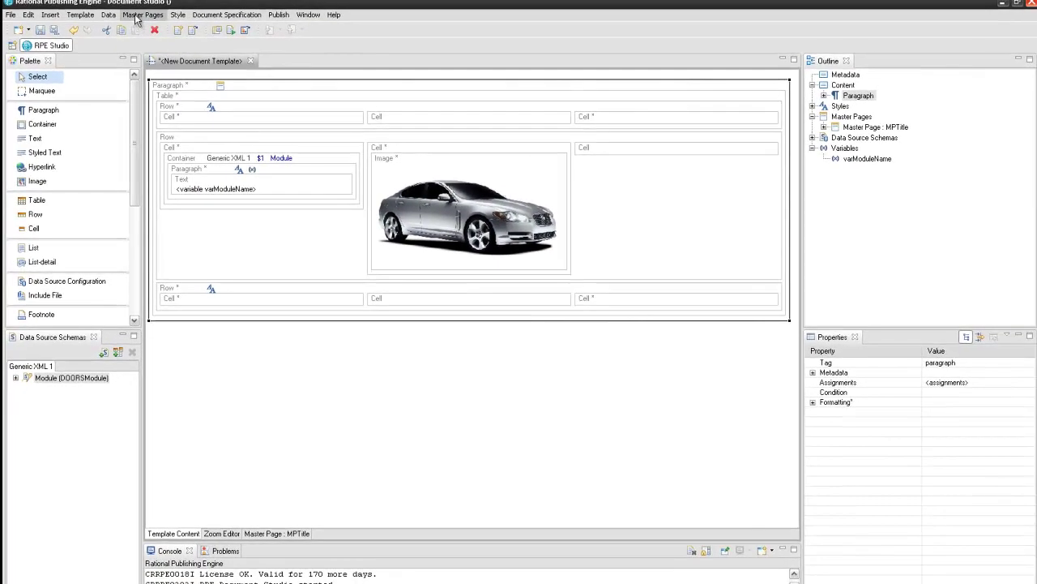
# Create a second portrait master page named MPContent
pyautogui.click(142, 15)
pyautogui.click(162, 29)
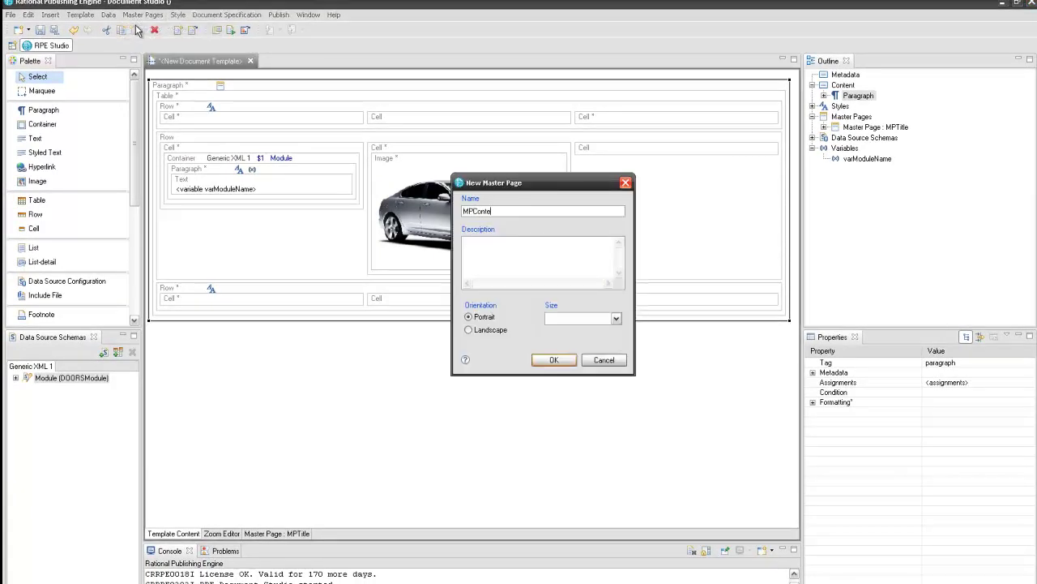
pyautogui.press('Return')
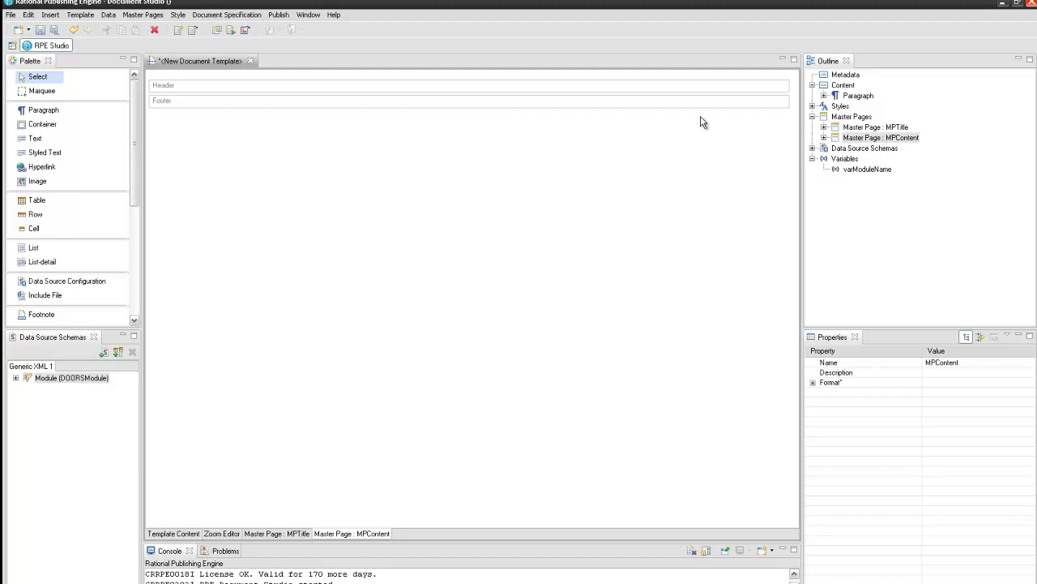
# Insert a table with 1 row and 2 columns in the header of the MPContent master page
pyautogui.rightClick(206, 89)
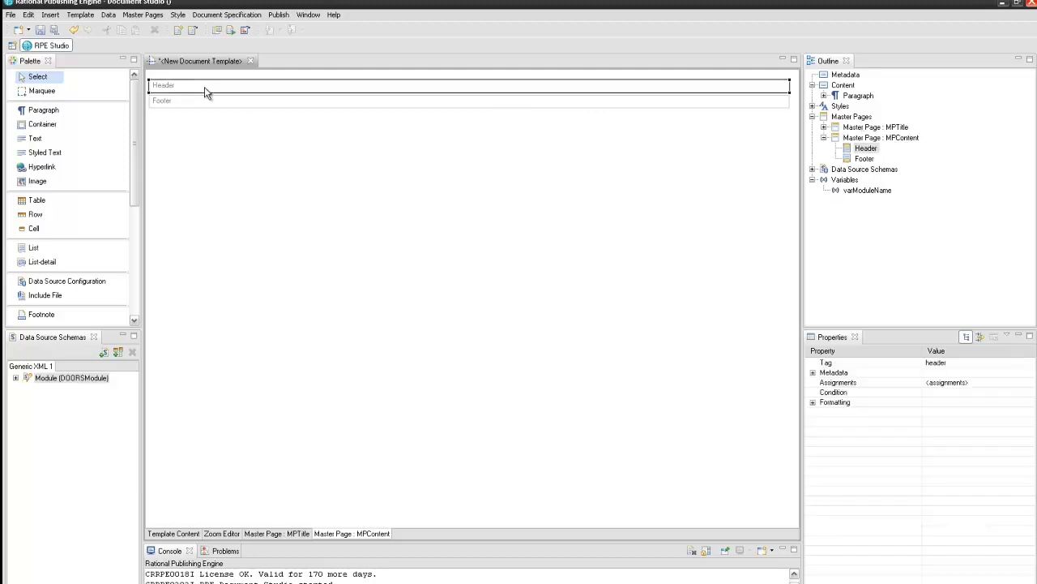
pyautogui.moveTo(217, 96)
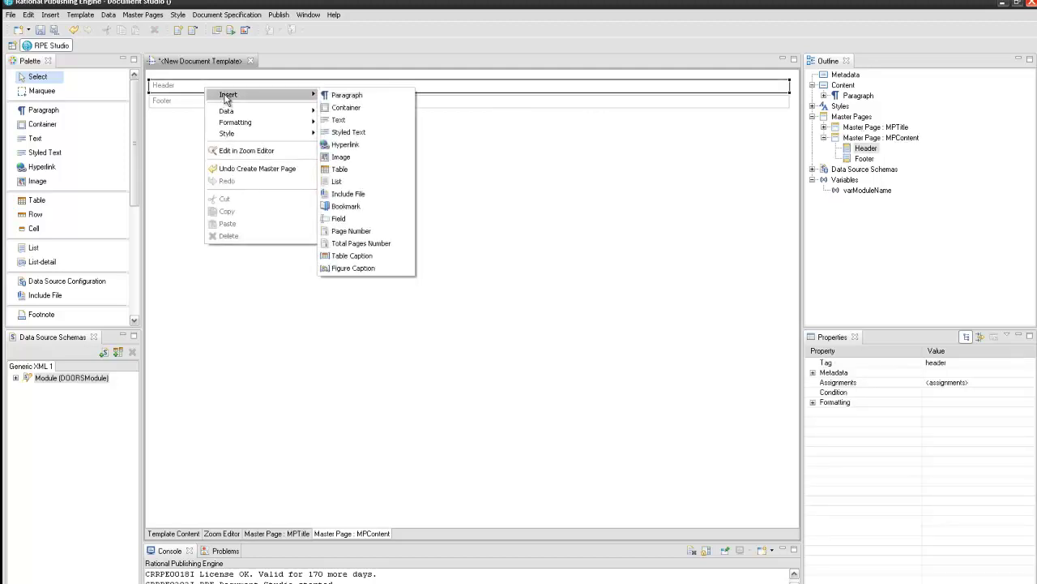
pyautogui.click(352, 167)
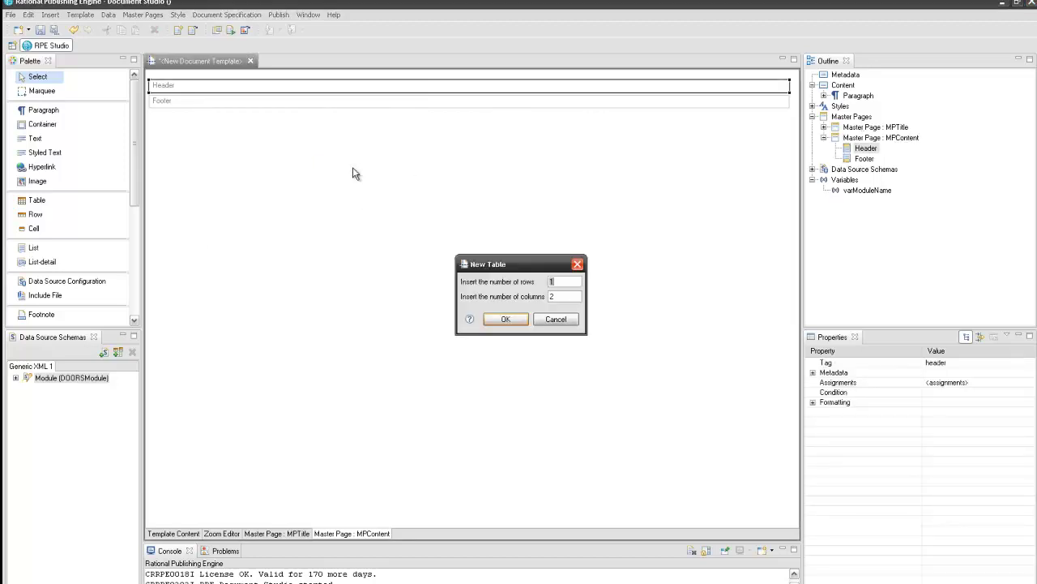
pyautogui.click(489, 321)
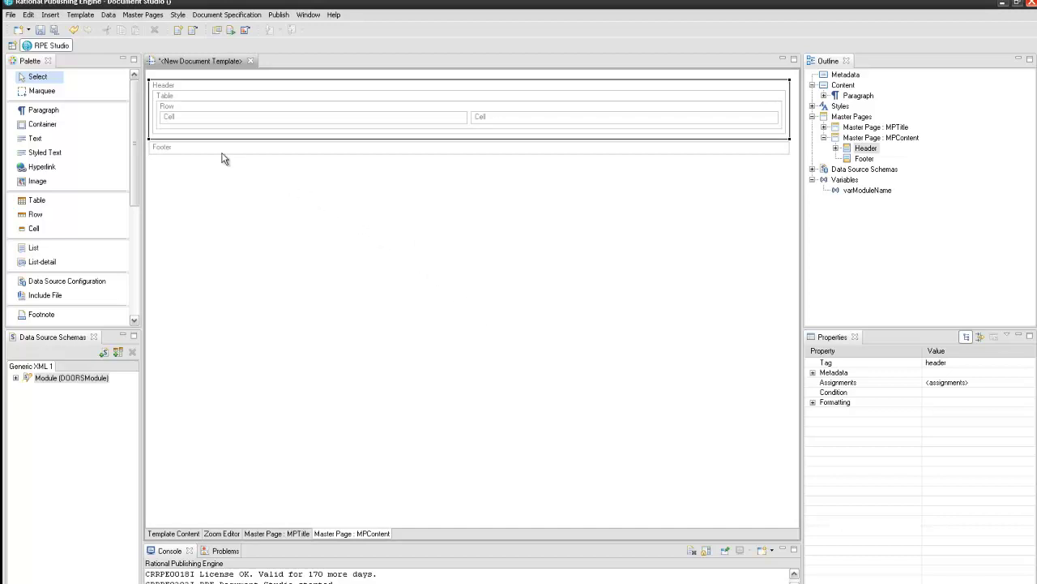
# Insert a table with 1 row and 2 columns in the footer of the MPContent master page
pyautogui.click(208, 150)
pyautogui.rightClick(208, 147)
pyautogui.moveTo(229, 154)
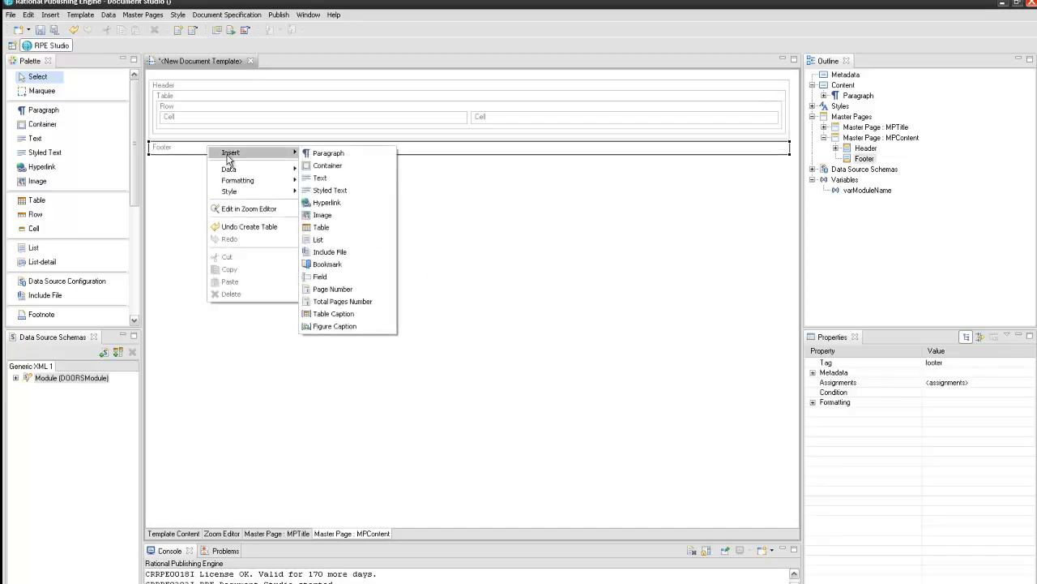
pyautogui.click(324, 227)
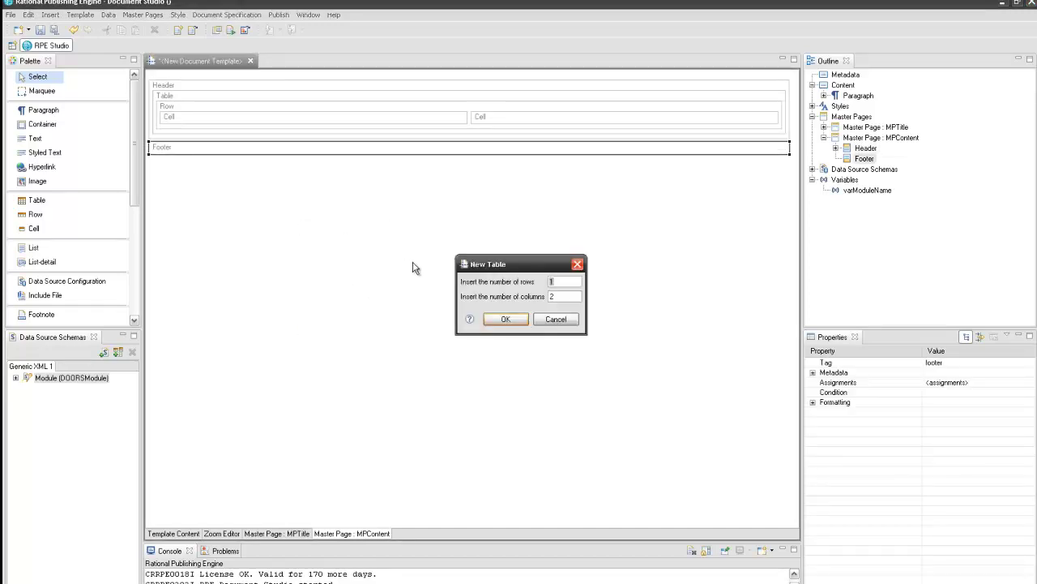
pyautogui.click(505, 320)
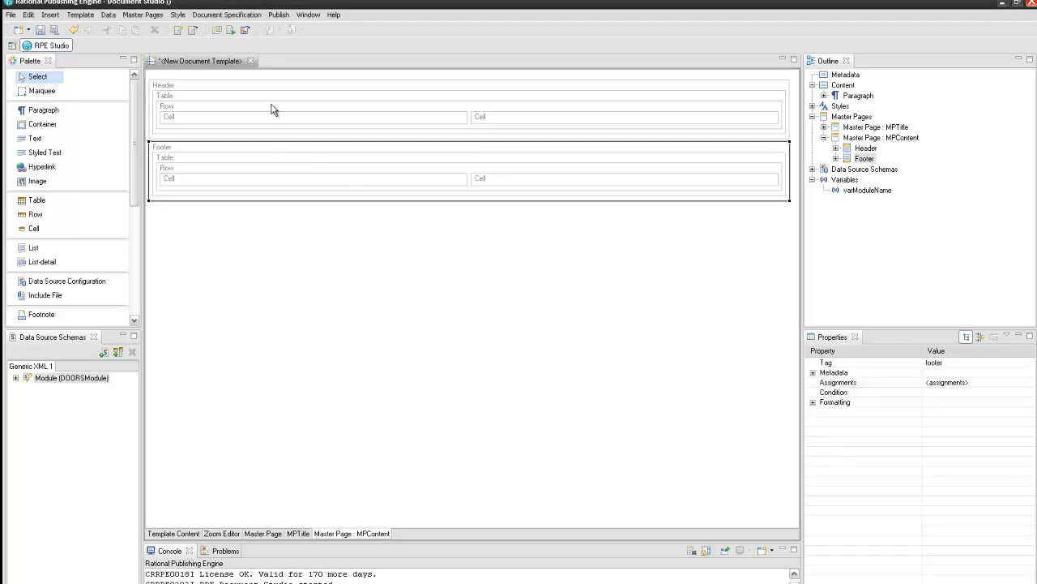
# Set the header table's bottom border color to 000000
pyautogui.click(198, 96)
pyautogui.click(813, 402)
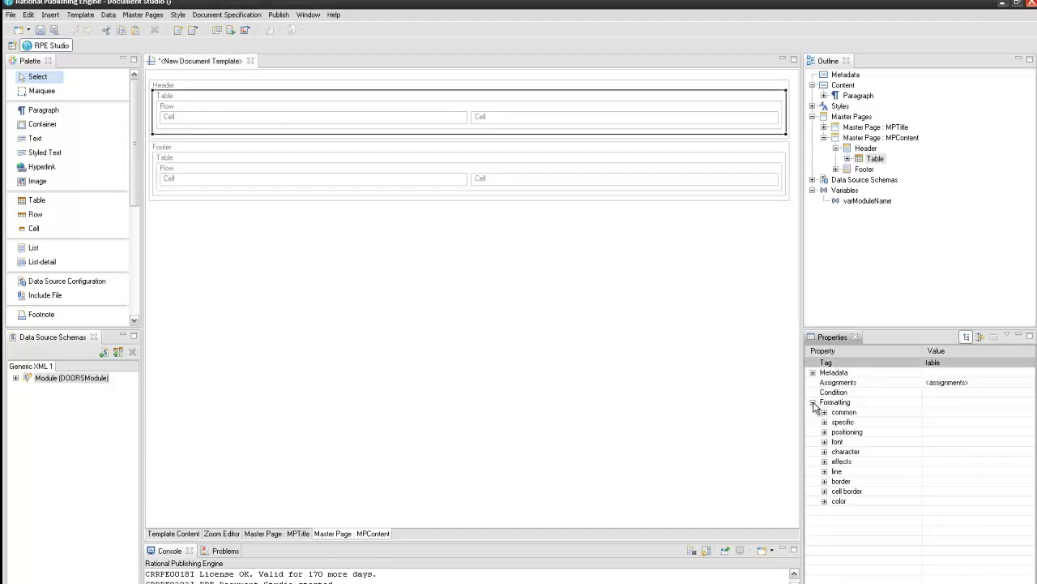
pyautogui.click(824, 481)
pyautogui.click(837, 501)
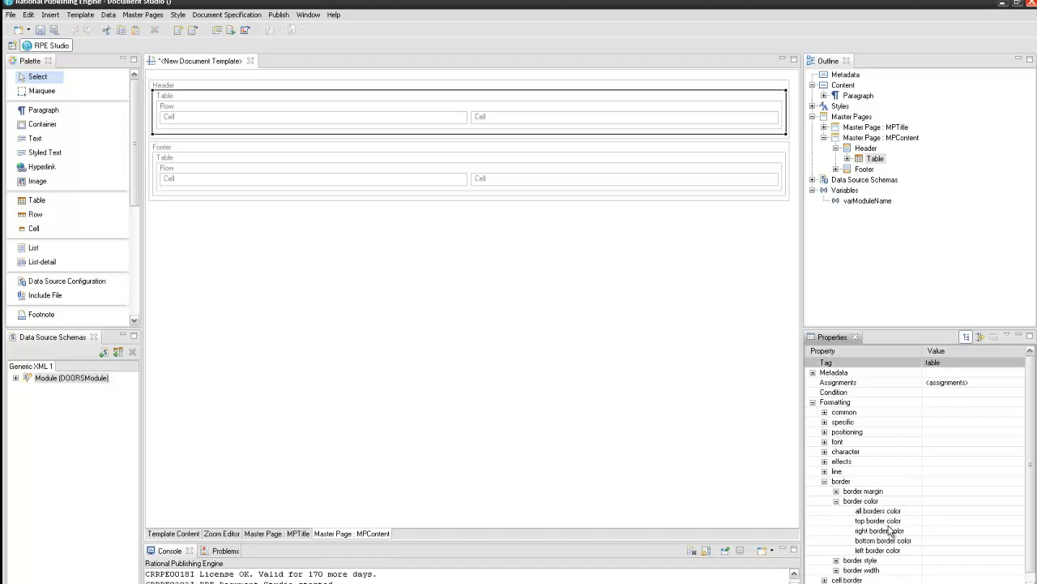
pyautogui.click(942, 541)
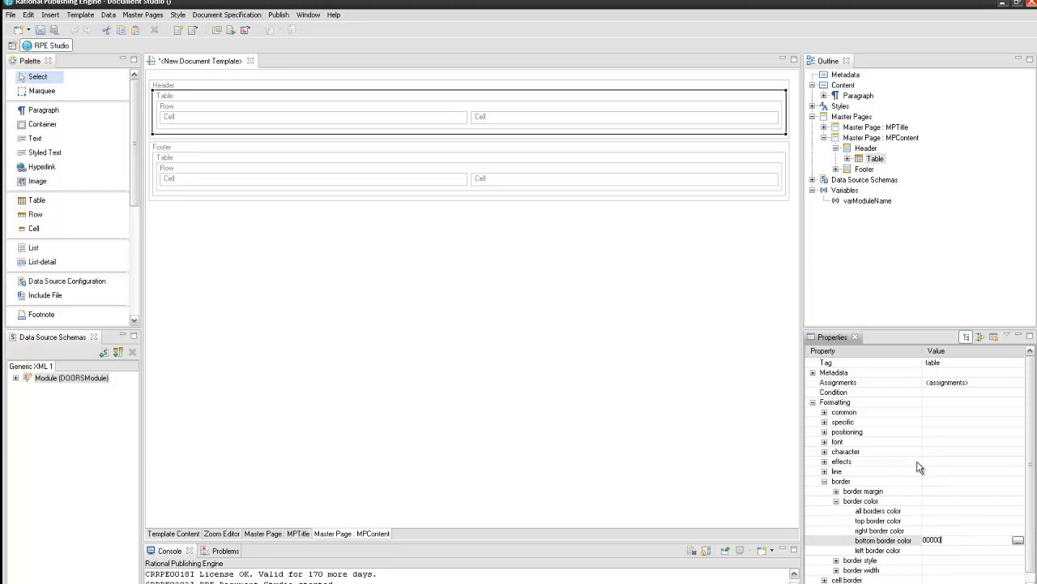
pyautogui.press('Return')
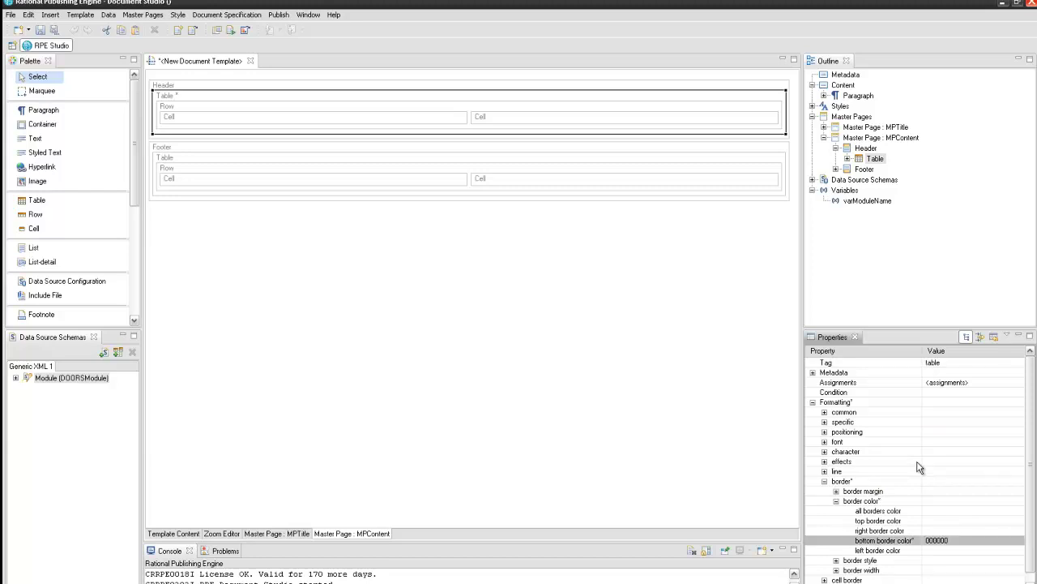
# Set the header table's bottom border style to single
pyautogui.click(836, 560)
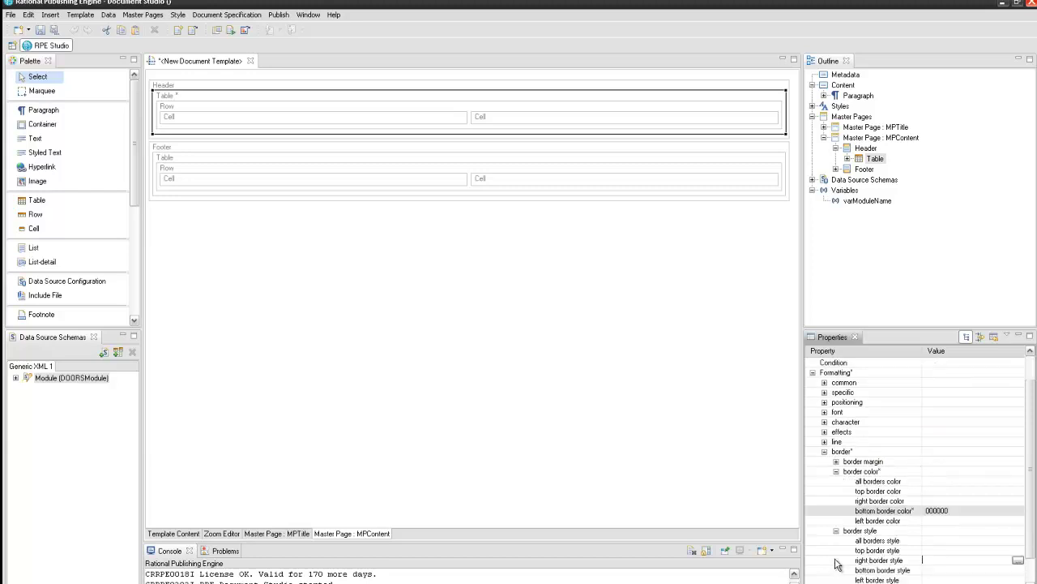
pyautogui.click(932, 569)
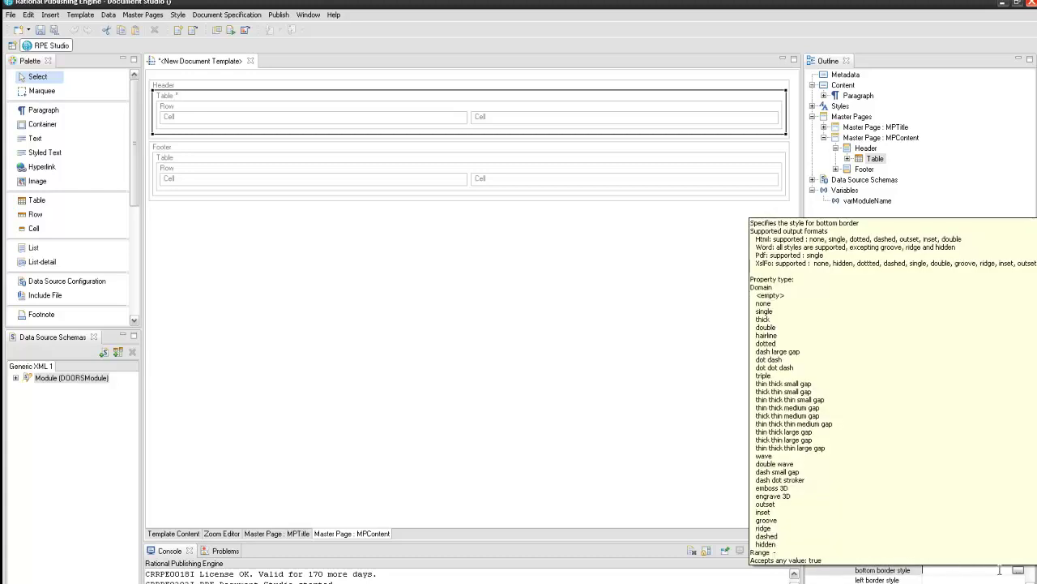
pyautogui.click(1018, 573)
pyautogui.click(438, 141)
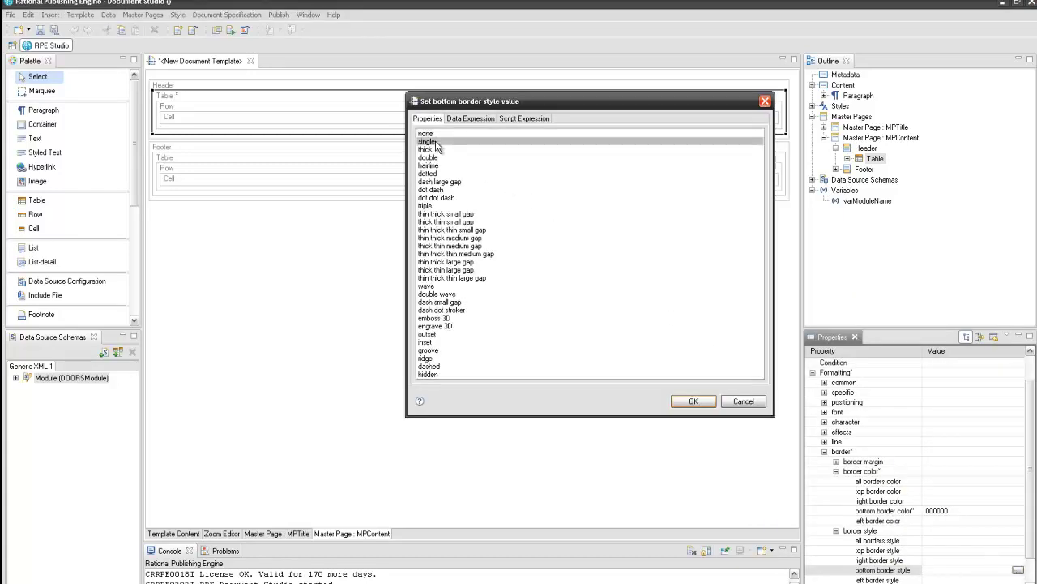
pyautogui.click(688, 401)
# Set the header table's bottom border width to 1
pyautogui.scroll(-1, 838, 547)
pyautogui.click(836, 560)
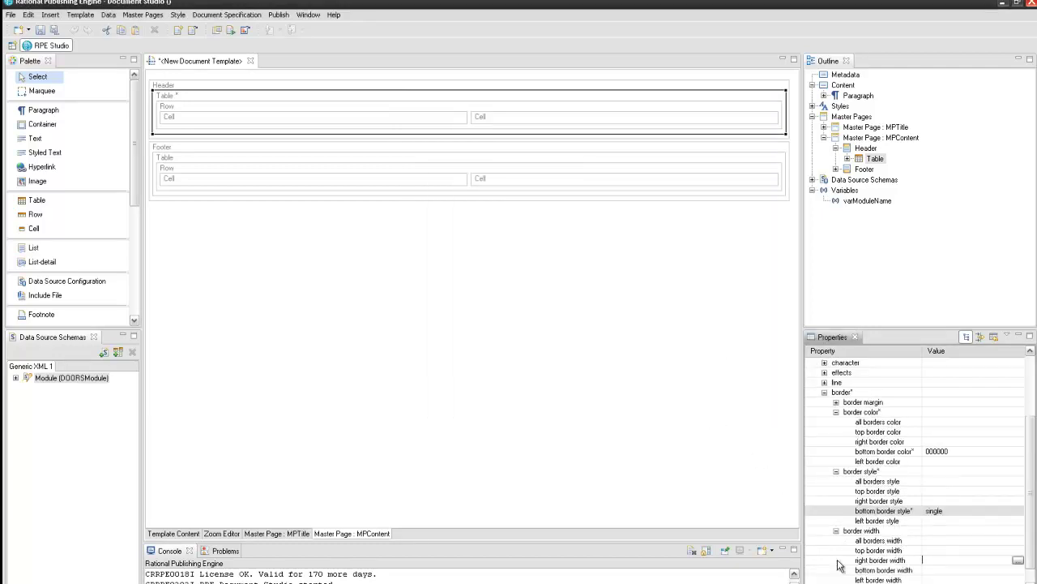
pyautogui.click(982, 570)
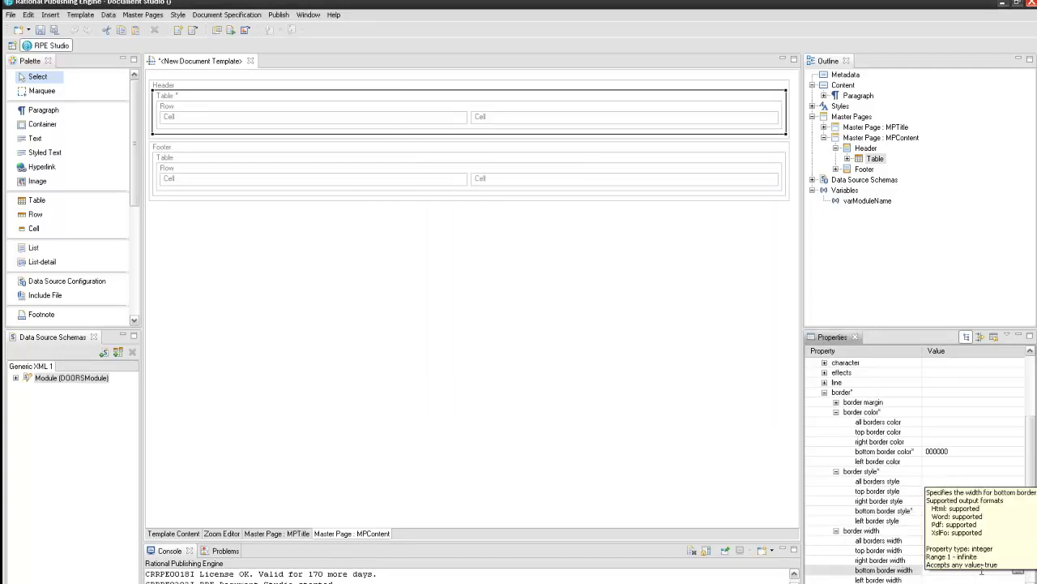
pyautogui.write('1')
pyautogui.press('Return')
# Clear the color and style values that apply to all cell borders of the header table
pyautogui.scroll(-3, 916, 551)
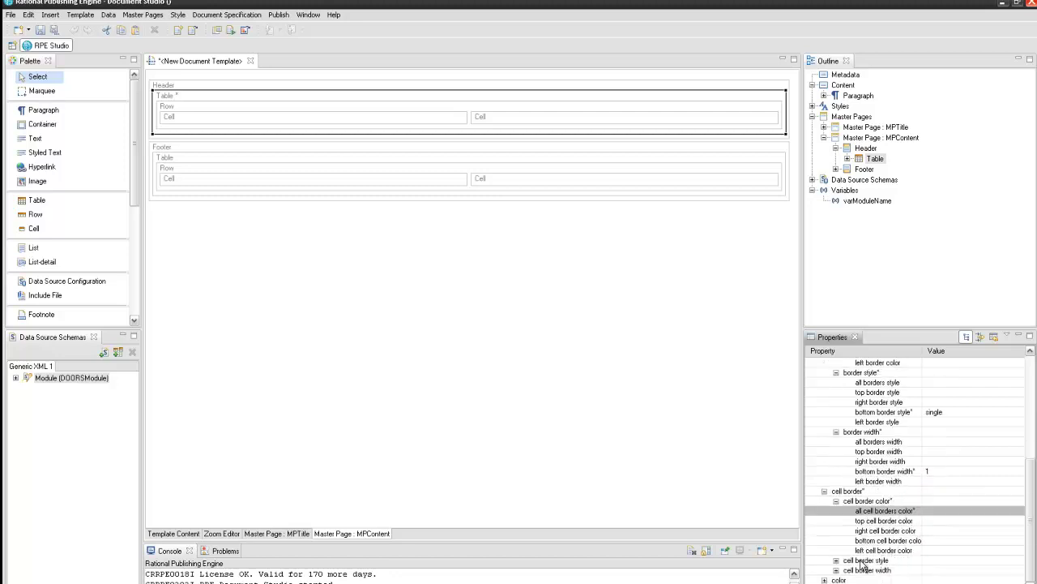
pyautogui.click(836, 564)
pyautogui.click(920, 545)
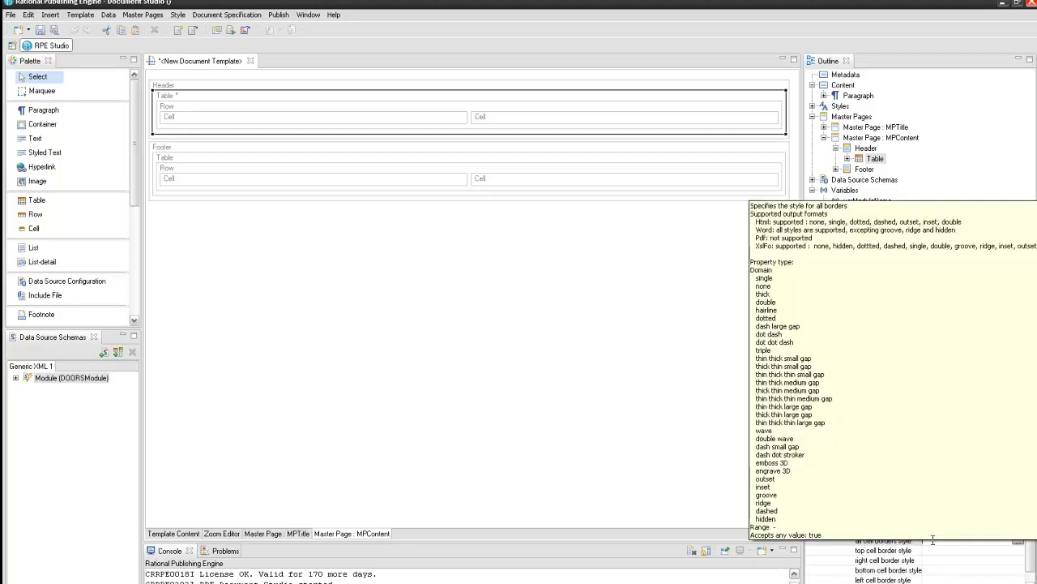
pyautogui.scroll(-1, 847, 576)
pyautogui.click(836, 570)
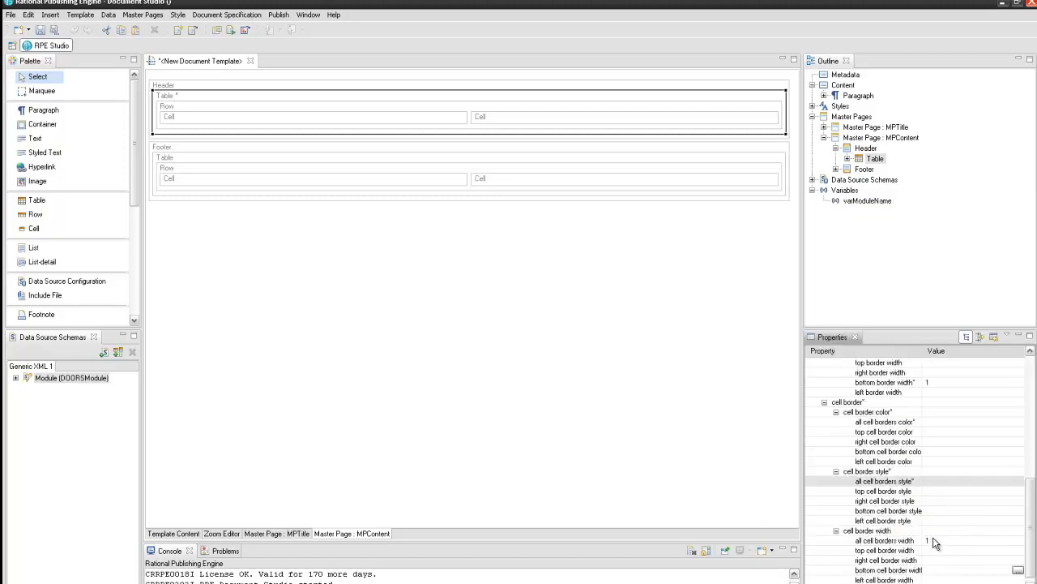
# Set the header table's auto fit option to autofit to window
pyautogui.scroll(10, 926, 537)
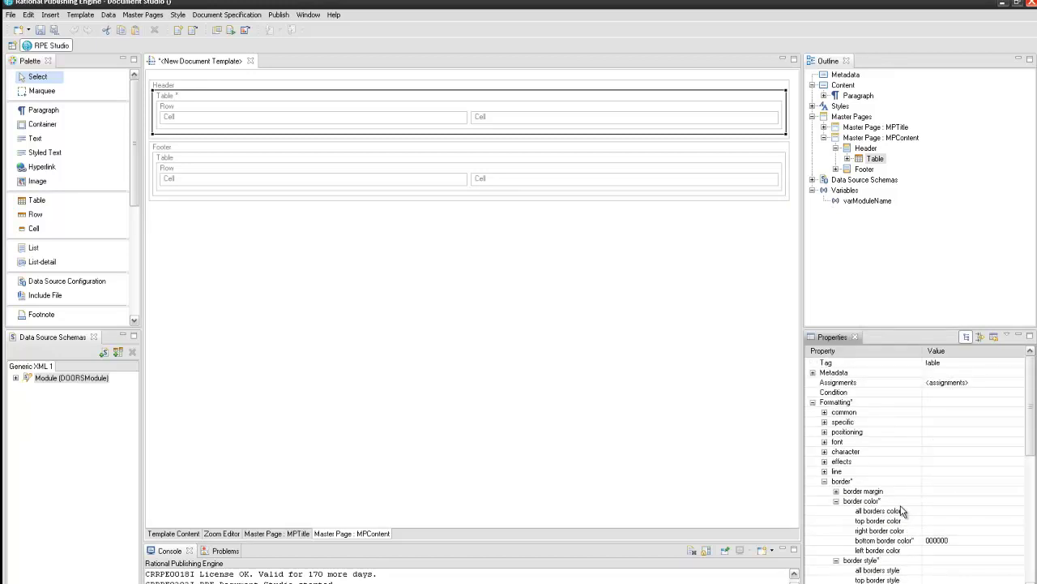
pyautogui.click(824, 421)
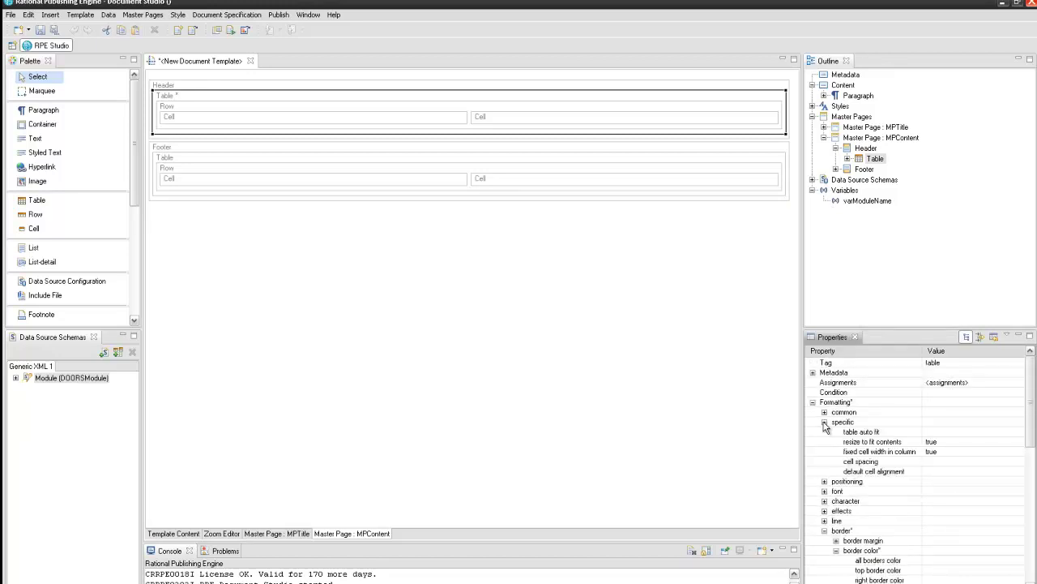
pyautogui.click(967, 431)
pyautogui.click(1017, 431)
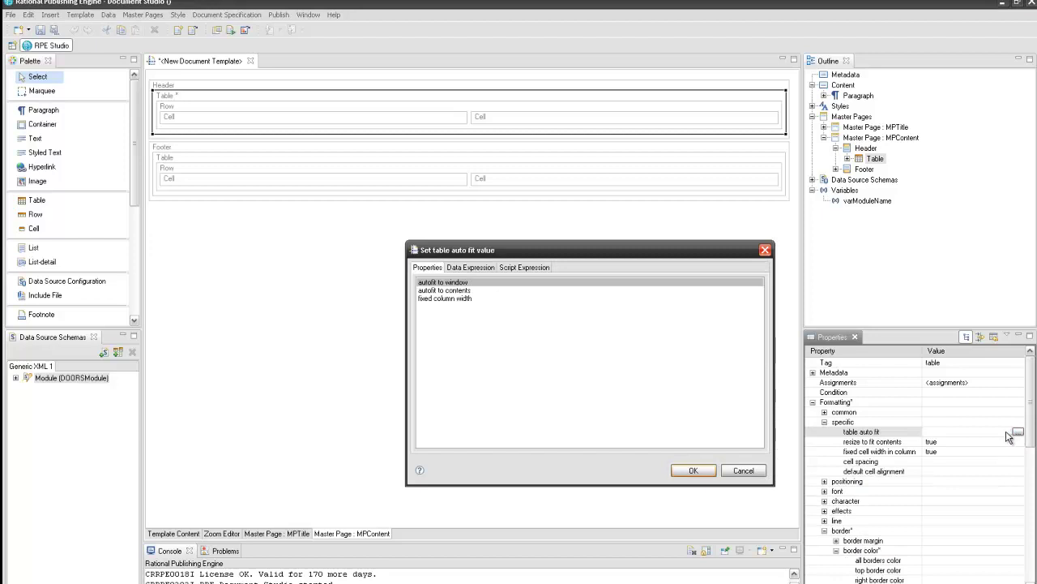
pyautogui.click(693, 472)
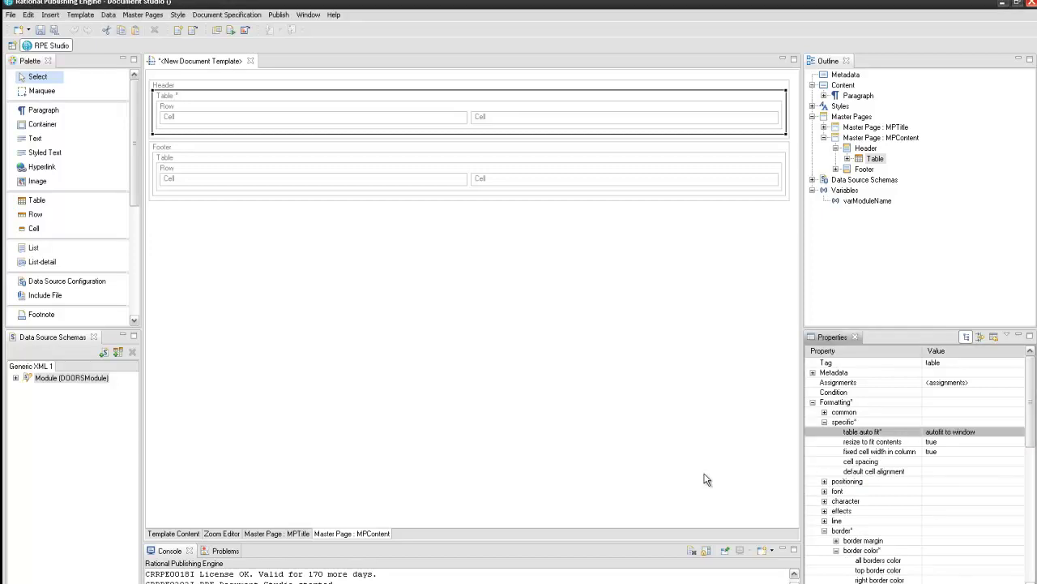
# Set the footer table's top border color to 000000
pyautogui.click(230, 161)
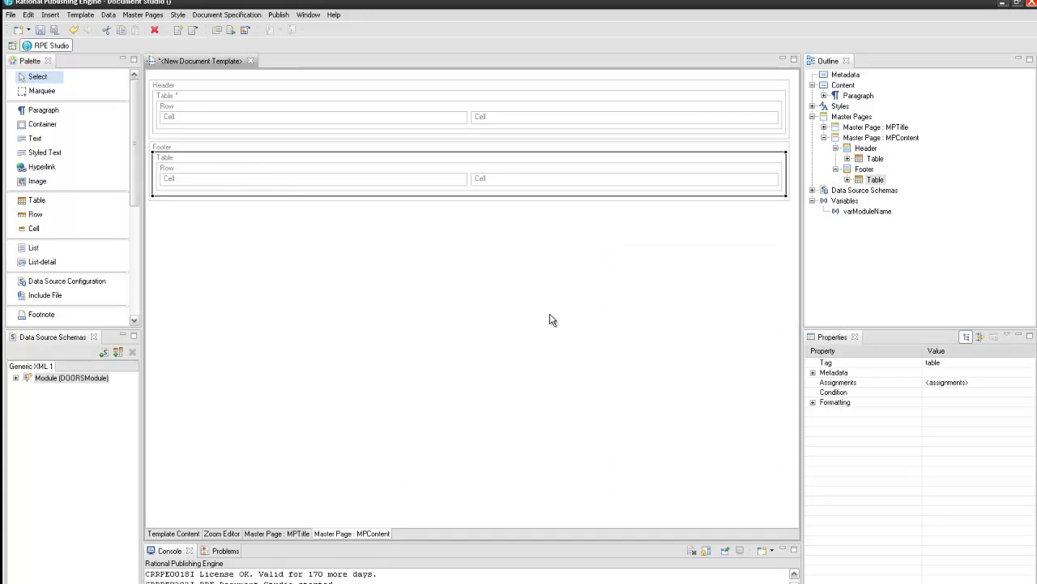
pyautogui.click(813, 402)
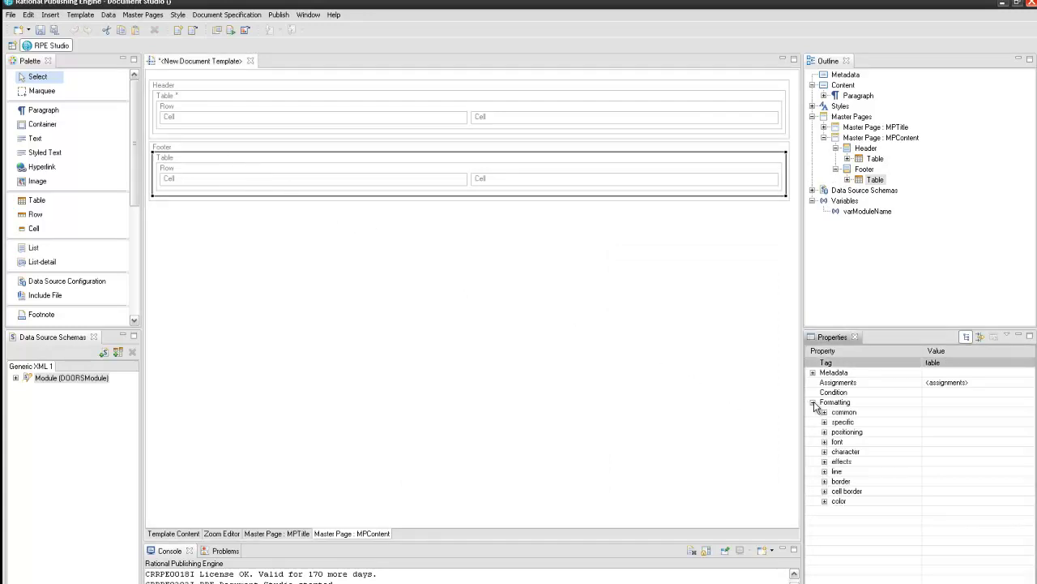
pyautogui.click(824, 481)
pyautogui.click(837, 500)
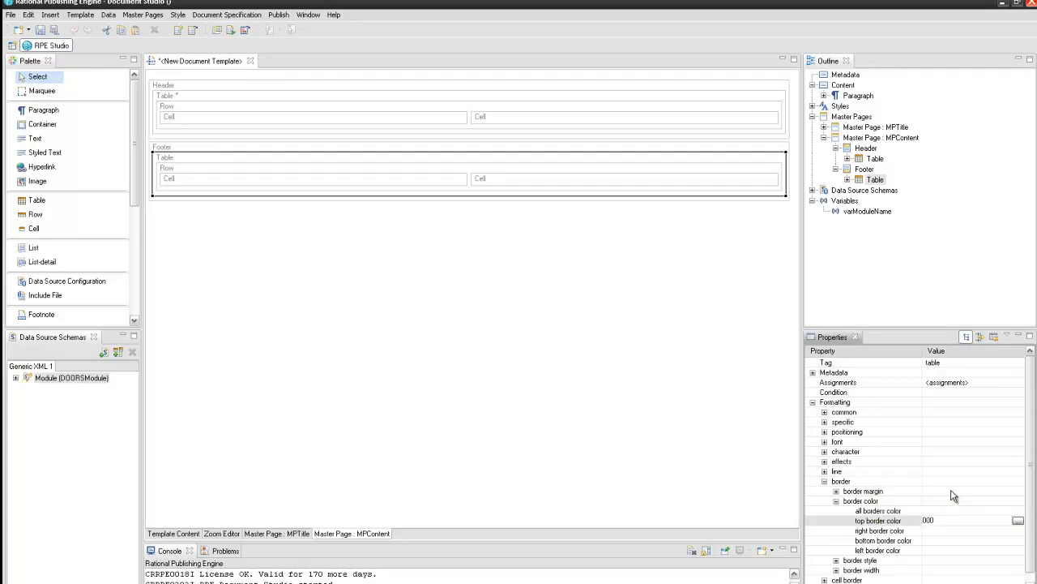
pyautogui.write('000')
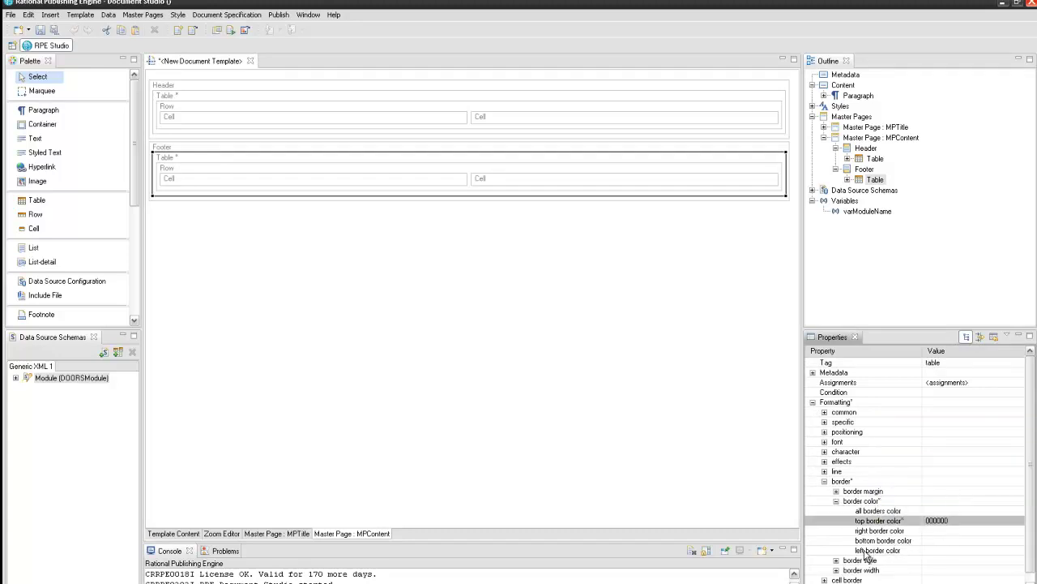
# Set the footer table's top border style to single
pyautogui.click(837, 560)
pyautogui.click(892, 559)
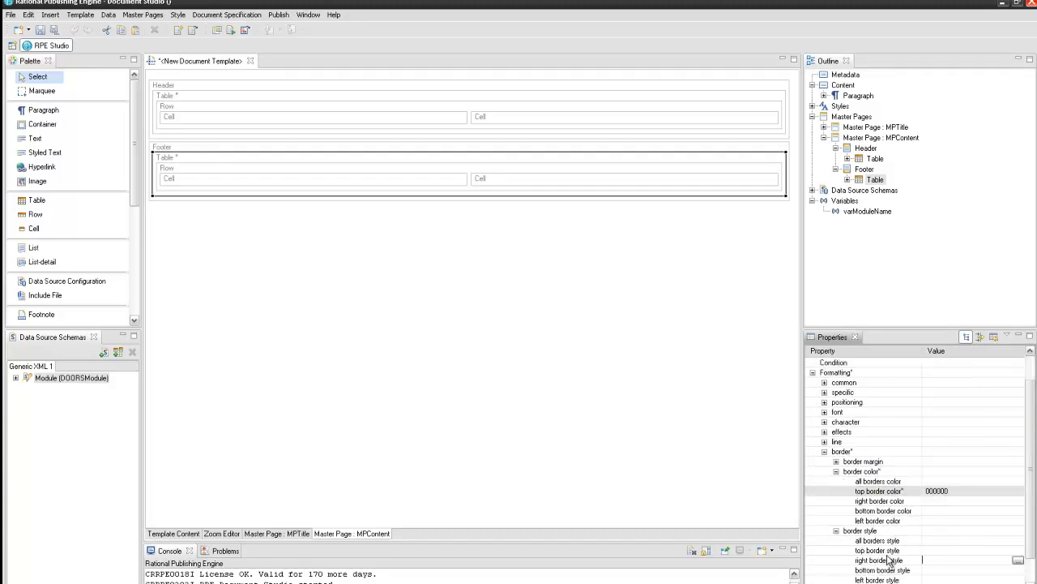
pyautogui.click(940, 551)
pyautogui.click(1018, 550)
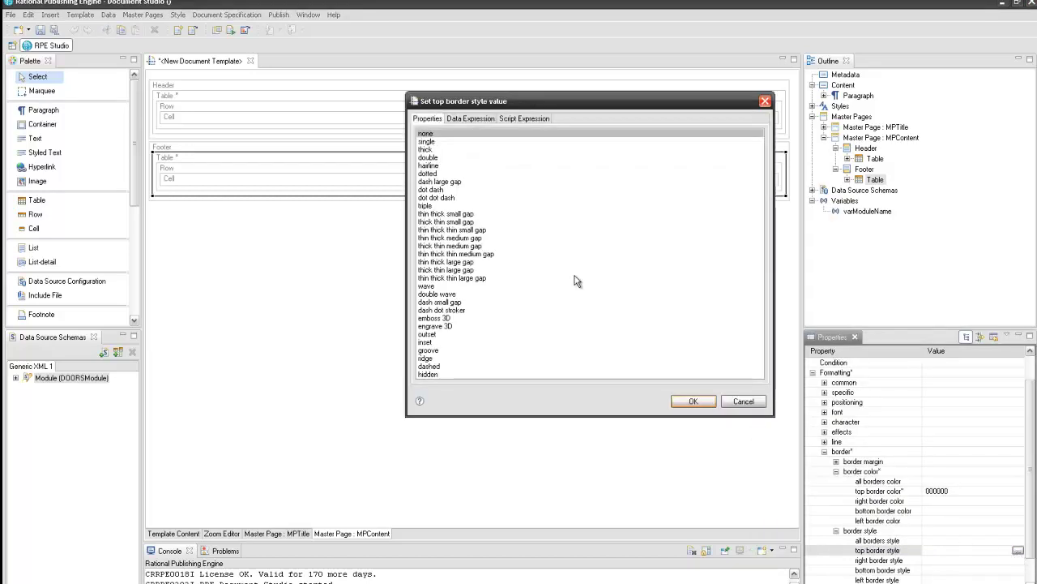
pyautogui.click(428, 142)
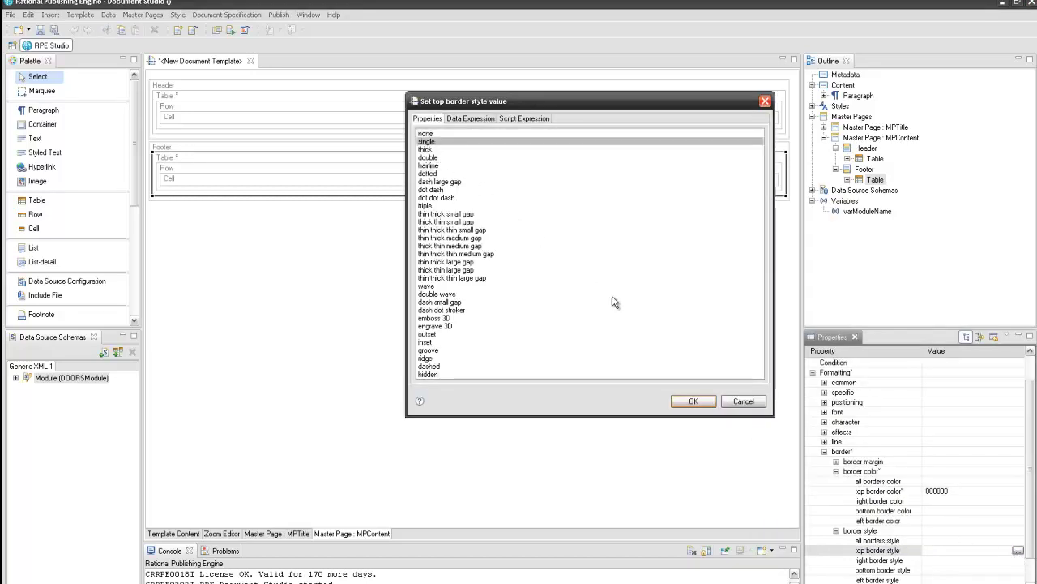
pyautogui.click(695, 401)
# Set the footer table's top border width to 1
pyautogui.scroll(-1, 876, 559)
pyautogui.click(836, 560)
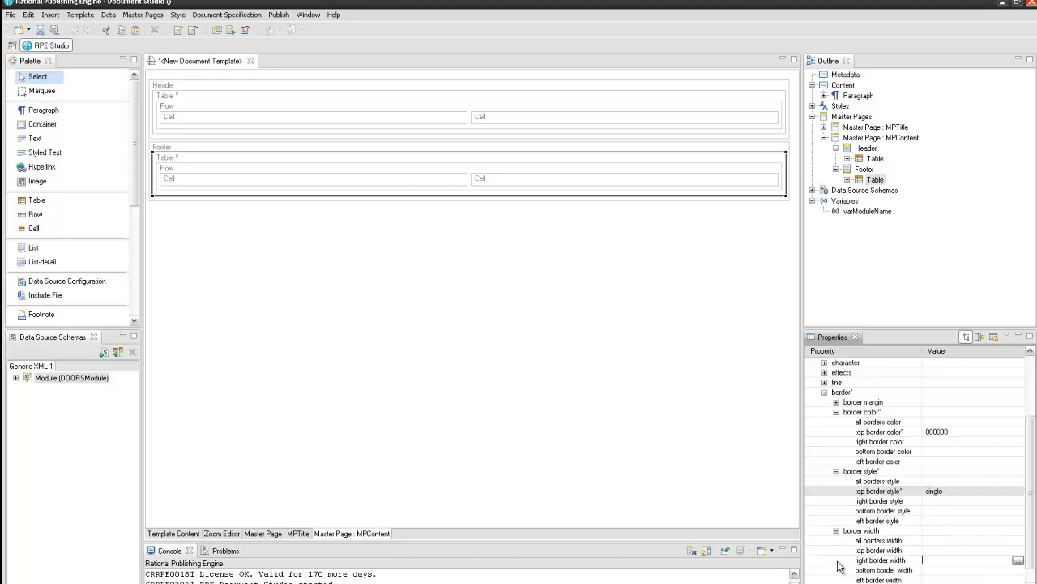
pyautogui.click(931, 551)
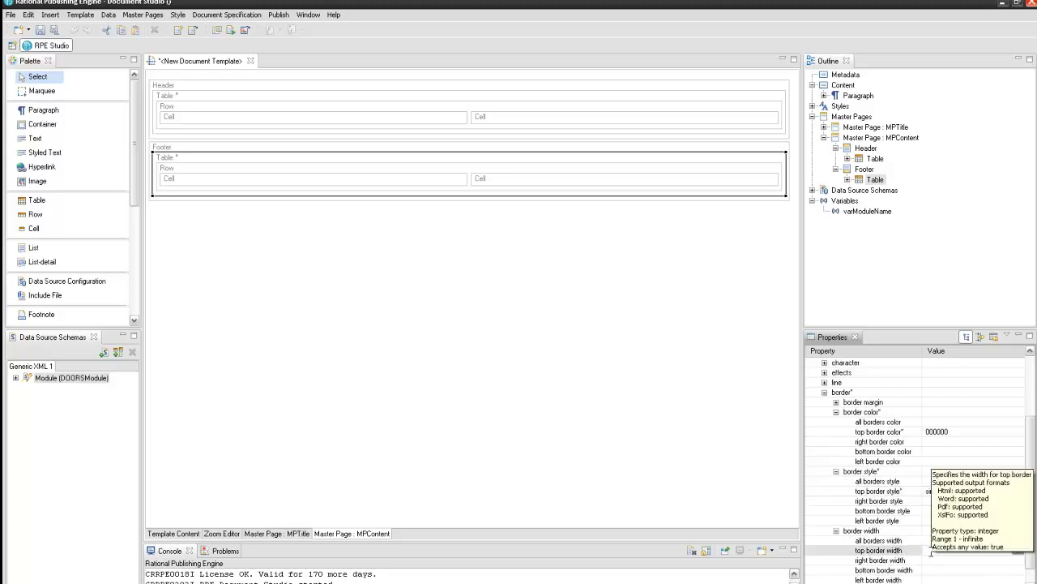
pyautogui.press('Return')
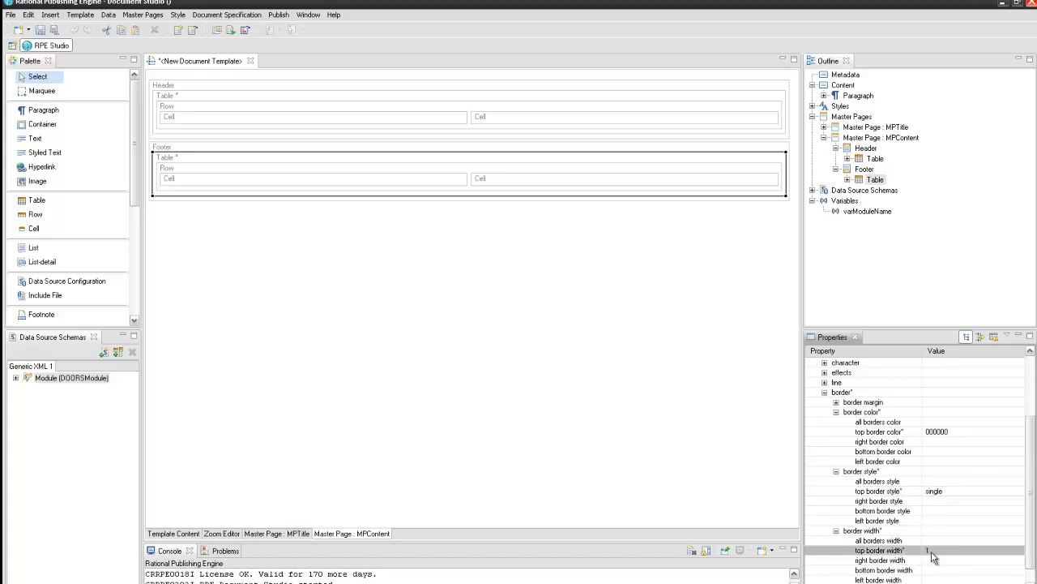
# Clear the footer table's default color for all cell borders
pyautogui.scroll(-1, 931, 556)
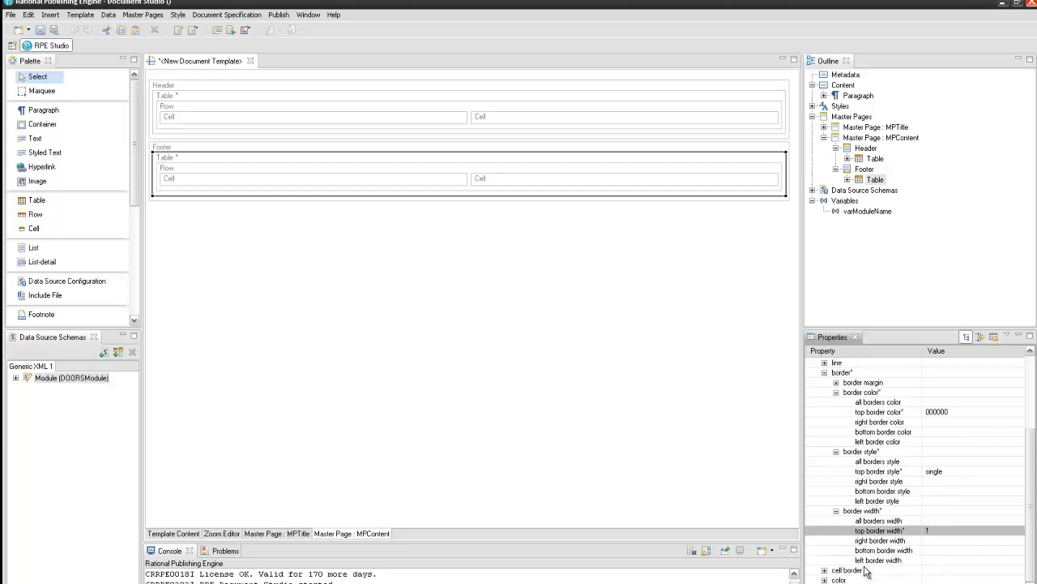
pyautogui.click(826, 570)
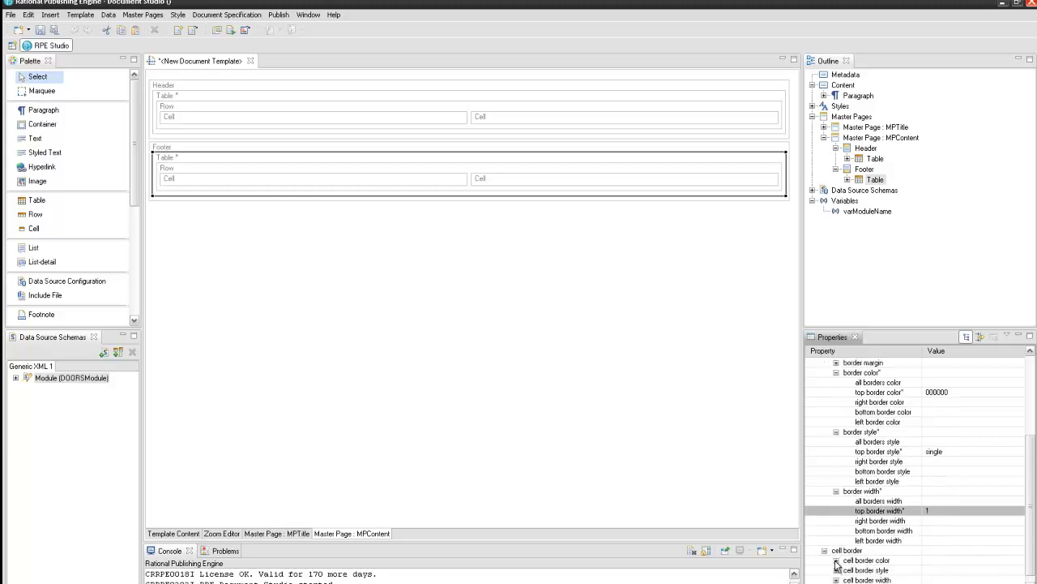
pyautogui.click(836, 562)
pyautogui.click(947, 541)
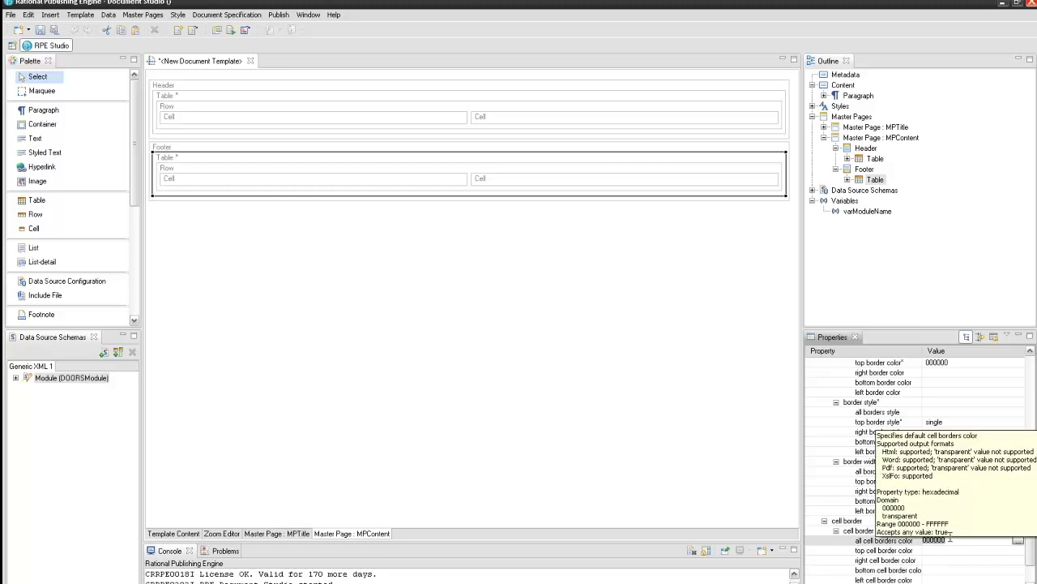
# Clear the footer table's default style and width for all cell borders
pyautogui.scroll(-1, 942, 546)
pyautogui.click(836, 561)
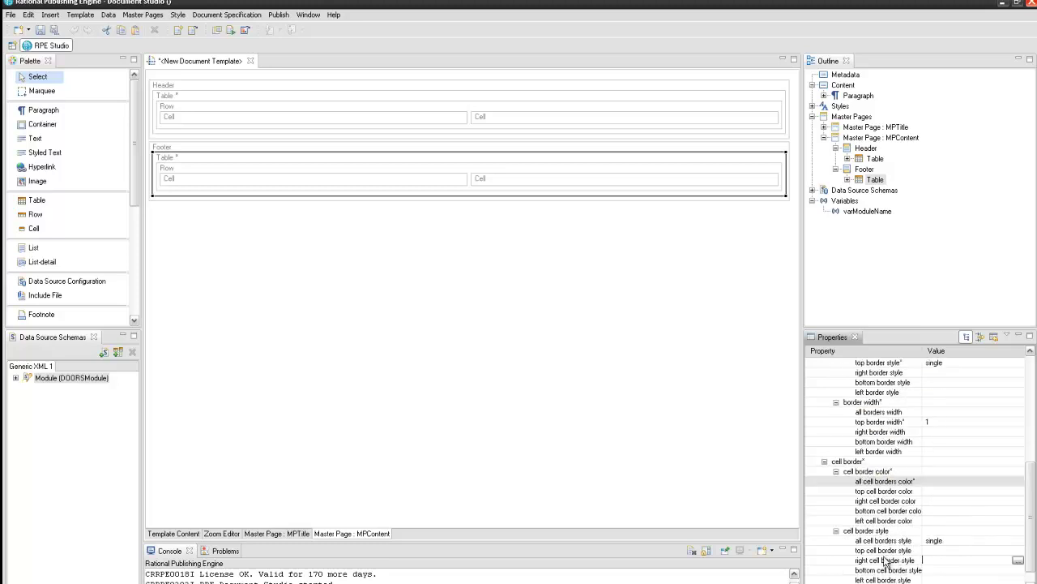
pyautogui.click(938, 542)
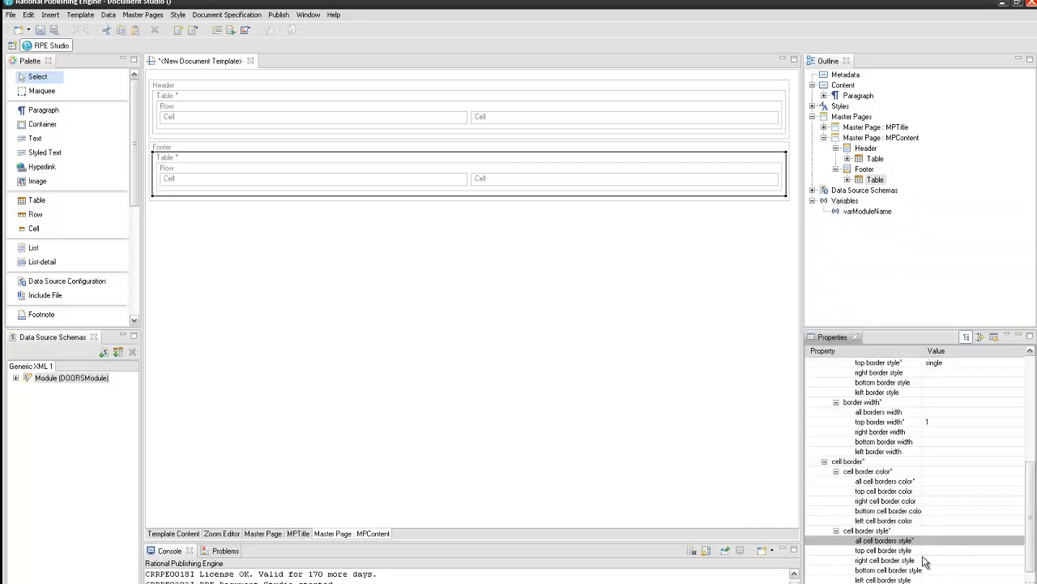
pyautogui.scroll(-1, 926, 561)
pyautogui.click(836, 560)
pyautogui.click(943, 541)
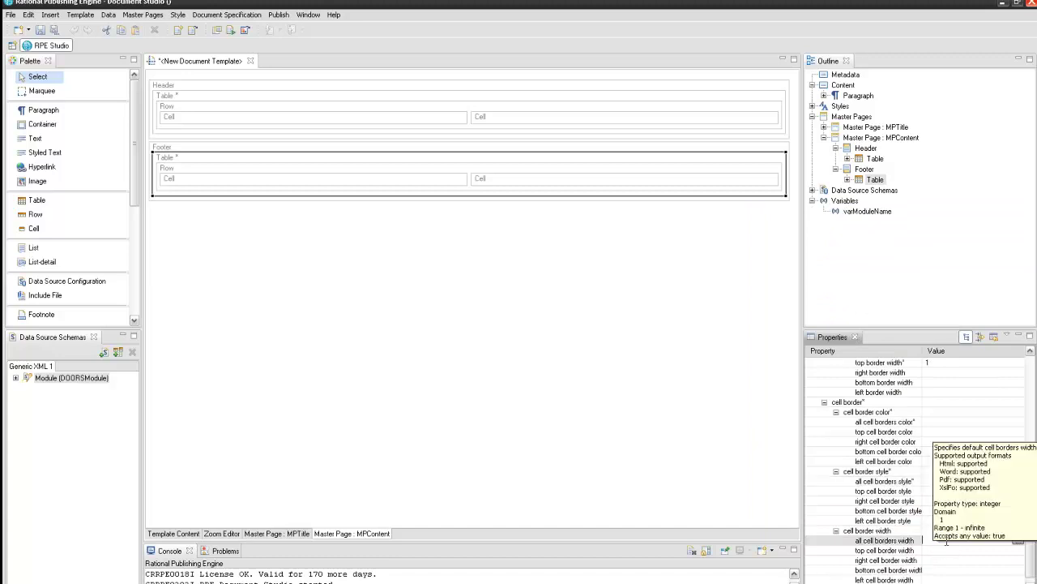
# Set the footer table's auto fit option to autofit to window
pyautogui.scroll(8, 839, 516)
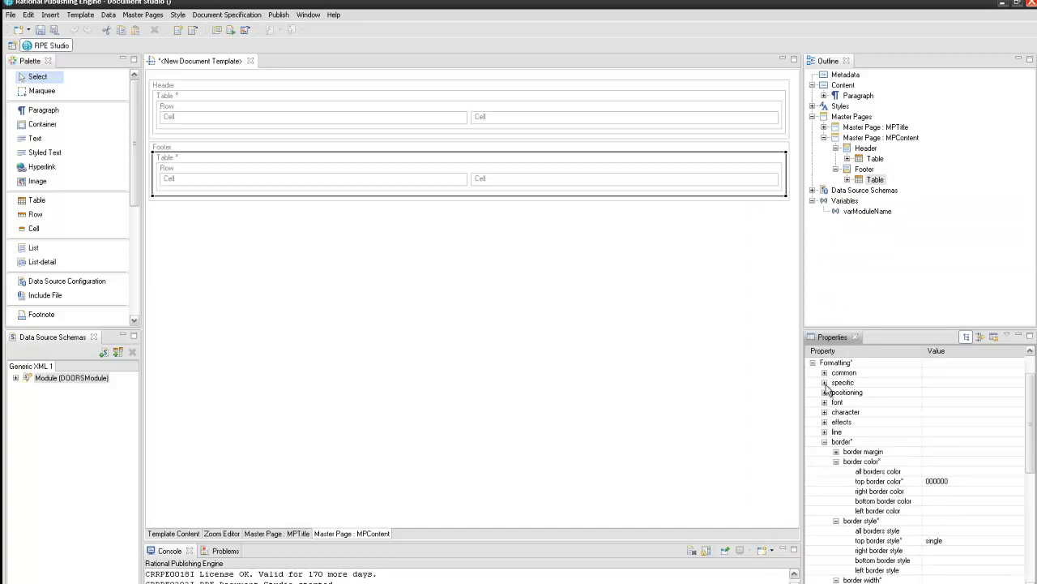
pyautogui.click(825, 384)
pyautogui.click(1014, 393)
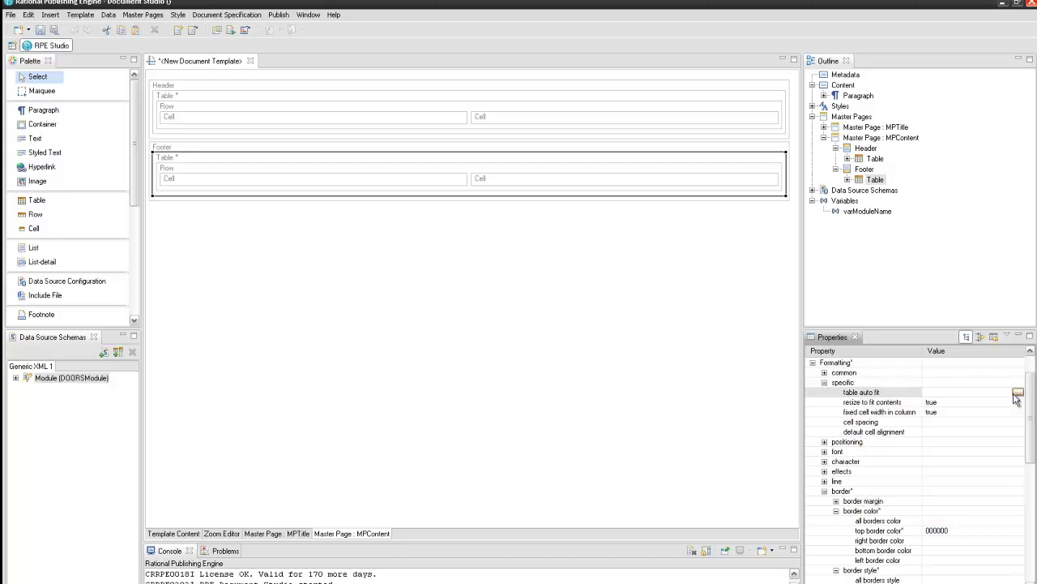
pyautogui.click(1017, 393)
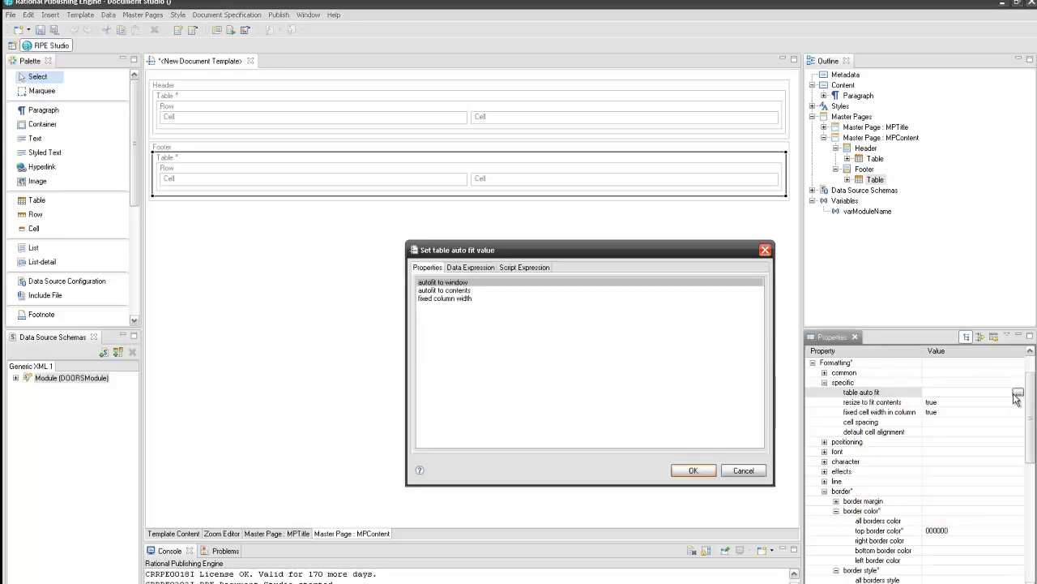
pyautogui.click(693, 470)
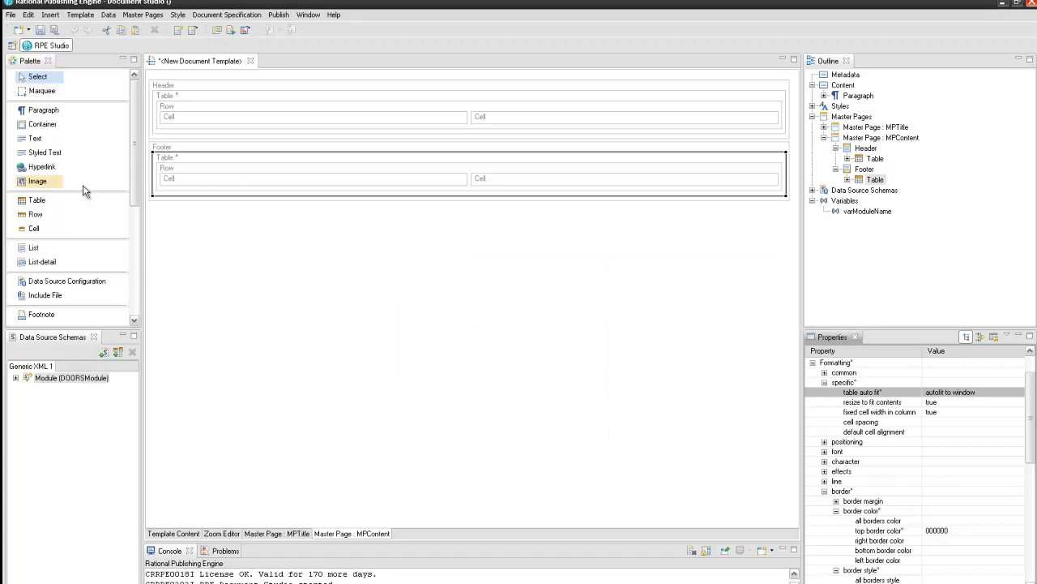
# Insert an image element in the header table's first cell and load car.jpg from the resources folder into it
pyautogui.moveTo(83, 186); pyautogui.dragTo(192, 127)
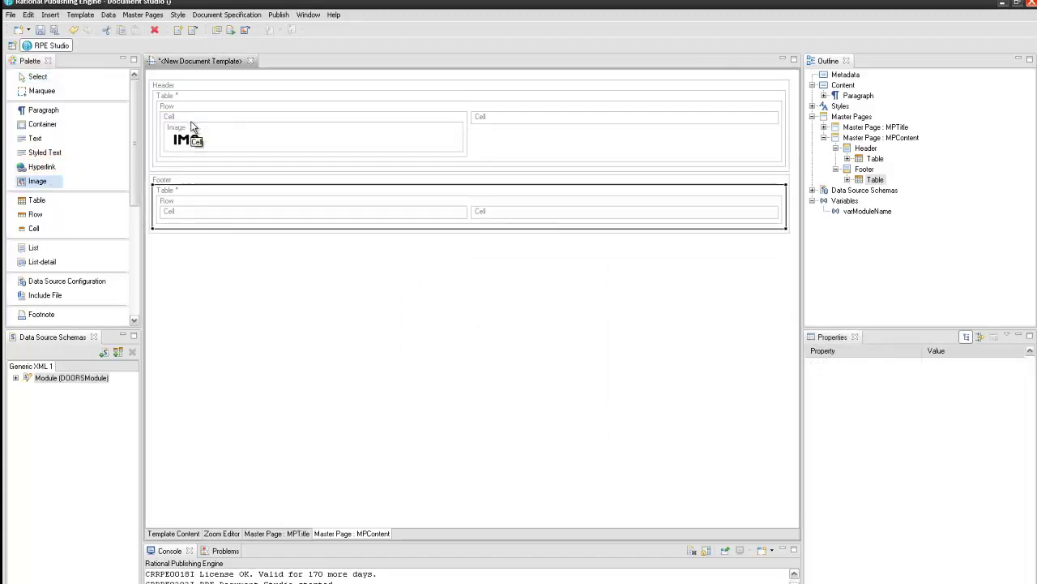
pyautogui.rightClick(193, 136)
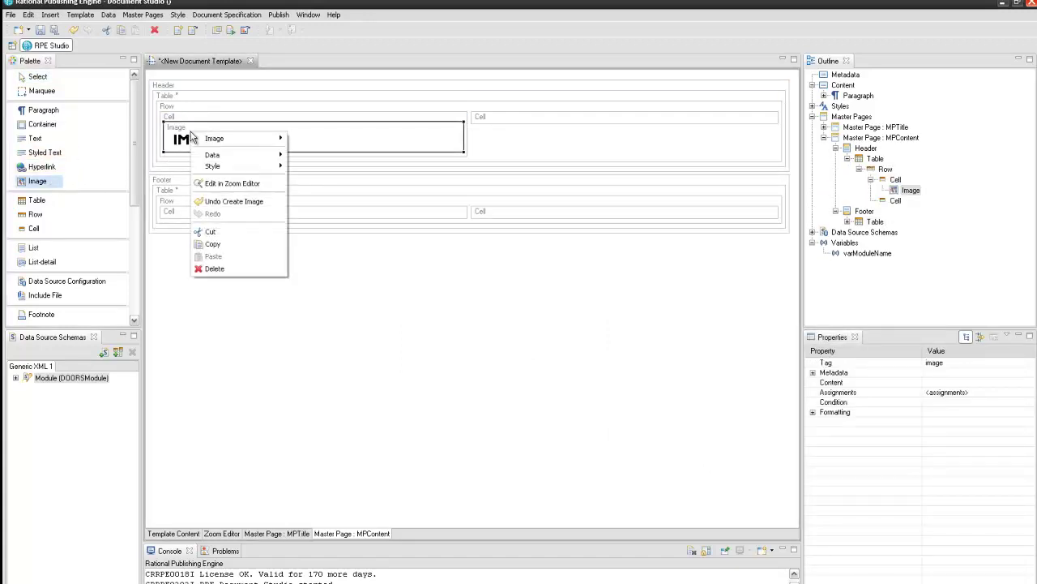
pyautogui.moveTo(231, 140)
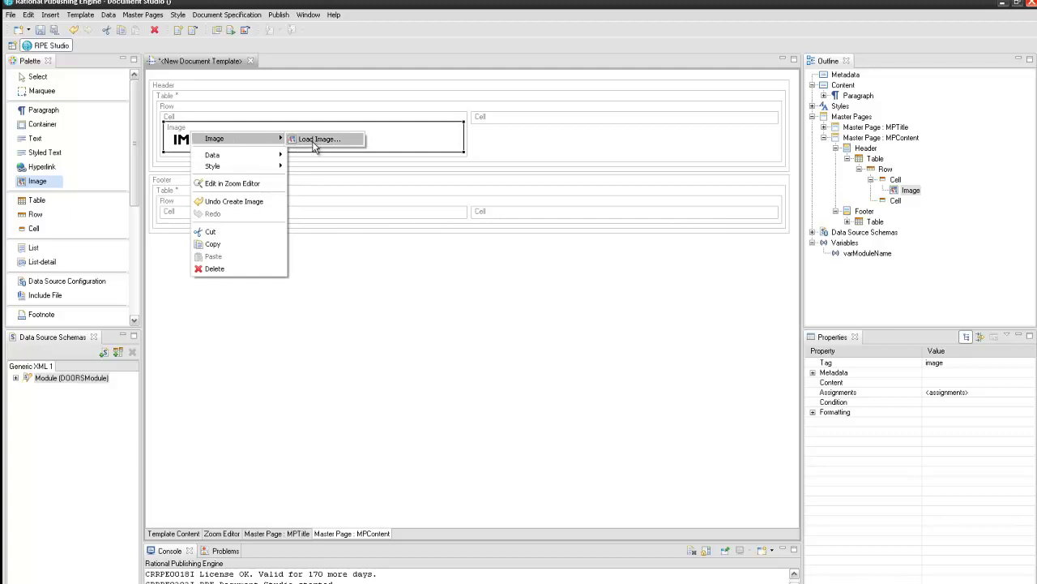
pyautogui.click(315, 141)
pyautogui.click(657, 290)
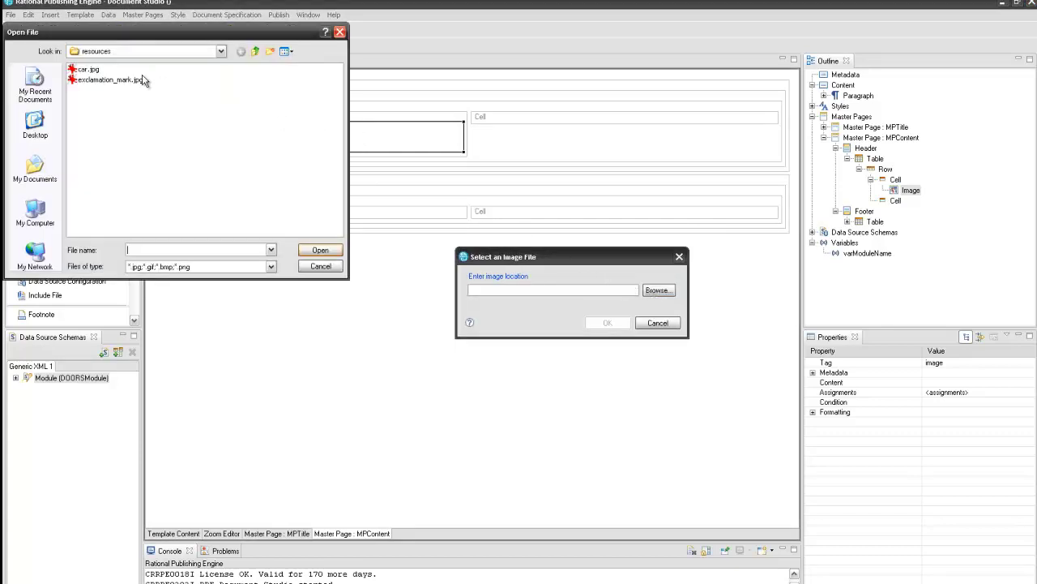
pyautogui.doubleClick(89, 70)
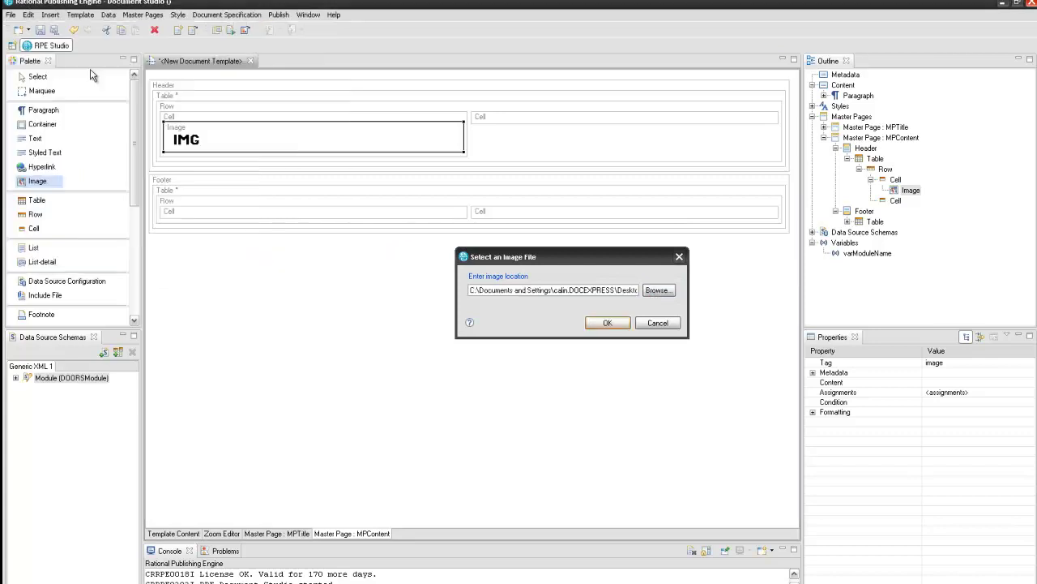
pyautogui.click(599, 323)
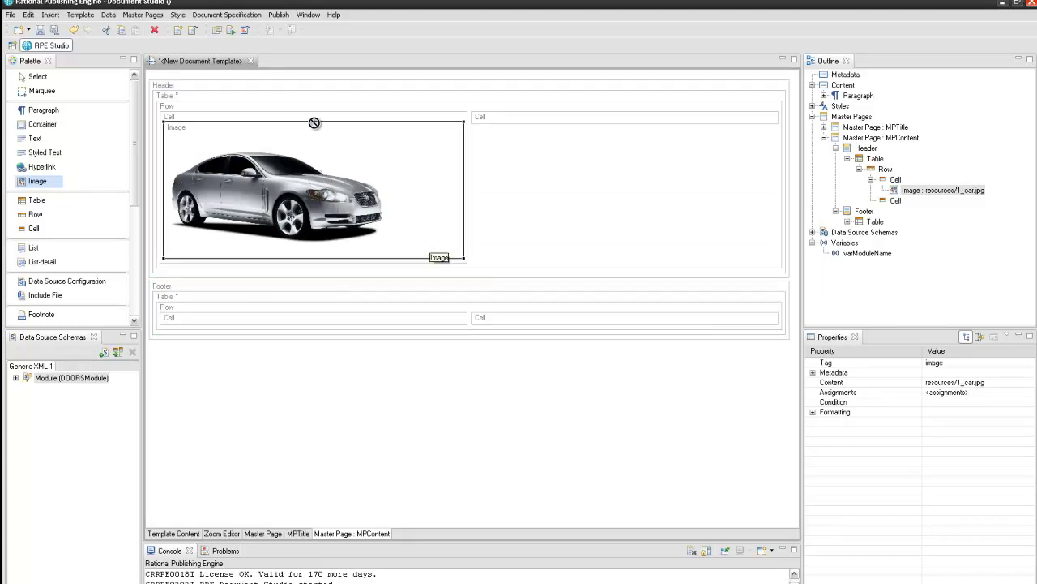
# Set the RPE Document Studio preference for keeping the current palette tool selected after insertion to No
pyautogui.click(308, 16)
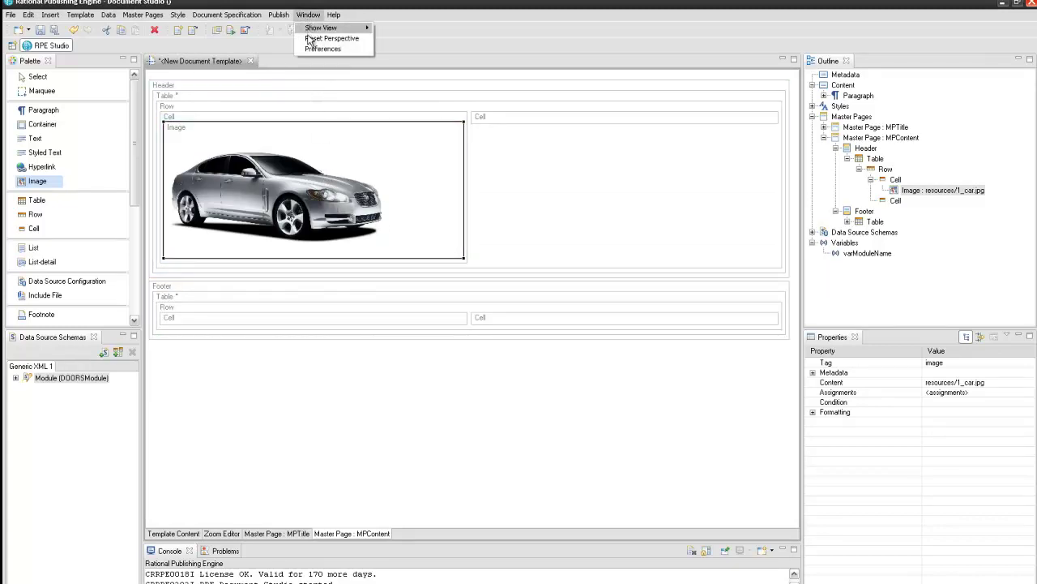
pyautogui.click(313, 49)
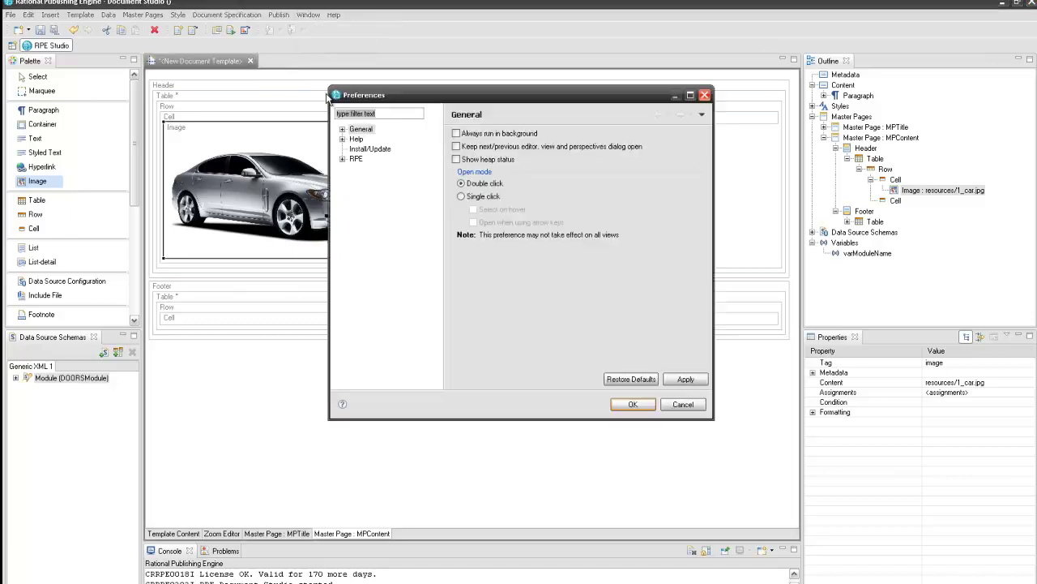
pyautogui.click(342, 159)
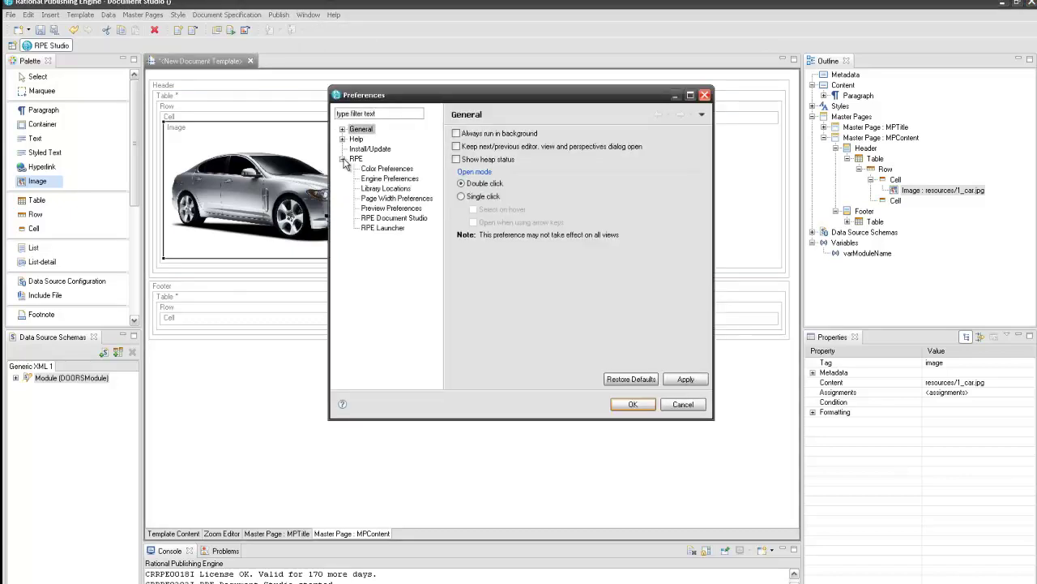
pyautogui.click(381, 219)
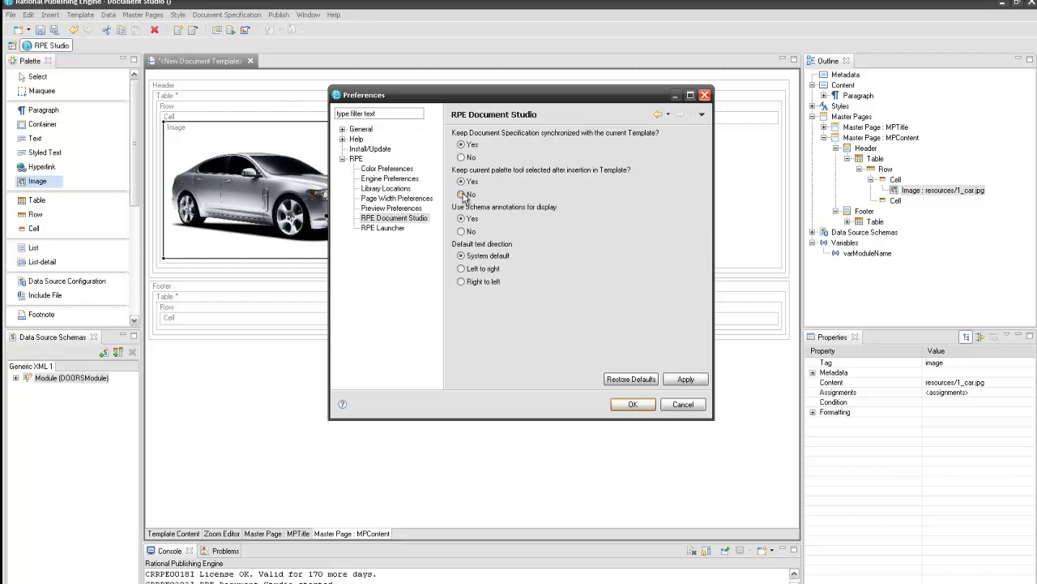
pyautogui.click(675, 383)
pyautogui.click(630, 405)
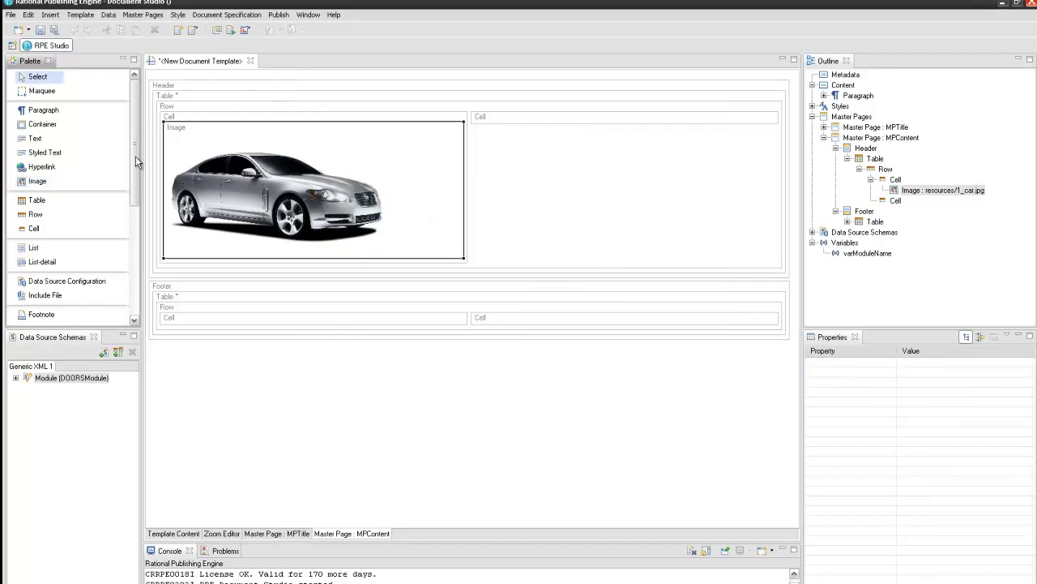
# Set the header car image's maximum width to 72
pyautogui.click(610, 339)
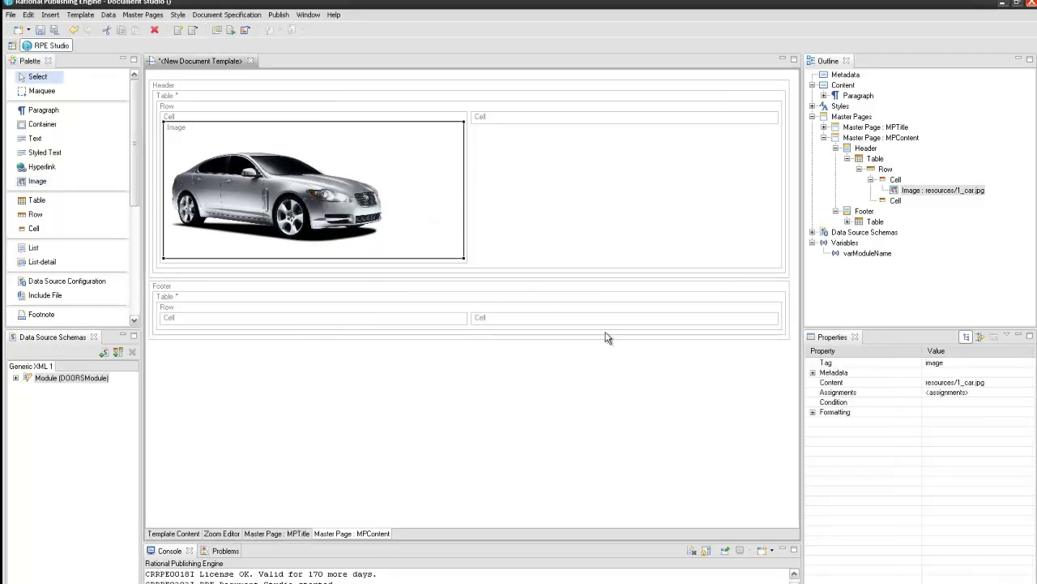
pyautogui.click(814, 412)
pyautogui.click(825, 451)
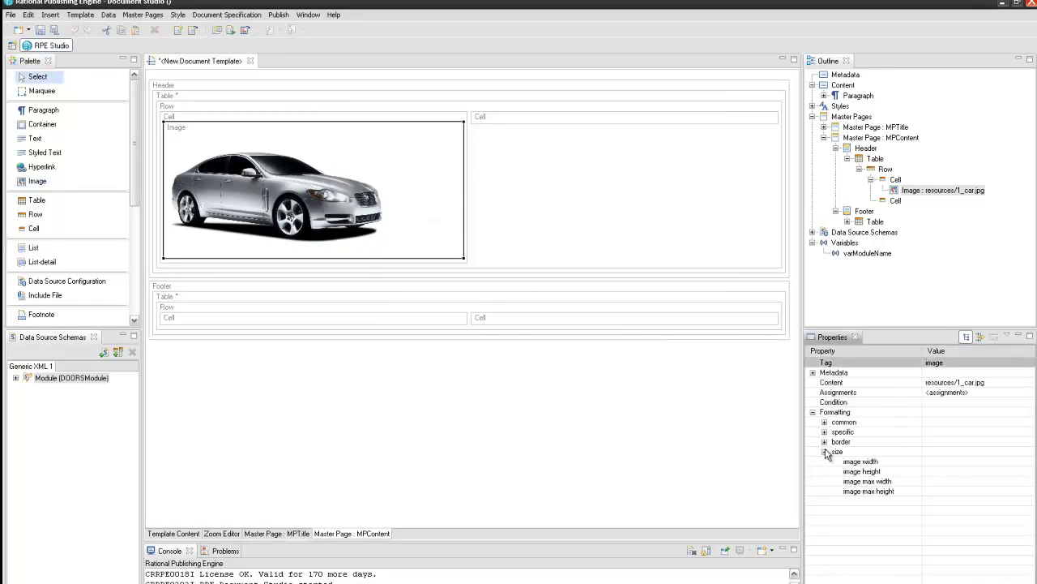
pyautogui.click(939, 481)
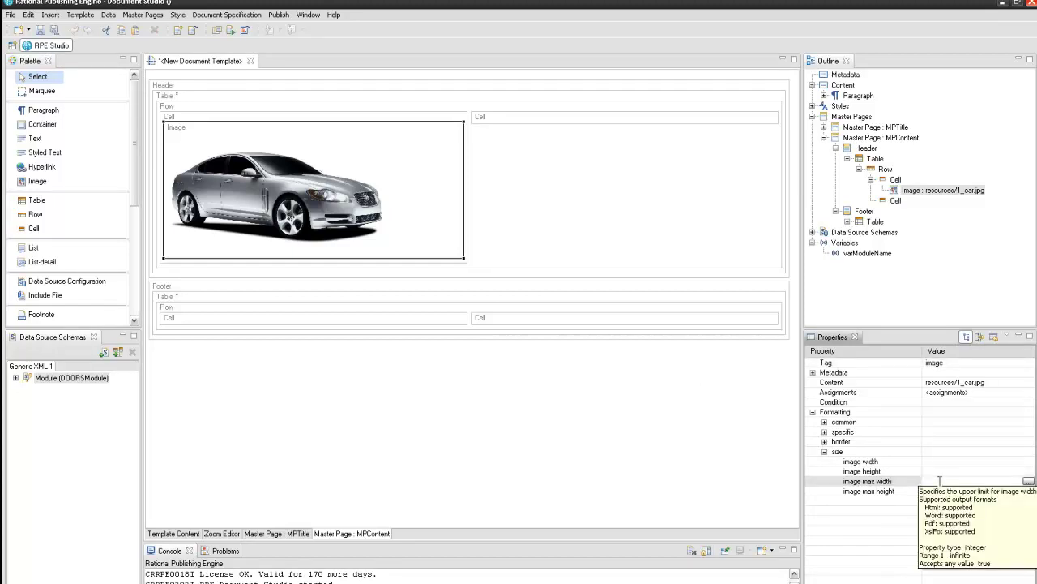
pyautogui.write('72')
pyautogui.press('Return')
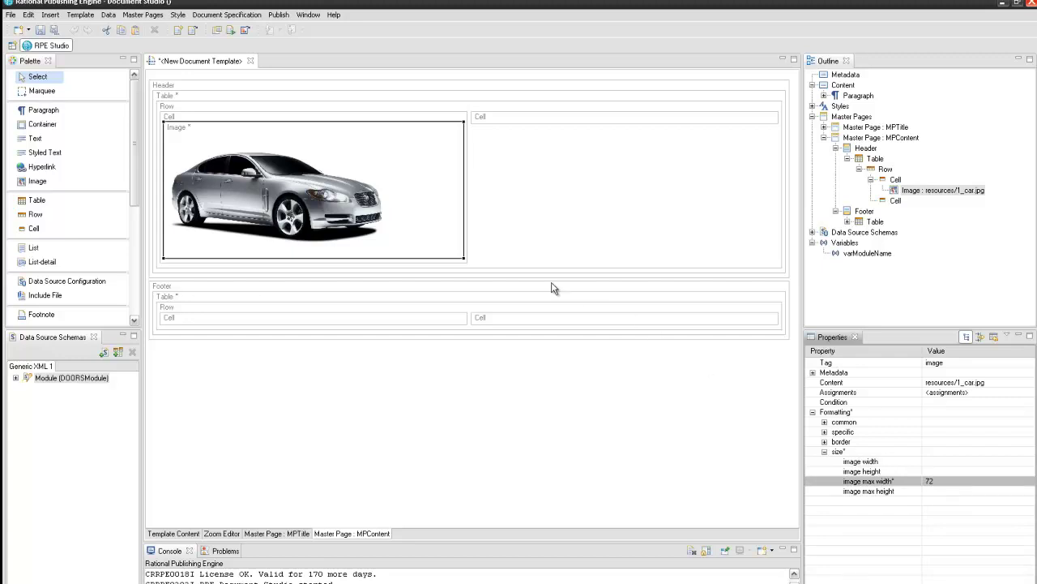
# Set the header table's image cell alignment to bottom left and its cell width to 200
pyautogui.click(269, 119)
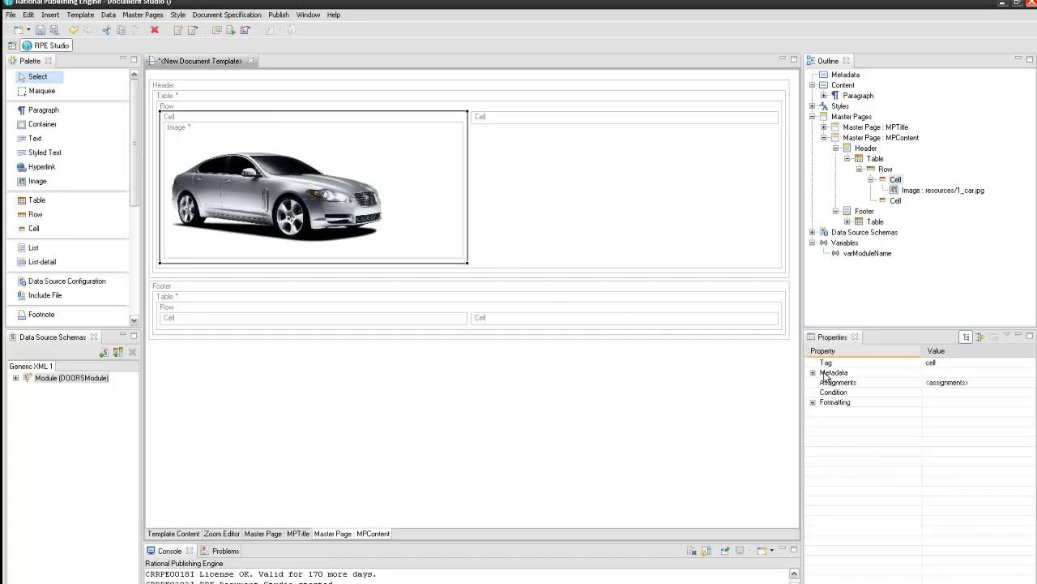
pyautogui.click(812, 402)
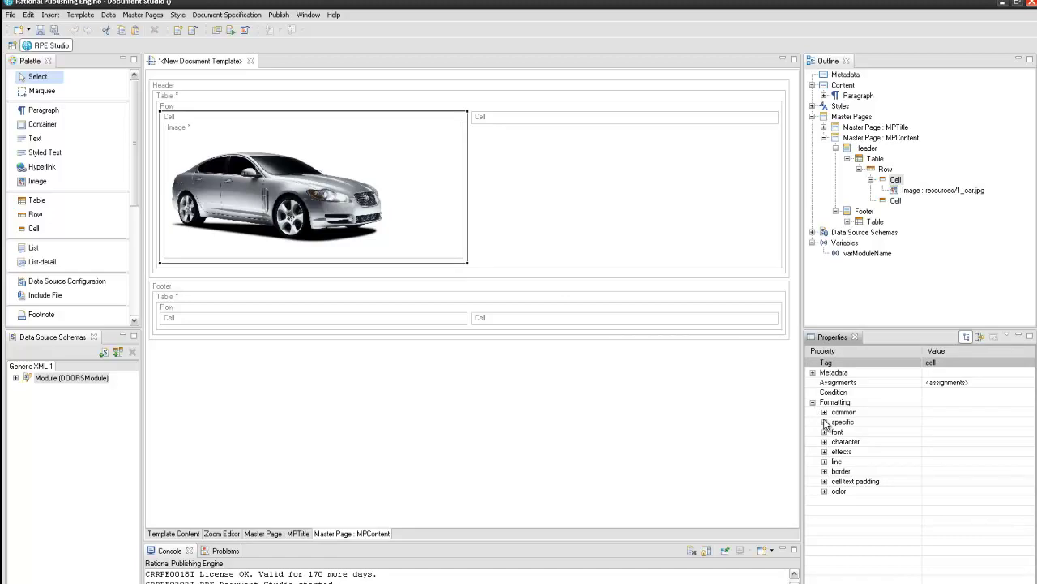
pyautogui.click(824, 421)
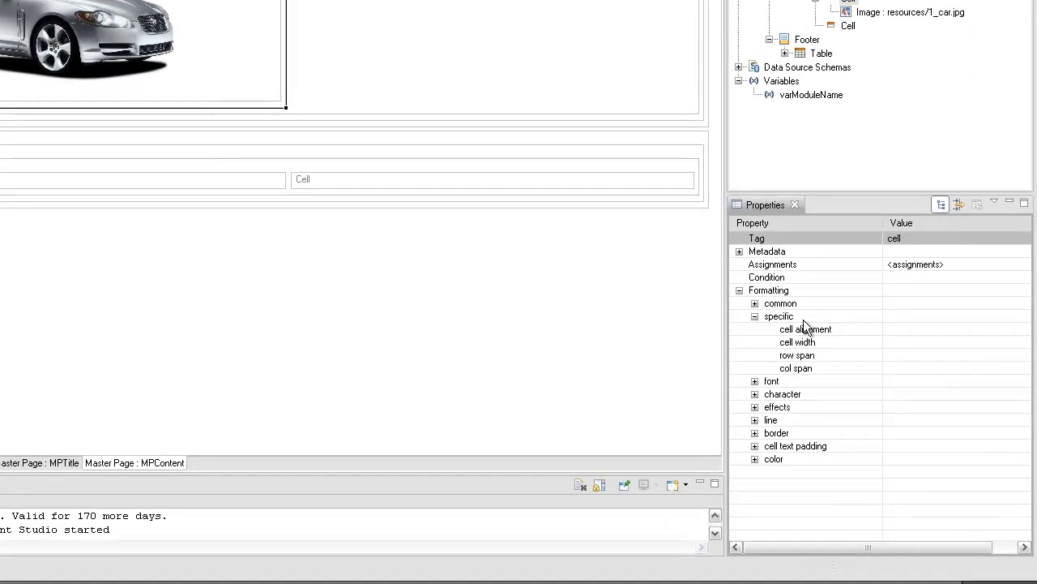
pyautogui.click(929, 331)
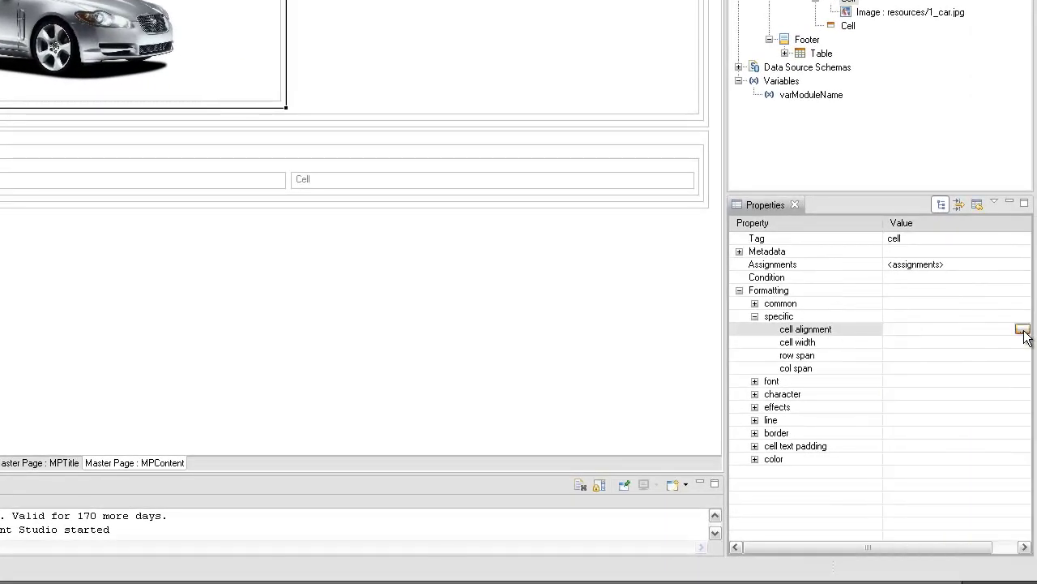
pyautogui.click(1023, 330)
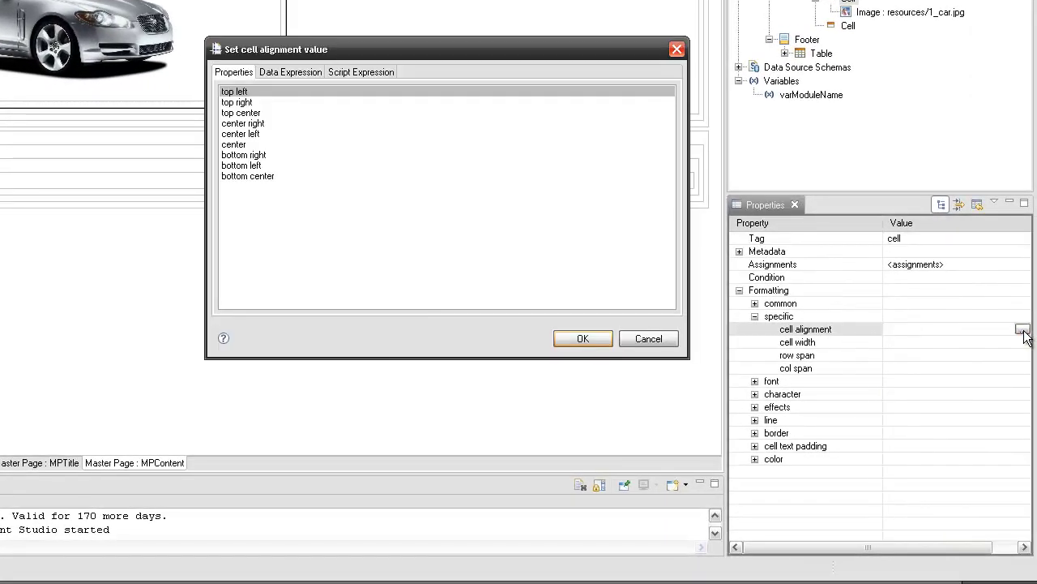
pyautogui.click(264, 165)
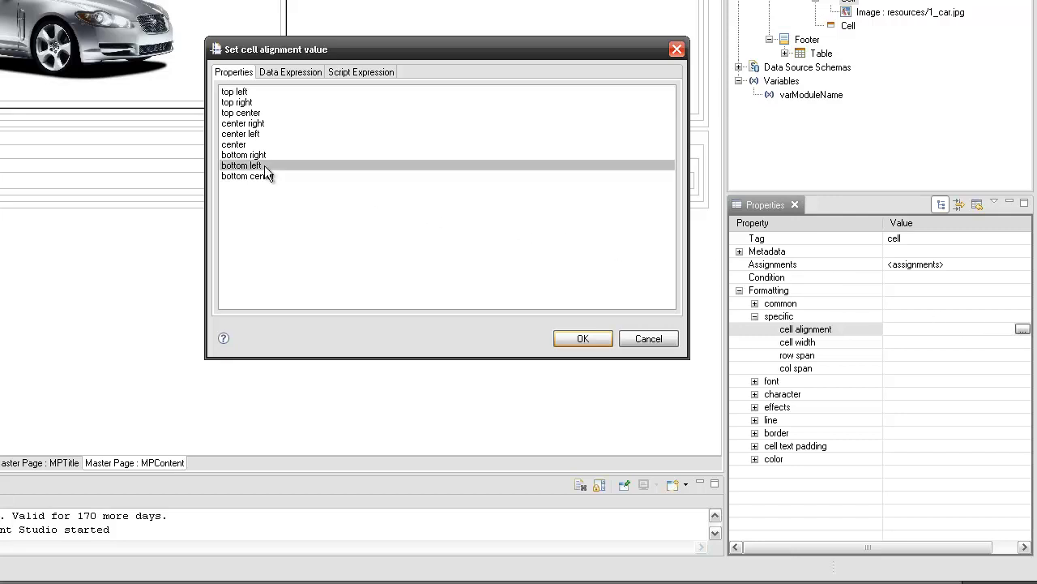
pyautogui.click(571, 344)
pyautogui.click(935, 341)
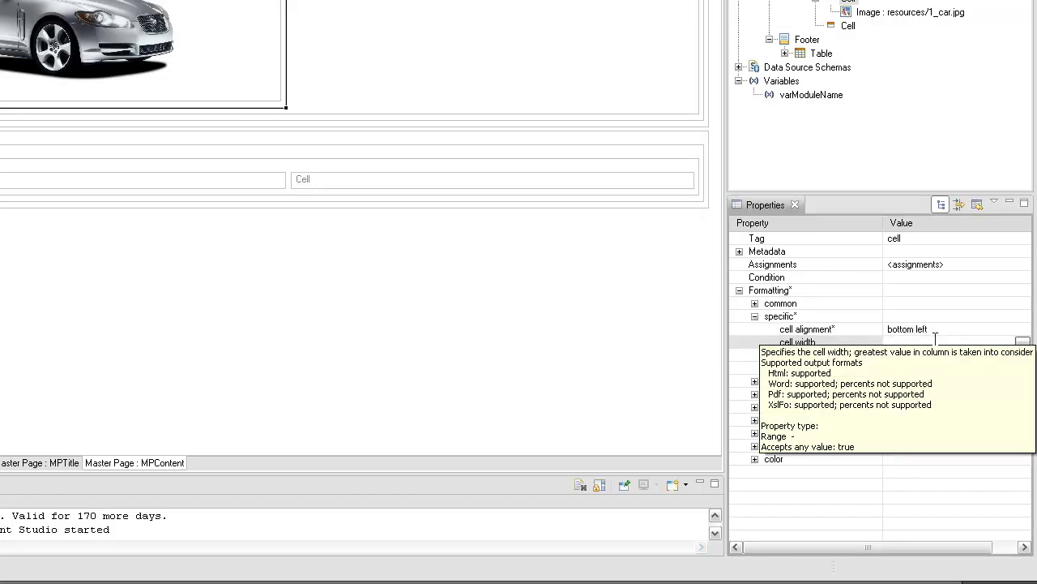
pyautogui.press('Return')
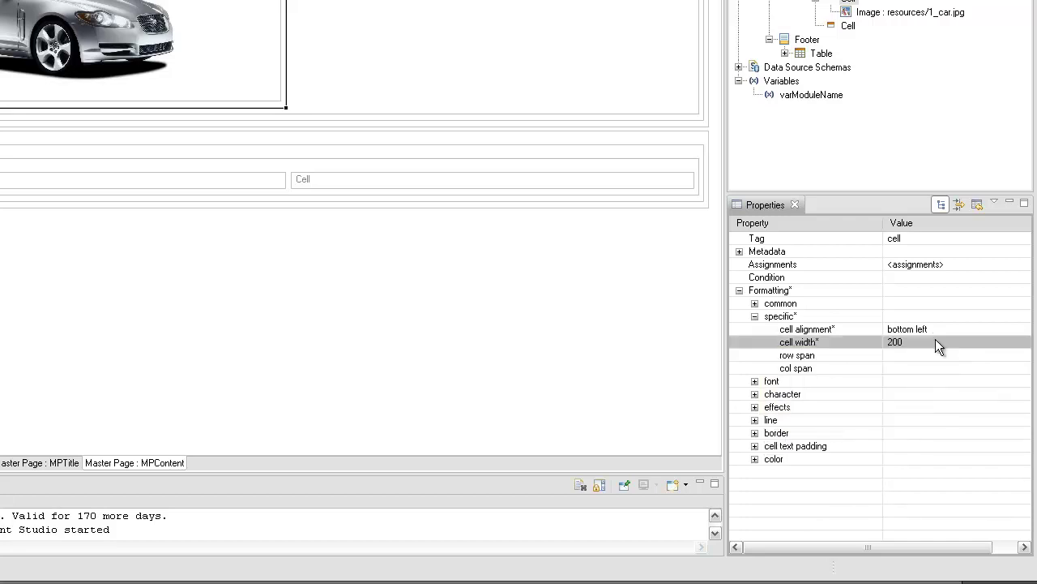
pyautogui.click(755, 381)
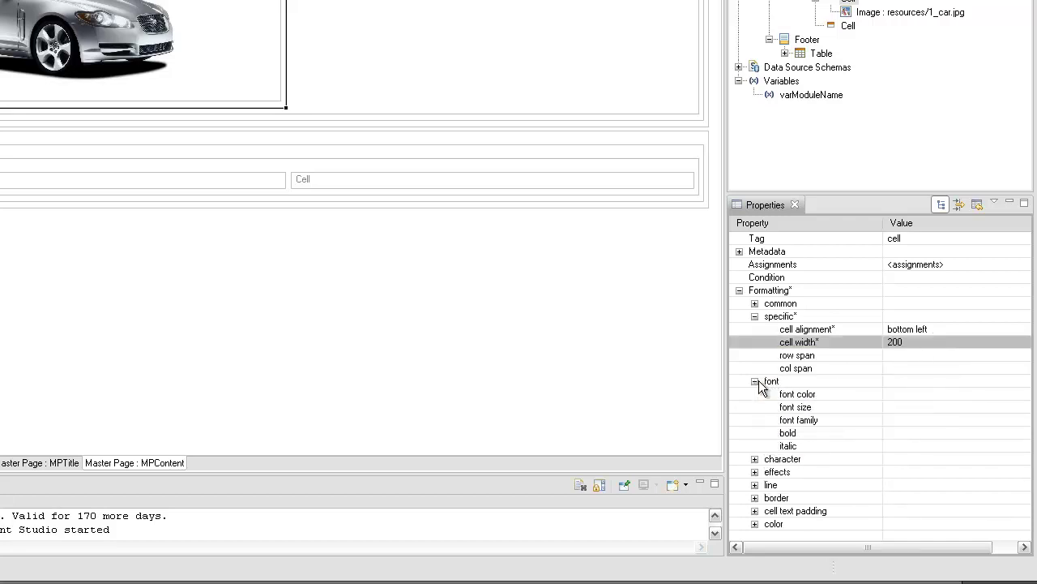
pyautogui.click(929, 433)
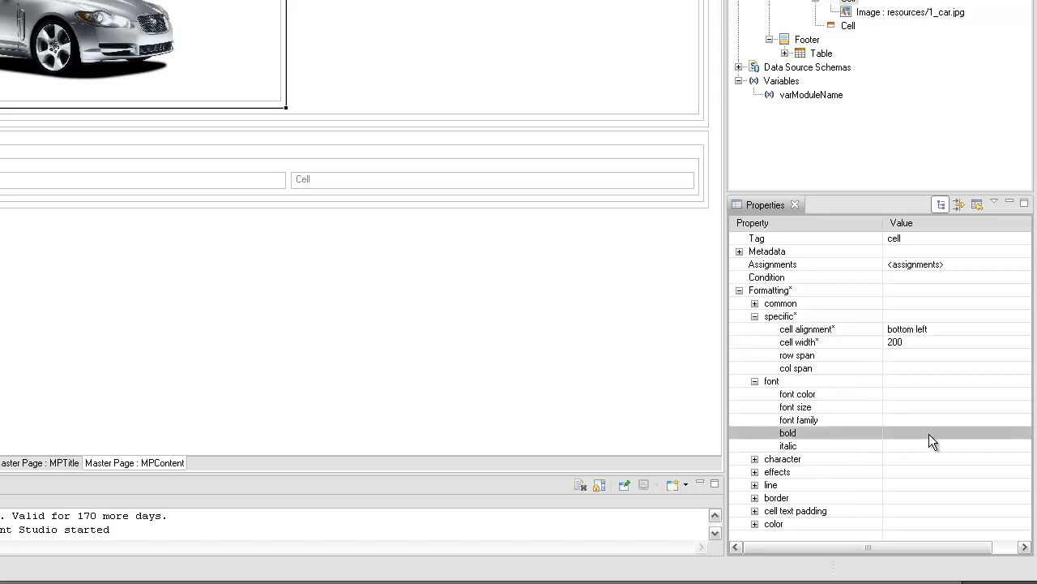
pyautogui.click(1019, 433)
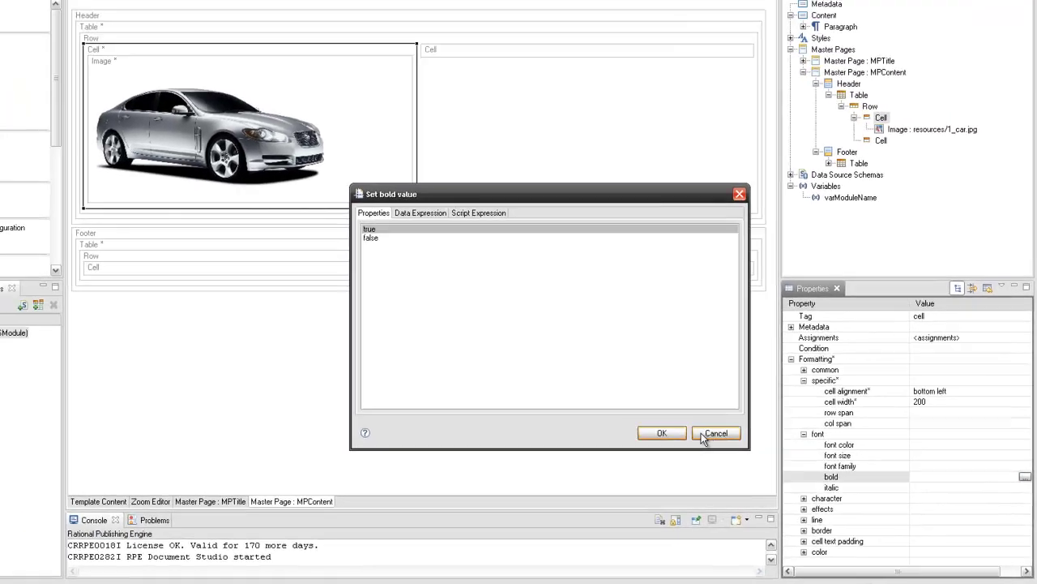
pyautogui.click(587, 383)
# Insert the varModuleName variable into the header table's second cell and set that cell's alignment to bottom right
pyautogui.moveTo(853, 237); pyautogui.dragTo(542, 108)
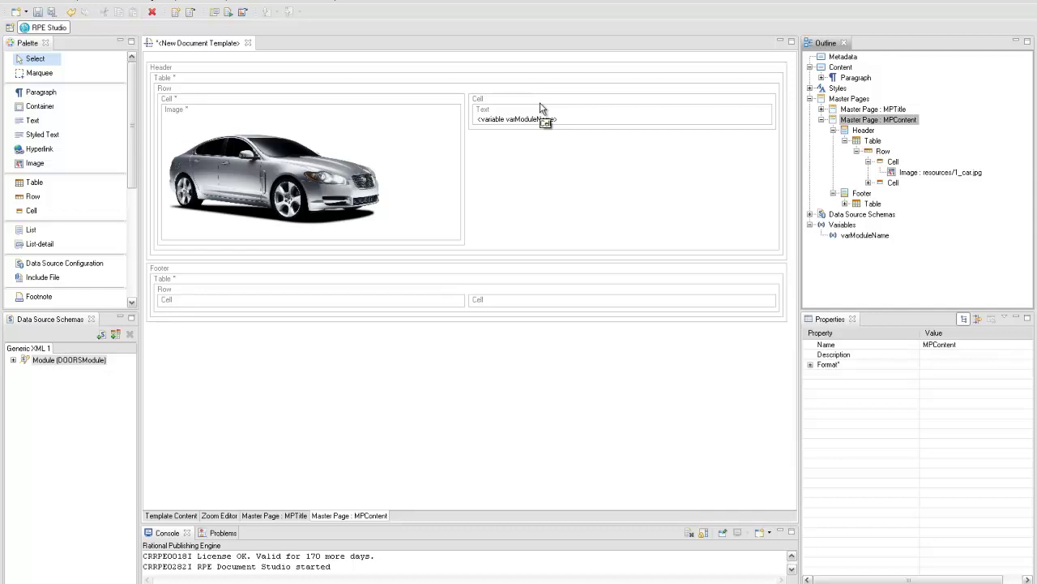
pyautogui.click(540, 108)
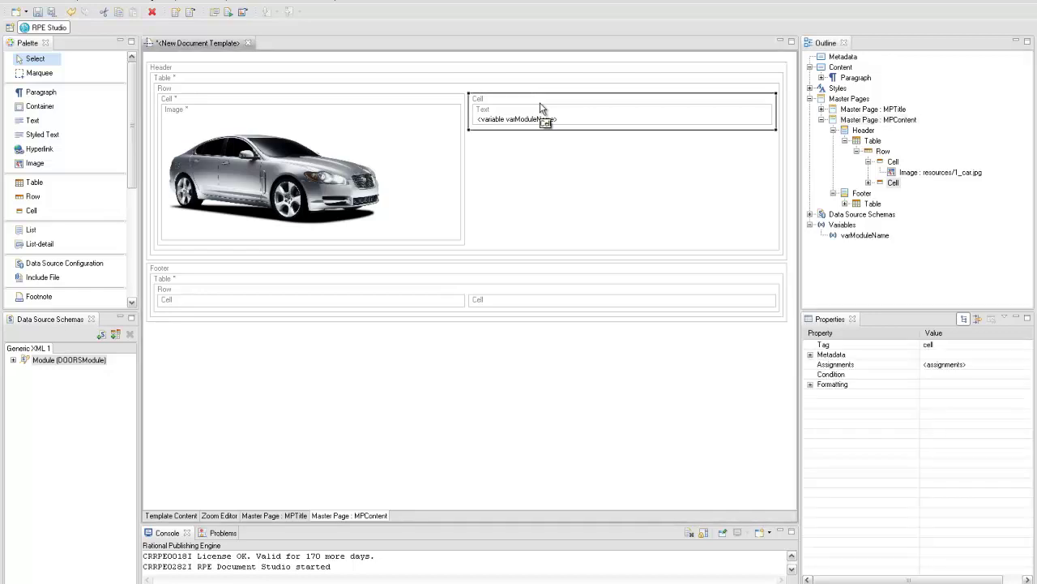
pyautogui.click(810, 385)
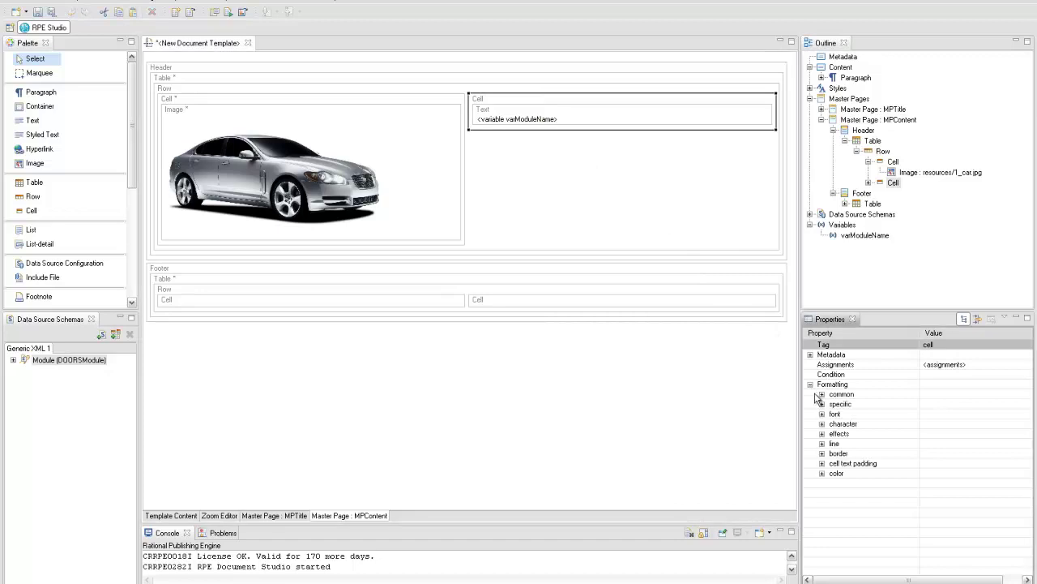
pyautogui.click(822, 404)
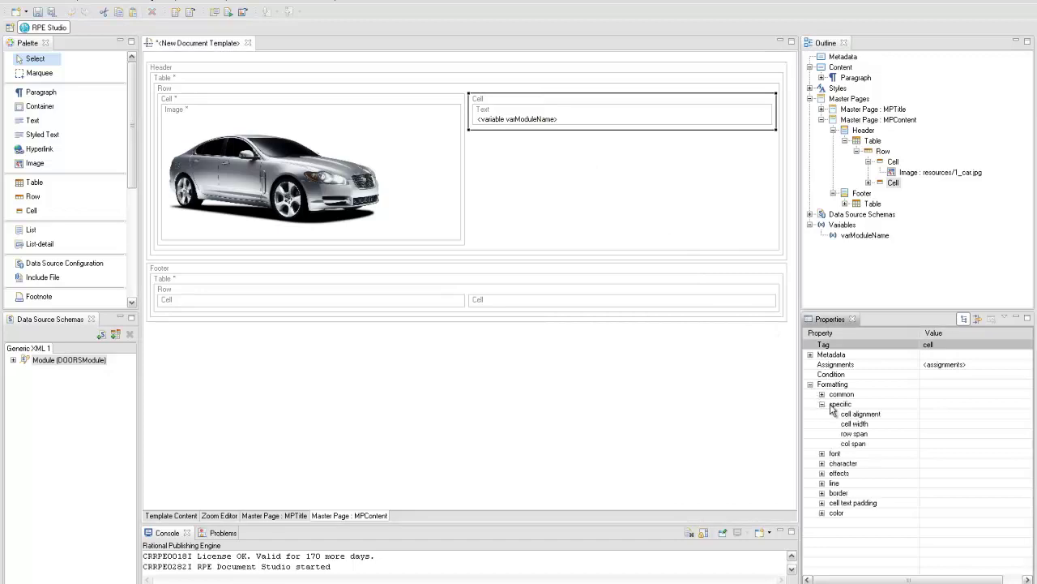
pyautogui.click(954, 414)
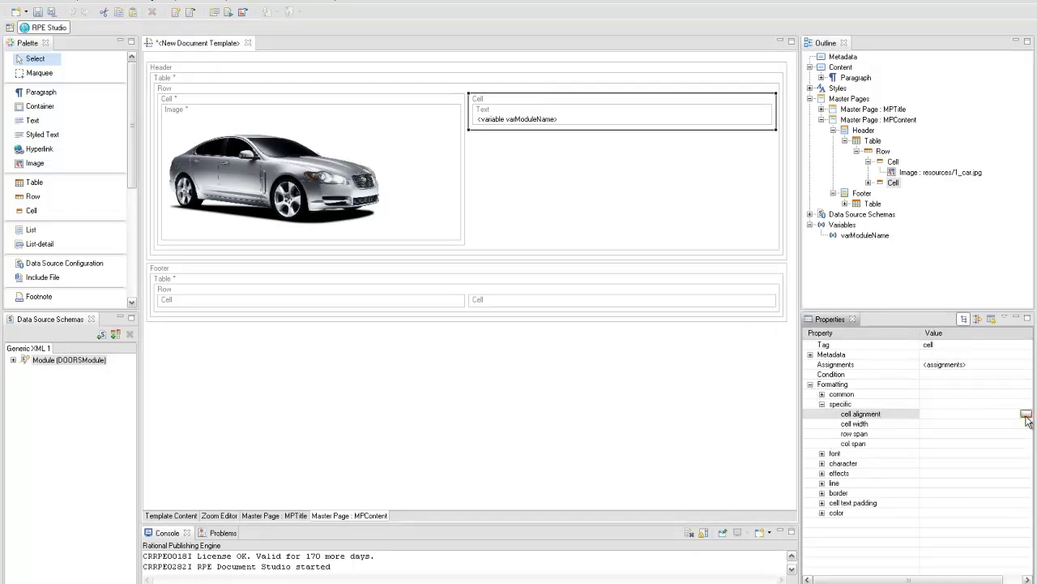
pyautogui.click(1026, 414)
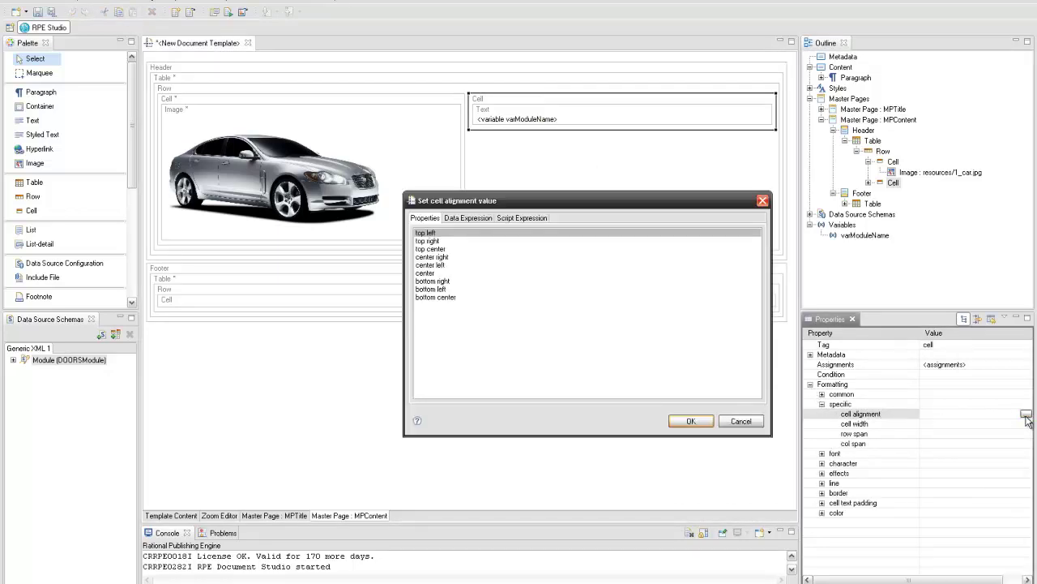
pyautogui.click(469, 281)
pyautogui.click(691, 421)
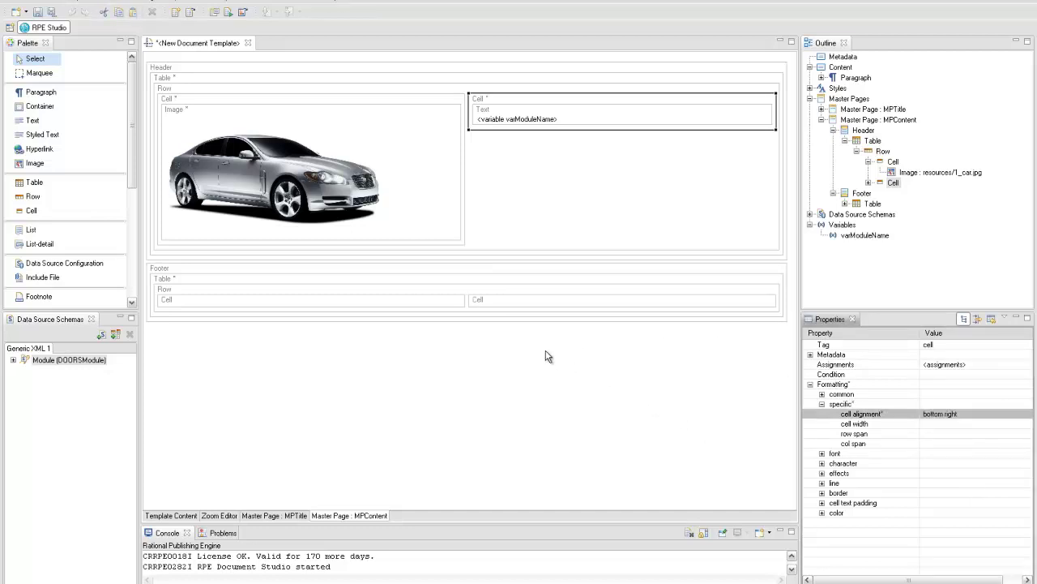
# Insert a page number element in the footer table's second cell and set that cell's alignment to top right
pyautogui.click(129, 201)
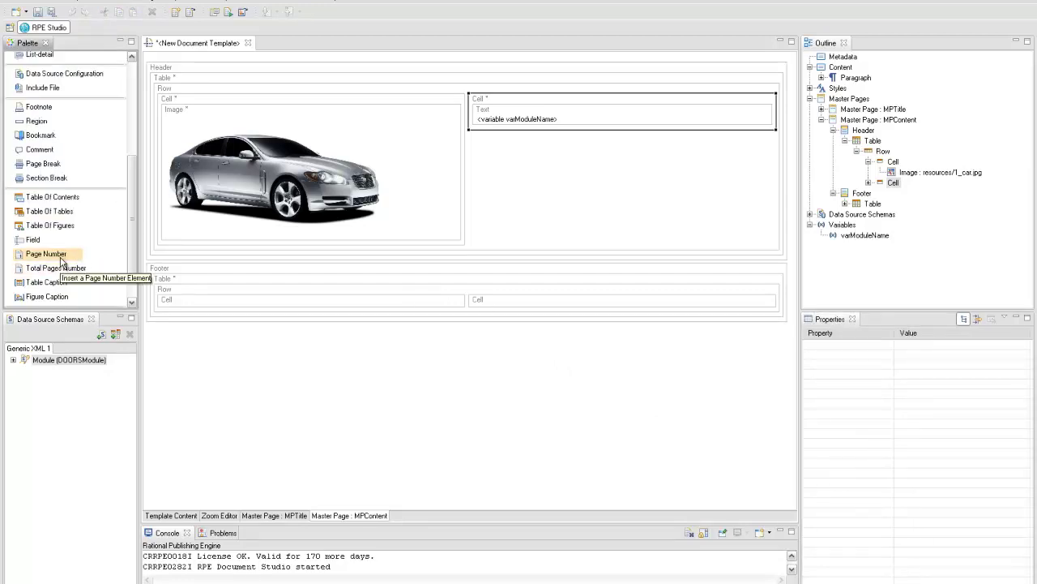
pyautogui.moveTo(60, 259); pyautogui.dragTo(501, 304)
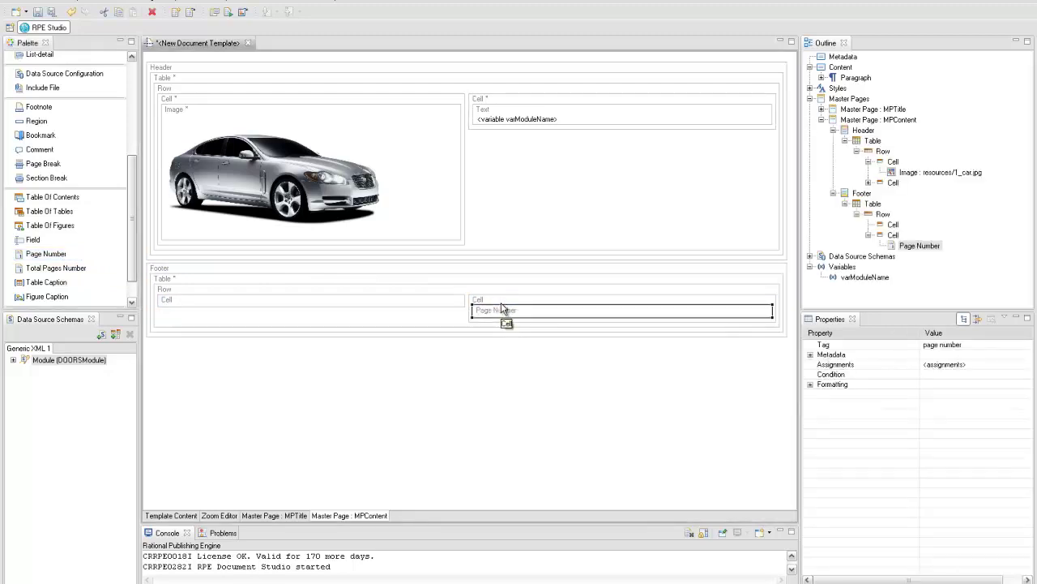
pyautogui.click(811, 385)
pyautogui.click(822, 404)
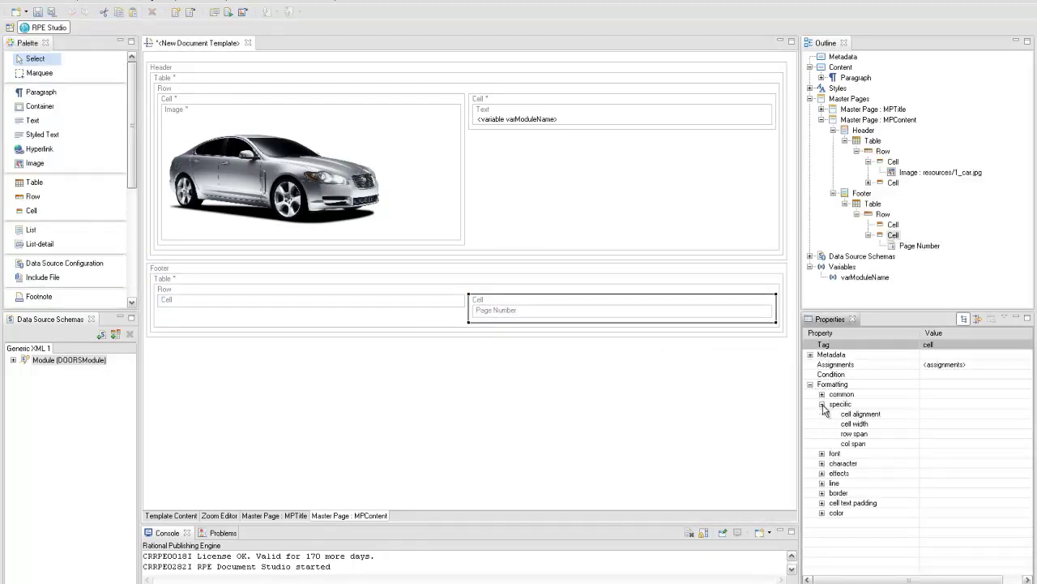
pyautogui.click(943, 414)
pyautogui.click(1026, 414)
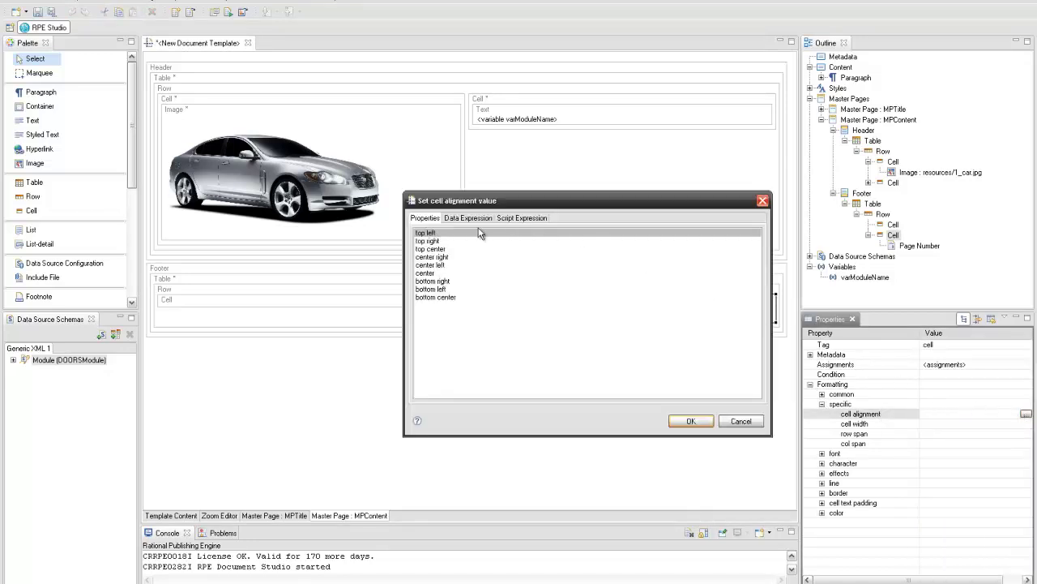
pyautogui.click(437, 241)
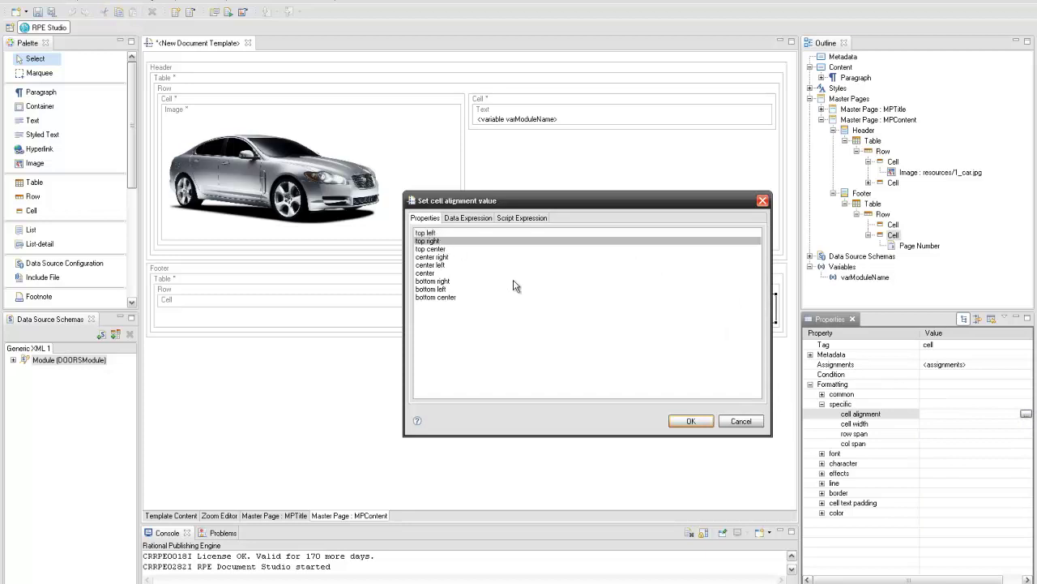
pyautogui.click(687, 420)
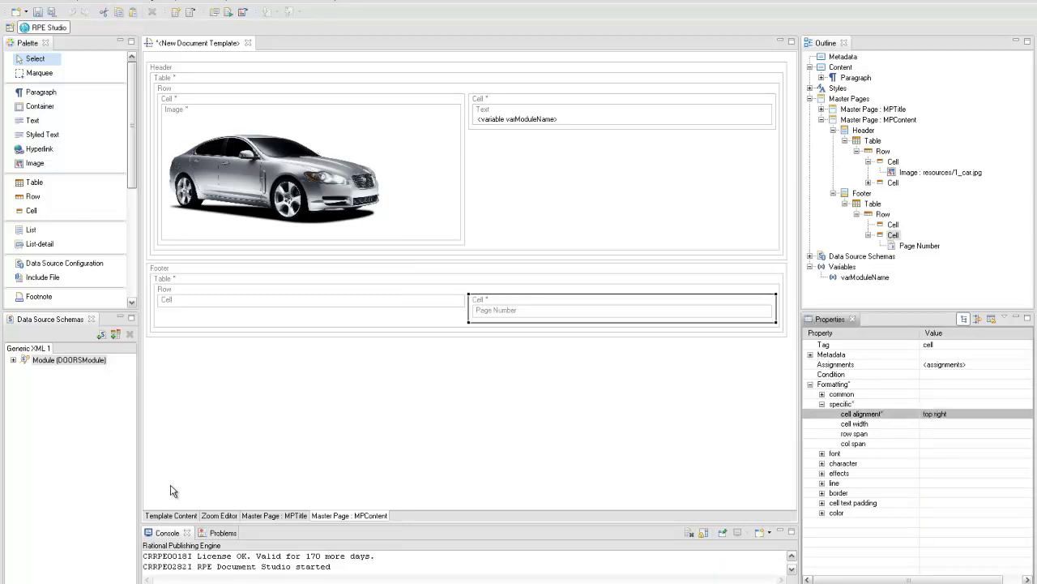
# Return to the main template content and save the document template on the Desktop as template
pyautogui.click(169, 516)
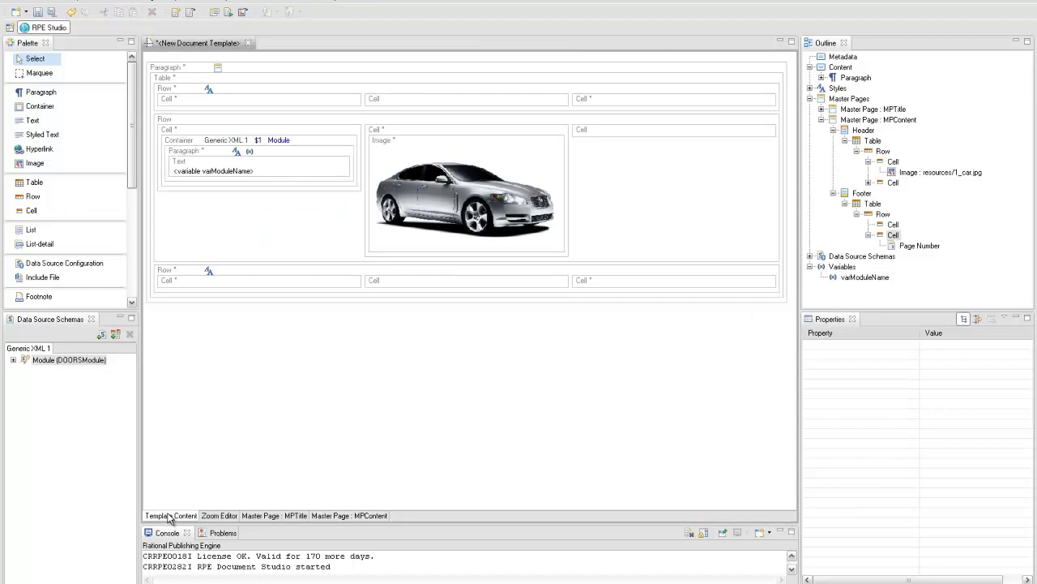
pyautogui.click(42, 16)
pyautogui.write('template')
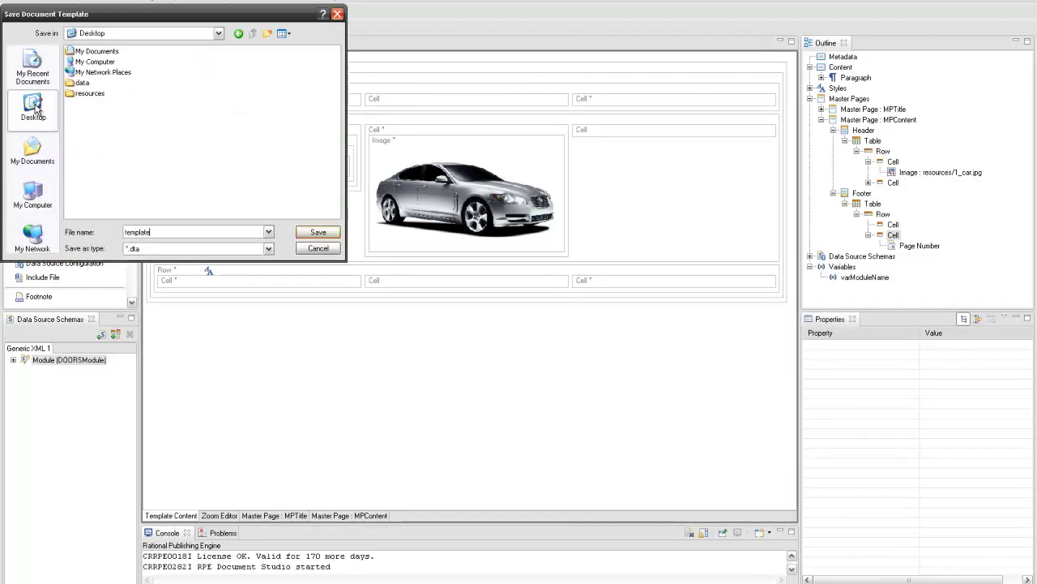
pyautogui.click(302, 233)
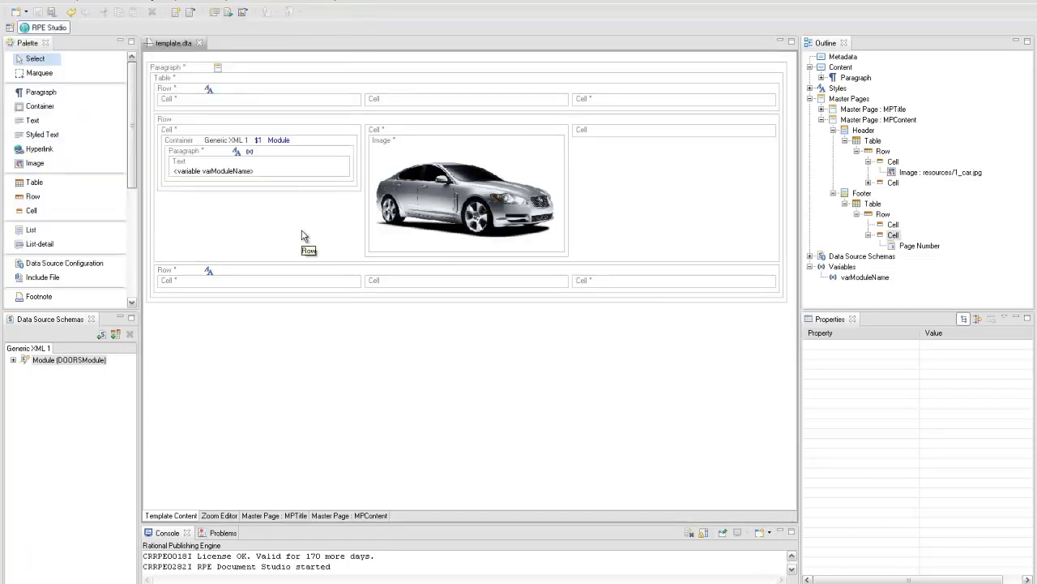
# Switch to the RPE Launcher perspective and configure the Generic XML 1 data source with sourceRequirements.xml from the Desktop's data folder
pyautogui.click(229, 15)
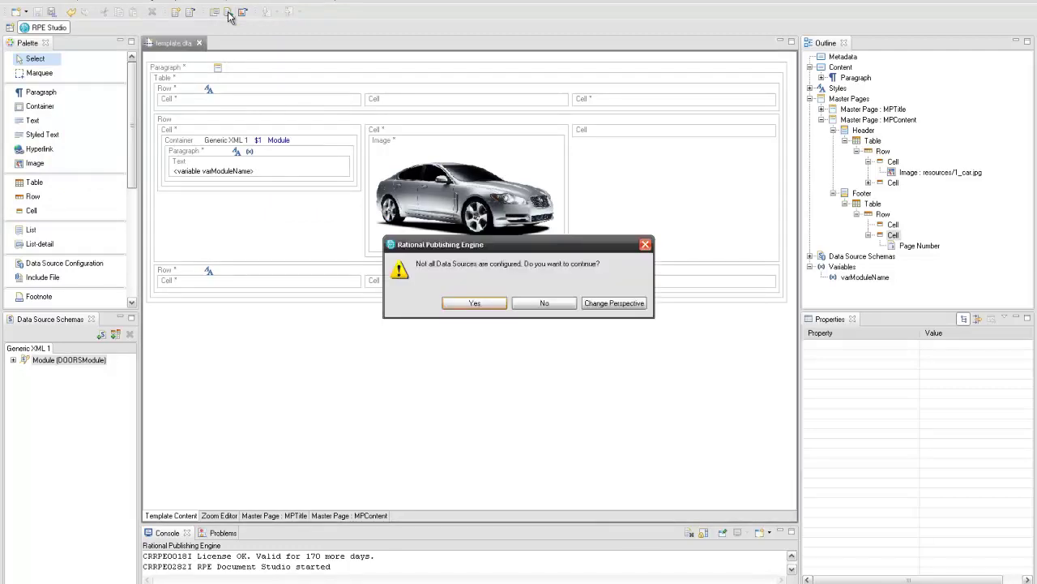
pyautogui.click(594, 304)
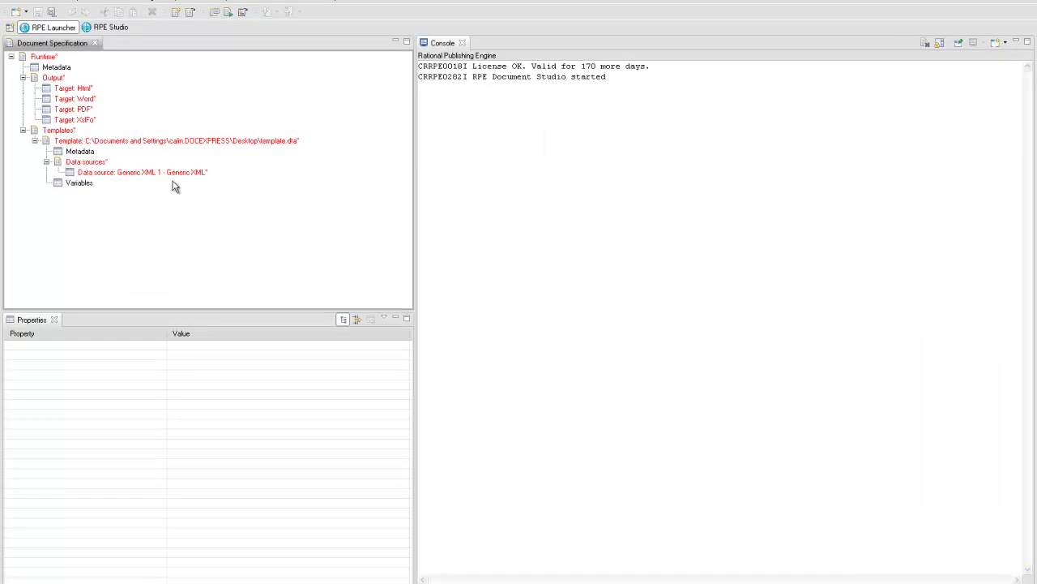
pyautogui.rightClick(164, 172)
pyautogui.click(174, 181)
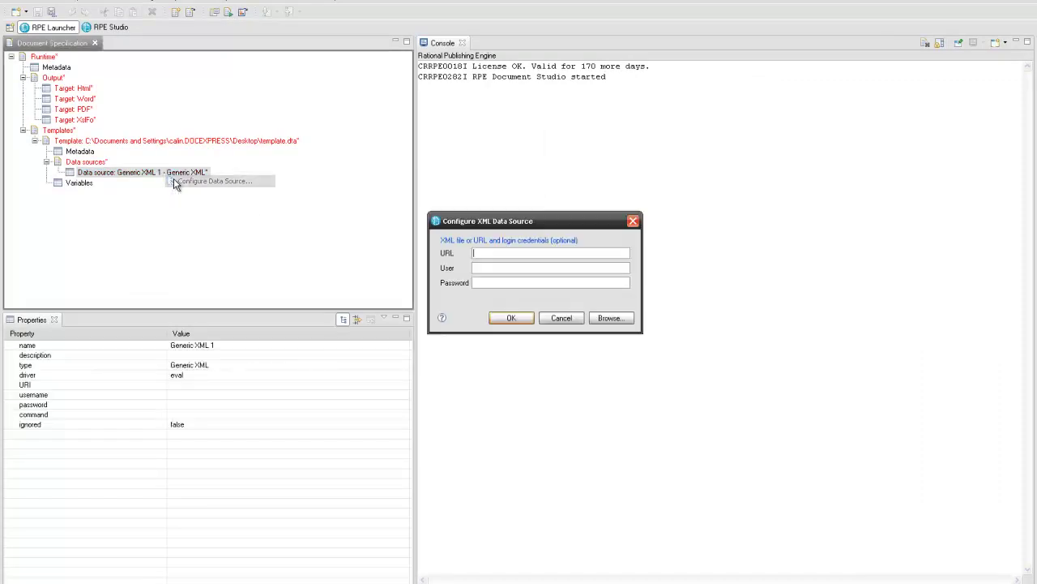
pyautogui.click(608, 318)
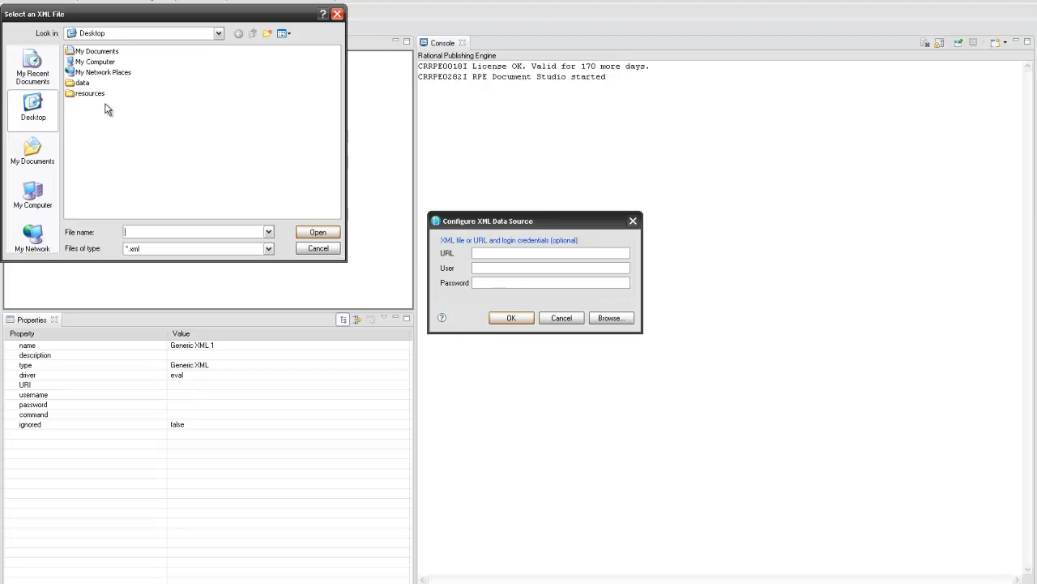
pyautogui.doubleClick(81, 84)
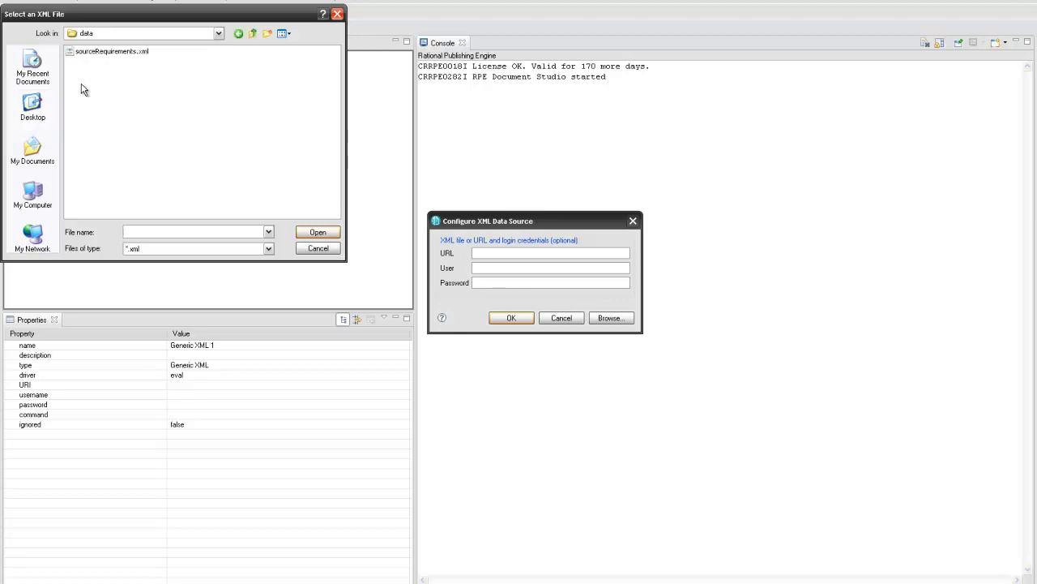
pyautogui.click(89, 51)
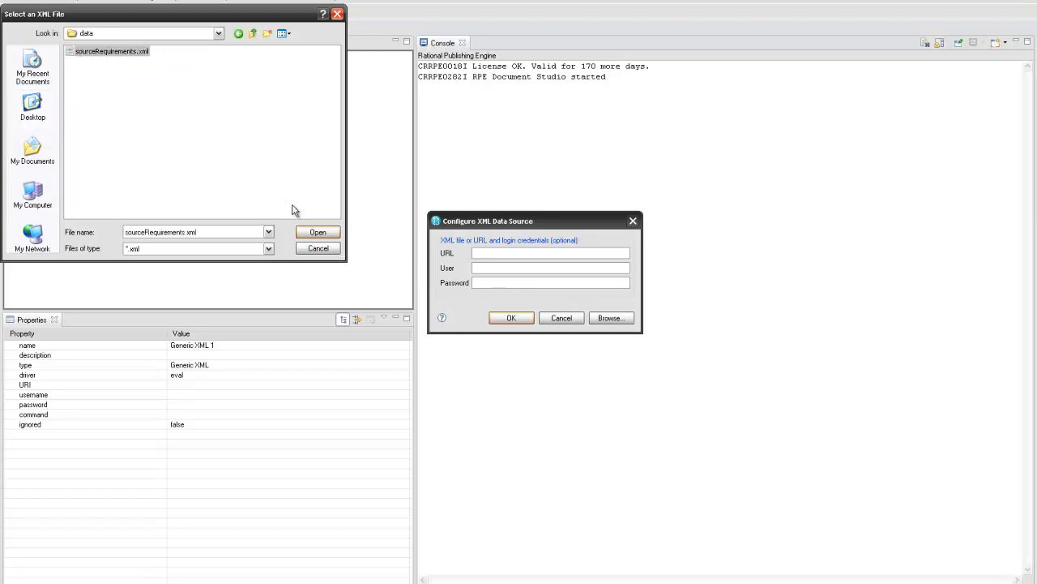
pyautogui.click(318, 232)
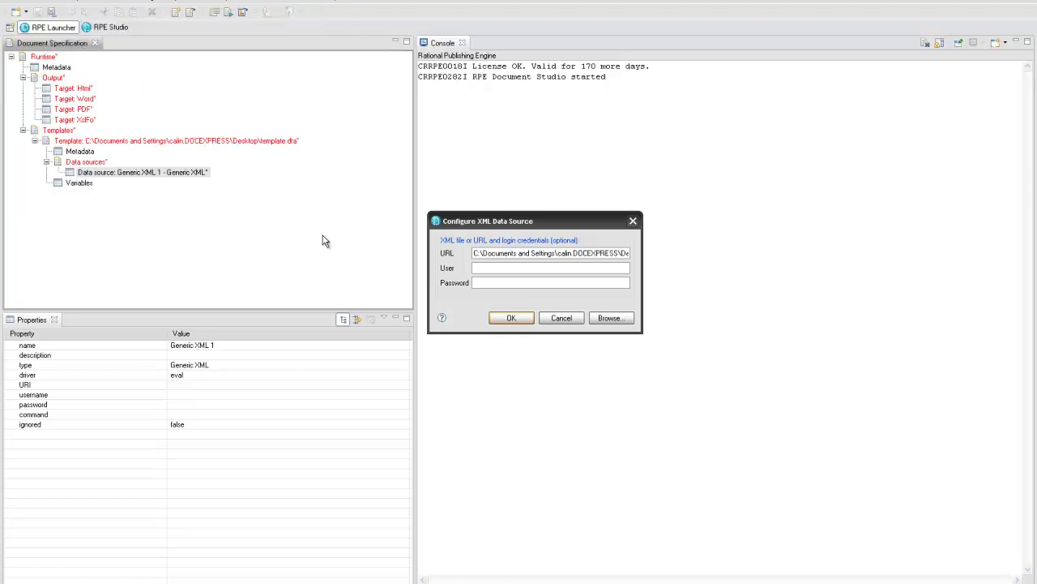
pyautogui.click(509, 321)
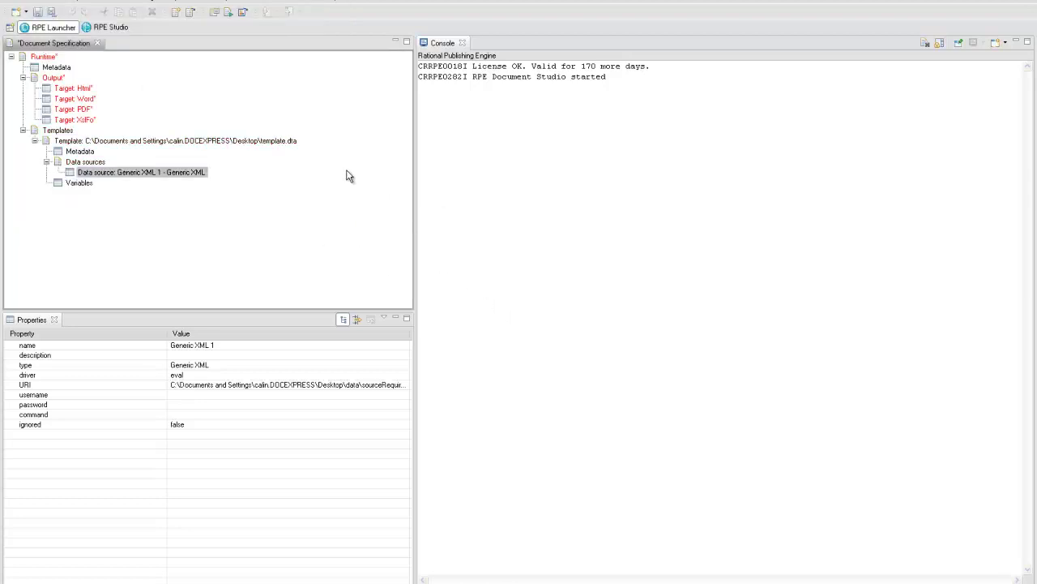
# Publish the document, review the title page in the generated Word output, and close the results
pyautogui.click(228, 13)
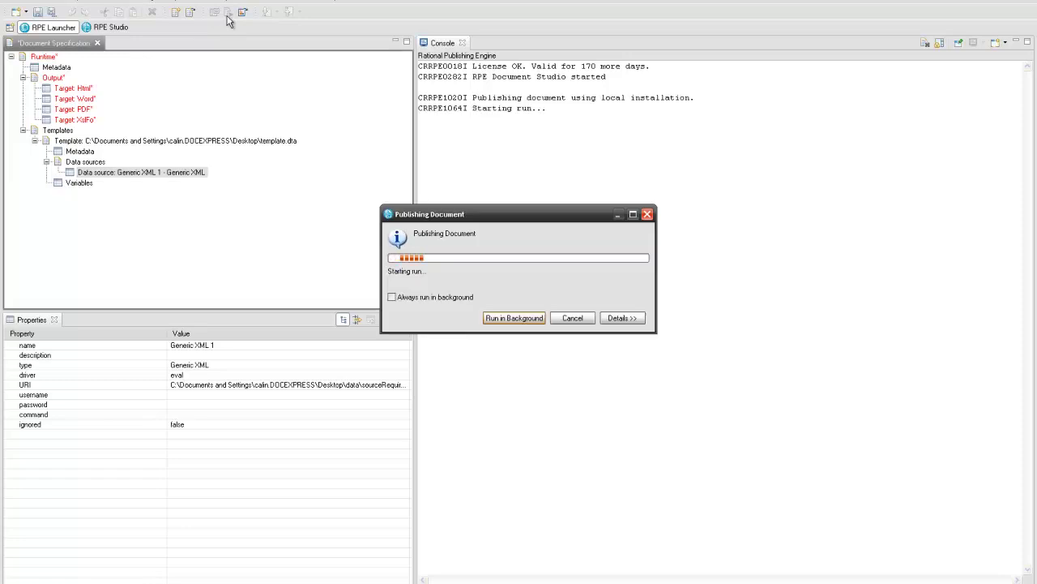
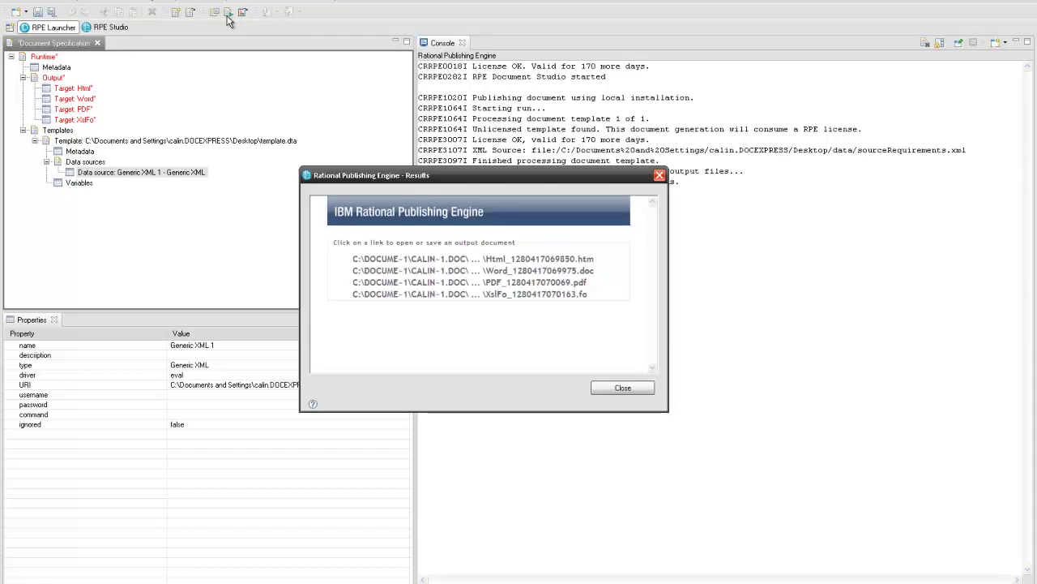
pyautogui.click(356, 270)
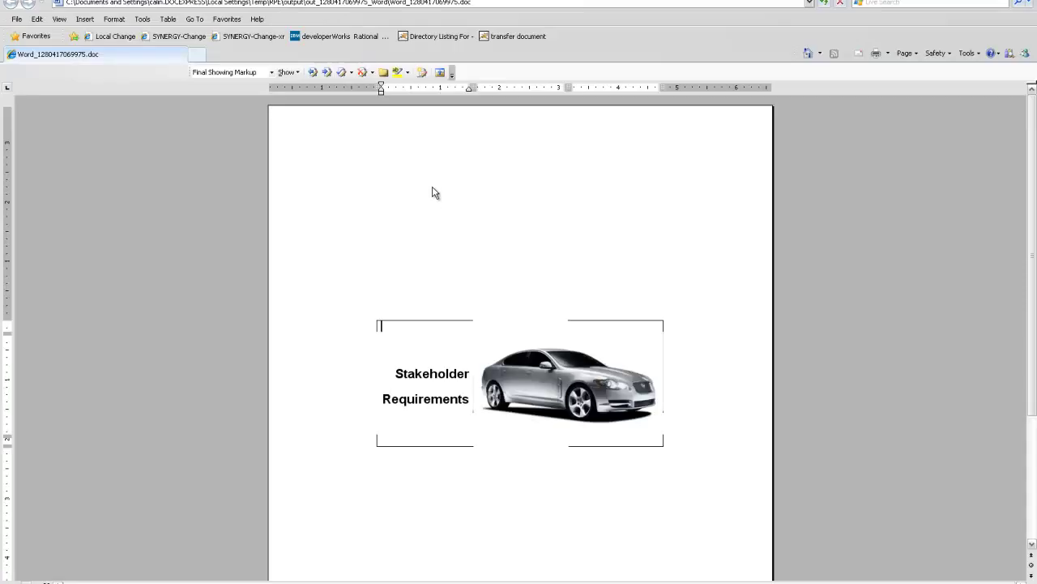
pyautogui.scroll(-5, 432, 194)
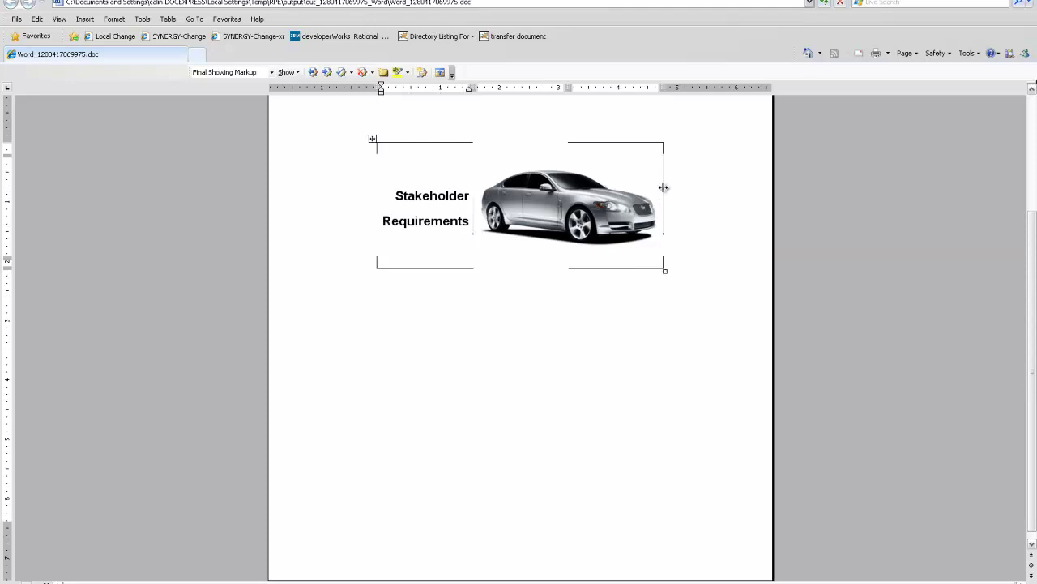
pyautogui.click(626, 215)
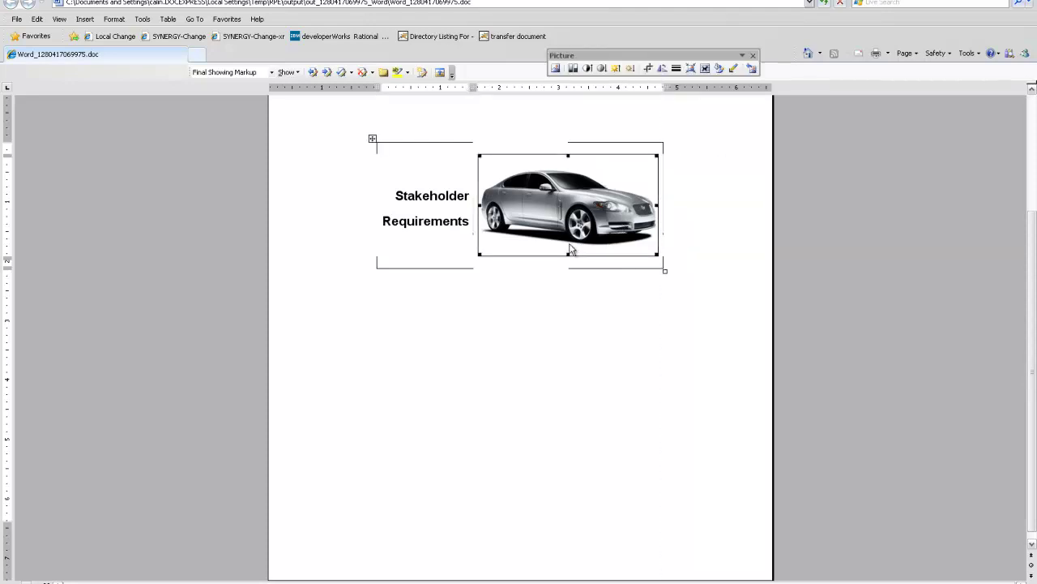
pyautogui.click(419, 226)
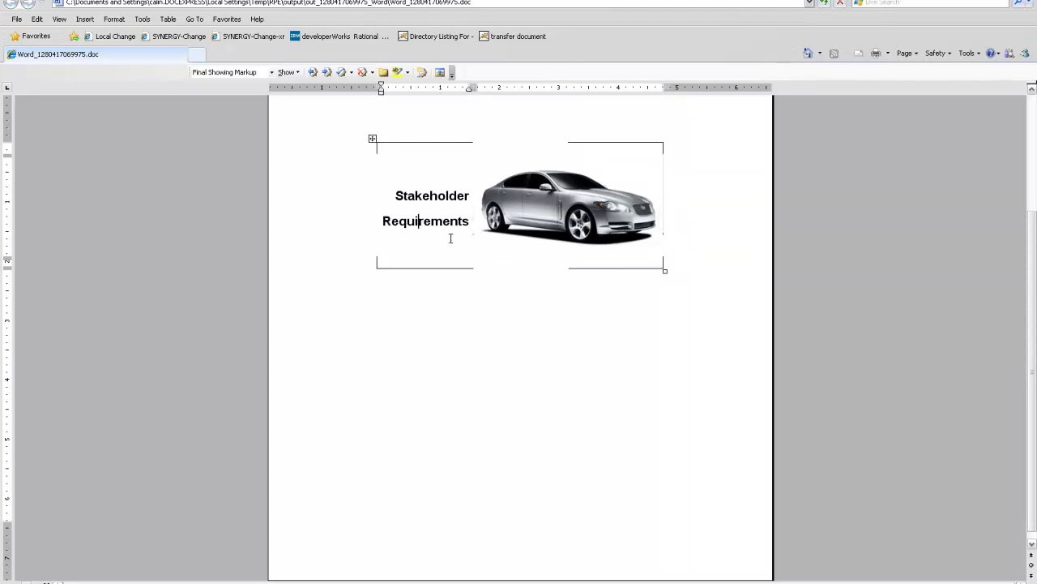
pyautogui.scroll(-1, 442, 293)
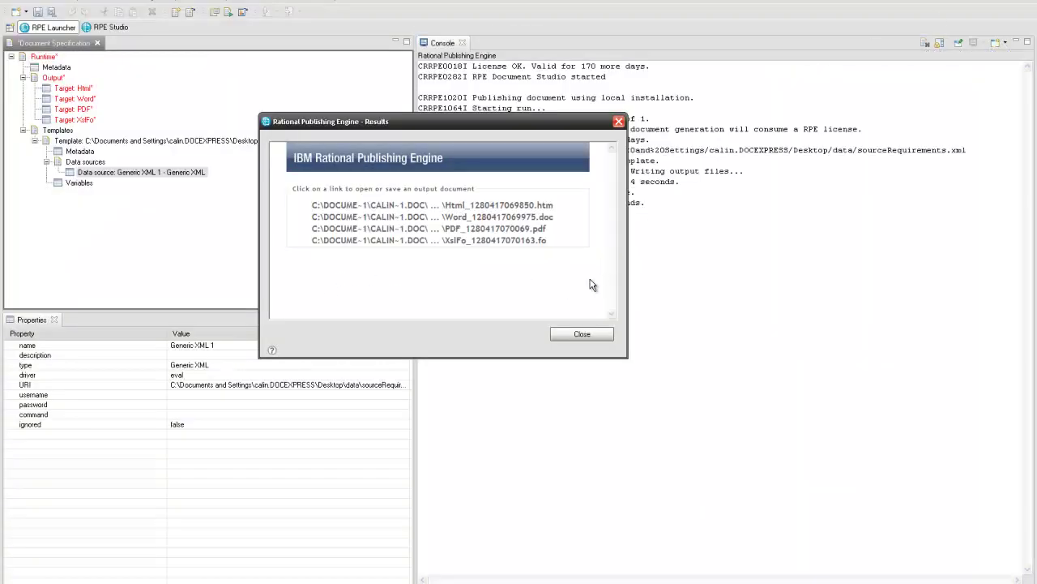
pyautogui.click(565, 336)
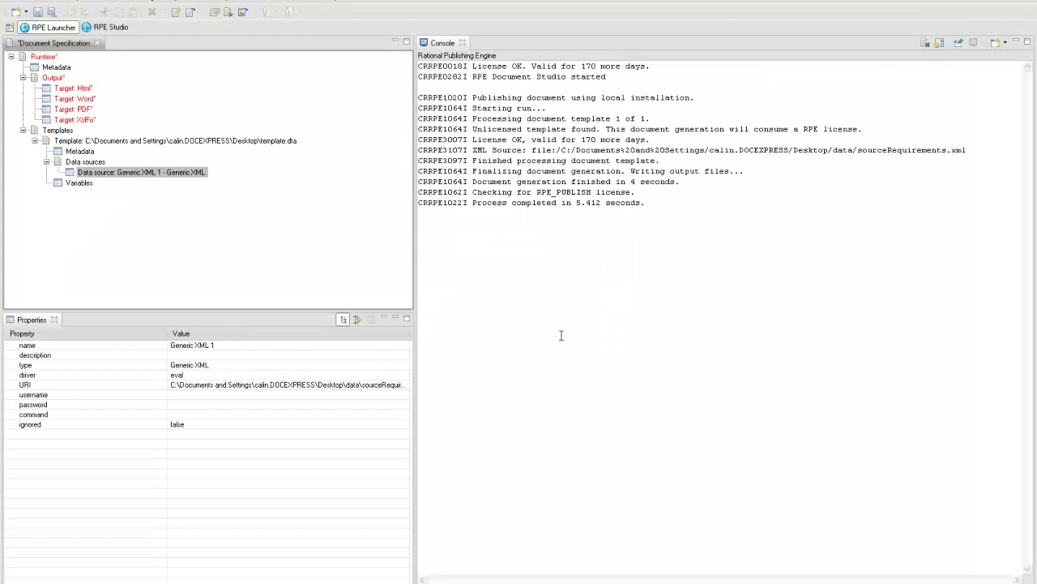
# Return to the RPE Studio perspective and start a new style named StyleCellPadding that includes the cell properties
pyautogui.click(111, 27)
pyautogui.click(172, 7)
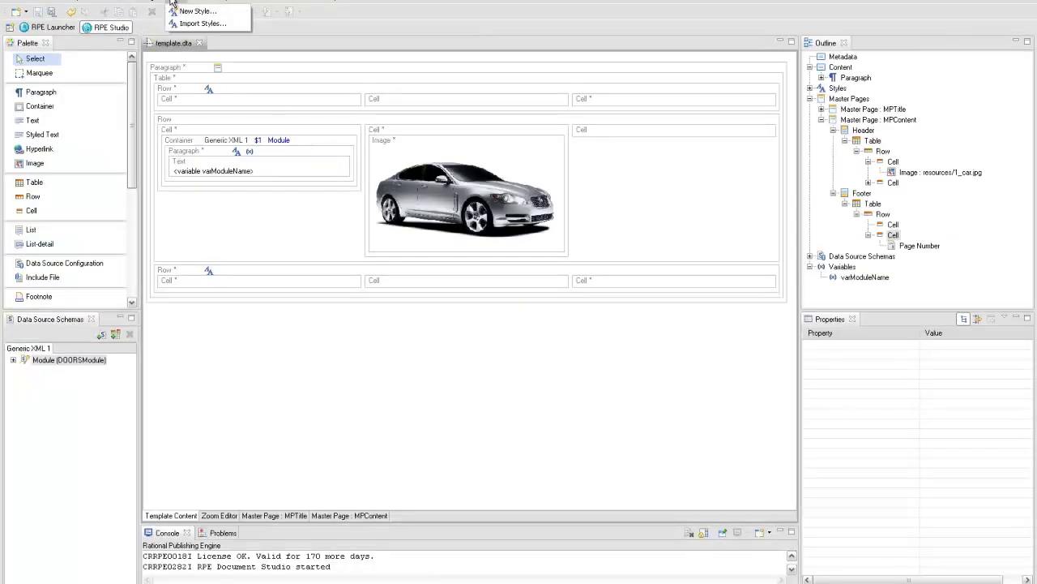
pyautogui.click(197, 11)
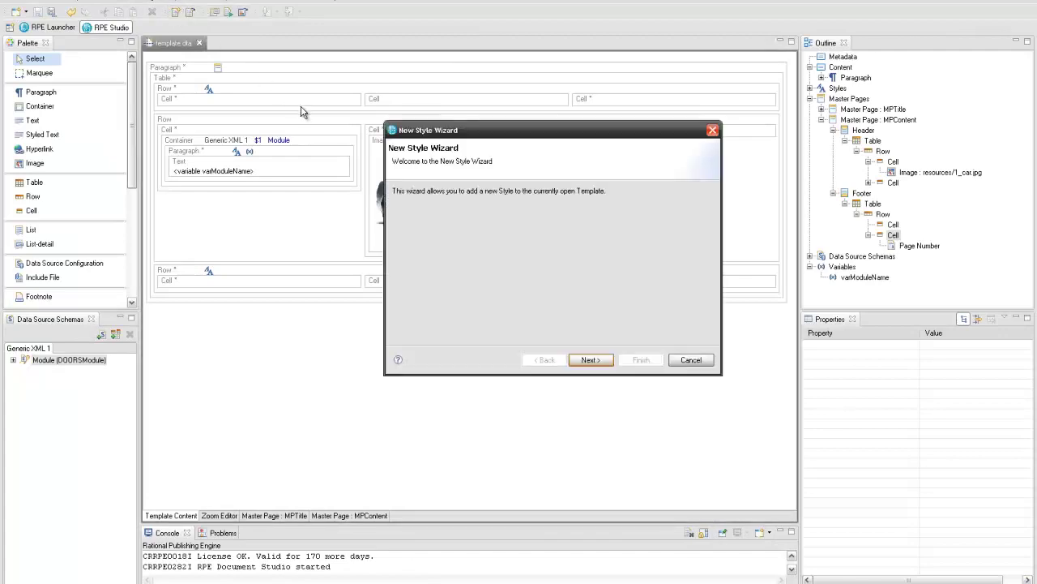
pyautogui.click(587, 361)
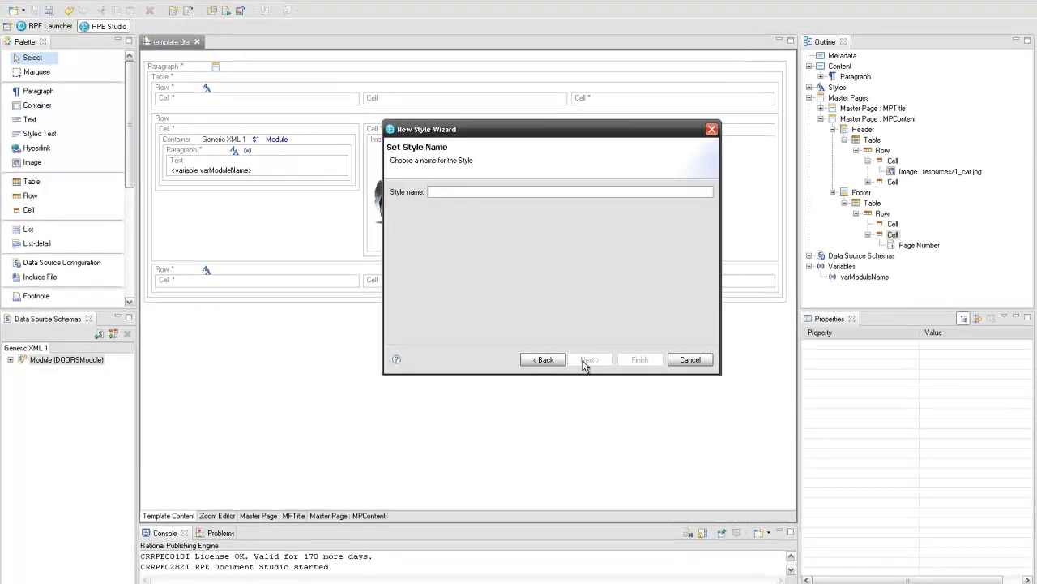
pyautogui.write('StyleCel')
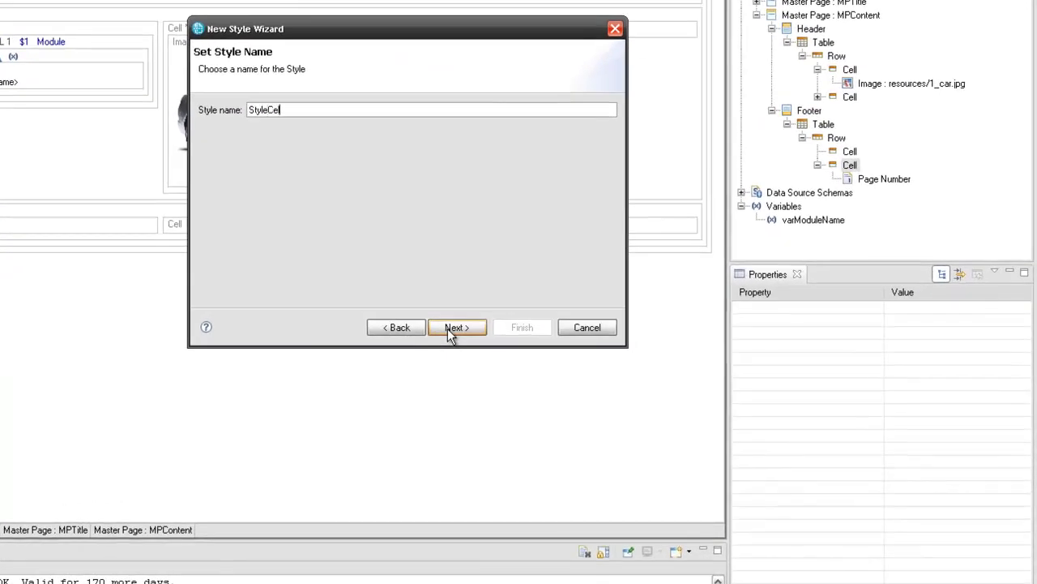
pyautogui.write('lPadding')
pyautogui.click(451, 327)
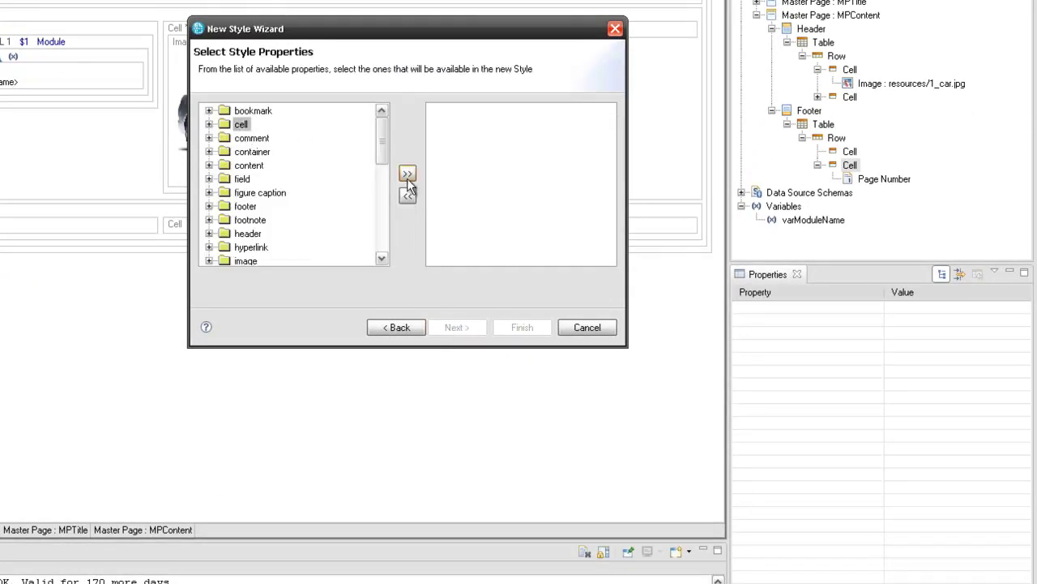
pyautogui.click(407, 175)
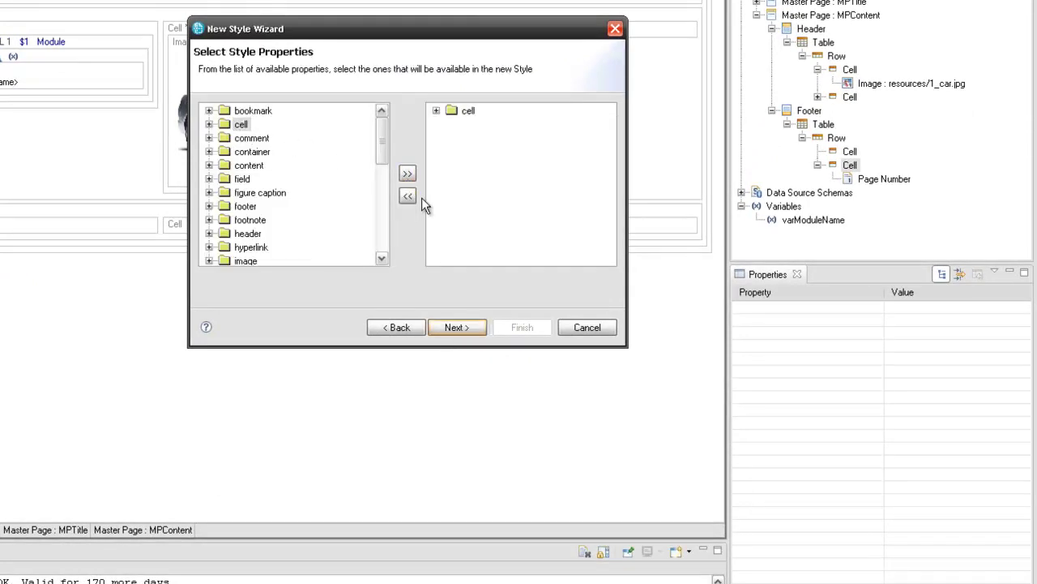
pyautogui.click(459, 329)
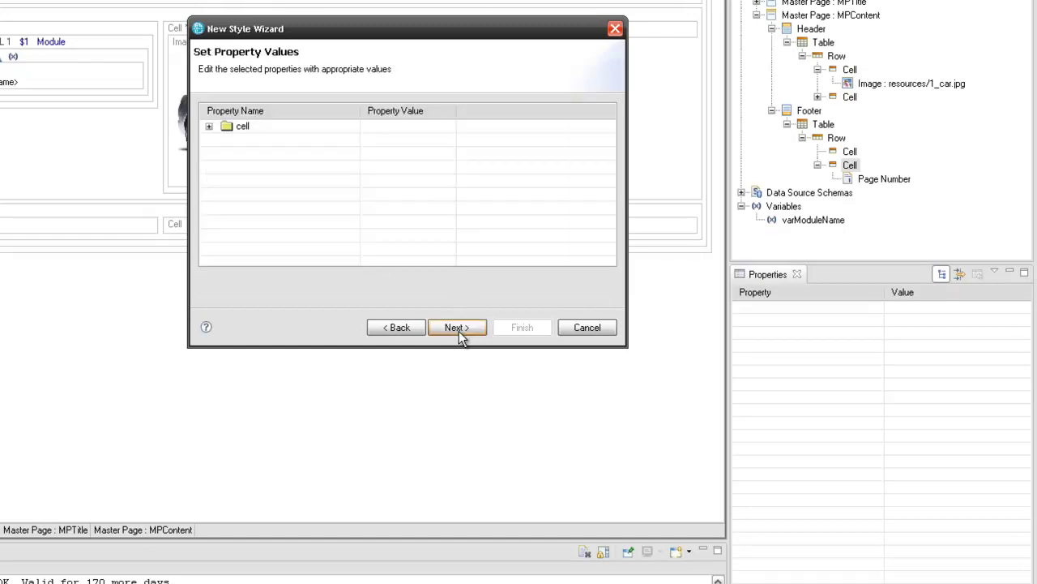
# Set all cell text paddings to 3 in the new style and finish creating it
pyautogui.click(209, 126)
pyautogui.click(224, 153)
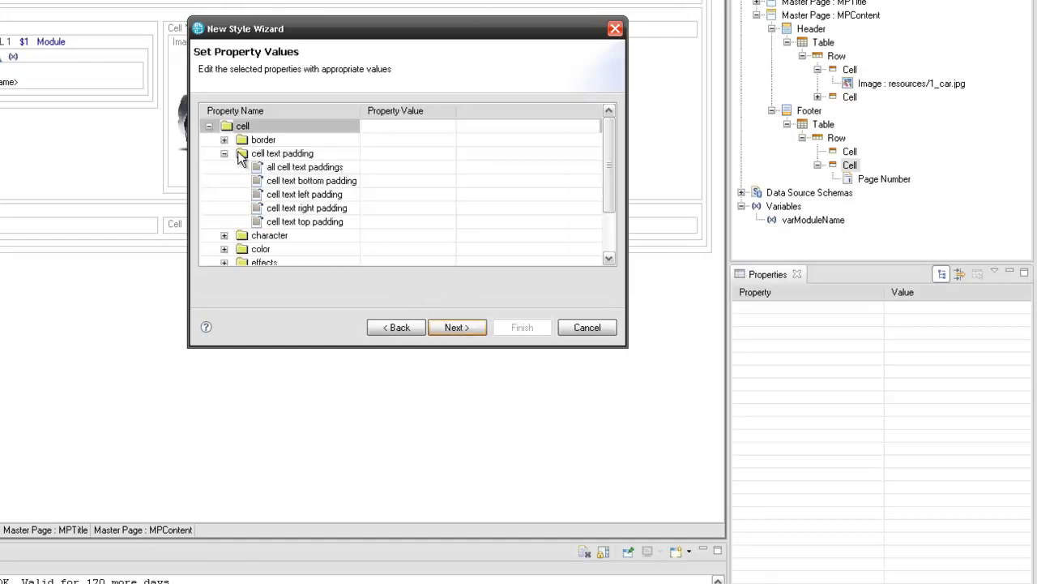
pyautogui.click(399, 166)
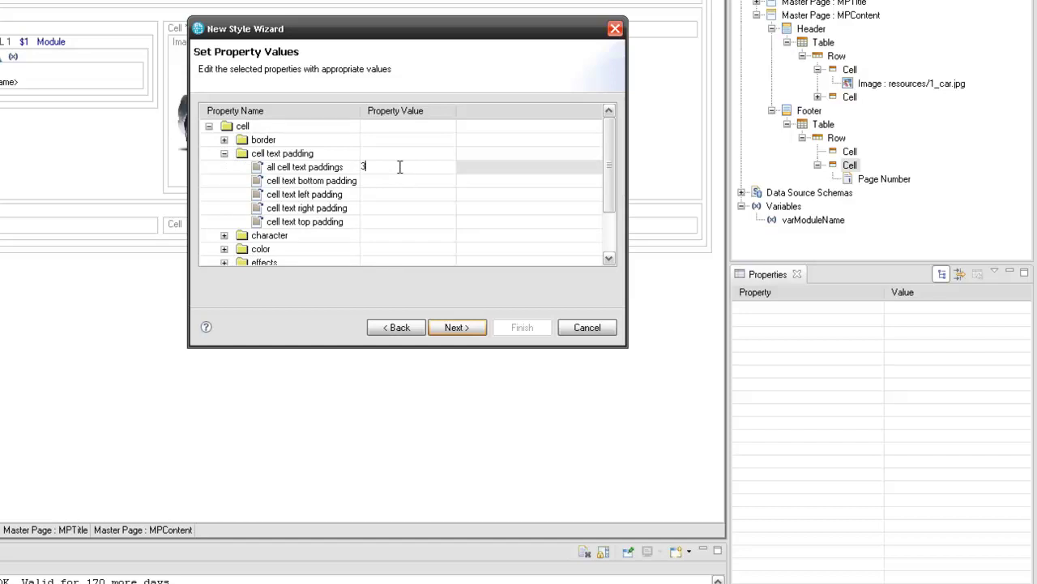
pyautogui.press('Return')
pyautogui.click(462, 327)
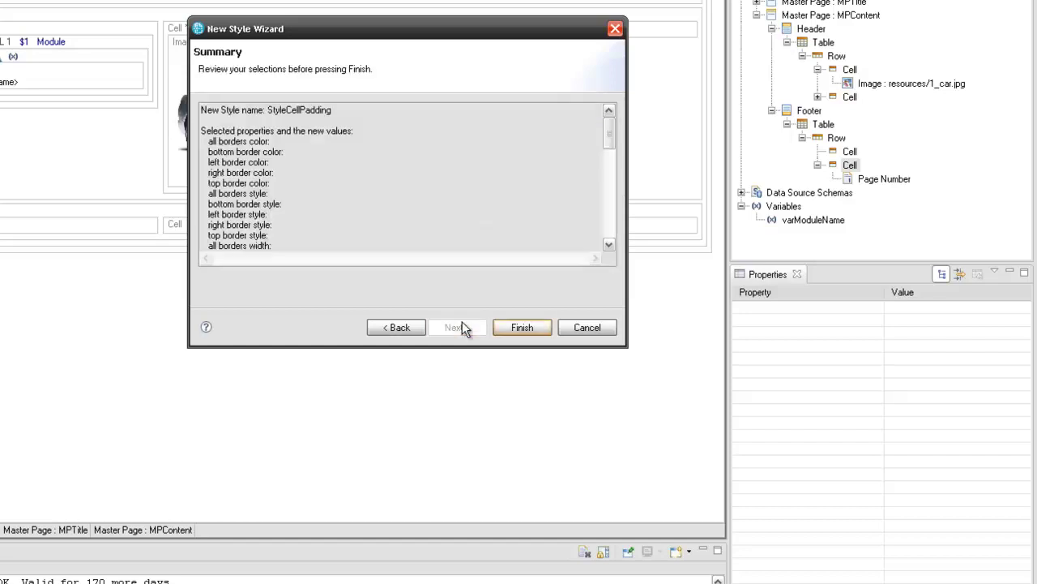
pyautogui.click(512, 327)
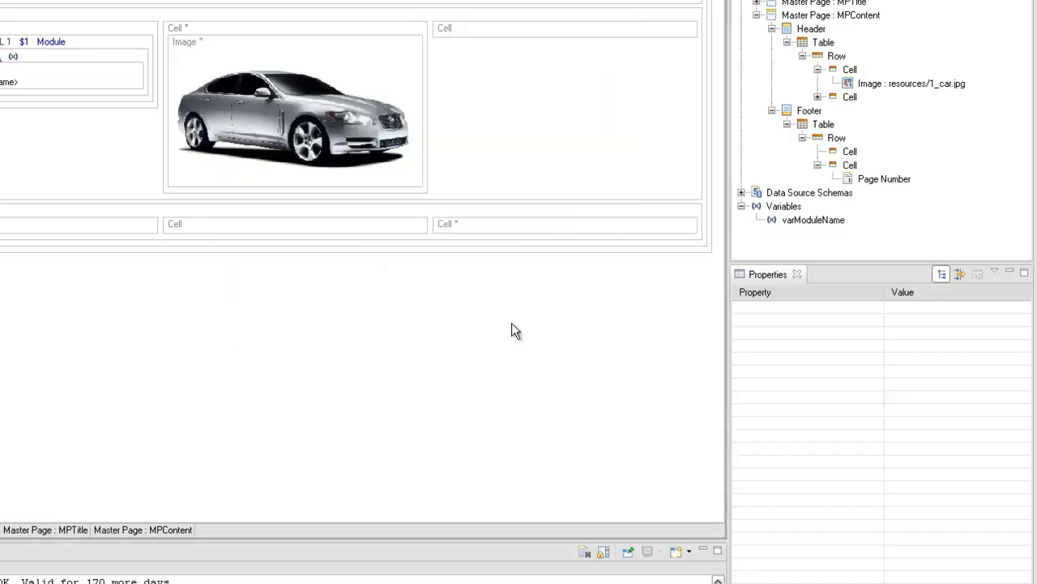
# Apply the StyleCellPadding style to the header cell holding the varModuleName text in the MPContent master page
pyautogui.click(152, 530)
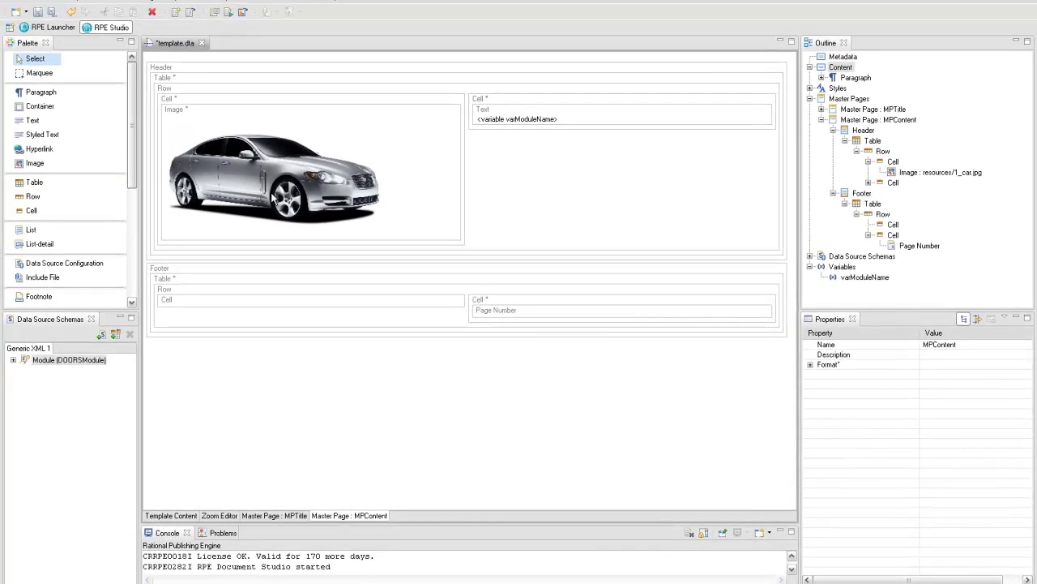
pyautogui.rightClick(487, 103)
pyautogui.moveTo(510, 146)
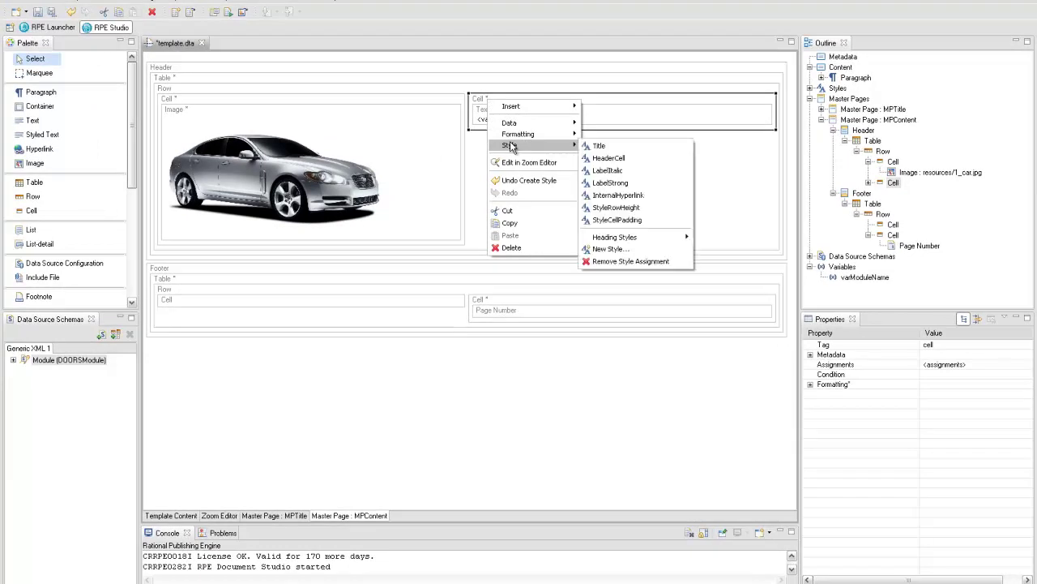
pyautogui.click(608, 220)
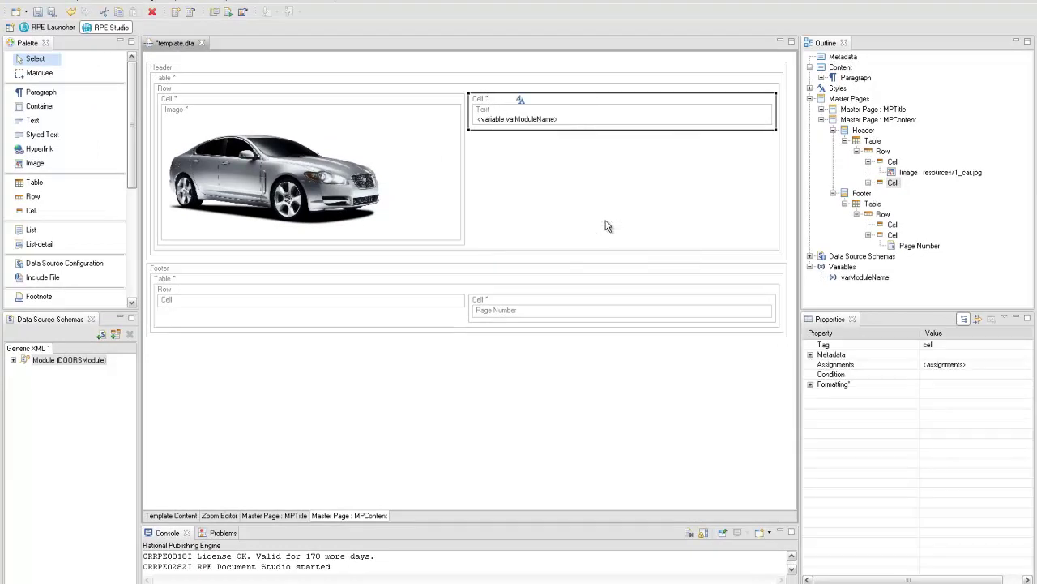
# Set the style name of the footer's page number cell to StyleCellPadding
pyautogui.click(510, 306)
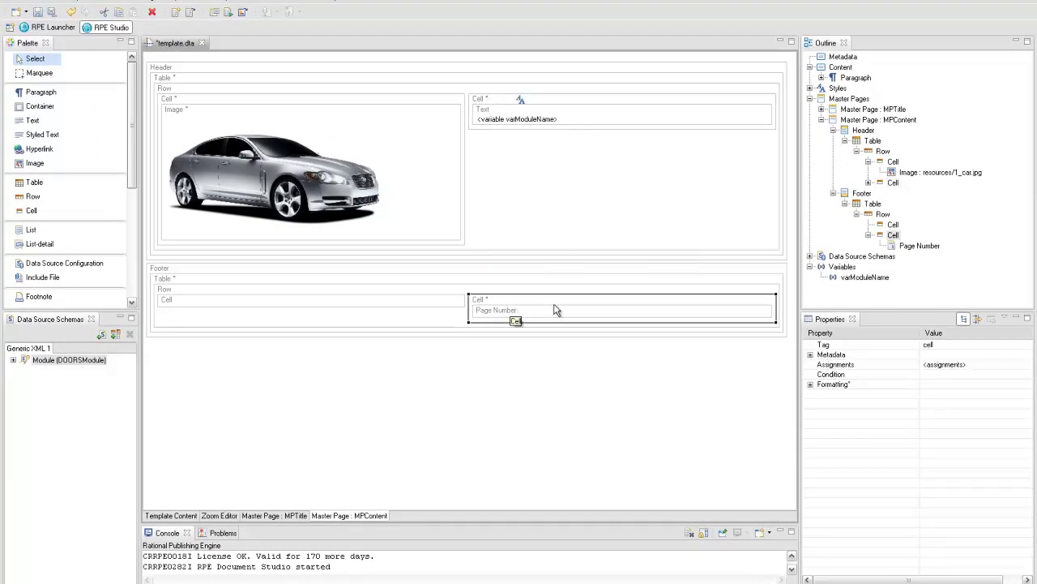
pyautogui.click(811, 386)
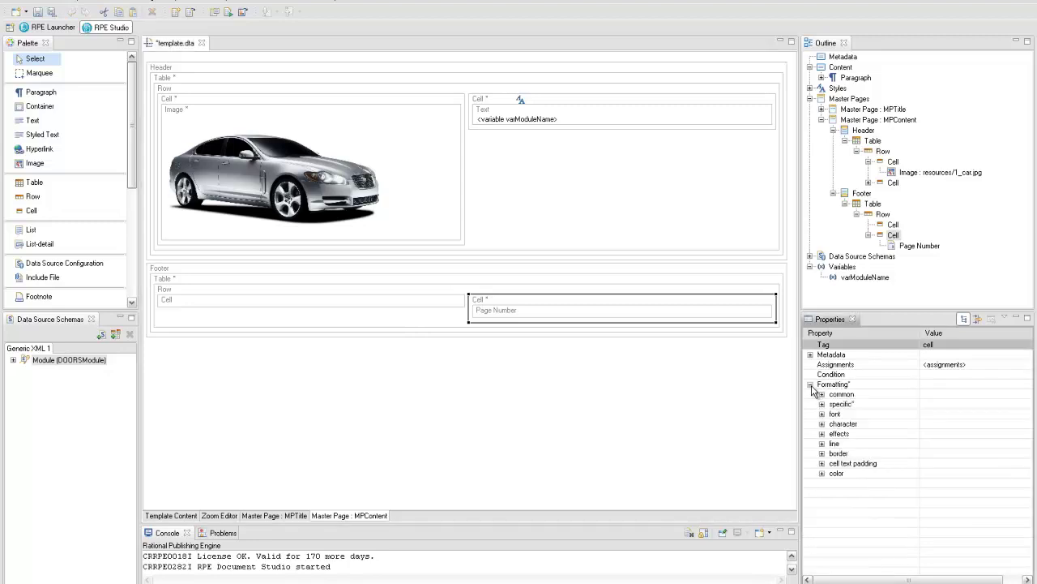
pyautogui.click(822, 394)
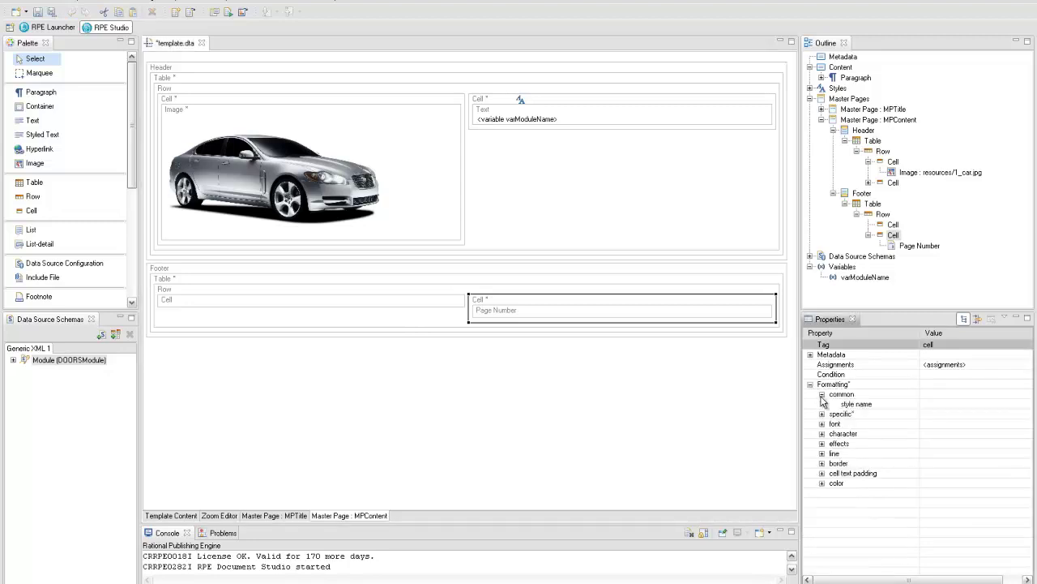
pyautogui.click(983, 403)
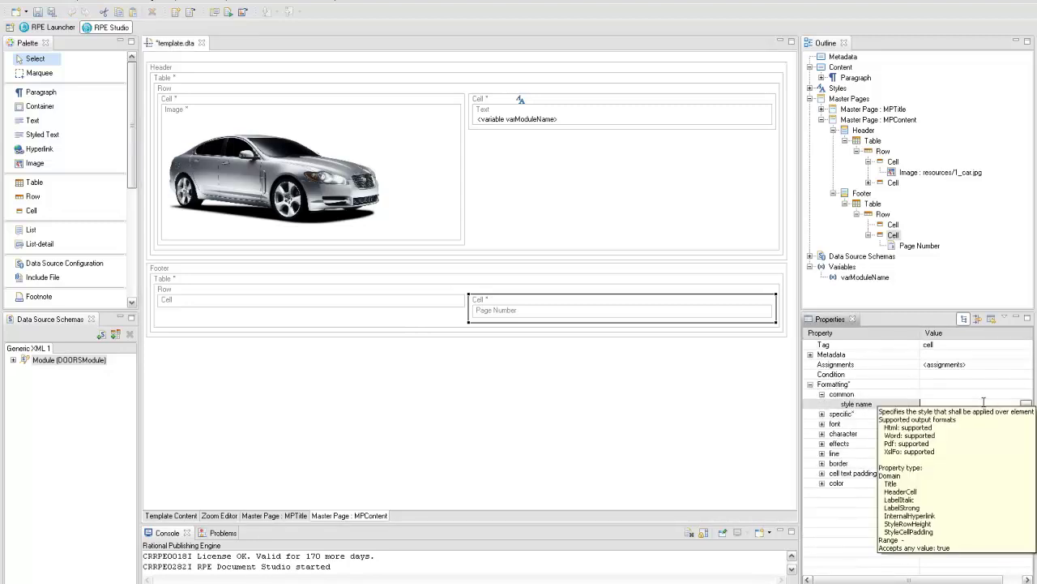
pyautogui.click(1026, 404)
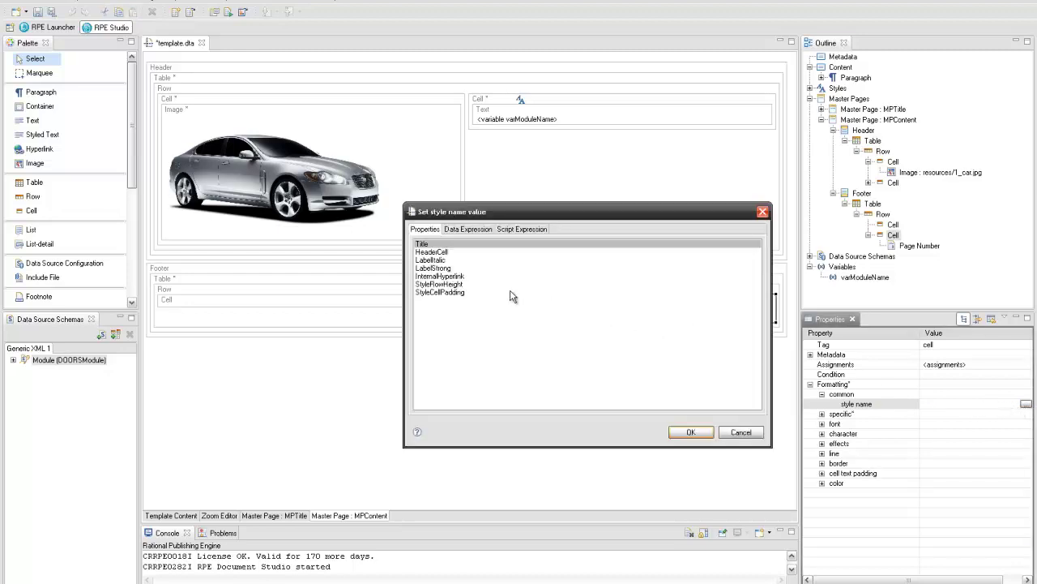
pyautogui.click(487, 292)
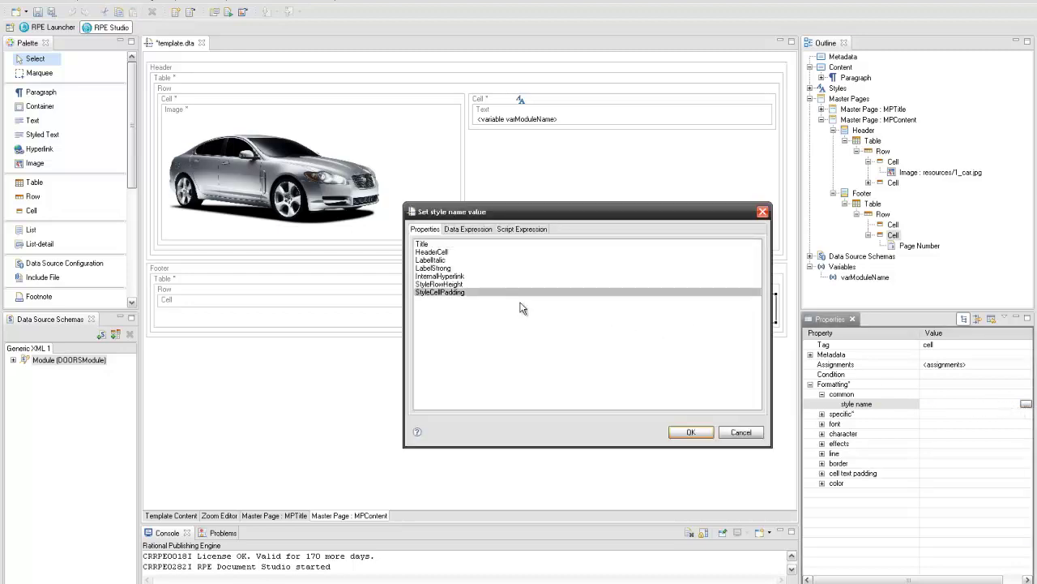
pyautogui.click(687, 431)
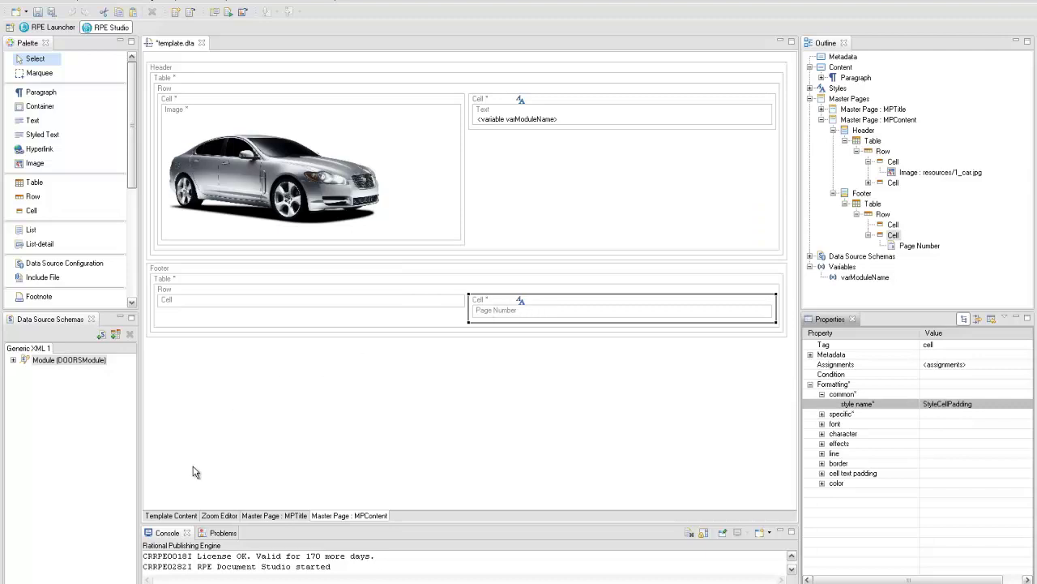
# Insert a table of contents below the title paragraph in the template content and assign a master page to it
pyautogui.click(180, 516)
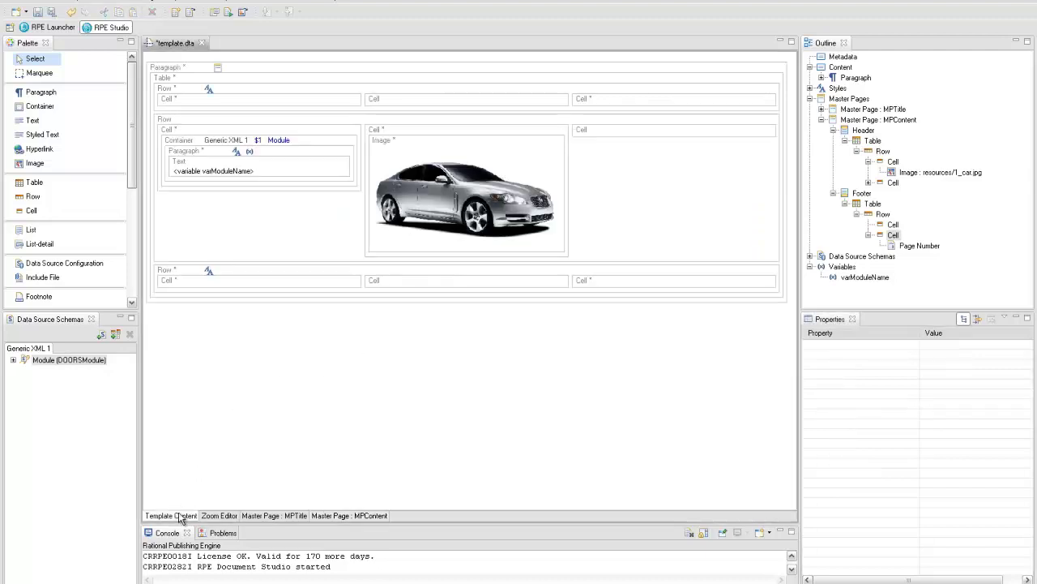
pyautogui.rightClick(176, 336)
pyautogui.moveTo(179, 341)
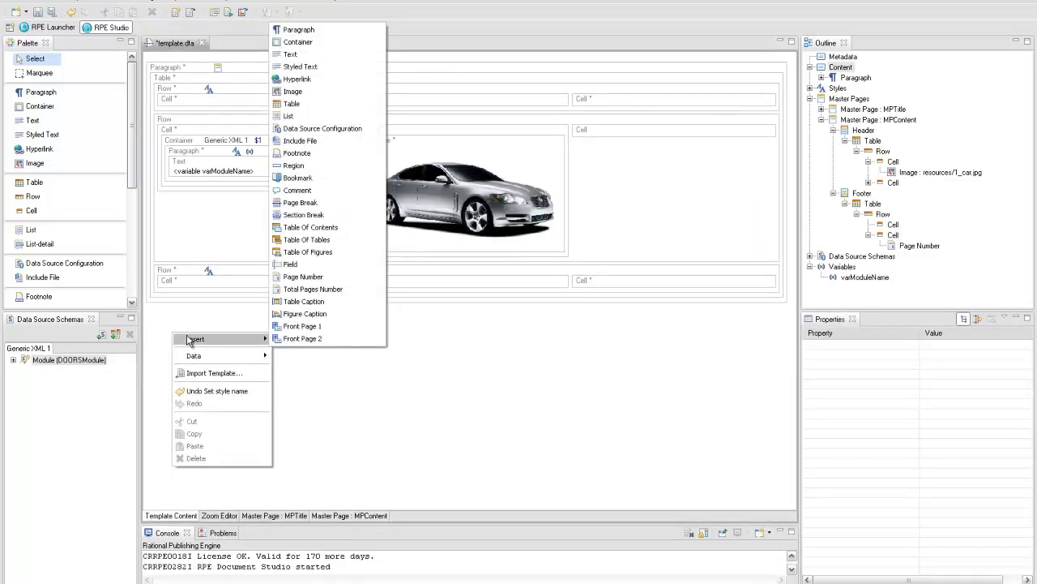
pyautogui.click(297, 228)
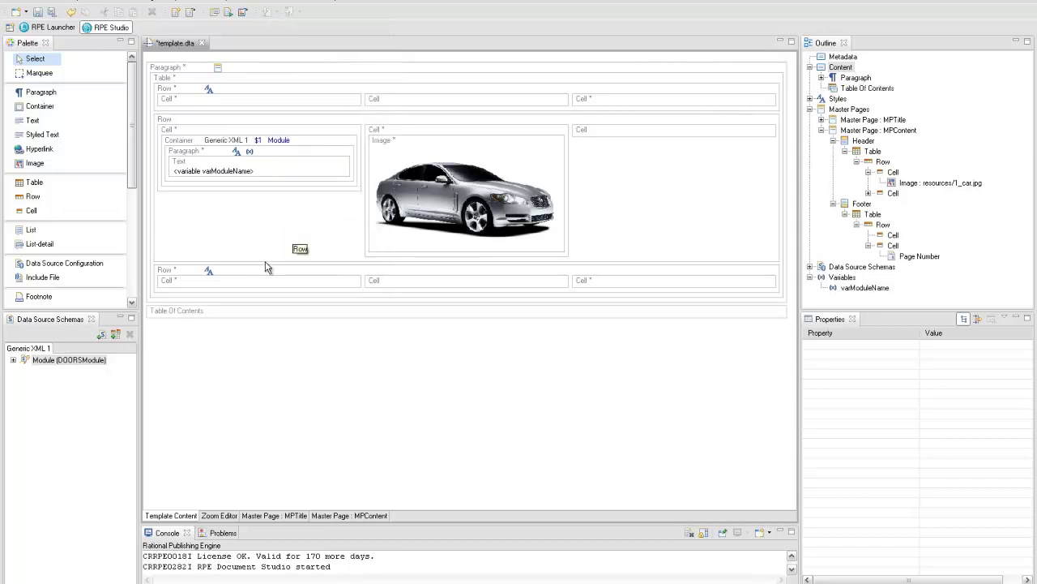
pyautogui.click(220, 314)
pyautogui.rightClick(219, 314)
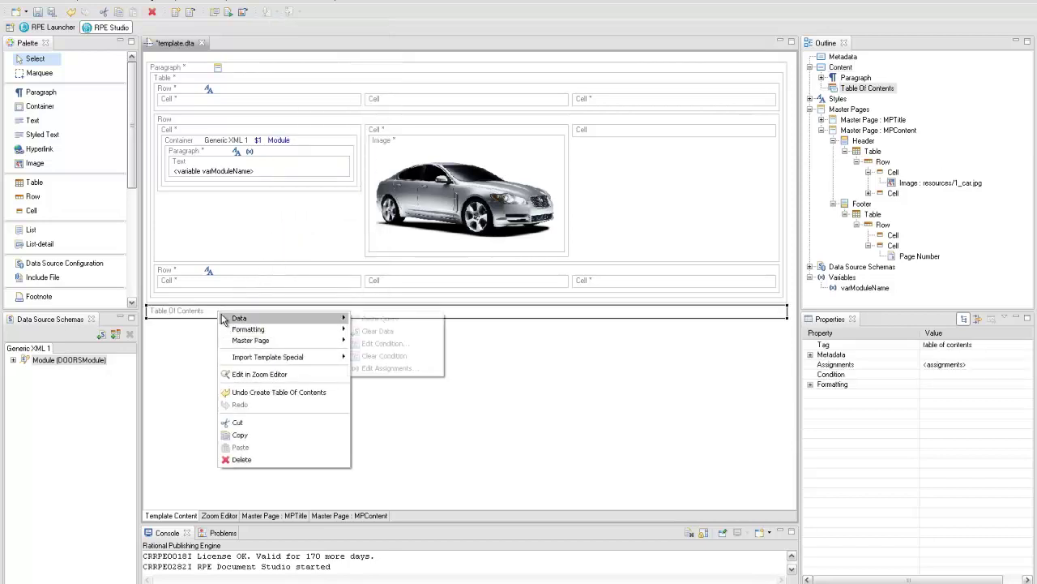
pyautogui.moveTo(295, 341)
pyautogui.click(366, 354)
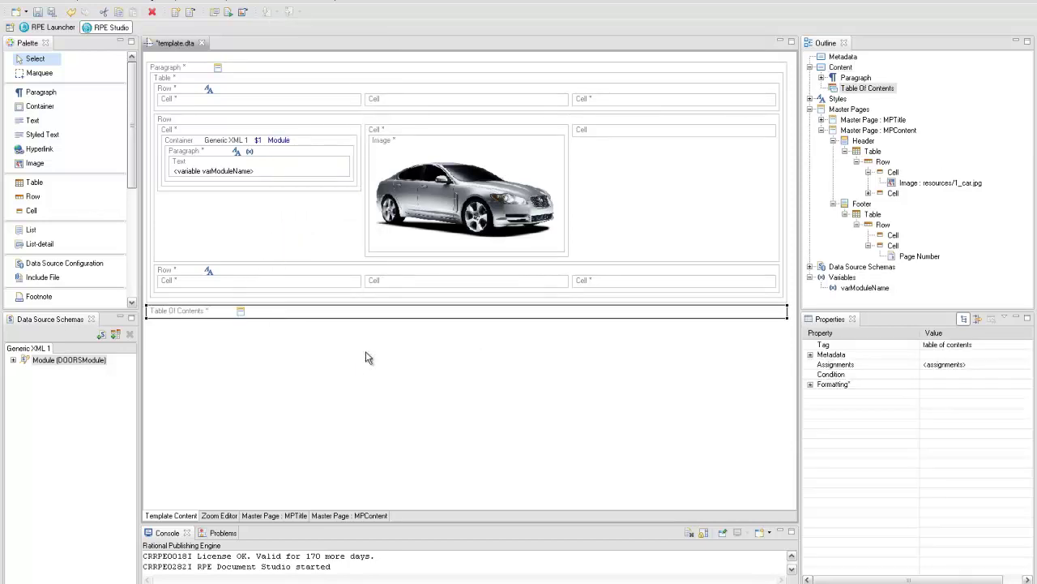
# Insert a container below the table of contents and nest two further containers, one inside the other, within it
pyautogui.rightClick(154, 324)
pyautogui.moveTo(170, 332)
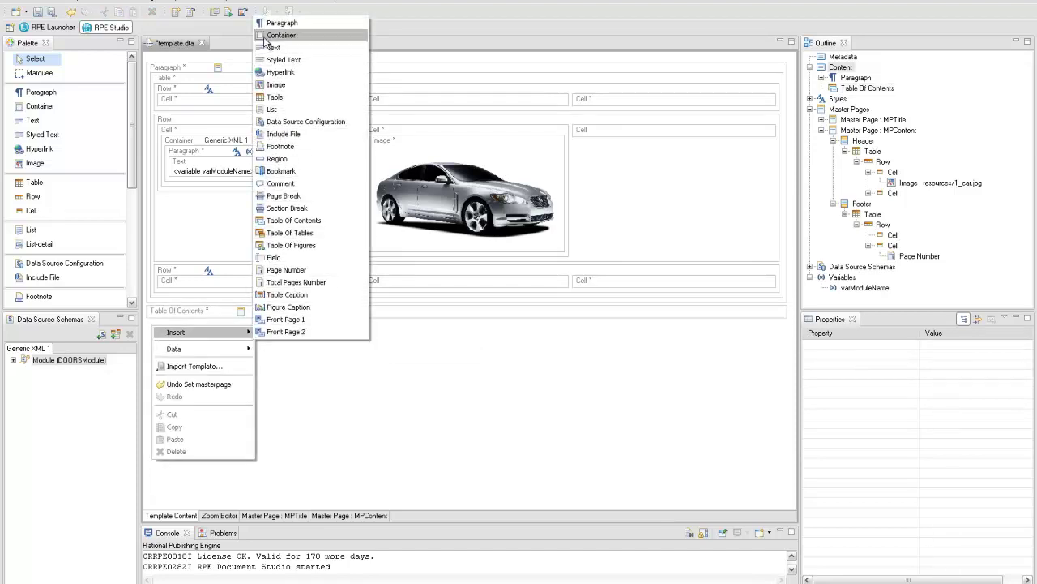
pyautogui.click(270, 35)
pyautogui.rightClick(162, 333)
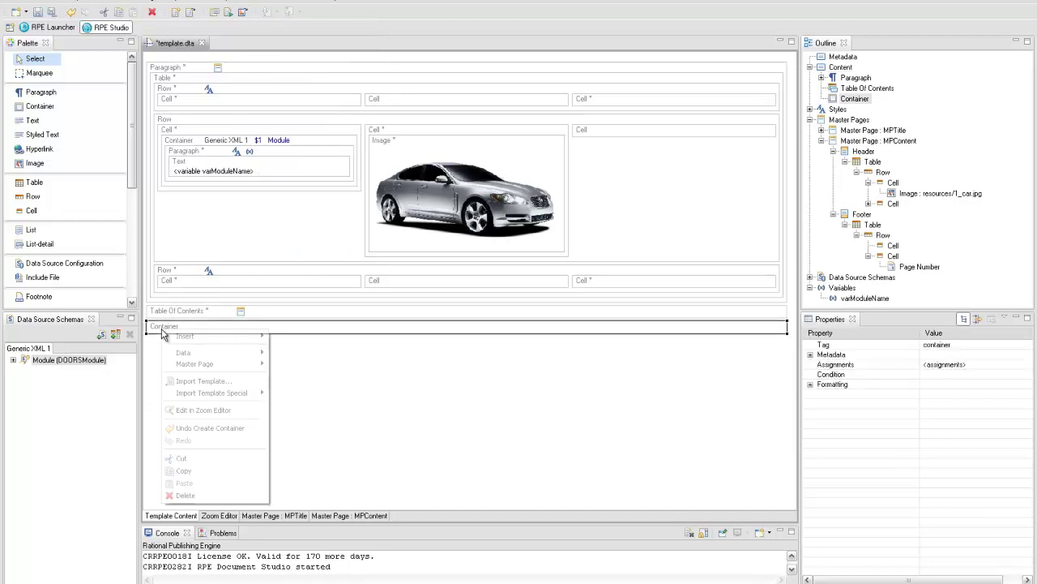
pyautogui.moveTo(235, 339)
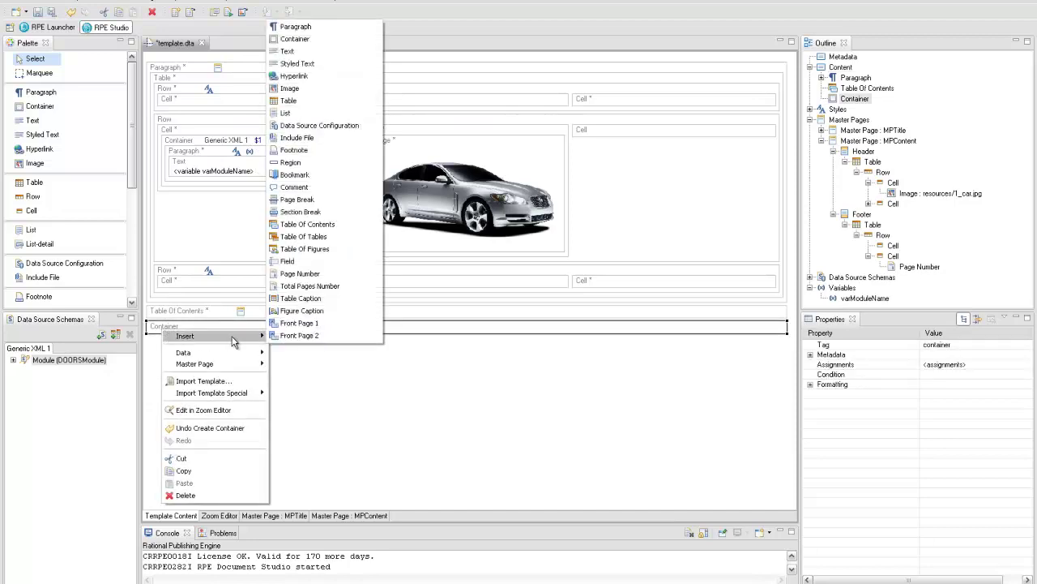
pyautogui.click(291, 39)
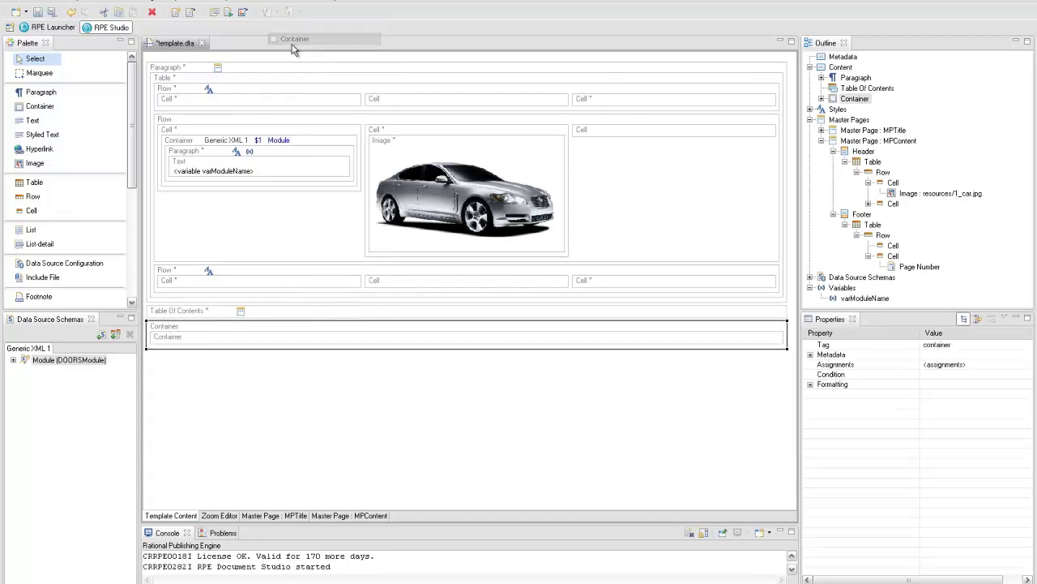
pyautogui.rightClick(178, 342)
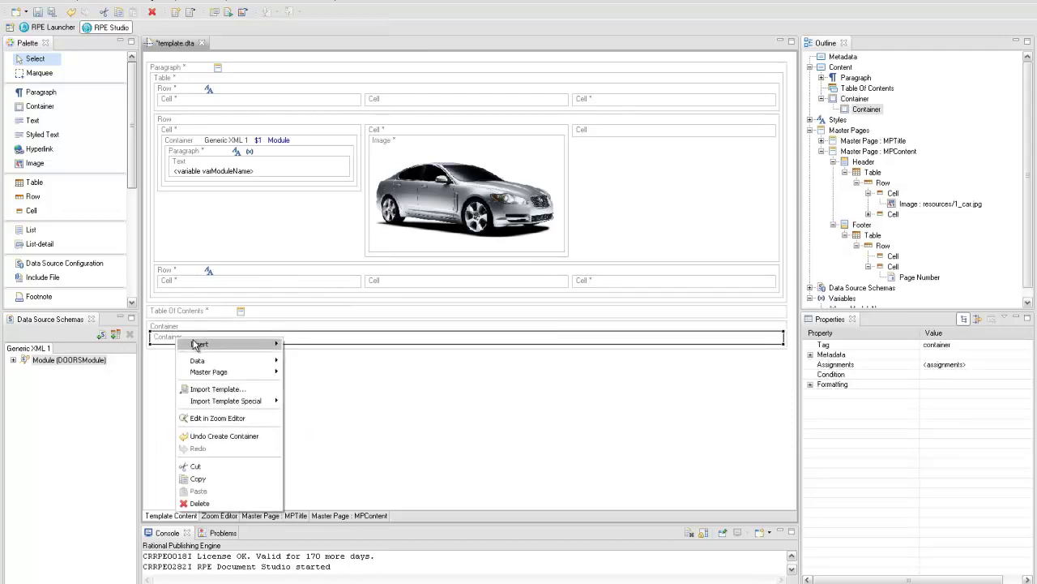
pyautogui.moveTo(198, 343)
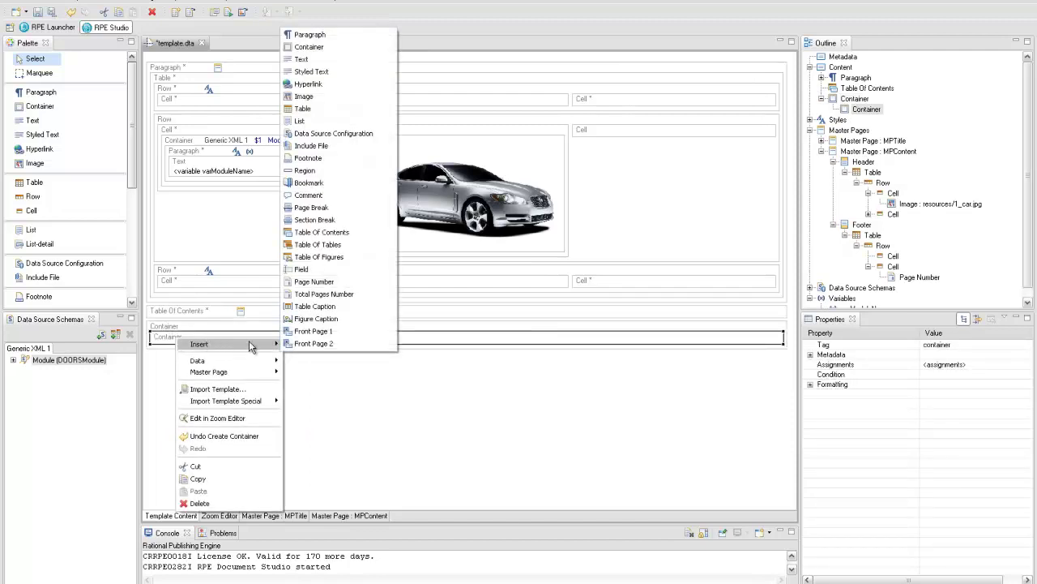
pyautogui.click(298, 47)
# Copy the nested container with its inner container and paste the copy into the outer container below the table of contents
pyautogui.rightClick(179, 341)
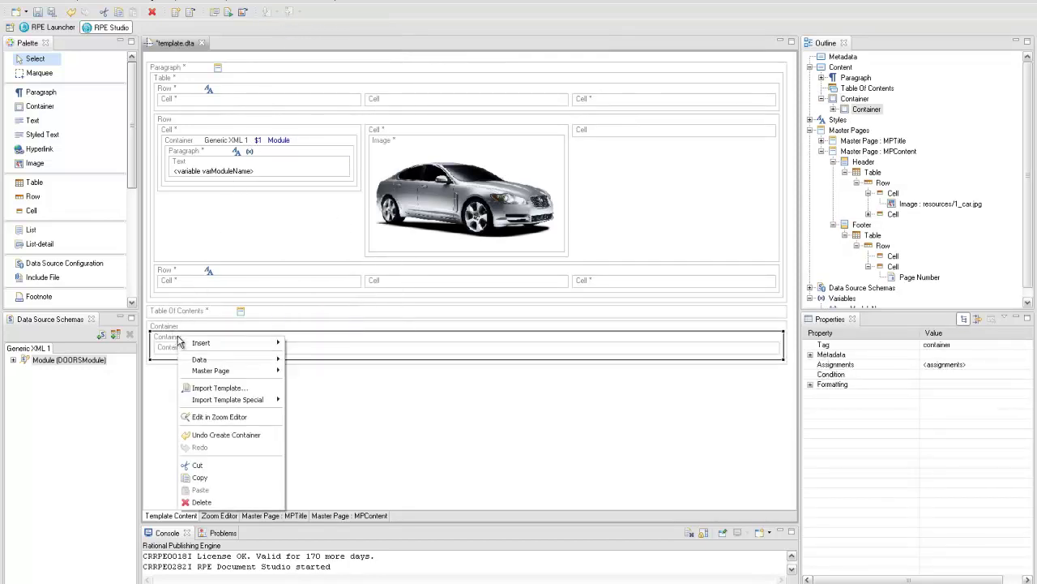
pyautogui.click(217, 479)
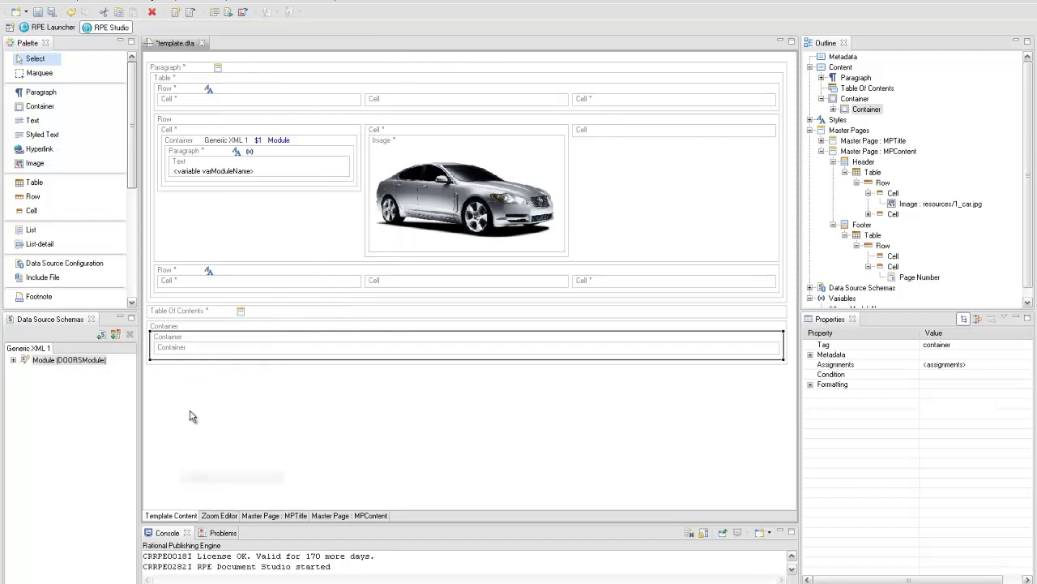
pyautogui.rightClick(176, 362)
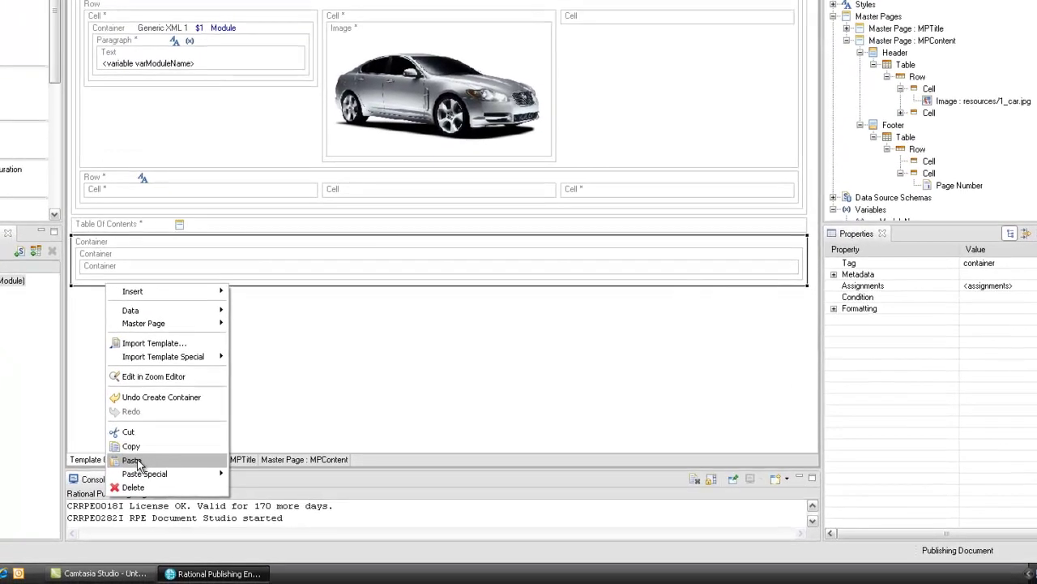
pyautogui.click(198, 516)
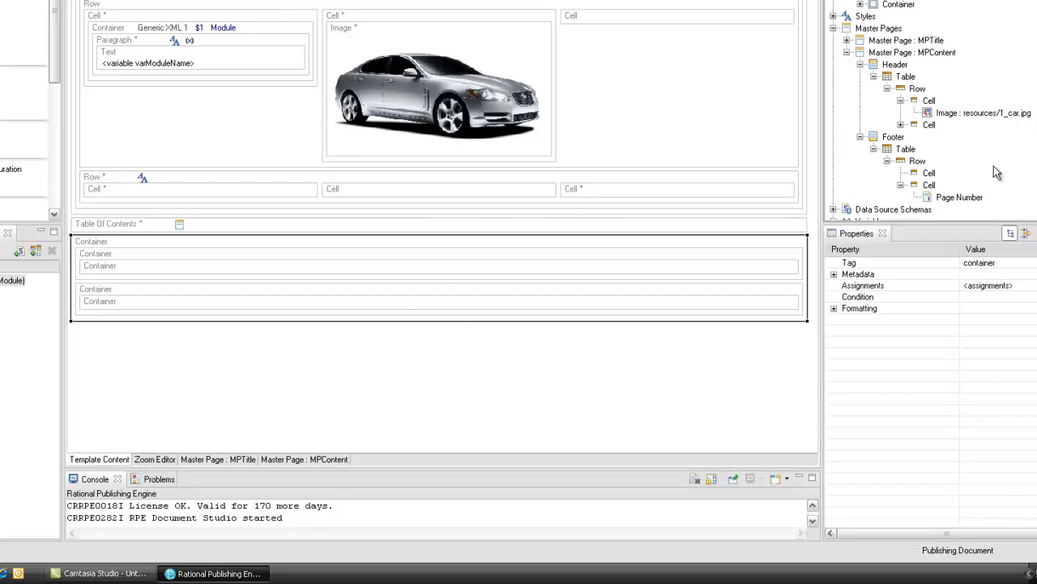
# Create a new template variable named varSearchedWord
pyautogui.scroll(-1, 997, 173)
pyautogui.rightClick(868, 197)
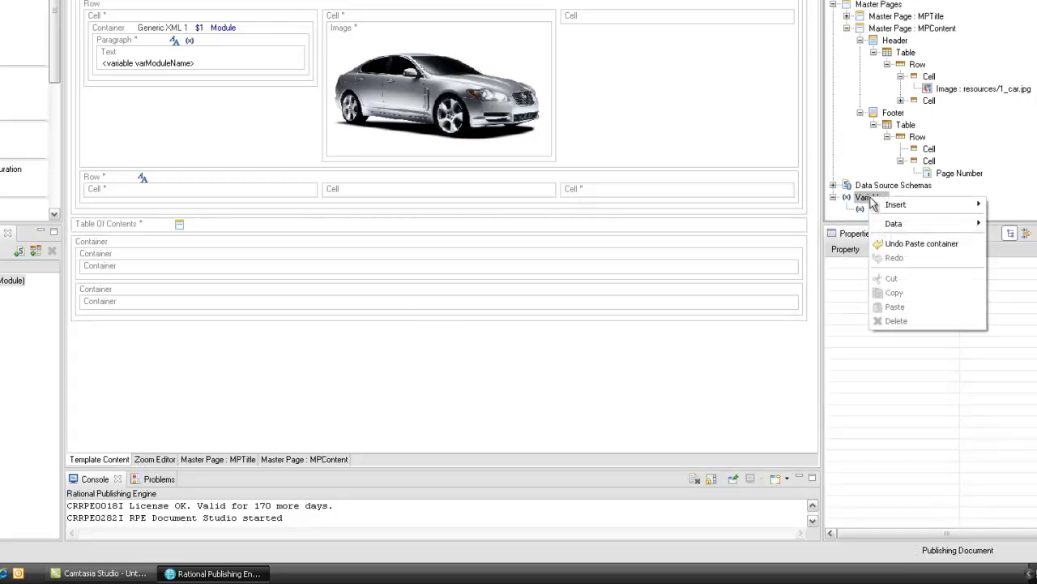
pyautogui.moveTo(889, 207)
pyautogui.click(995, 208)
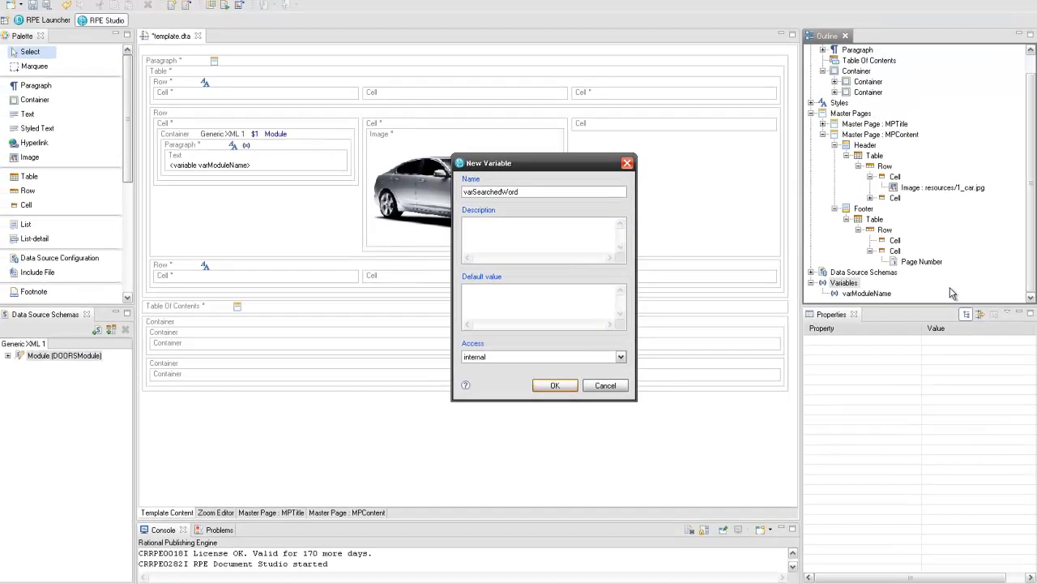
pyautogui.click(541, 314)
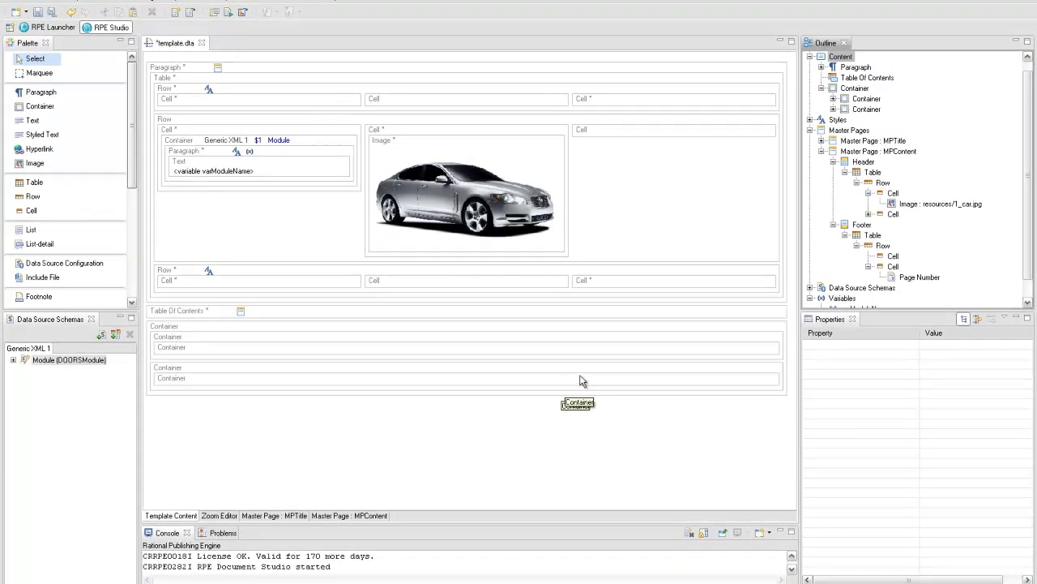
# Add another template variable named varUser
pyautogui.scroll(-1, 847, 307)
pyautogui.rightClick(843, 278)
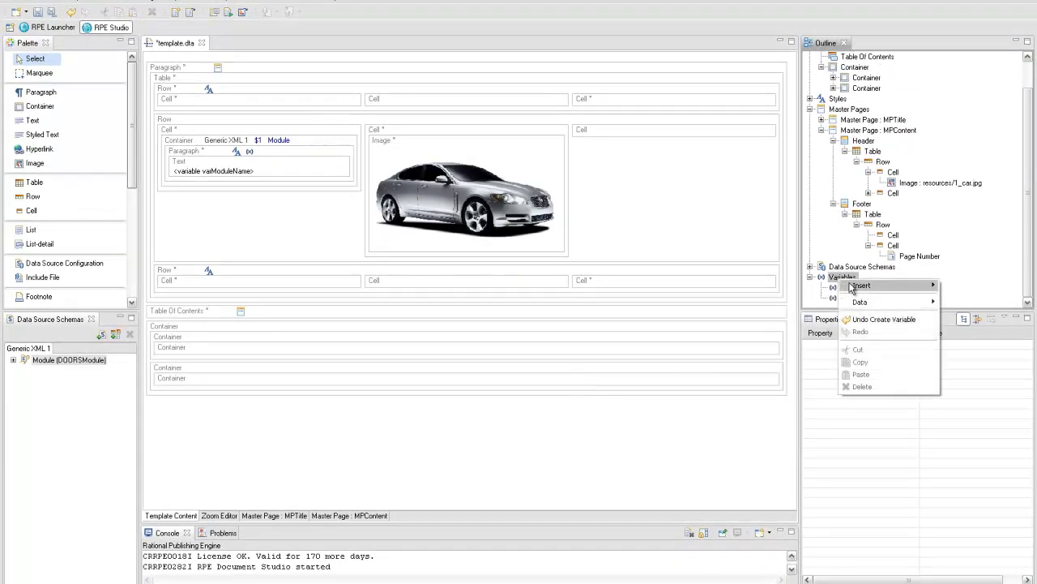
pyautogui.moveTo(855, 286)
pyautogui.click(972, 286)
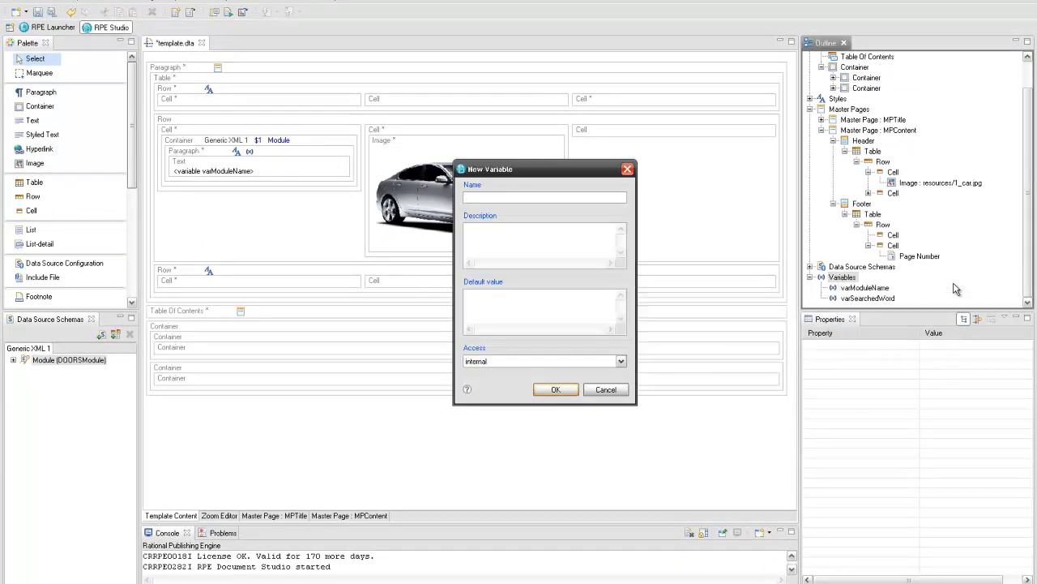
pyautogui.write('varUser')
pyautogui.click(565, 394)
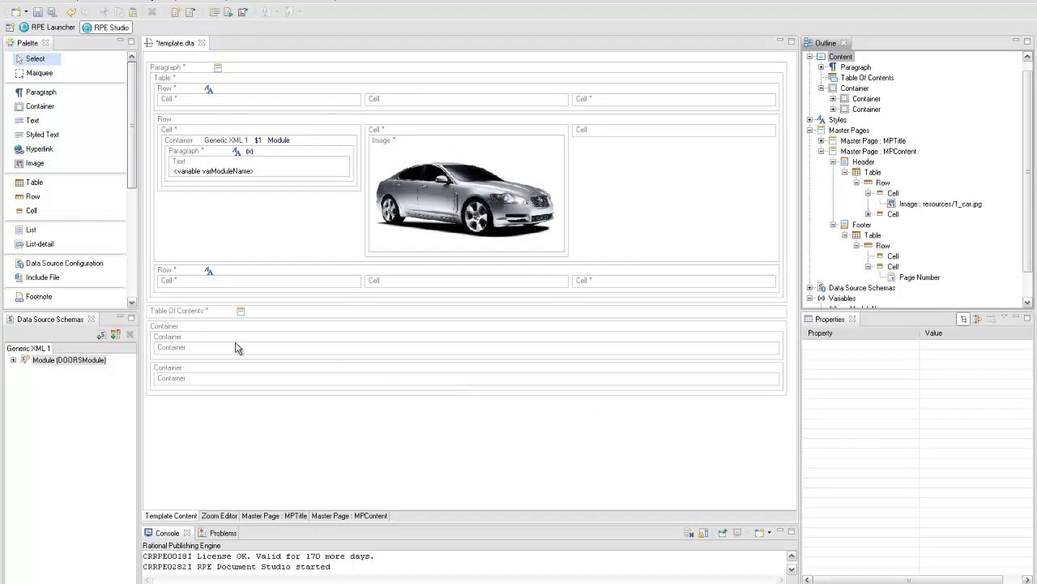
# Set a condition on the first nested container requiring varUser to equal the user's first name
pyautogui.rightClick(193, 335)
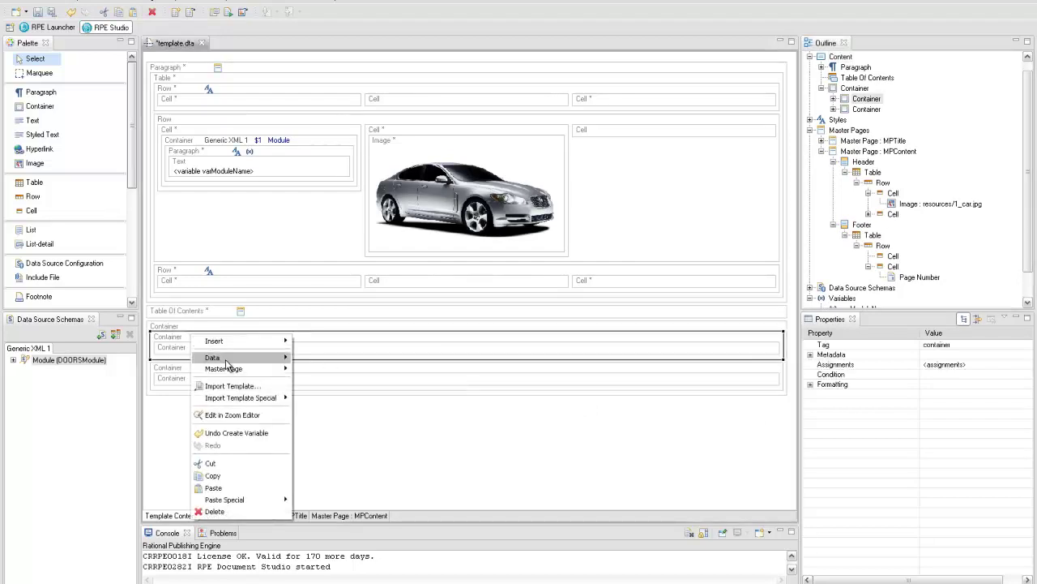
pyautogui.moveTo(227, 360)
pyautogui.click(326, 384)
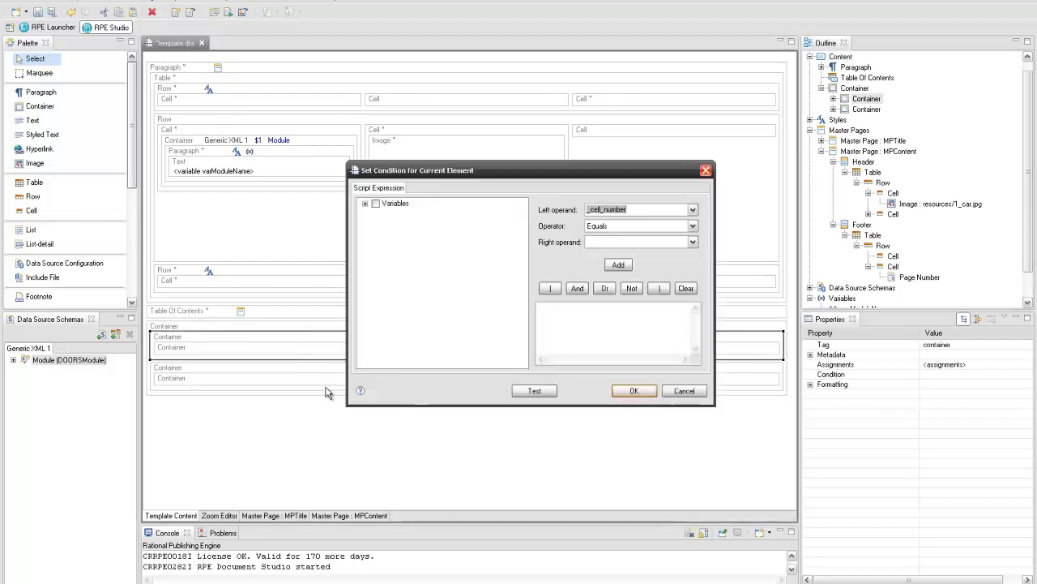
pyautogui.click(693, 211)
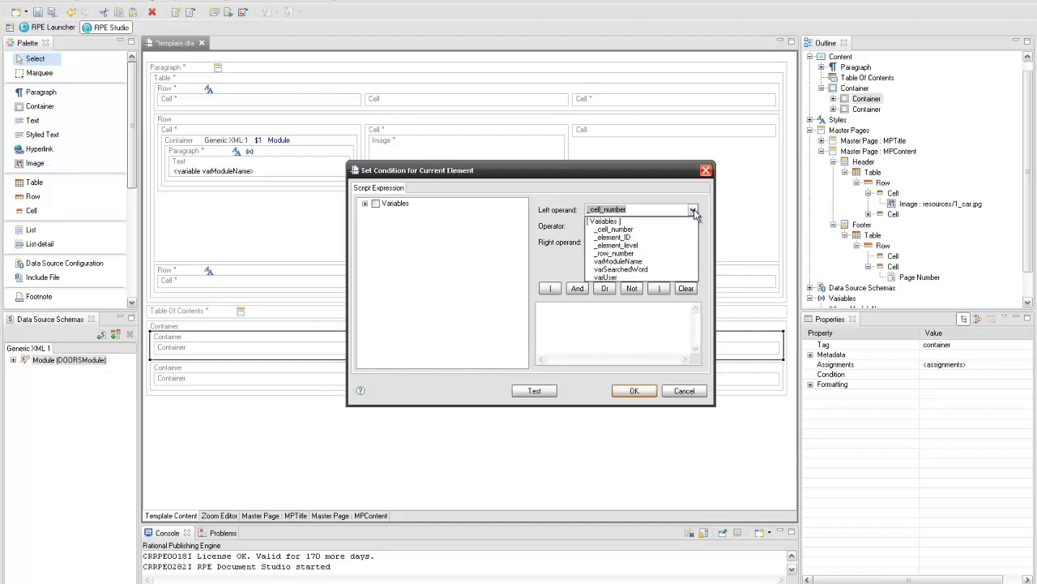
pyautogui.click(656, 279)
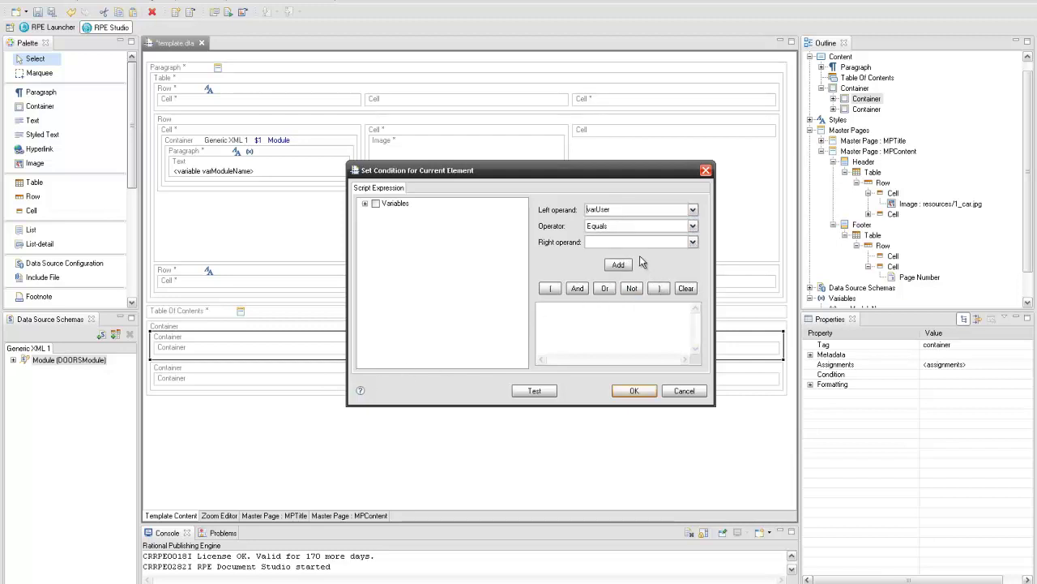
pyautogui.click(621, 240)
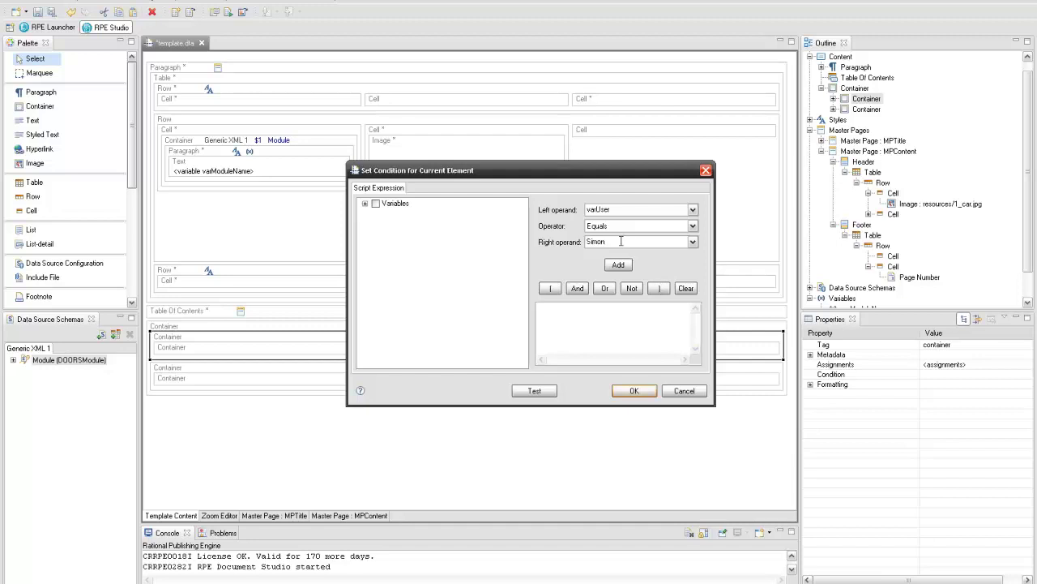
pyautogui.click(619, 265)
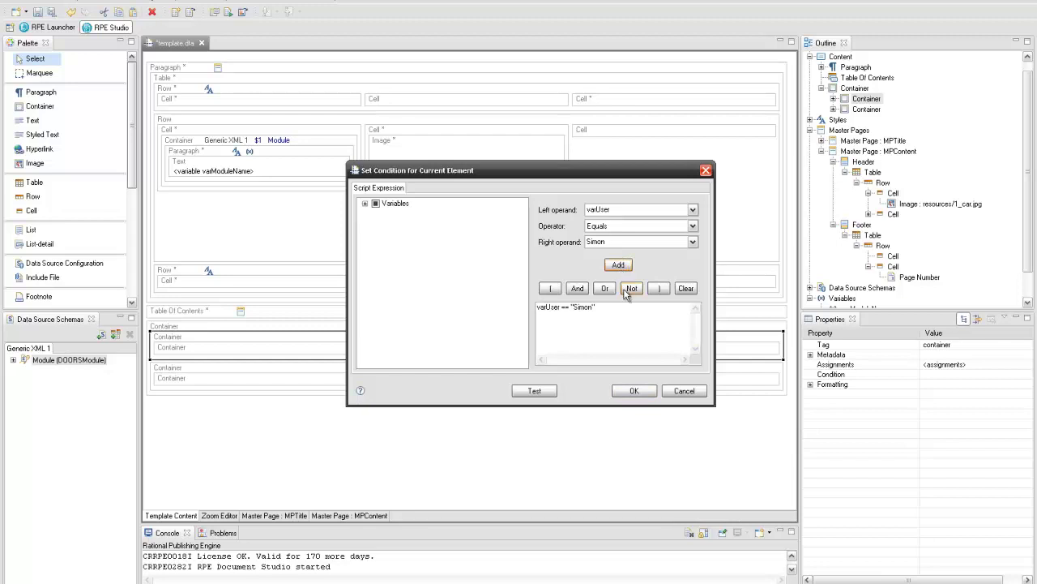
pyautogui.click(634, 390)
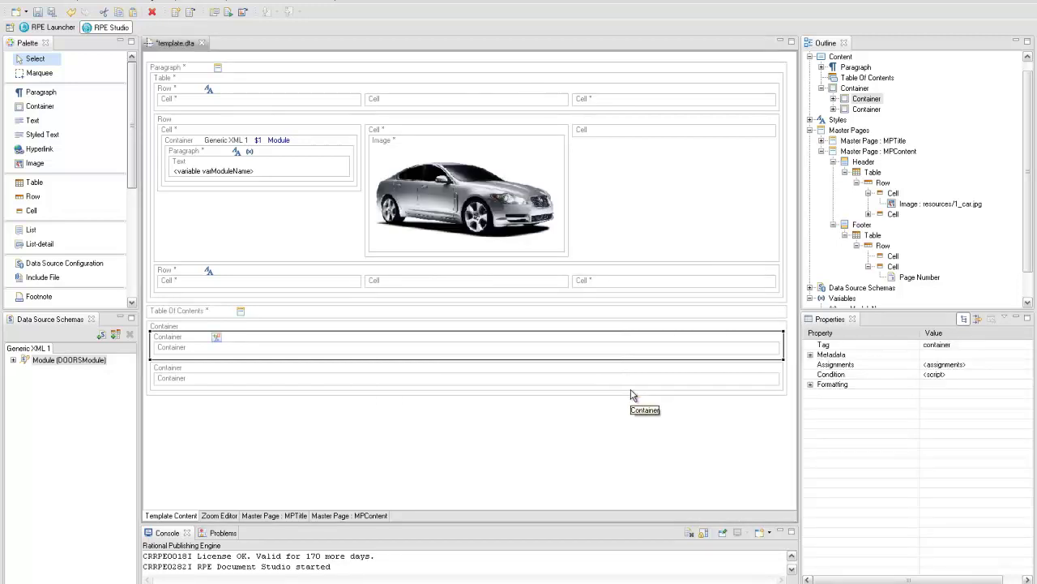
# Assign the simple value comfort to varSearchedWord on the innermost container inside the conditional one
pyautogui.rightClick(333, 347)
pyautogui.moveTo(354, 374)
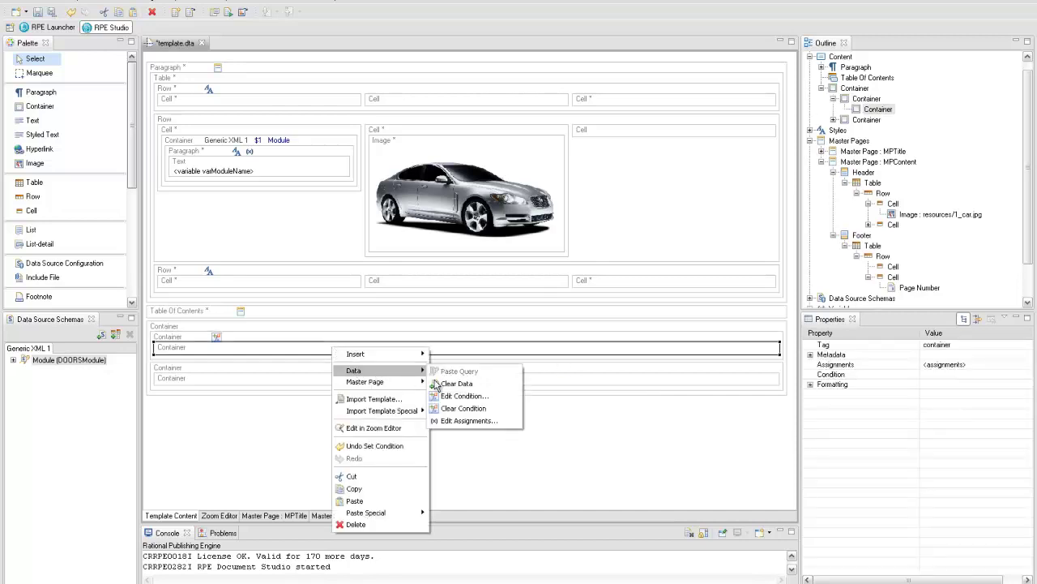
pyautogui.click(458, 421)
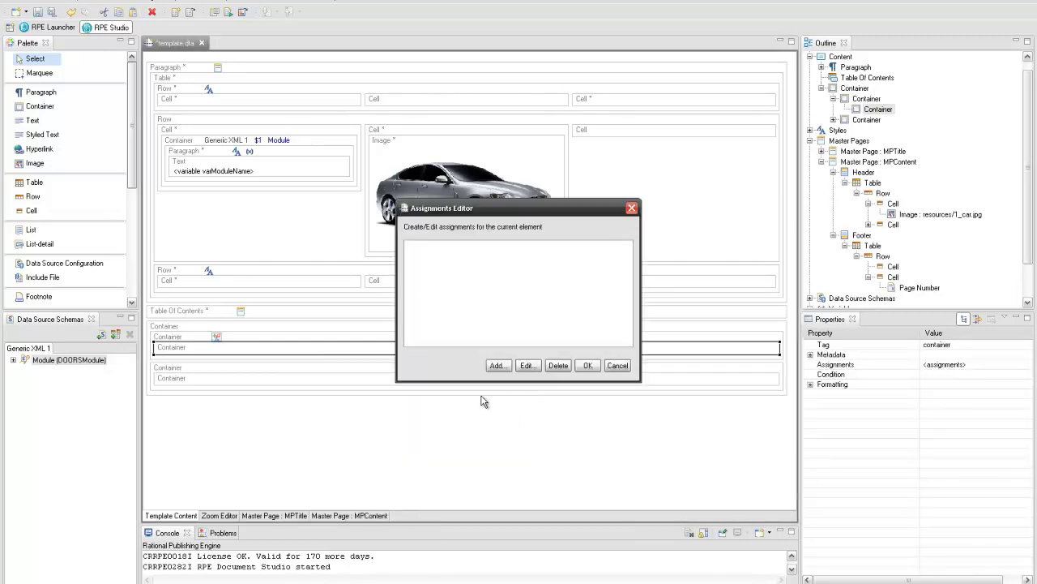
pyautogui.click(497, 366)
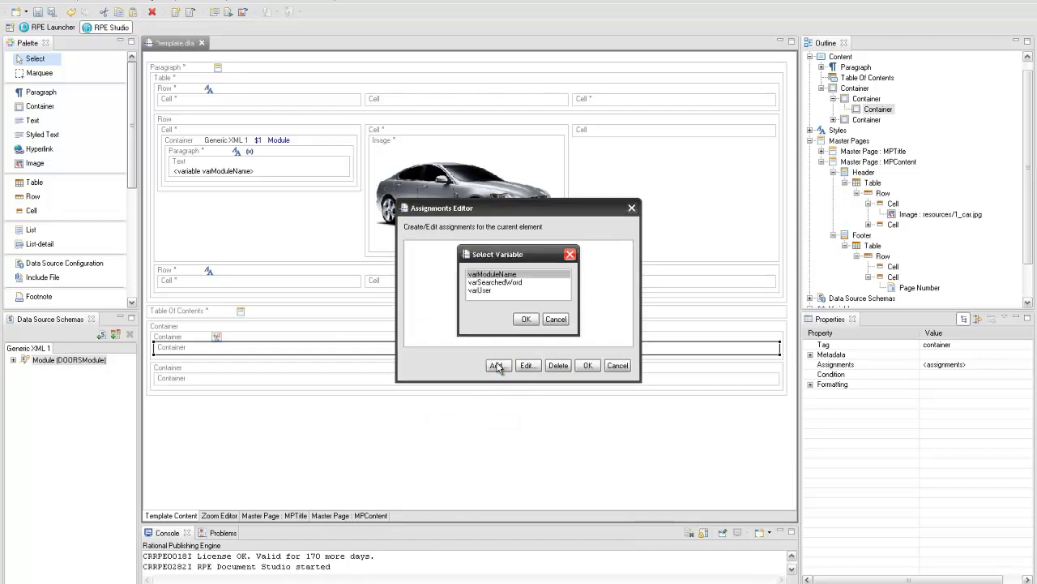
pyautogui.click(499, 283)
pyautogui.click(524, 320)
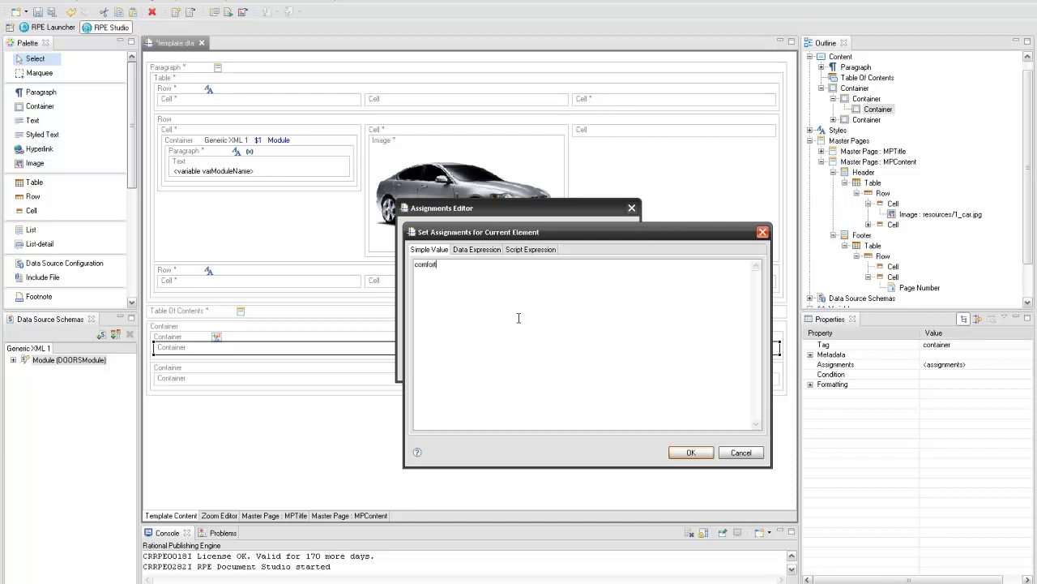
pyautogui.click(685, 453)
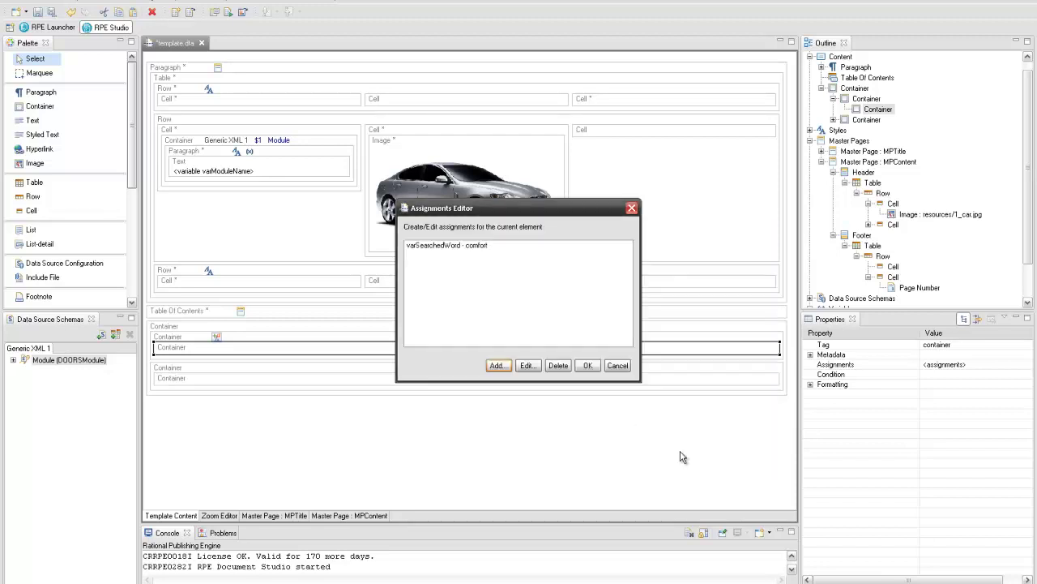
pyautogui.click(588, 366)
# Open the condition editor for the second nested container
pyautogui.rightClick(427, 375)
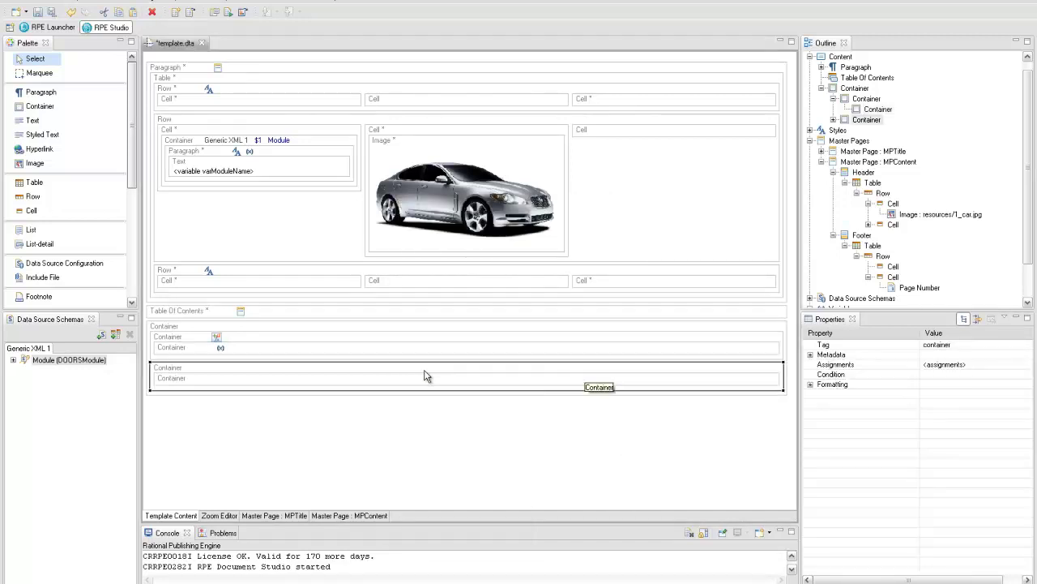
pyautogui.moveTo(454, 394)
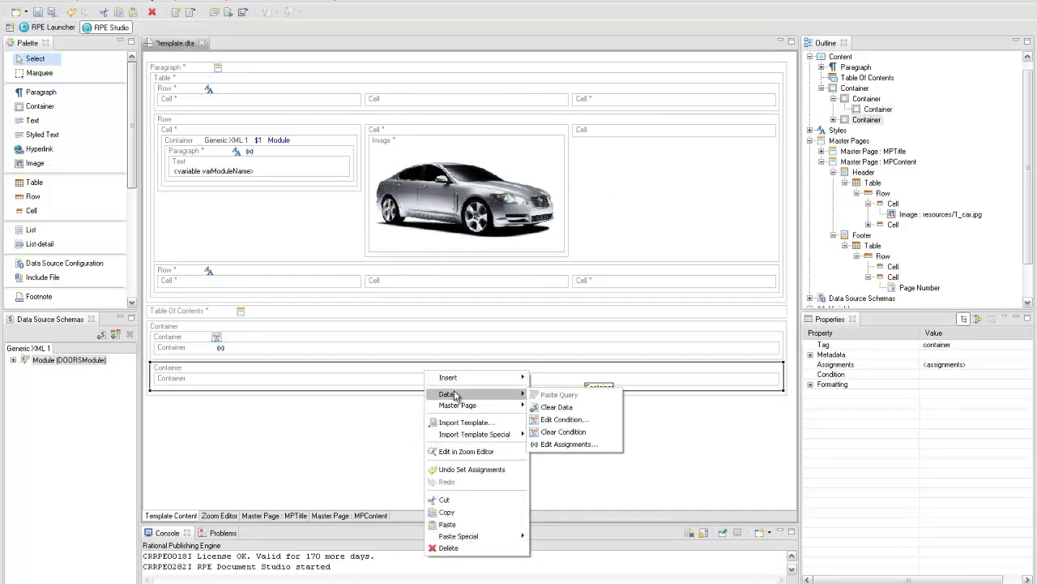
pyautogui.click(564, 419)
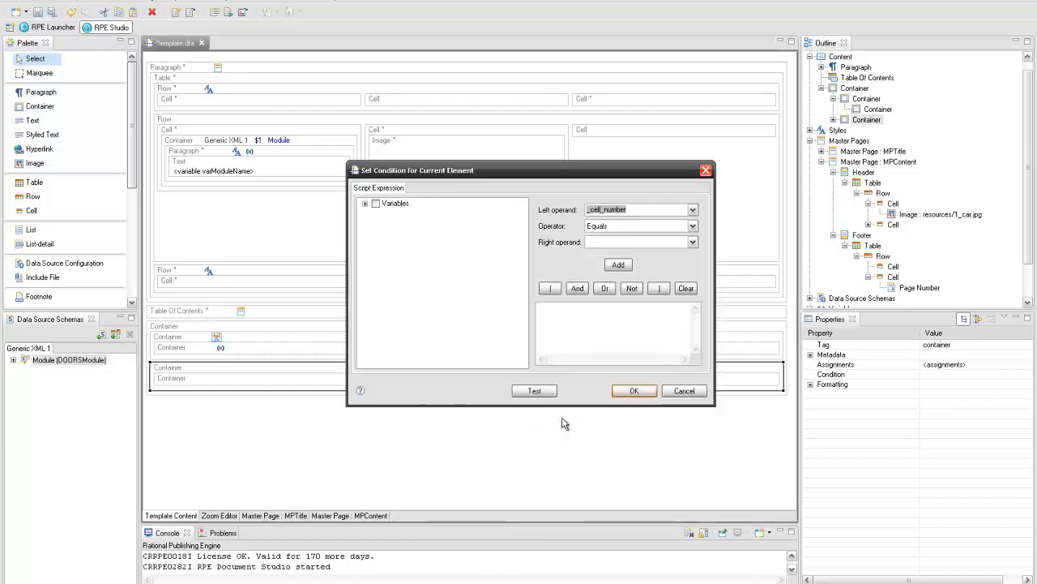
# Set the second nested container's condition so varUser equals the specified user's first name
pyautogui.click(693, 209)
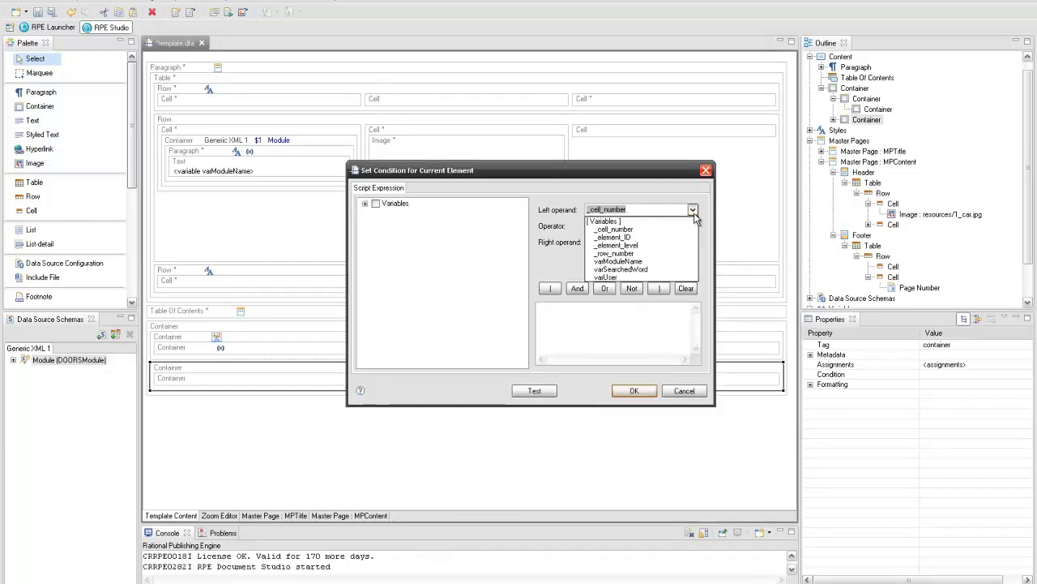
pyautogui.click(671, 277)
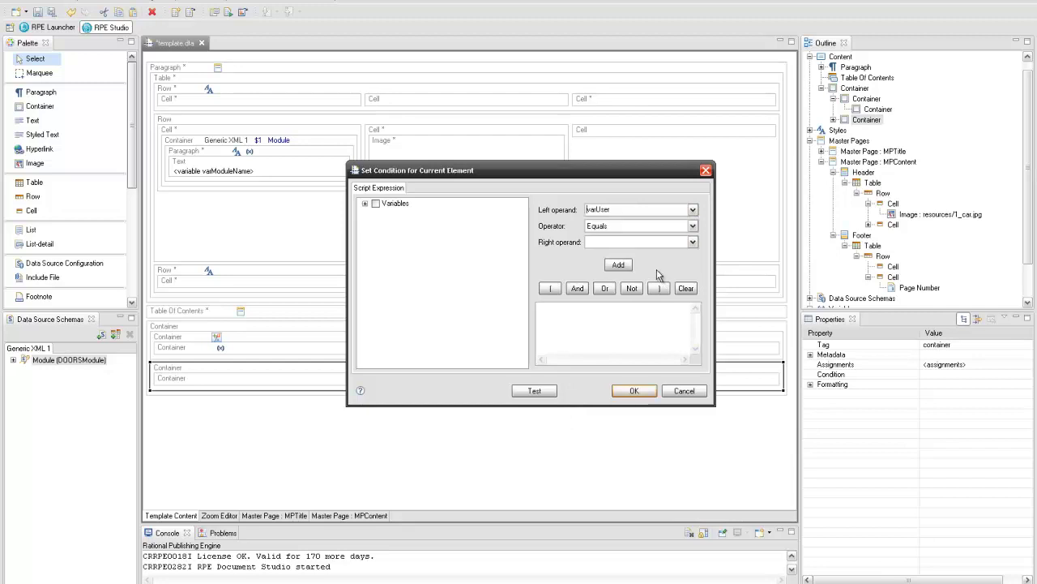
pyautogui.click(634, 242)
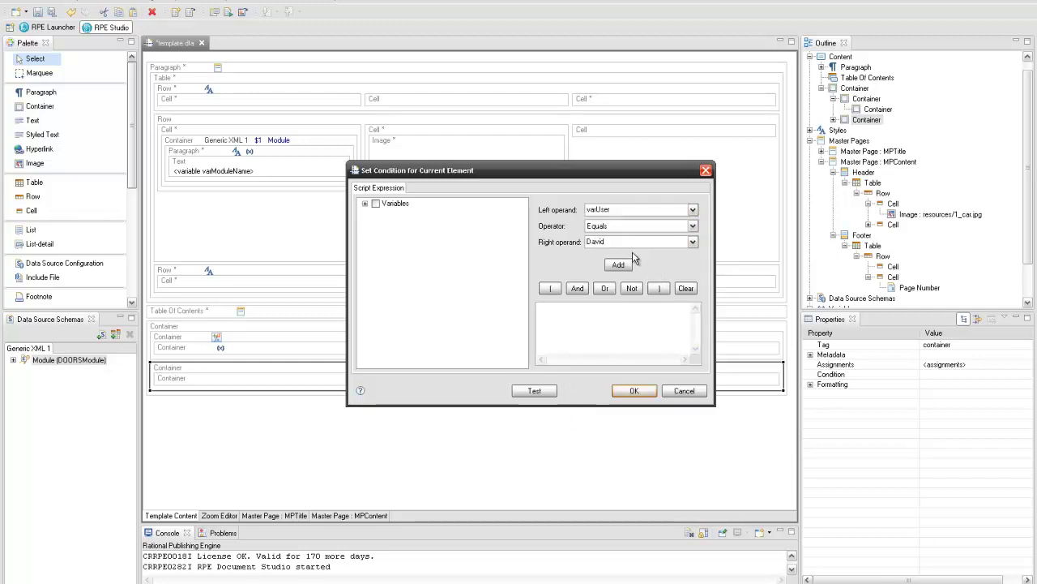
pyautogui.click(619, 265)
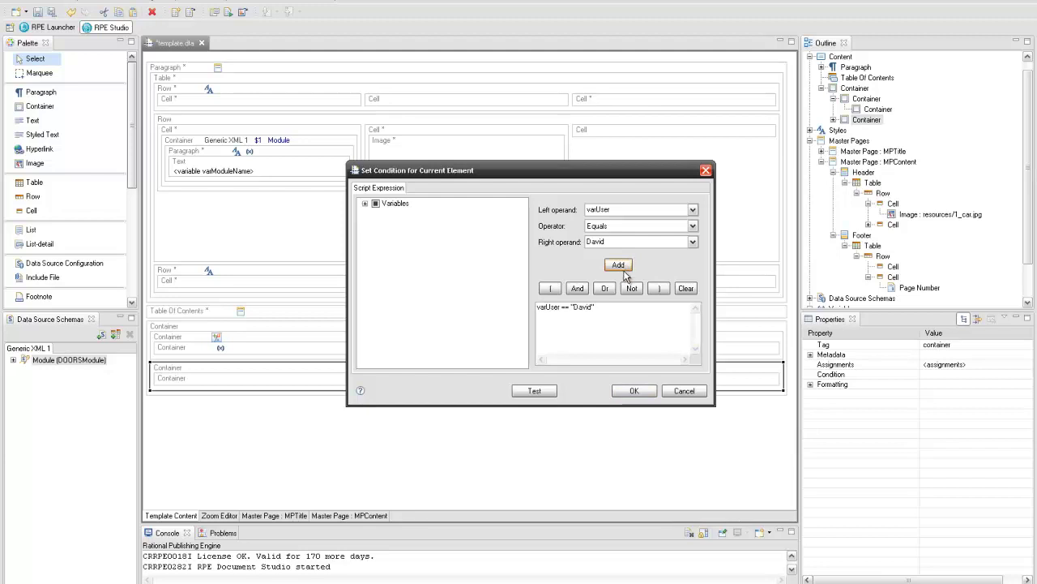
pyautogui.click(626, 392)
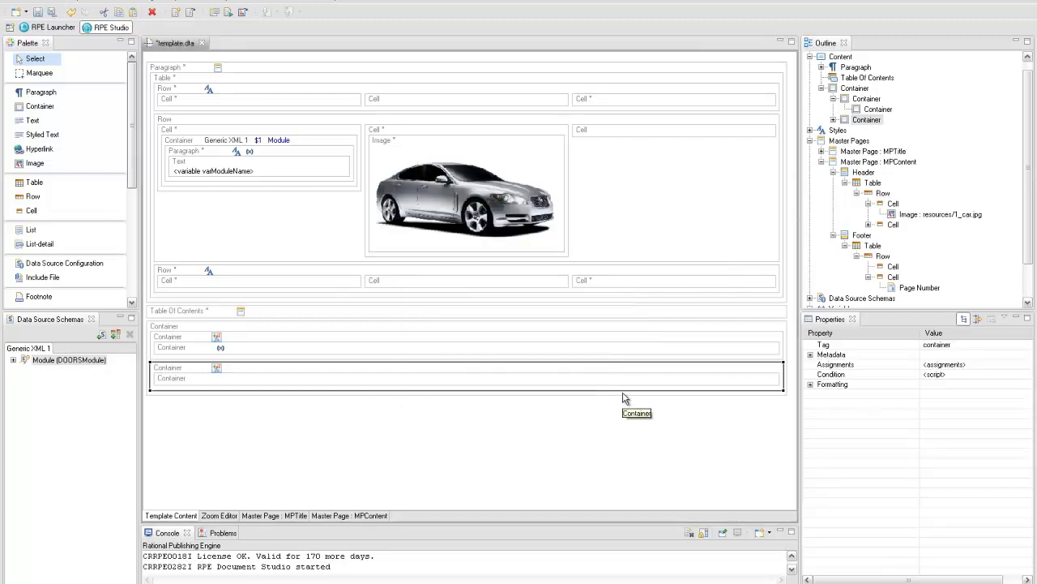
# Assign the simple value "economy" to varSearchedWord on the innermost container inside the second conditional container
pyautogui.rightClick(620, 383)
pyautogui.moveTo(643, 407)
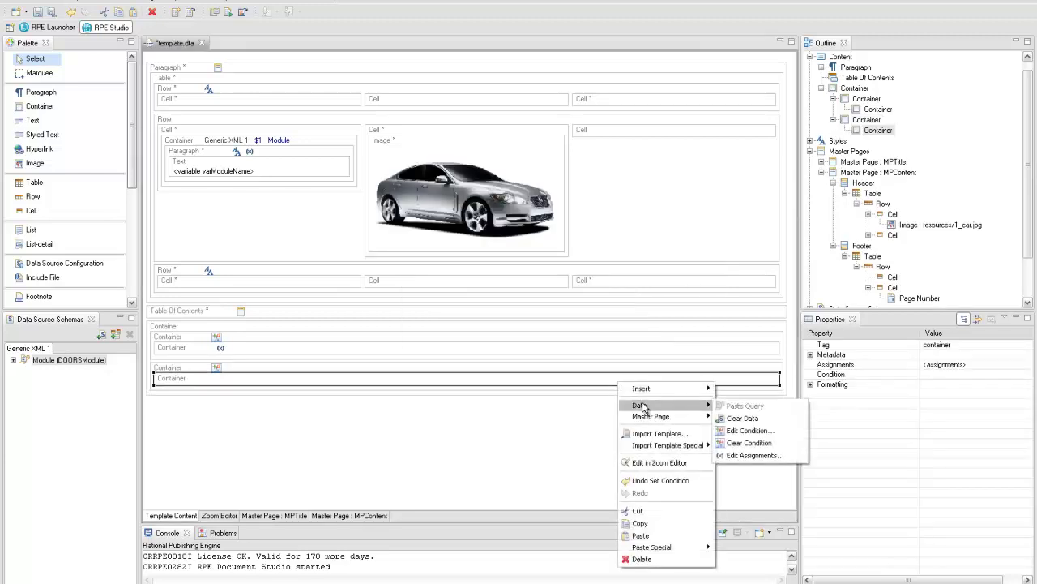
pyautogui.click(752, 455)
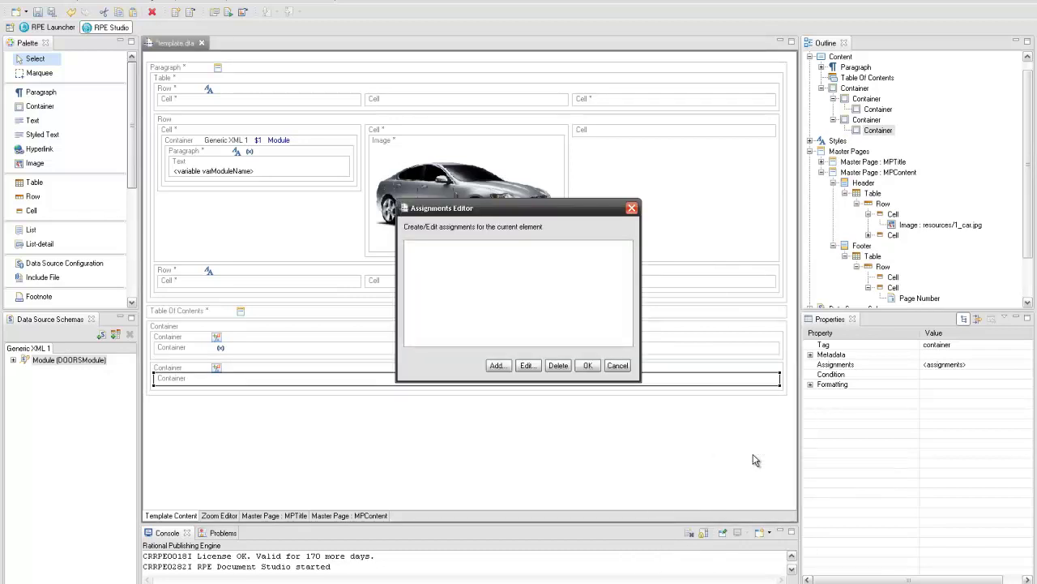
pyautogui.click(496, 366)
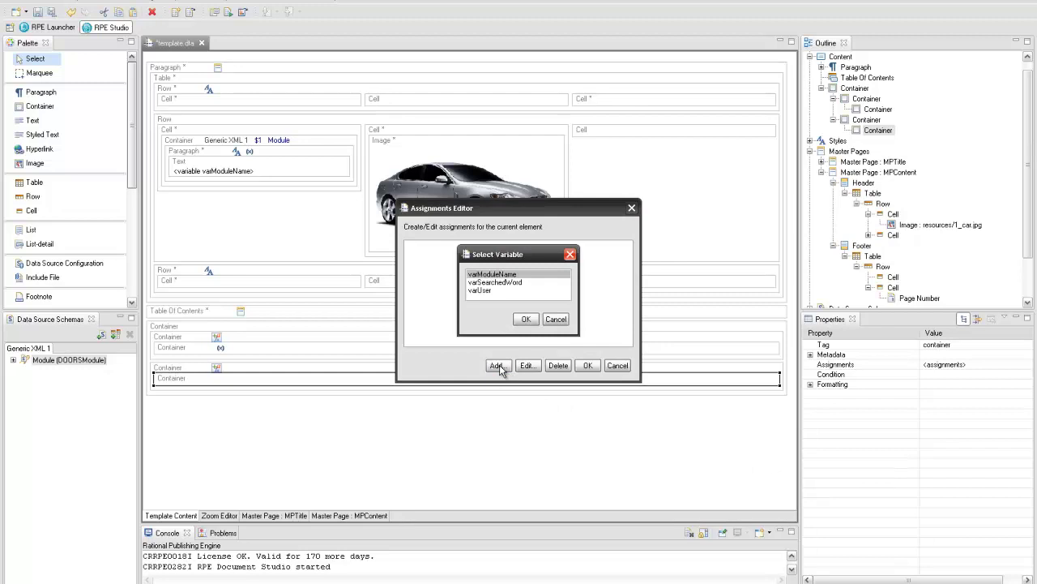
pyautogui.click(507, 283)
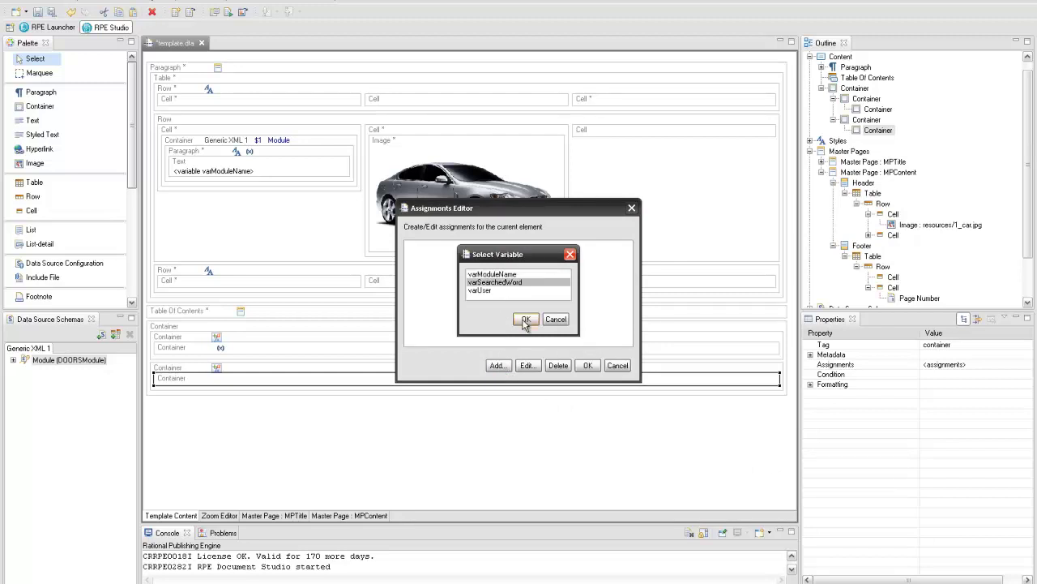
pyautogui.click(525, 318)
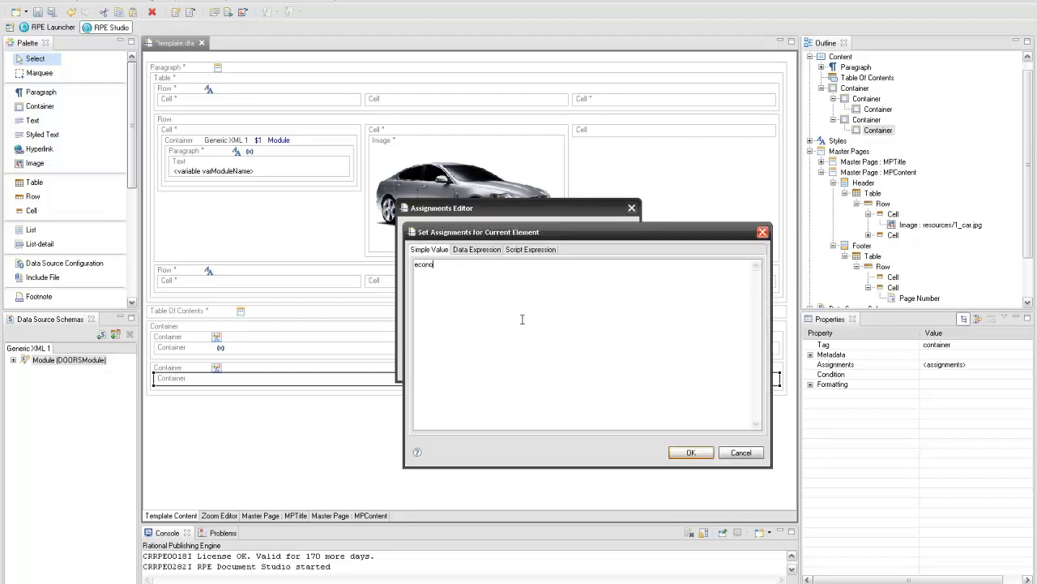
pyautogui.click(683, 452)
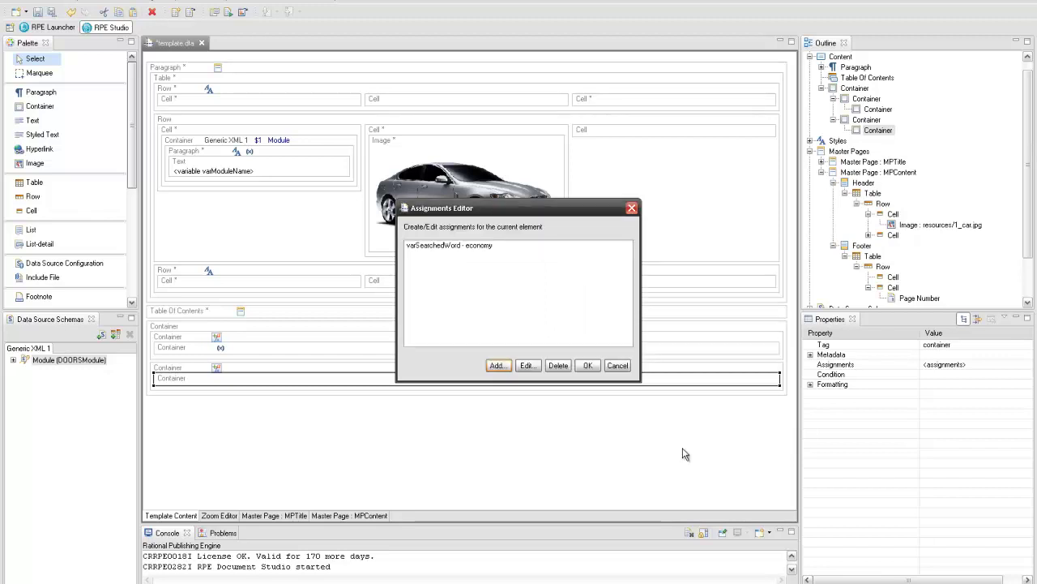
pyautogui.click(591, 366)
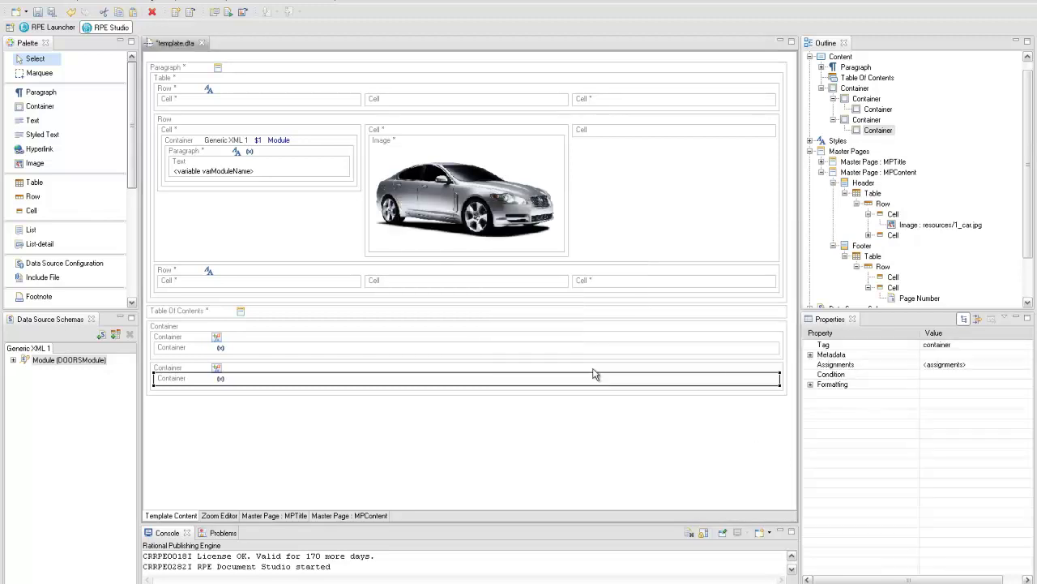
# Assign the default user's first name as a simple value to varUser on the outer container below the table of contents
pyautogui.rightClick(269, 332)
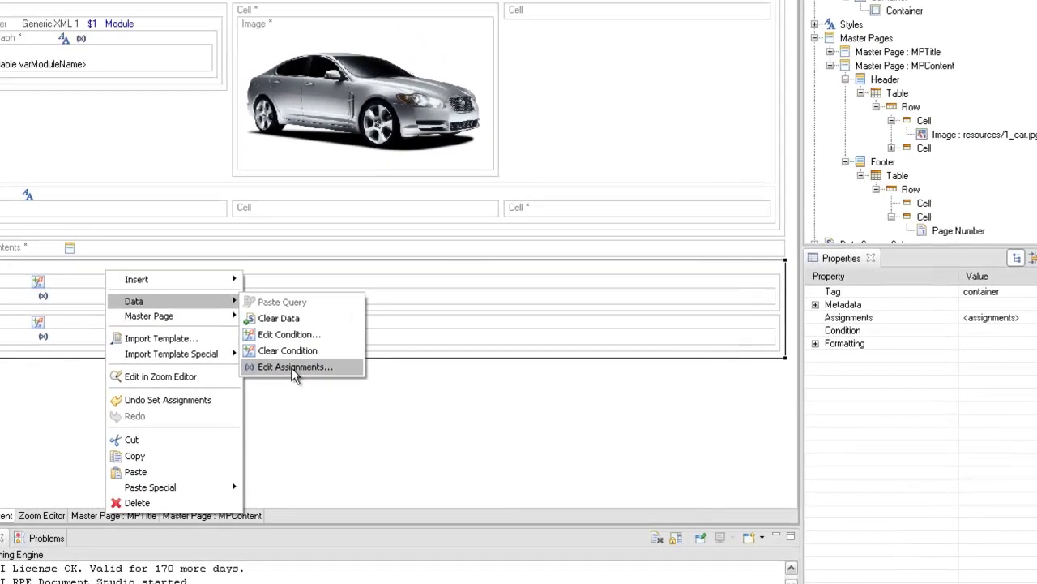
pyautogui.click(291, 367)
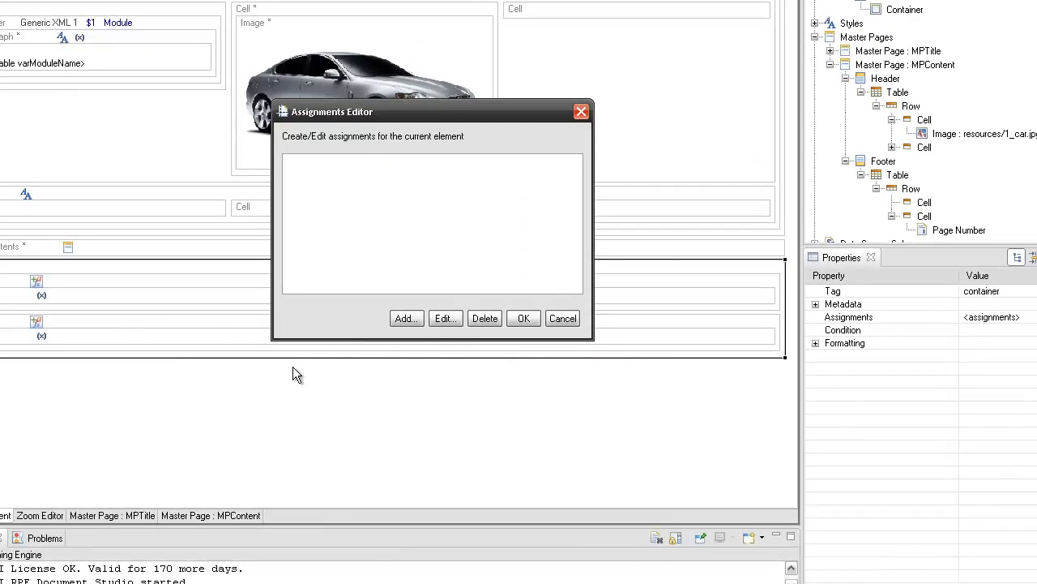
pyautogui.click(402, 321)
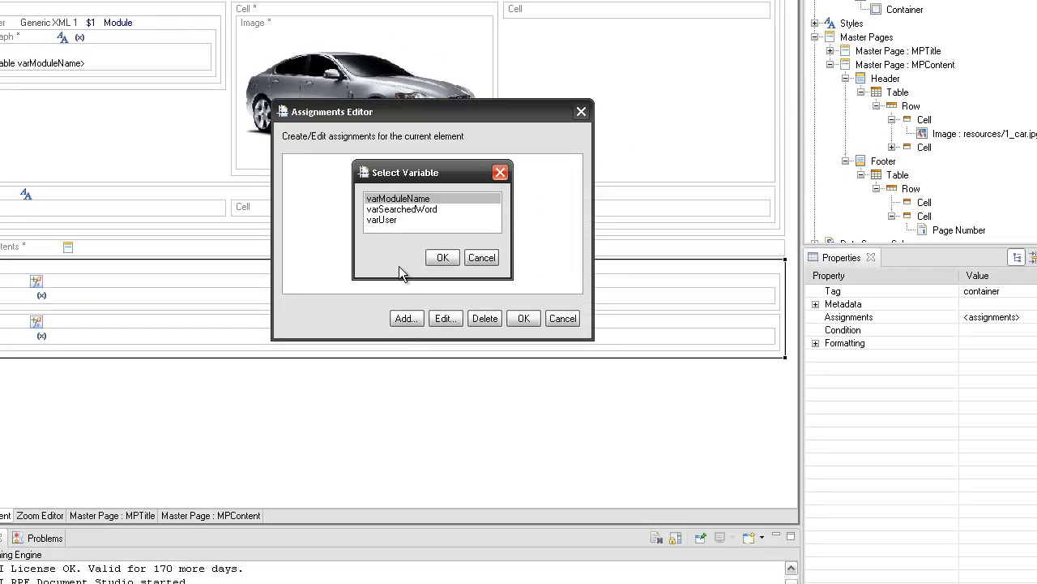
pyautogui.click(388, 220)
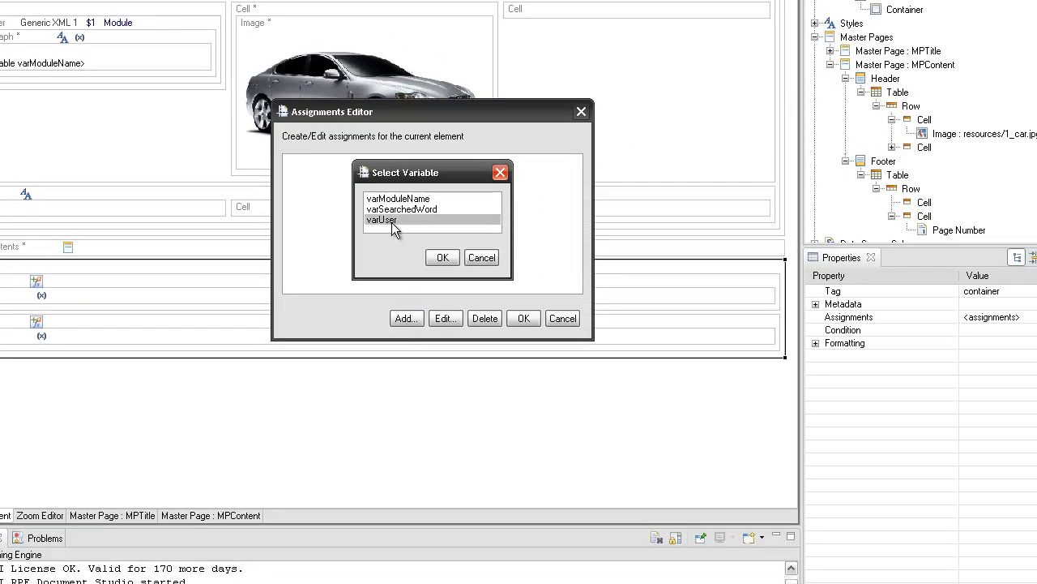
pyautogui.click(442, 257)
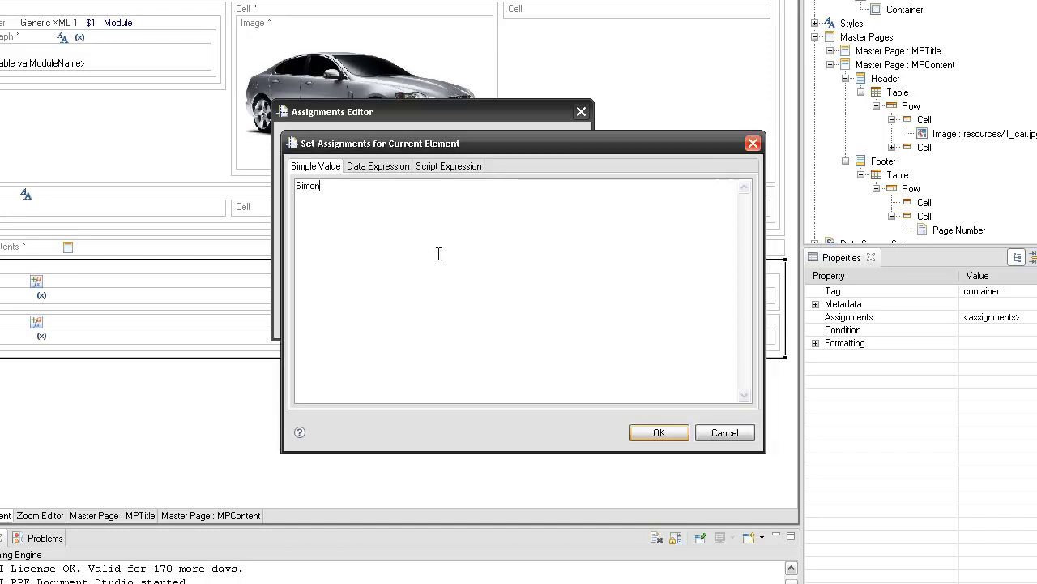
pyautogui.click(652, 434)
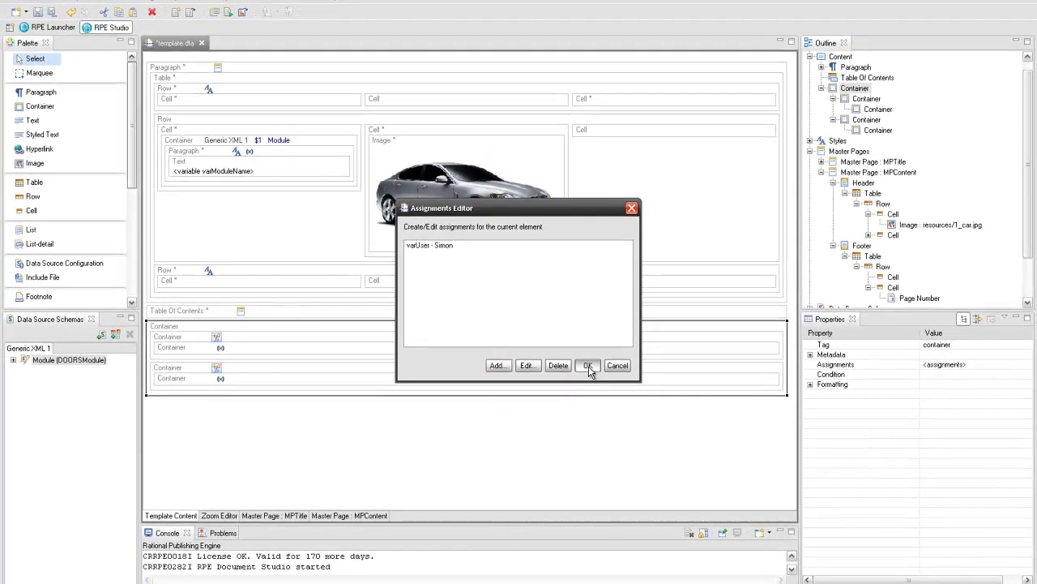
pyautogui.click(535, 320)
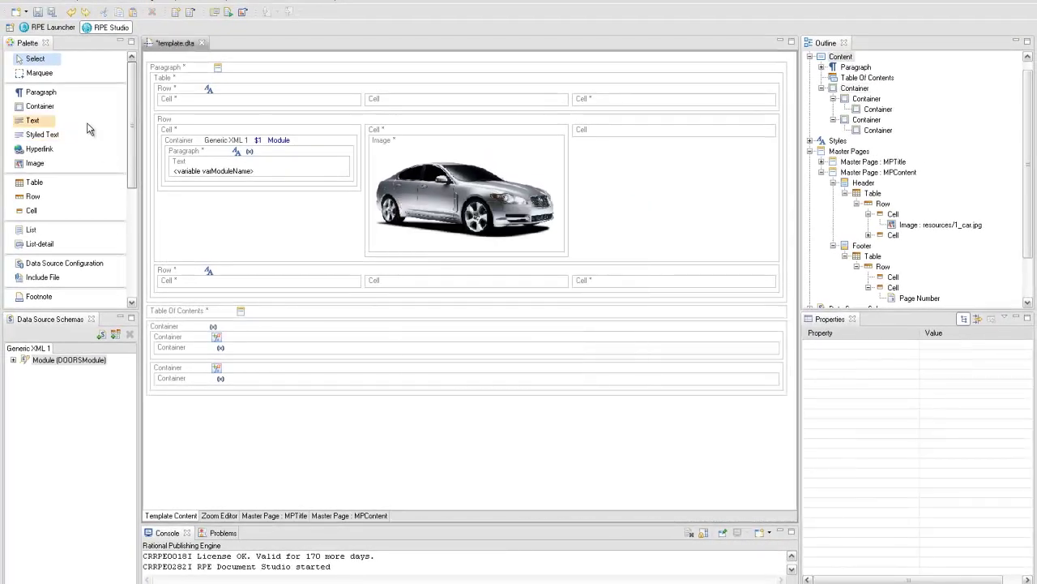
# Add a new container at the end of the template, holding a paragraph followed by two nested containers
pyautogui.click(56, 108)
pyautogui.click(164, 407)
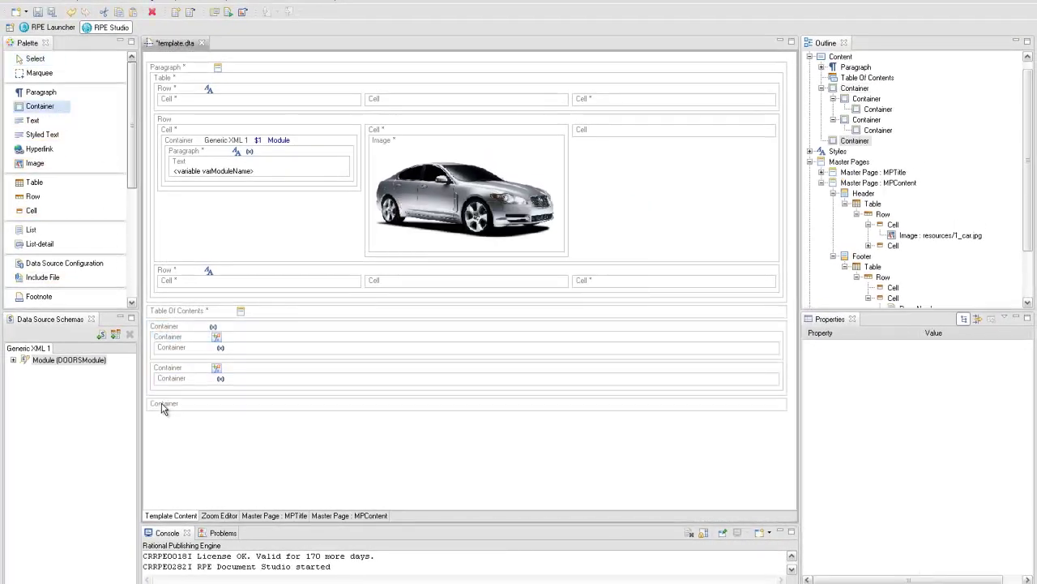
pyautogui.click(40, 92)
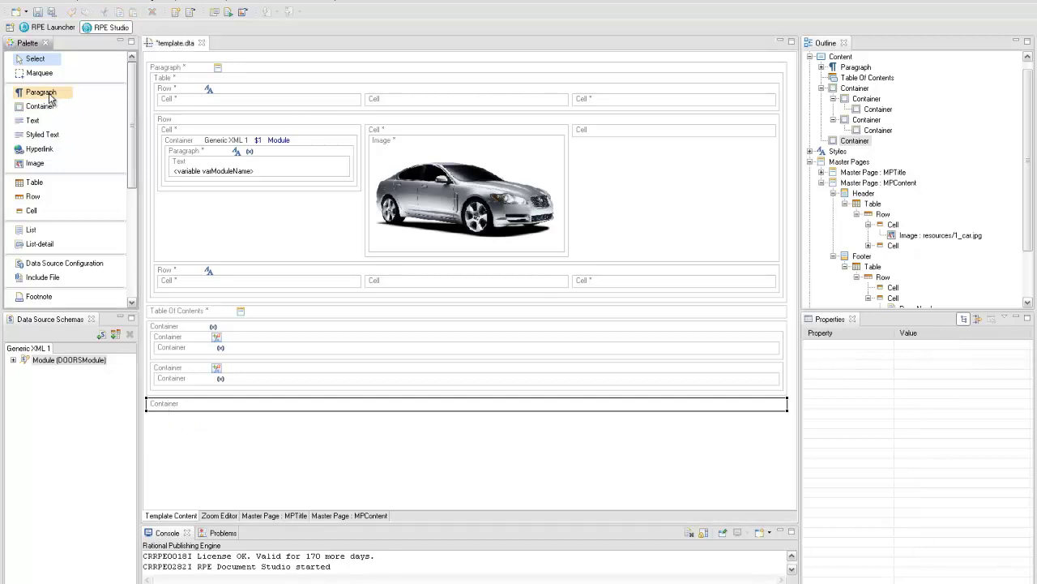
pyautogui.click(170, 408)
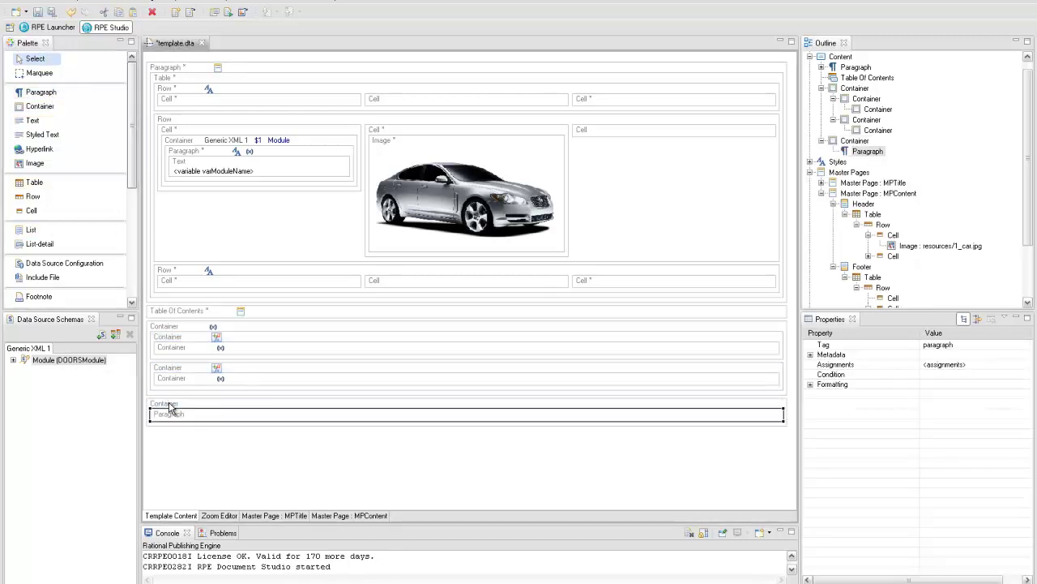
pyautogui.click(47, 108)
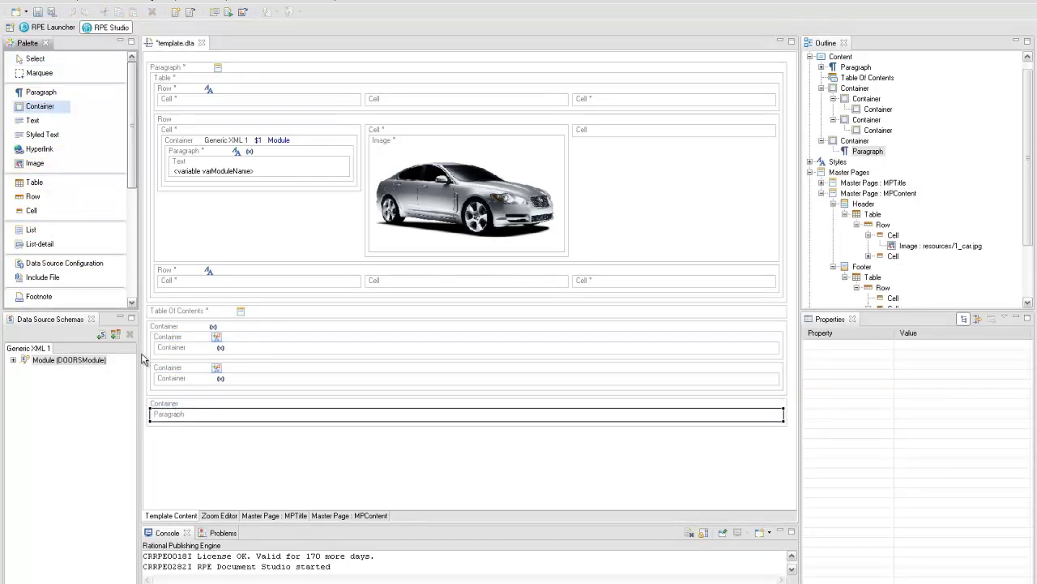
pyautogui.click(160, 430)
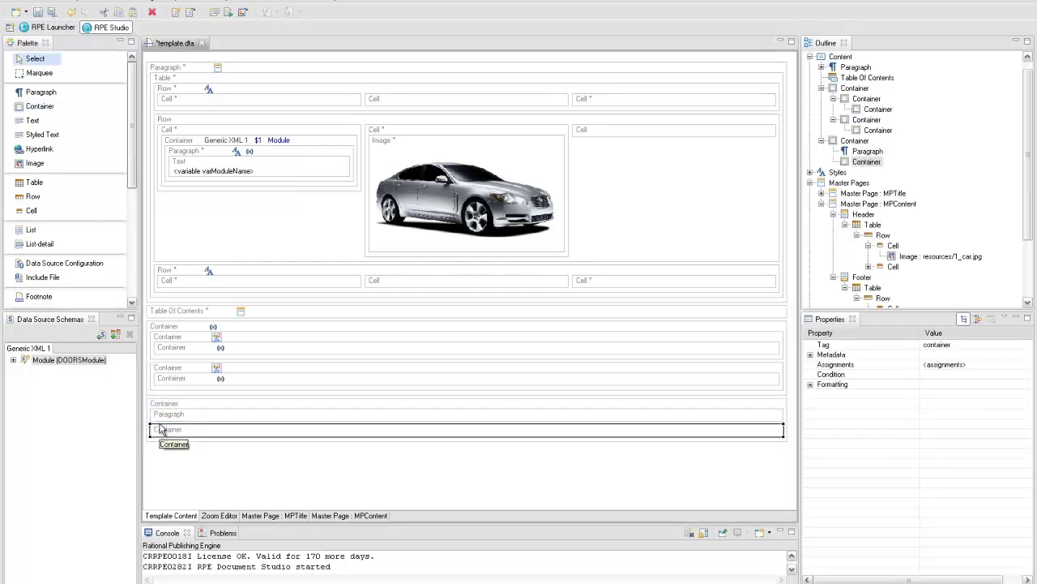
pyautogui.click(49, 106)
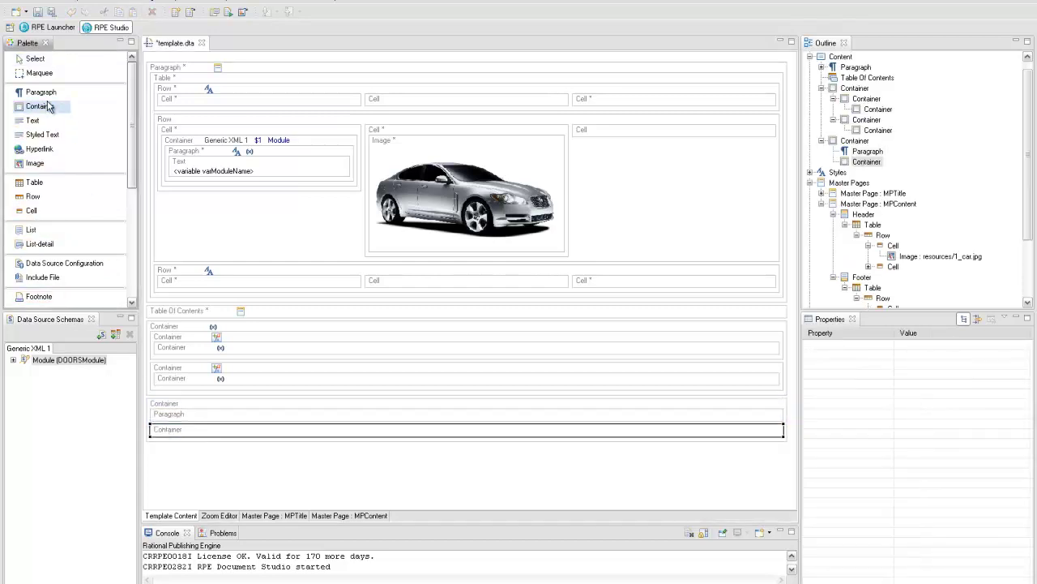
pyautogui.click(172, 442)
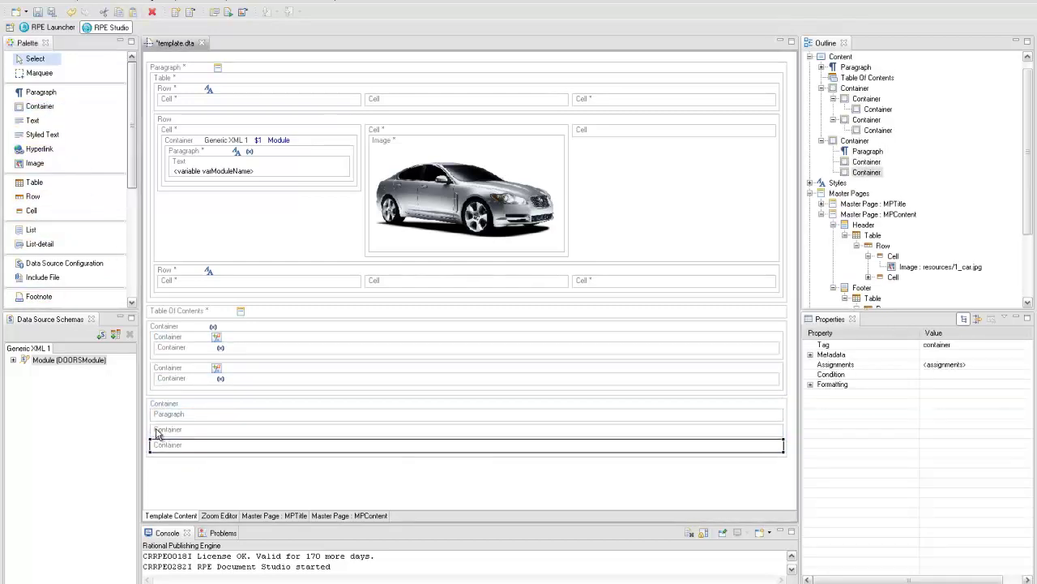
# Bind the Module/Object query to the new outer container and the Object's Table query to its last nested container, using the $2 - Module/Object context
pyautogui.click(13, 360)
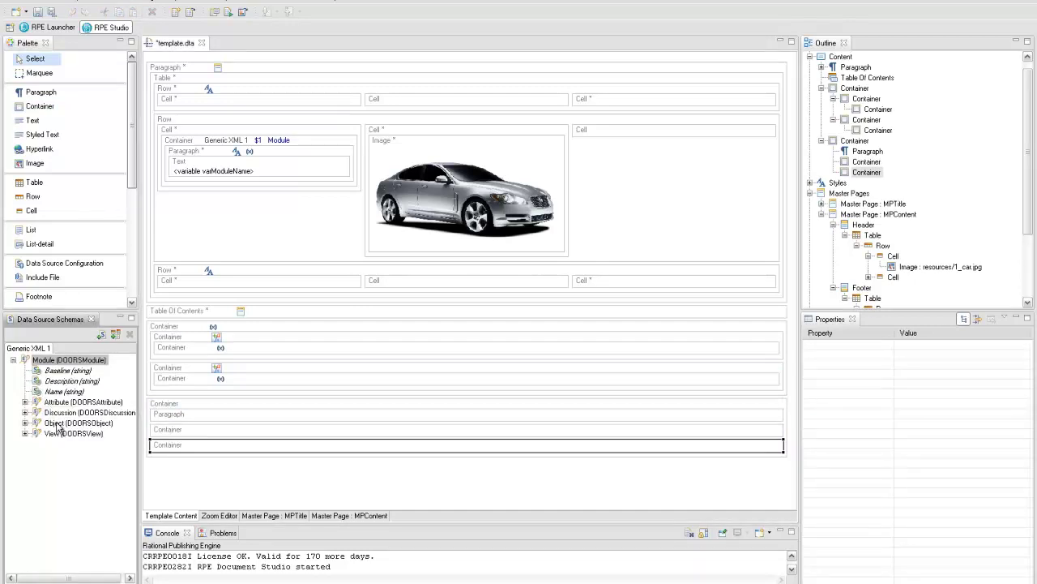
pyautogui.moveTo(71, 422); pyautogui.dragTo(203, 414)
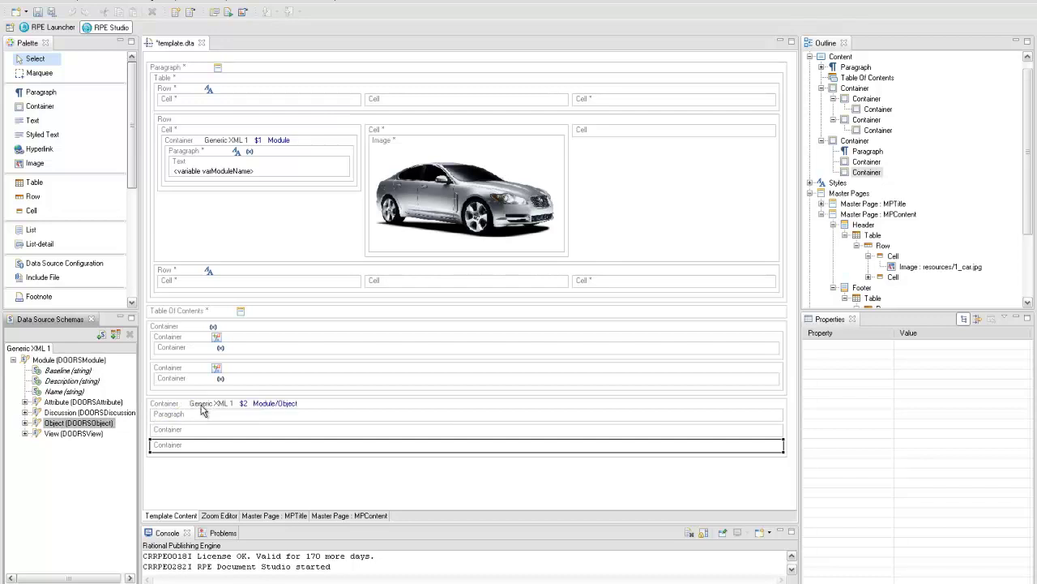
pyautogui.click(25, 422)
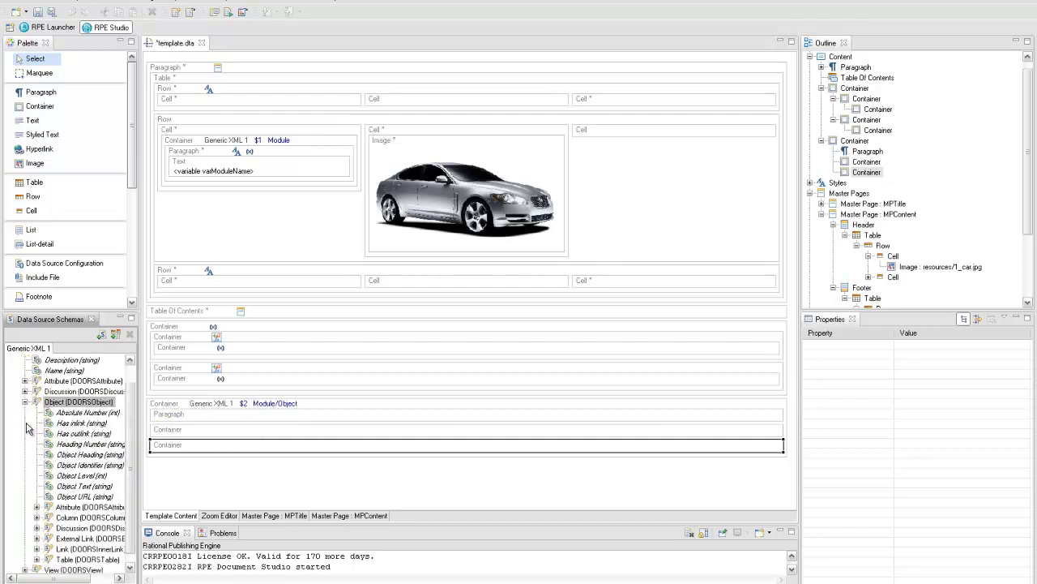
pyautogui.moveTo(73, 560); pyautogui.dragTo(215, 455)
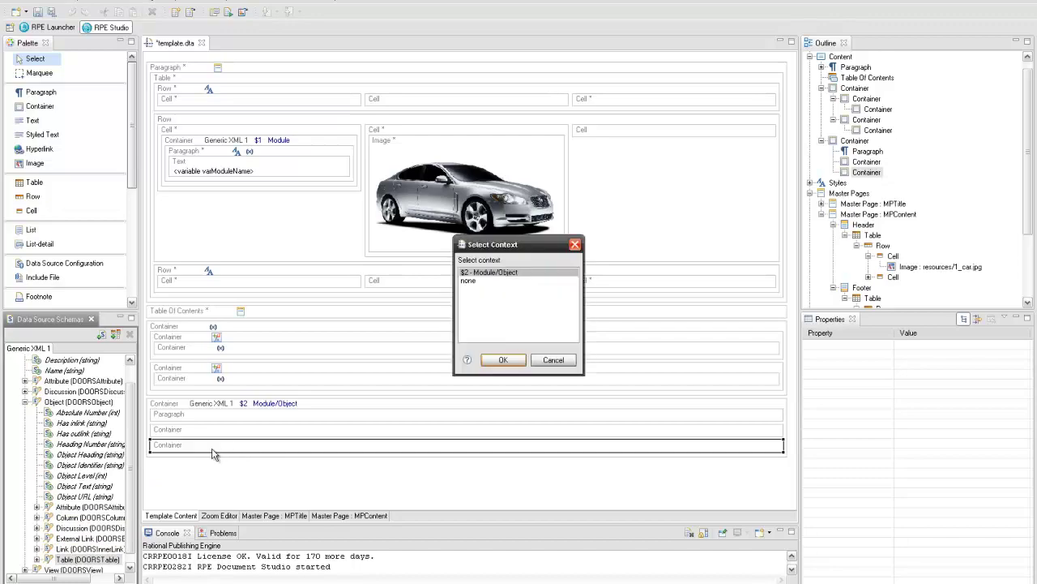
pyautogui.click(494, 364)
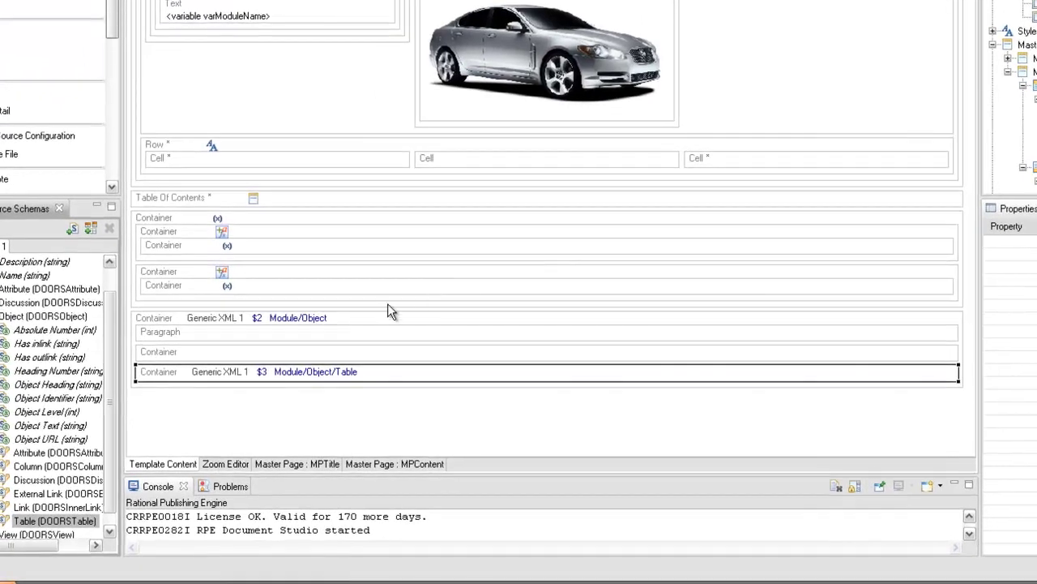
# Set a condition on the paragraph in the Module/Object container using the $2 Object_Heading attribute: Object_Heading != ""
pyautogui.rightClick(196, 418)
pyautogui.moveTo(235, 364)
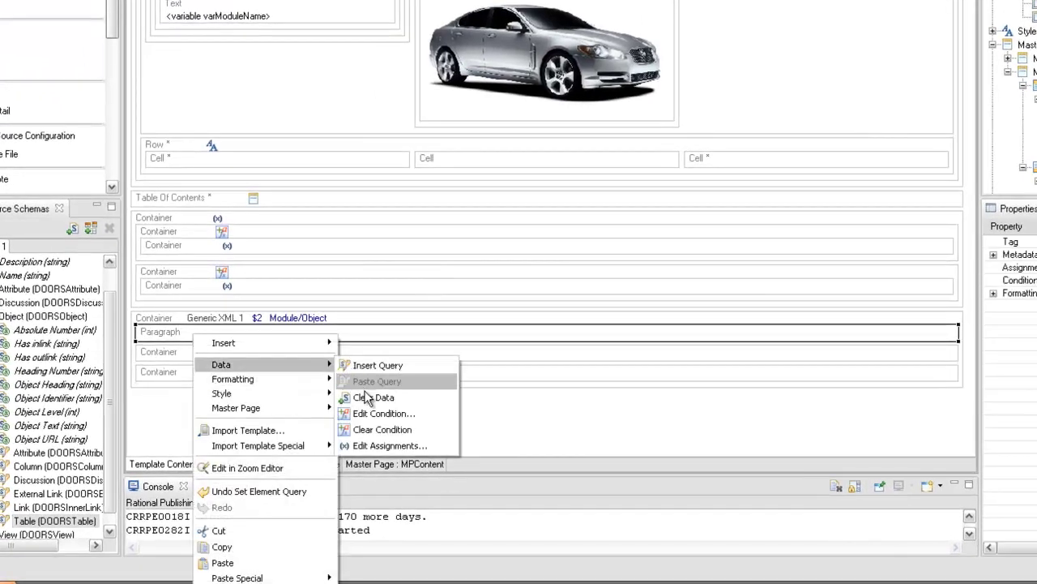
pyautogui.click(397, 413)
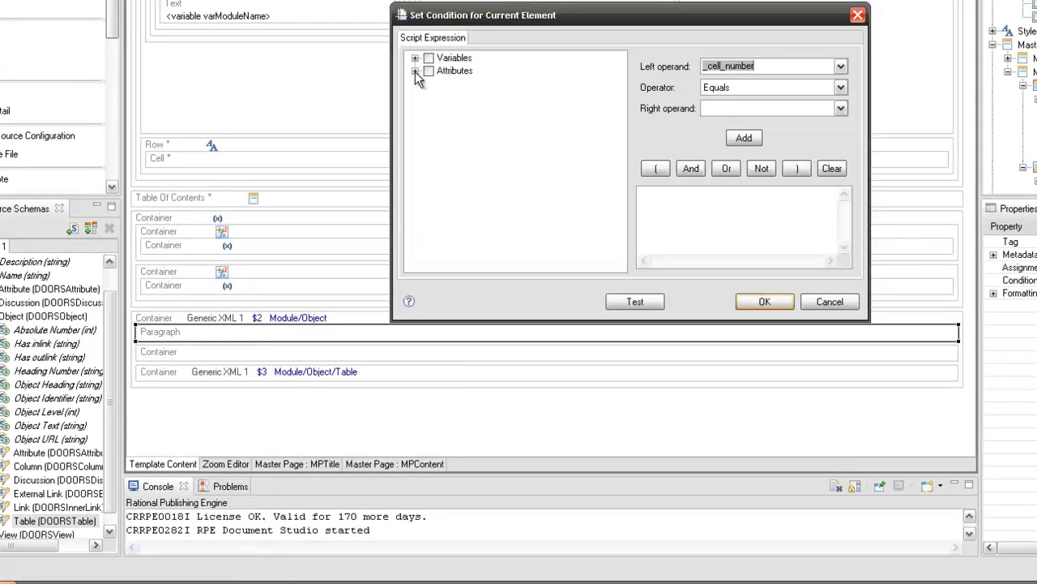
pyautogui.click(415, 72)
pyautogui.click(430, 84)
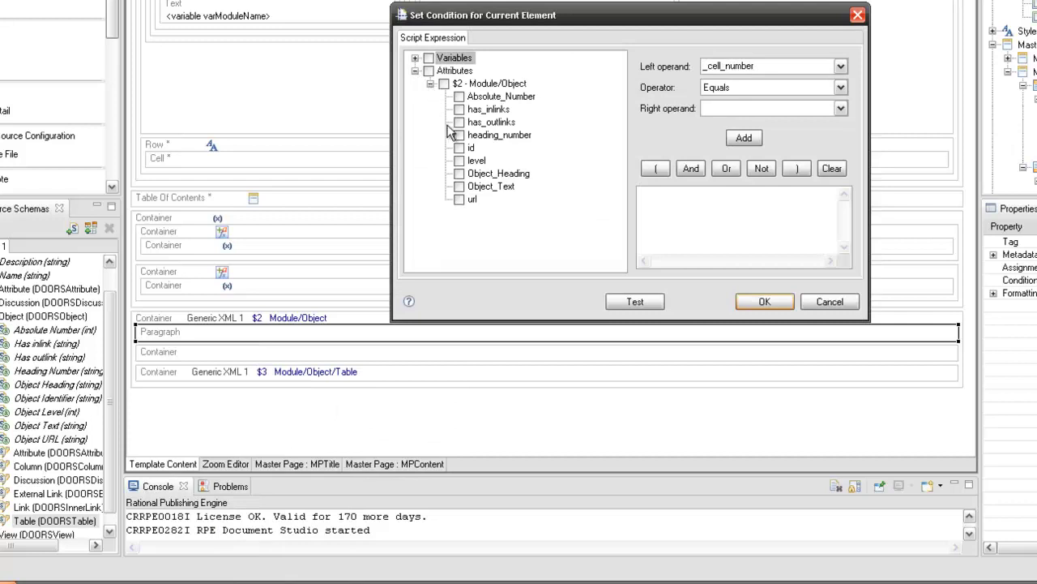
pyautogui.click(459, 173)
pyautogui.moveTo(476, 179); pyautogui.dragTo(677, 216)
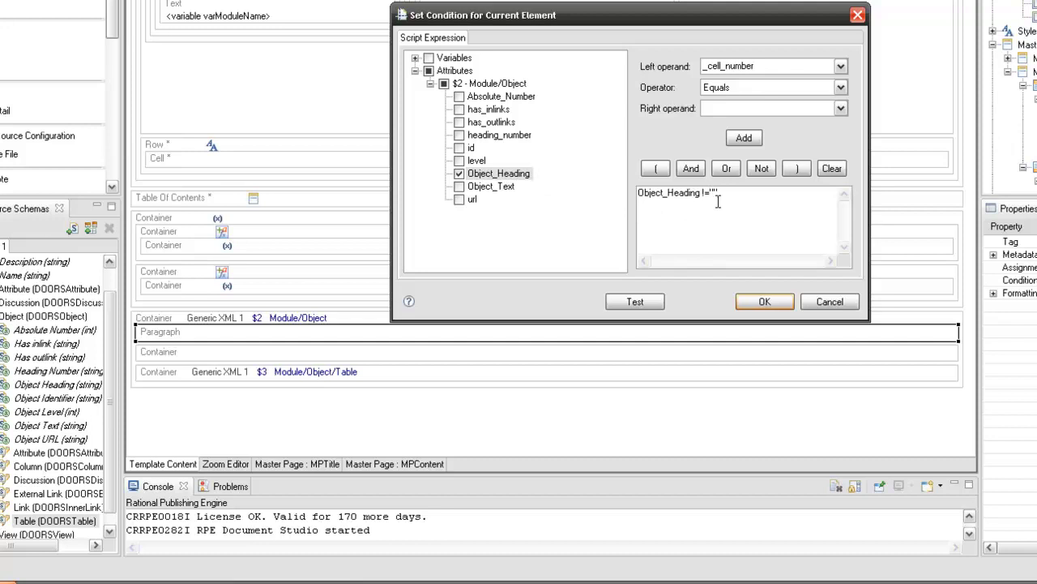
pyautogui.click(754, 302)
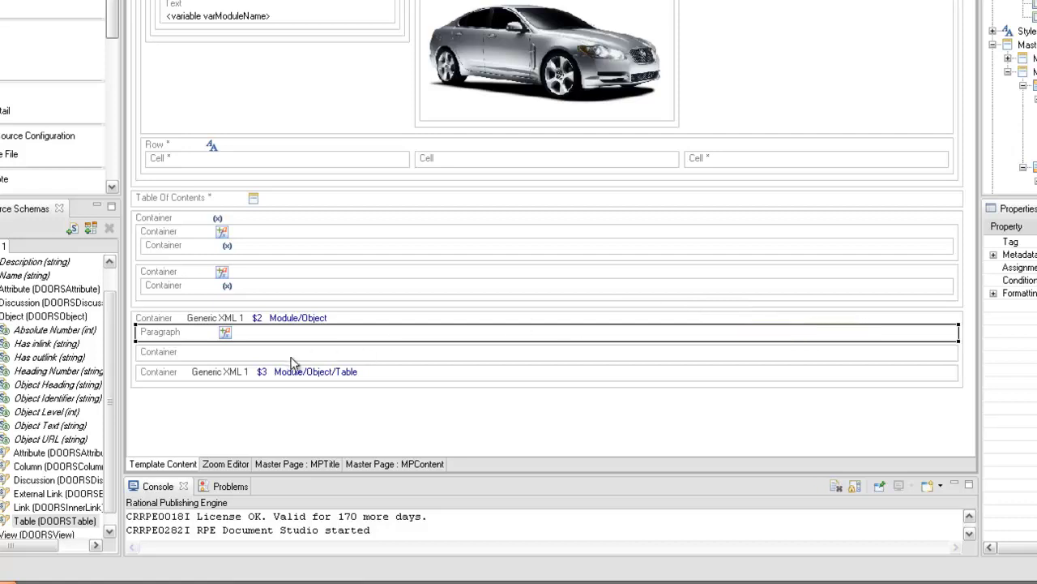
# Set a condition on the container directly below the paragraph requiring Object_Text to be Not equal to an empty value
pyautogui.rightClick(256, 354)
pyautogui.moveTo(324, 385)
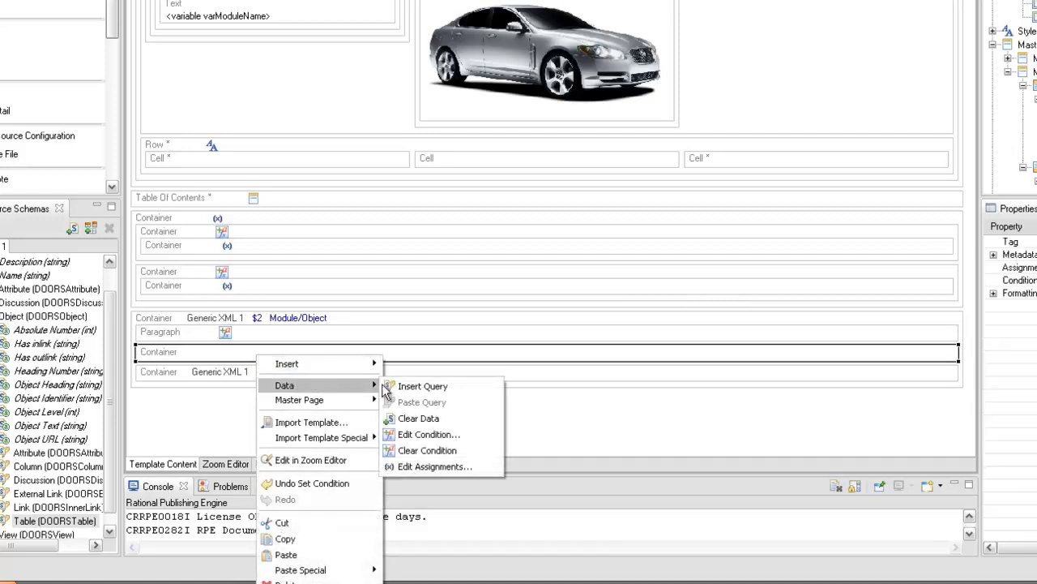
pyautogui.click(423, 438)
pyautogui.click(841, 66)
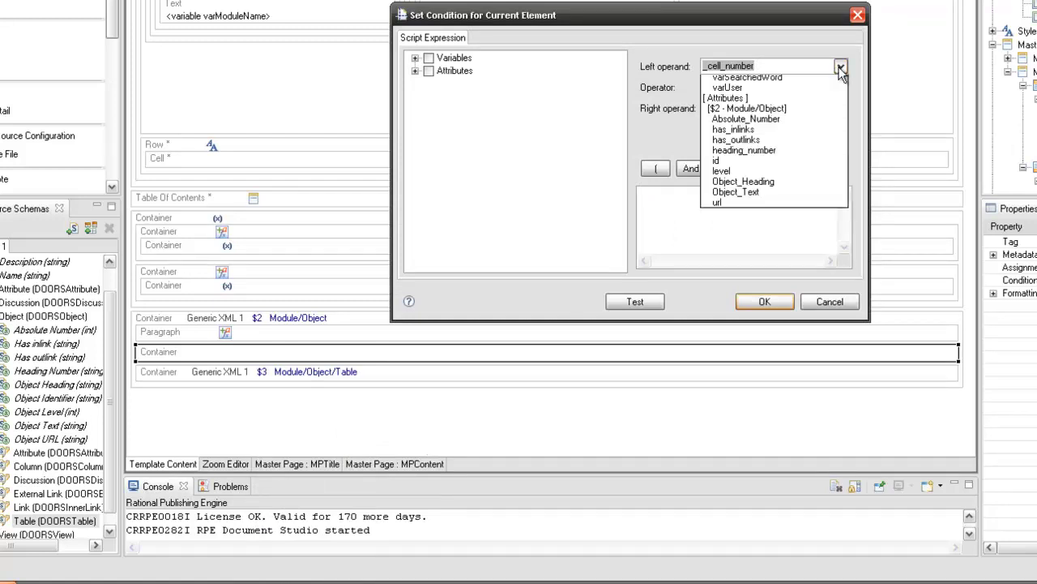
pyautogui.click(762, 266)
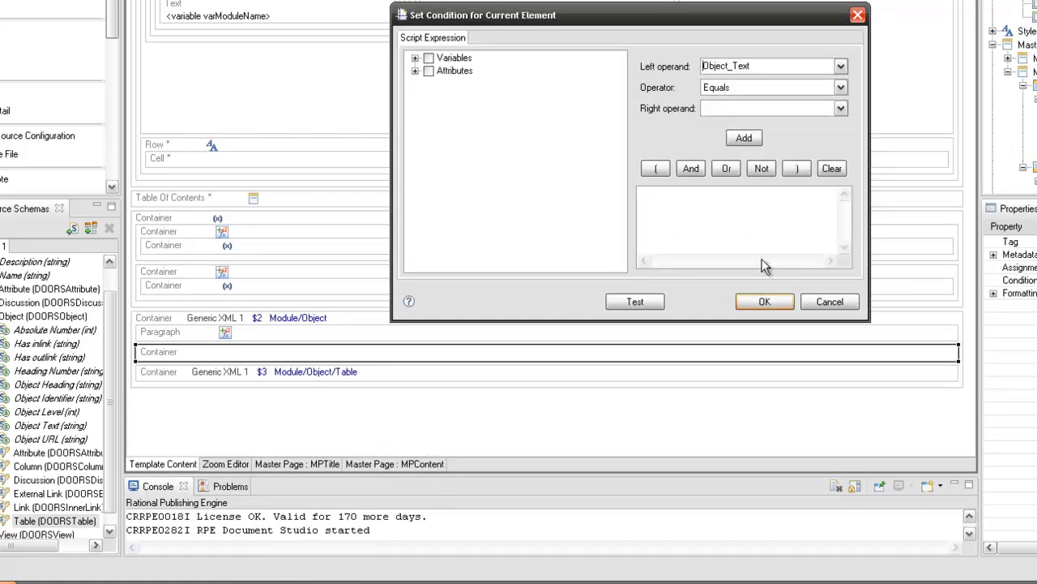
pyautogui.click(840, 87)
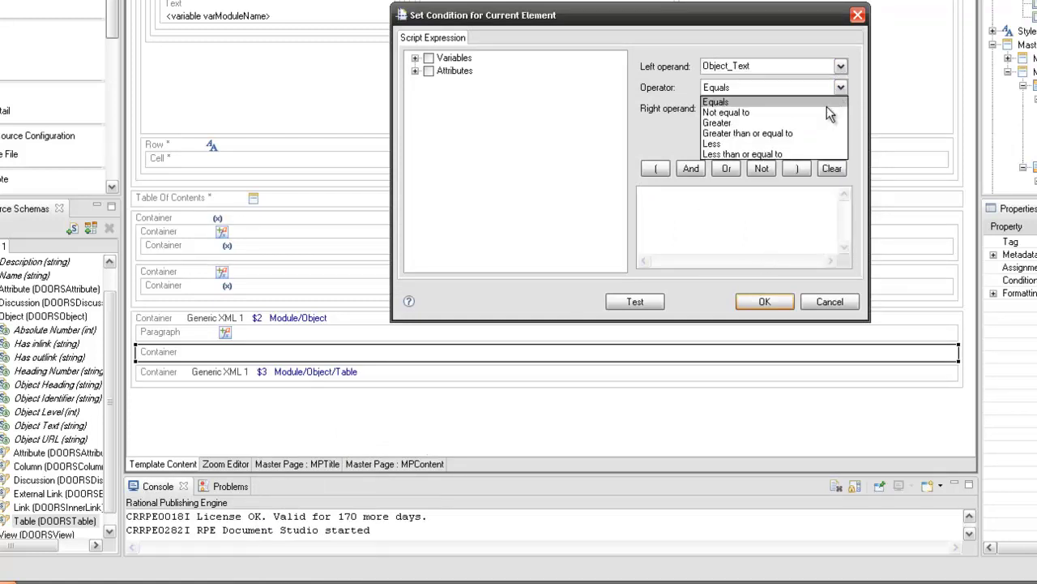
pyautogui.click(819, 113)
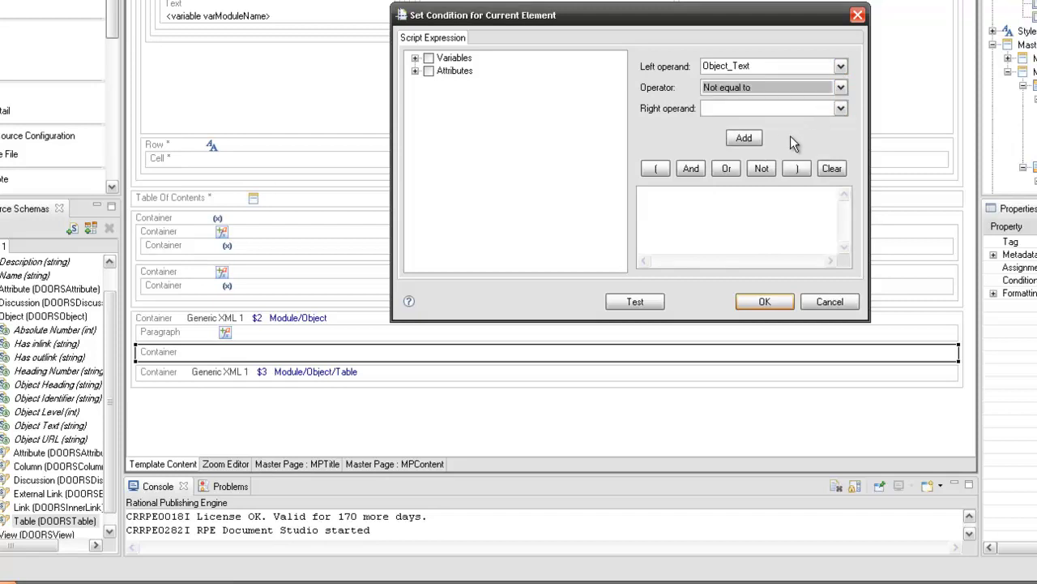
pyautogui.click(744, 138)
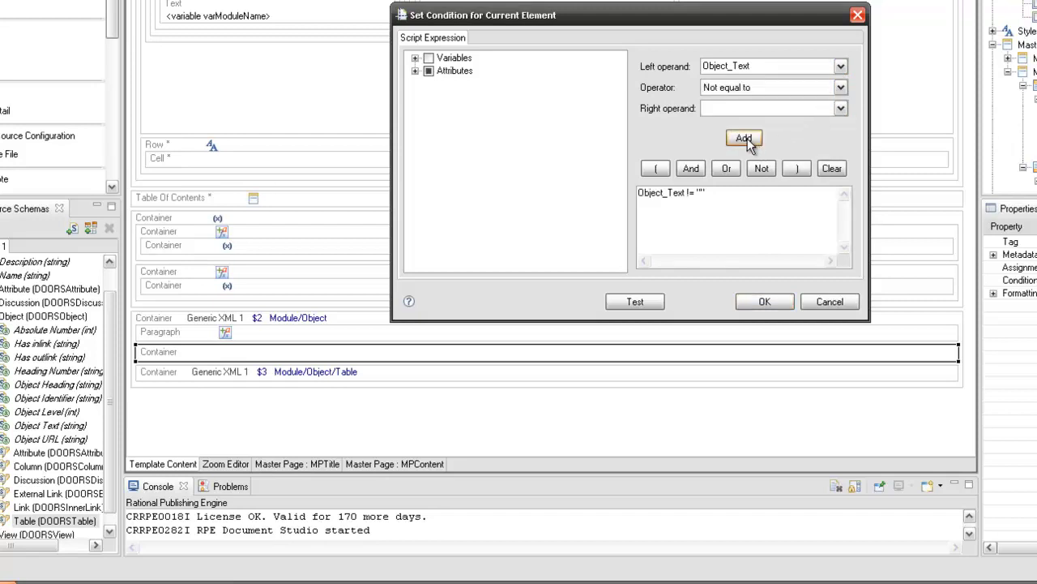
pyautogui.click(749, 301)
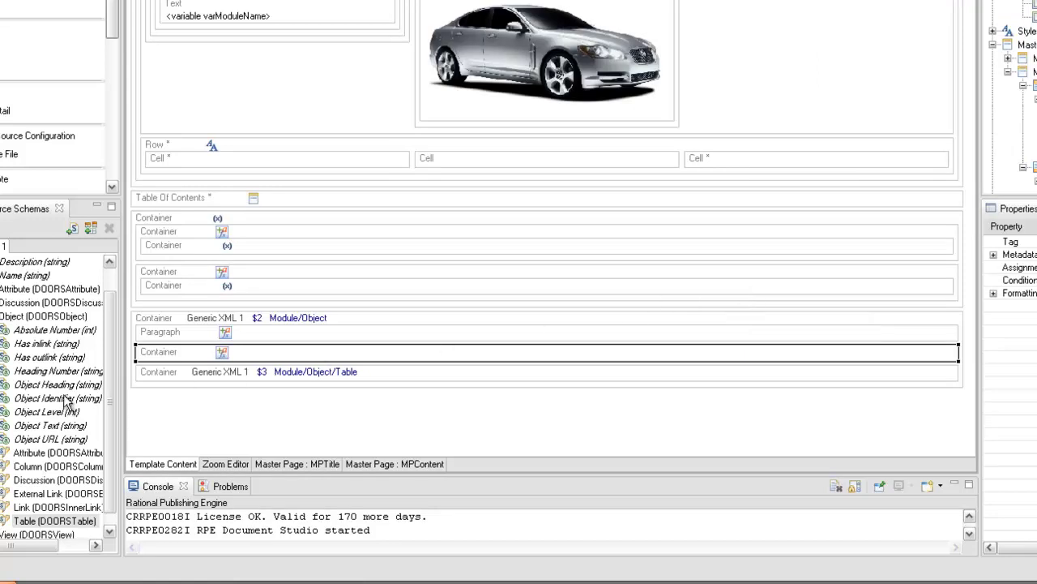
# Insert the Object Heading attribute into the conditional paragraph and add two containers inside the conditional container below it
pyautogui.moveTo(57, 386); pyautogui.dragTo(195, 333)
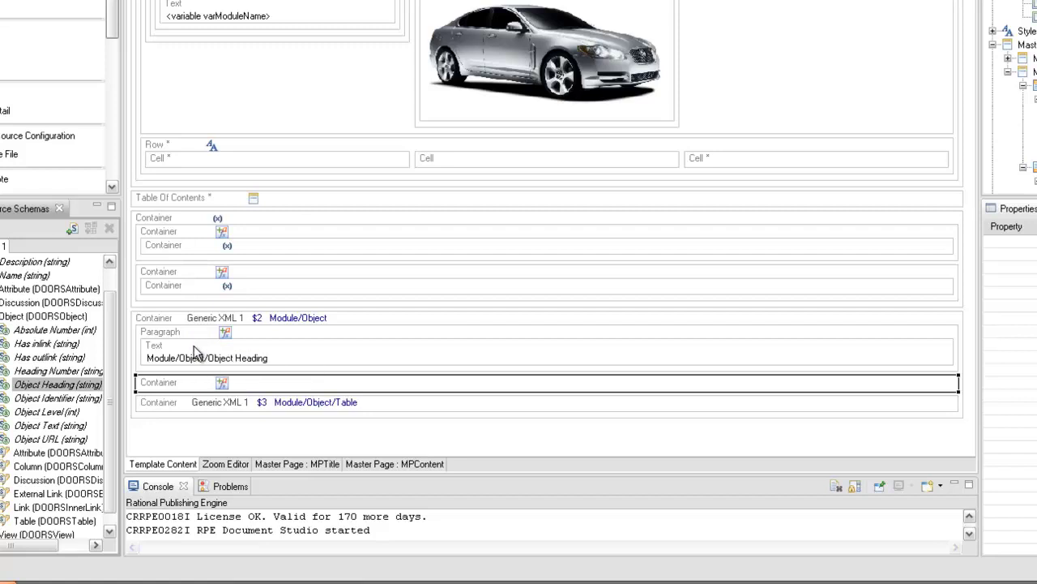
pyautogui.rightClick(184, 382)
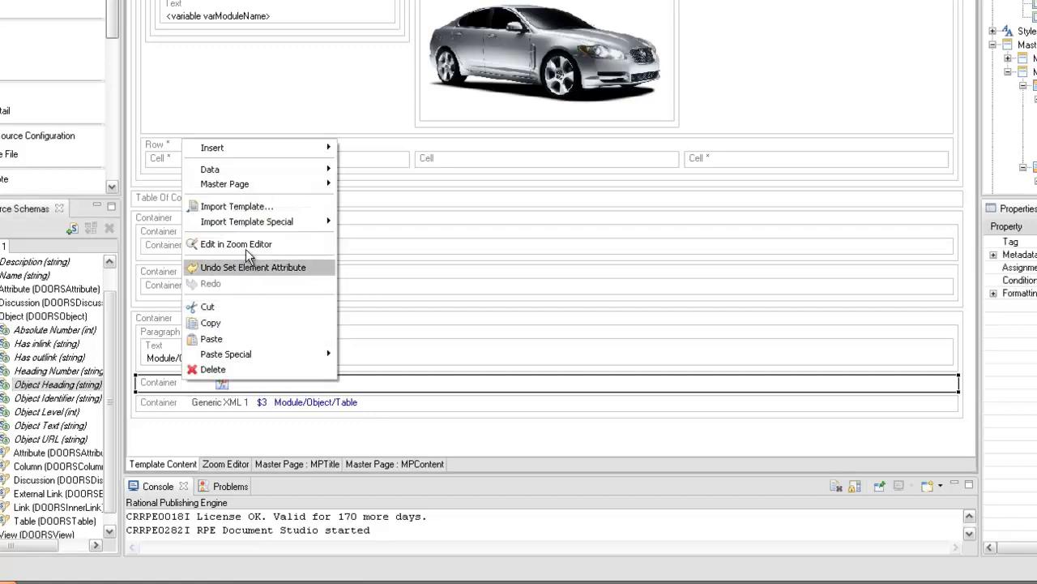
pyautogui.moveTo(254, 147)
pyautogui.click(381, 166)
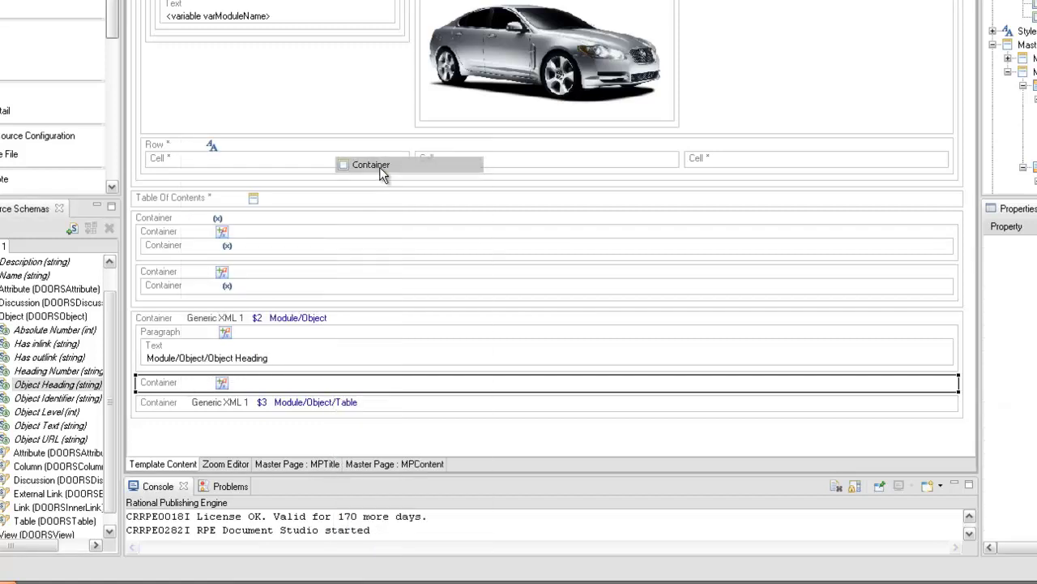
pyautogui.rightClick(247, 377)
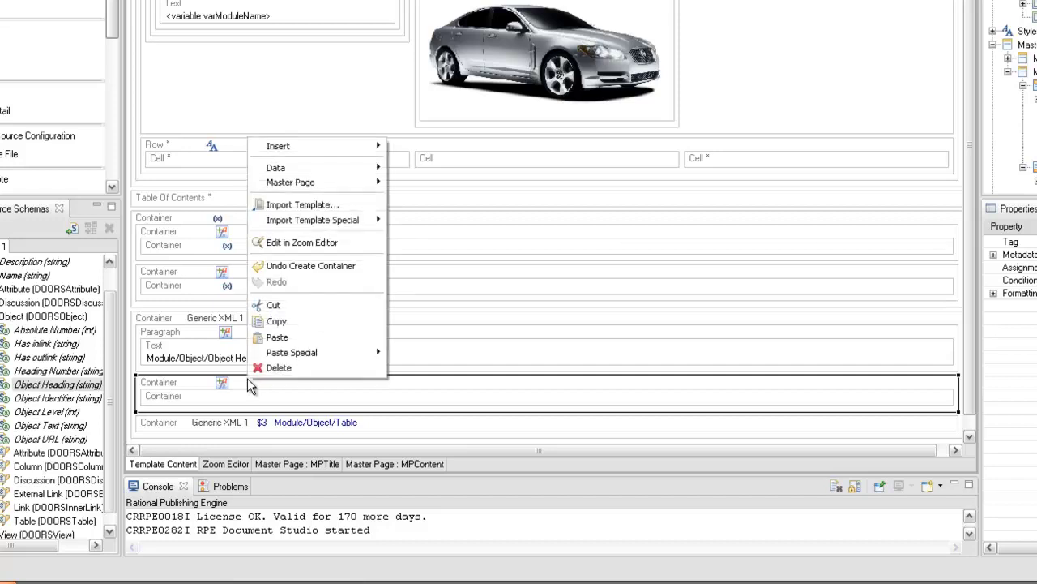
pyautogui.moveTo(305, 154)
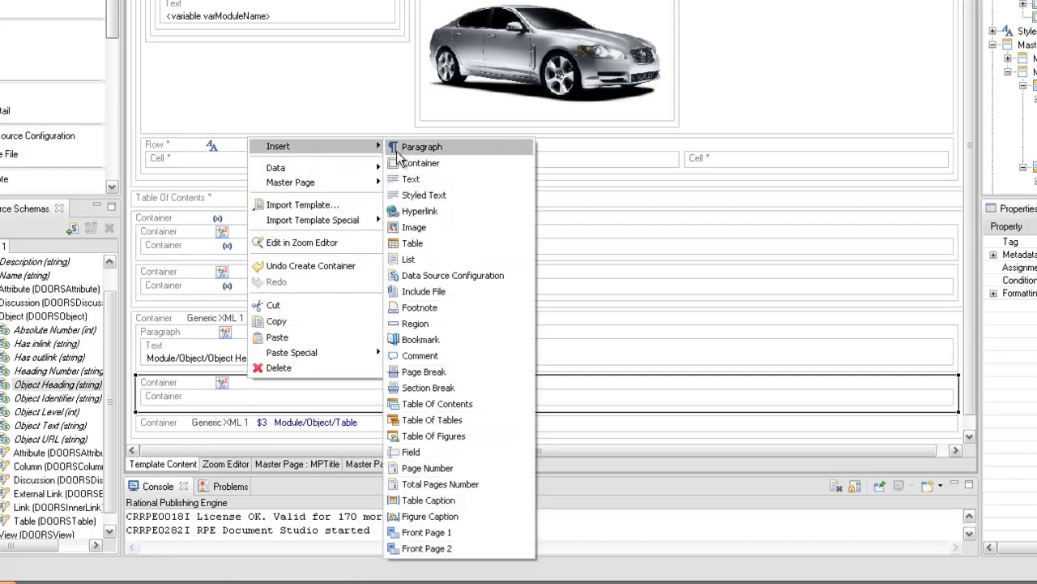
pyautogui.click(403, 161)
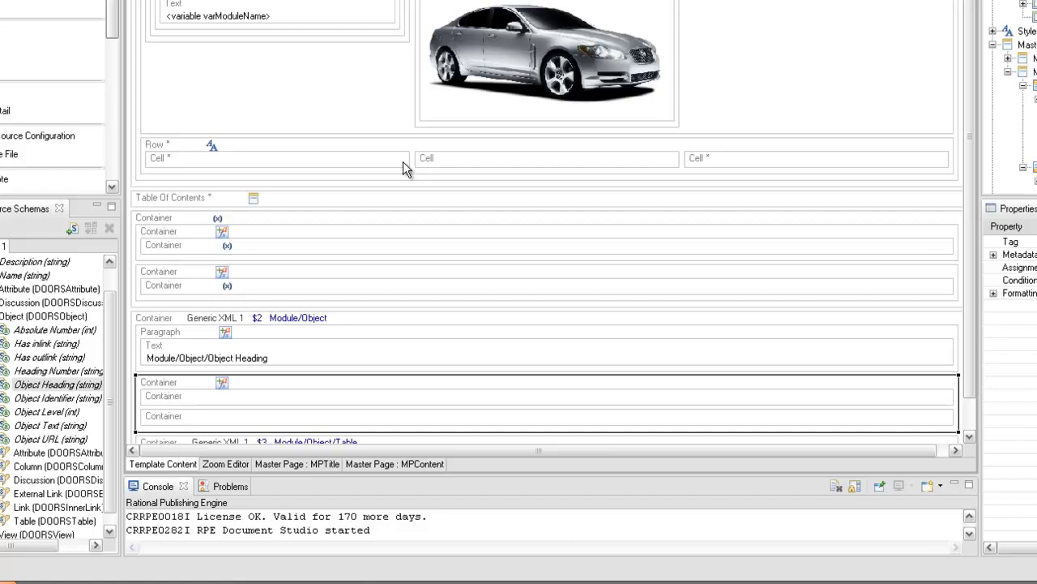
# Begin a condition on the first of the two inner containers with the $2 Object_Text attribute: Object_Text.toLowerCase().indexOf(
pyautogui.click(421, 404)
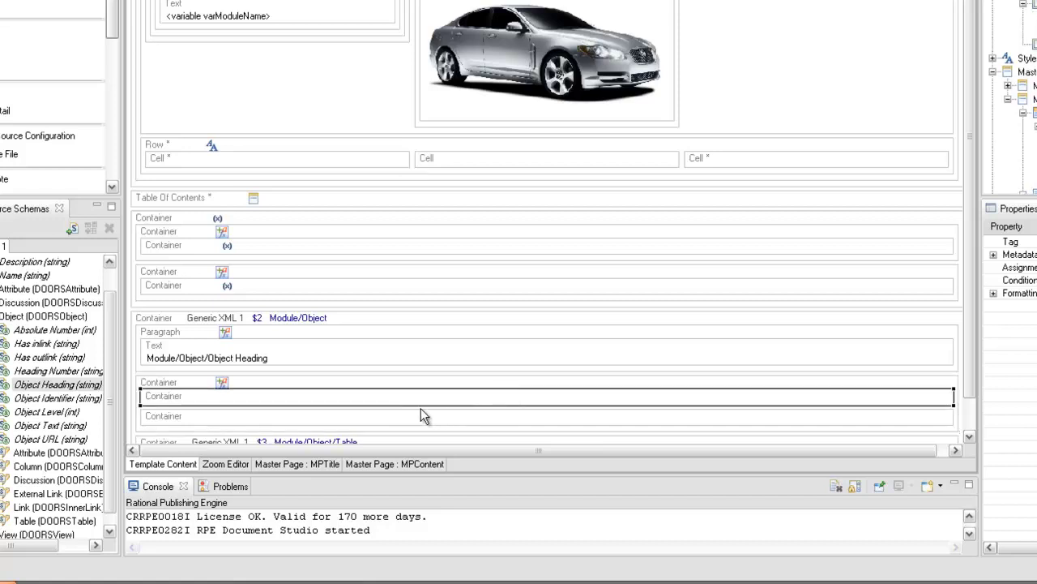
pyautogui.rightClick(324, 399)
pyautogui.moveTo(394, 193)
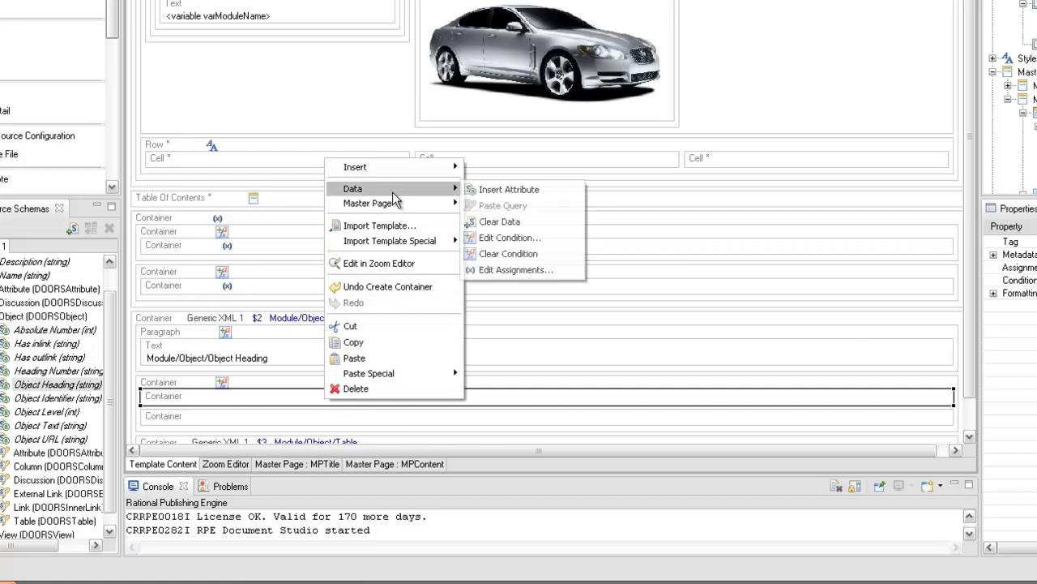
pyautogui.click(506, 238)
pyautogui.click(415, 71)
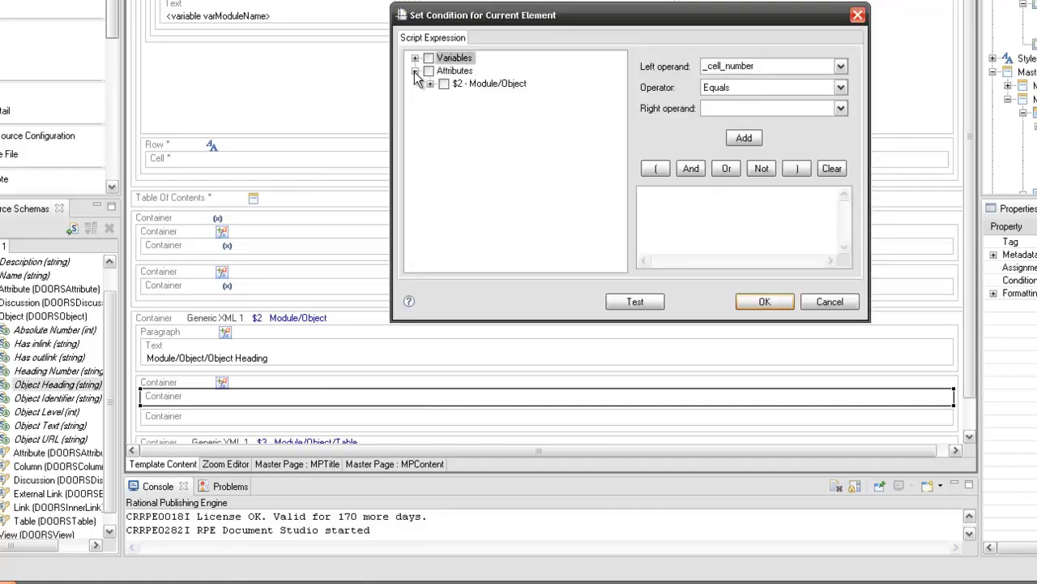
pyautogui.click(430, 83)
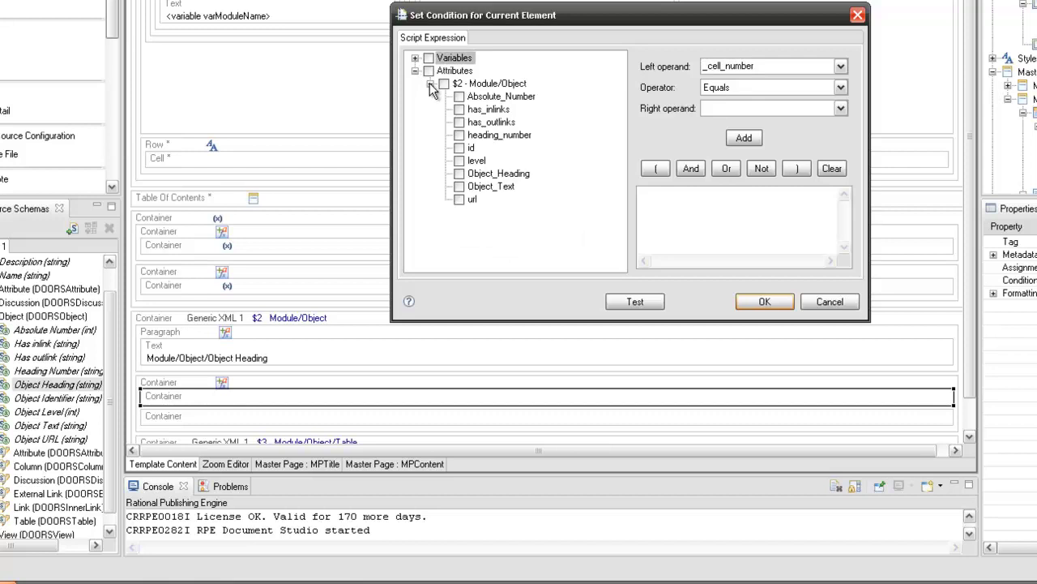
pyautogui.click(460, 188)
pyautogui.moveTo(486, 186); pyautogui.dragTo(693, 193)
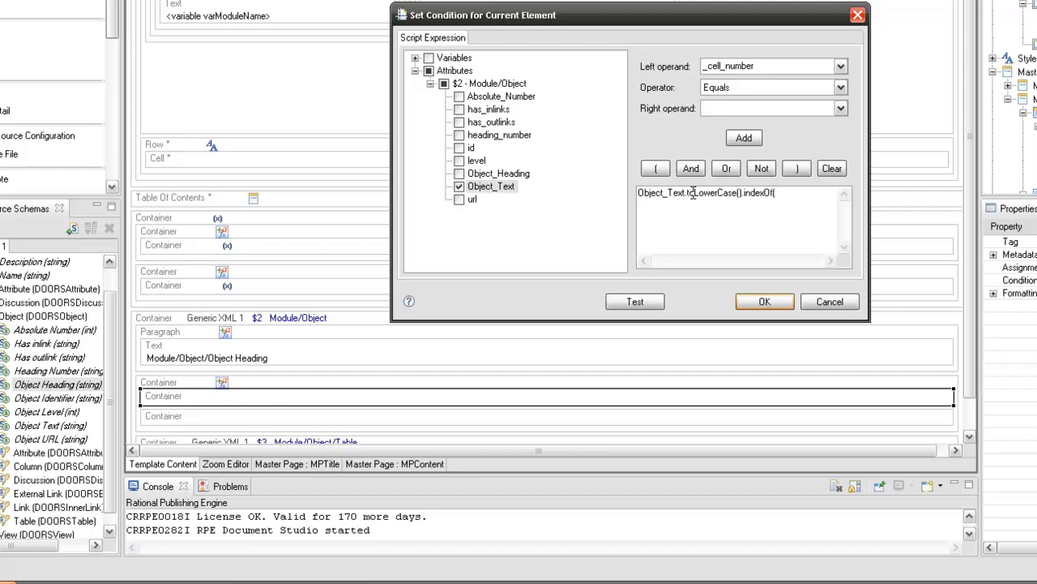
# Complete the condition expression with the variable varSearchedWord so it reads Object_Text.toLowerCase().indexOf(varSearchedWord, 0) == -1
pyautogui.click(415, 58)
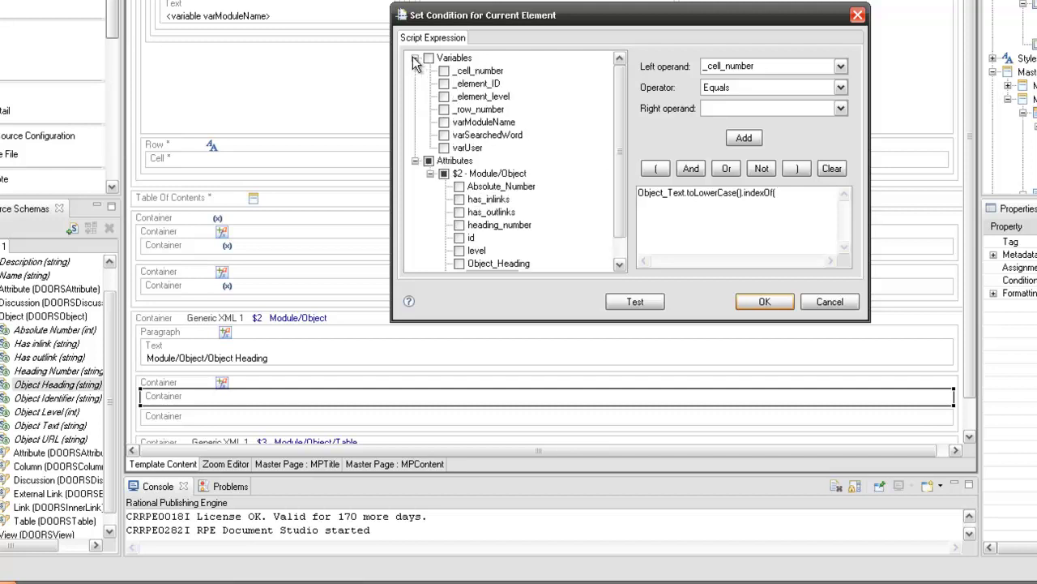
pyautogui.click(444, 134)
pyautogui.moveTo(478, 136); pyautogui.dragTo(786, 199)
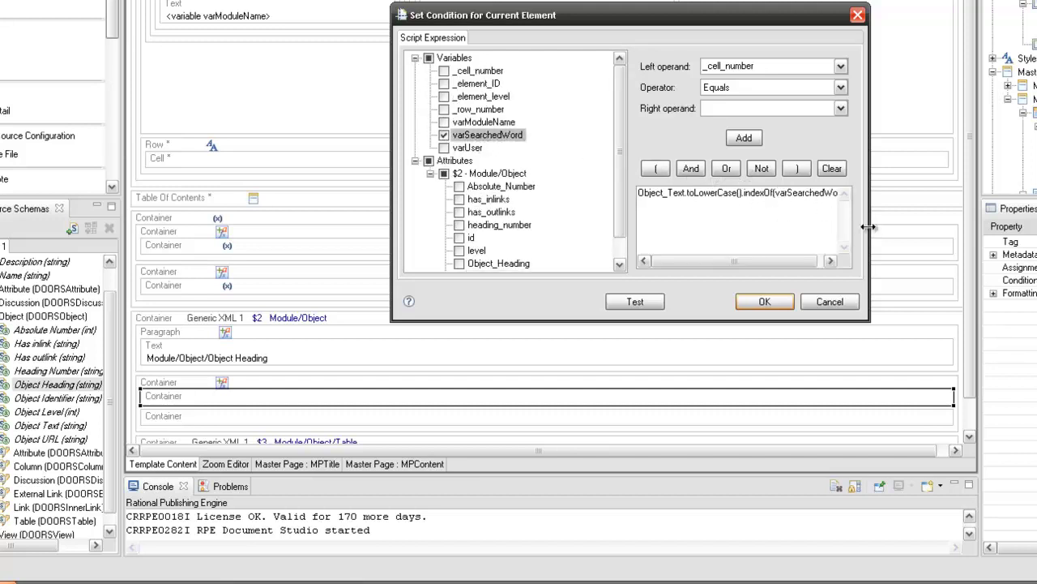
pyautogui.moveTo(869, 235); pyautogui.dragTo(1035, 227)
pyautogui.click(954, 197)
pyautogui.write(', 0) ==-1')
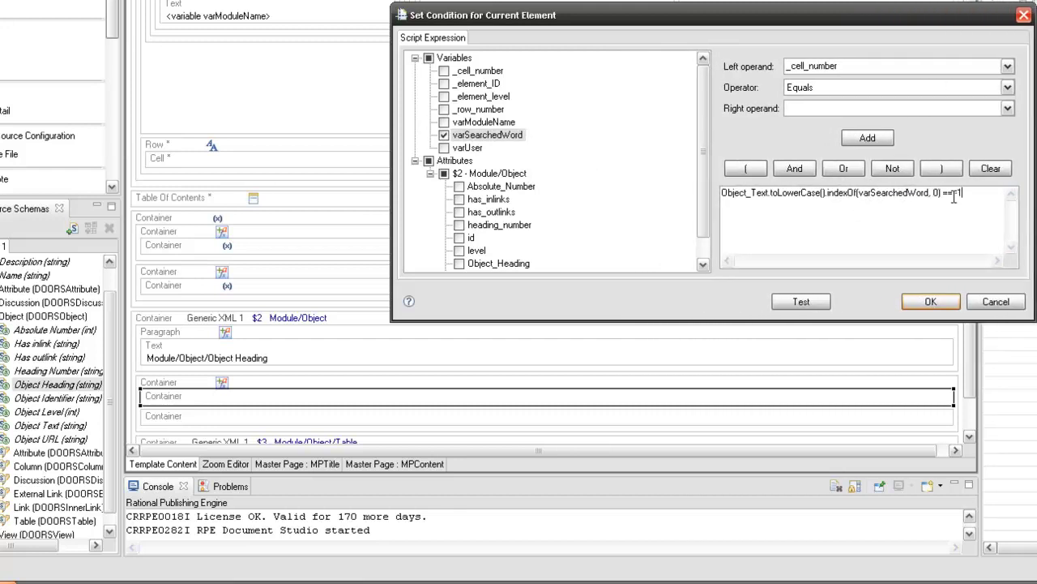
# Copy the whole condition expression for reuse and apply it to the first inner container
pyautogui.hotkey('ctrl', 'a')
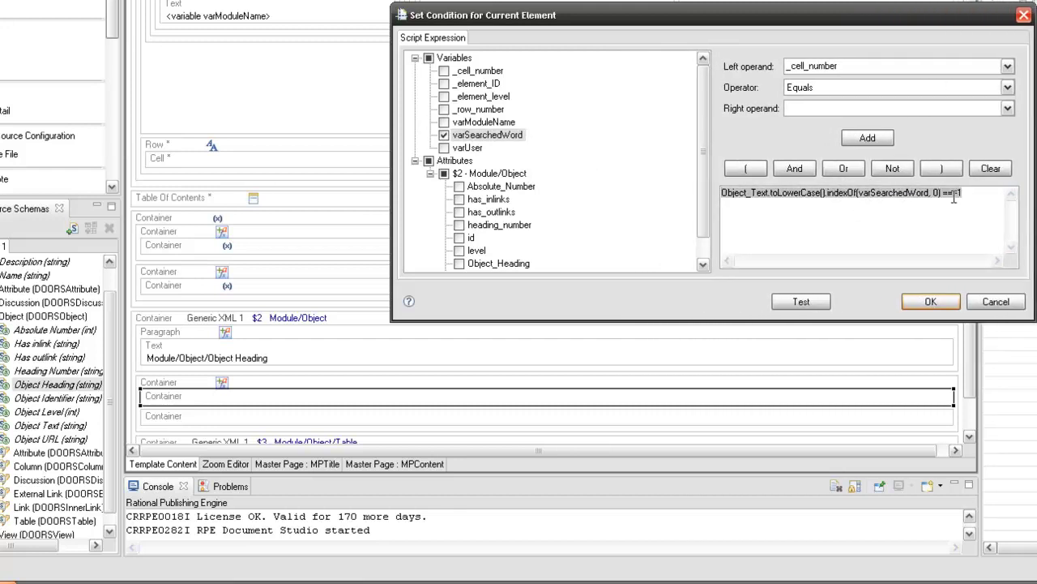
pyautogui.rightClick(931, 185)
pyautogui.click(946, 213)
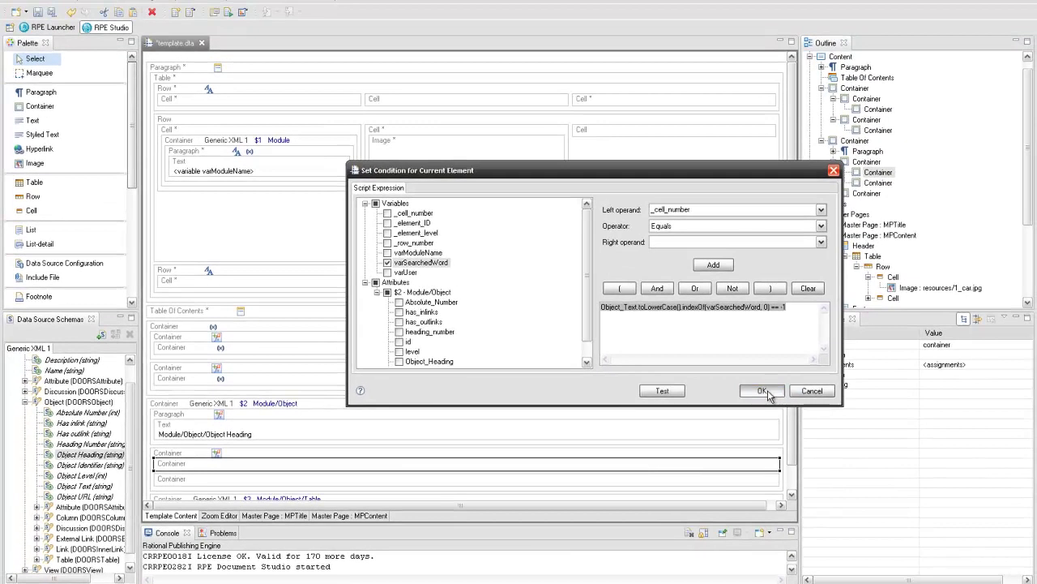
pyautogui.click(762, 391)
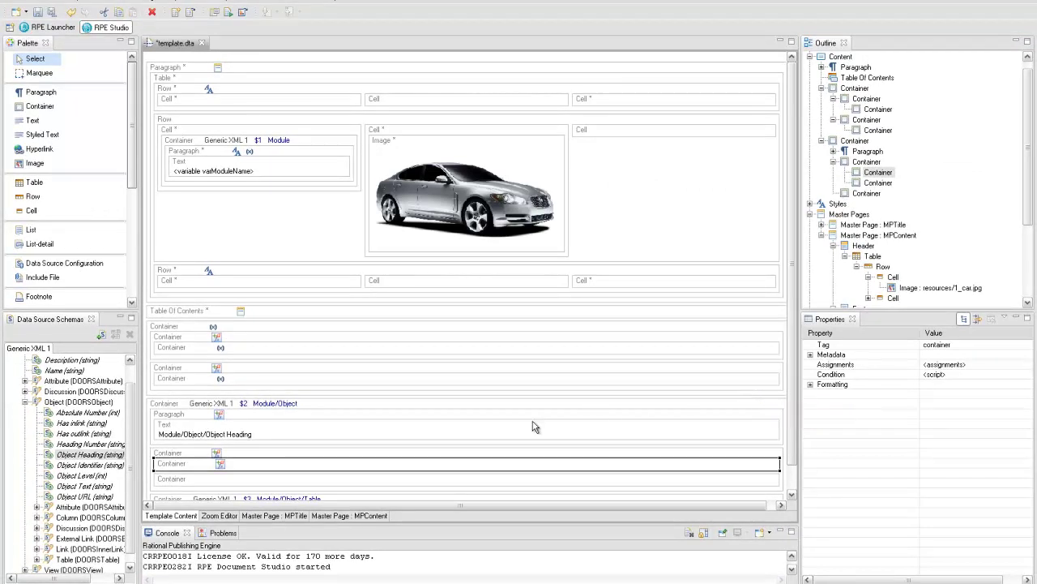
# Paste the copied condition expression onto the second inner container and change its comparison operator to !=
pyautogui.rightClick(369, 478)
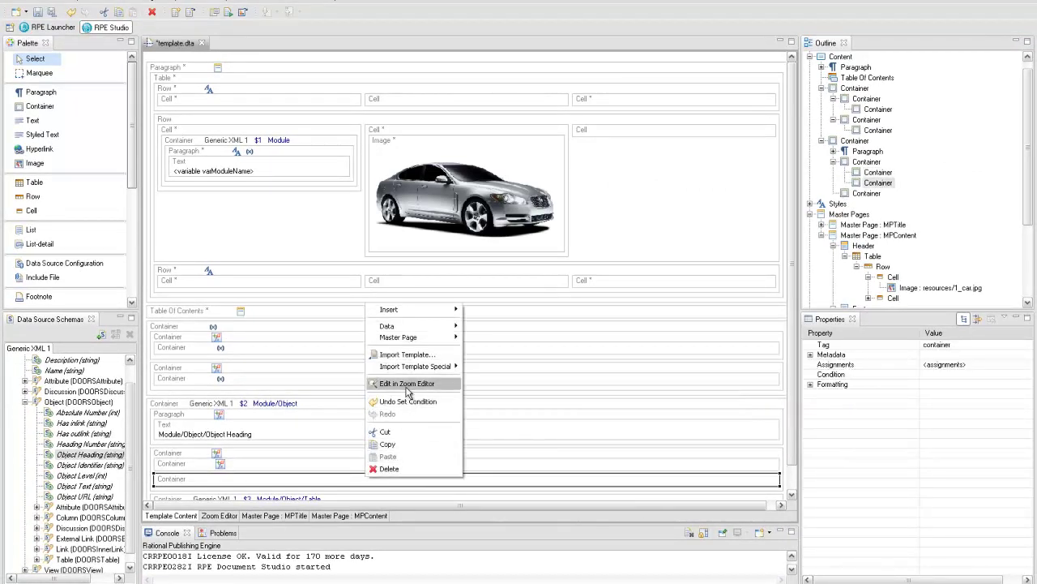
pyautogui.moveTo(460, 331)
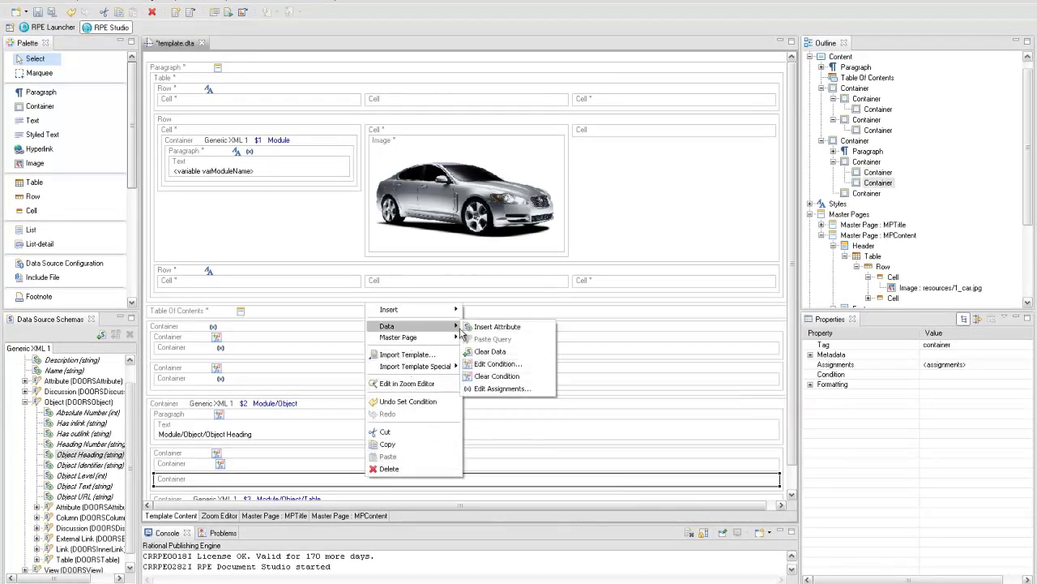
pyautogui.click(478, 366)
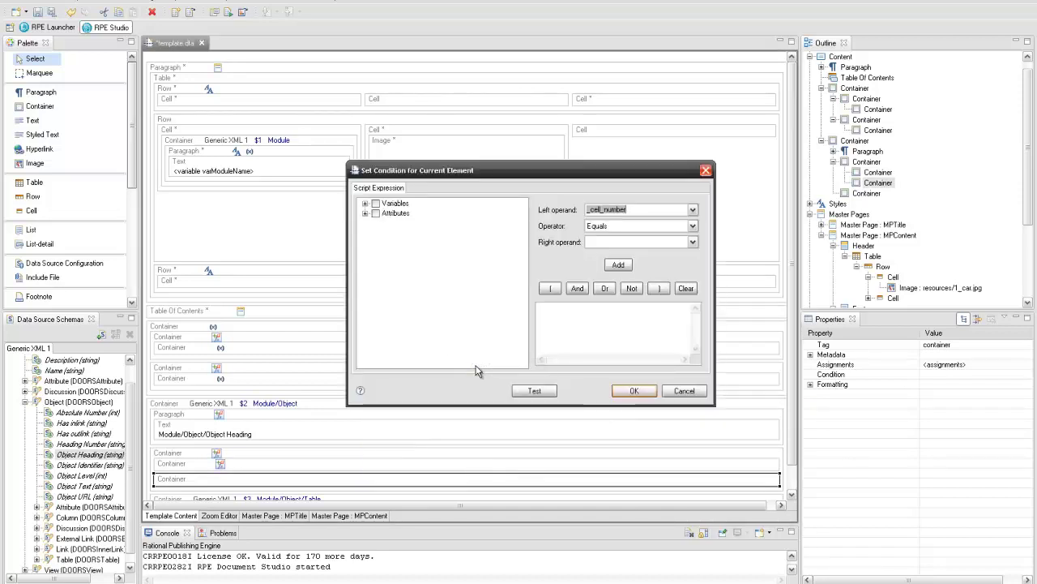
pyautogui.rightClick(550, 327)
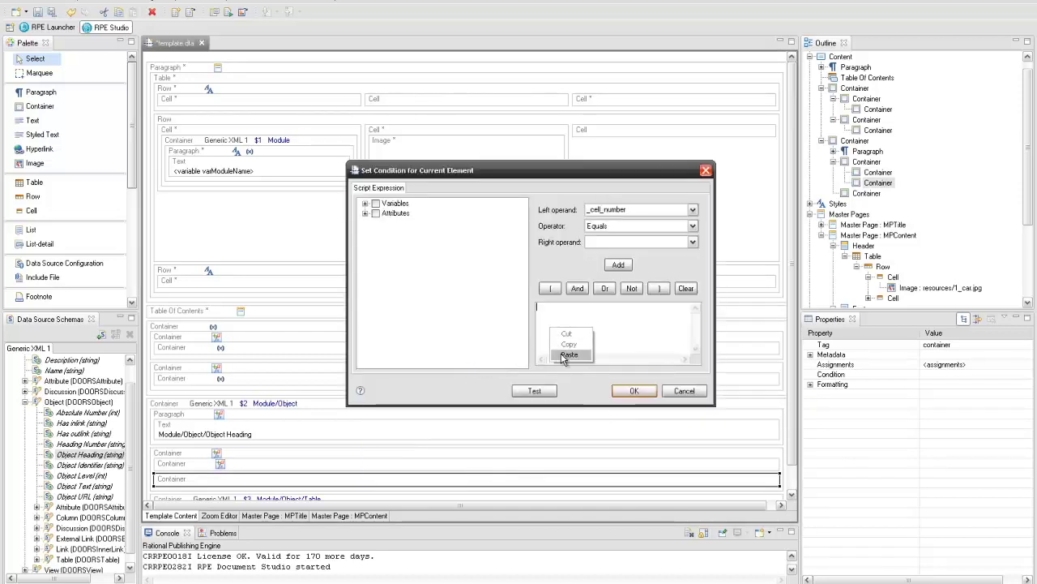
pyautogui.click(563, 350)
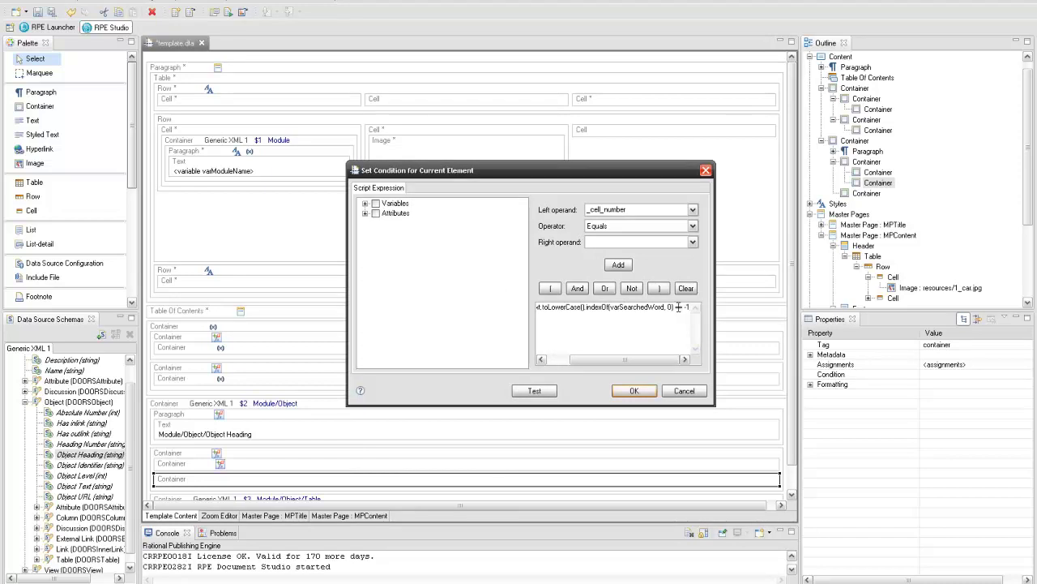
pyautogui.press('BackSpace')
pyautogui.press('BackSpace')
pyautogui.write('!')
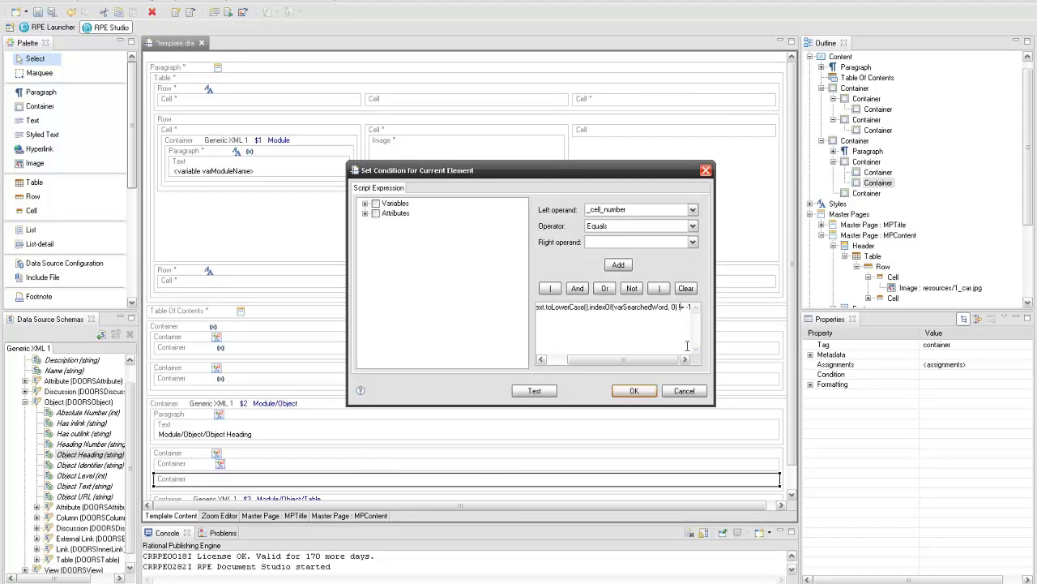
# Include the variable varSearchedWord and the $2 attribute Object_Text in the second container's condition and apply it
pyautogui.click(365, 204)
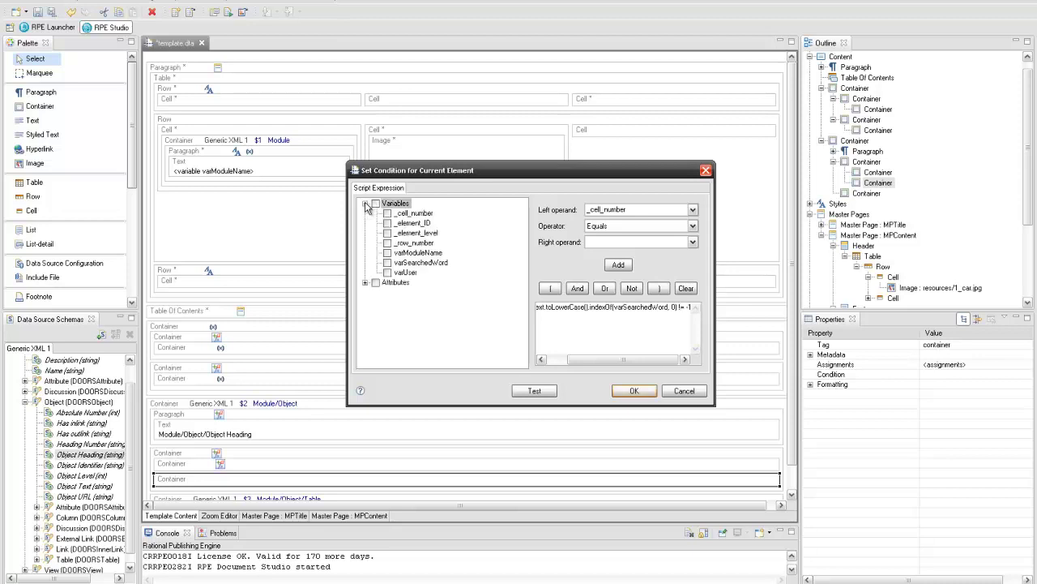
pyautogui.click(387, 262)
pyautogui.click(366, 282)
pyautogui.click(378, 292)
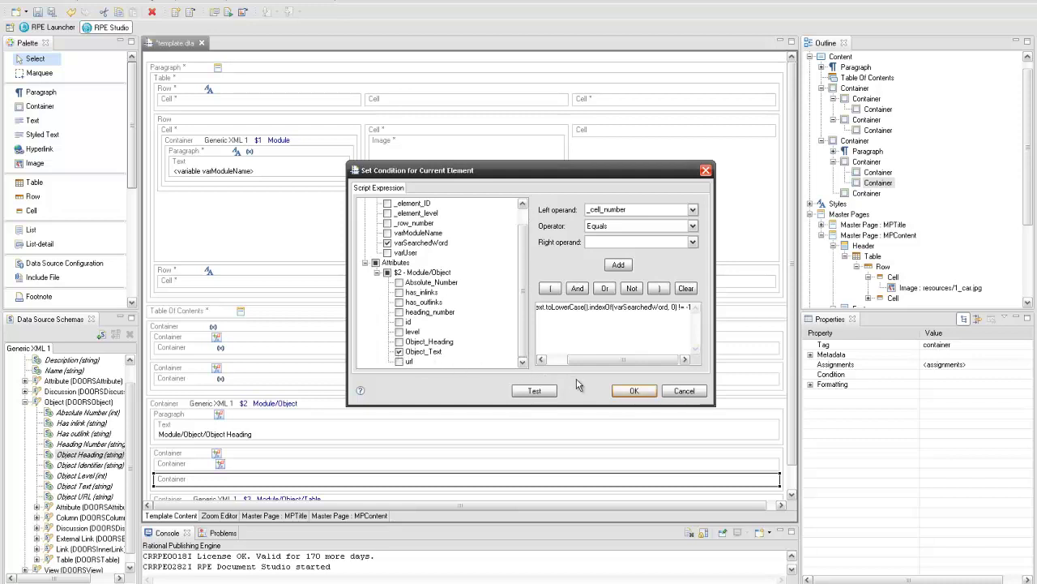
pyautogui.click(625, 393)
pyautogui.moveTo(625, 393)
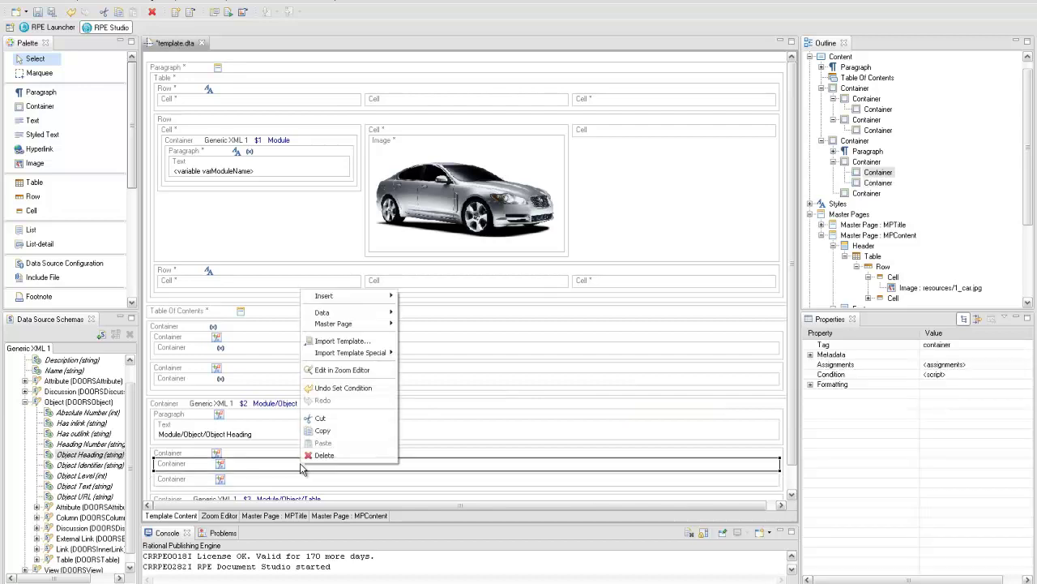
# Insert a paragraph into the first inner container and fill it with the Object Text attribute
pyautogui.rightClick(305, 463)
pyautogui.moveTo(362, 296)
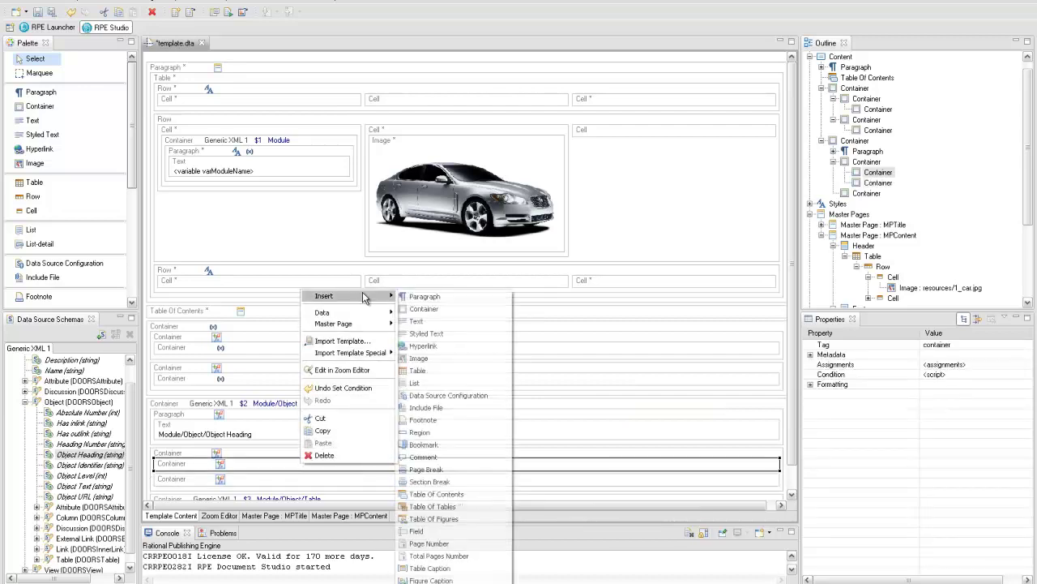
pyautogui.click(421, 297)
pyautogui.click(157, 467)
pyautogui.moveTo(88, 486); pyautogui.dragTo(206, 481)
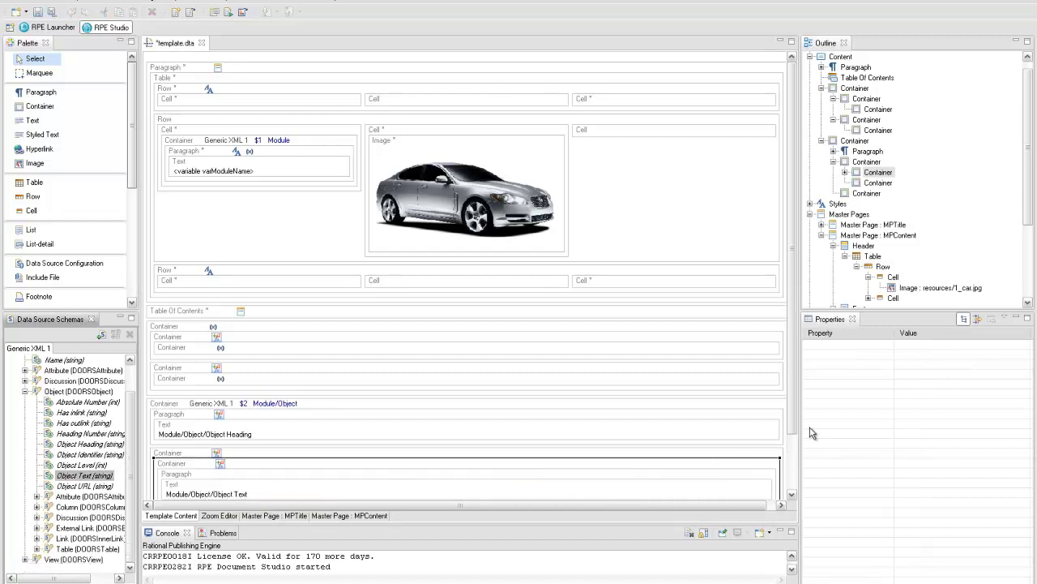
# Insert a paragraph into the second inner container and place an image element inside that paragraph
pyautogui.scroll(-3, 495, 463)
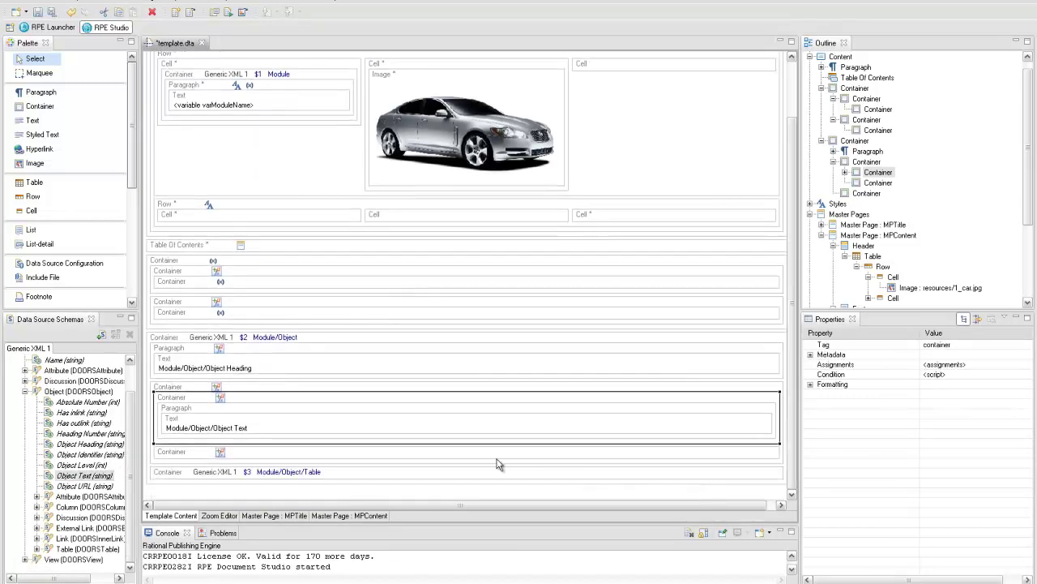
pyautogui.rightClick(239, 452)
pyautogui.moveTo(305, 286)
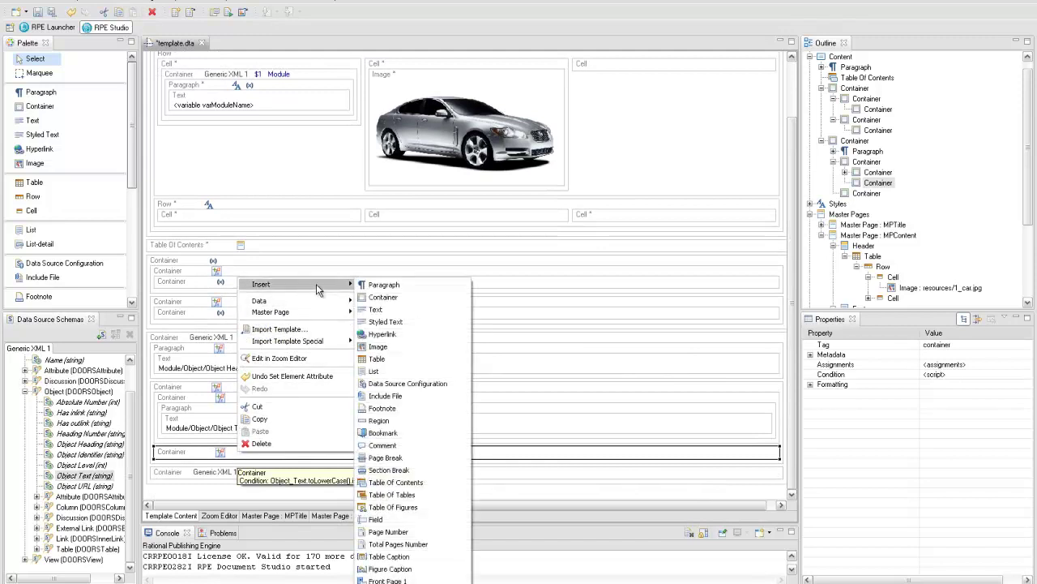
pyautogui.click(380, 286)
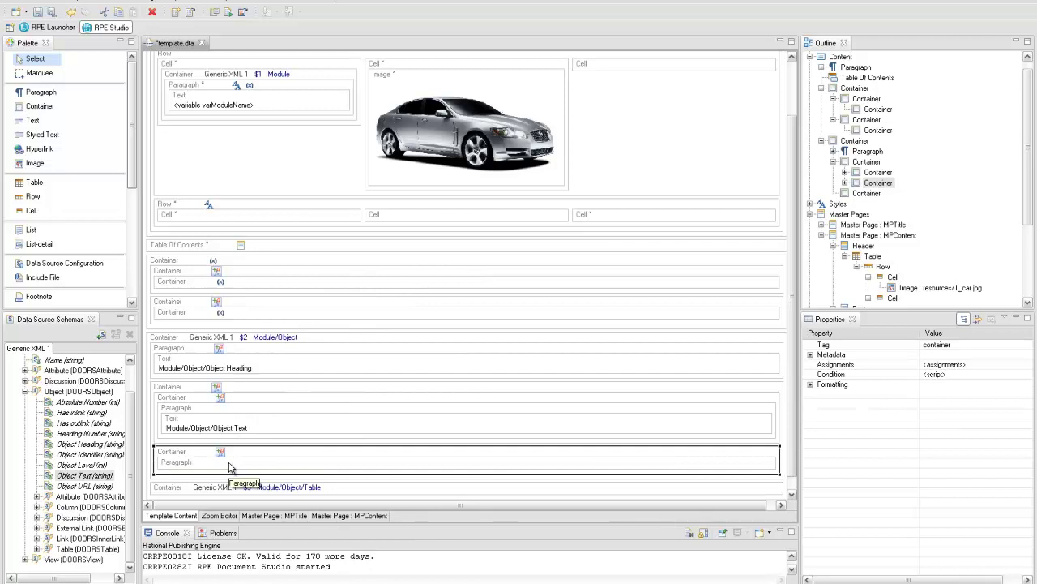
pyautogui.click(35, 163)
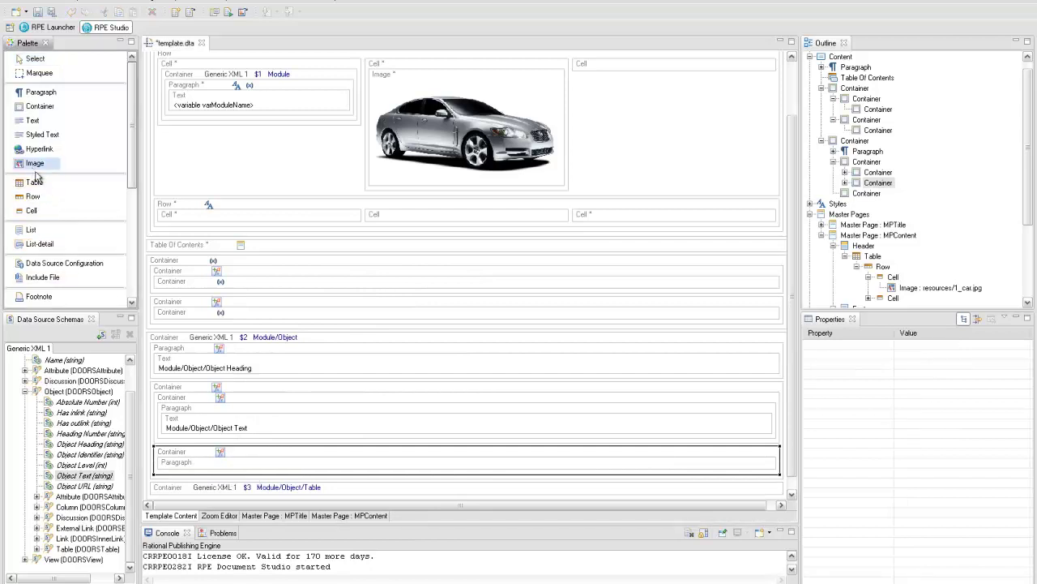
pyautogui.click(167, 464)
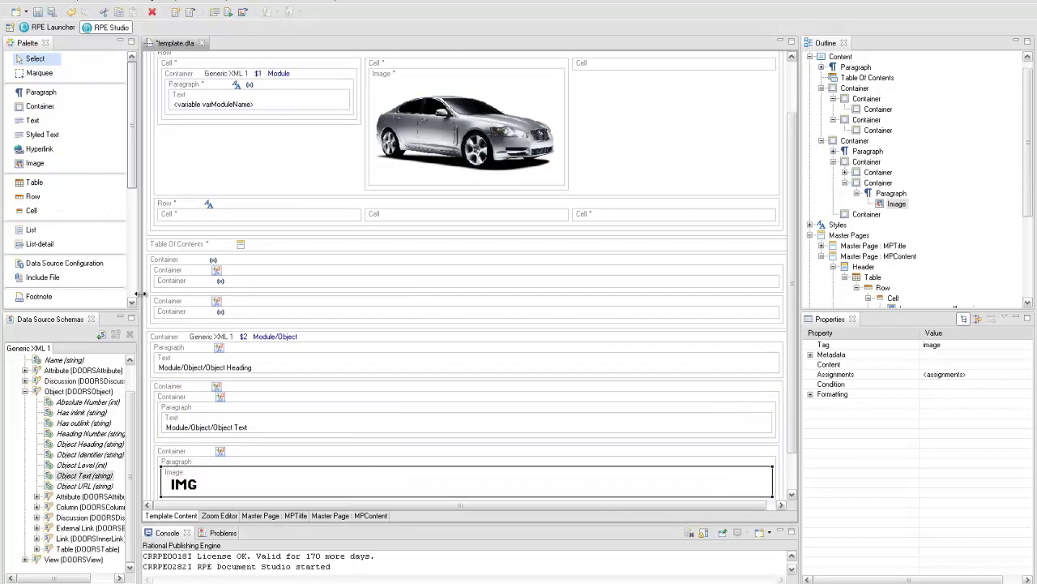
# Add two text elements after the image within the second inner container's paragraph
pyautogui.click(33, 120)
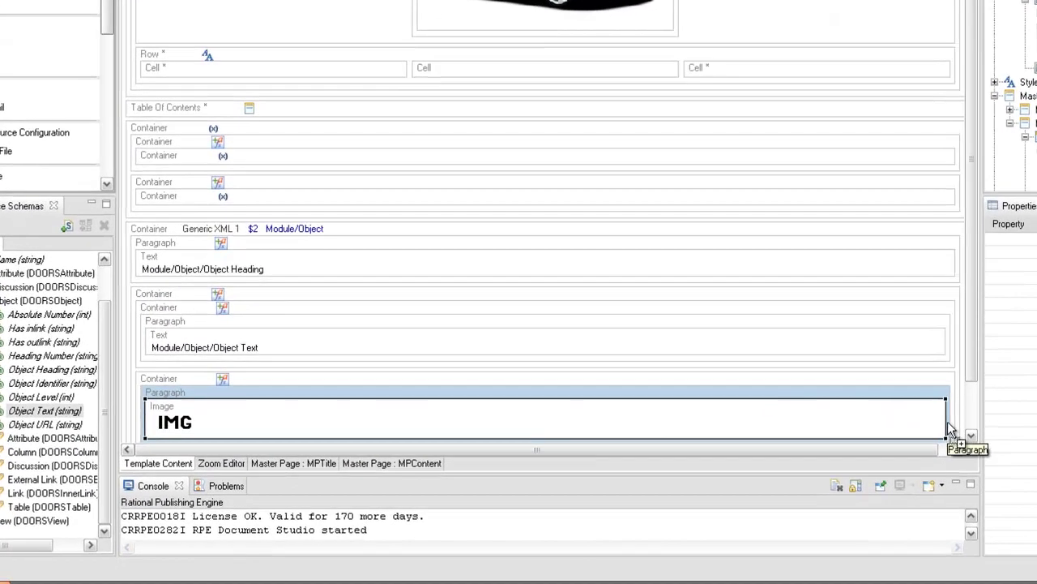
pyautogui.click(775, 488)
pyautogui.moveTo(945, 422)
pyautogui.mouseDown()
pyautogui.moveTo(475, 171)
pyautogui.moveTo(848, 419)
pyautogui.moveTo(962, 430)
pyautogui.moveTo(953, 423)
pyautogui.mouseUp()
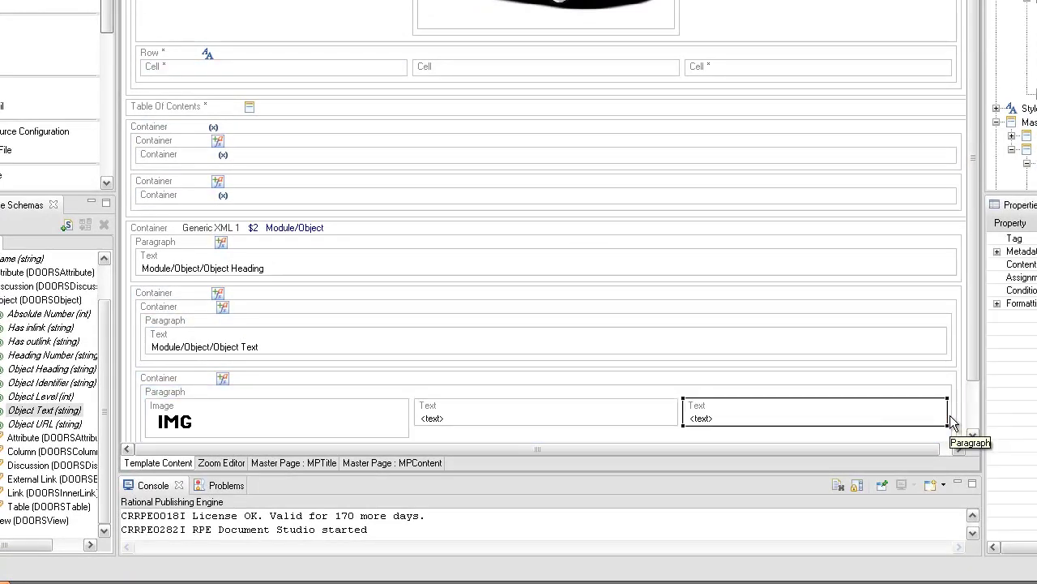
# Empty the content of the first text element beside the image and assign the Object Text attribute to the second one
pyautogui.doubleClick(585, 414)
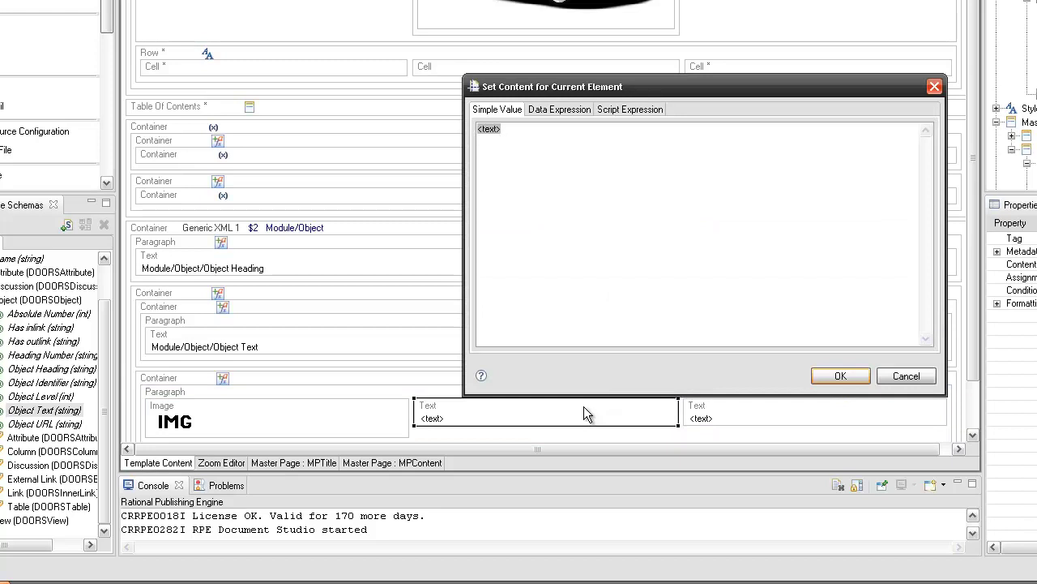
pyautogui.press('Delete')
pyautogui.click(841, 378)
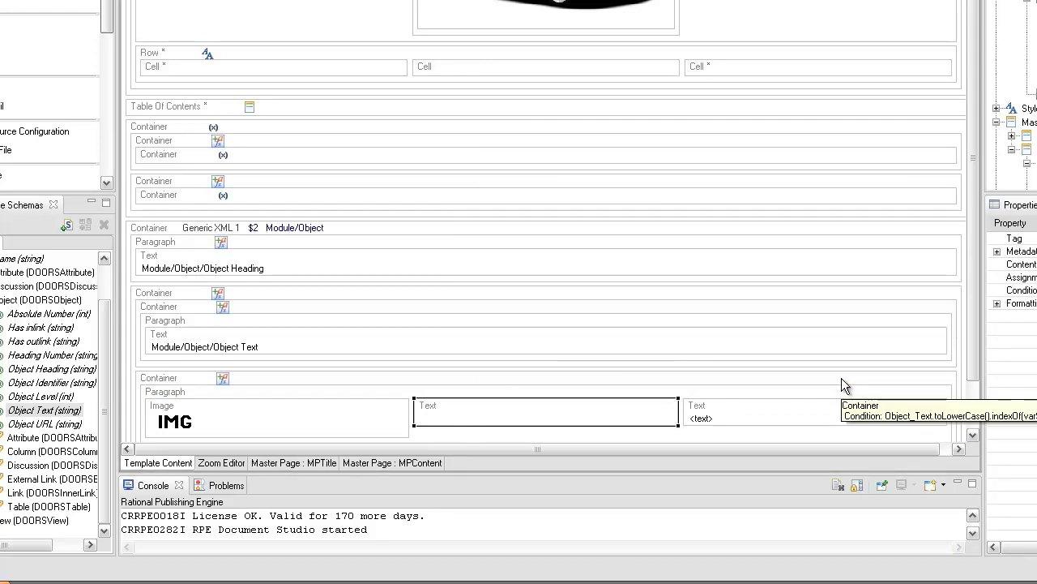
pyautogui.moveTo(59, 412); pyautogui.dragTo(740, 415)
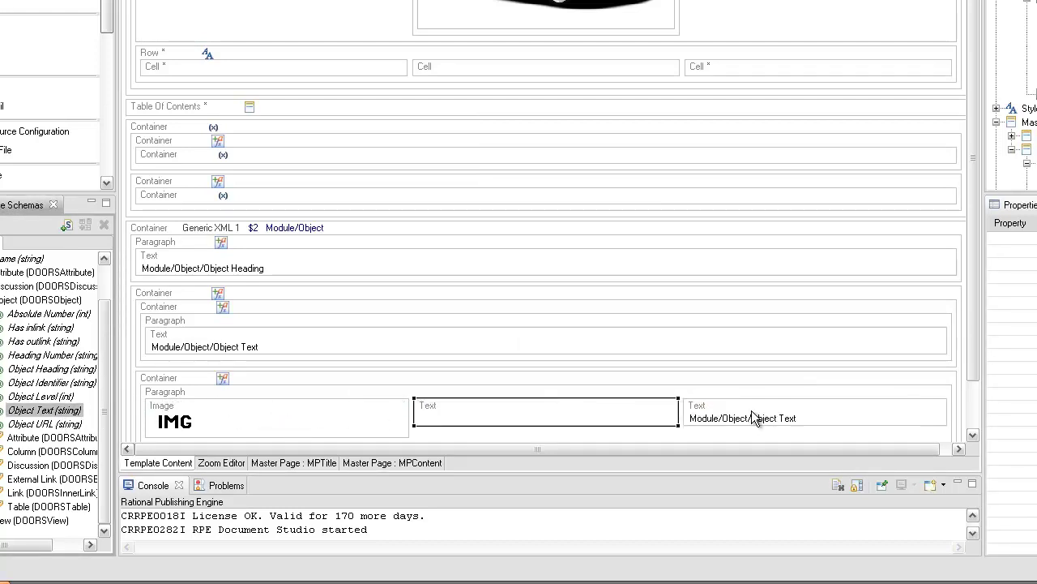
# Set the image element's source to exclamation_mark.jpg from the resources folder
pyautogui.rightClick(292, 412)
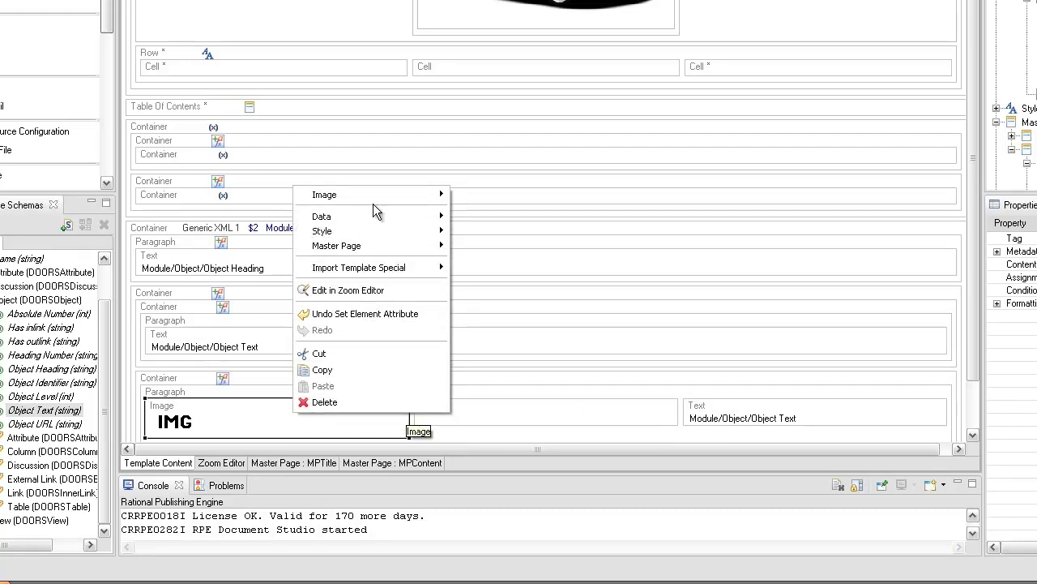
pyautogui.moveTo(375, 197)
pyautogui.click(455, 199)
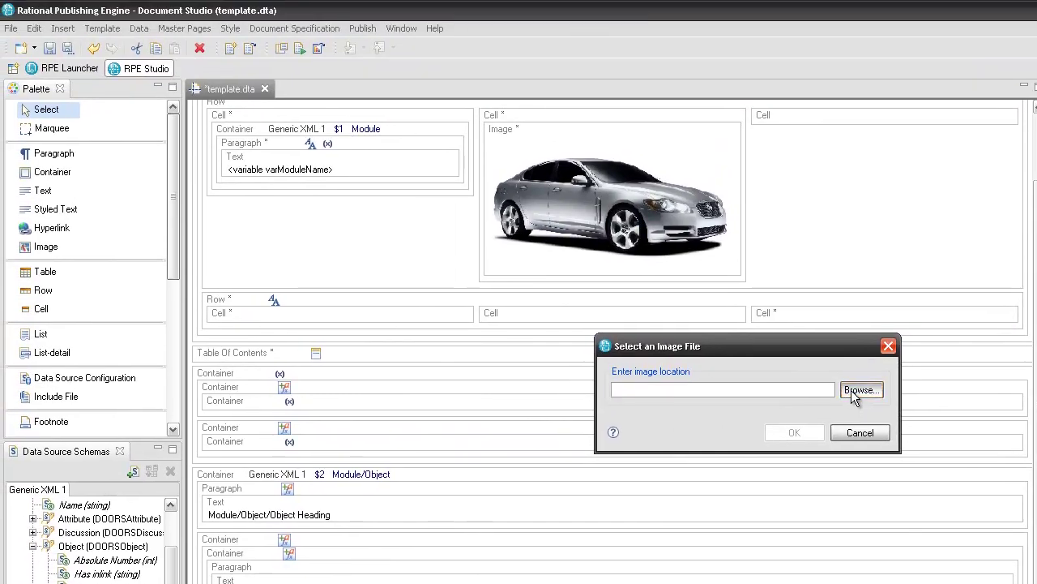
pyautogui.click(861, 390)
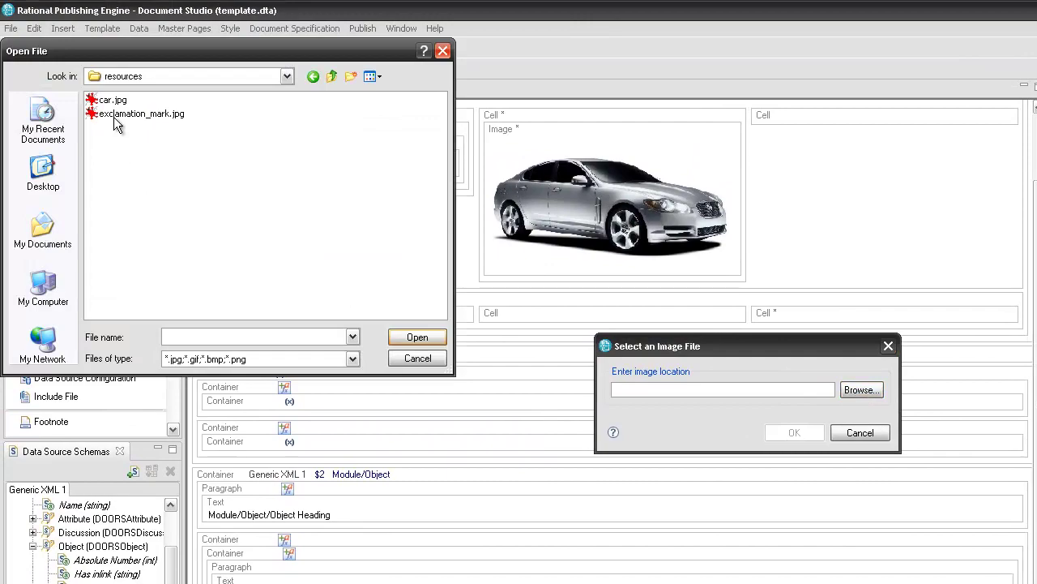
pyautogui.click(123, 117)
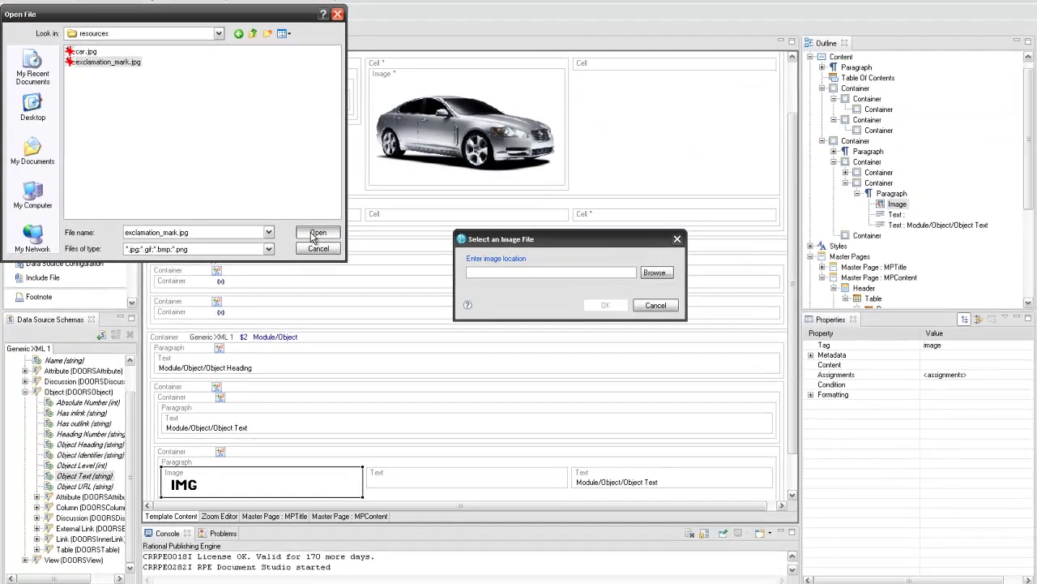
pyautogui.click(417, 337)
pyautogui.click(605, 306)
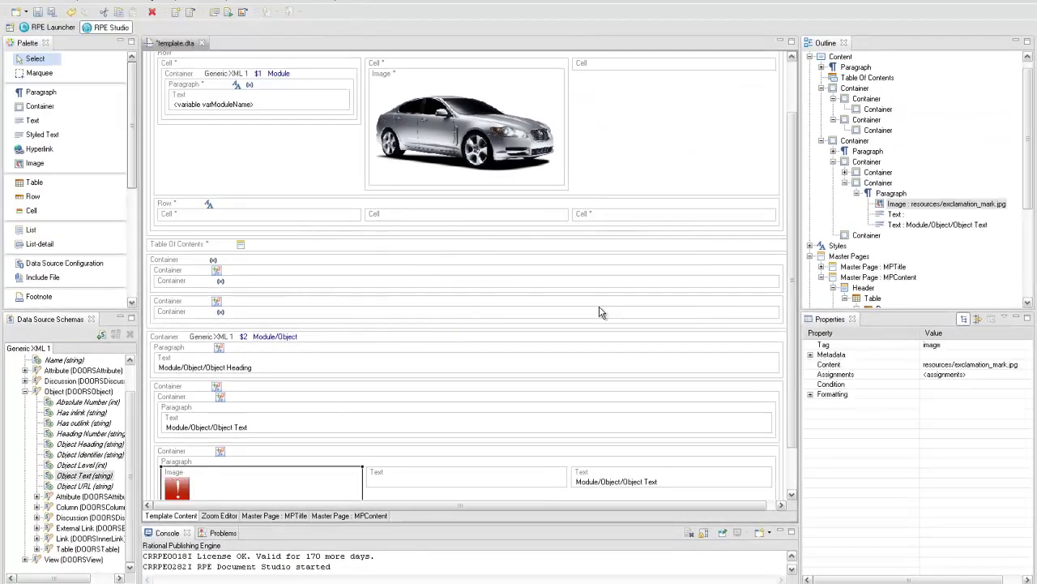
# Save the template and generate its preview output documents
pyautogui.scroll(-2, 583, 304)
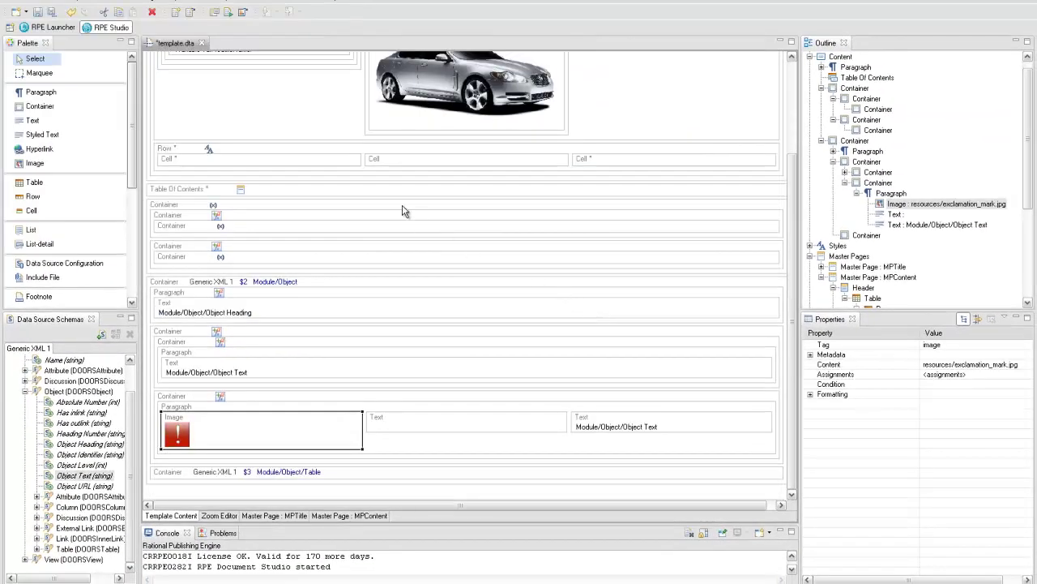
pyautogui.click(40, 12)
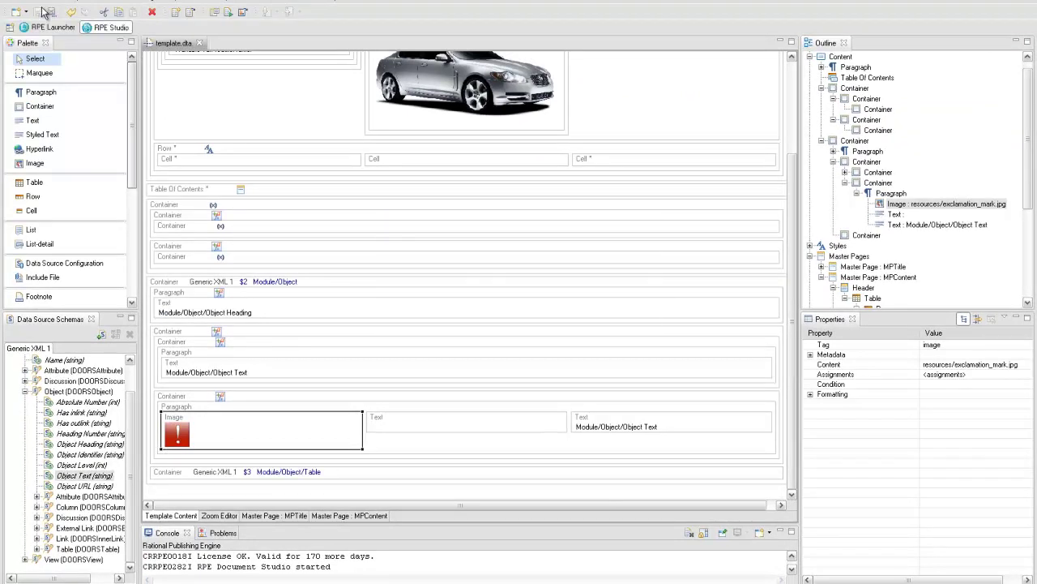
pyautogui.click(227, 15)
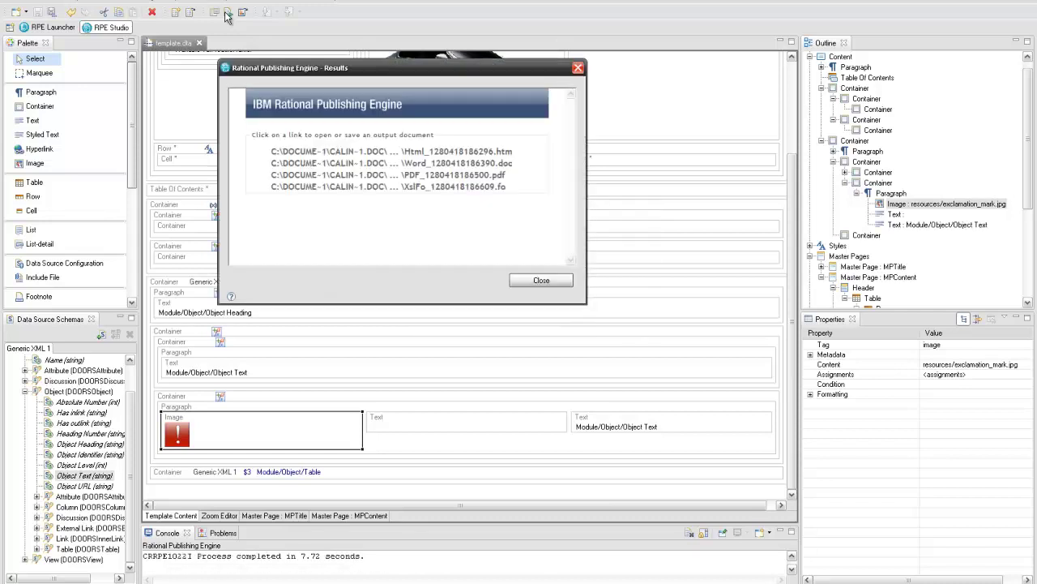
# Open the generated Word document and examine how object text containing the searched word is marked in the Carrying Capacity section
pyautogui.click(289, 163)
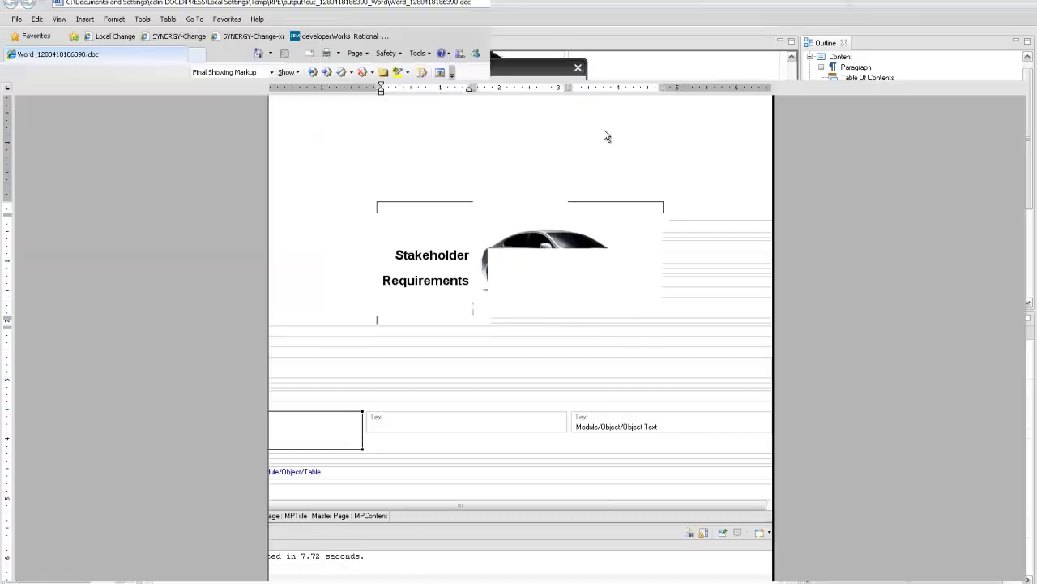
pyautogui.scroll(-5, 778, 311)
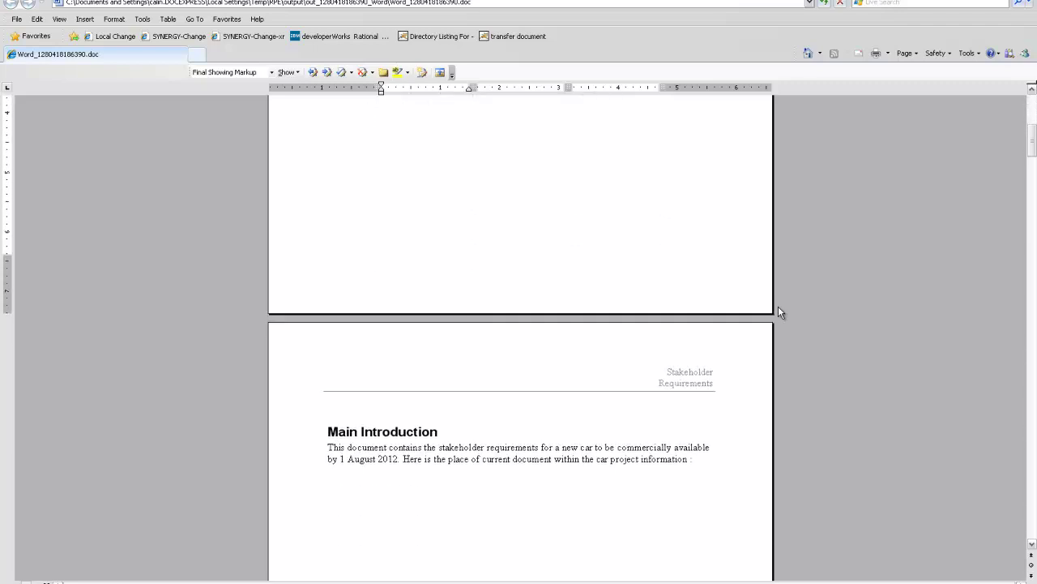
pyautogui.scroll(-2, 778, 312)
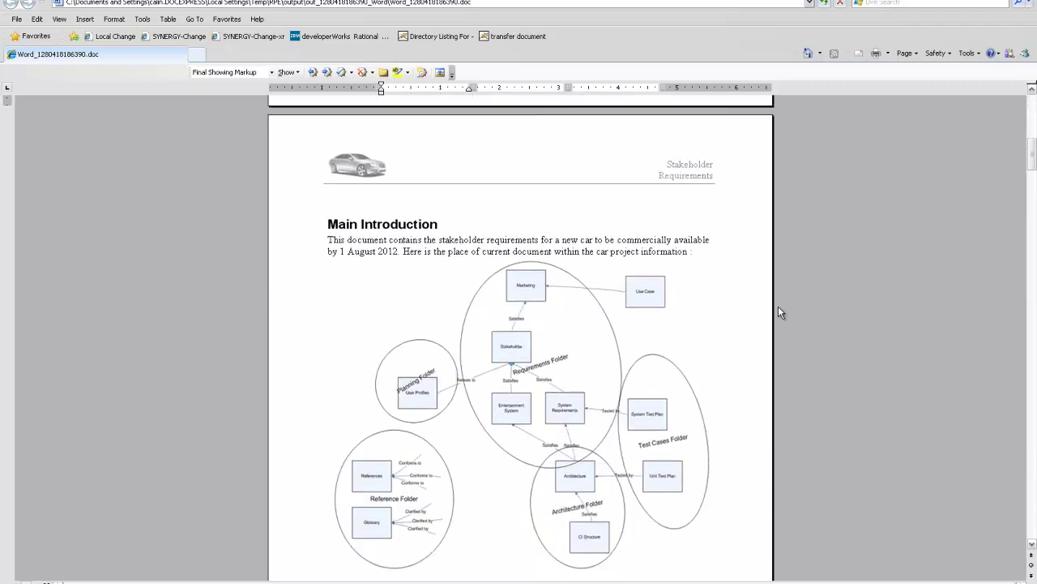
pyautogui.scroll(-3, 778, 312)
pyautogui.scroll(-15, 779, 312)
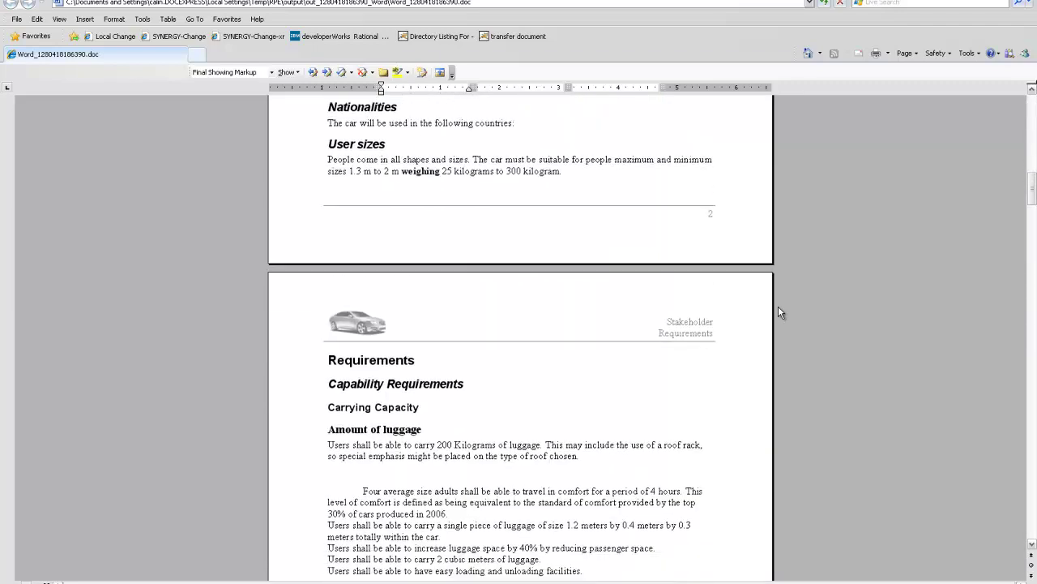
pyautogui.scroll(-2, 780, 312)
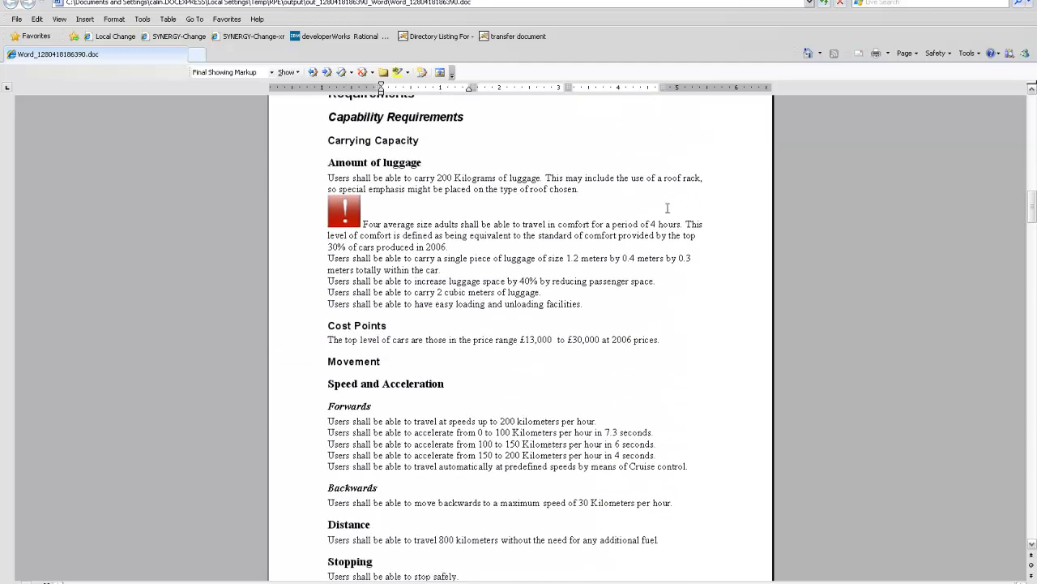
pyautogui.doubleClick(583, 224)
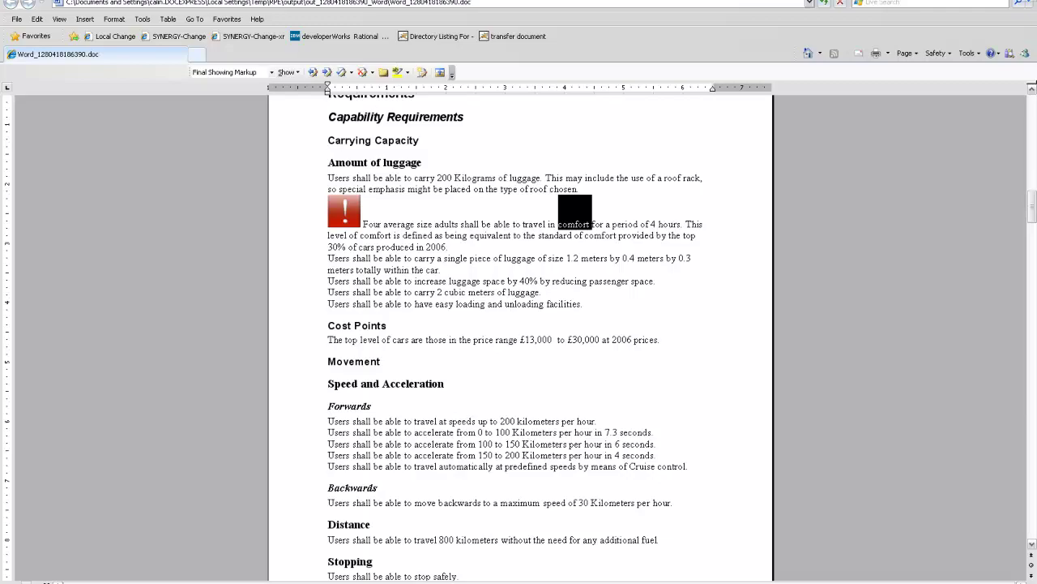
# Return to Rational Publishing Engine Studio, dismiss the publishing results, and start a new style named StyleIcon
pyautogui.hotkey('alt', 'Tab')
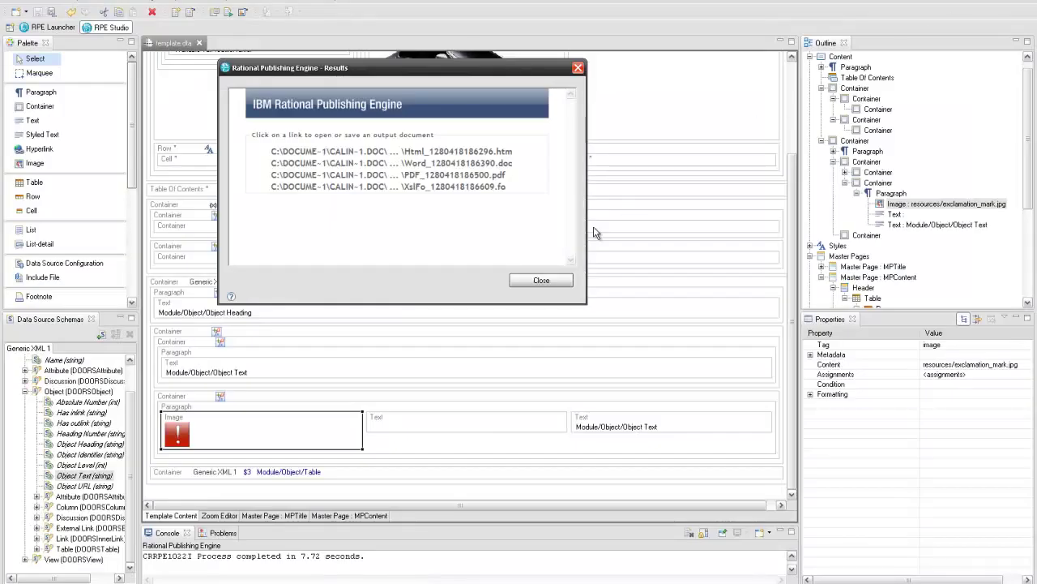
pyautogui.click(542, 280)
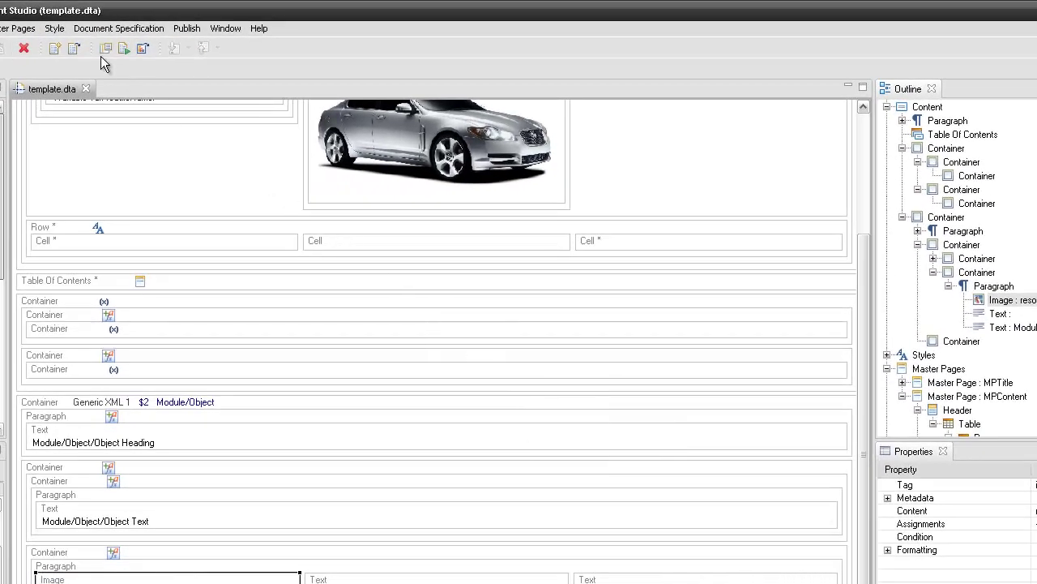
pyautogui.click(55, 28)
pyautogui.click(65, 45)
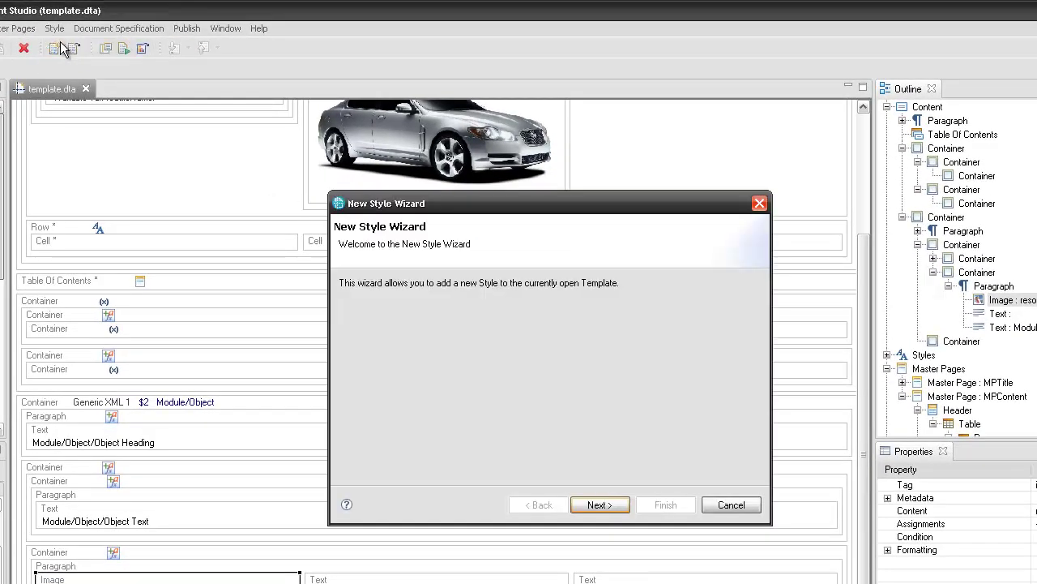
pyautogui.click(590, 504)
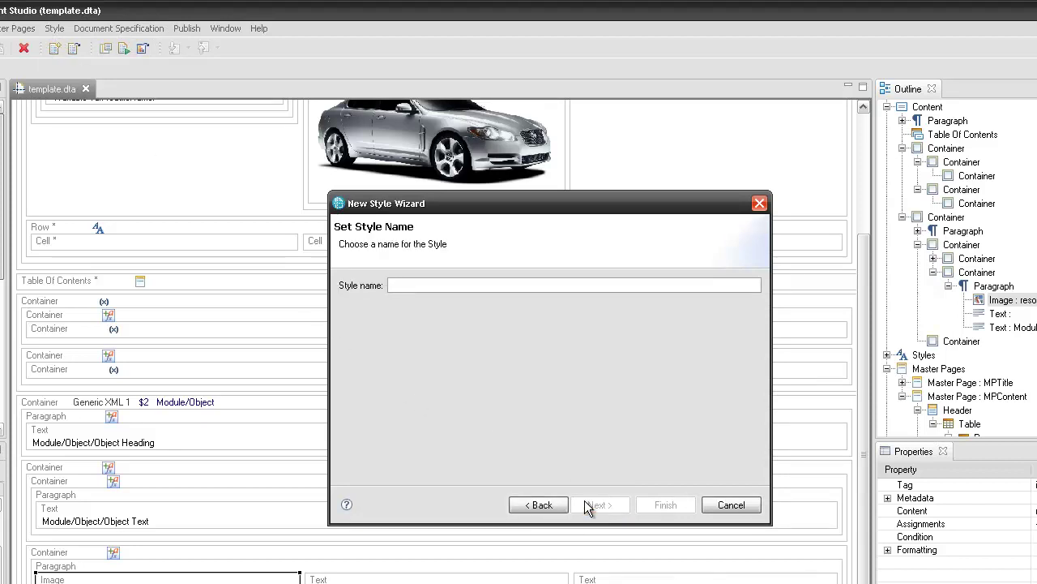
pyautogui.write('StyleIcon')
pyautogui.click(589, 502)
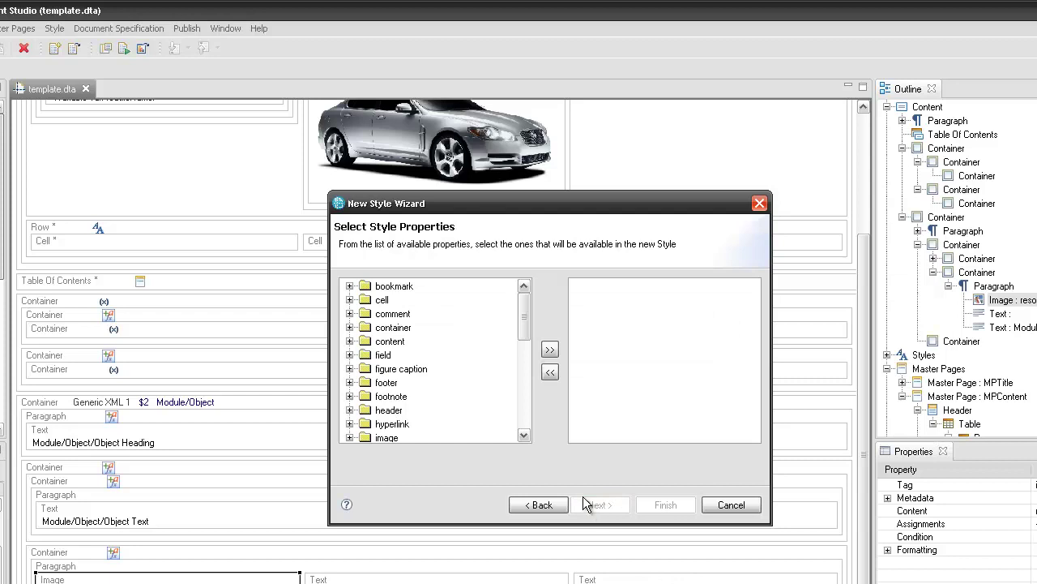
# Include the image properties in the new style, set the image max height to 12, and finish creating it
pyautogui.click(387, 437)
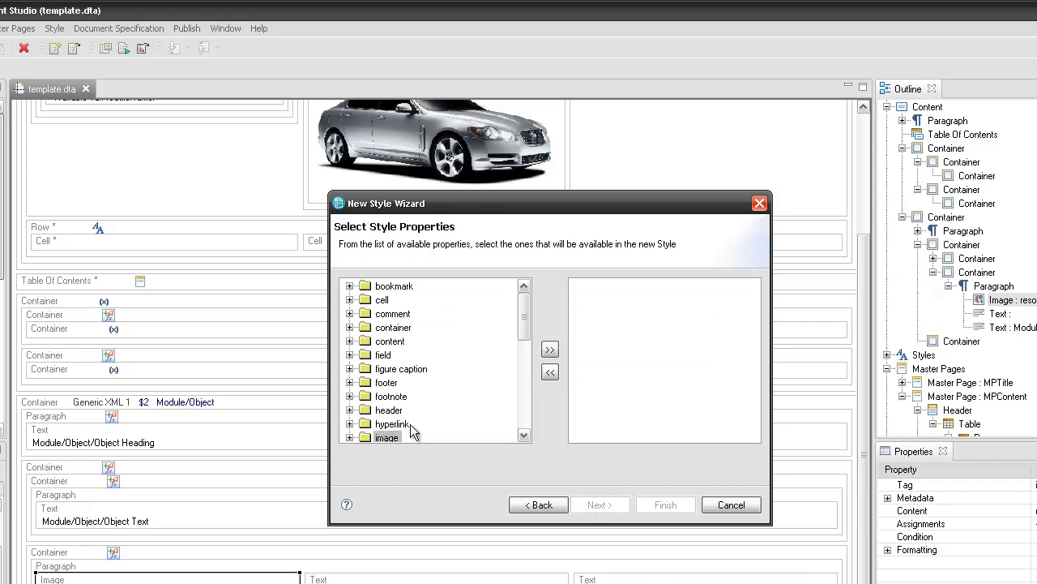
pyautogui.click(550, 351)
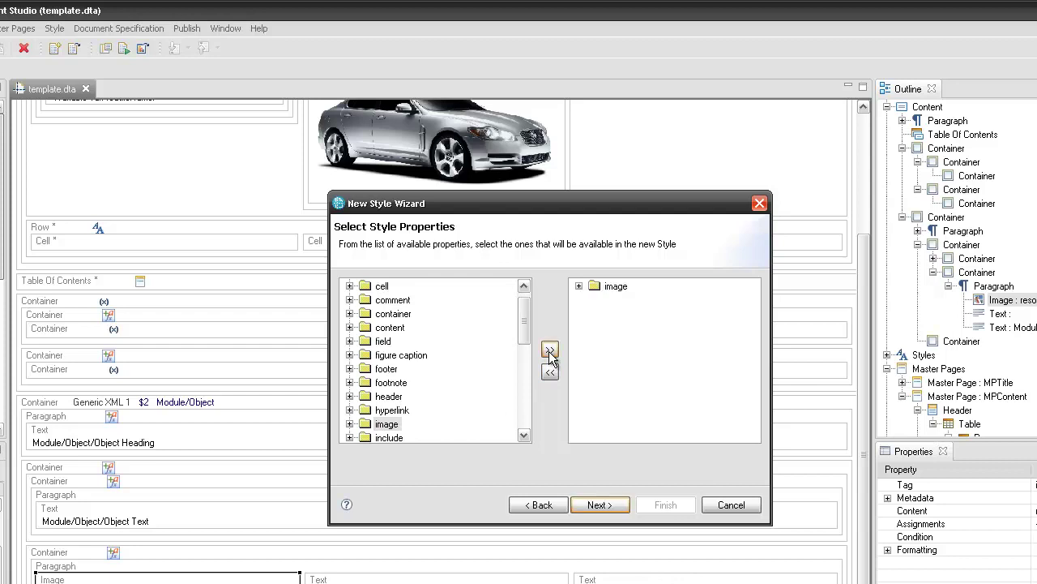
pyautogui.click(600, 505)
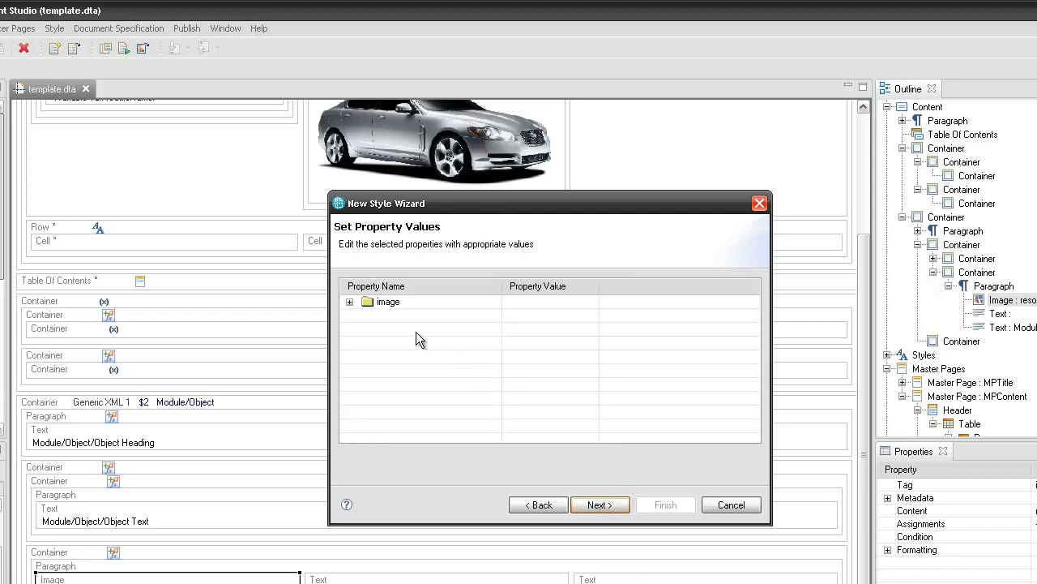
pyautogui.click(349, 301)
pyautogui.click(364, 343)
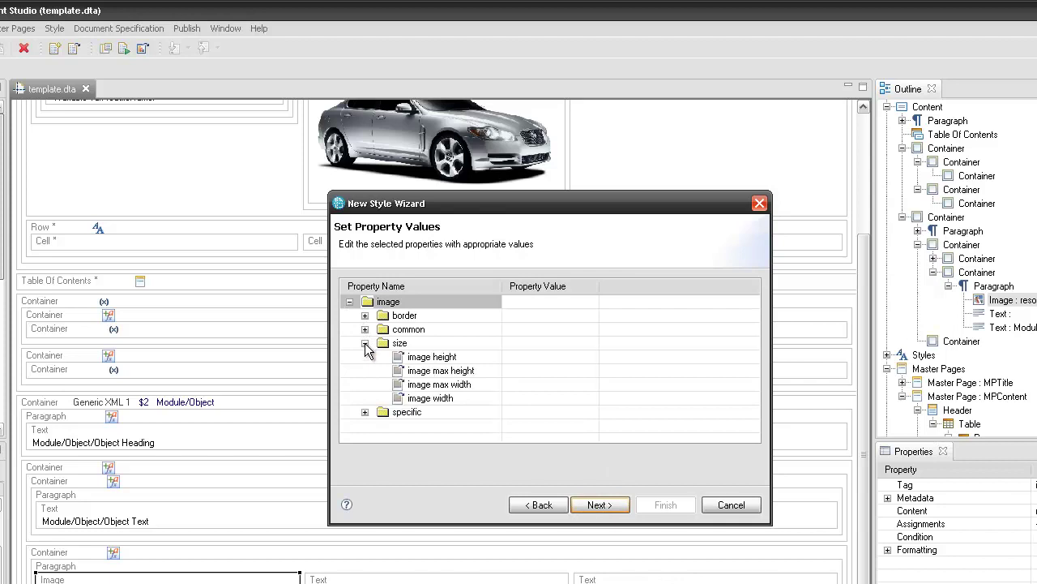
pyautogui.click(524, 370)
pyautogui.press('Return')
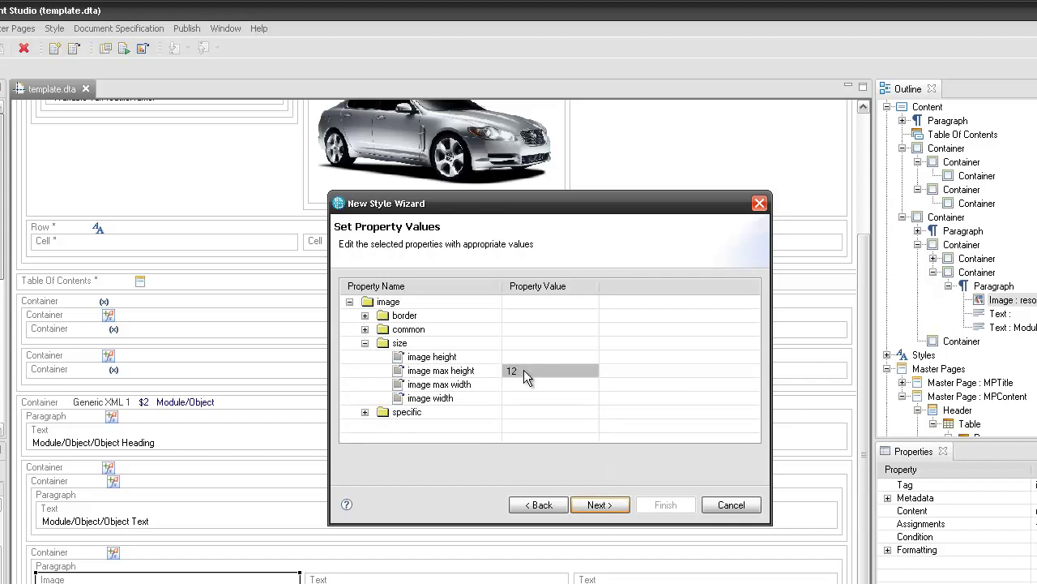
pyautogui.click(600, 505)
pyautogui.click(647, 503)
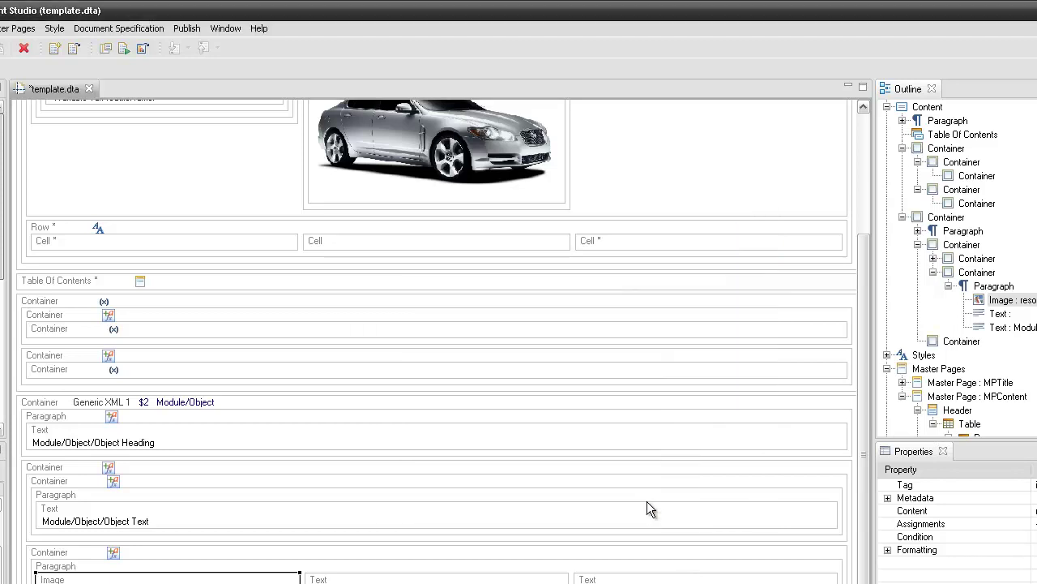
# Start another new style named StyleSpecificTask
pyautogui.click(54, 28)
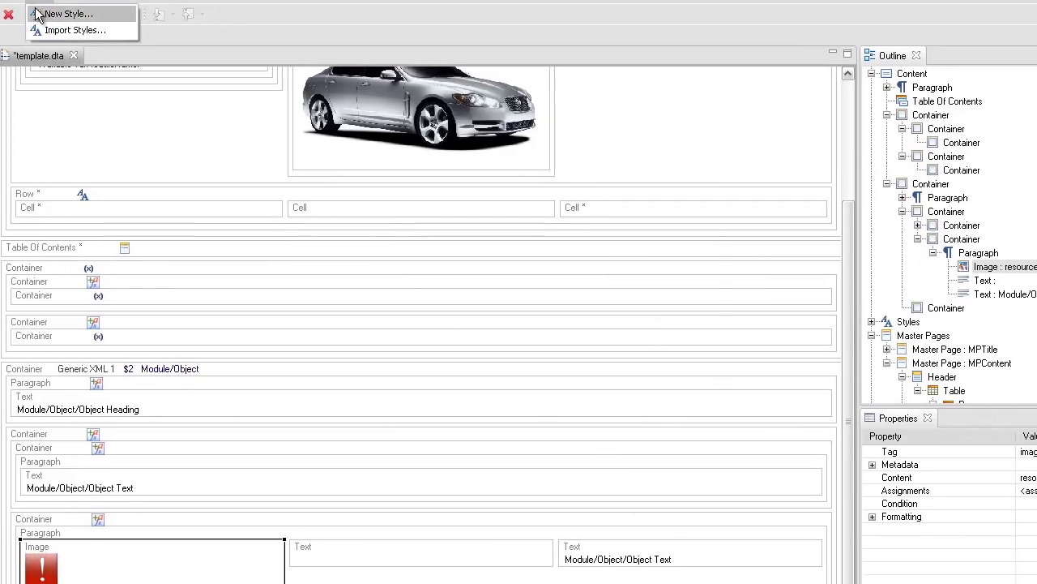
pyautogui.click(77, 44)
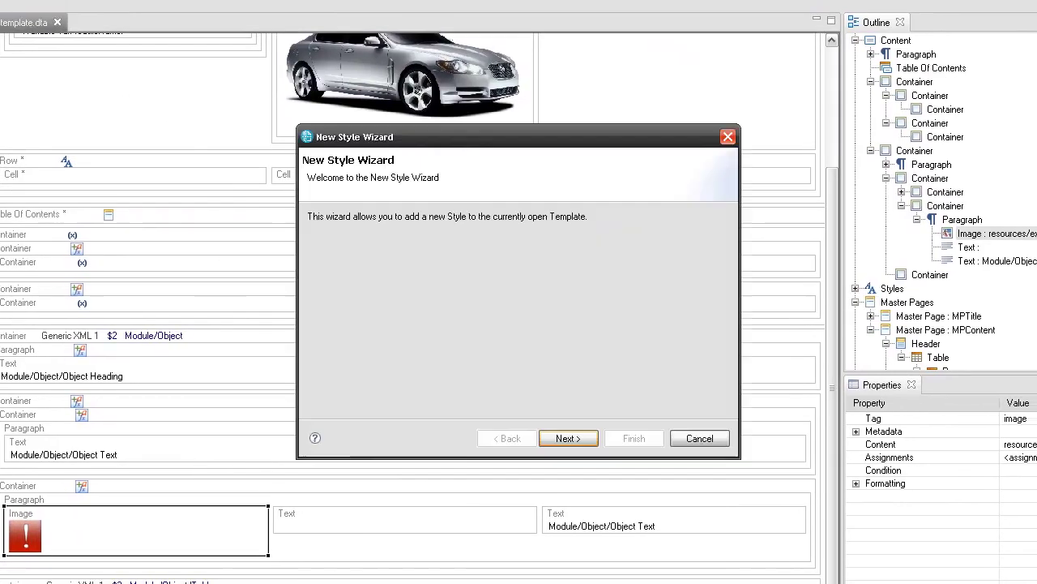
pyautogui.click(562, 440)
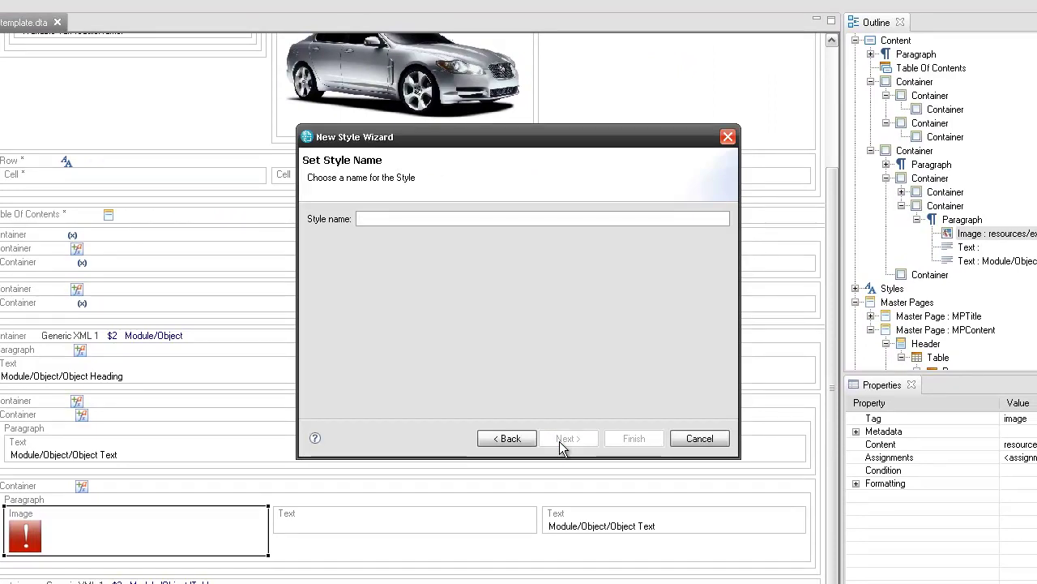
pyautogui.write('StyleSpecificTask')
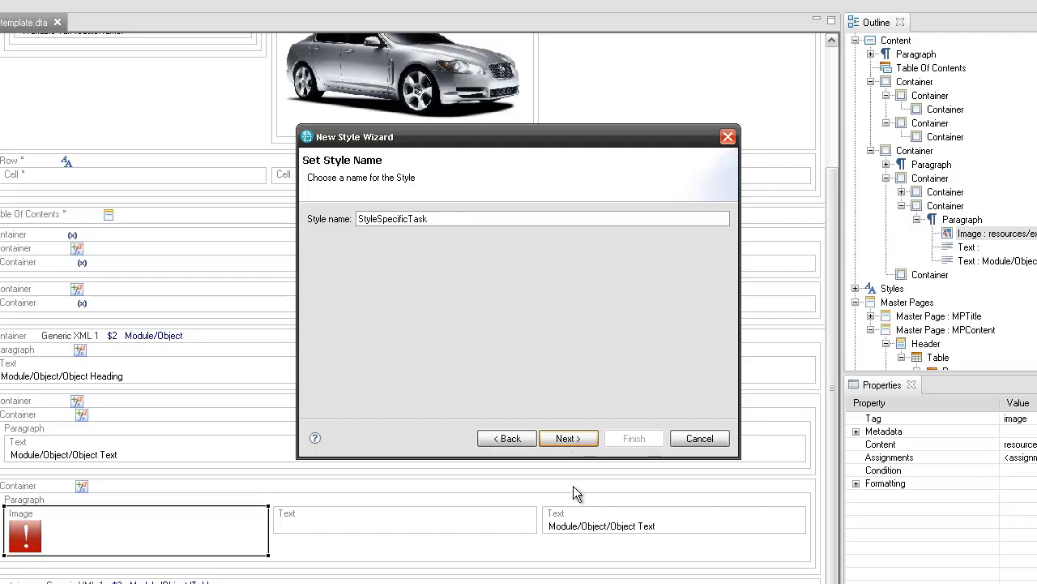
pyautogui.click(564, 439)
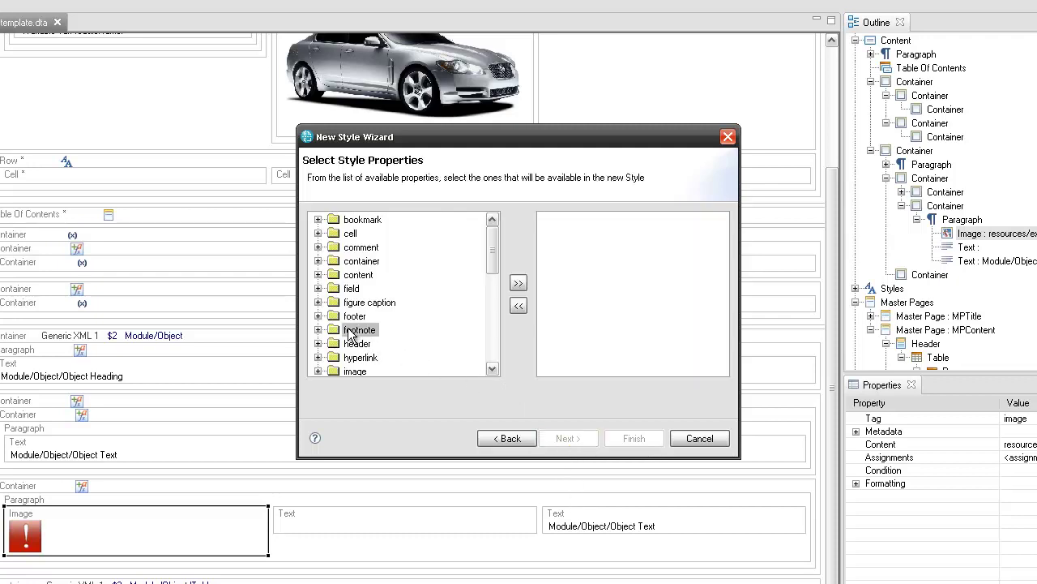
# Include the text property group in the StyleSpecificTask style
pyautogui.scroll(-5, 349, 336)
pyautogui.click(353, 342)
pyautogui.scroll(-2, 354, 357)
pyautogui.click(350, 343)
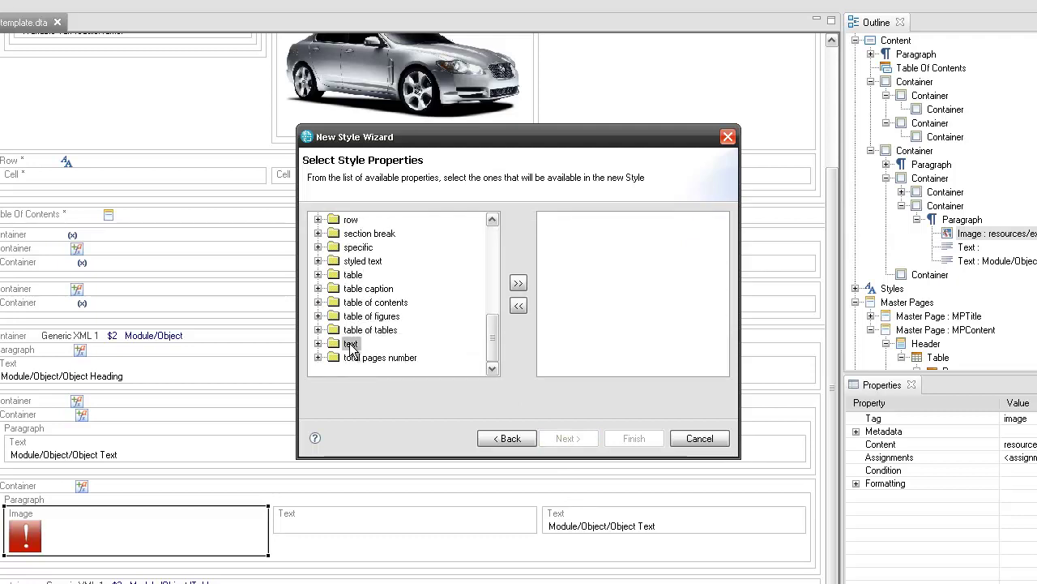
pyautogui.click(518, 285)
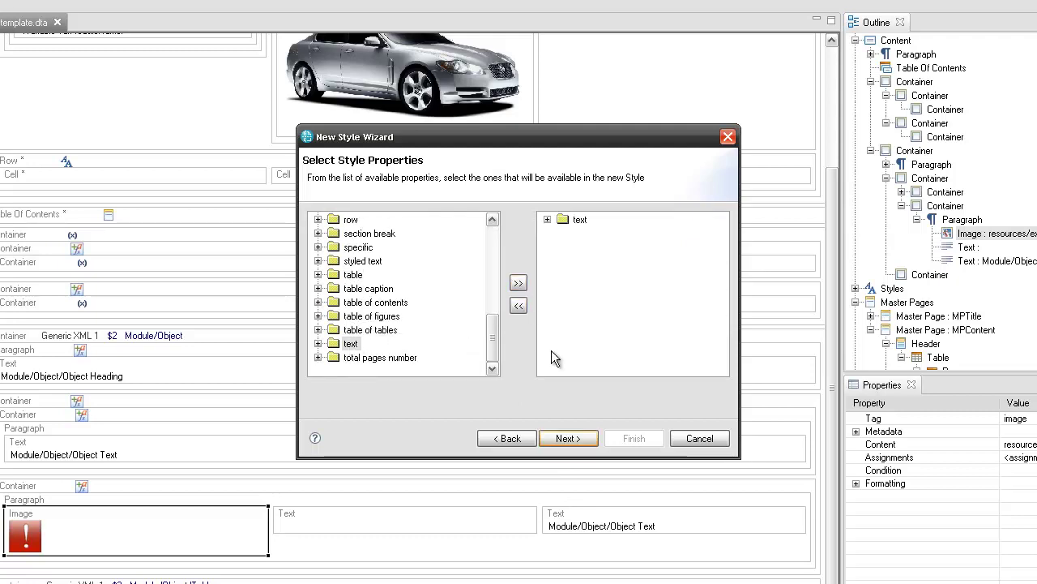
pyautogui.click(568, 439)
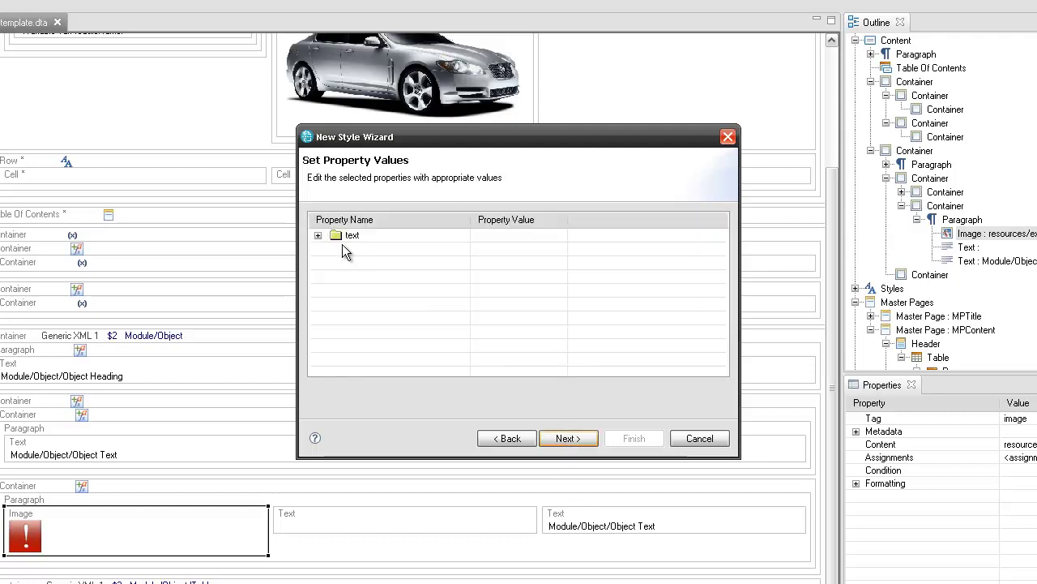
# Set the style's font bold property to true and font color to cf0000, and finish creating the style
pyautogui.click(317, 235)
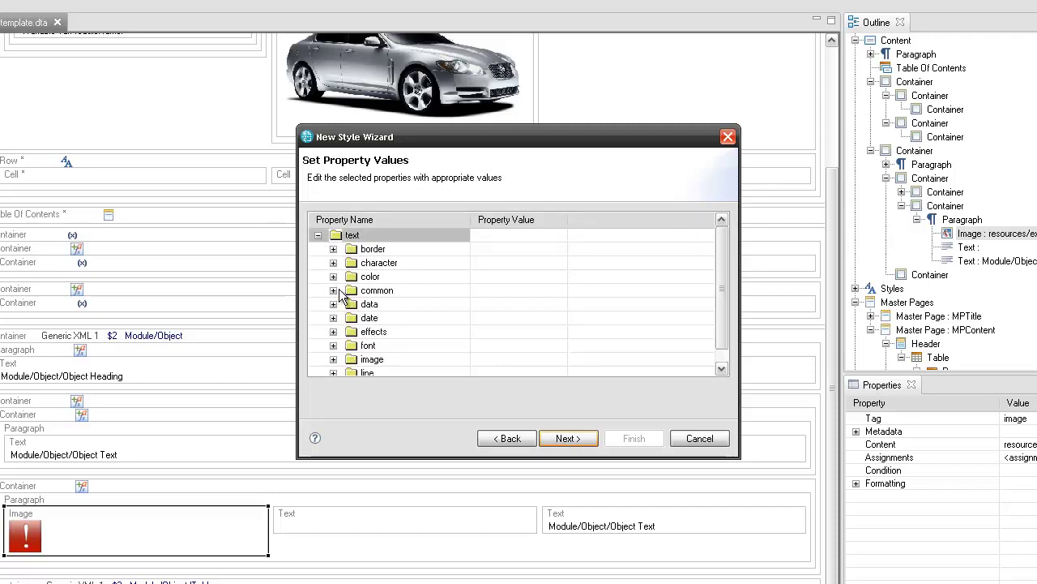
pyautogui.click(333, 345)
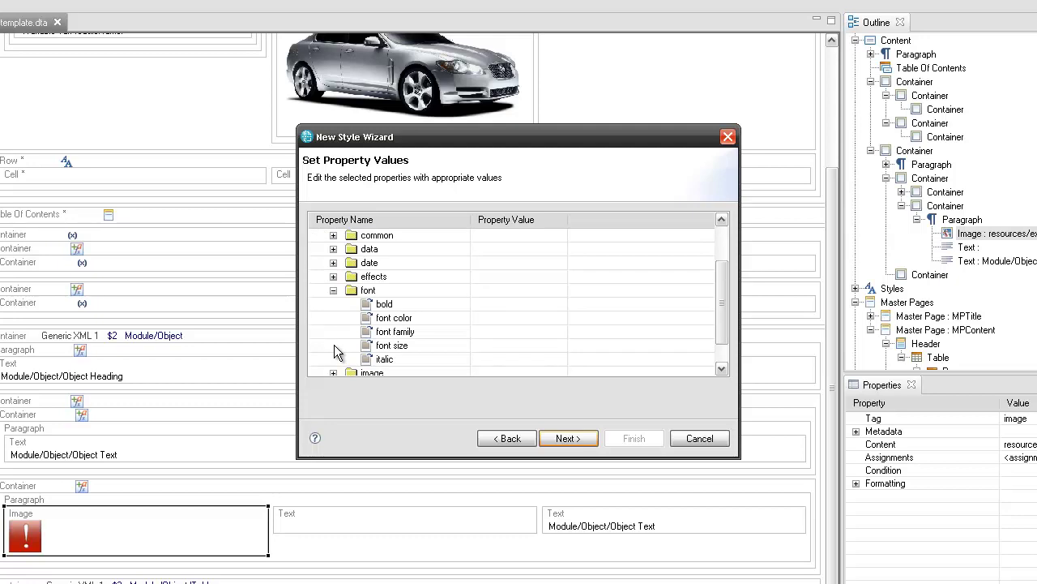
pyautogui.click(504, 303)
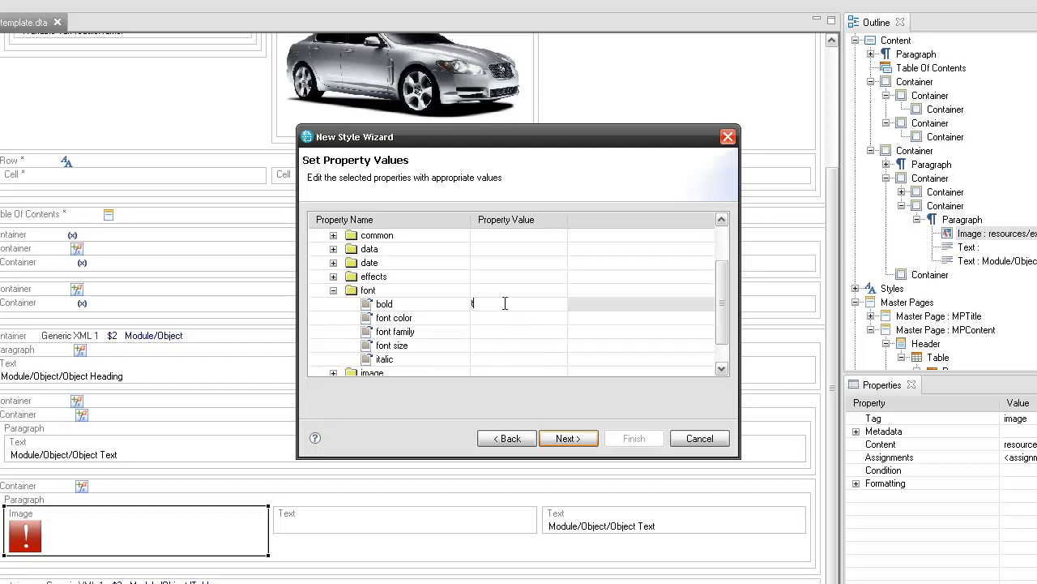
pyautogui.press('Return')
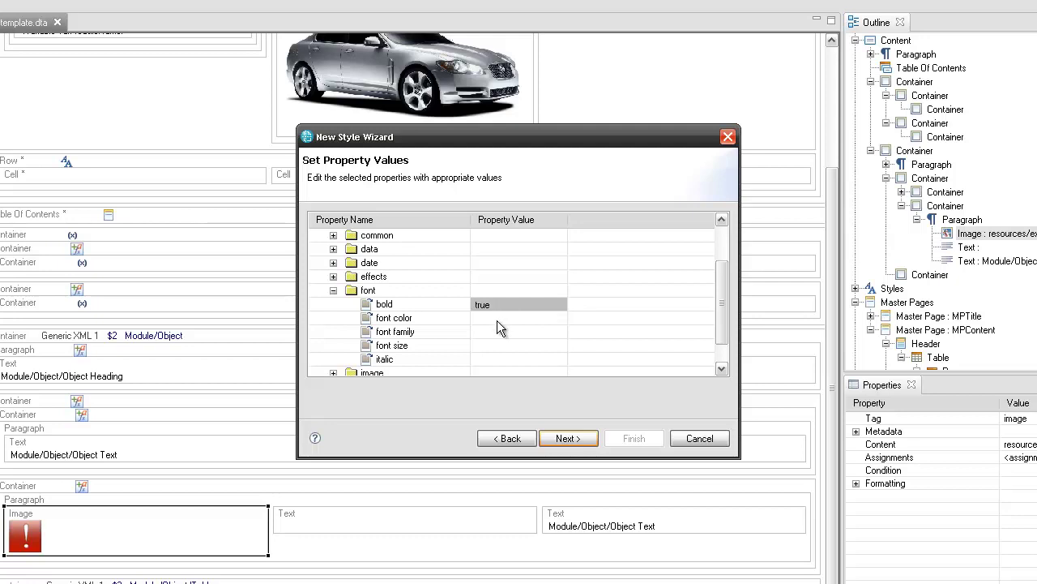
pyautogui.click(495, 317)
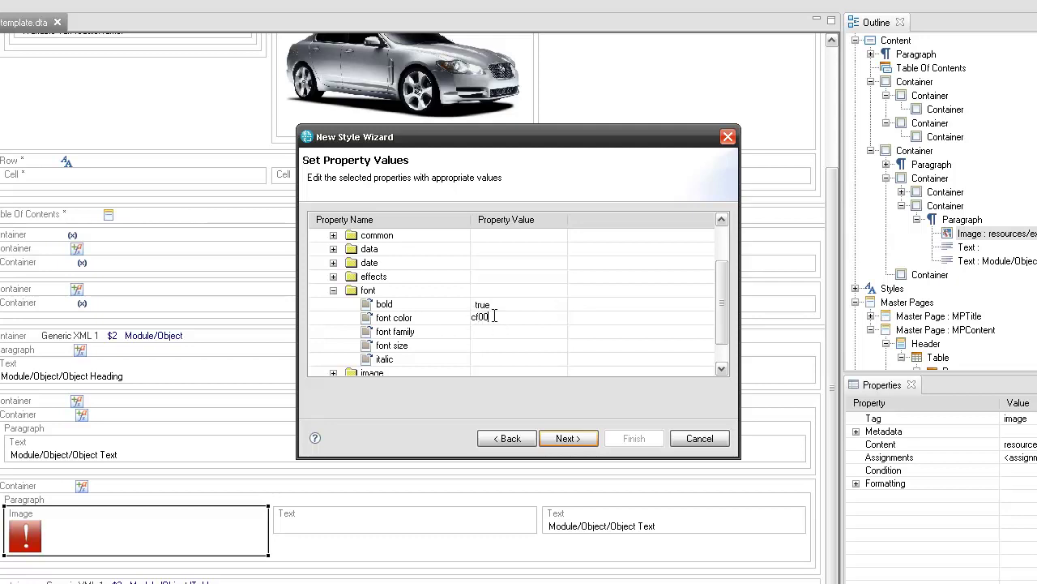
pyautogui.press('Return')
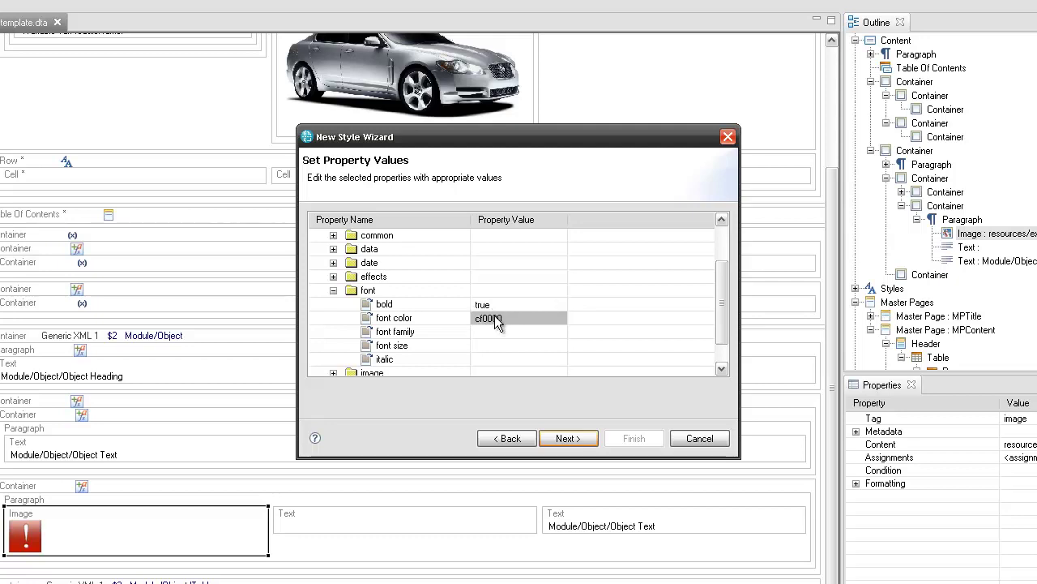
pyautogui.click(549, 438)
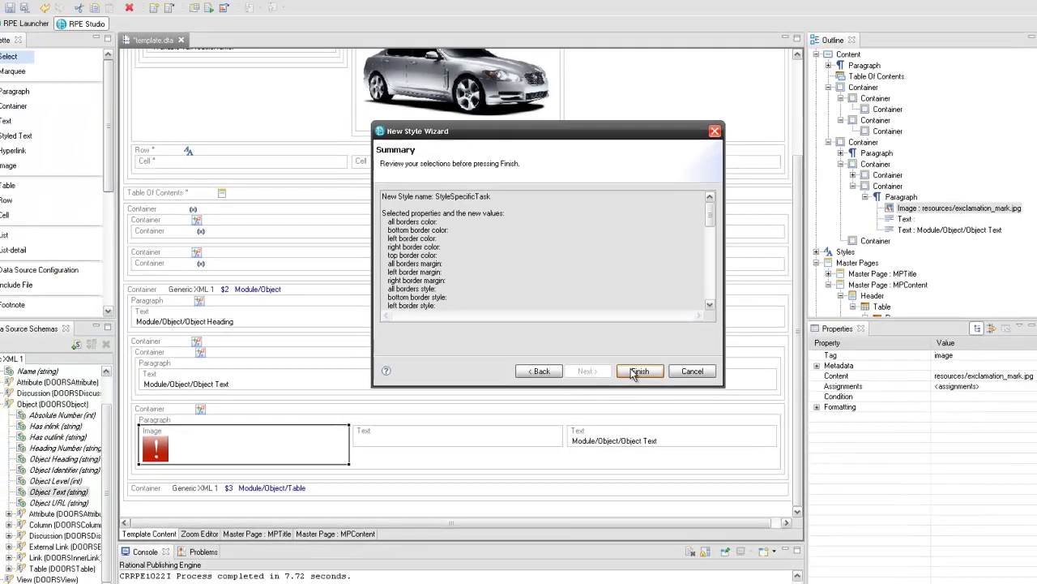
pyautogui.click(632, 437)
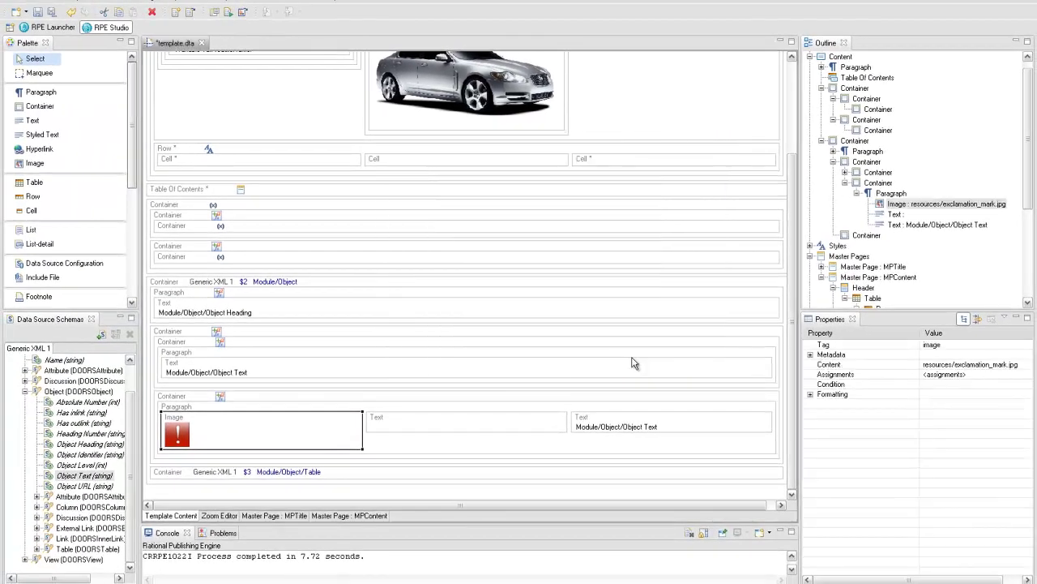
# Apply the StyleIcon style to the exclamation mark image element
pyautogui.rightClick(283, 427)
pyautogui.moveTo(315, 457)
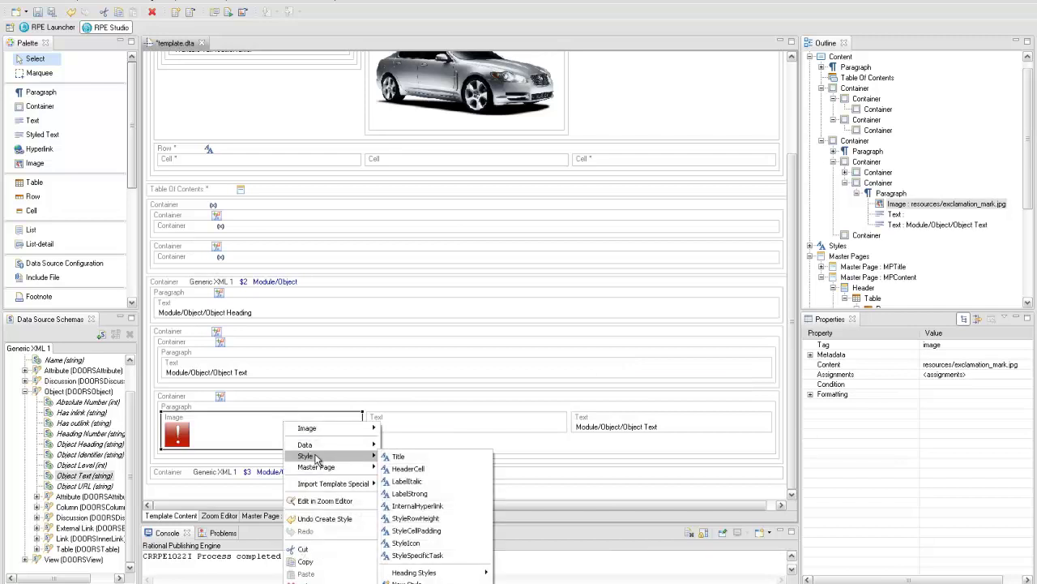
pyautogui.click(422, 543)
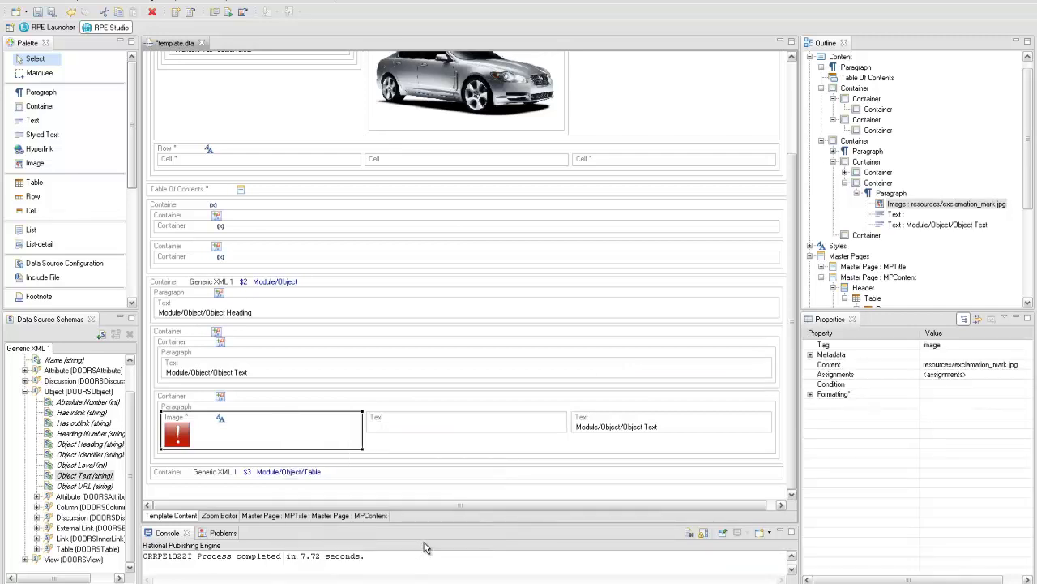
# Apply the StyleSpecificTask style to the Object Text element in the same paragraph as the image
pyautogui.click(599, 425)
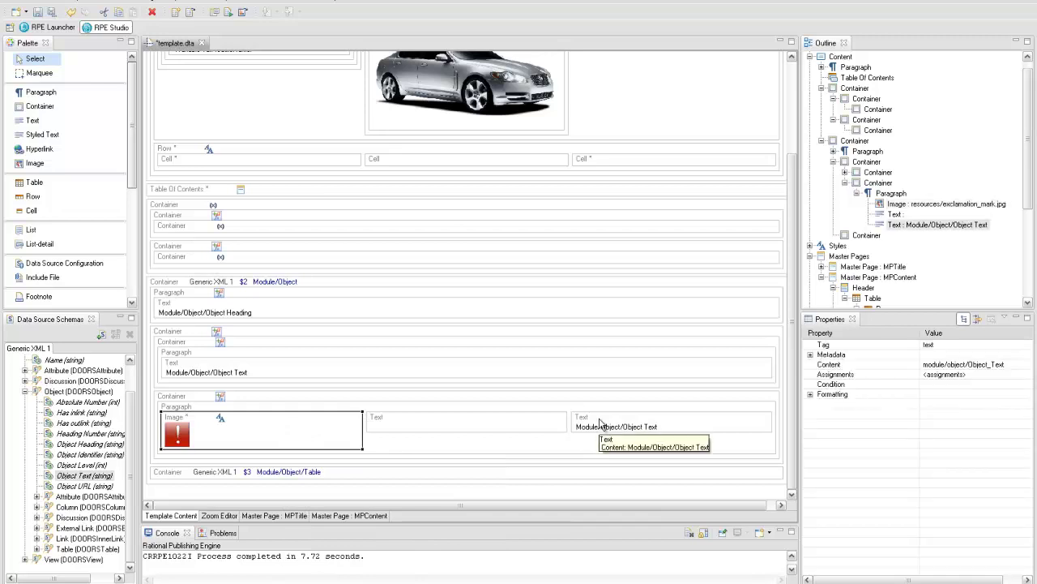
pyautogui.rightClick(600, 423)
pyautogui.moveTo(632, 448)
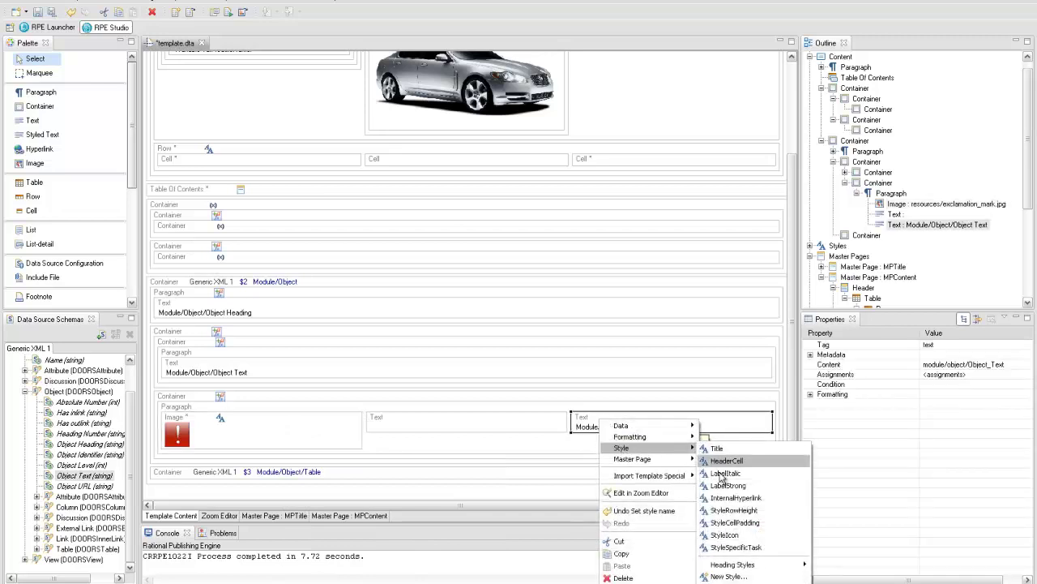
pyautogui.click(743, 548)
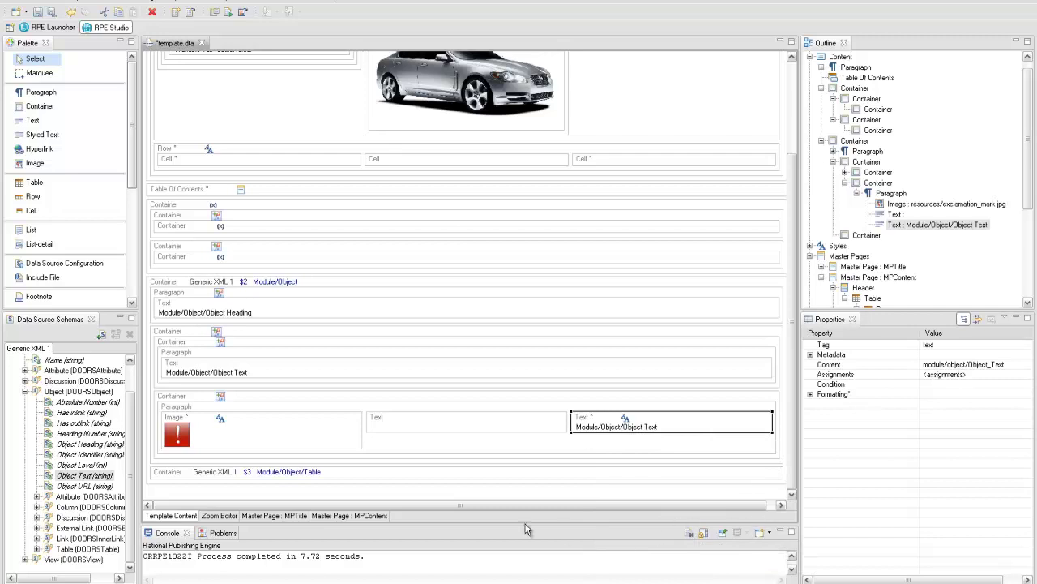
# Insert a table with 0 rows and 0 columns into the container bound to Module/Object/Table
pyautogui.rightClick(253, 477)
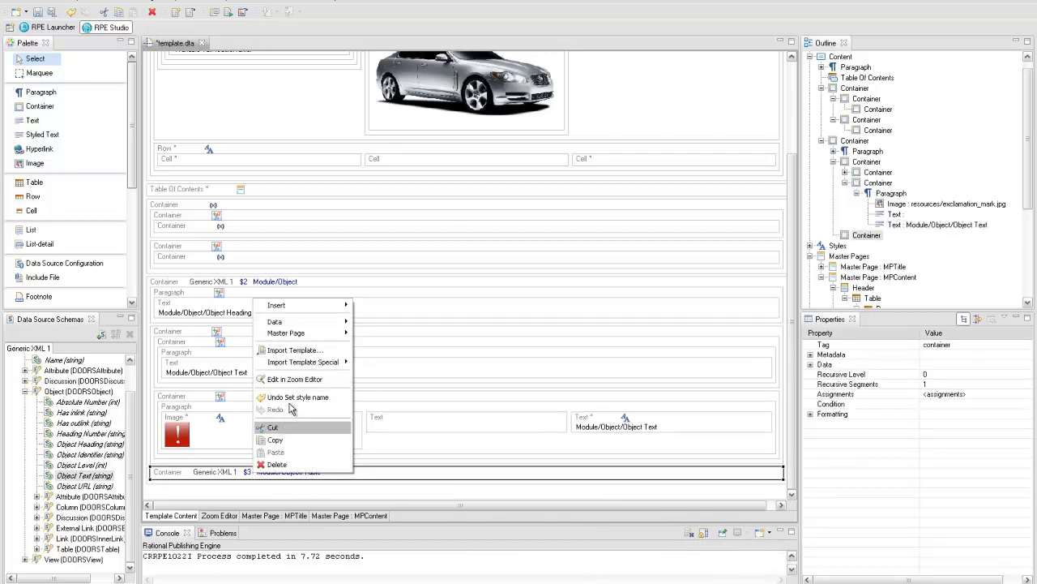
pyautogui.moveTo(305, 307)
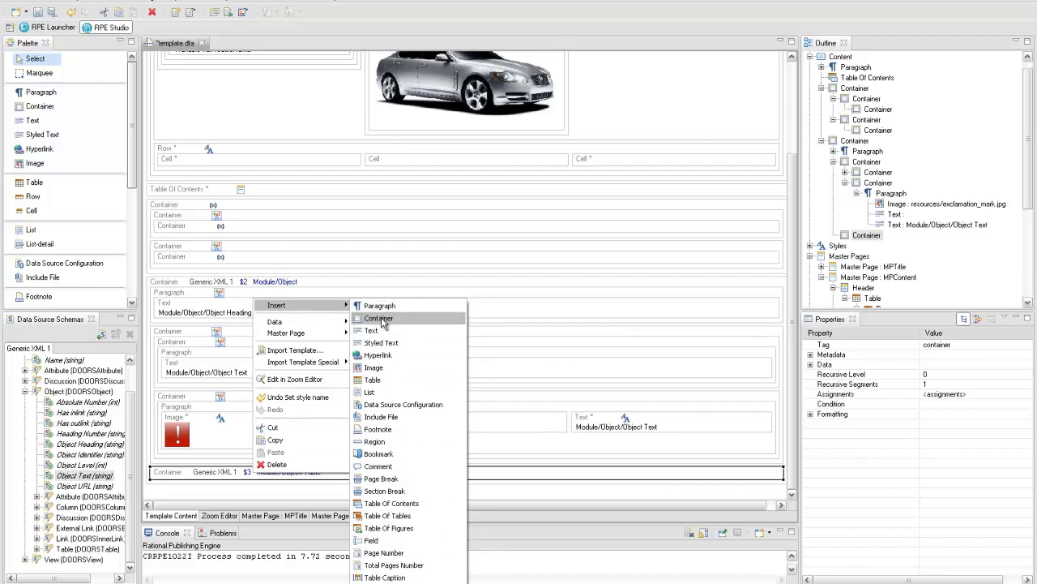
pyautogui.click(371, 380)
pyautogui.write('0')
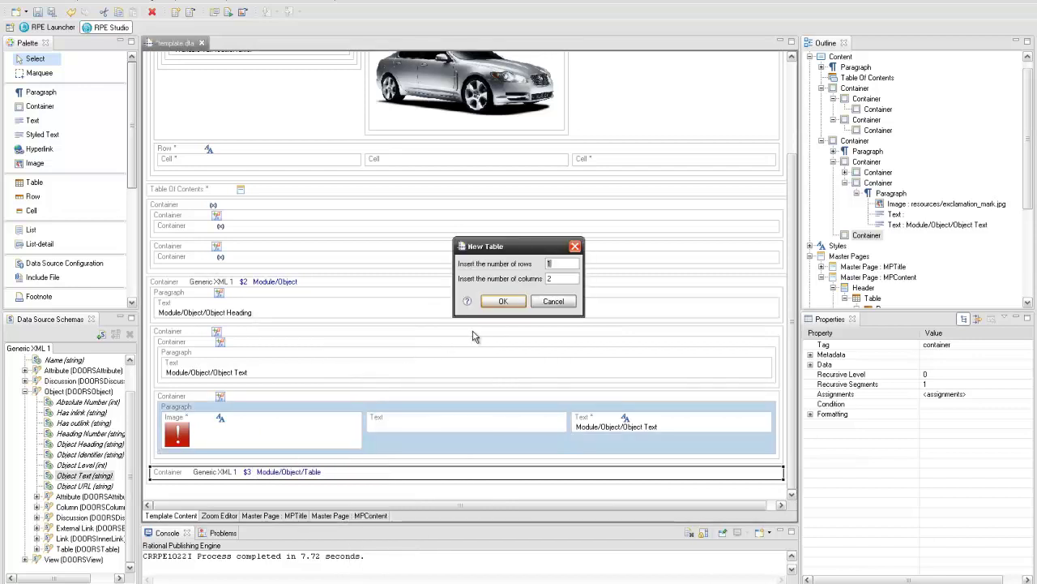
pyautogui.doubleClick(550, 278)
pyautogui.write('0')
pyautogui.click(501, 305)
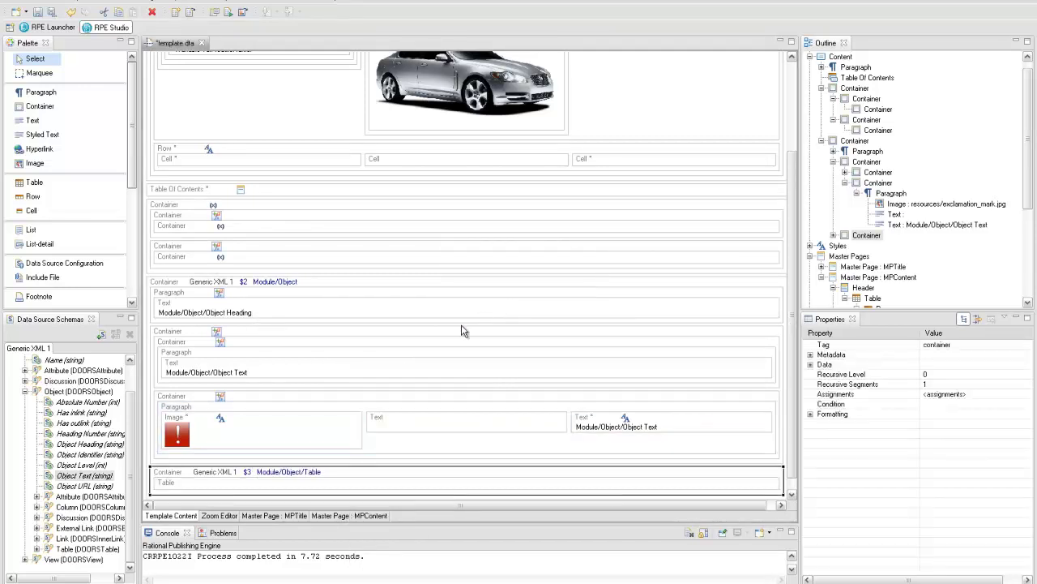
# Insert a container inside the new table and add a row with 1 column to that container
pyautogui.rightClick(207, 475)
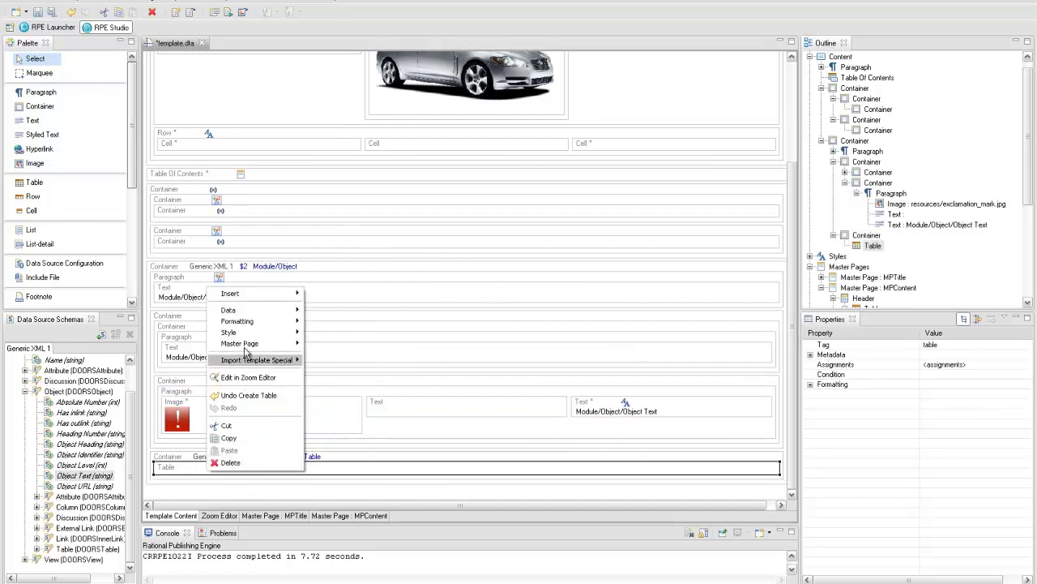
pyautogui.moveTo(255, 295)
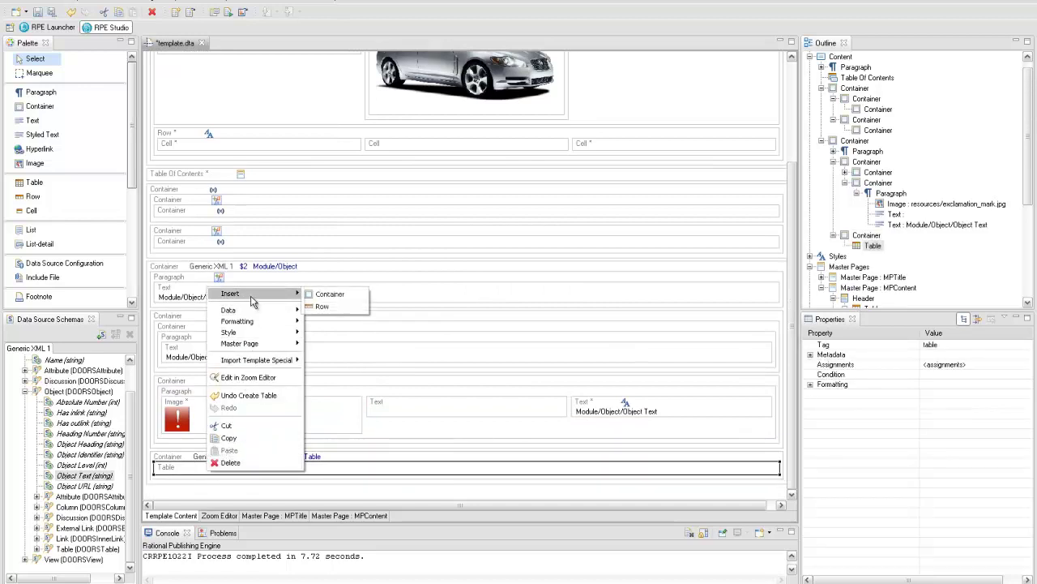
pyautogui.click(312, 295)
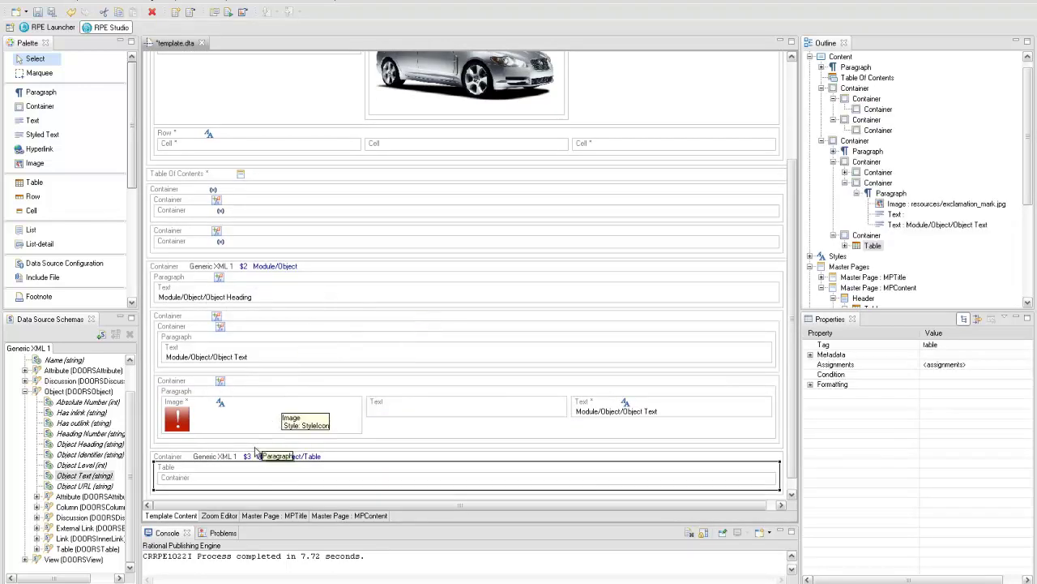
pyautogui.rightClick(233, 480)
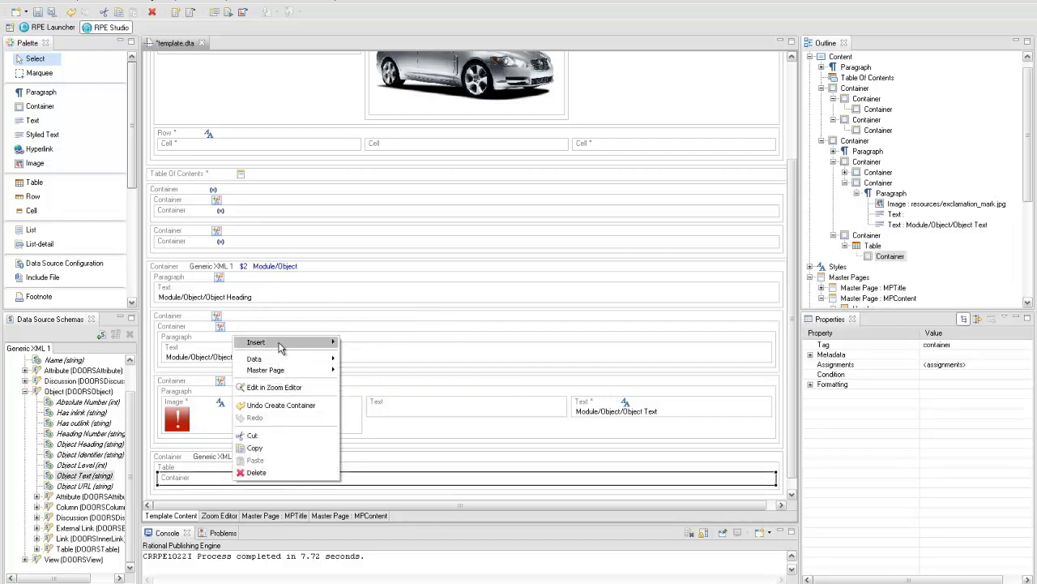
pyautogui.click(346, 342)
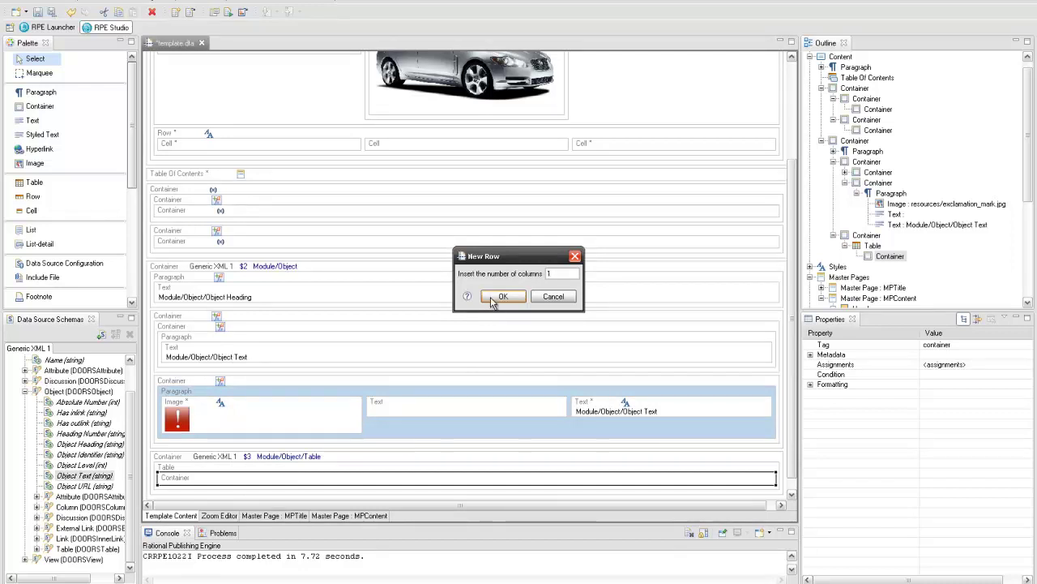
pyautogui.click(500, 297)
# Insert two containers, one below the other, into the cell of the new table row
pyautogui.rightClick(192, 460)
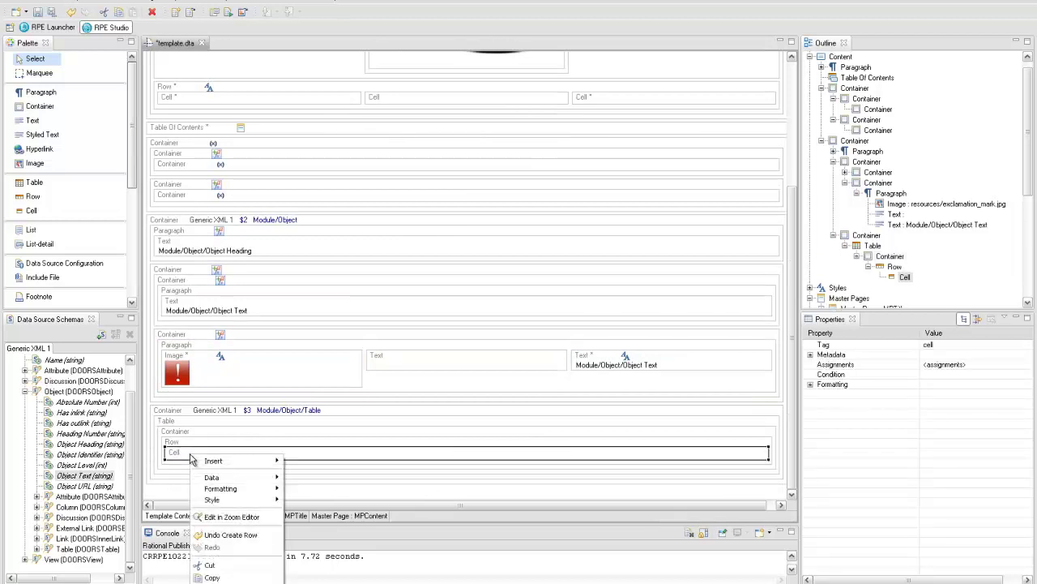
pyautogui.moveTo(213, 460)
pyautogui.click(316, 275)
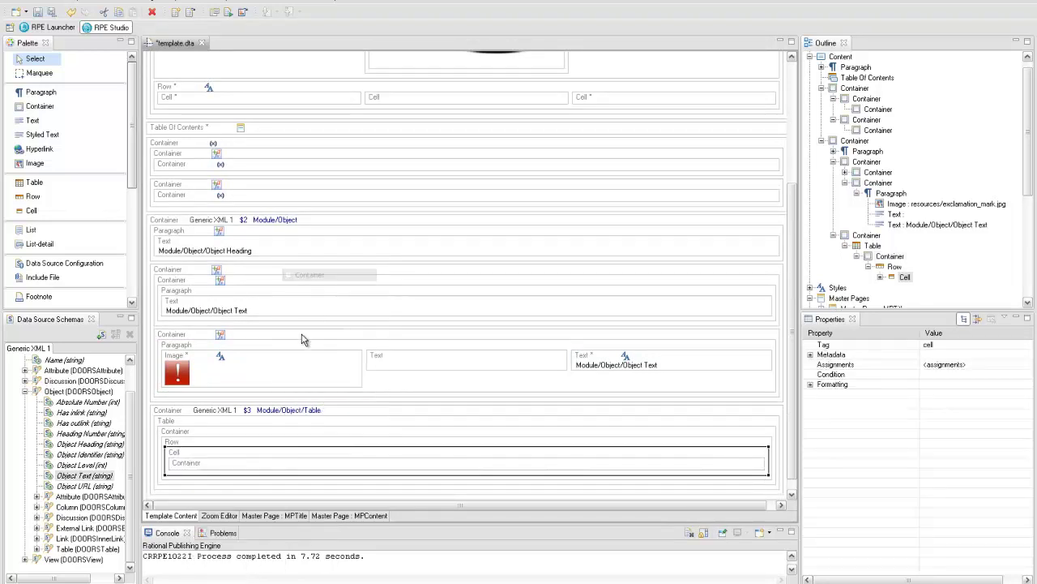
pyautogui.rightClick(222, 456)
pyautogui.moveTo(247, 460)
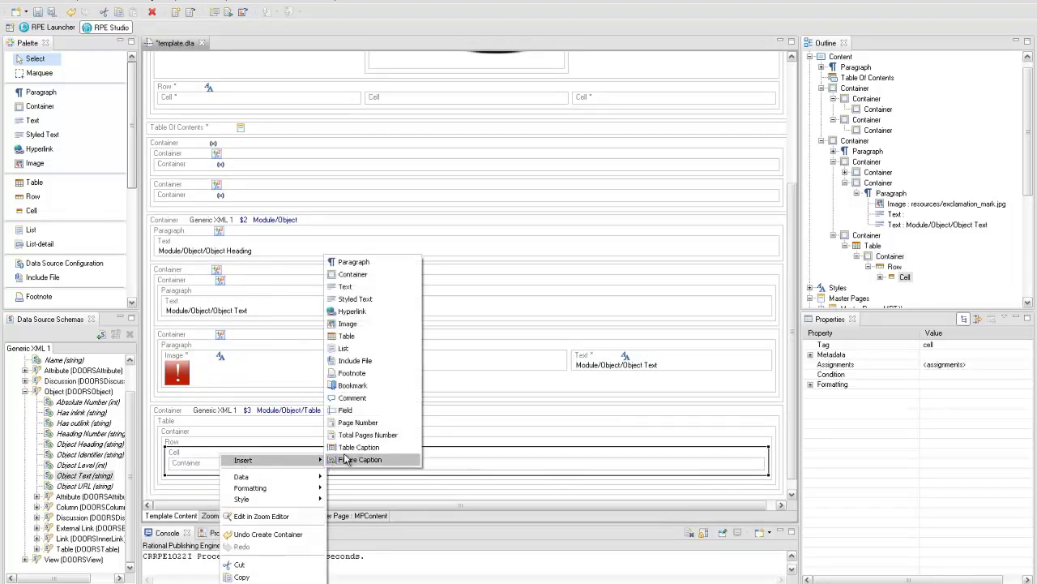
pyautogui.click(356, 277)
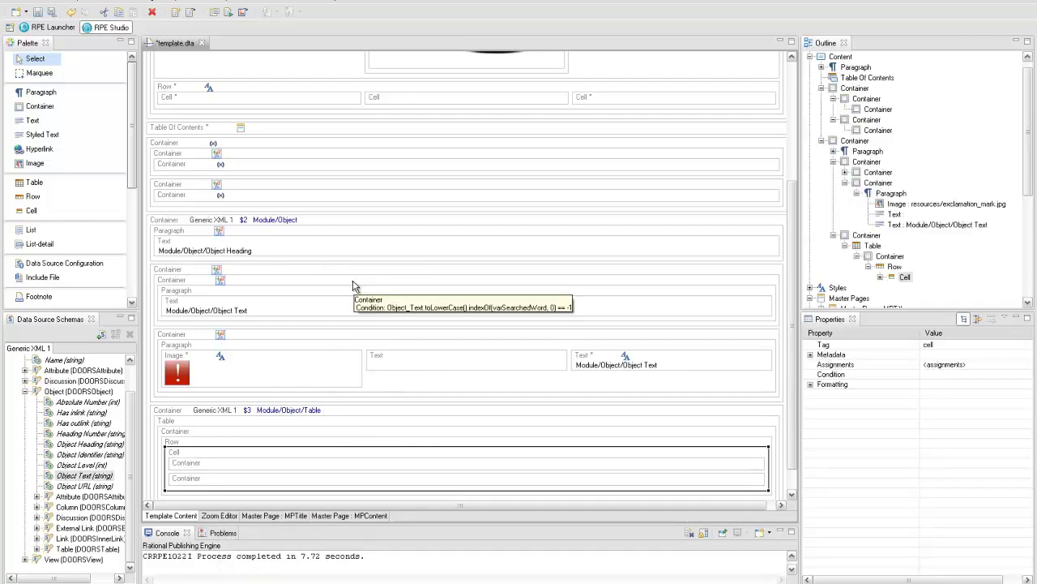
# Bind the table's inner container to the Row query in context $3 - Module/Object/Table, and the cell to that row's Object query
pyautogui.scroll(-1, 347, 305)
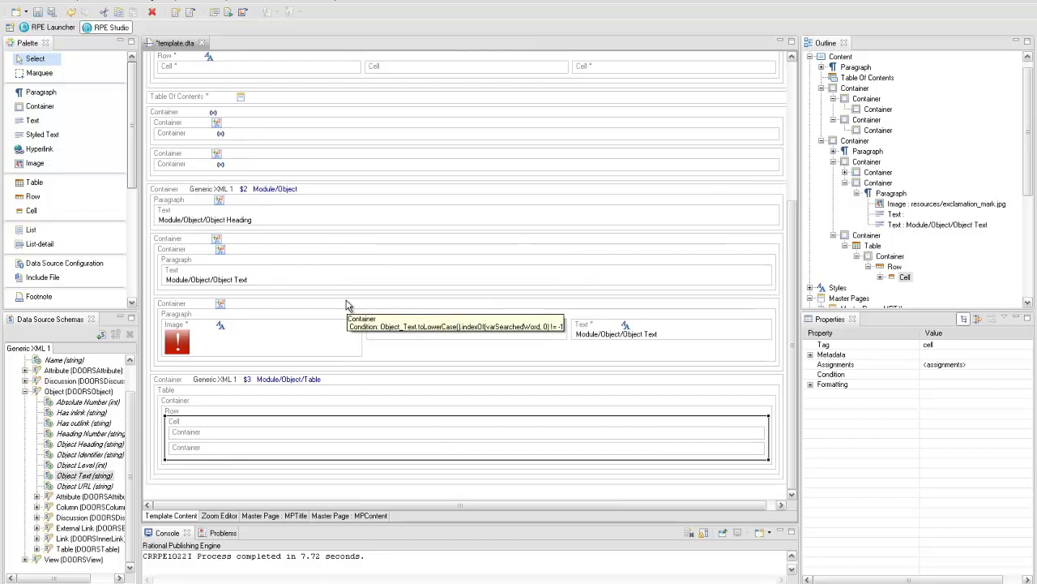
pyautogui.click(37, 548)
pyautogui.moveTo(81, 559); pyautogui.dragTo(209, 405)
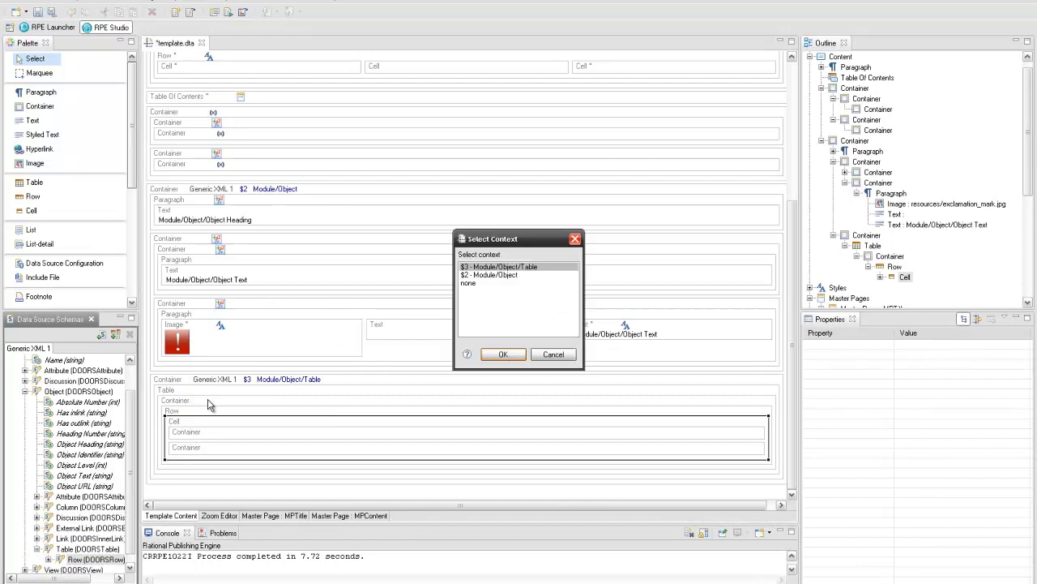
pyautogui.click(496, 355)
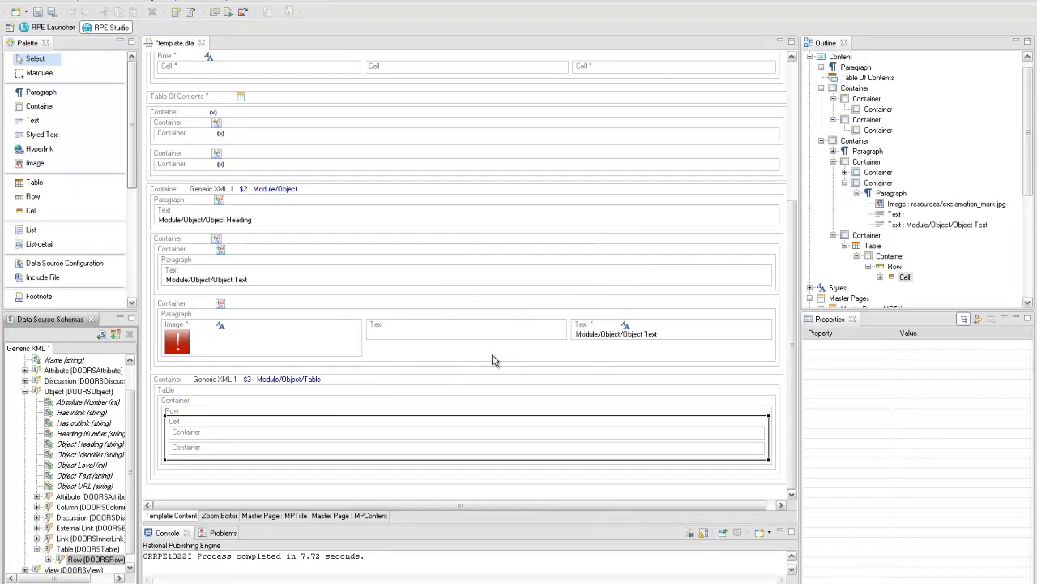
pyautogui.click(47, 559)
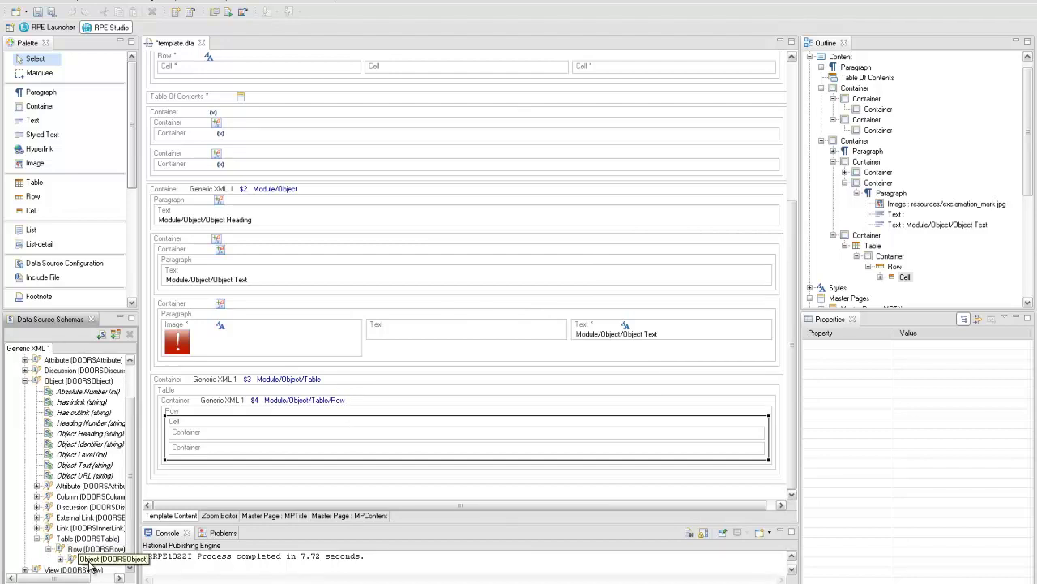
pyautogui.moveTo(92, 568); pyautogui.dragTo(214, 426)
pyautogui.click(498, 349)
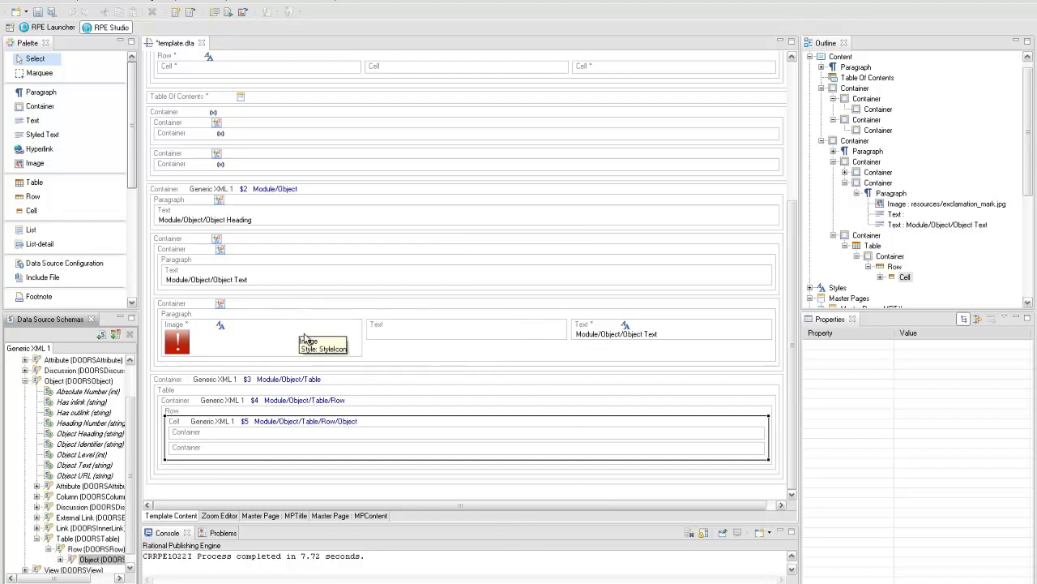
# Copy the exclamation mark image, blank text and styled Object Text elements into the second container of the table cell
pyautogui.click(310, 337)
pyautogui.keyDown('ctrl'); pyautogui.click(415, 330); pyautogui.keyUp('ctrl')
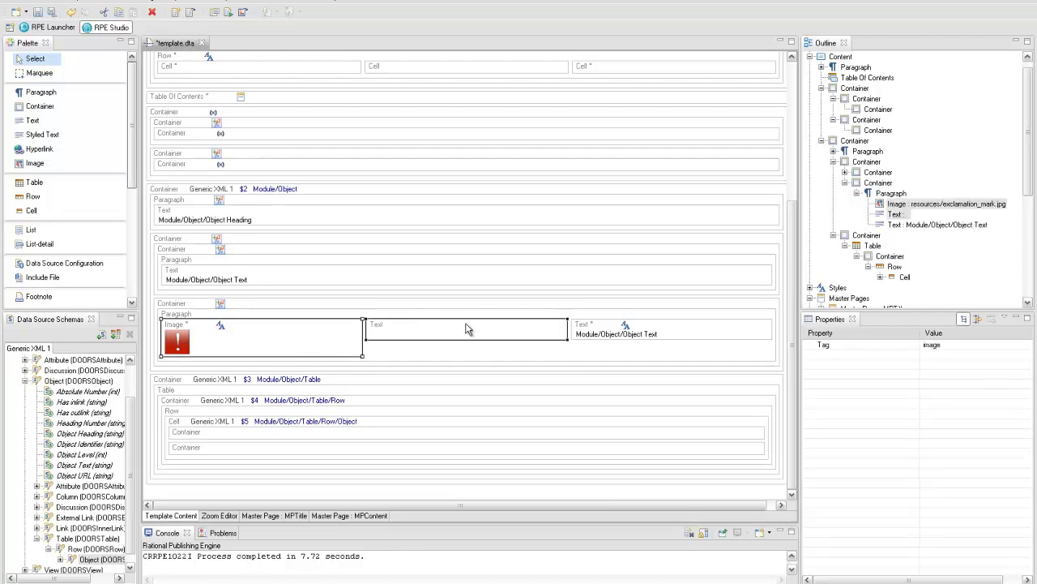
pyautogui.keyDown('ctrl'); pyautogui.click(594, 331); pyautogui.keyUp('ctrl')
pyautogui.rightClick(594, 331)
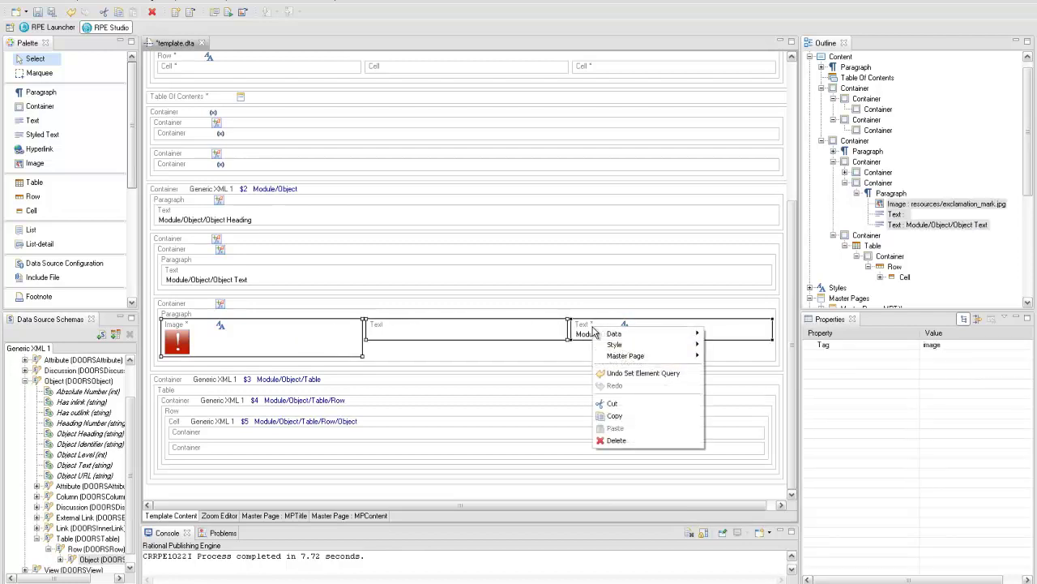
pyautogui.click(612, 417)
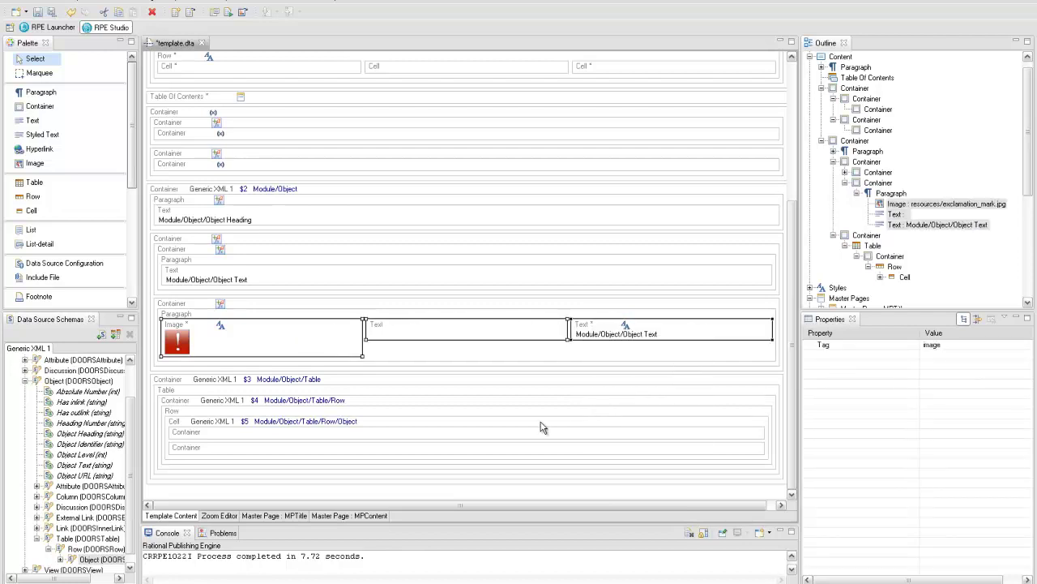
pyautogui.click(403, 454)
pyautogui.rightClick(403, 454)
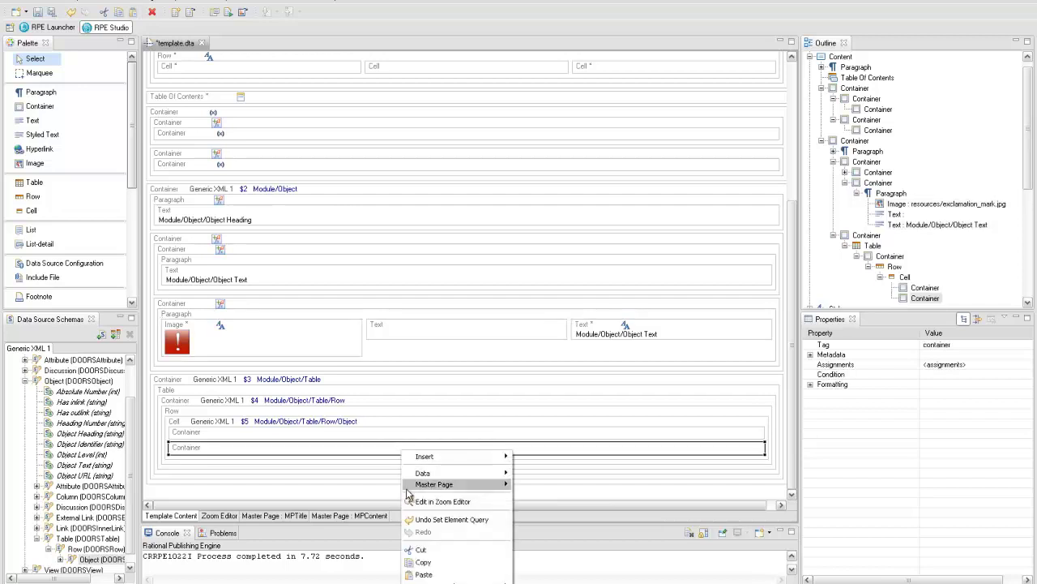
pyautogui.click(424, 573)
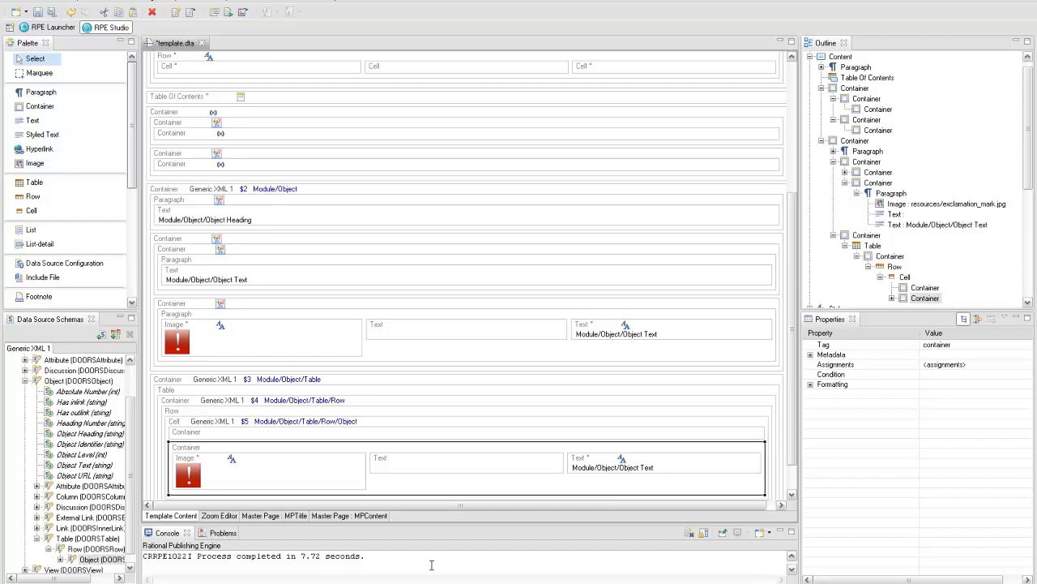
# Set the pasted styled text's content to Object_Text from $5 - Module/Object/Table/Row/Object, and add the same attribute to the cell's first container
pyautogui.doubleClick(594, 467)
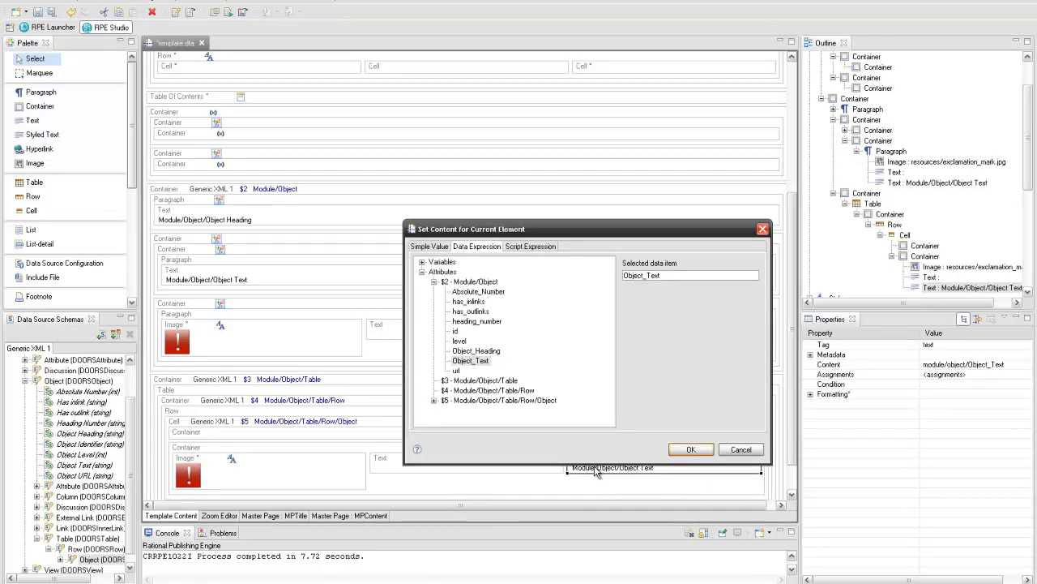
pyautogui.click(435, 401)
pyautogui.click(470, 410)
pyautogui.click(690, 450)
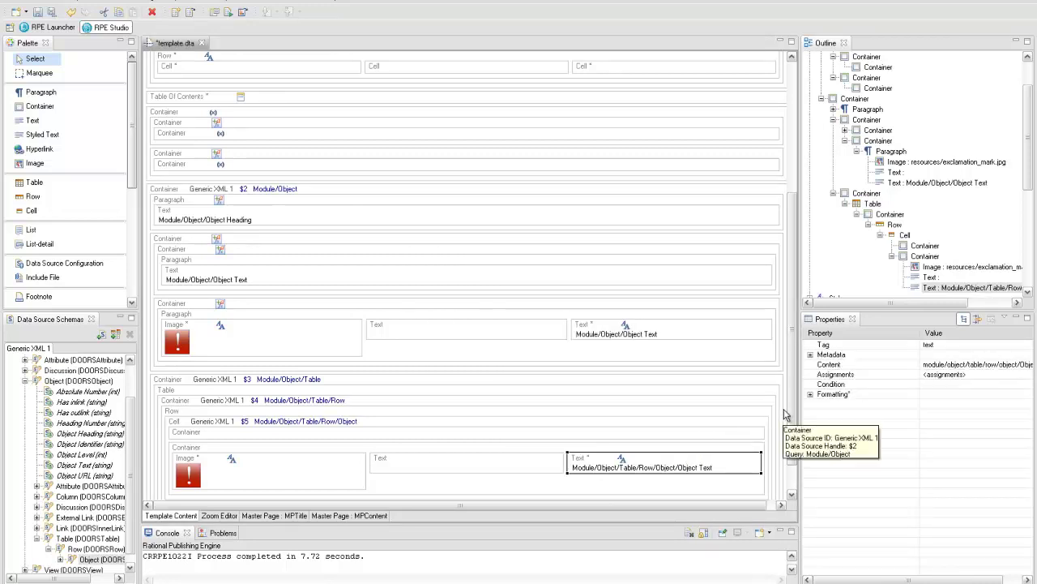
pyautogui.click(61, 560)
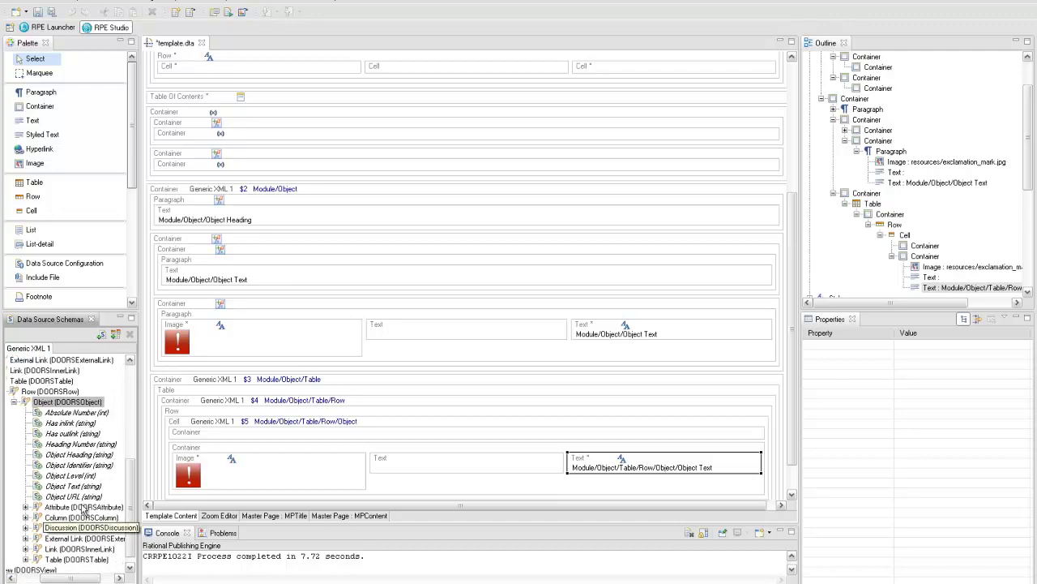
pyautogui.moveTo(79, 487); pyautogui.dragTo(238, 439)
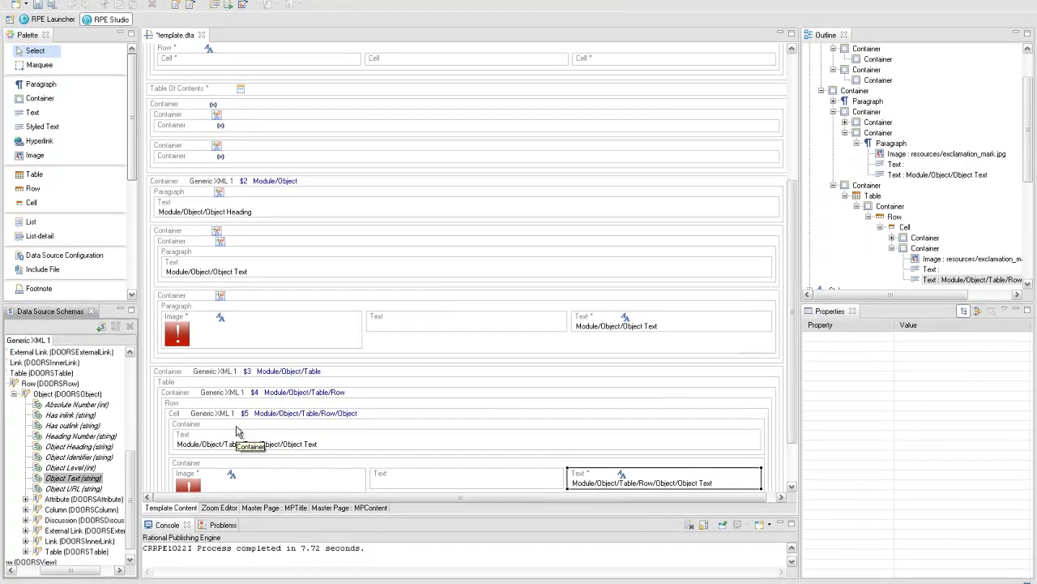
# Paste Object_Text.toLowerCase().indexOf(varSearchedWord, 0) == -1 as the script condition of the first container in the table cell
pyautogui.rightClick(215, 425)
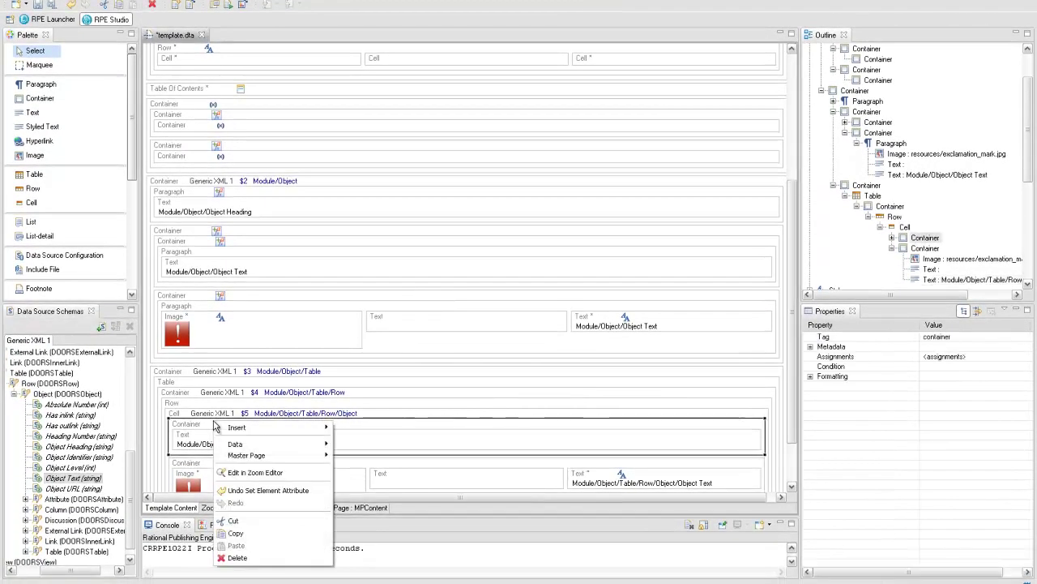
pyautogui.moveTo(284, 444)
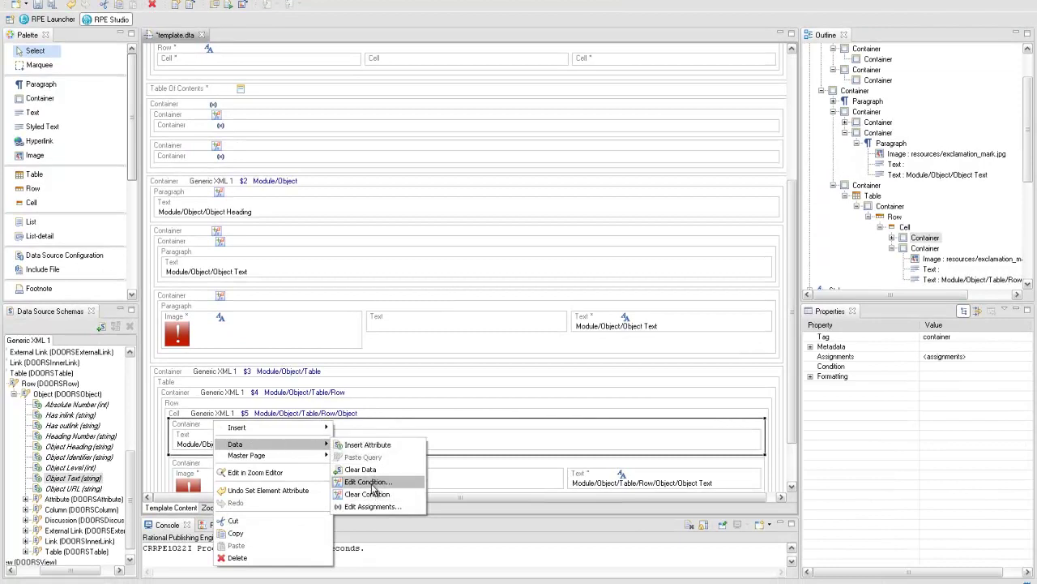
pyautogui.click(368, 482)
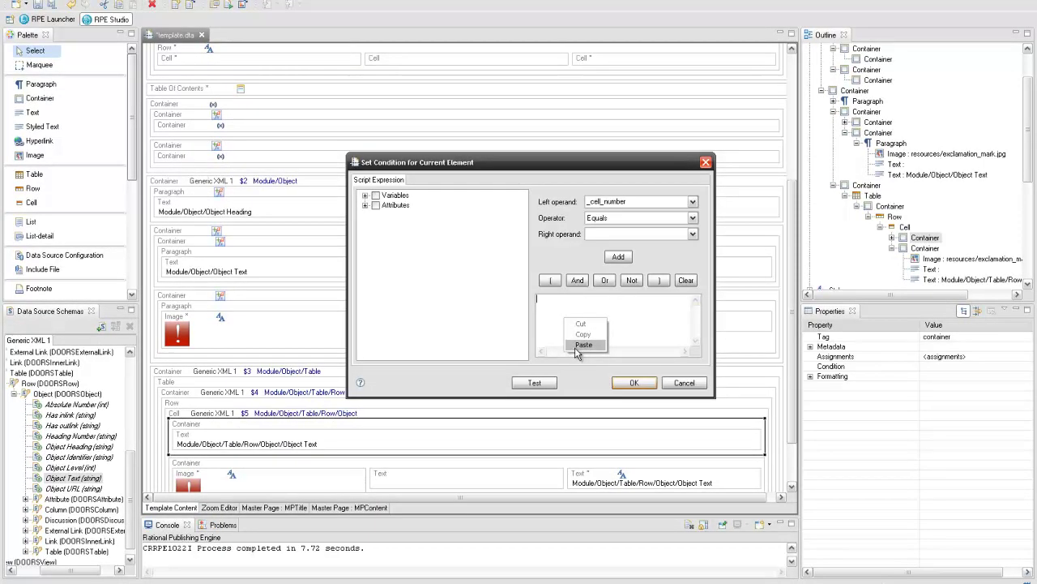
pyautogui.click(577, 345)
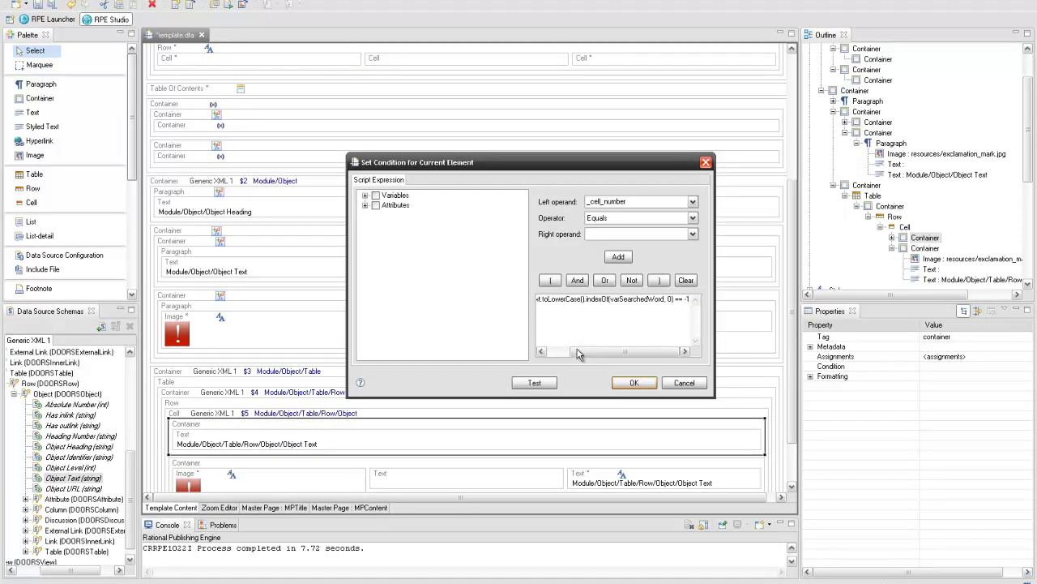
# Include the varSearchedWord variable and Object_Text from $5 - Module/Object/Table/Row/Object in the first container's condition and apply it
pyautogui.click(366, 195)
pyautogui.click(387, 255)
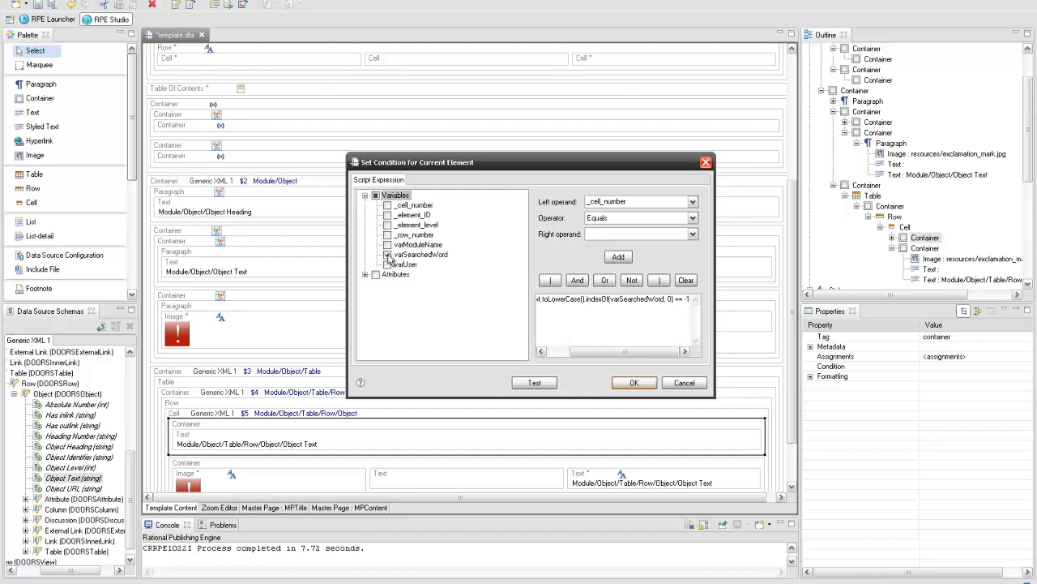
pyautogui.click(366, 274)
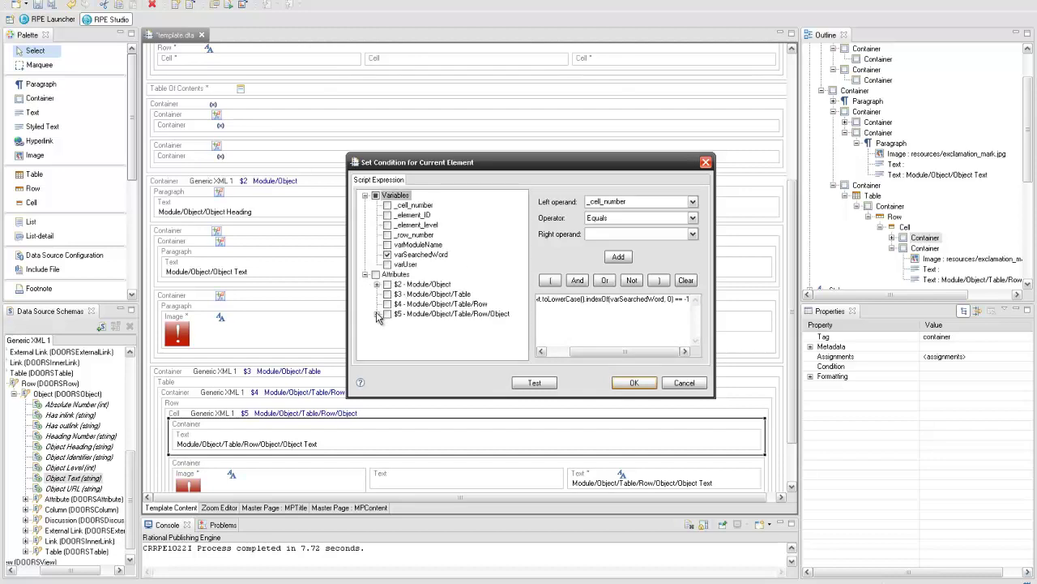
pyautogui.click(377, 314)
pyautogui.click(399, 343)
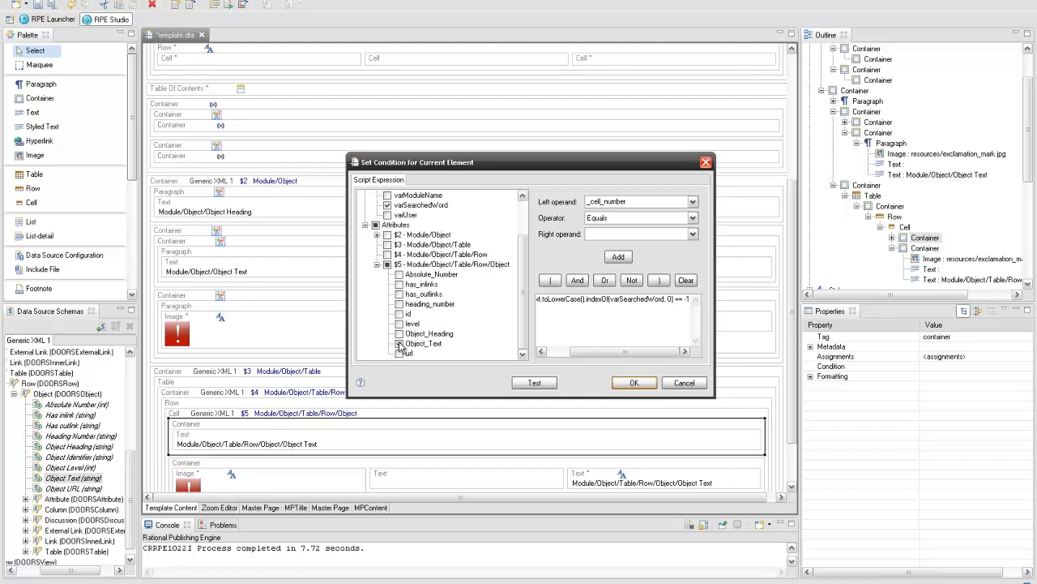
pyautogui.moveTo(624, 352); pyautogui.dragTo(598, 355)
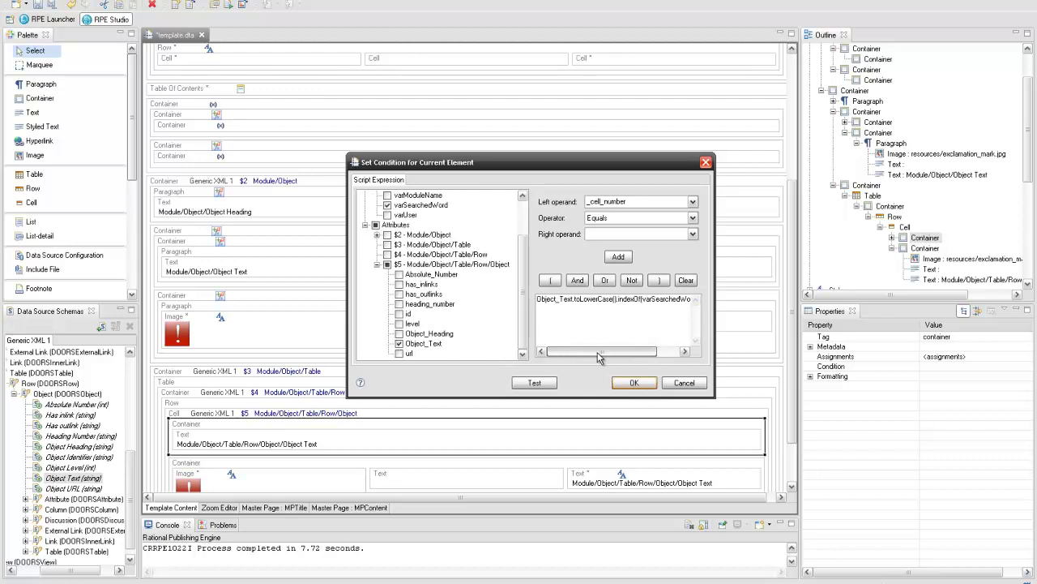
pyautogui.click(624, 384)
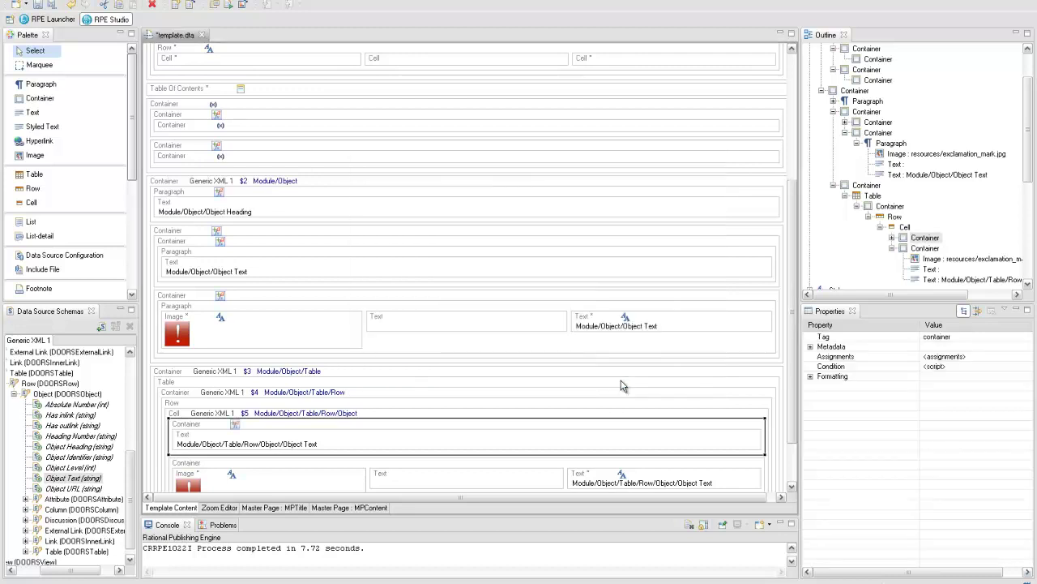
# Paste Object_Text.toLowerCase().indexOf(varSearchedWord, 0) != -1 as the script condition of the table cell's second container, which holds the exclamation mark image
pyautogui.rightClick(245, 467)
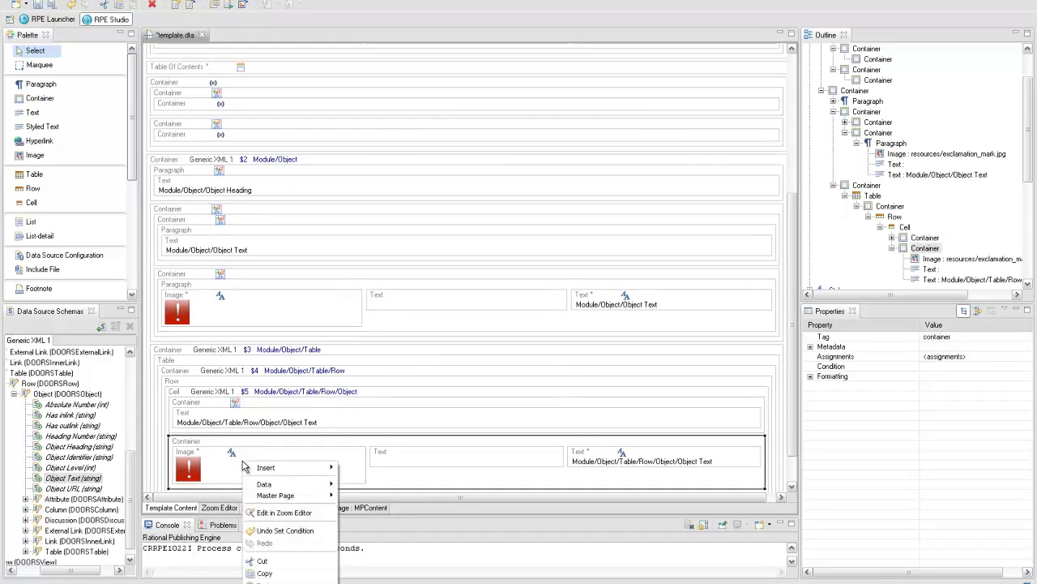
pyautogui.moveTo(282, 484)
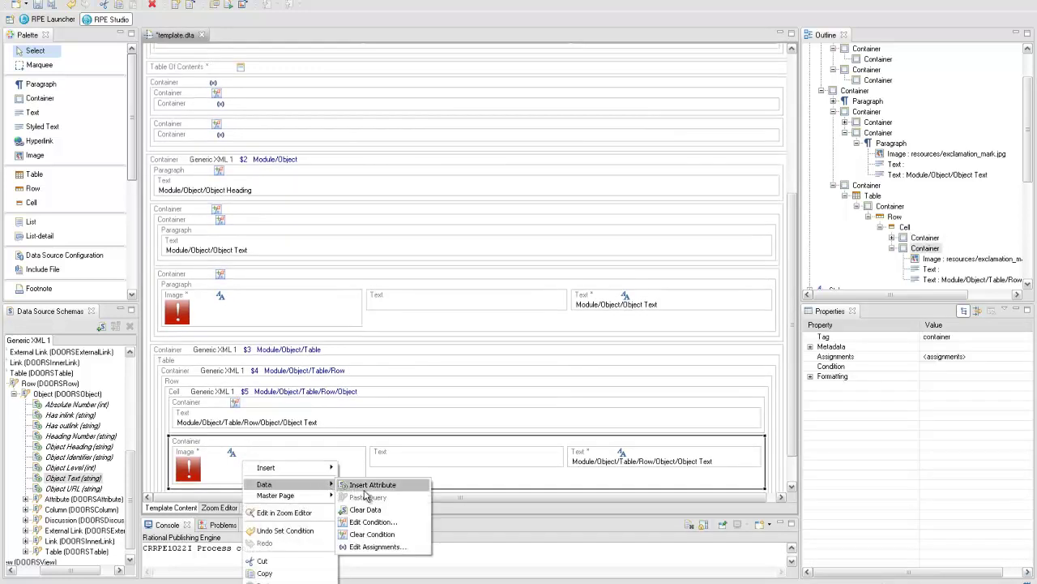
pyautogui.rightClick(251, 438)
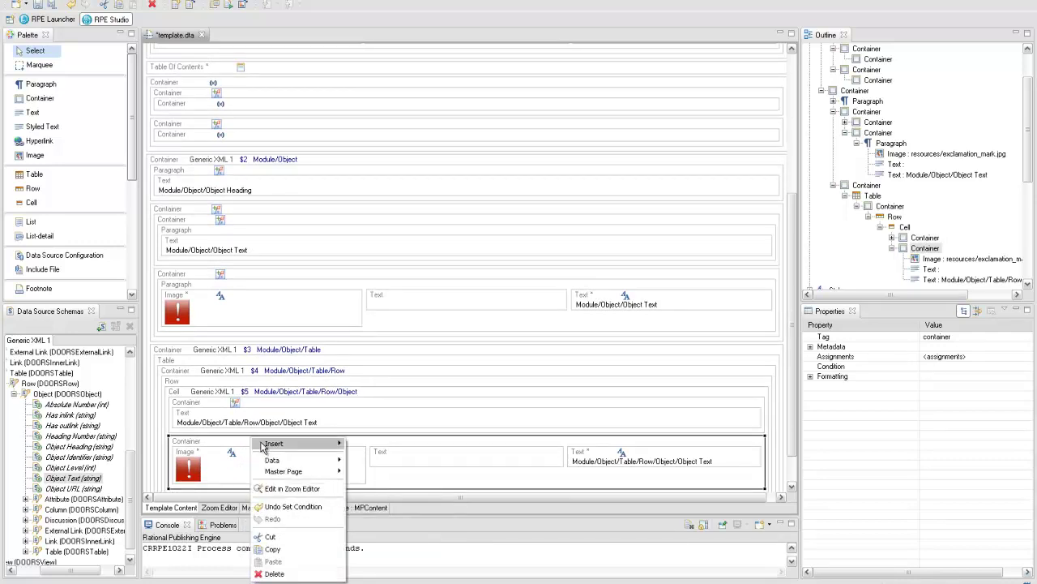
pyautogui.moveTo(280, 461)
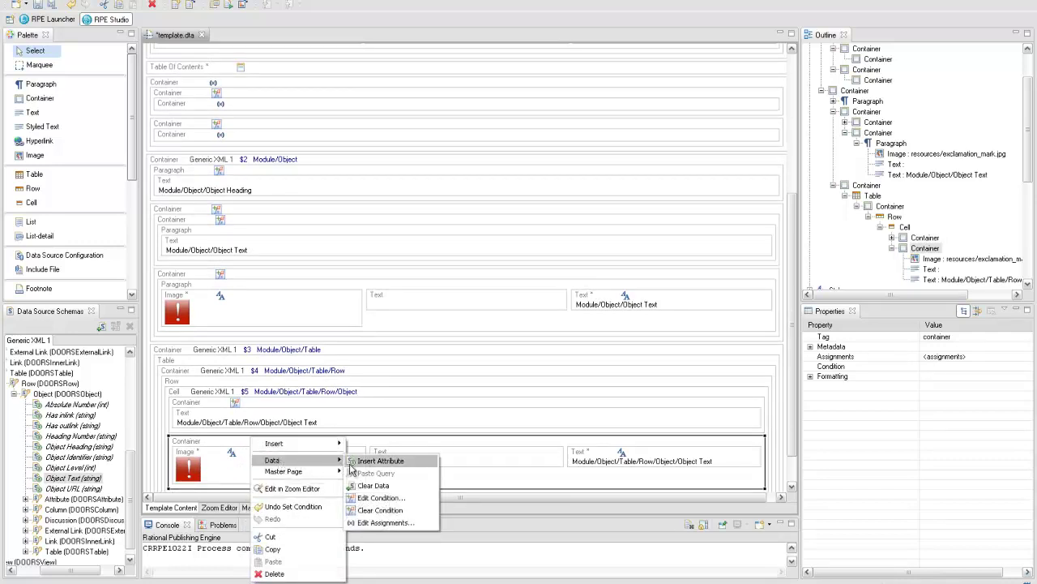
pyautogui.click(378, 496)
pyautogui.rightClick(554, 323)
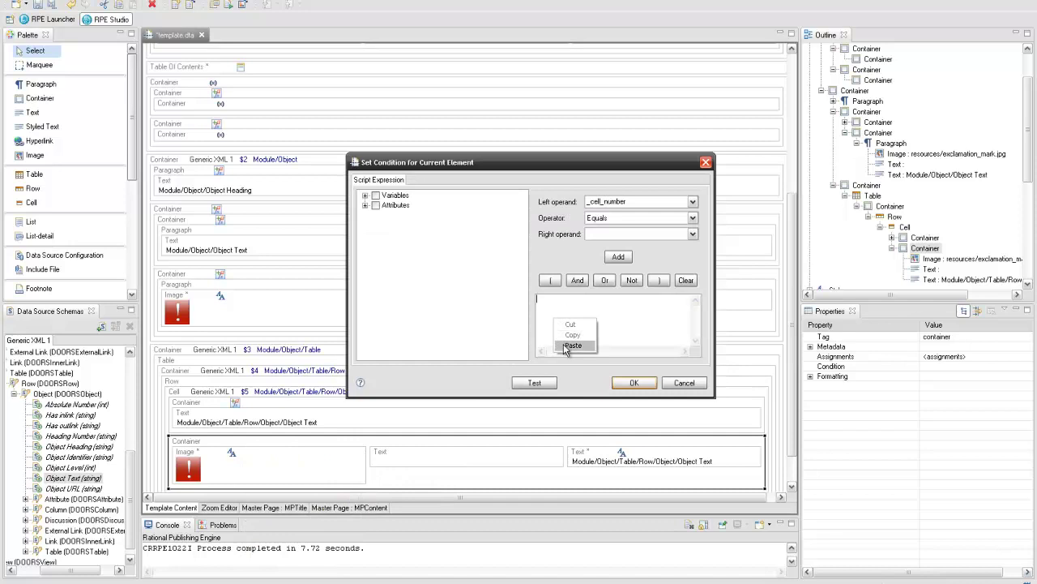
pyautogui.click(573, 346)
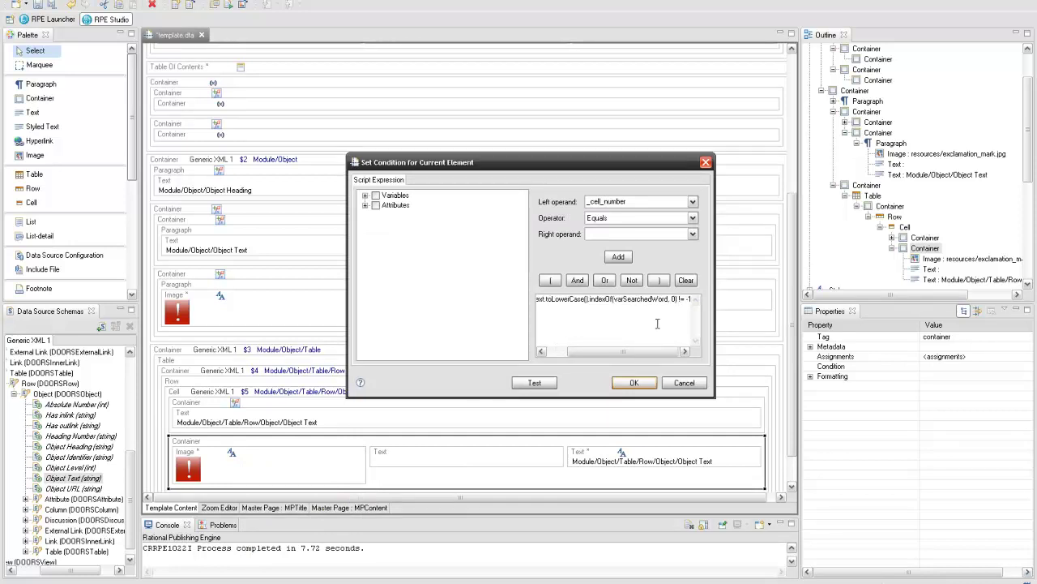
pyautogui.moveTo(632, 356); pyautogui.dragTo(607, 354)
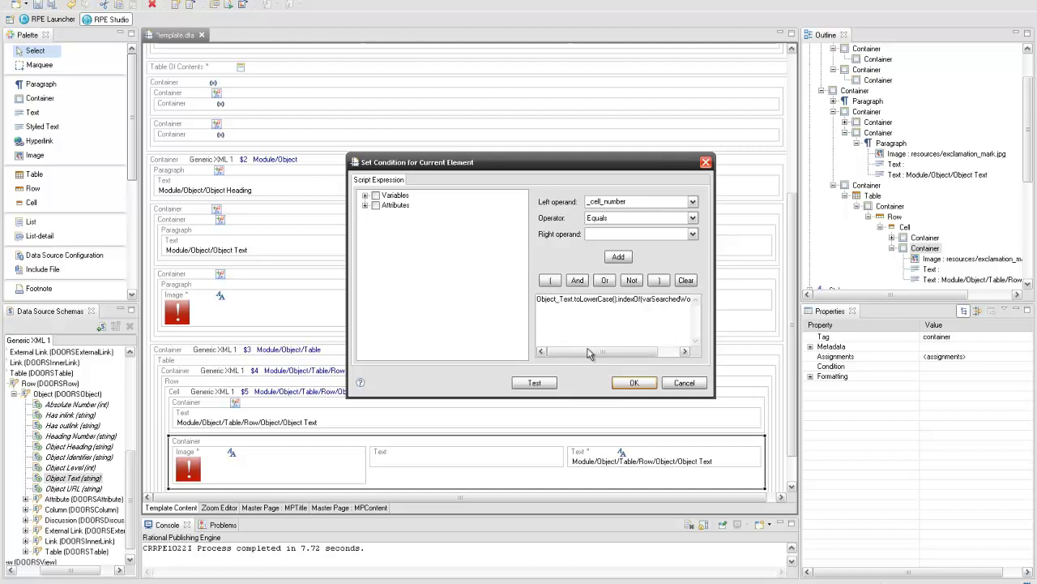
# Include the varSearchedWord variable and Object_Text from $5 - Module/Object/Table/Row/Object in the second container's condition and apply it
pyautogui.click(366, 196)
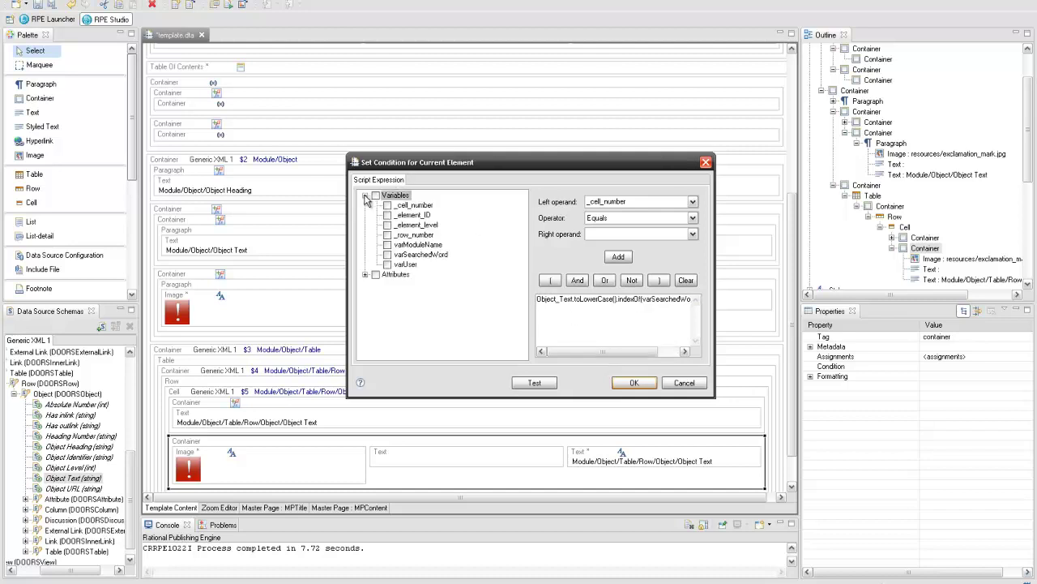
pyautogui.click(388, 255)
pyautogui.click(366, 274)
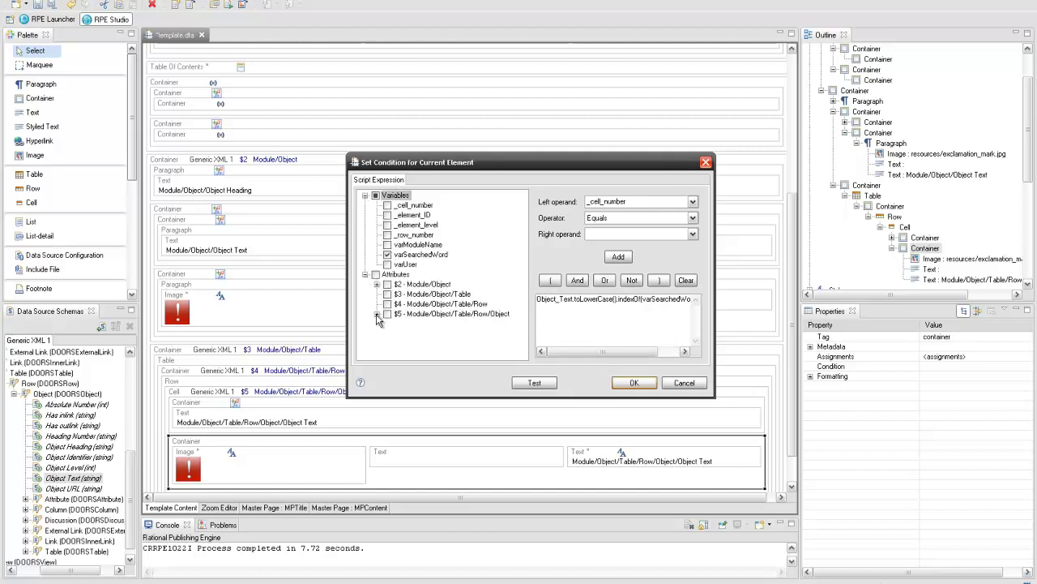
pyautogui.click(377, 313)
pyautogui.click(399, 344)
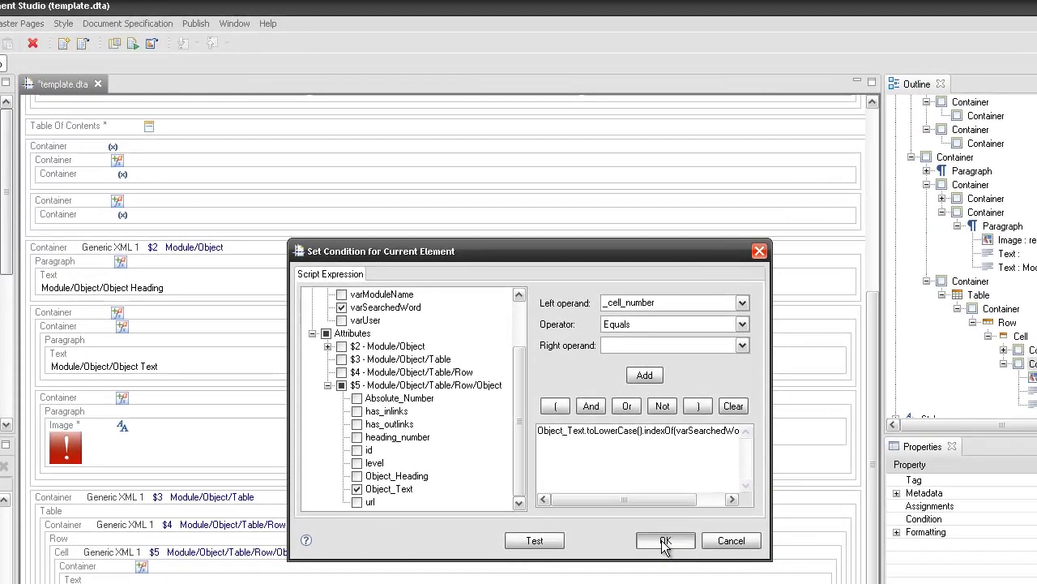
pyautogui.click(635, 386)
# Start a new style named StyleRowRepeat that includes the row property group
pyautogui.click(171, 4)
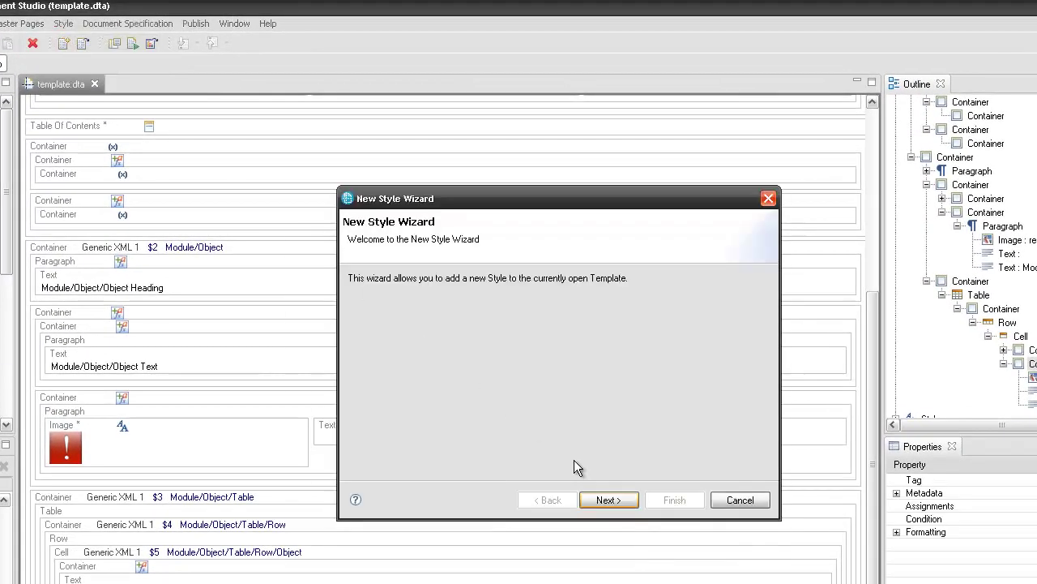
pyautogui.click(608, 500)
pyautogui.write('S')
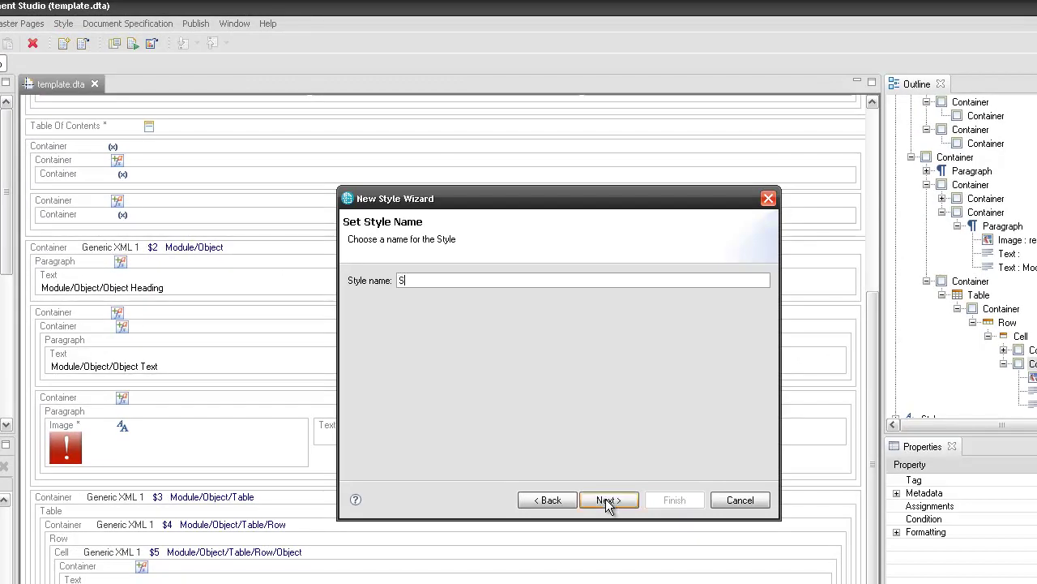
pyautogui.write('tyleRowRepeat')
pyautogui.click(616, 508)
pyautogui.moveTo(535, 315); pyautogui.dragTo(534, 375)
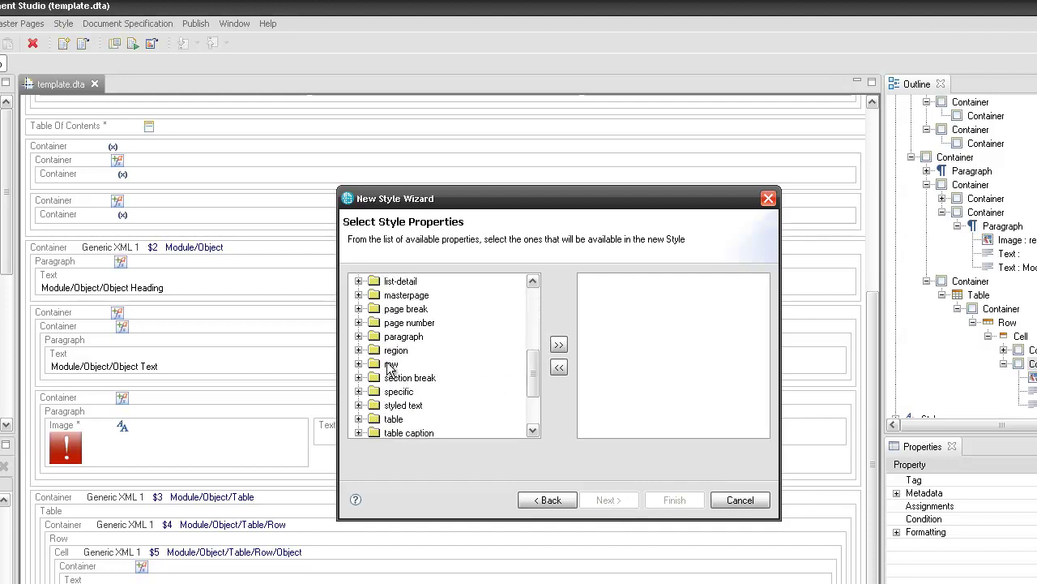
pyautogui.click(558, 346)
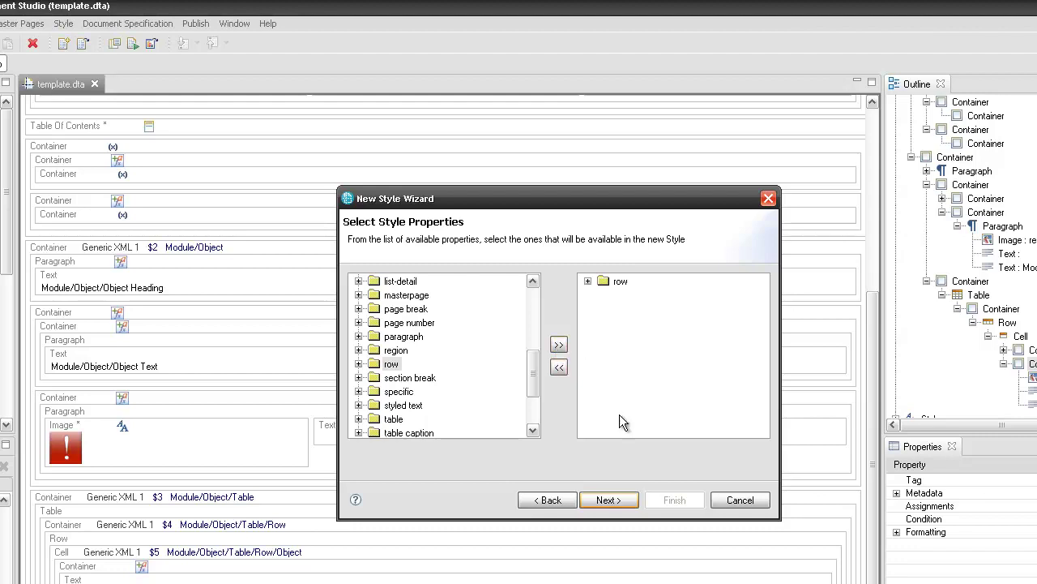
pyautogui.click(616, 498)
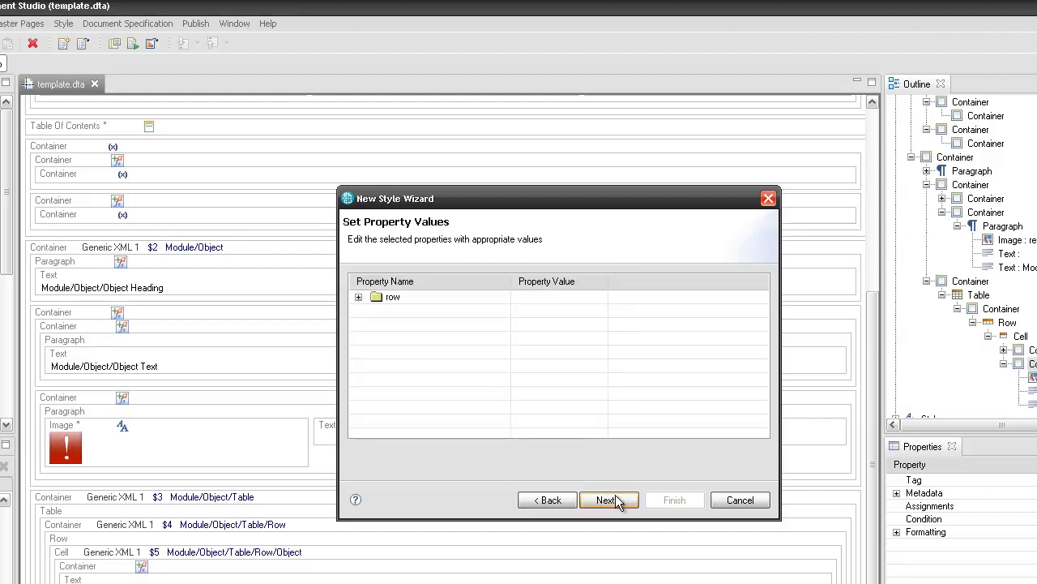
# Set the font color of StyleRowRepeat to 4f8fcf, expand its specific row properties and finish creating the style
pyautogui.click(358, 297)
pyautogui.click(374, 324)
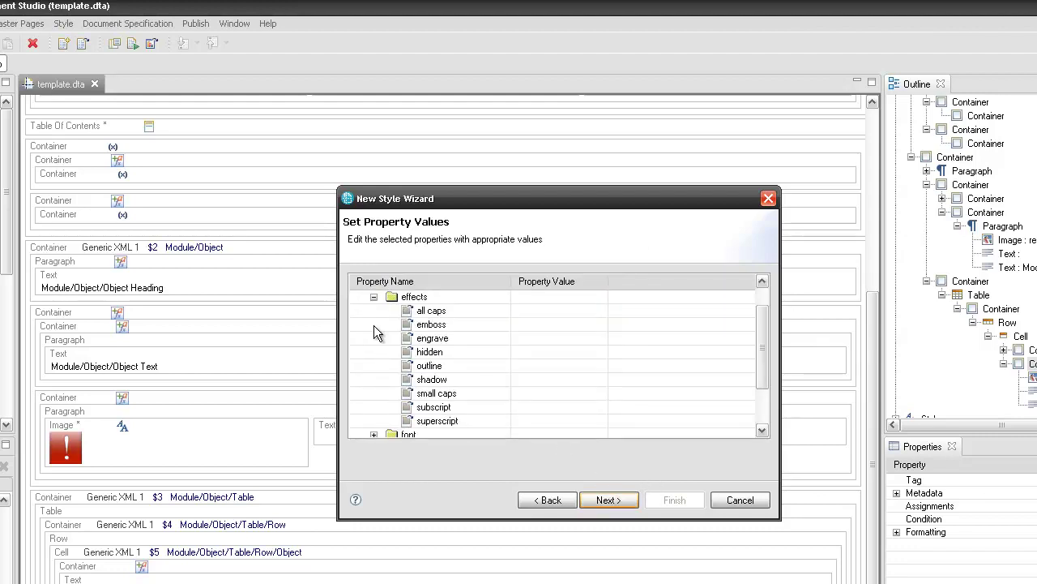
pyautogui.click(536, 311)
pyautogui.scroll(-2, 417, 415)
pyautogui.click(374, 380)
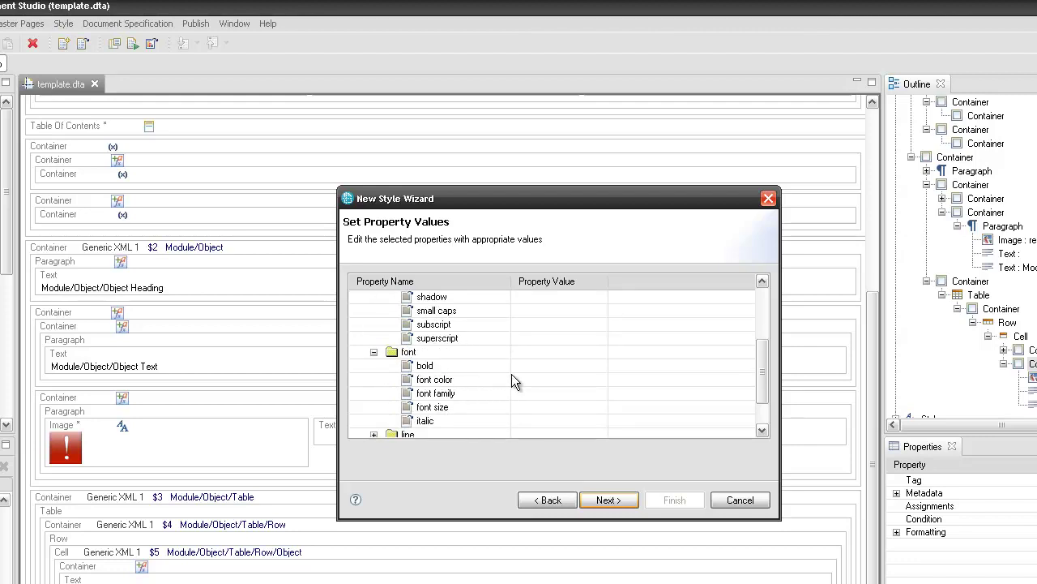
pyautogui.write('4f8fcf')
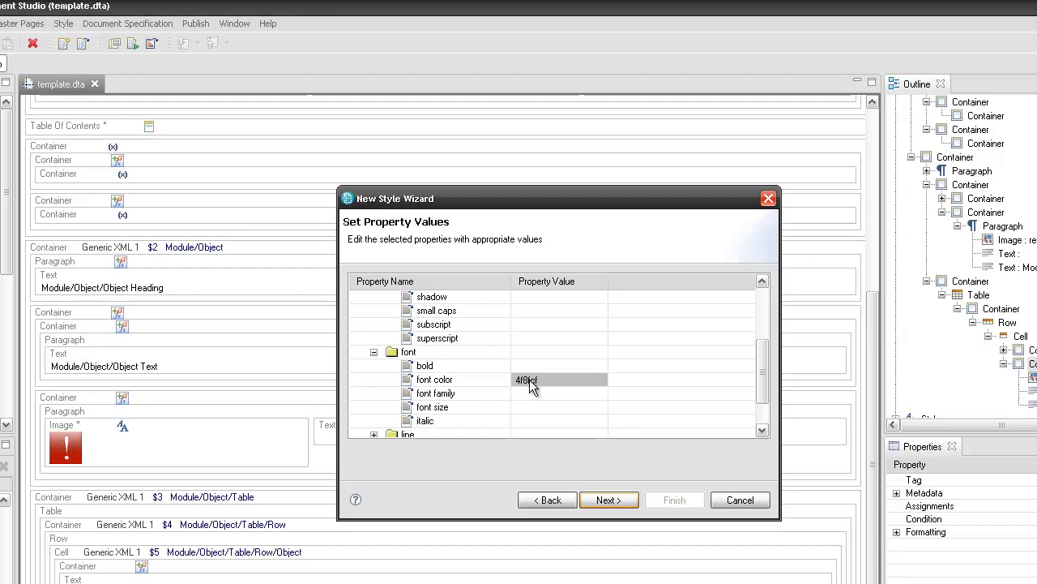
pyautogui.scroll(-1, 454, 385)
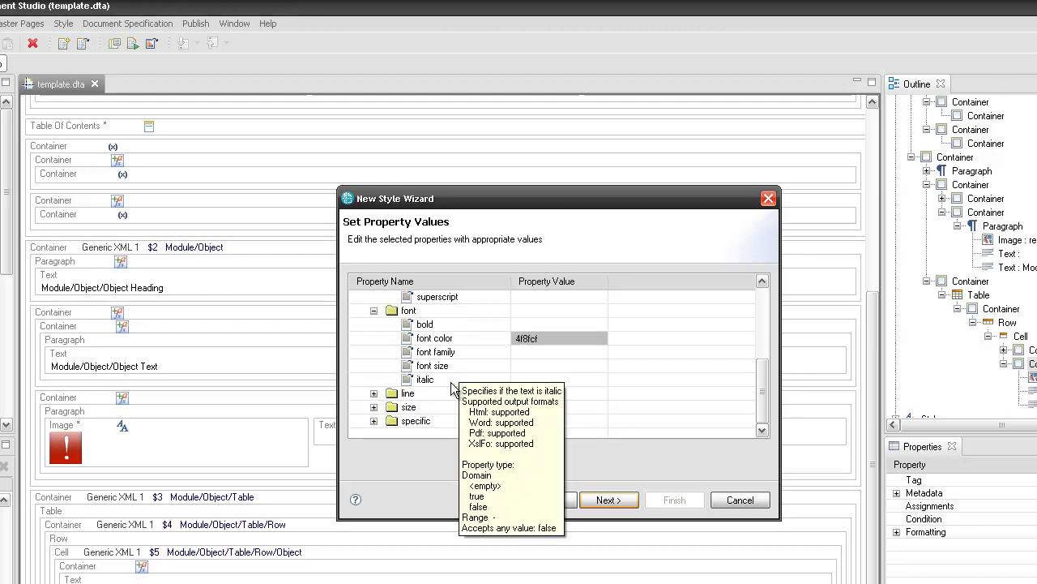
pyautogui.click(374, 420)
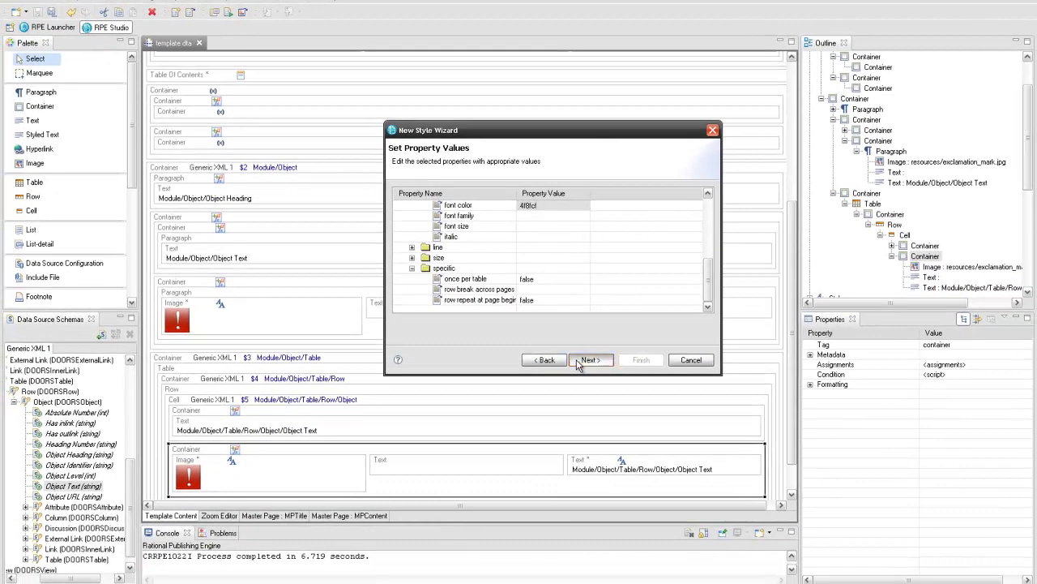
pyautogui.click(579, 362)
pyautogui.click(637, 361)
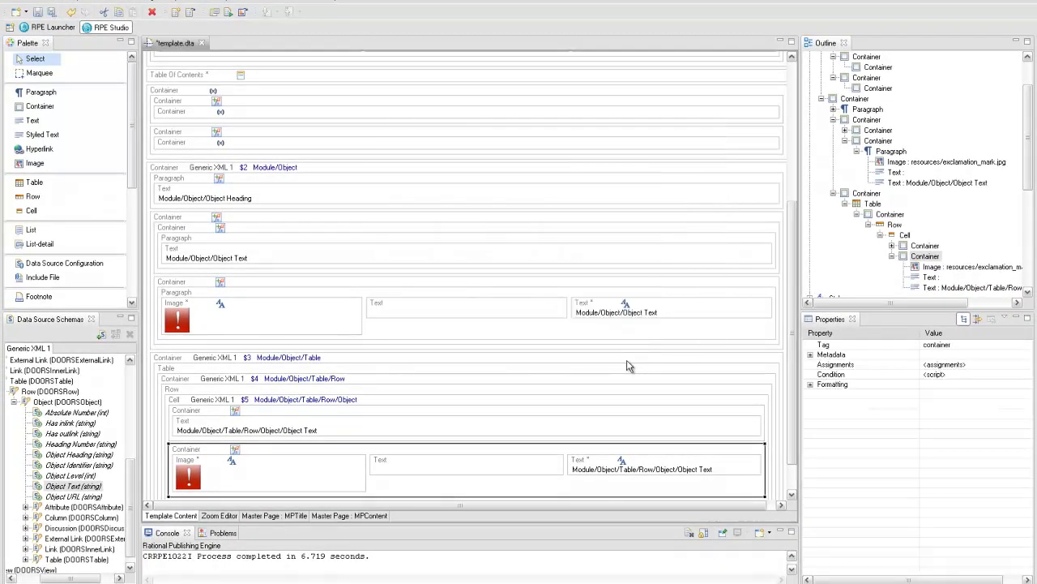
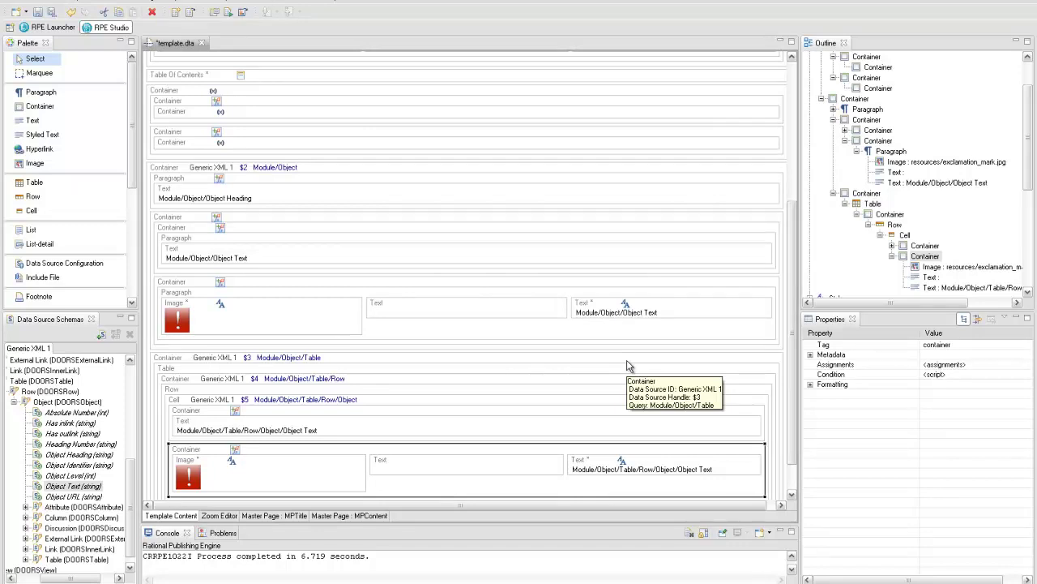
# Start a new style named StyleHeaderCell
pyautogui.click(175, 12)
pyautogui.click(180, 16)
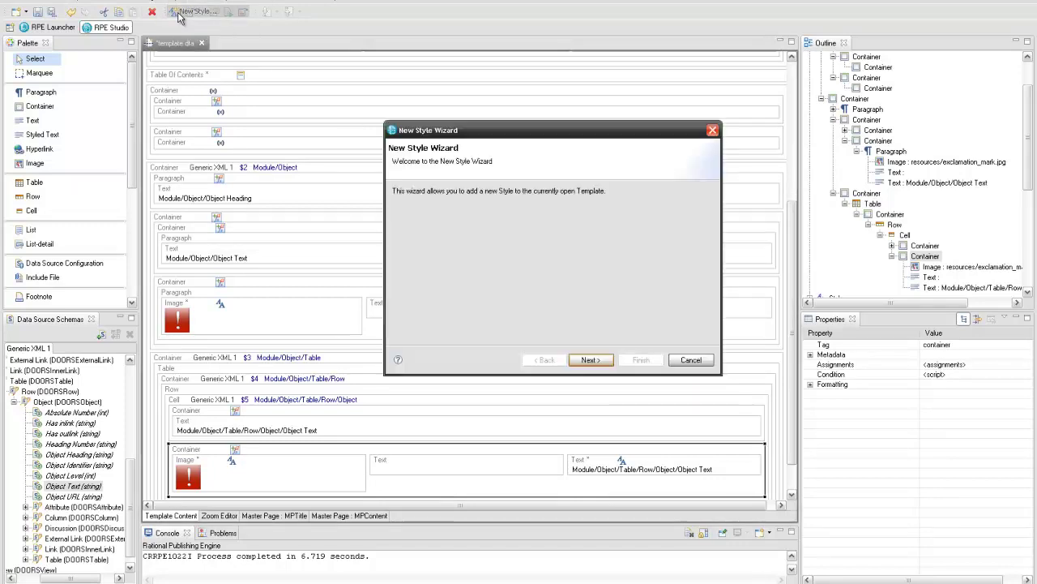
pyautogui.click(583, 360)
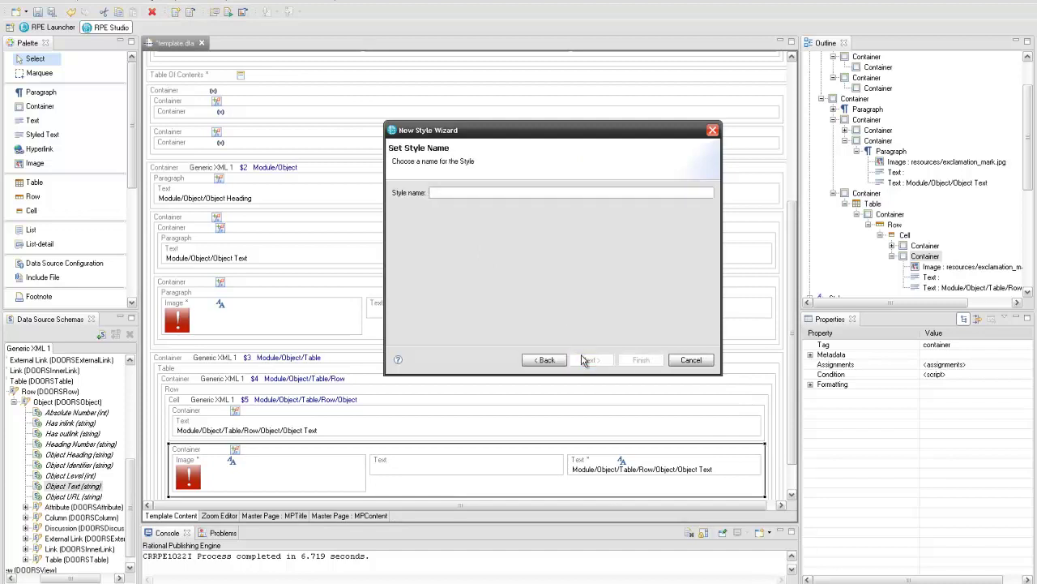
pyautogui.write('Style')
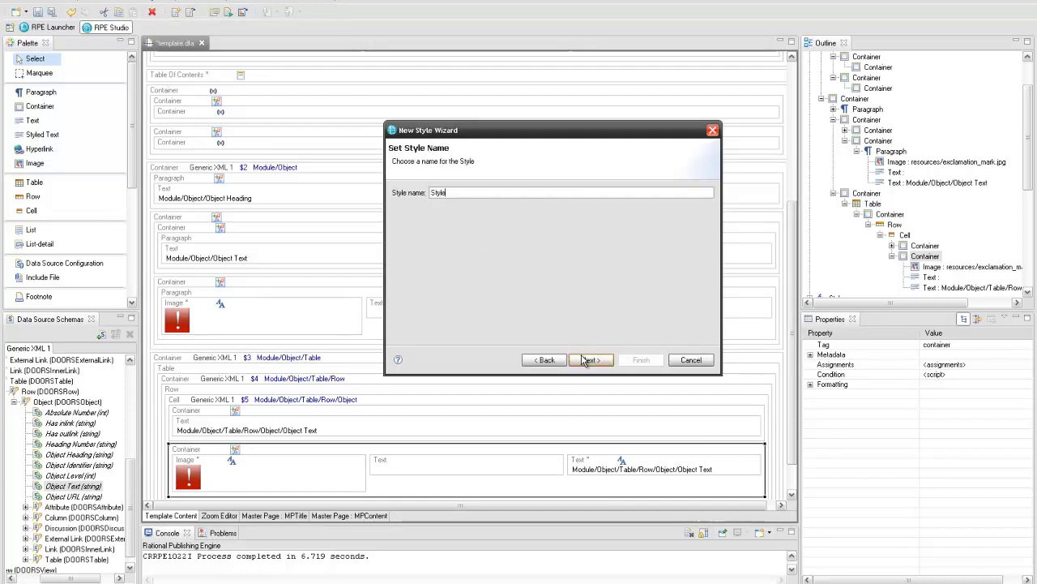
pyautogui.write('HeaderCell')
pyautogui.click(585, 362)
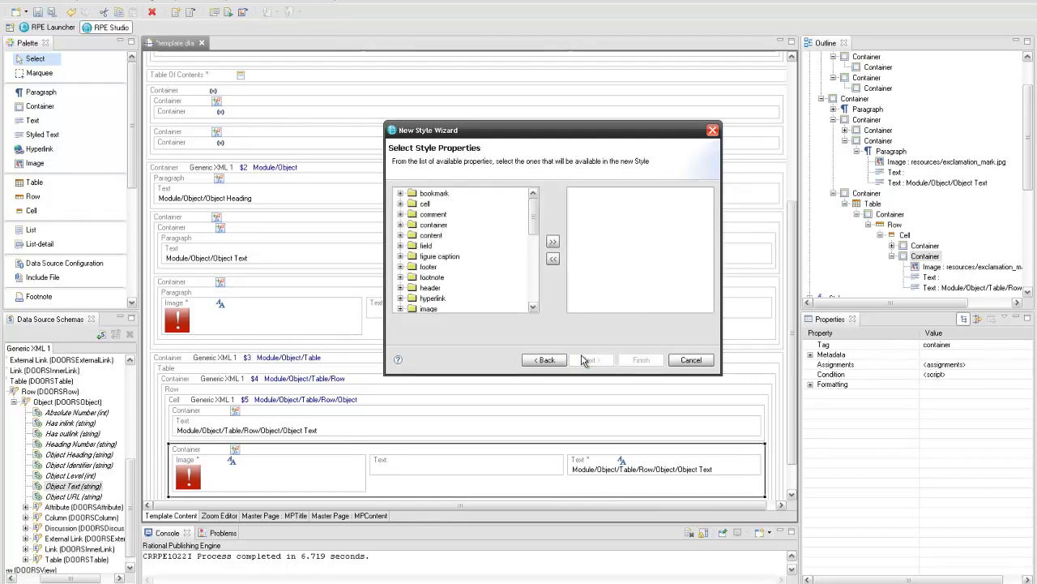
# Include the cell and text property groups in StyleHeaderCell and proceed to its property values
pyautogui.click(427, 205)
pyautogui.click(553, 241)
pyautogui.moveTo(534, 222); pyautogui.dragTo(534, 297)
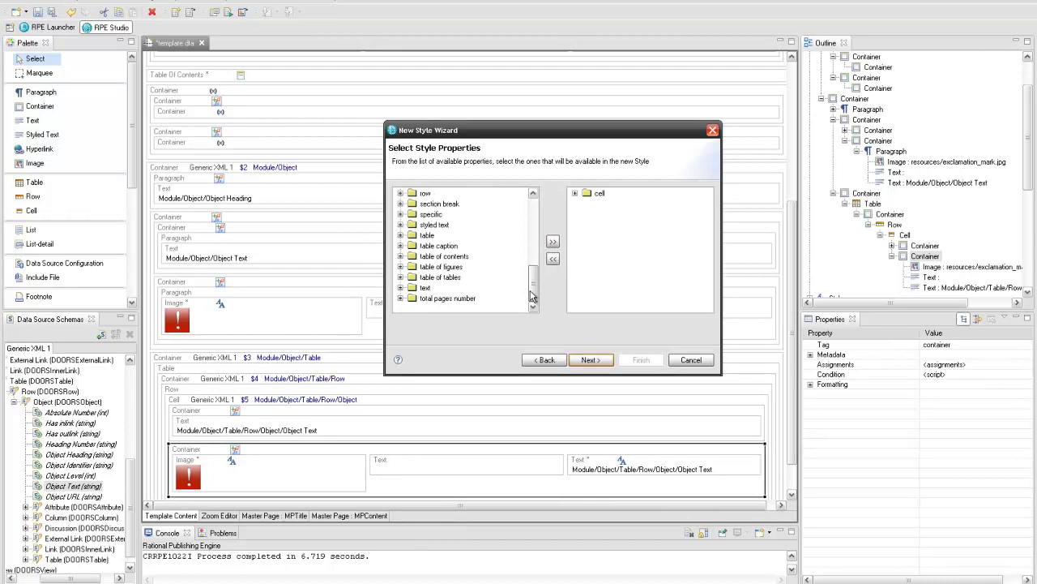
pyautogui.click(427, 287)
pyautogui.click(554, 242)
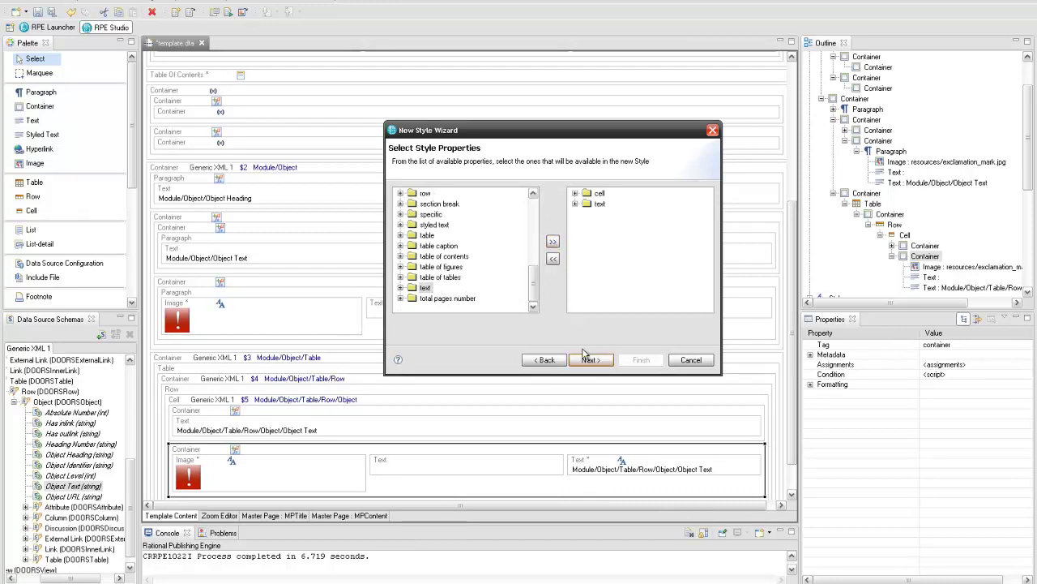
pyautogui.click(590, 361)
# Set the all borders color of the cell properties to 00
pyautogui.click(399, 205)
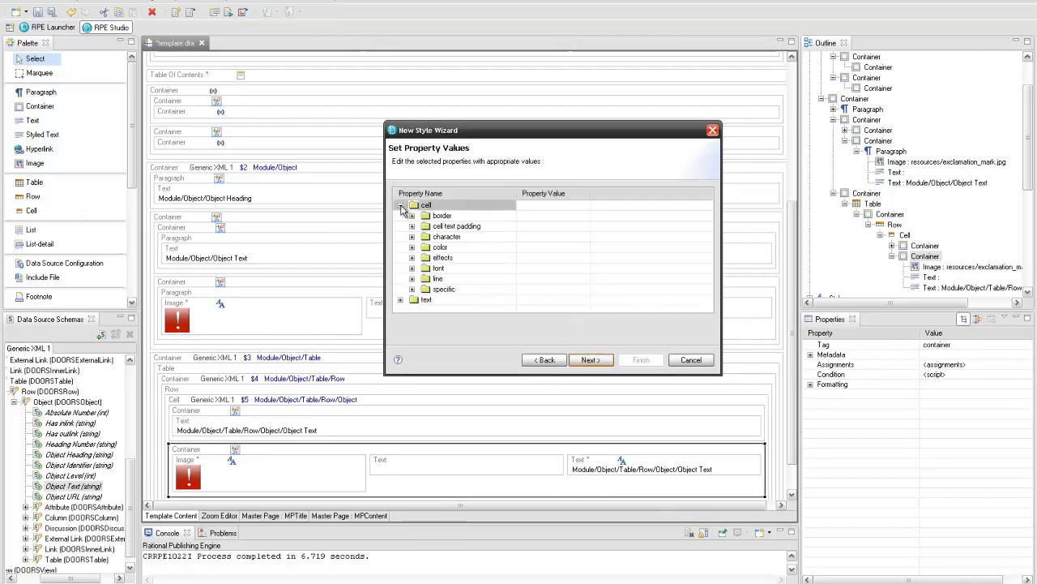
pyautogui.click(412, 215)
pyautogui.click(423, 226)
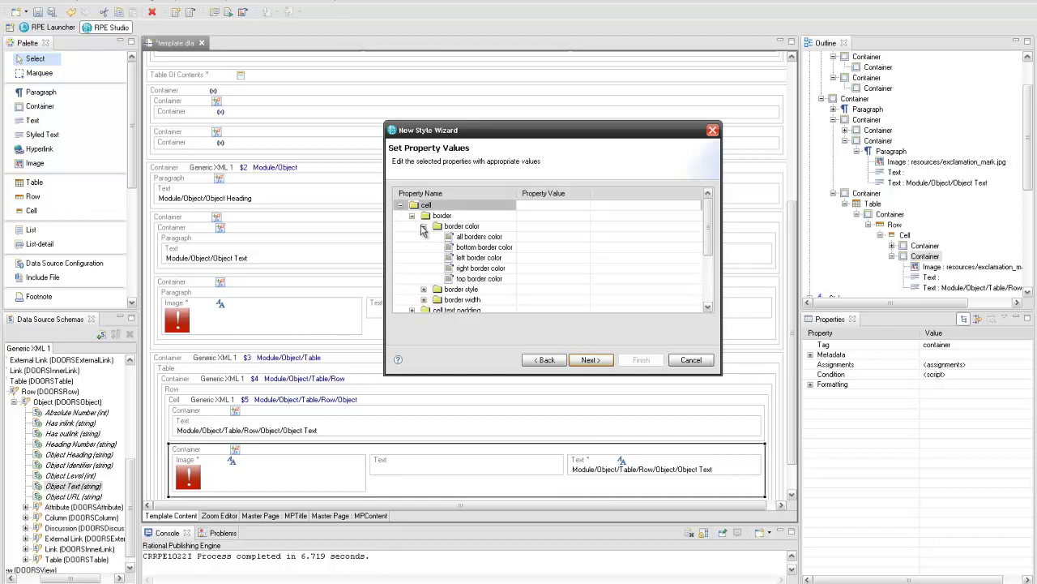
pyautogui.click(544, 235)
pyautogui.write('00')
pyautogui.press('Return')
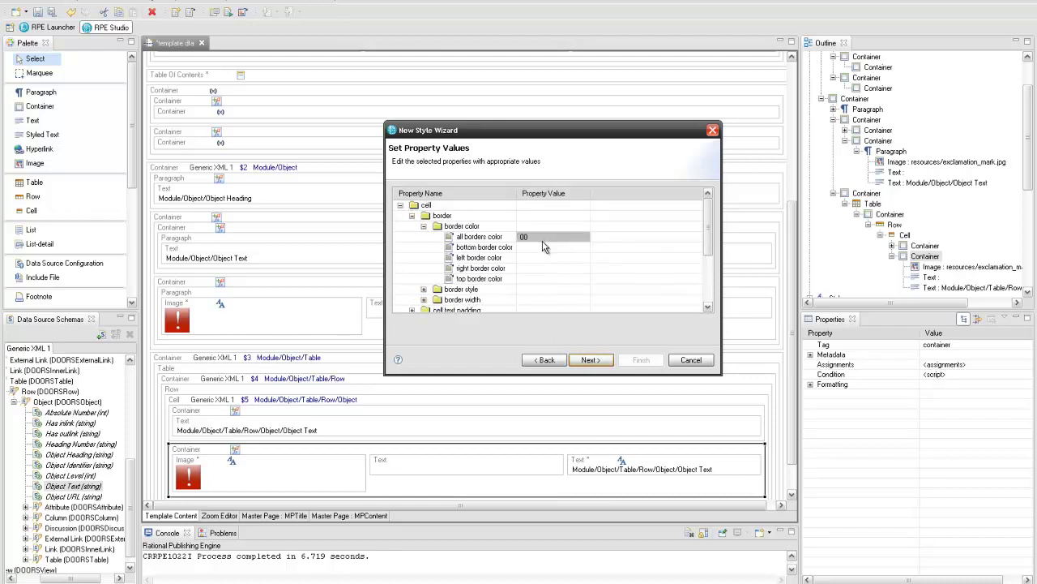
# Set the cell's all borders style to single and its all borders width to 2
pyautogui.click(423, 290)
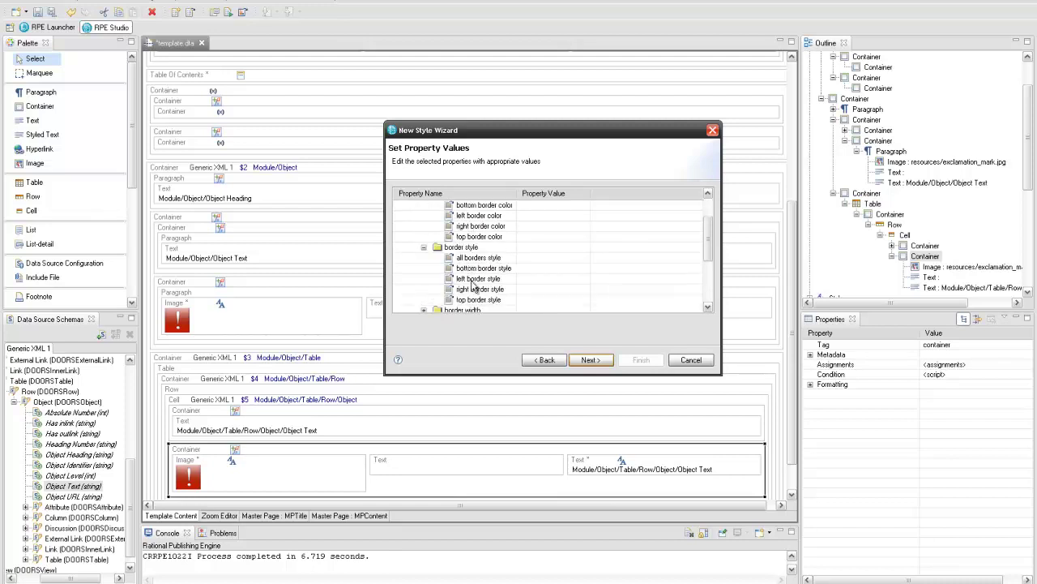
pyautogui.click(527, 257)
pyautogui.write('single')
pyautogui.press('Return')
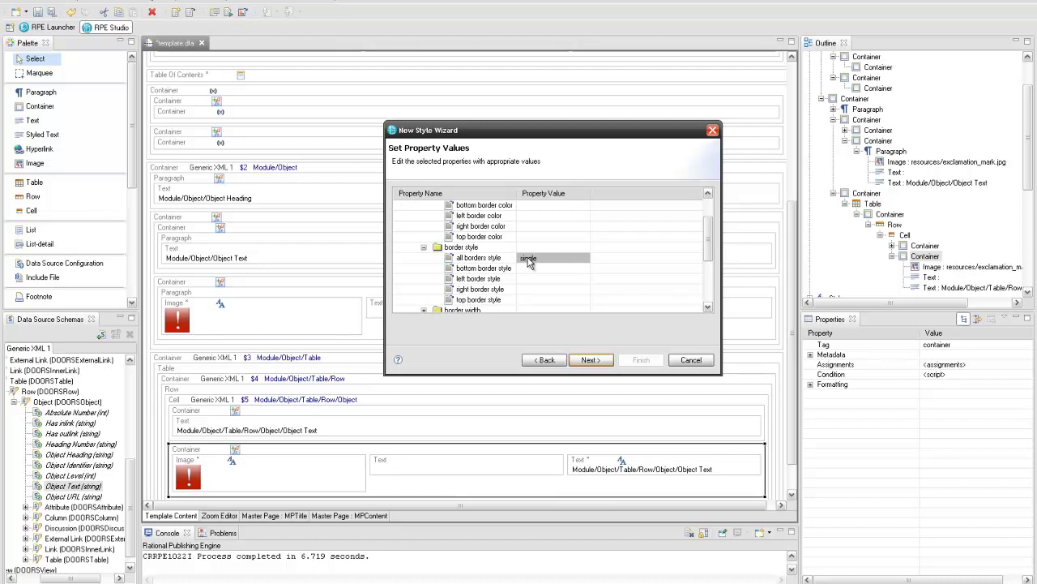
pyautogui.scroll(-1, 526, 261)
pyautogui.click(423, 279)
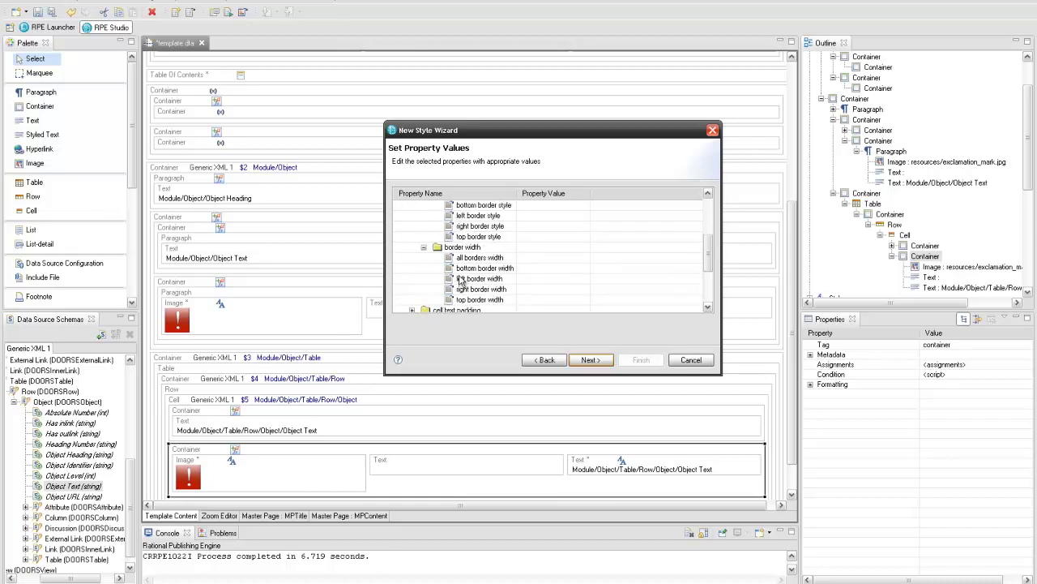
pyautogui.click(529, 256)
pyautogui.write('2')
pyautogui.press('Return')
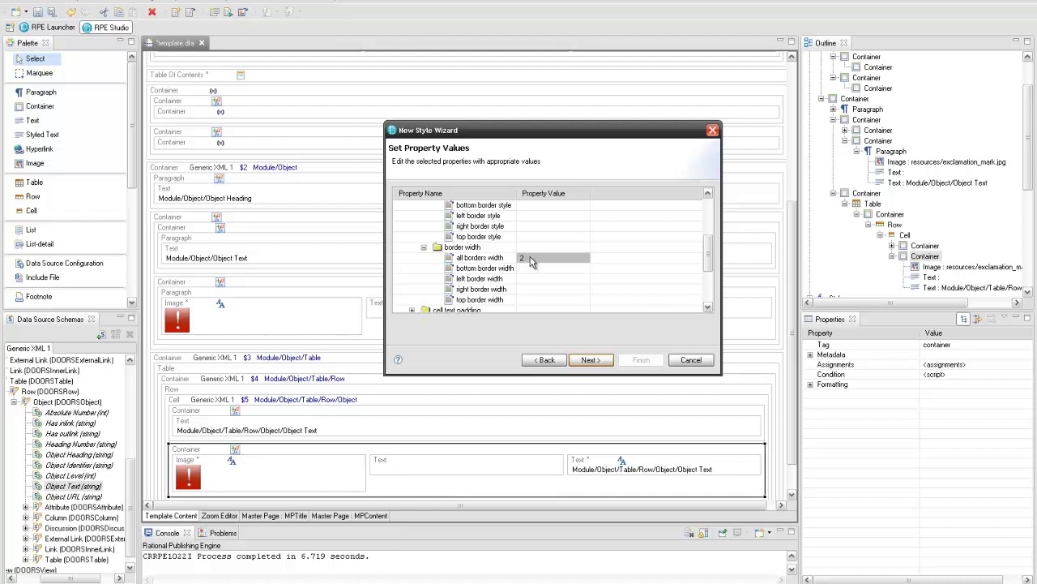
# Set the cell background color of StyleHeaderCell to DFEFFF
pyautogui.scroll(-2, 531, 262)
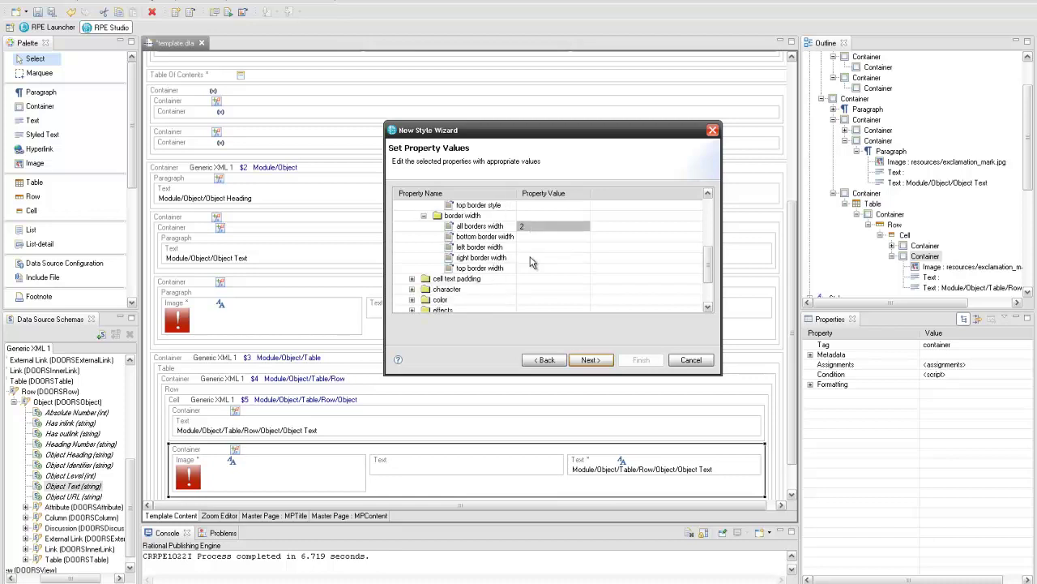
pyautogui.click(412, 268)
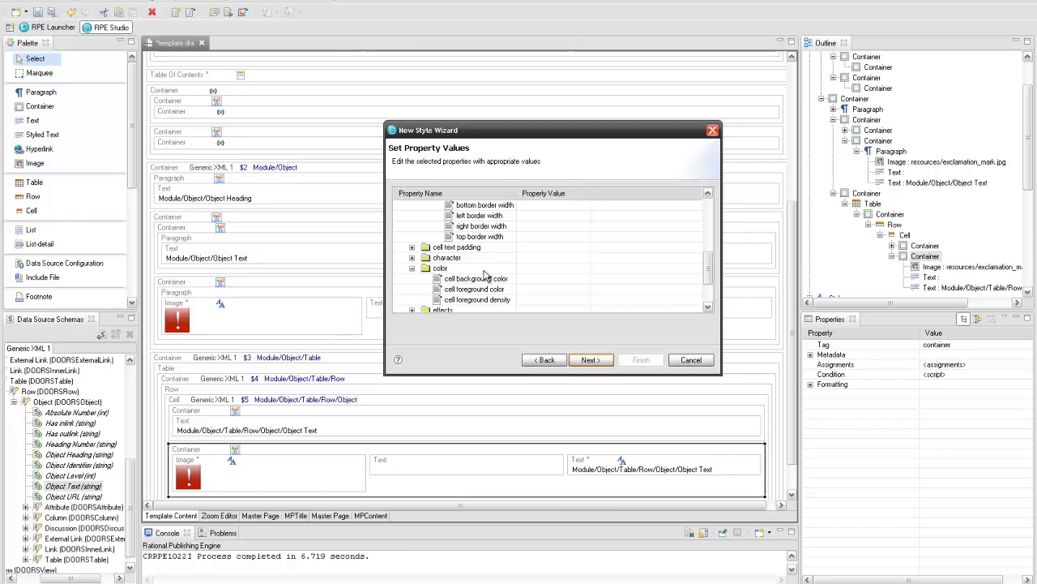
pyautogui.click(533, 277)
pyautogui.write('DFEFFF')
pyautogui.press('Return')
# Set bold to true in the text font properties of StyleHeaderCell and finish creating the style
pyautogui.scroll(-2, 511, 284)
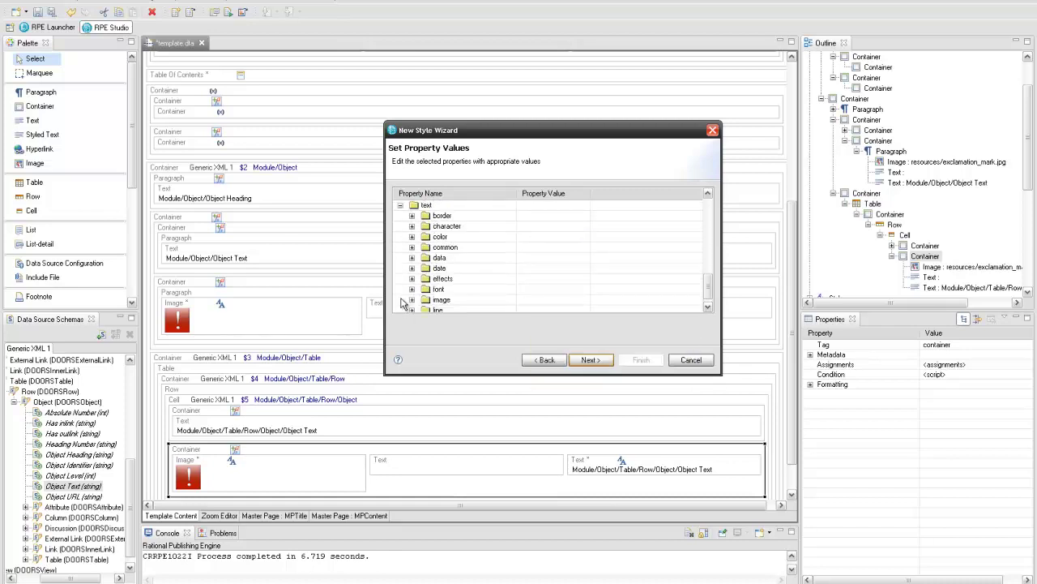
pyautogui.click(412, 288)
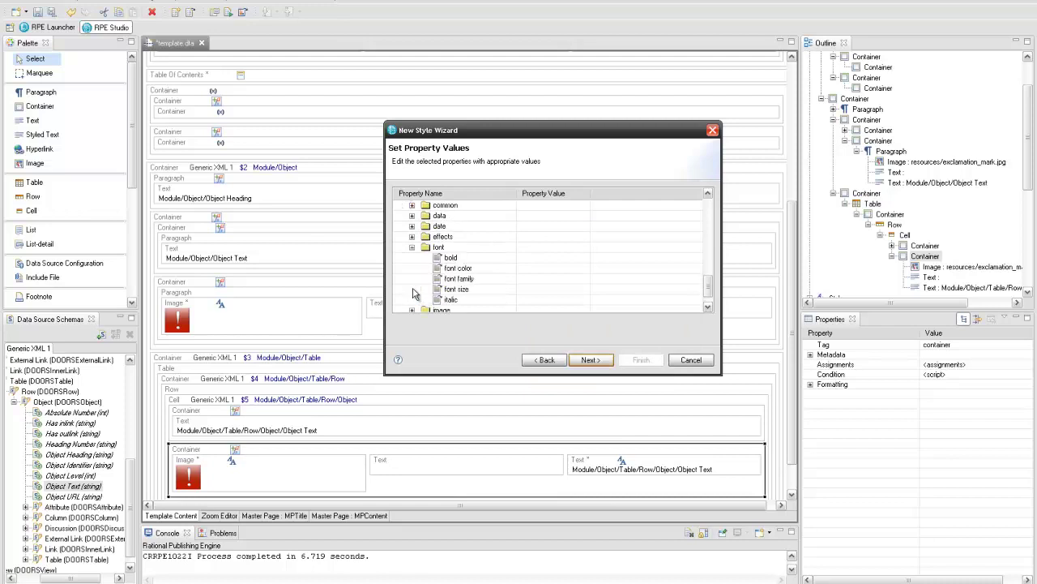
pyautogui.click(536, 256)
pyautogui.write('true')
pyautogui.click(590, 360)
pyautogui.click(639, 359)
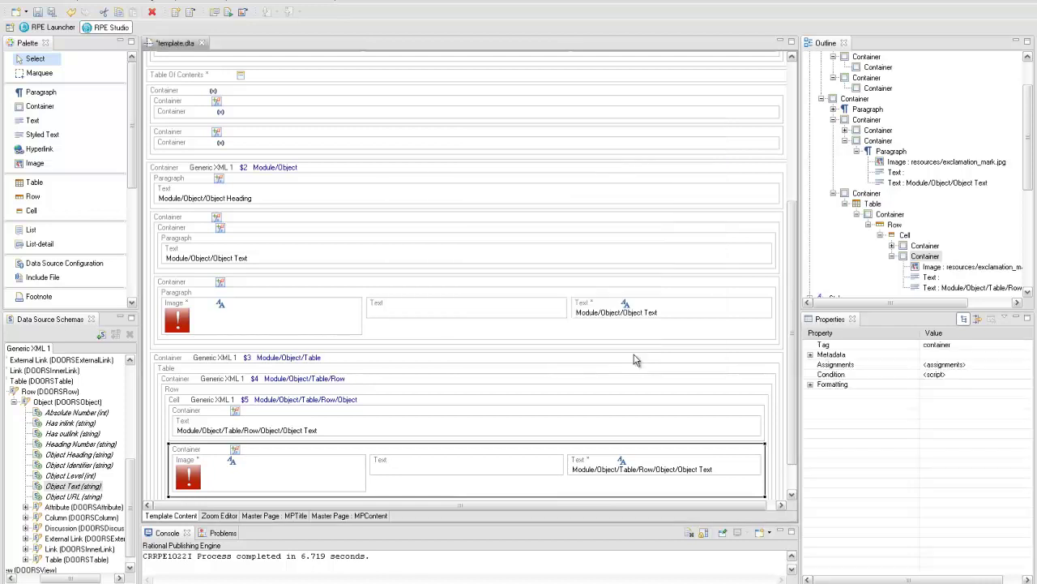
# Begin a script expression for the table row's style name with an if condition on the _row_number variable
pyautogui.click(390, 392)
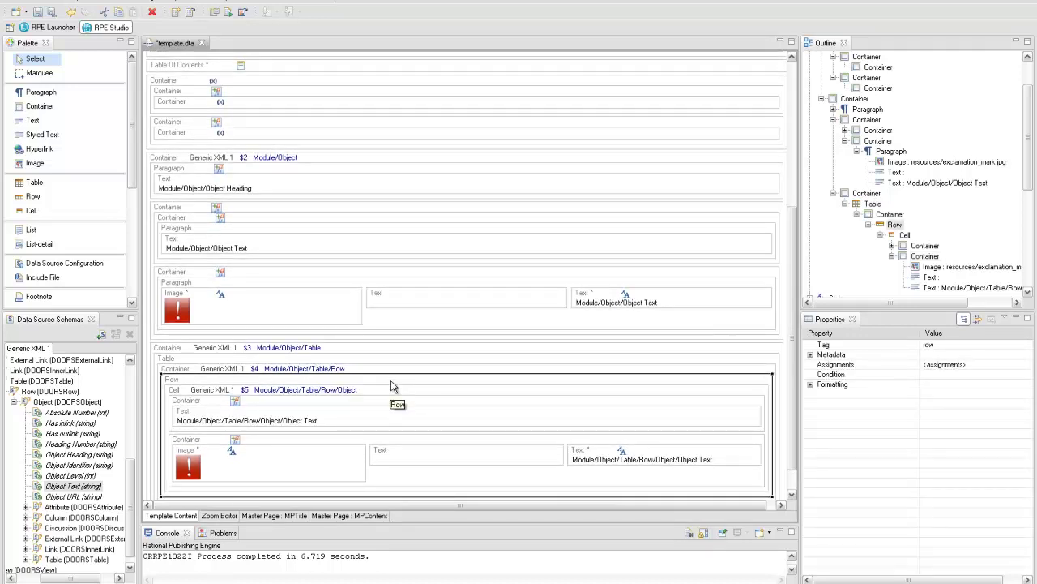
pyautogui.click(809, 384)
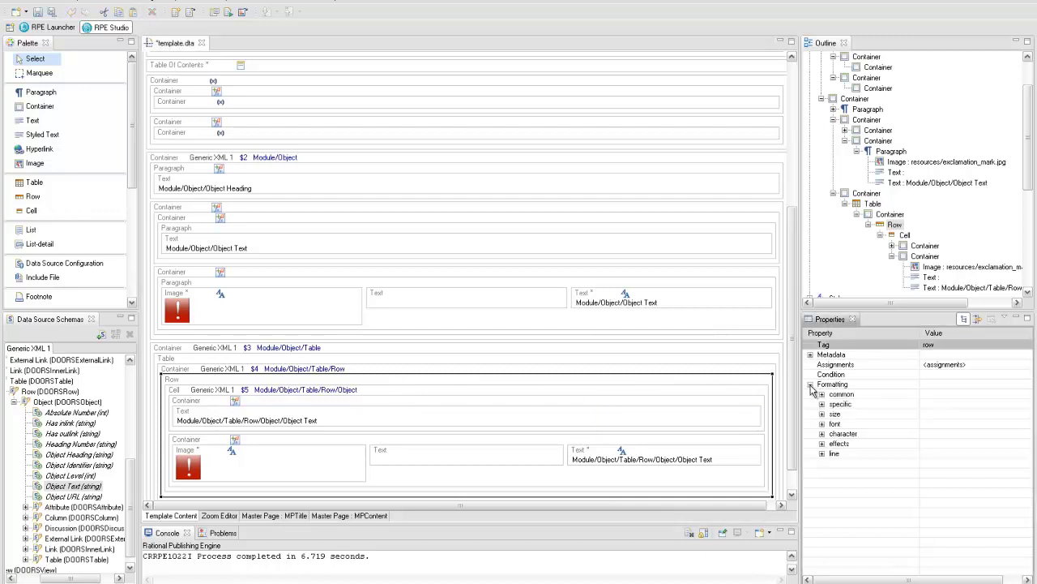
pyautogui.click(822, 394)
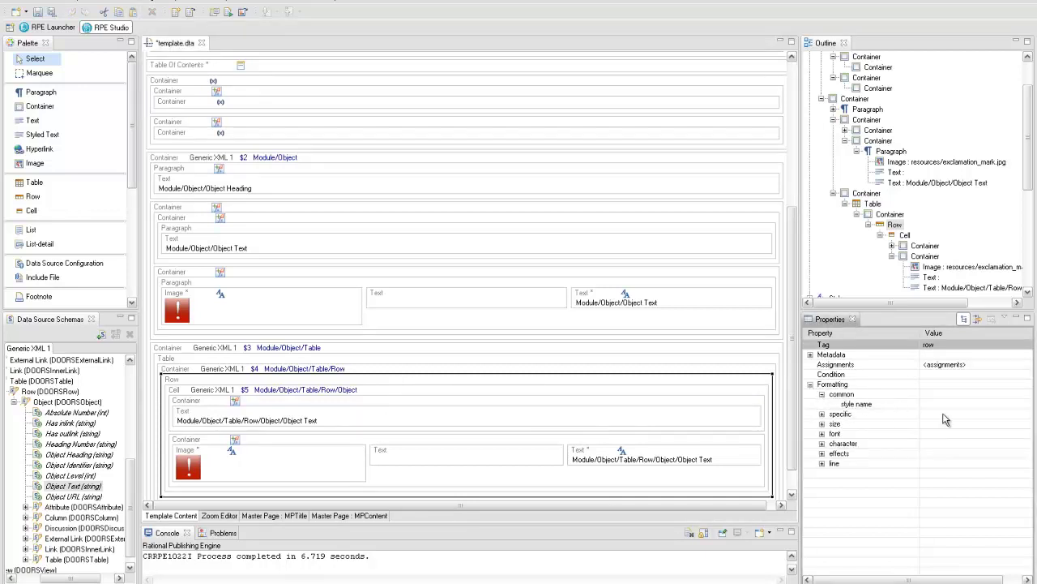
pyautogui.click(976, 405)
pyautogui.click(1026, 404)
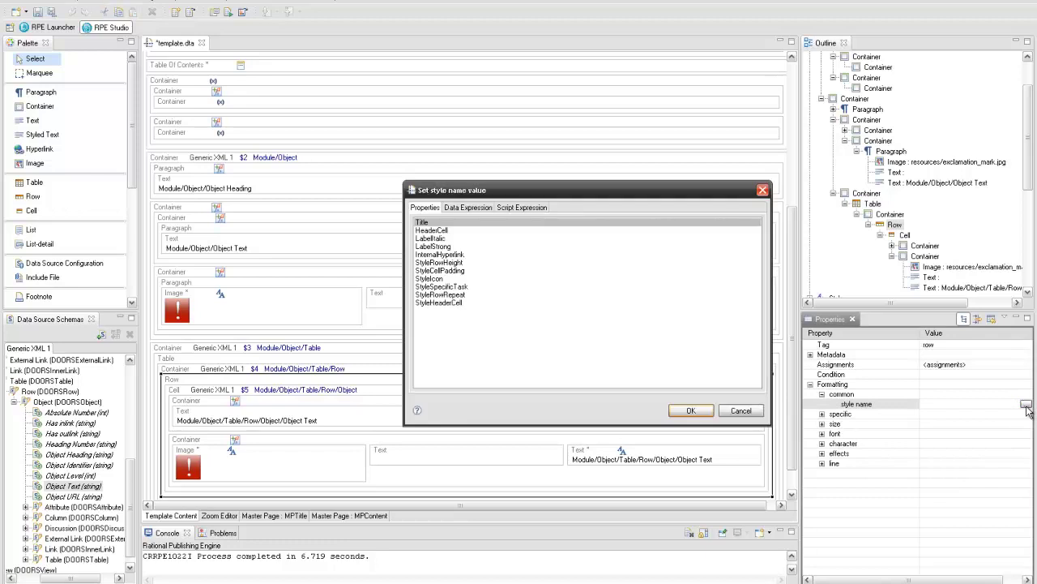
pyautogui.click(520, 213)
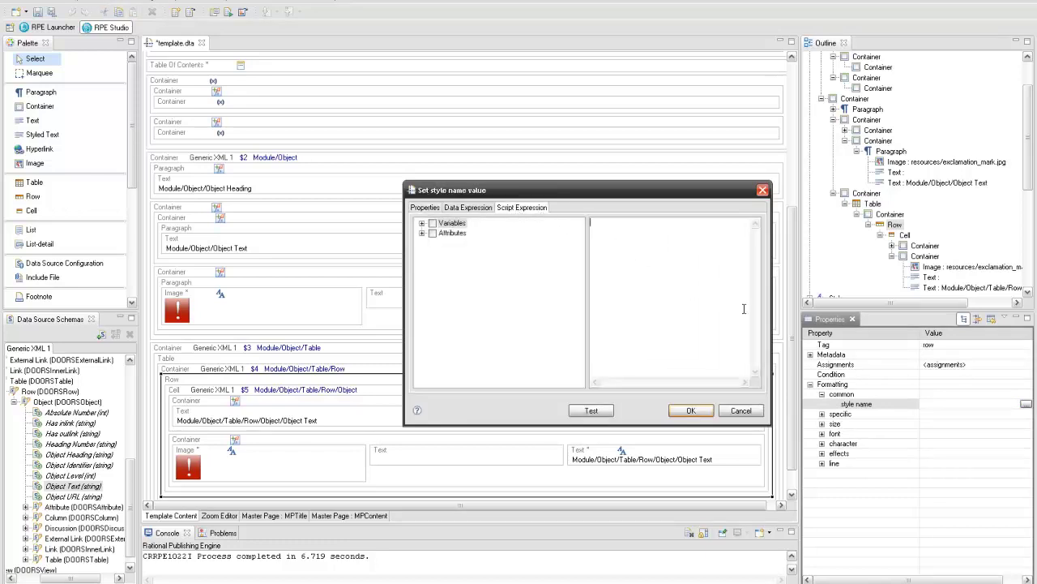
pyautogui.write('if')
pyautogui.click(421, 223)
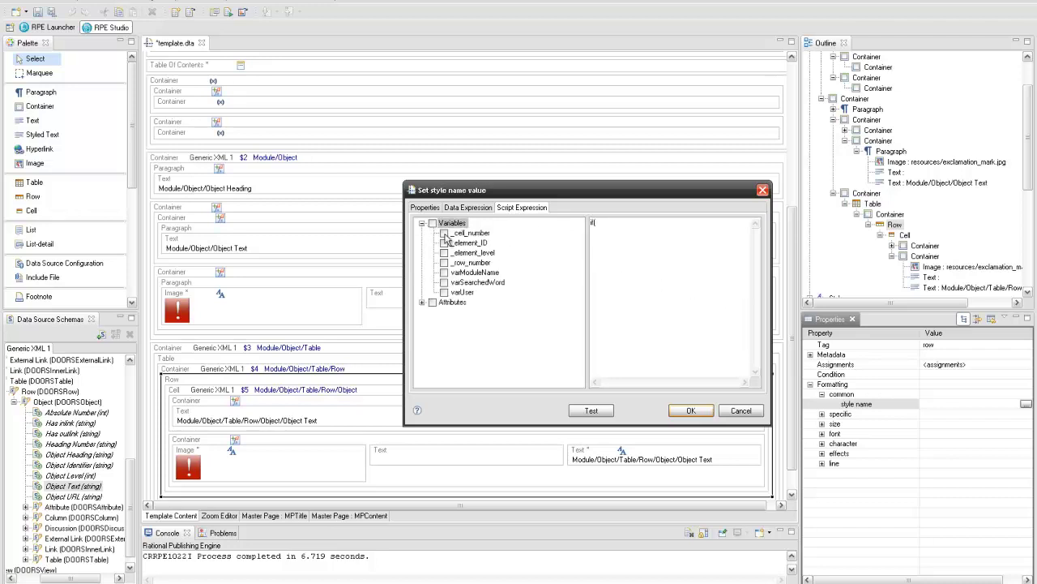
pyautogui.moveTo(459, 264); pyautogui.dragTo(641, 237)
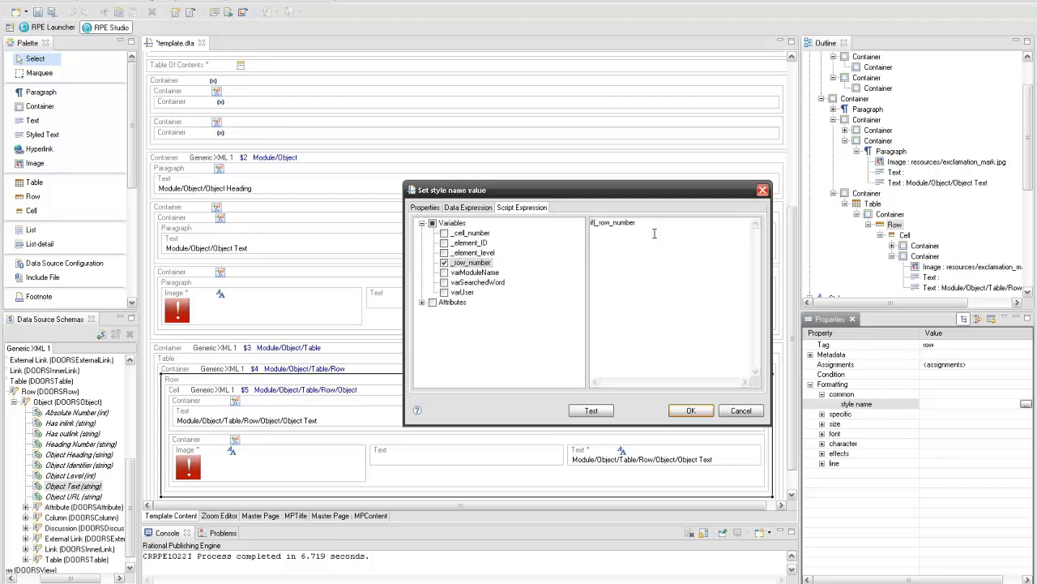
# Complete the row's style name script to return "StyleRowRepeat" when _row_number == 1, and apply it
pyautogui.write('== 1) {')
pyautogui.press('Return')
pyautogui.press('Tab')
pyautogui.write('"StyleRpo')
pyautogui.press('BackSpace')
pyautogui.press('BackSpace')
pyautogui.write('owRepeat"')
pyautogui.press('Return')
pyautogui.write('}')
pyautogui.click(681, 411)
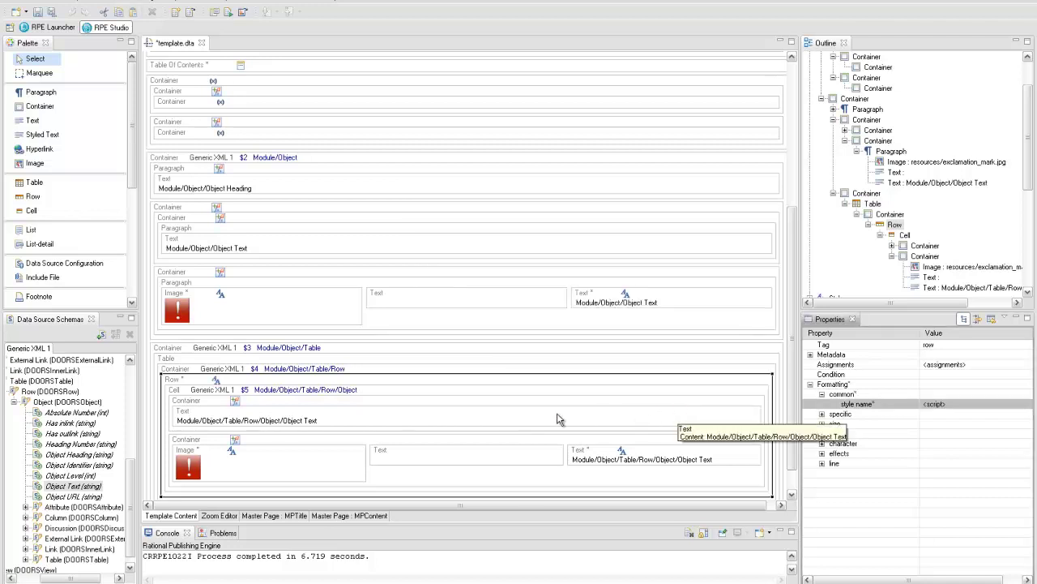
# Begin a script expression for the style name of the $5 table cell with an if condition on the _row_number variable
pyautogui.click(295, 397)
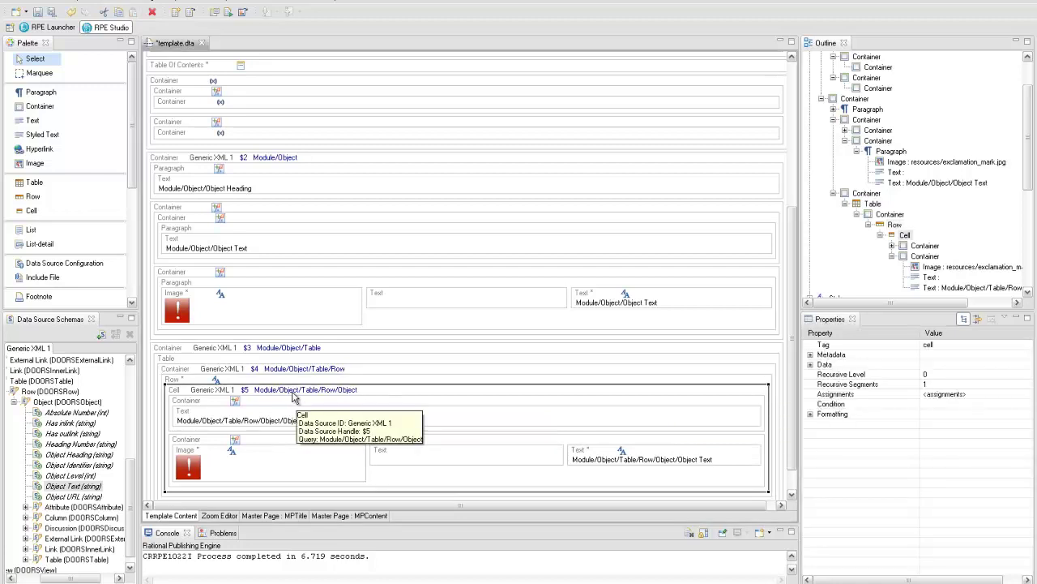
pyautogui.click(810, 414)
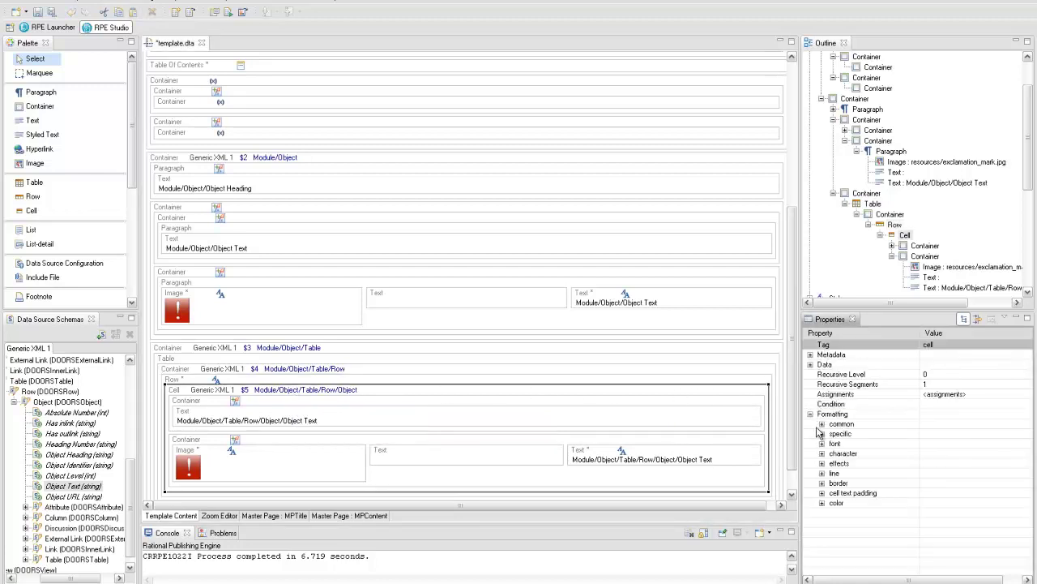
pyautogui.click(821, 423)
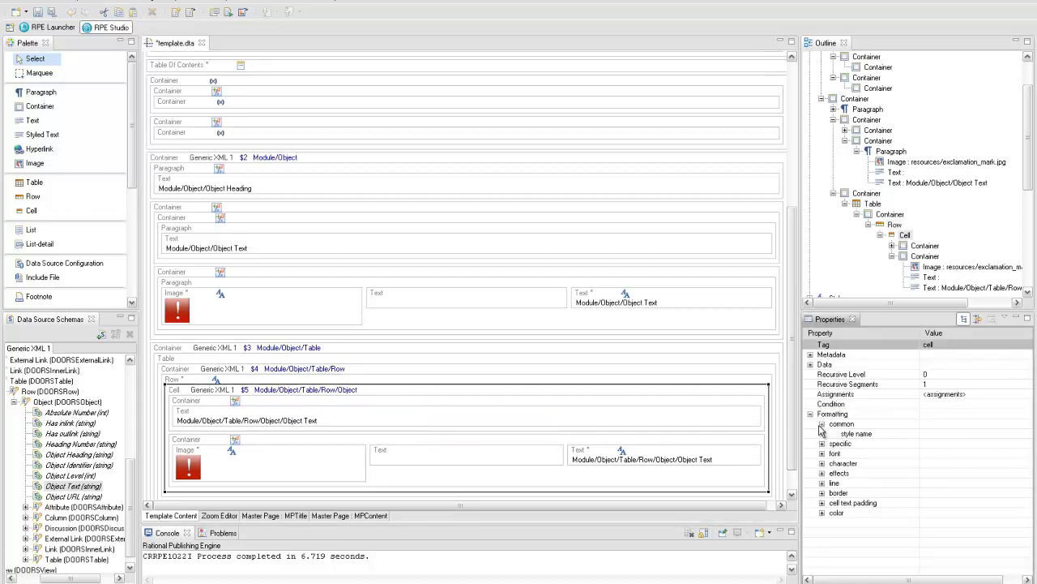
pyautogui.click(1017, 434)
pyautogui.click(1026, 434)
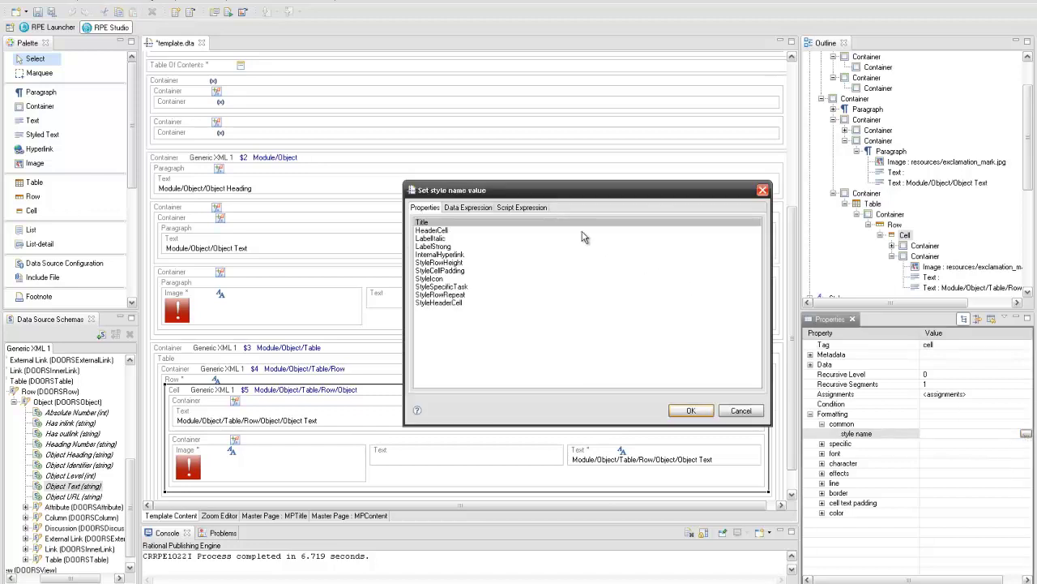
pyautogui.click(522, 207)
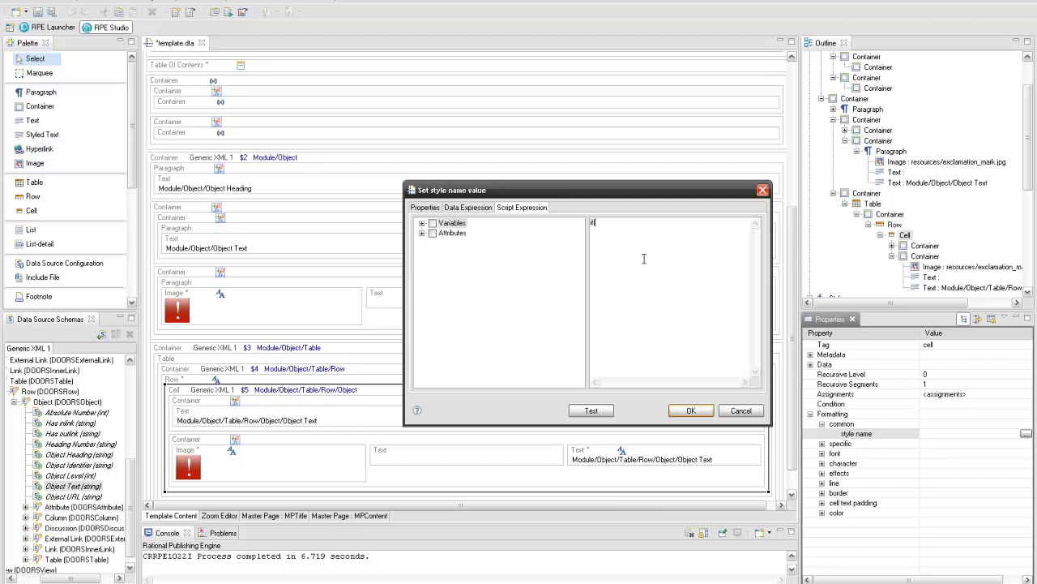
pyautogui.click(422, 223)
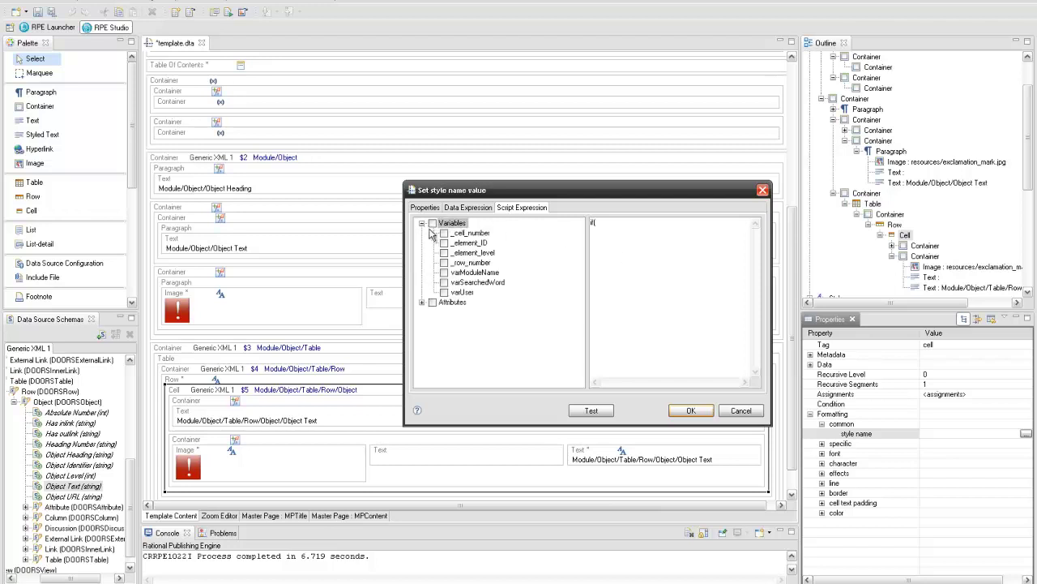
pyautogui.click(475, 263)
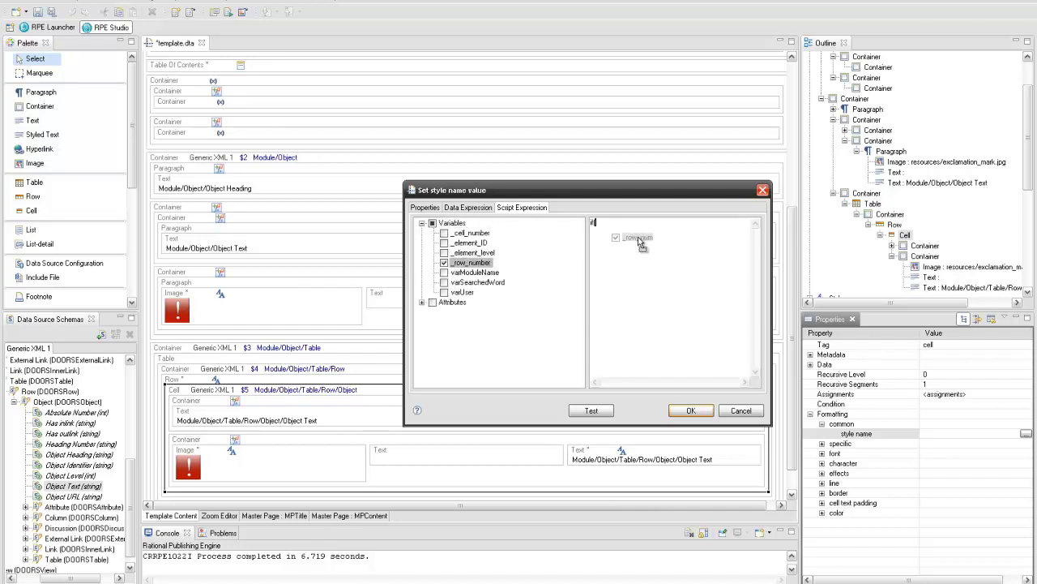
pyautogui.click(645, 228)
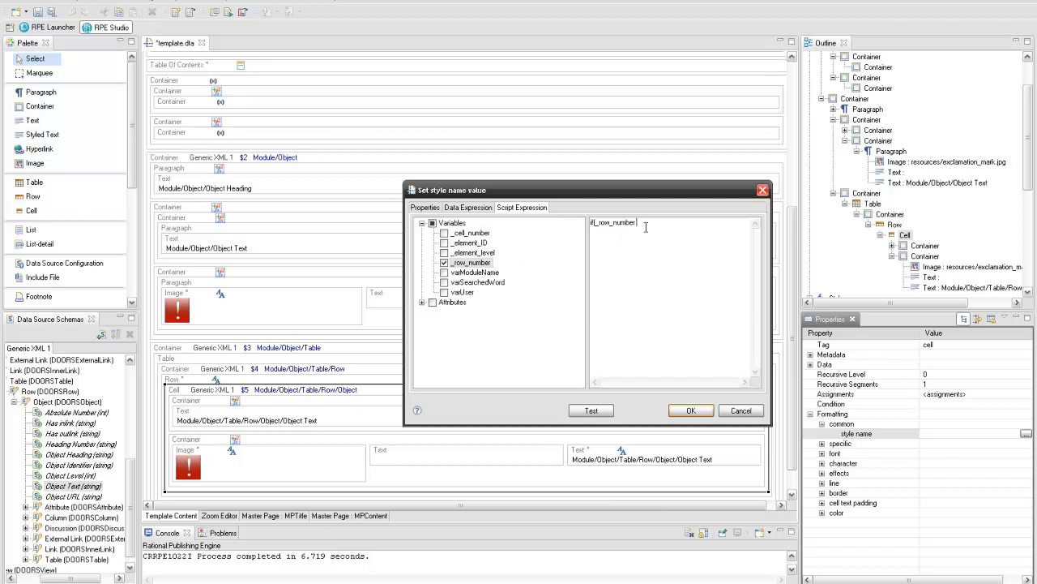
# Complete the cell's style name script to return "StyleHeaderCell" when _row_number == 1, and apply it
pyautogui.write('==1) {   ')
pyautogui.write('"S')
pyautogui.write('tyleHeaderCell')
pyautogui.click(685, 412)
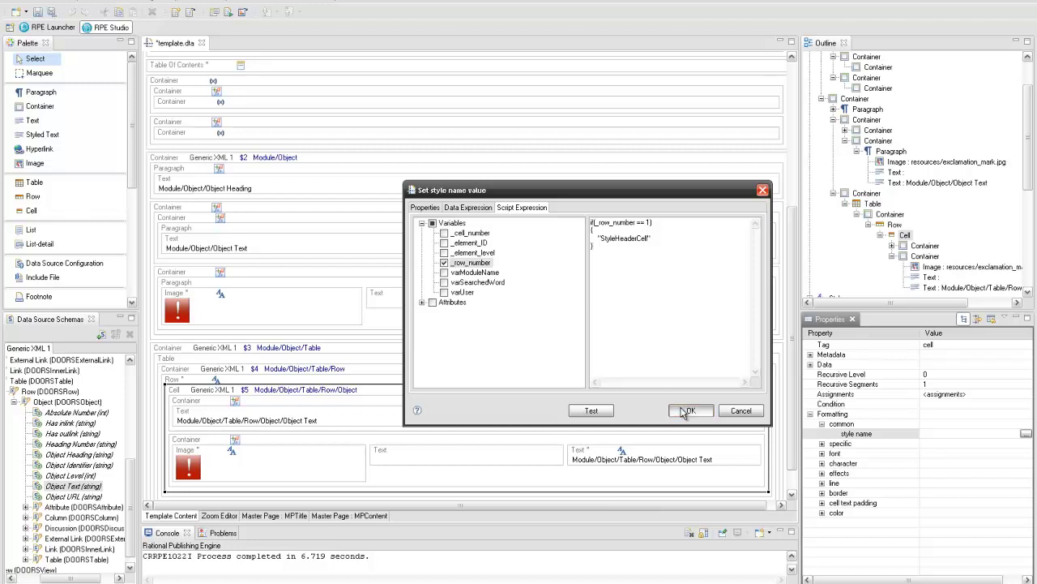
# Begin a script expression for the table row's "row repeat at page beginning" property with an if condition on the _row_number variable
pyautogui.click(653, 382)
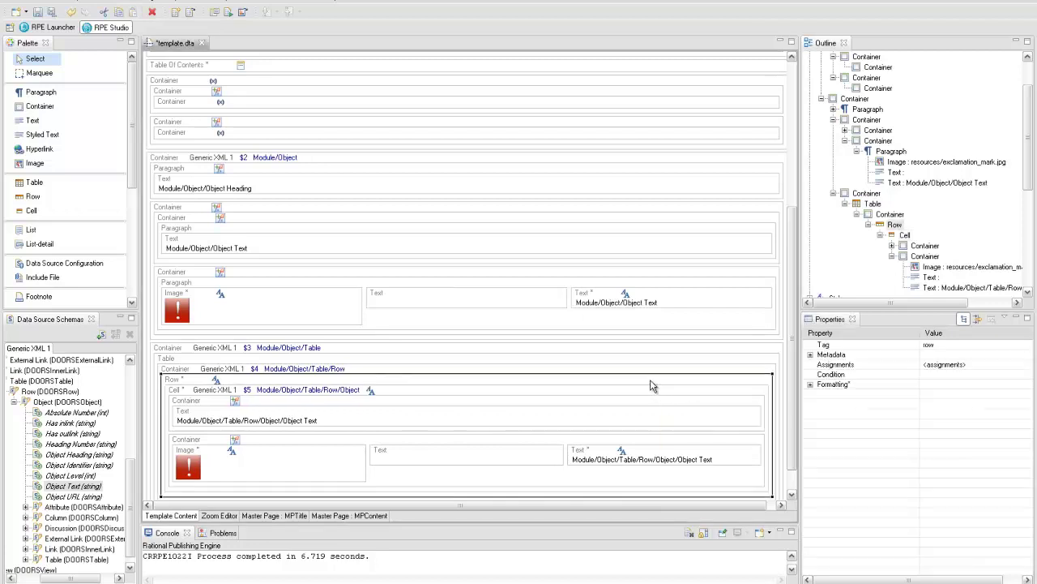
pyautogui.click(810, 385)
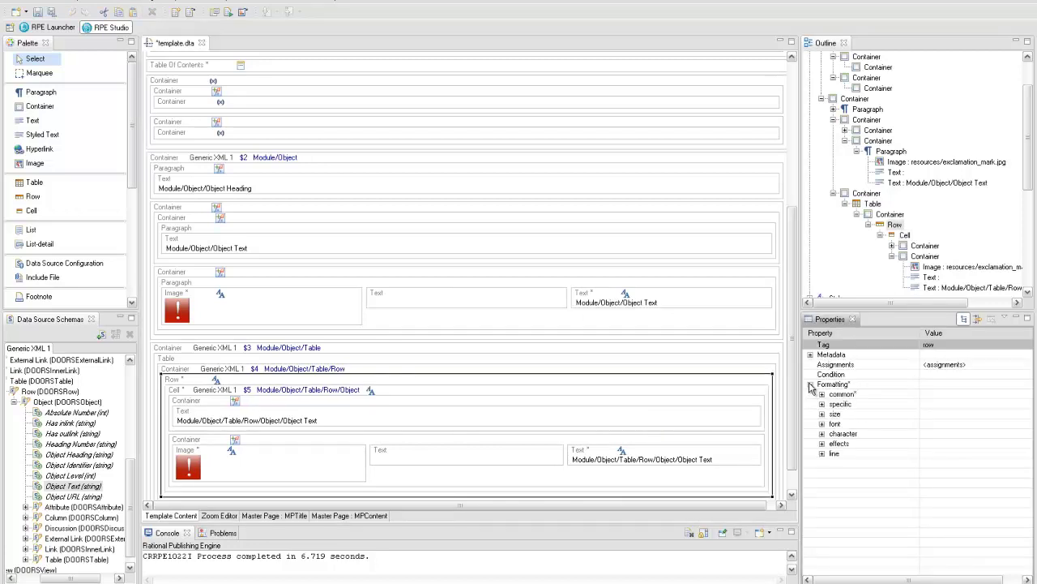
pyautogui.click(822, 404)
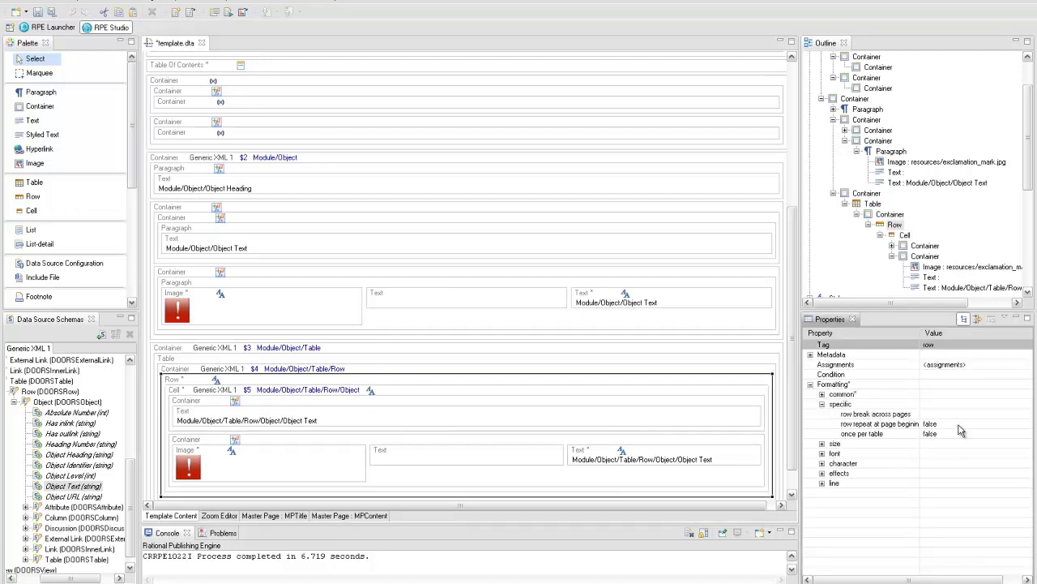
pyautogui.click(1007, 422)
pyautogui.click(1026, 423)
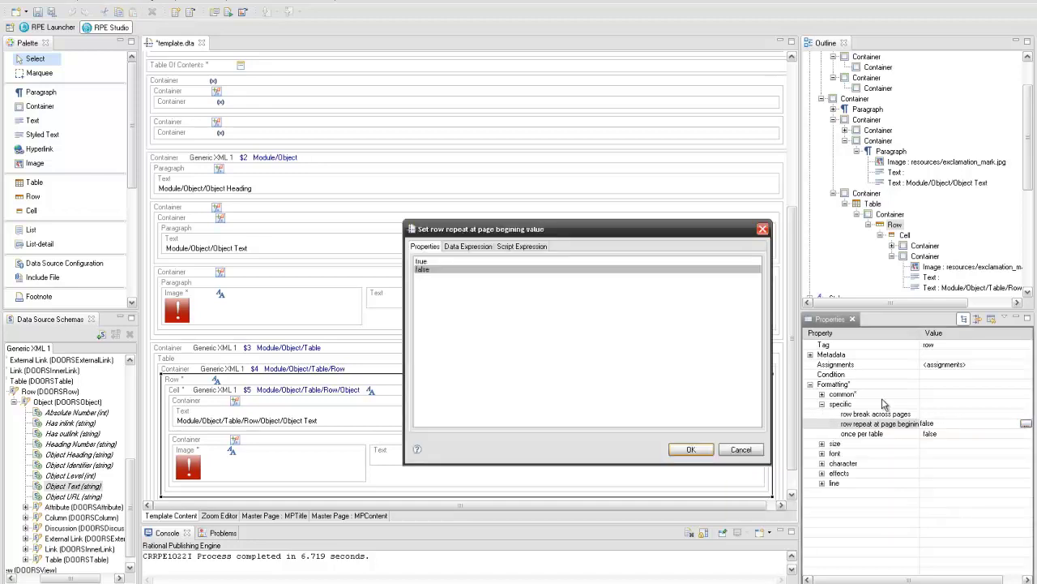
pyautogui.click(504, 249)
pyautogui.click(421, 262)
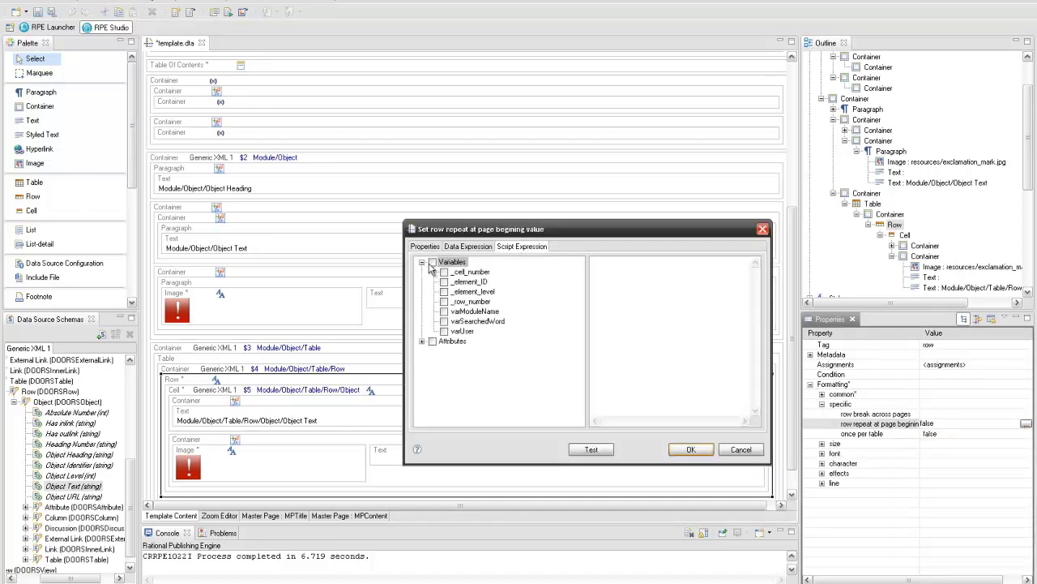
pyautogui.click(619, 283)
pyautogui.click(444, 301)
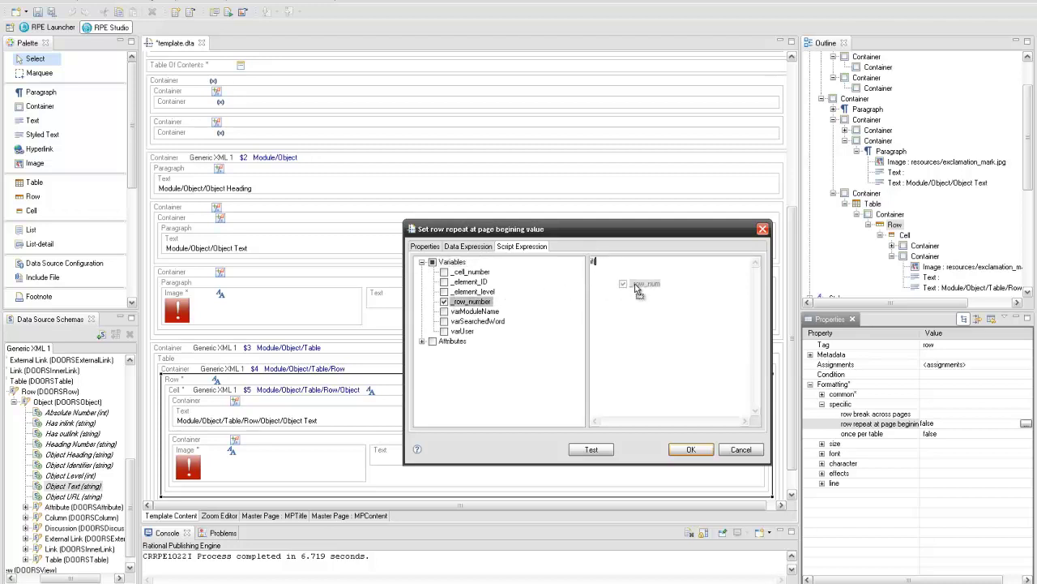
pyautogui.click(658, 276)
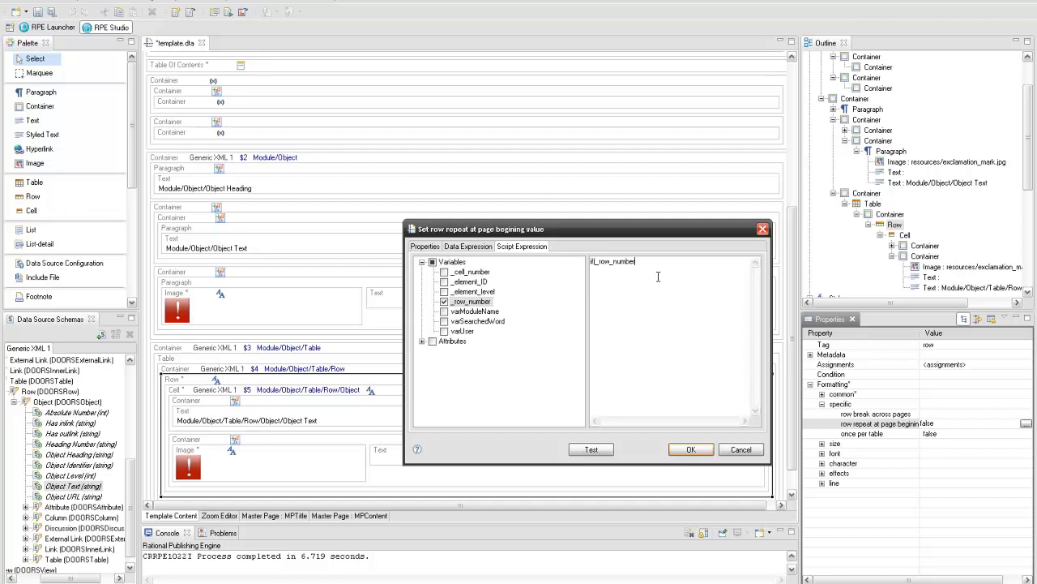
# Complete the row repeat script to return "true" when _row_number == 1 and "false" otherwise, and apply it
pyautogui.write('== 1')
pyautogui.press('Return')
pyautogui.write('"tr')
pyautogui.write('else')
pyautogui.write('lse')
pyautogui.click(690, 450)
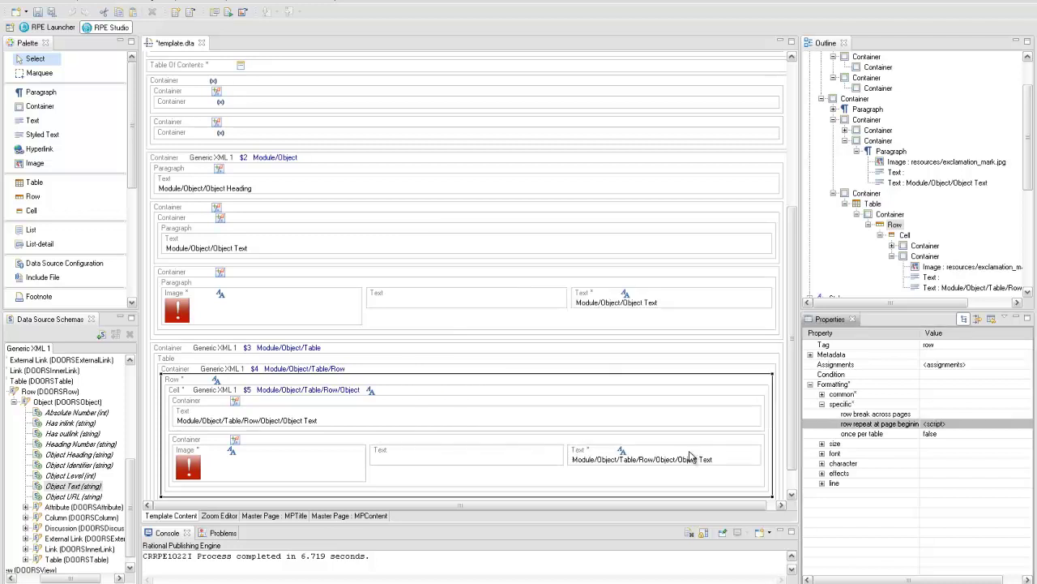
# Save the template and preview it, checking the table header rows across pages in the generated Word document
pyautogui.click(34, 14)
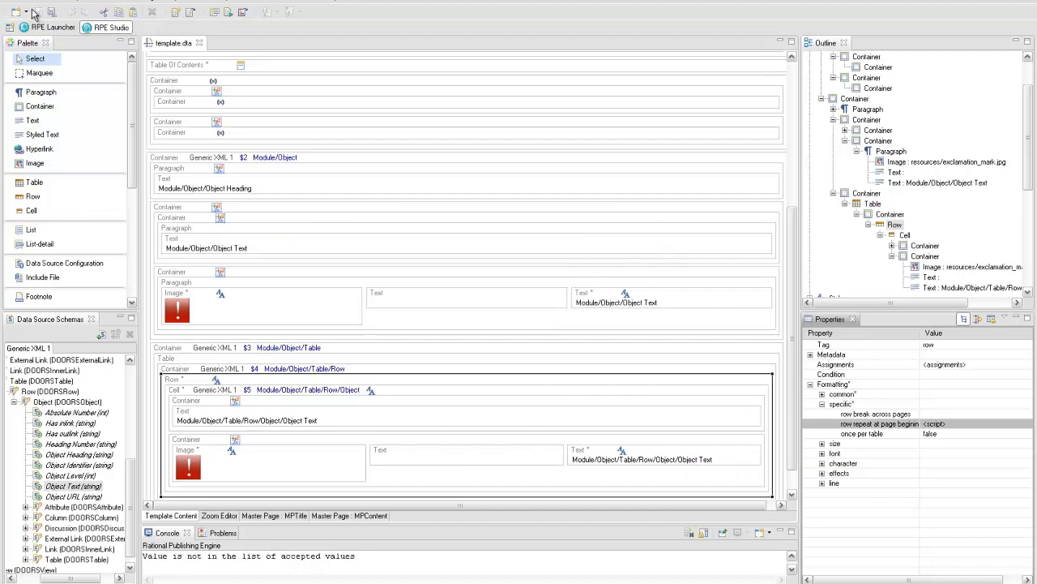
pyautogui.click(231, 12)
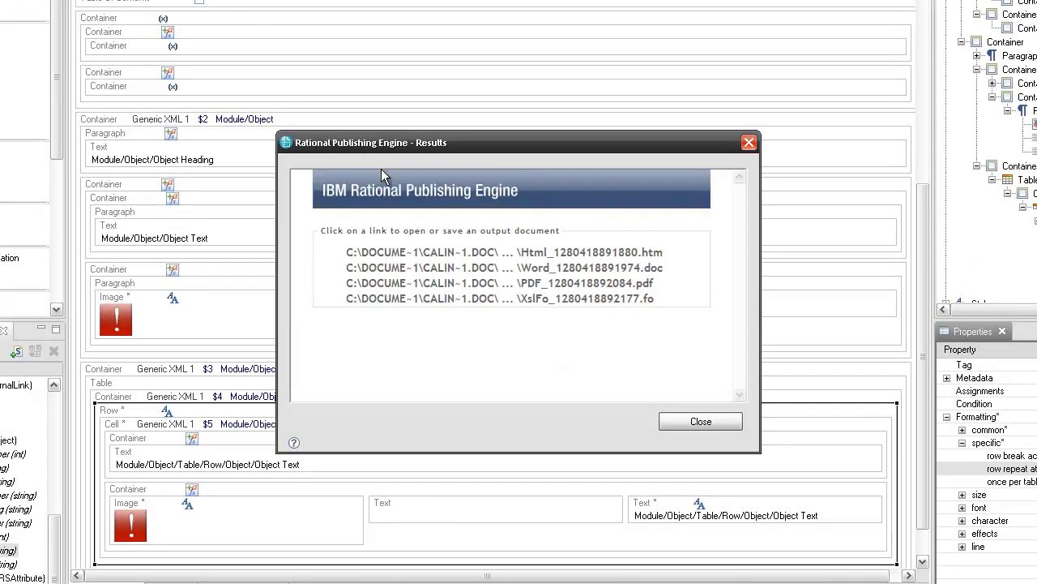
pyautogui.click(438, 276)
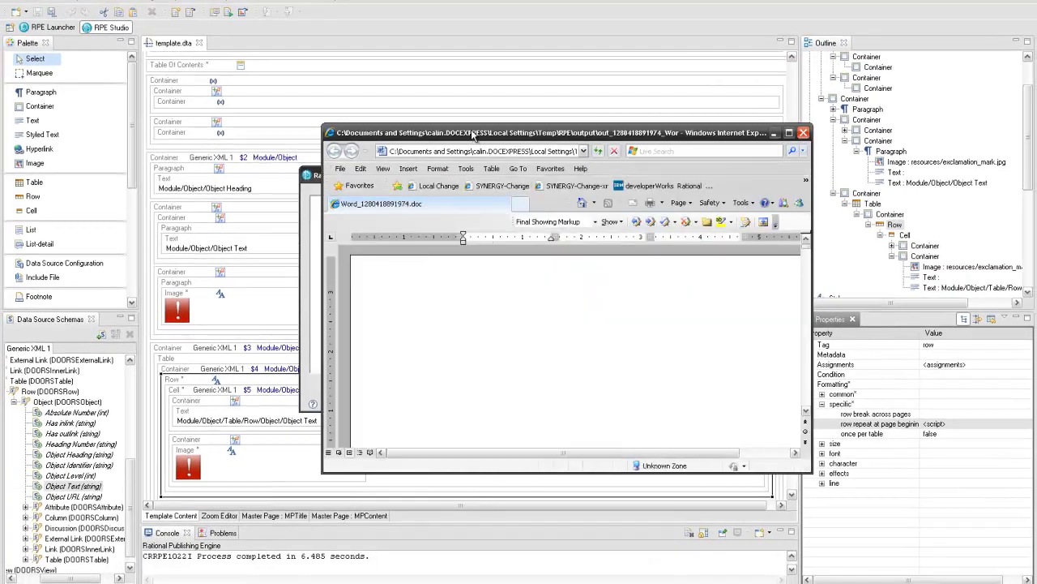
pyautogui.doubleClick(474, 132)
pyautogui.scroll(-10, 210, 144)
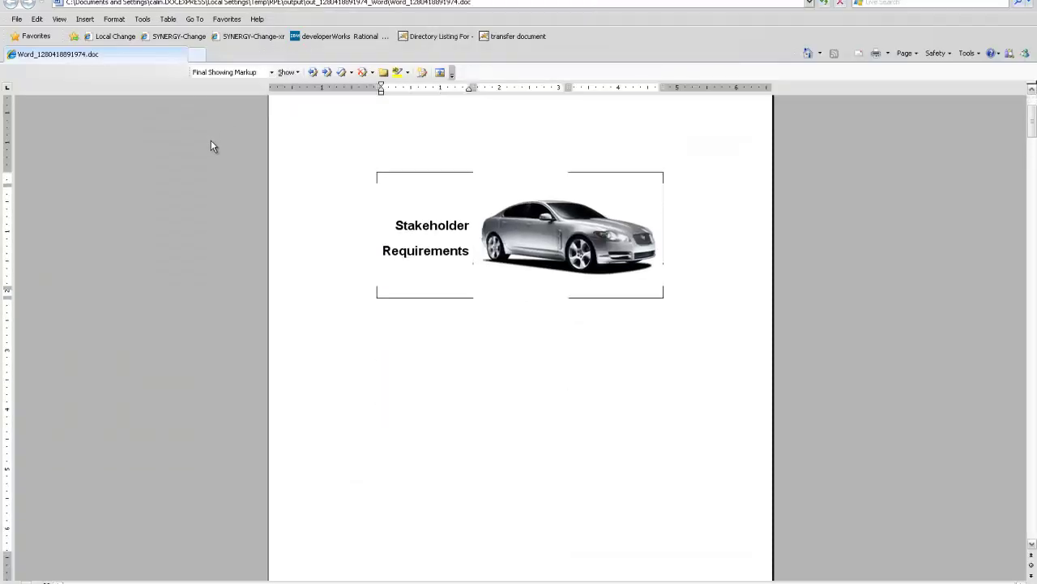
pyautogui.scroll(-10, 210, 146)
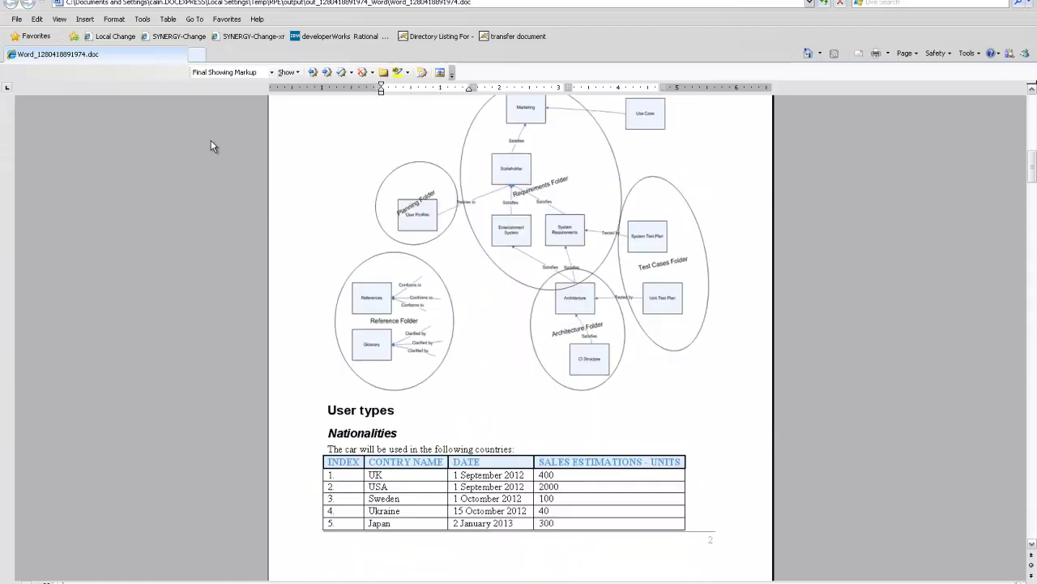
pyautogui.scroll(-10, 211, 146)
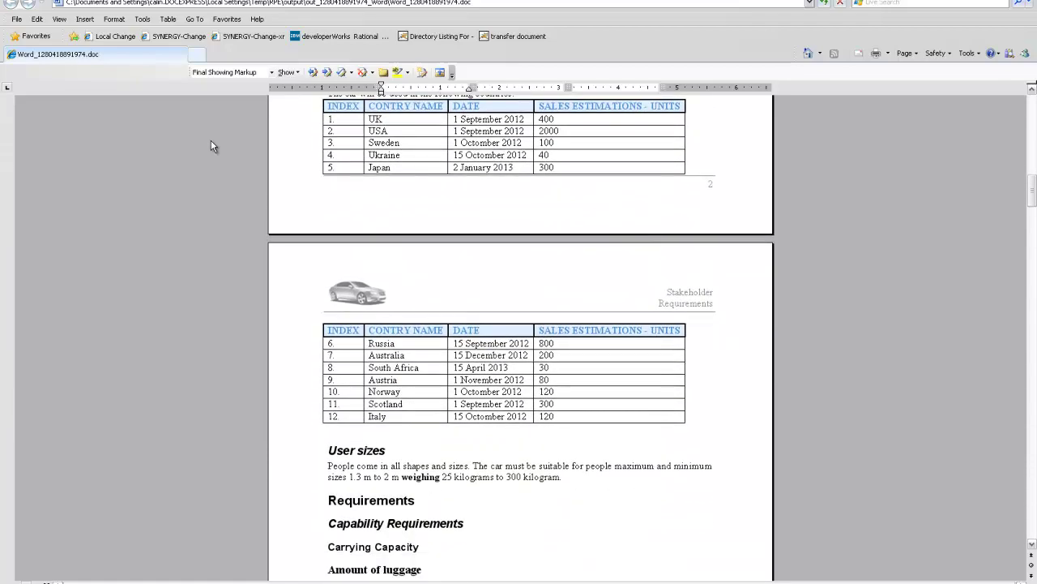
pyautogui.scroll(-8, 211, 146)
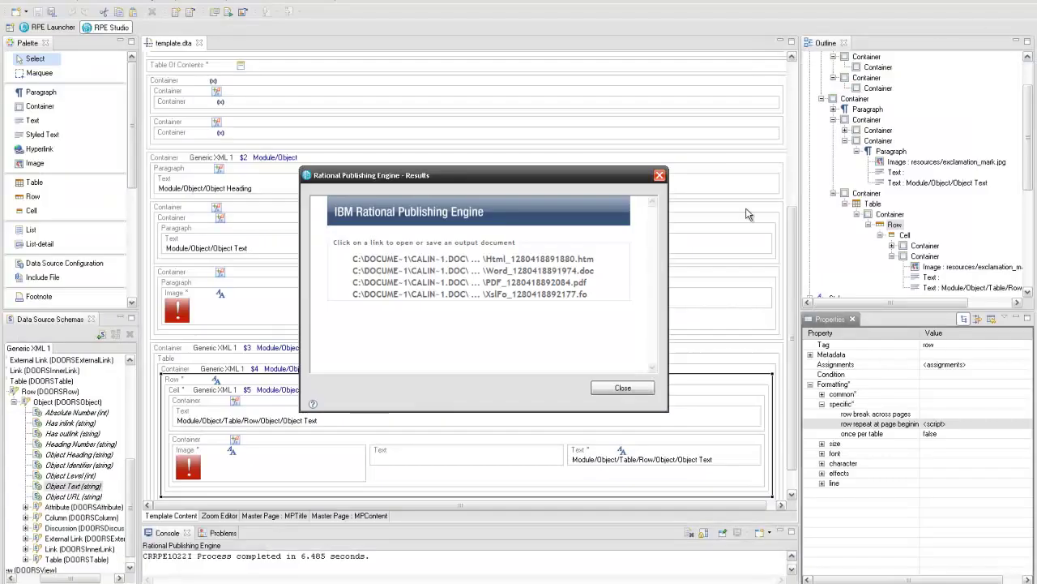
pyautogui.click(609, 390)
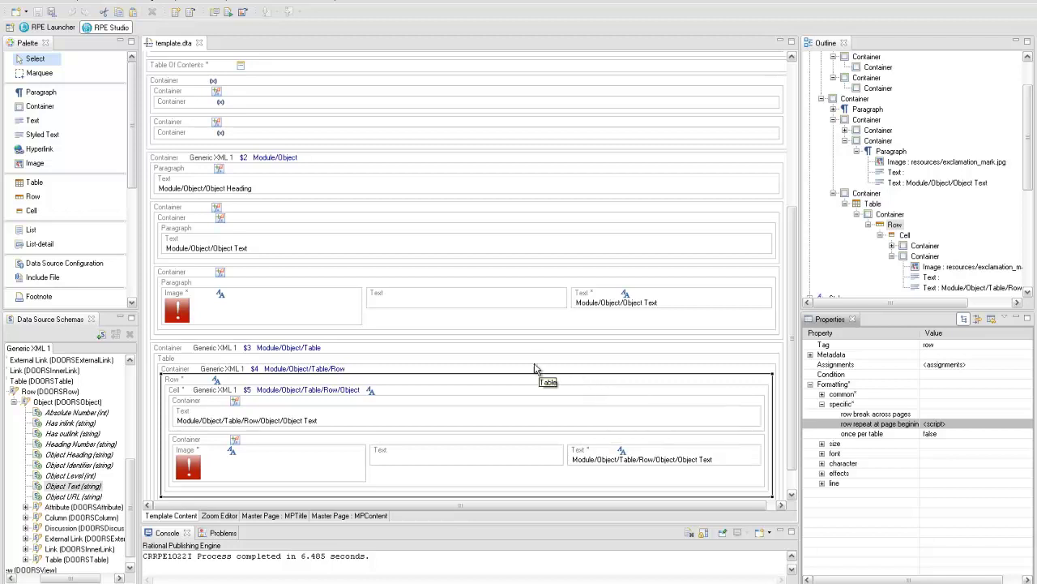
# Set the Table Of Contents element's toc code to \o "2-9" \h \z \t "Heading 1,1"
pyautogui.moveTo(793, 376); pyautogui.dragTo(794, 285)
pyautogui.click(348, 222)
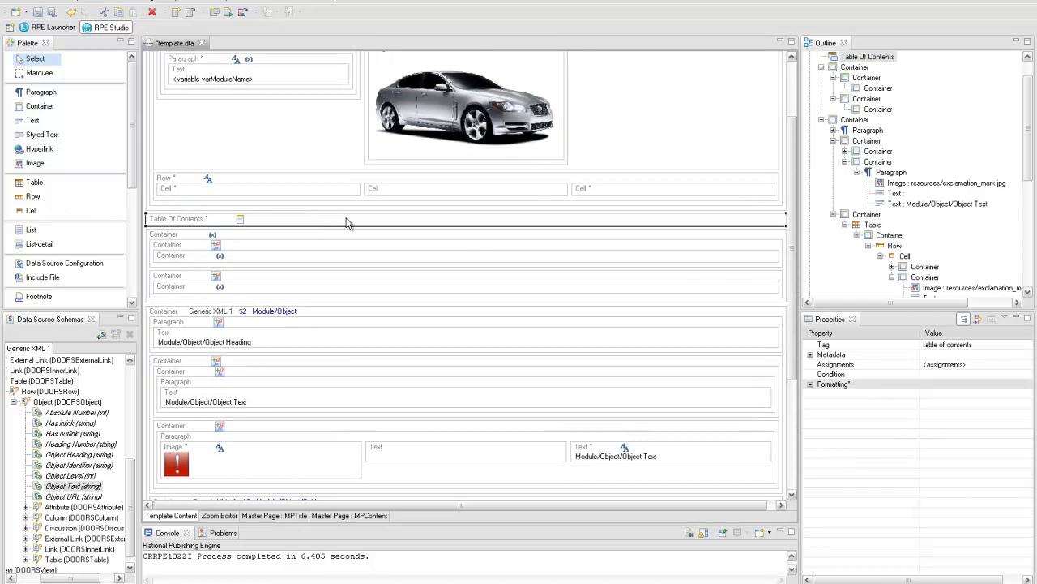
pyautogui.click(810, 386)
pyautogui.click(821, 404)
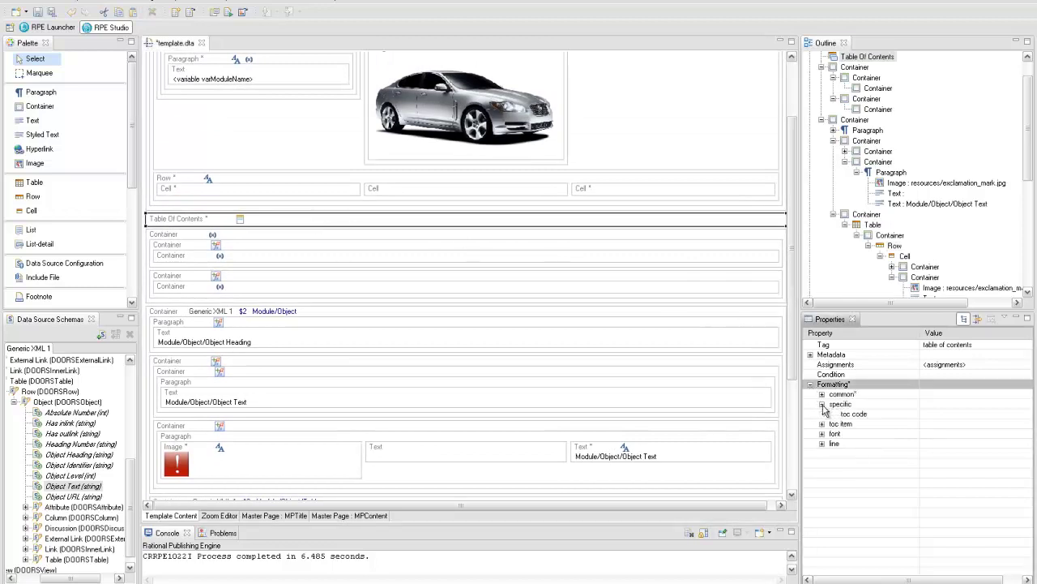
pyautogui.click(939, 414)
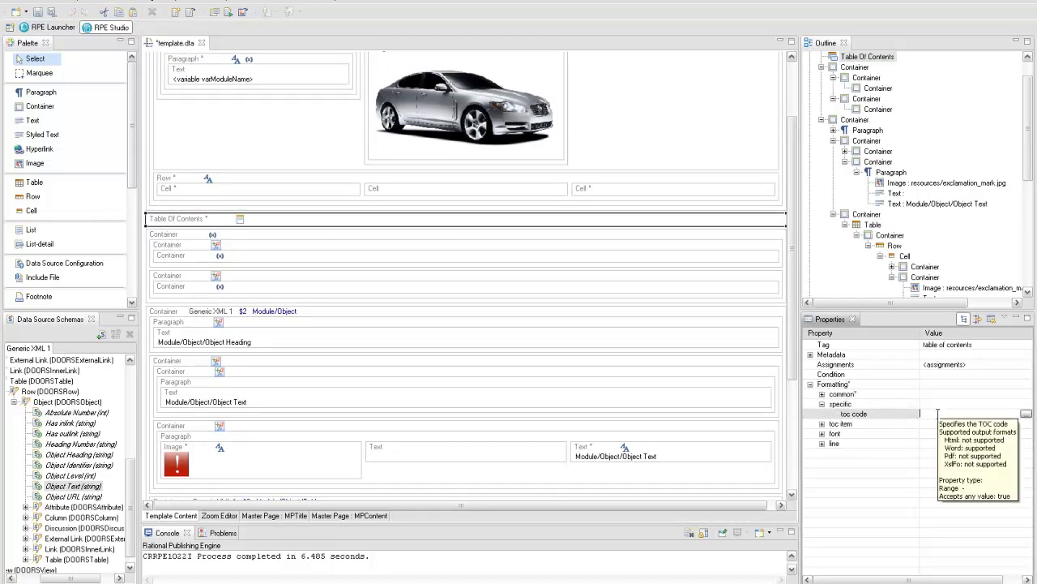
pyautogui.click(1026, 414)
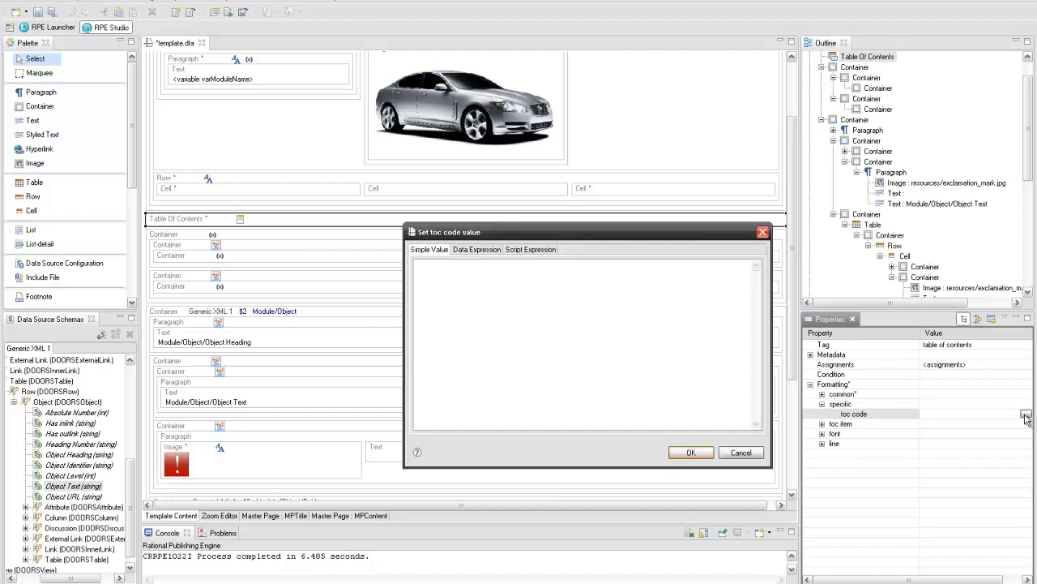
pyautogui.write('\\o "2-9" \\h \\z \\t "Heading 1,1"')
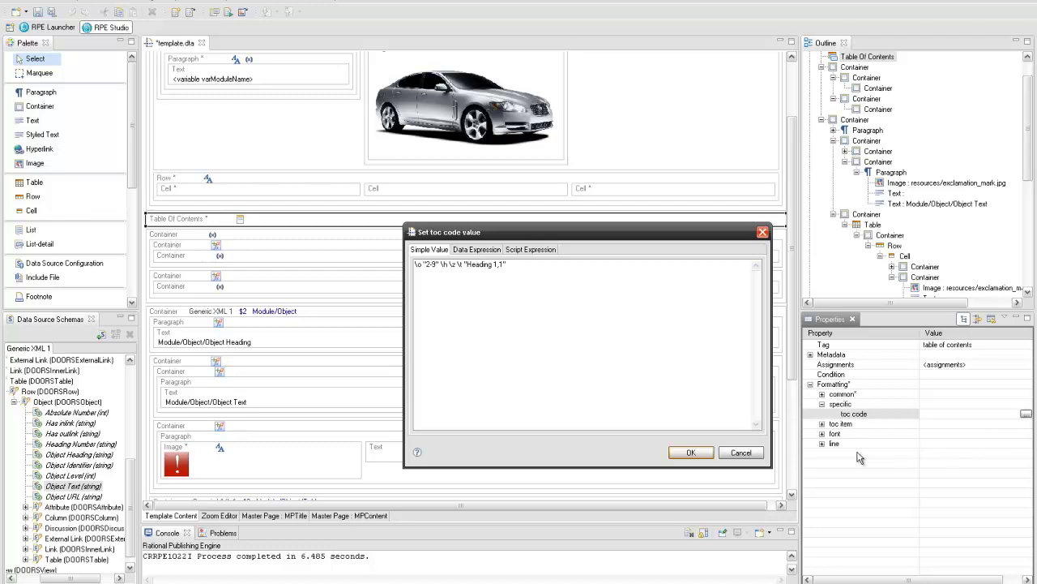
pyautogui.click(702, 456)
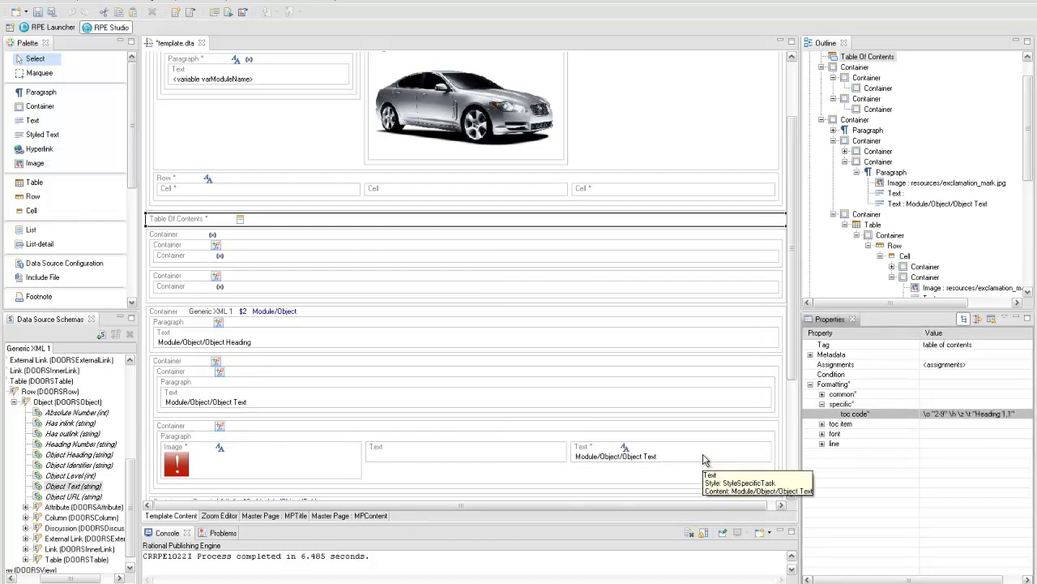
# Set the maximum toc item level of the table of contents to 9
pyautogui.click(821, 424)
pyautogui.click(941, 433)
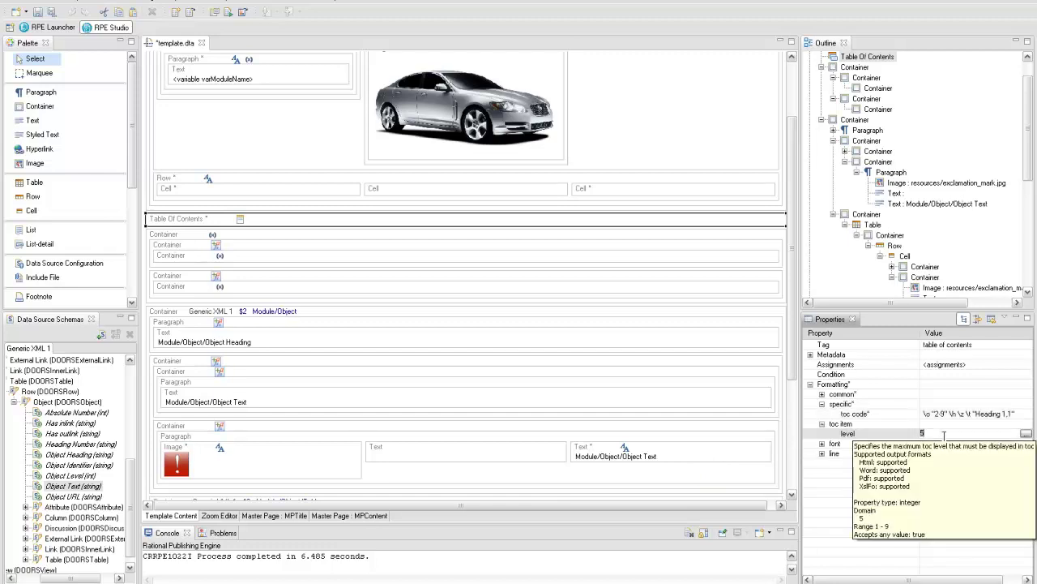
pyautogui.write('9')
pyautogui.press('Return')
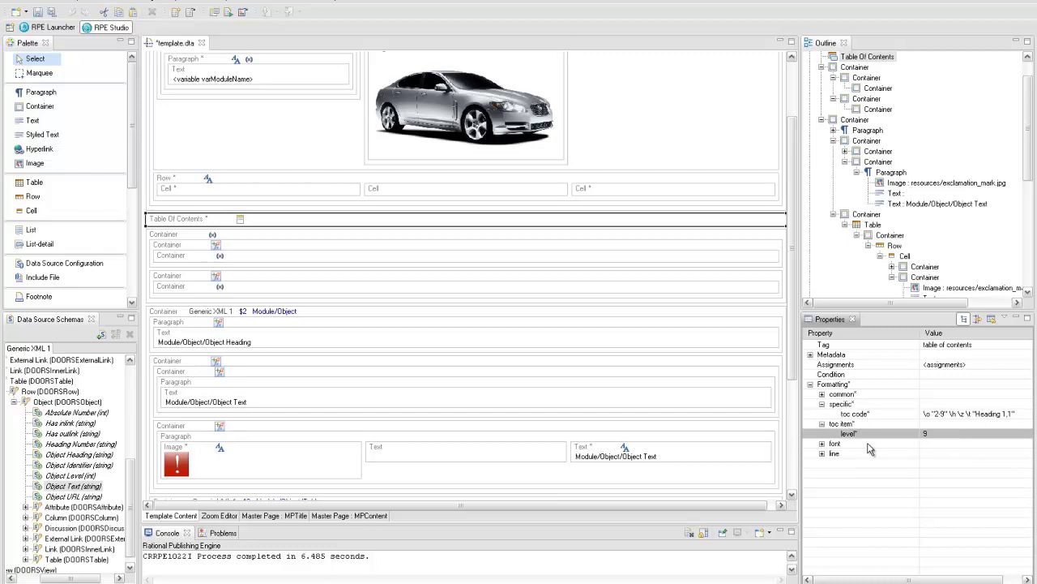
# Set the font color of the table of contents to CFEEFF
pyautogui.click(822, 444)
pyautogui.click(944, 454)
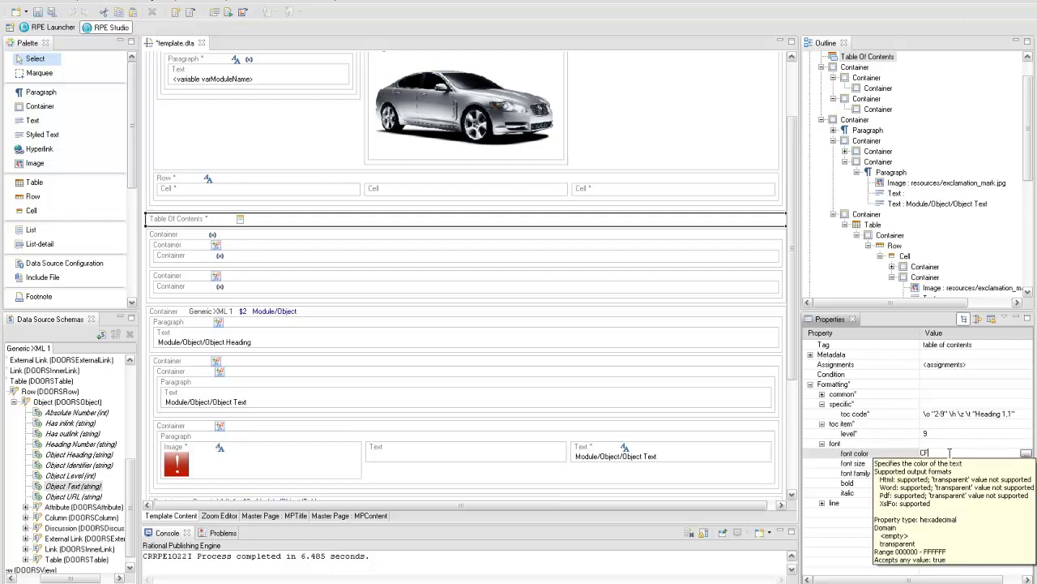
pyautogui.write('CFEEF')
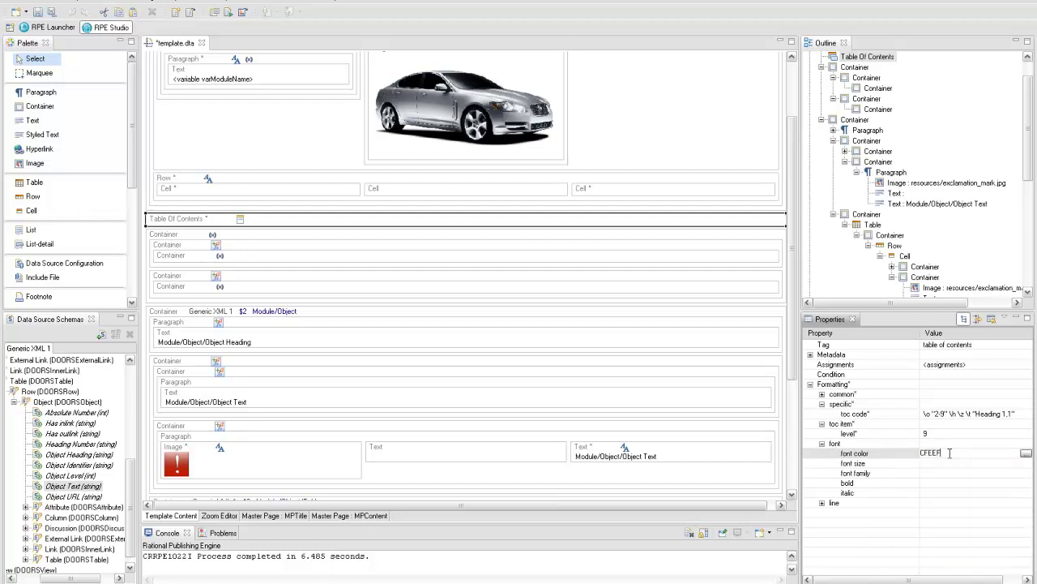
pyautogui.write('F')
pyautogui.press('Return')
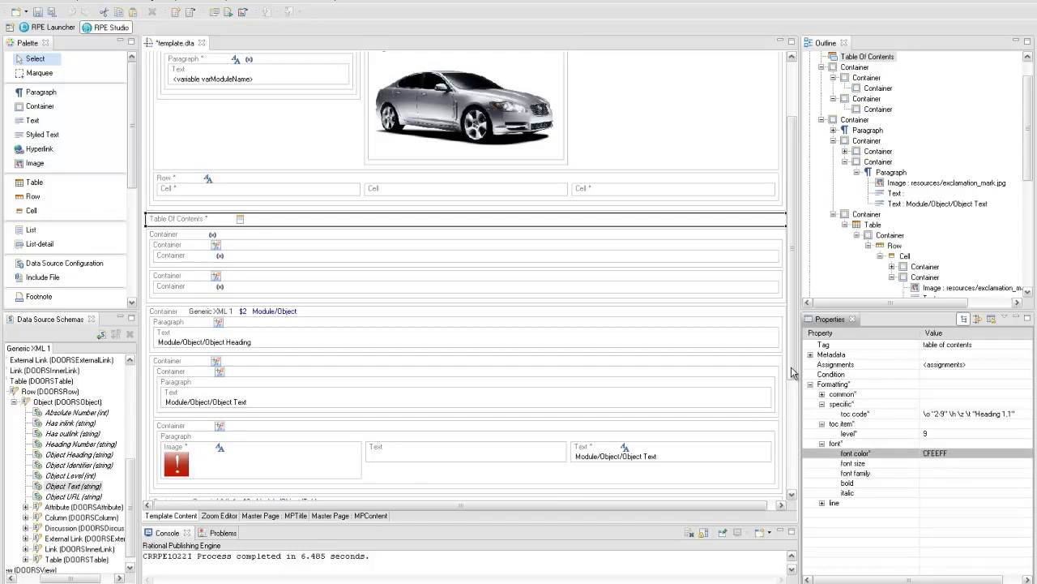
# Start a new template style named StyleCellAlternate
pyautogui.scroll(-5, 697, 452)
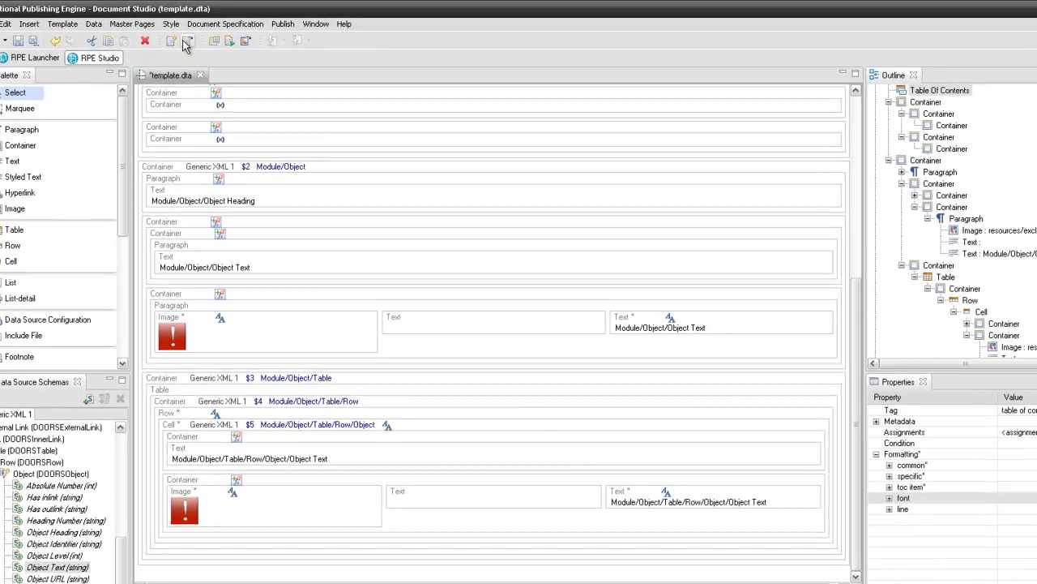
pyautogui.click(172, 11)
pyautogui.click(188, 25)
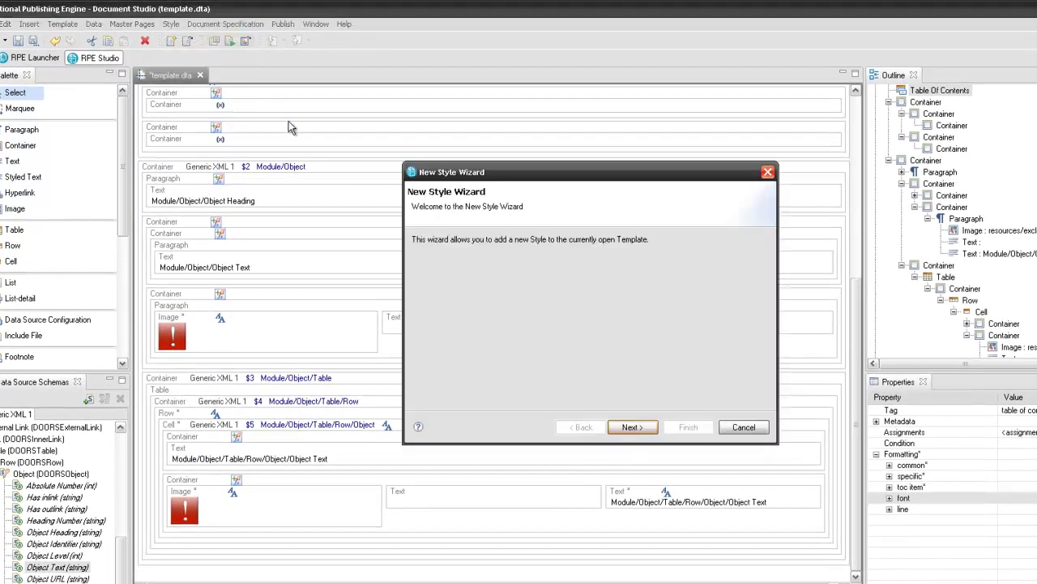
pyautogui.click(626, 427)
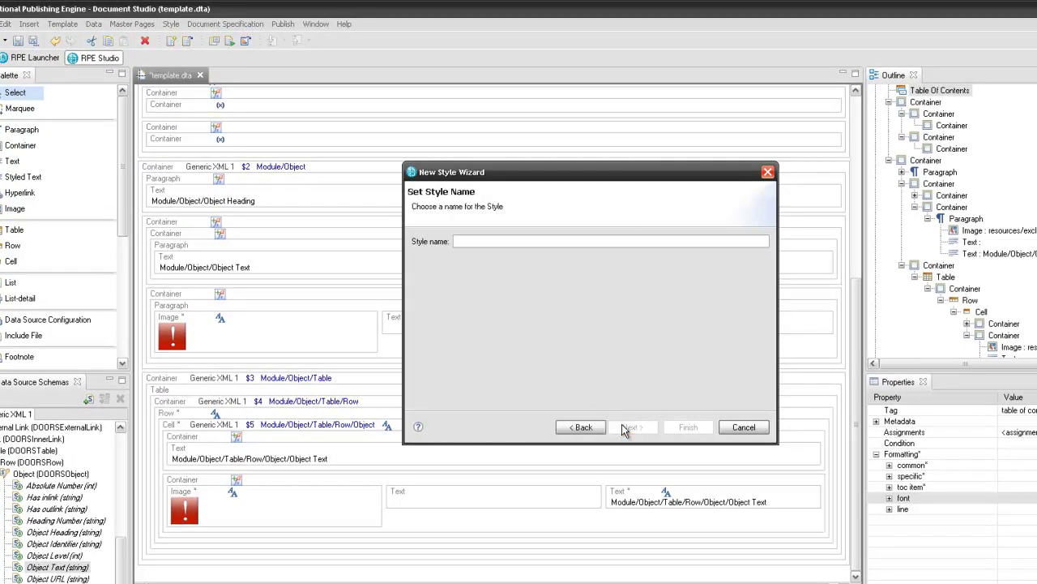
pyautogui.write('StyleCell')
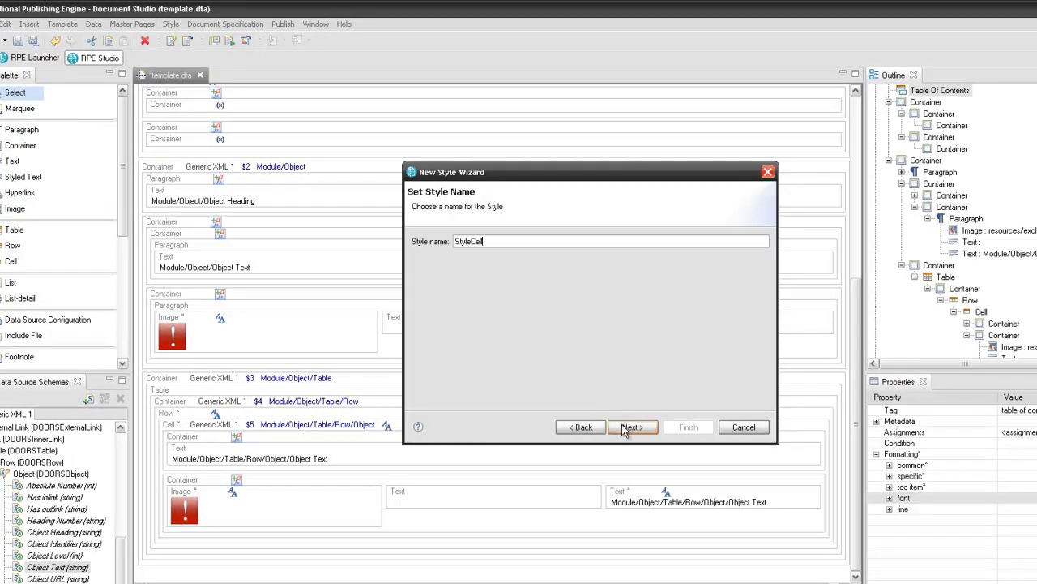
pyautogui.write('Alternate')
pyautogui.click(634, 428)
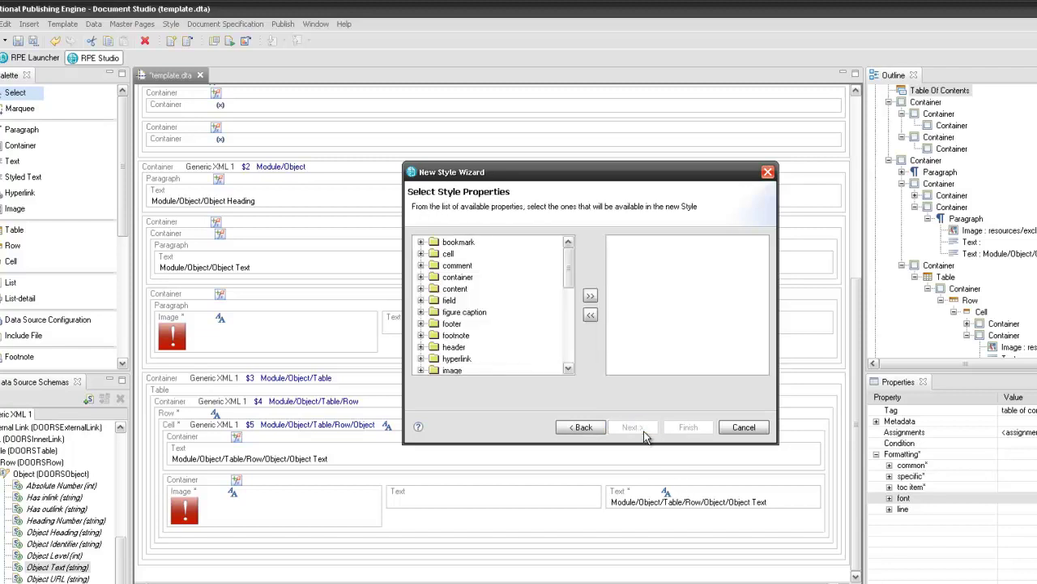
# Include the cell property group among the properties available in the StyleCellAlternate style
pyautogui.click(447, 253)
pyautogui.click(590, 295)
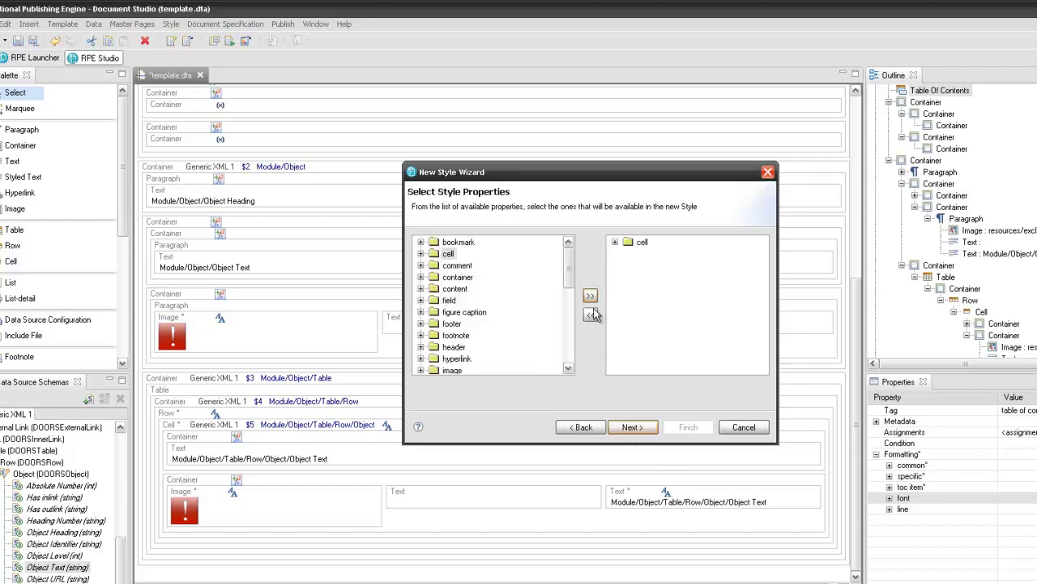
pyautogui.click(631, 427)
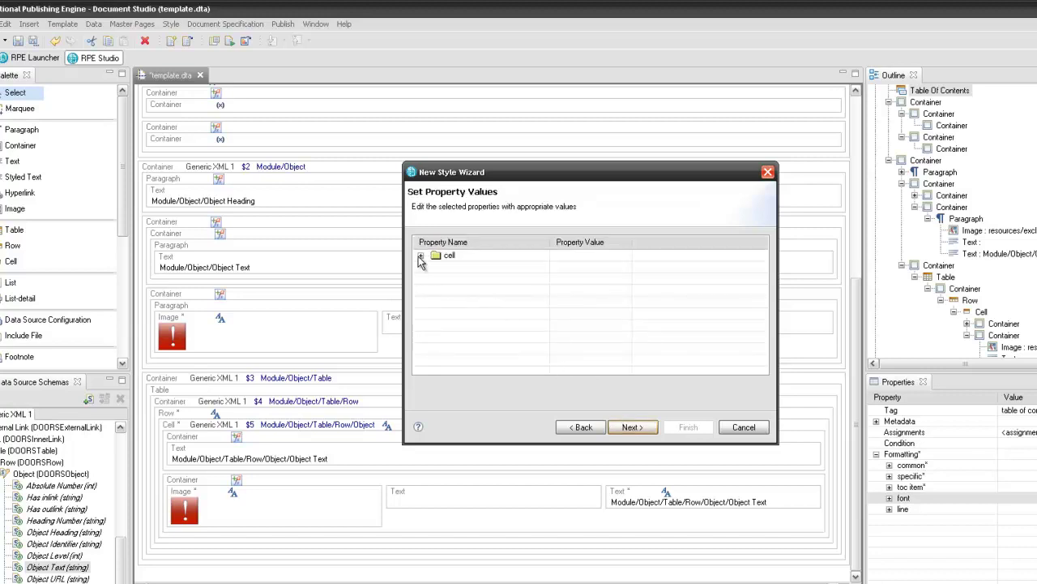
# Set the style's cell background color to CFEEFF and finish creating the style
pyautogui.click(421, 255)
pyautogui.click(434, 302)
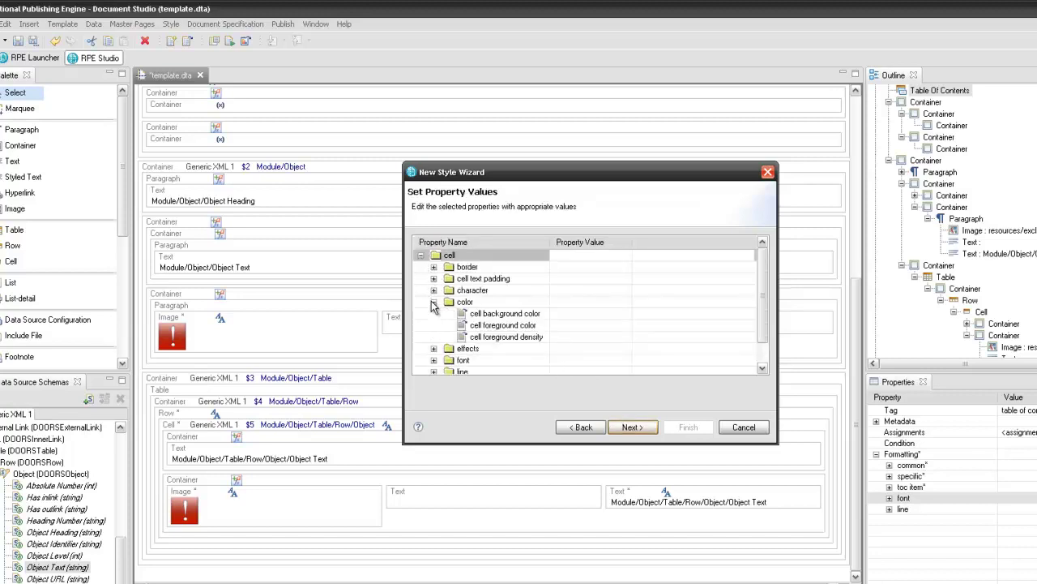
pyautogui.click(577, 315)
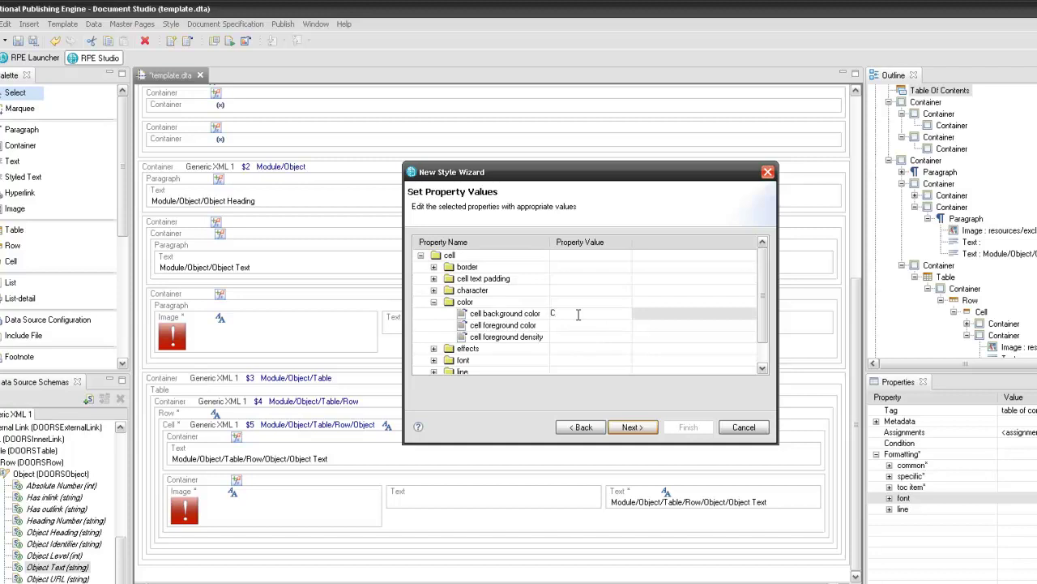
pyautogui.write('CFEEFF')
pyautogui.press('Return')
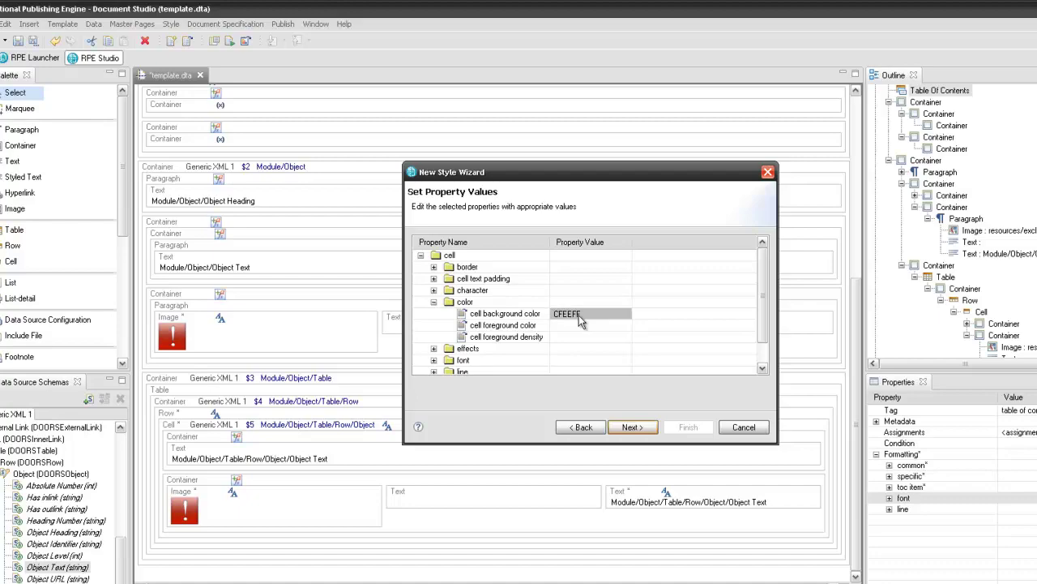
pyautogui.click(633, 427)
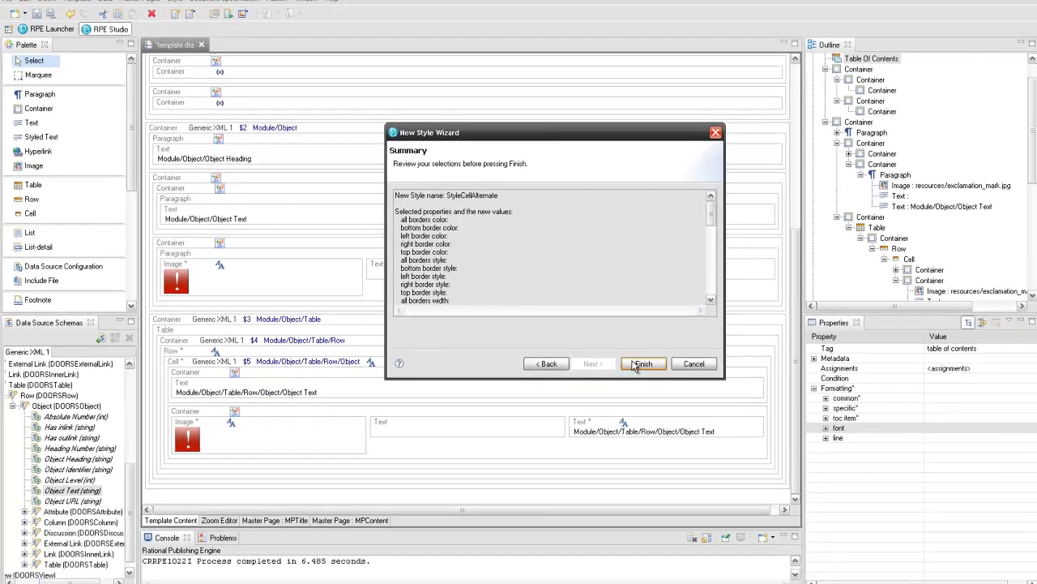
pyautogui.click(636, 365)
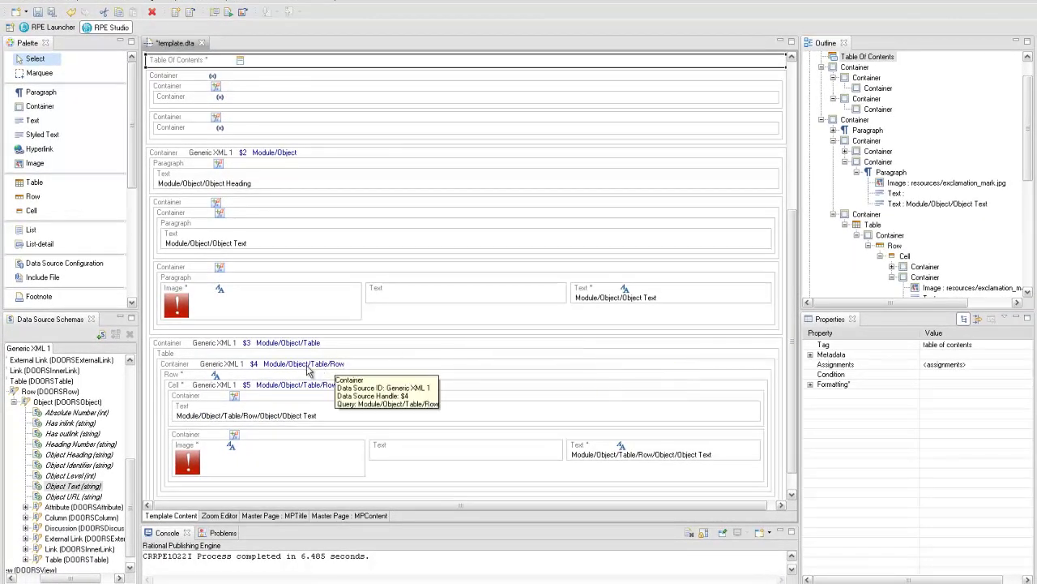
# Extend the Module/Object/Table/Row/Object cell's style name script with an else if branch whose first condition is _row_number > 2
pyautogui.click(260, 389)
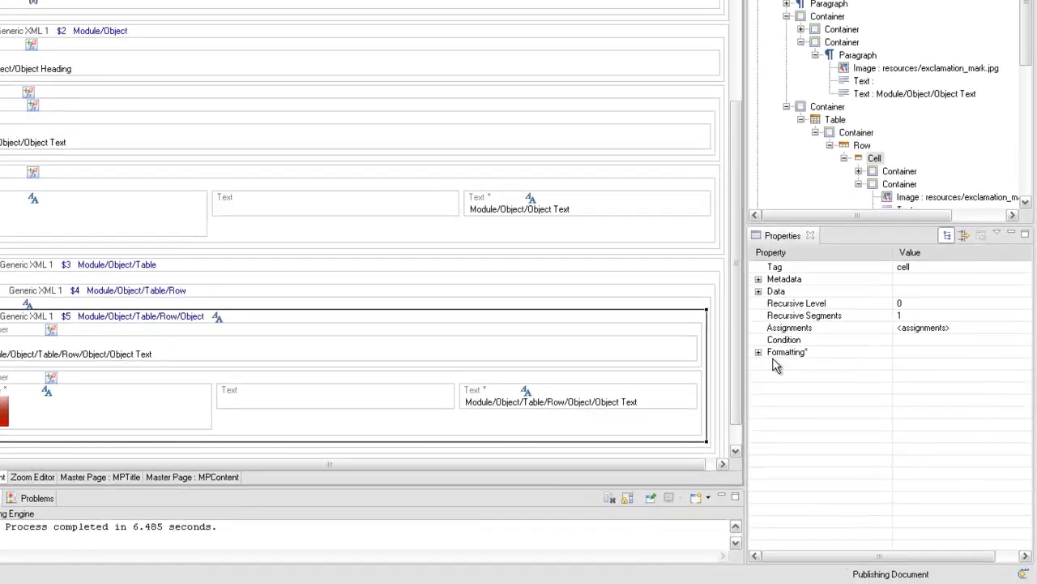
pyautogui.click(810, 414)
pyautogui.click(755, 342)
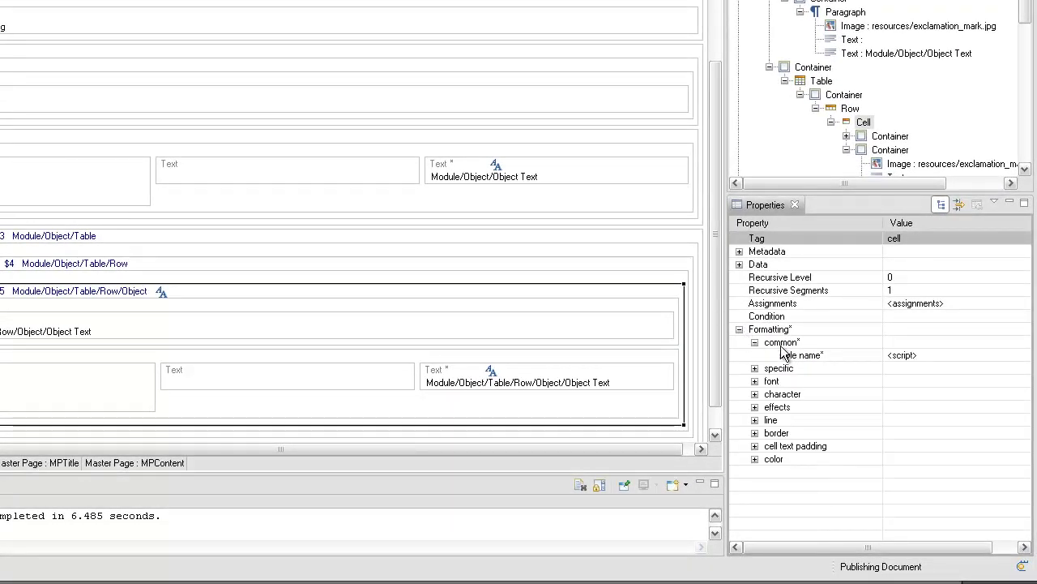
pyautogui.click(1005, 363)
pyautogui.click(1022, 355)
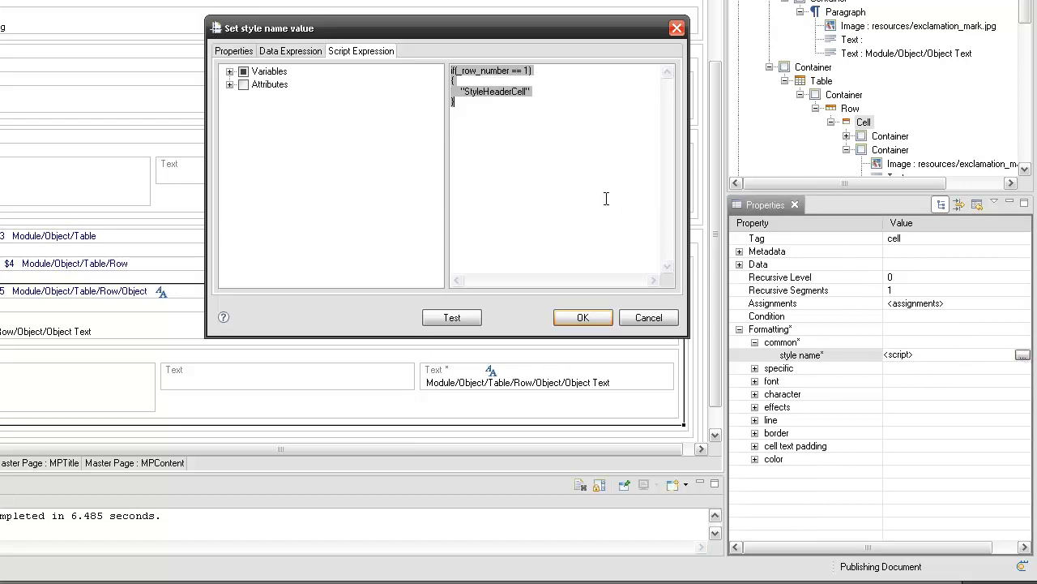
pyautogui.click(468, 105)
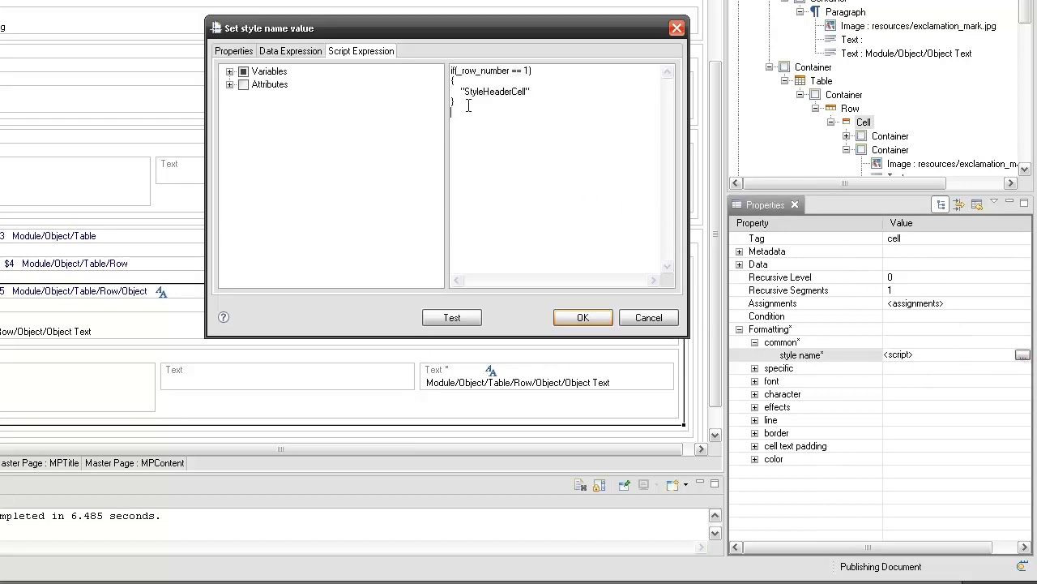
pyautogui.write('else if((')
pyautogui.click(230, 71)
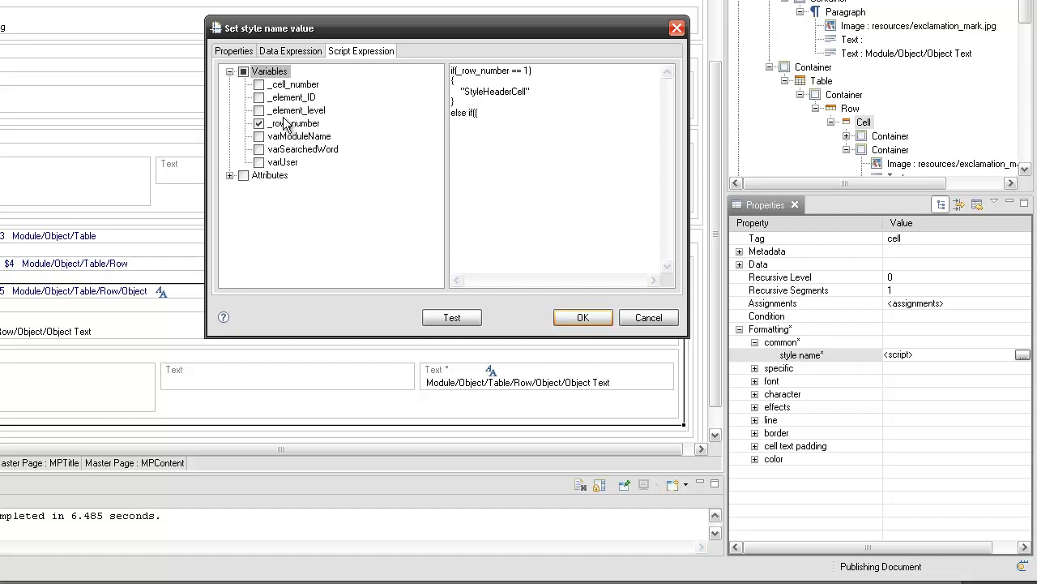
pyautogui.moveTo(287, 125); pyautogui.dragTo(493, 121)
pyautogui.click(543, 118)
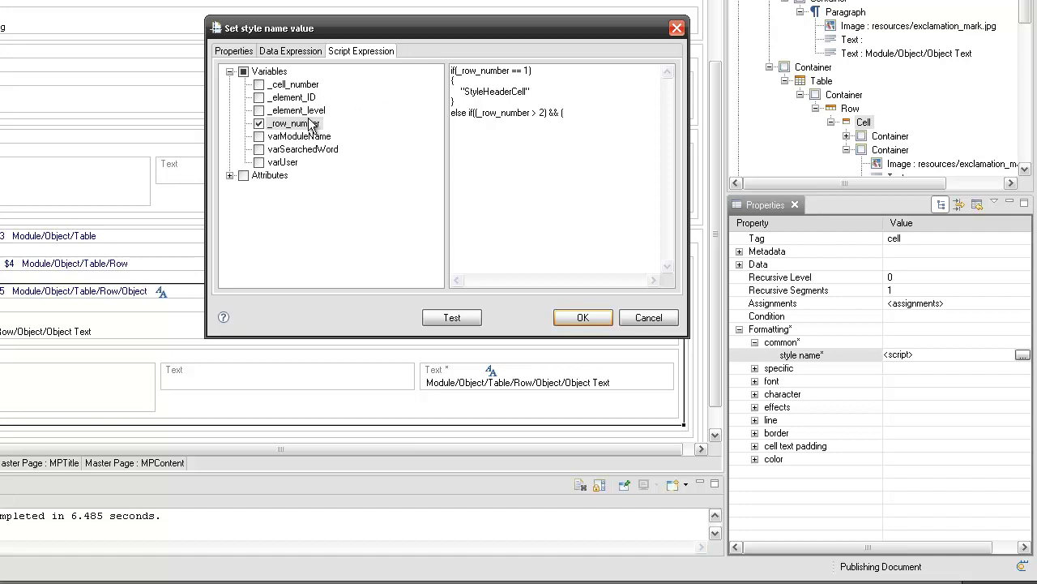
# Complete the else if branch with the condition _row_number %2 == 1 and the result "StyleCellAlternate", and apply the script
pyautogui.moveTo(318, 123); pyautogui.dragTo(583, 122)
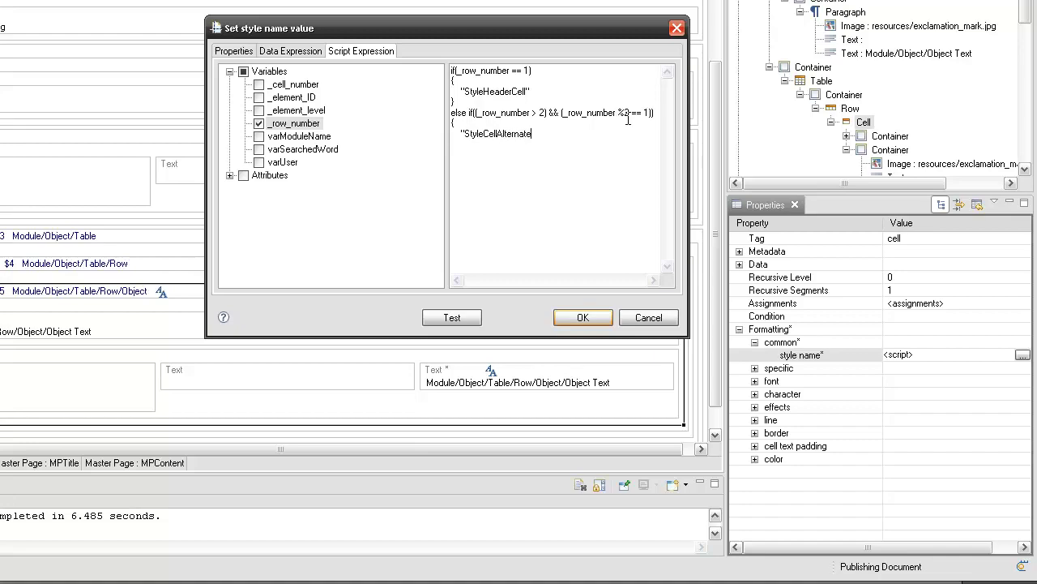
pyautogui.write('"')
pyautogui.press('Return')
pyautogui.write('}')
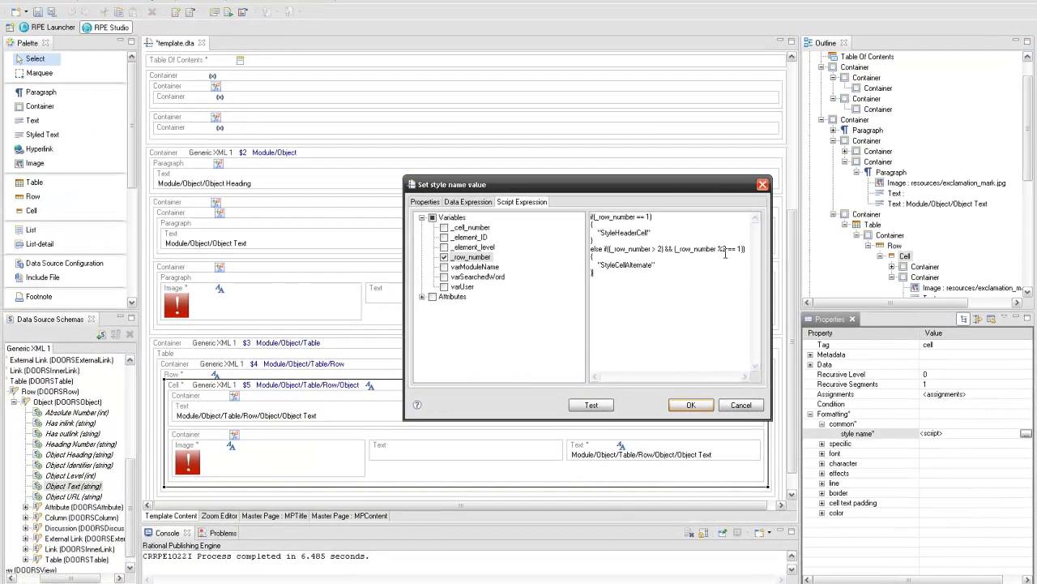
pyautogui.click(690, 405)
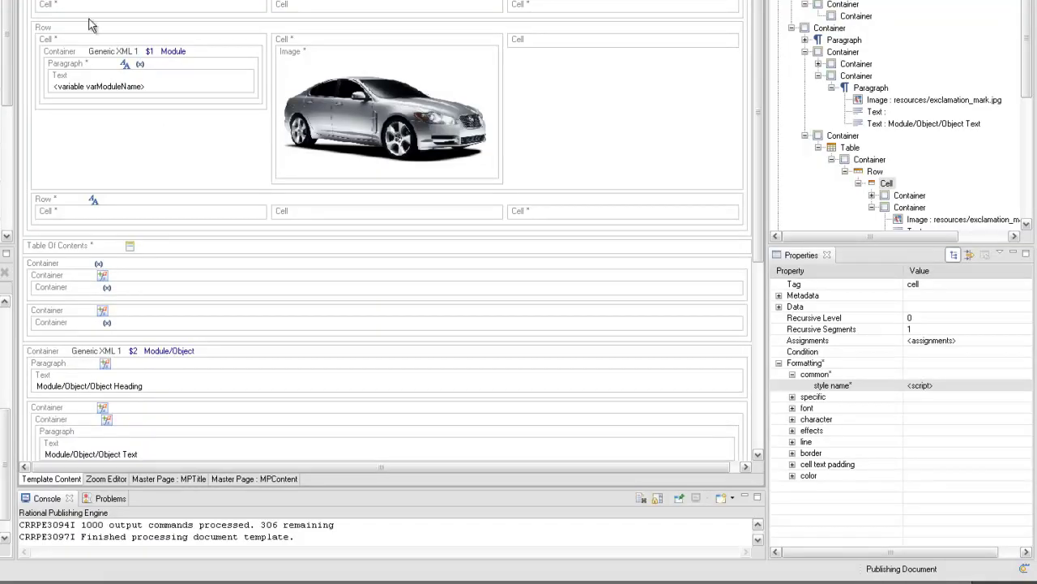
# Set the font color of the Table Of Contents element to 4f8fcf
pyautogui.click(174, 245)
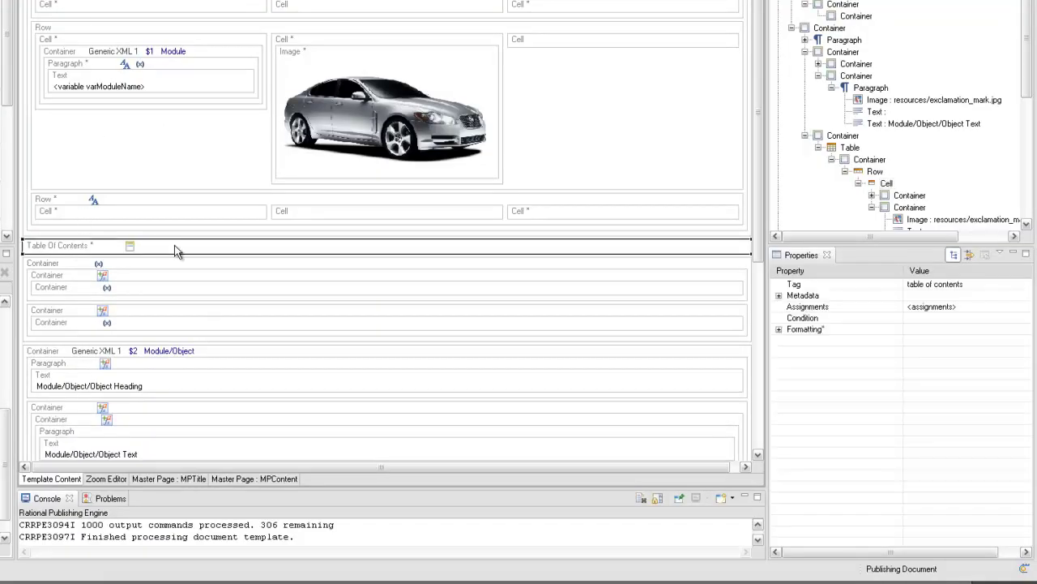
pyautogui.click(778, 330)
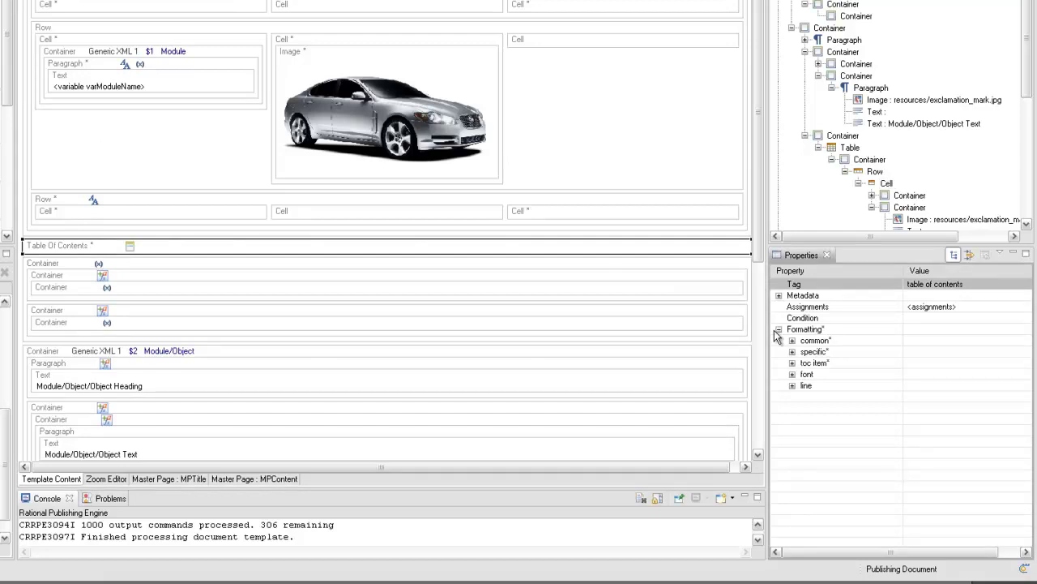
pyautogui.click(793, 341)
pyautogui.click(793, 407)
pyautogui.click(943, 418)
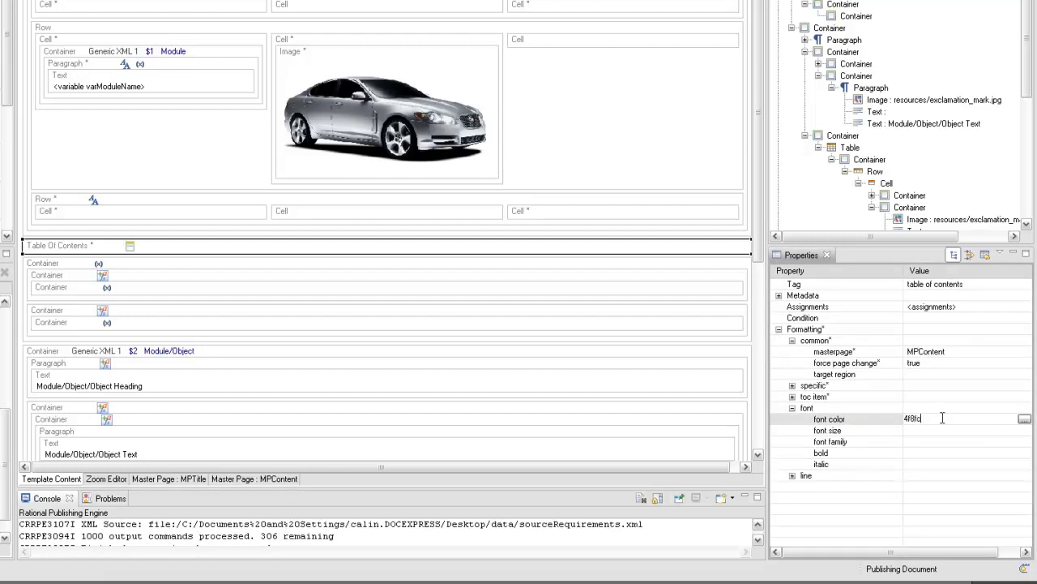
pyautogui.press('Return')
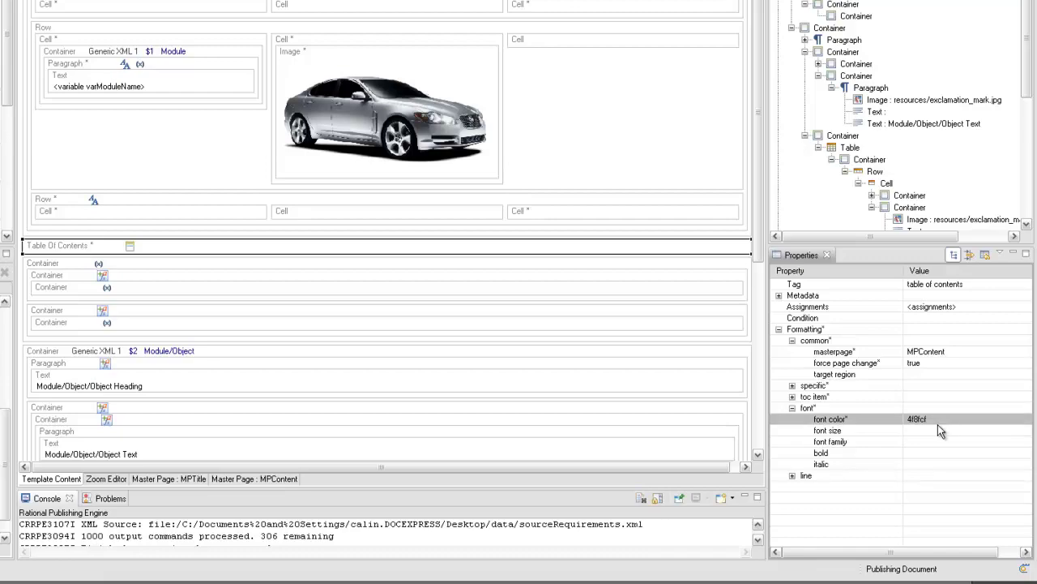
# Set the table of contents font size to 12 and save the template
pyautogui.click(934, 430)
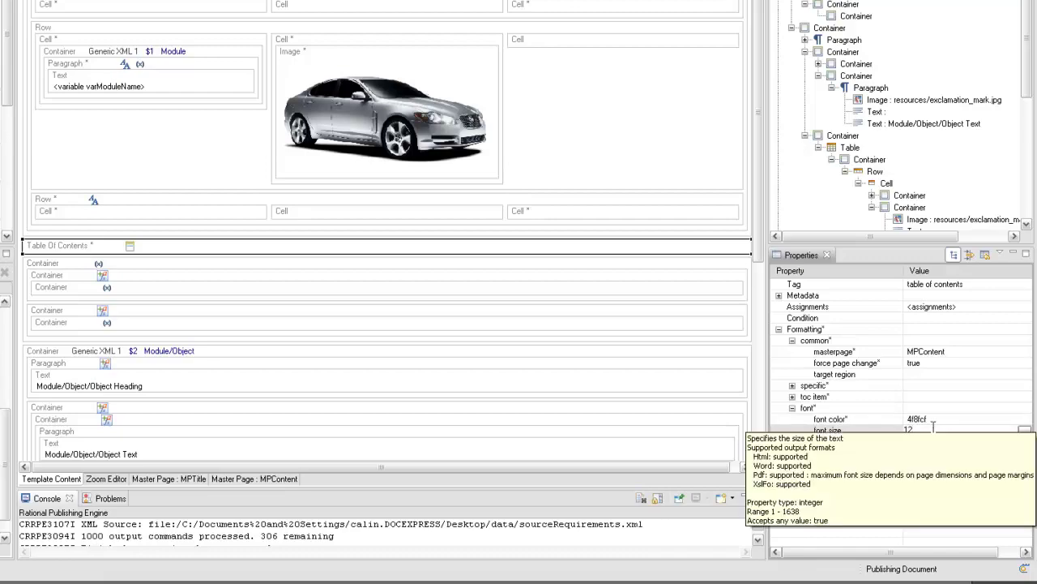
pyautogui.press('Return')
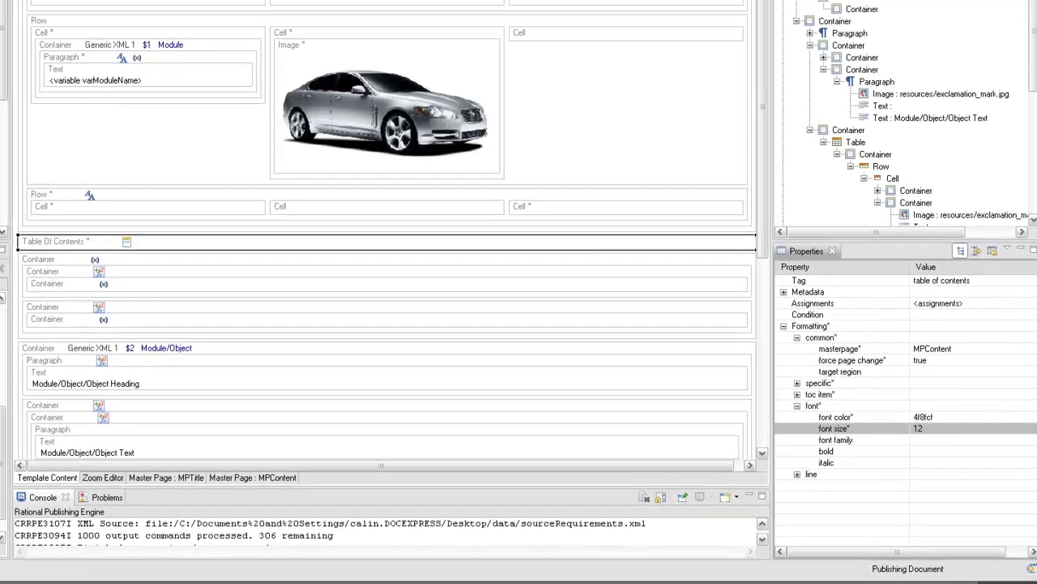
pyautogui.hotkey('ctrl', 's')
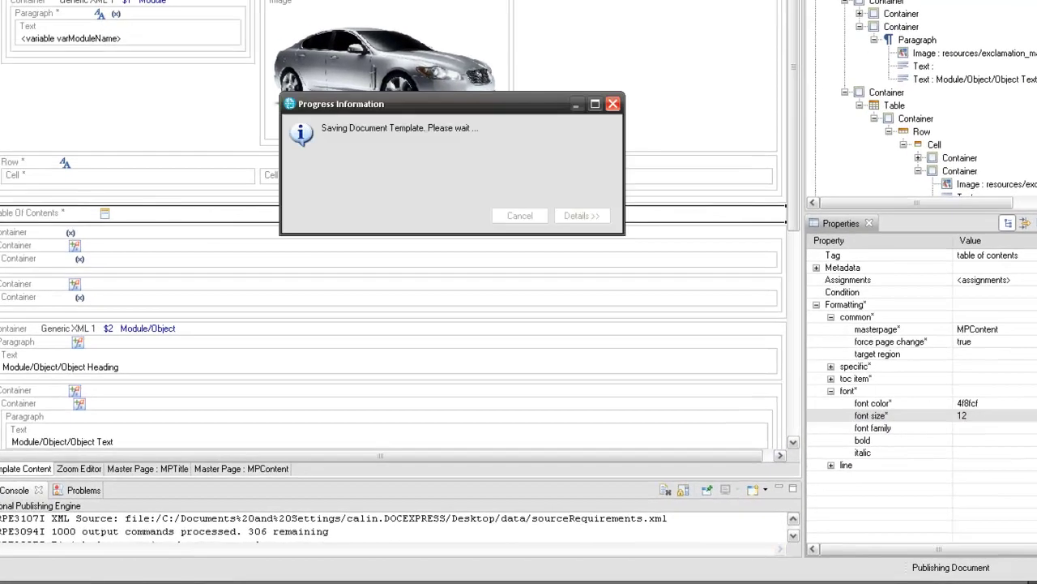
# Assign the MPContent master page to the outer container directly below the Table Of Contents and save the template
pyautogui.click(9, 232)
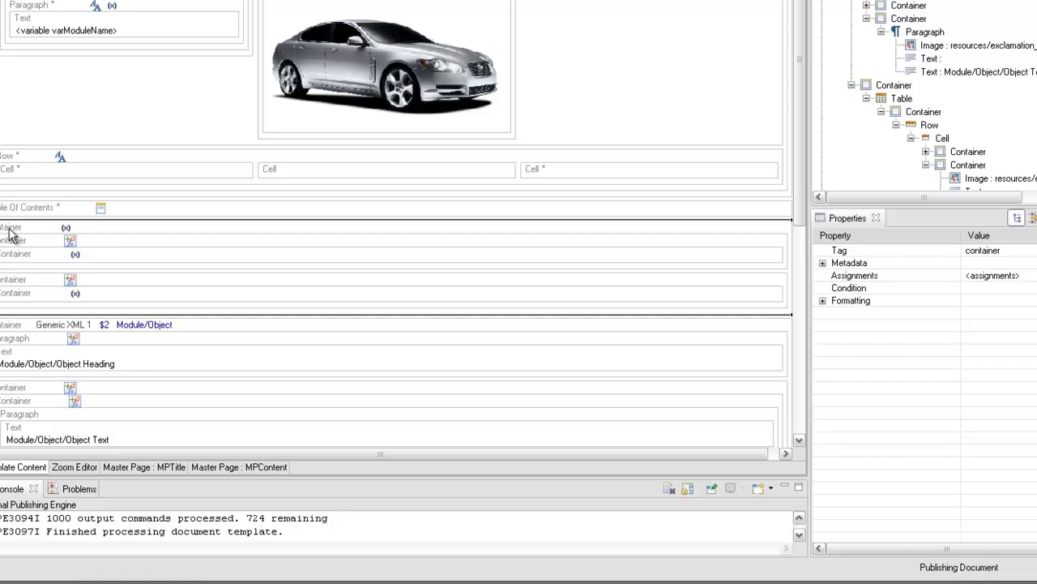
pyautogui.rightClick(10, 231)
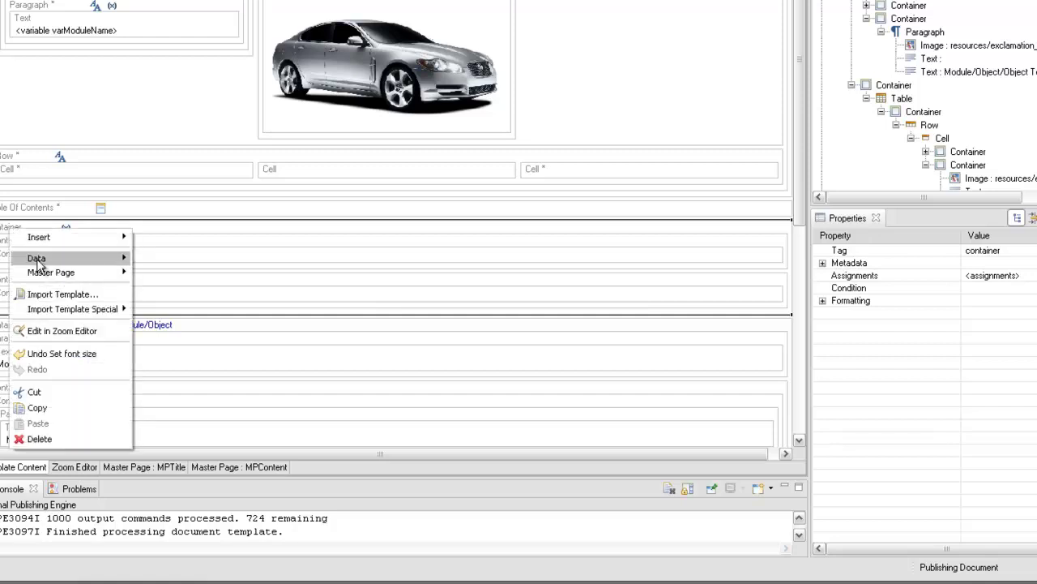
pyautogui.moveTo(121, 273)
pyautogui.click(167, 289)
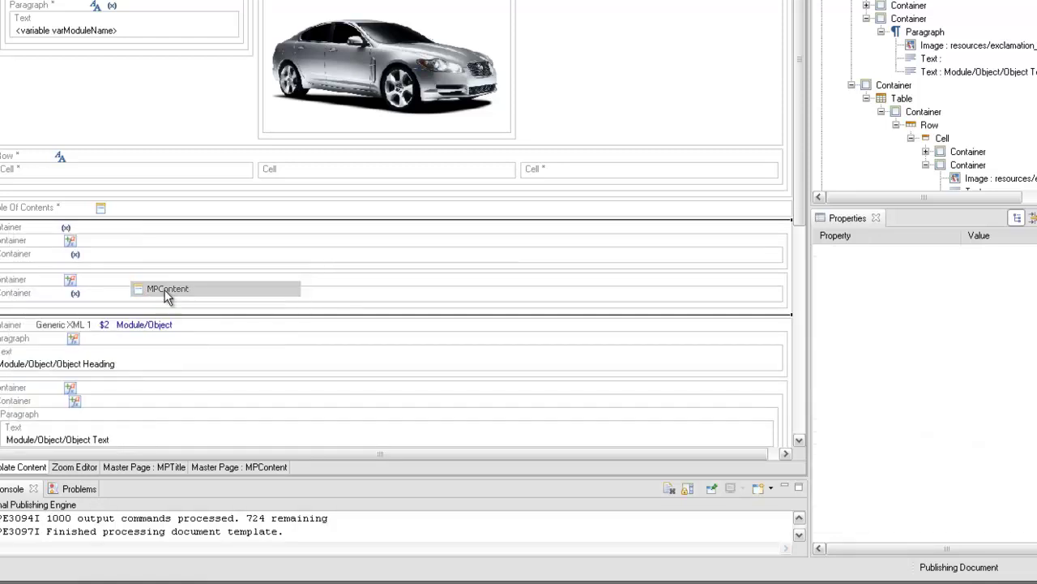
pyautogui.hotkey('ctrl', 's')
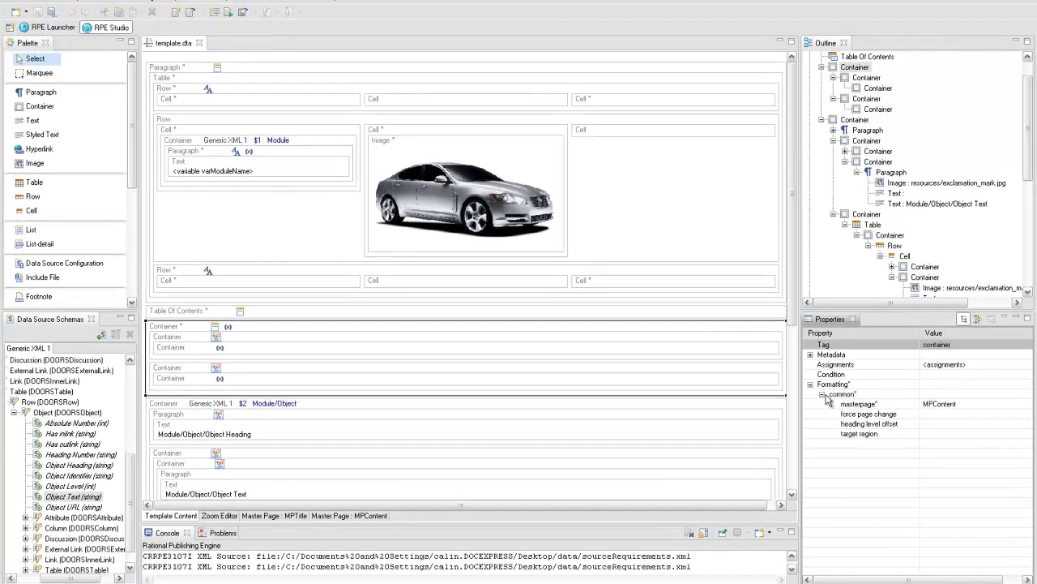
# Set force page change to true for the container below the Table Of Contents
pyautogui.click(980, 413)
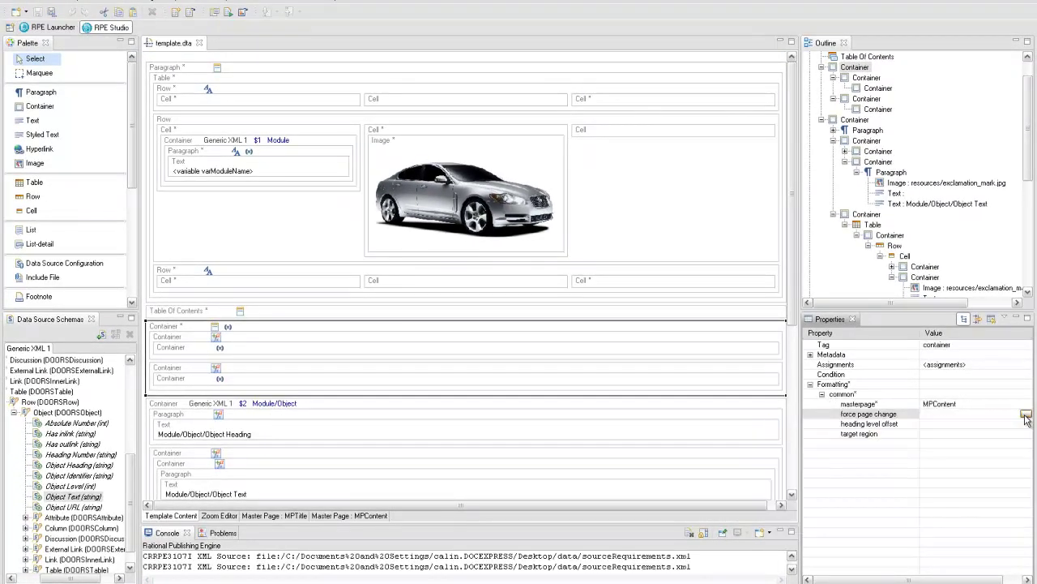
pyautogui.click(1026, 414)
pyautogui.click(700, 454)
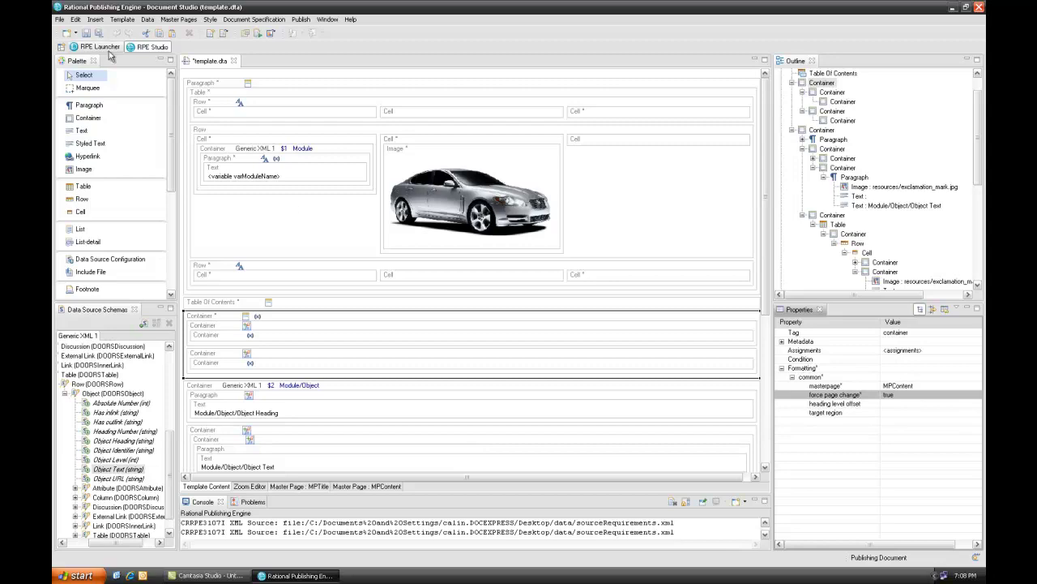
# Configure the document specification's Word output target to use stylesheet.dot from the resources folder as its stylesheet
pyautogui.click(96, 46)
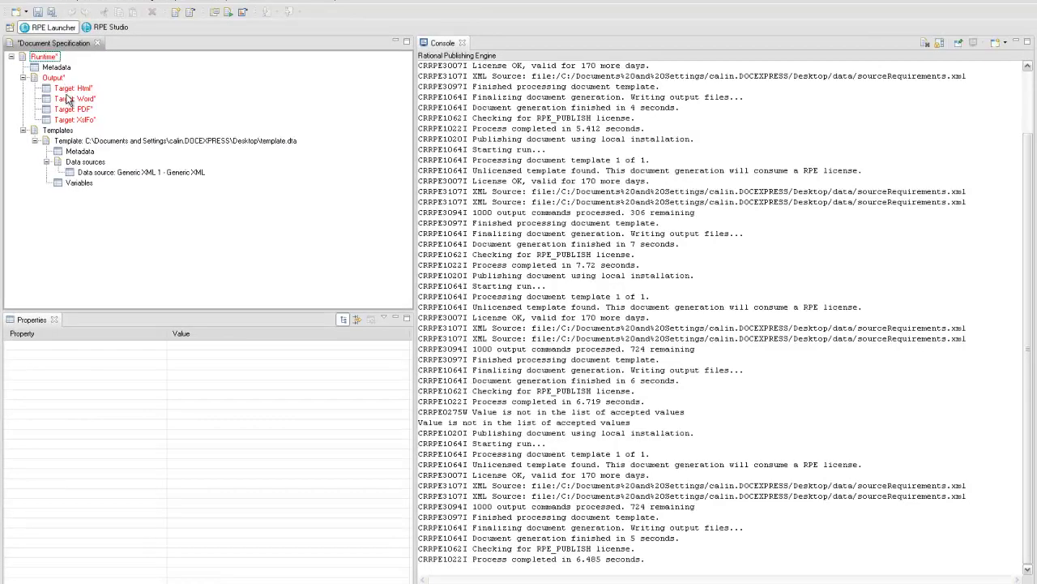
pyautogui.rightClick(69, 101)
pyautogui.click(105, 105)
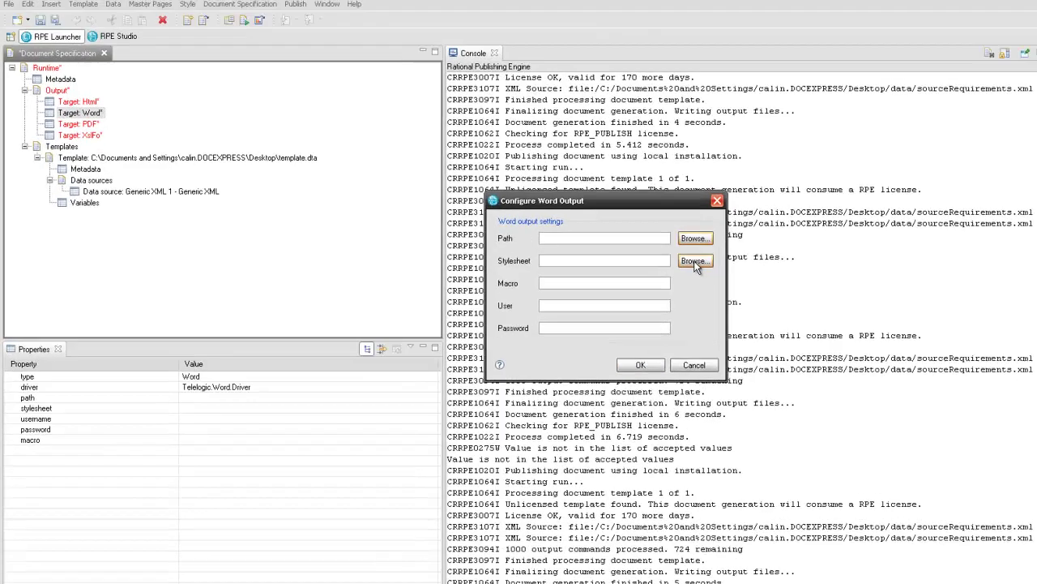
pyautogui.click(689, 263)
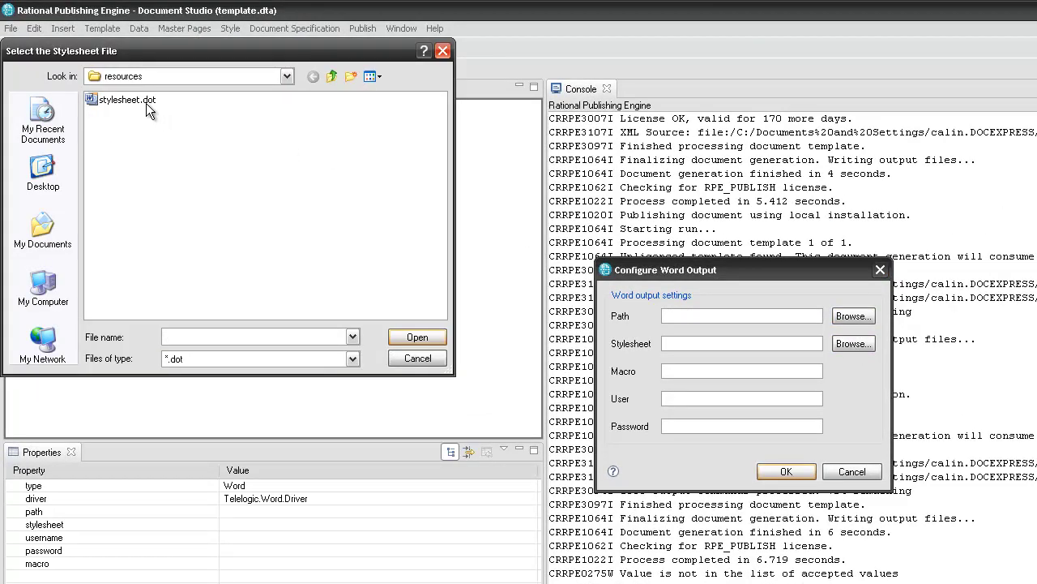
pyautogui.click(130, 100)
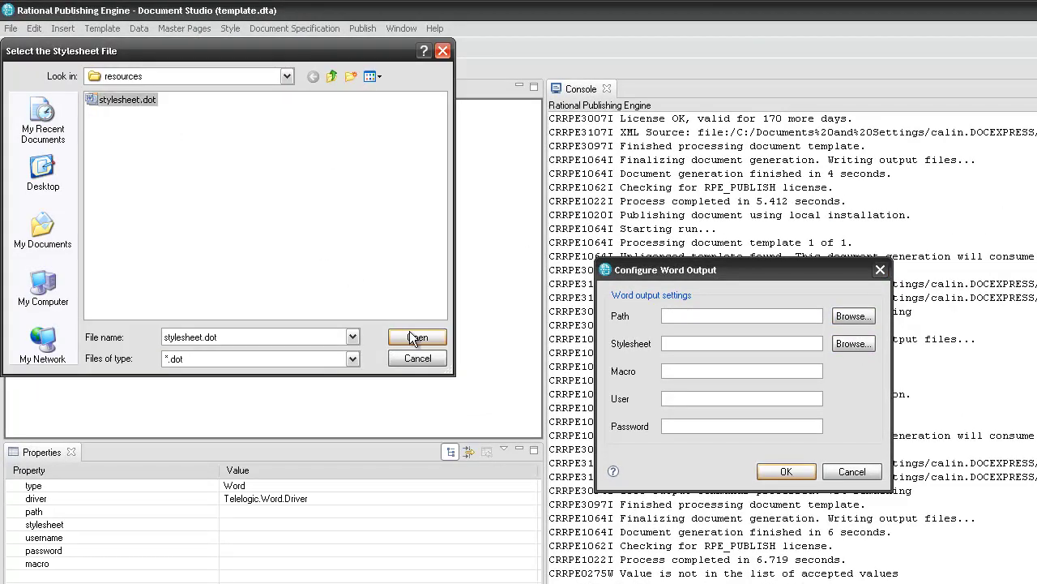
pyautogui.click(410, 334)
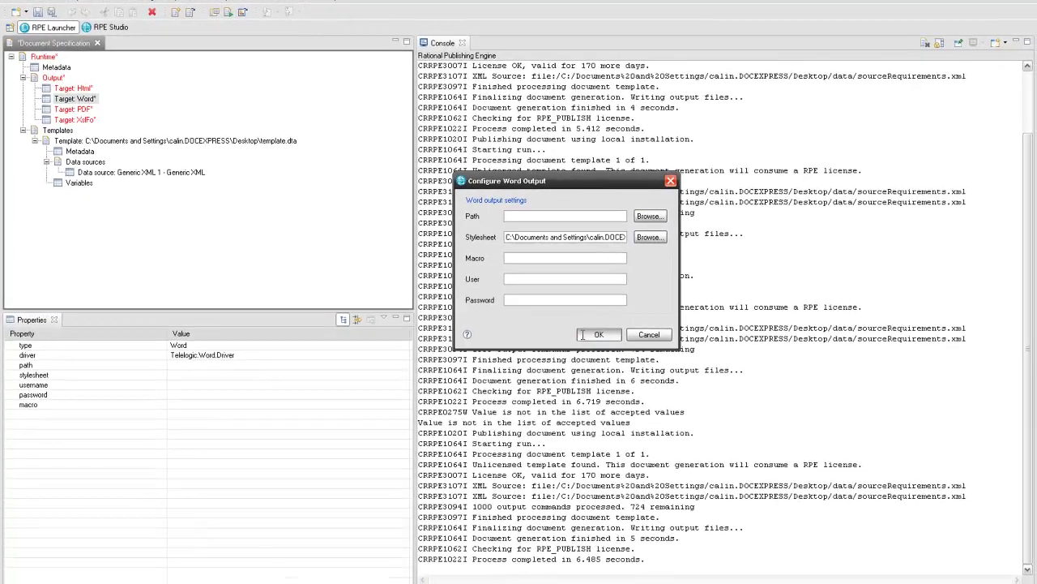
pyautogui.click(596, 335)
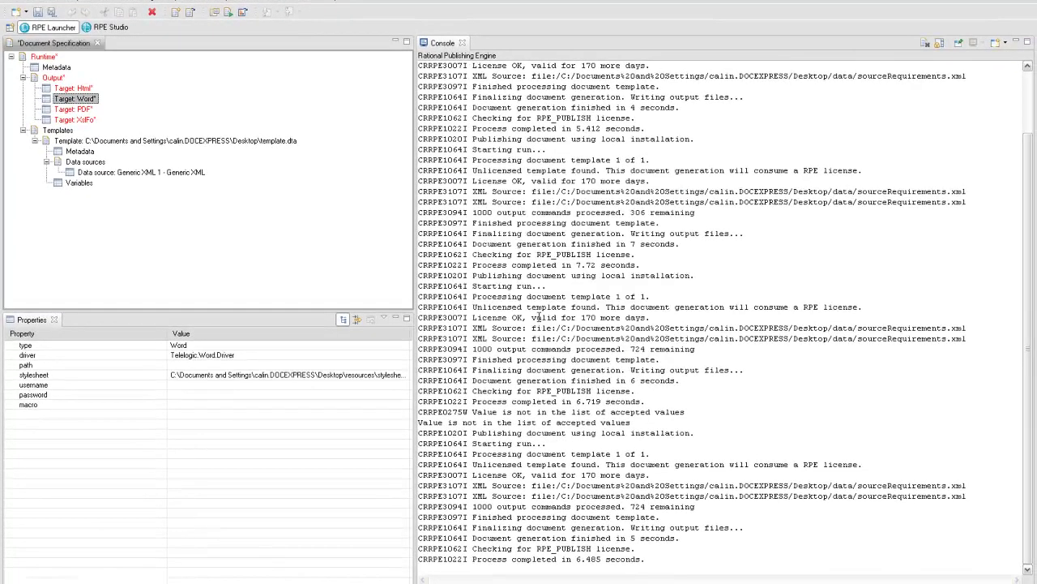
# Configure the document specification's HTML output target to use cssStylesheet.css from the resources folder as its stylesheet
pyautogui.click(74, 89)
pyautogui.rightClick(75, 90)
pyautogui.click(105, 98)
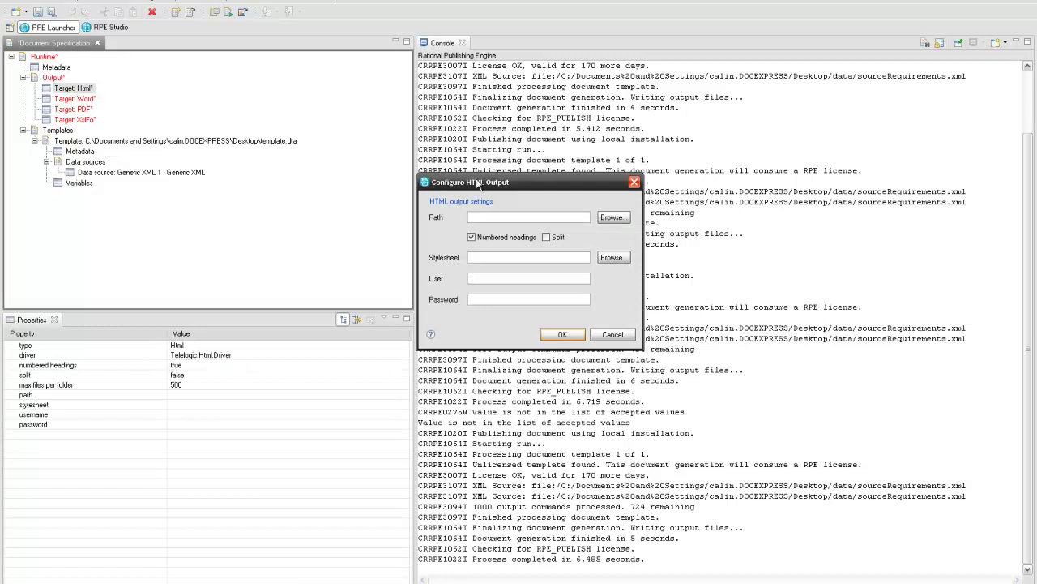
pyautogui.click(616, 258)
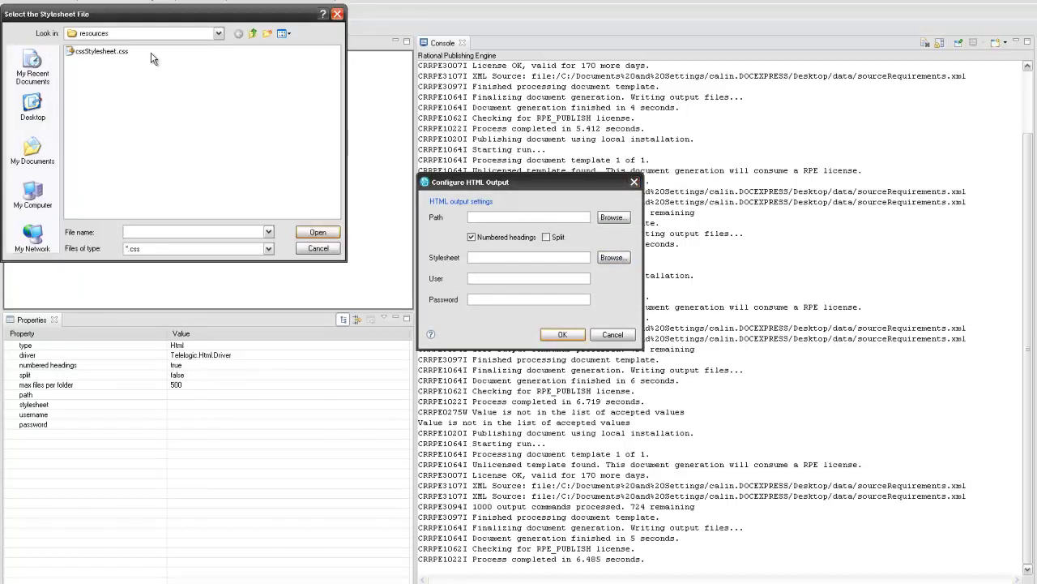
pyautogui.click(93, 52)
pyautogui.click(316, 232)
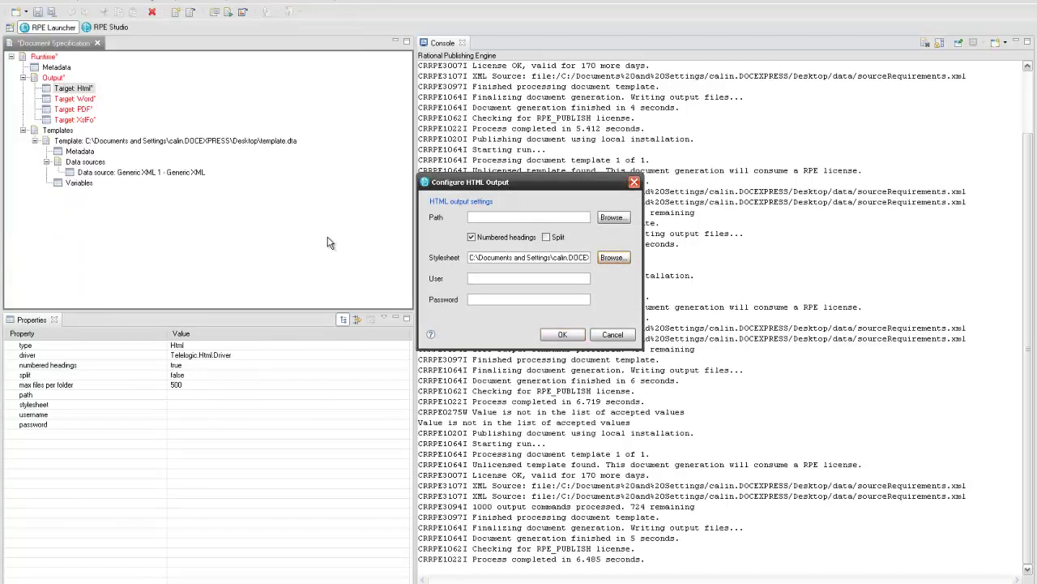
pyautogui.click(563, 334)
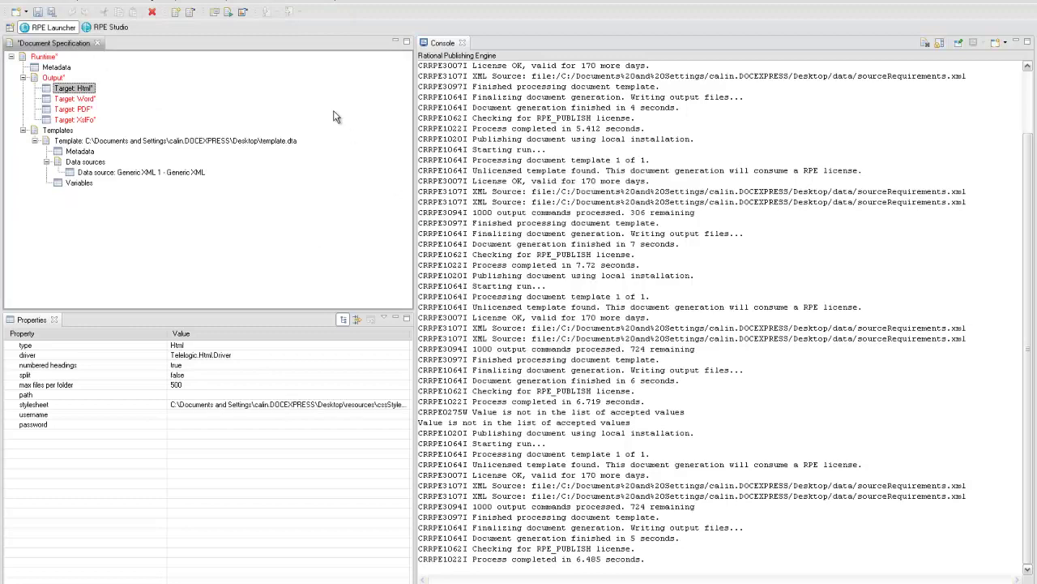
# Generate the output documents and update the table of contents field in the resulting Word document
pyautogui.click(229, 13)
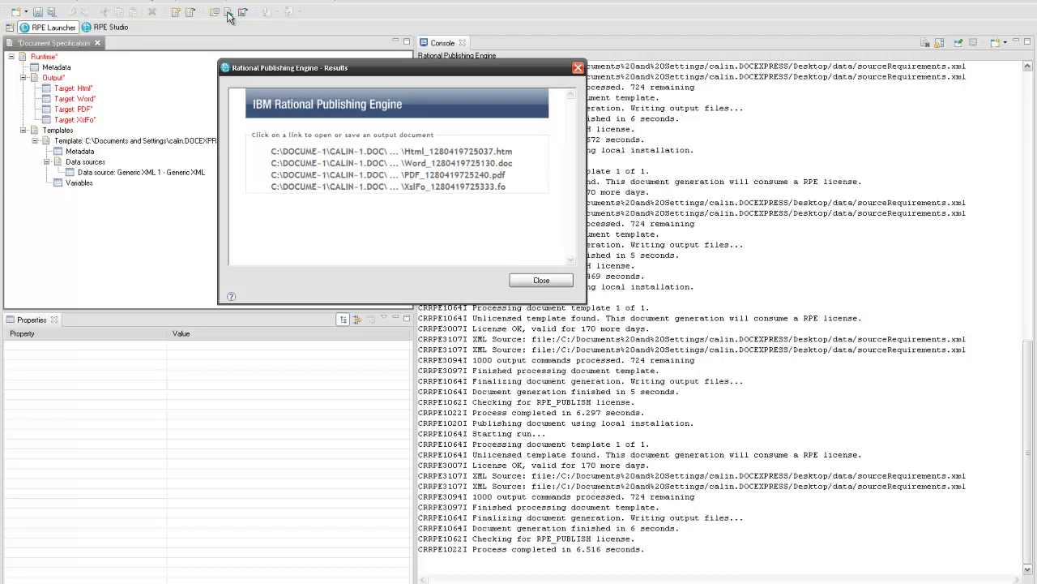
pyautogui.click(359, 166)
pyautogui.scroll(-3, 213, 180)
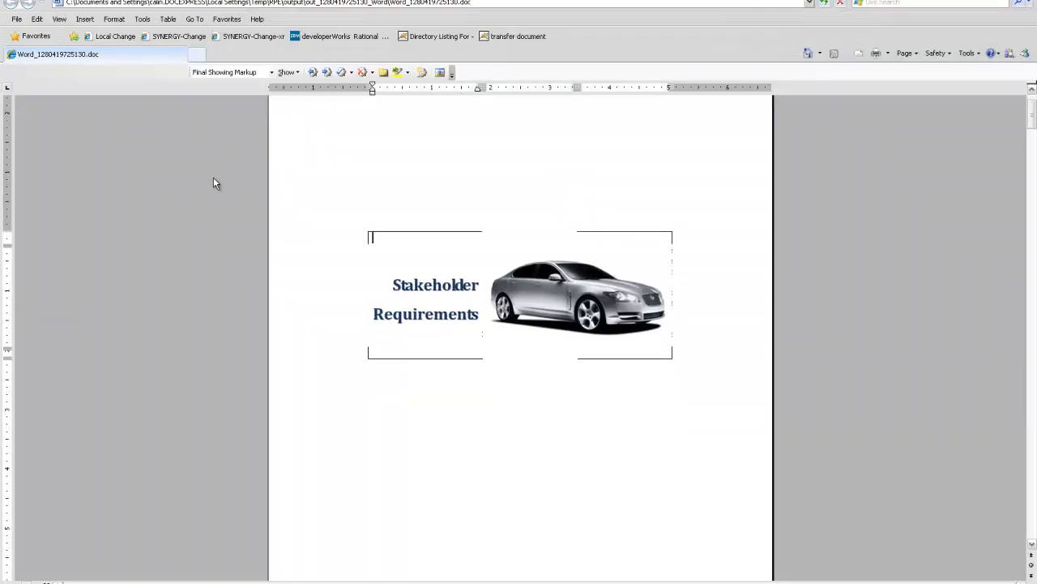
pyautogui.scroll(-7, 213, 178)
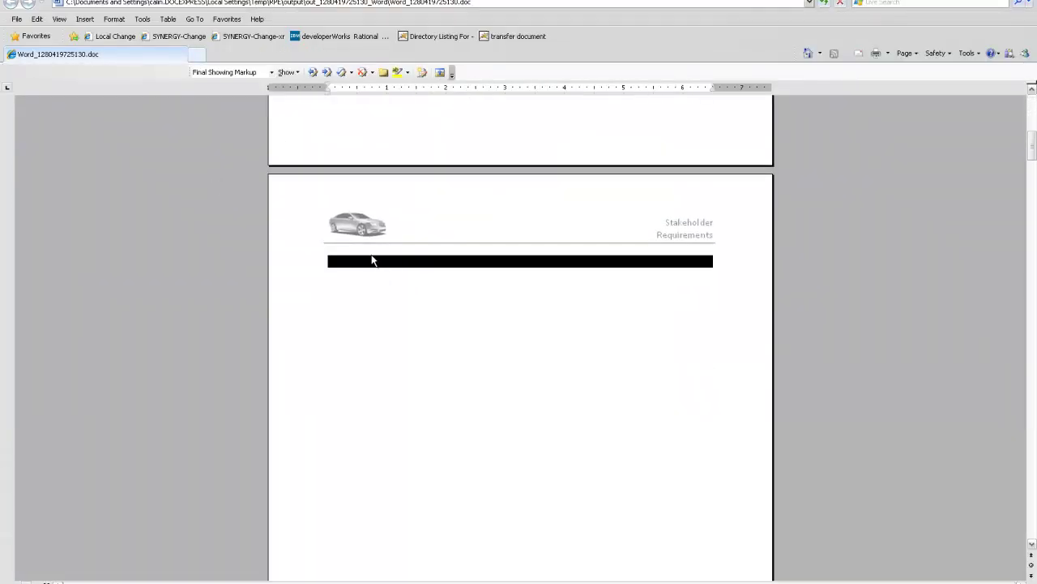
pyautogui.rightClick(372, 261)
pyautogui.click(397, 303)
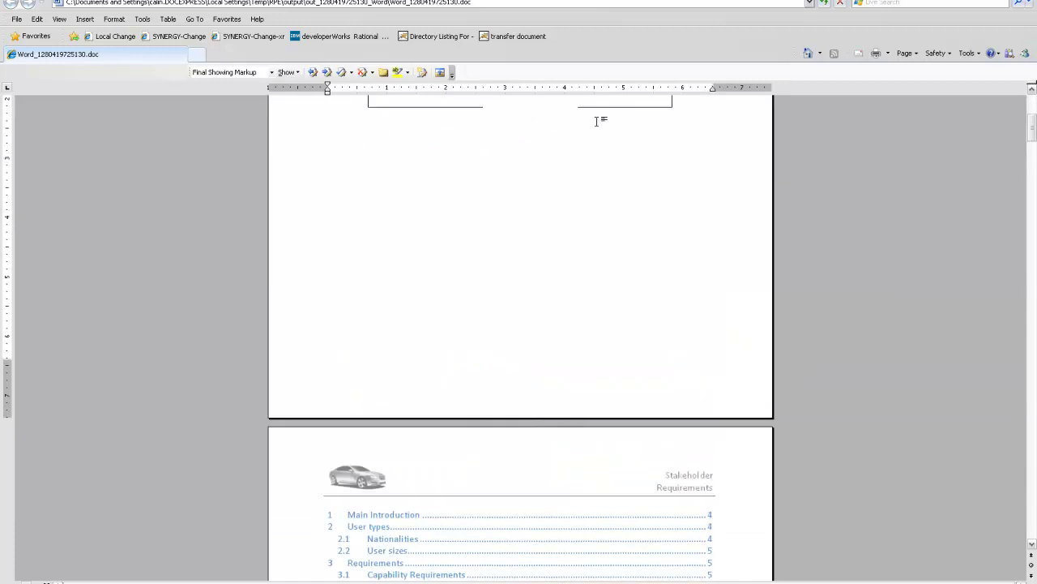
# Examine the Word document's table of contents, page headers, page numbers, heading styles, tables and flagged requirements through the last page, and close it
pyautogui.scroll(-7, 759, 252)
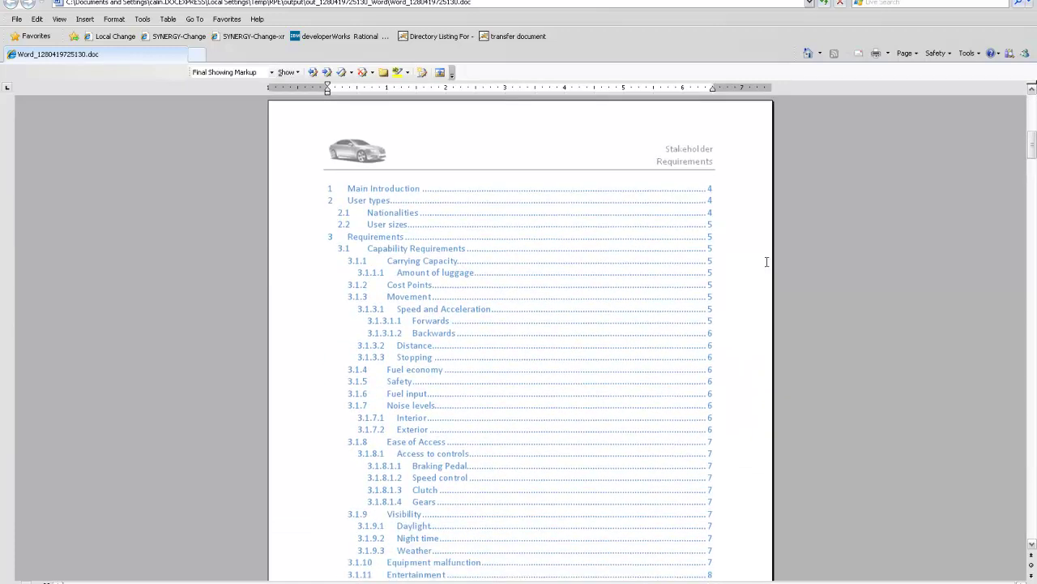
pyautogui.scroll(-11, 767, 261)
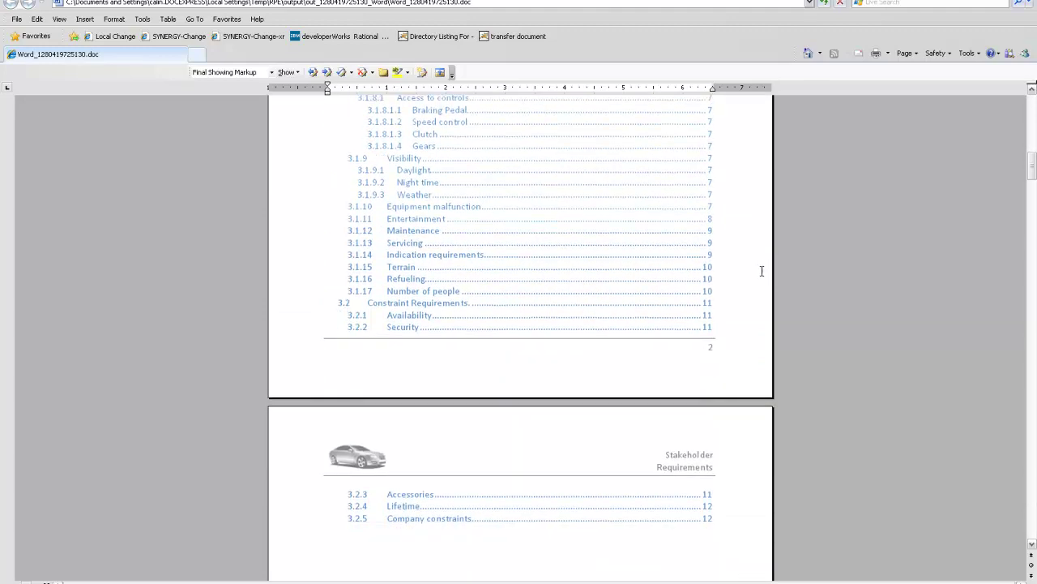
pyautogui.scroll(-9, 760, 279)
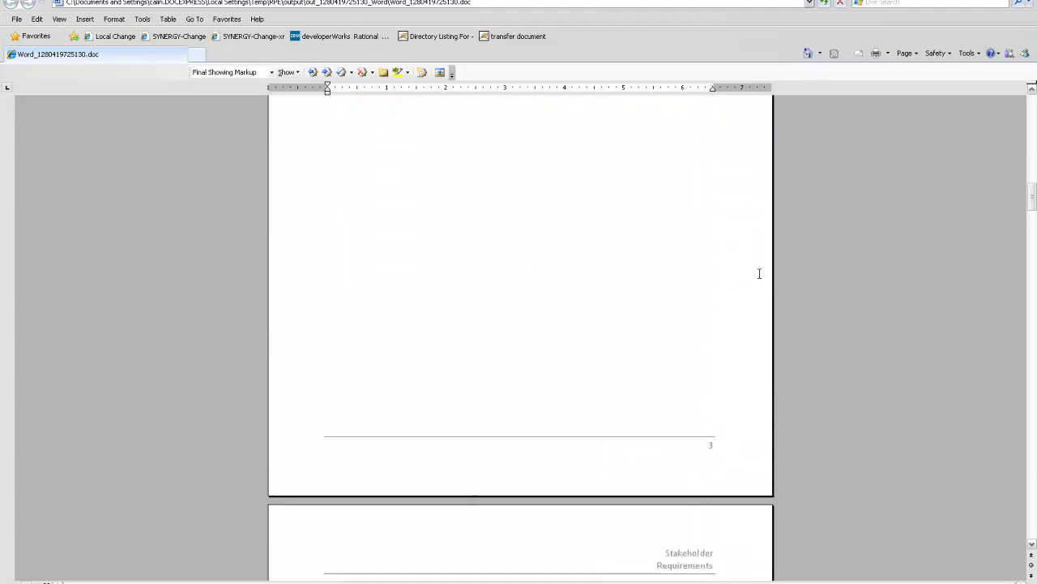
pyautogui.scroll(-9, 759, 277)
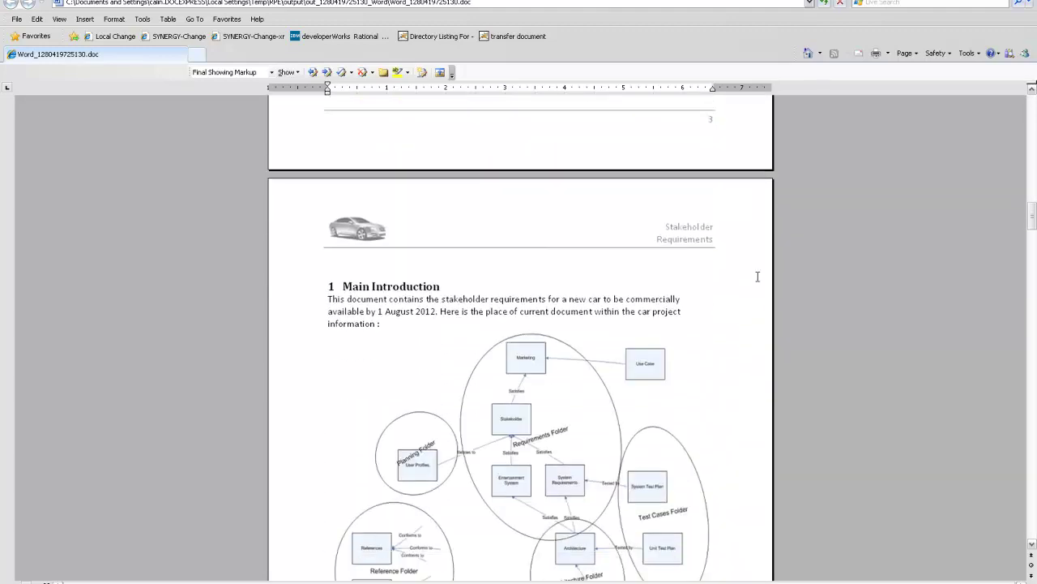
pyautogui.scroll(-8, 758, 279)
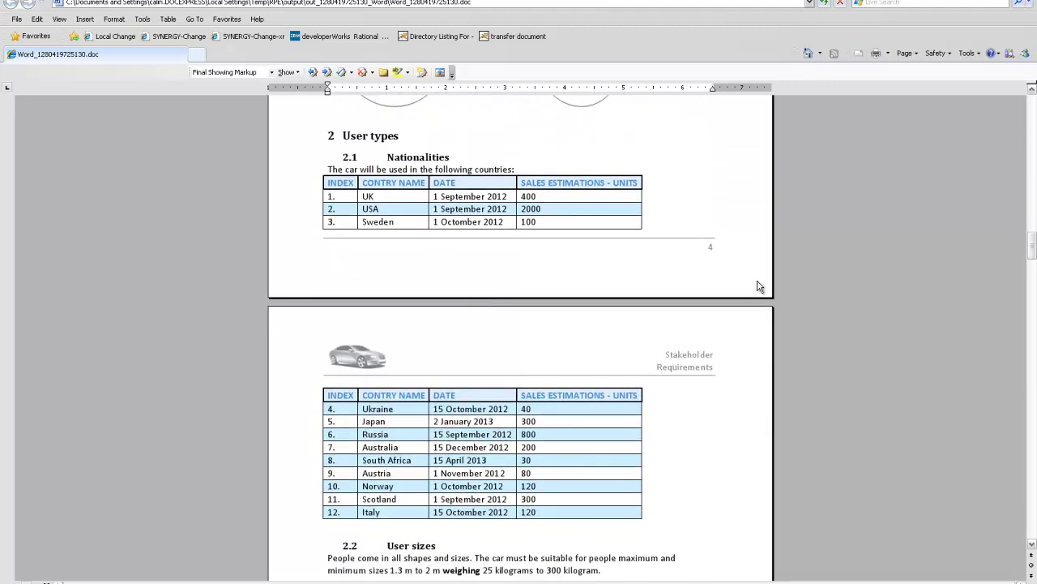
pyautogui.scroll(-8, 758, 284)
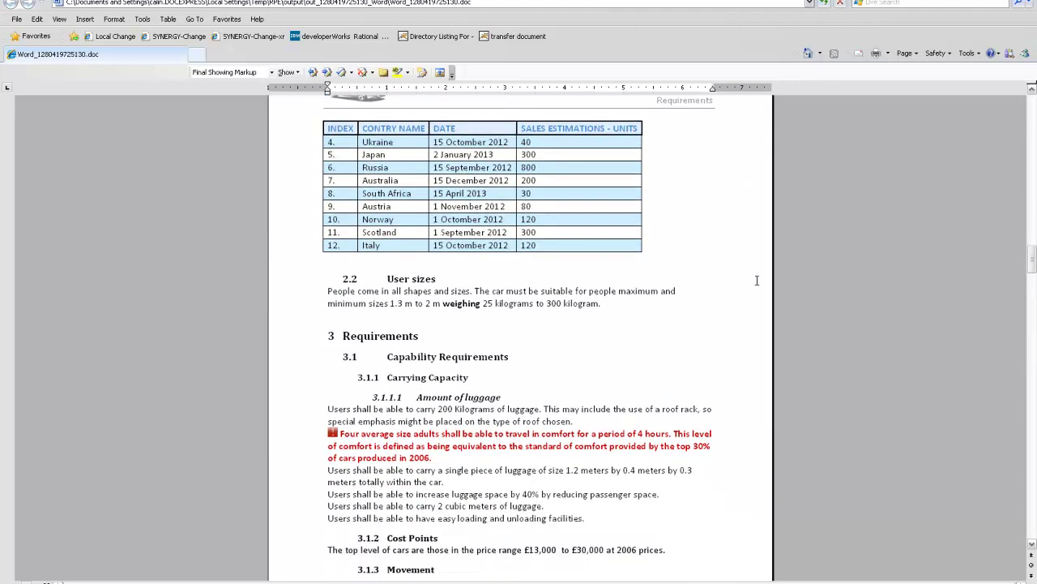
pyautogui.scroll(-9, 756, 281)
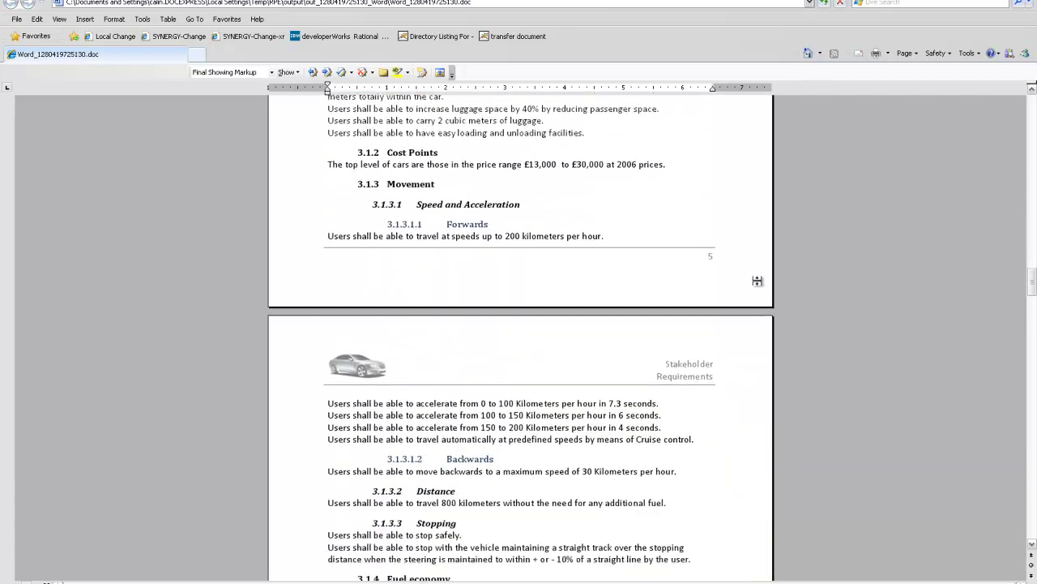
pyautogui.scroll(-9, 757, 280)
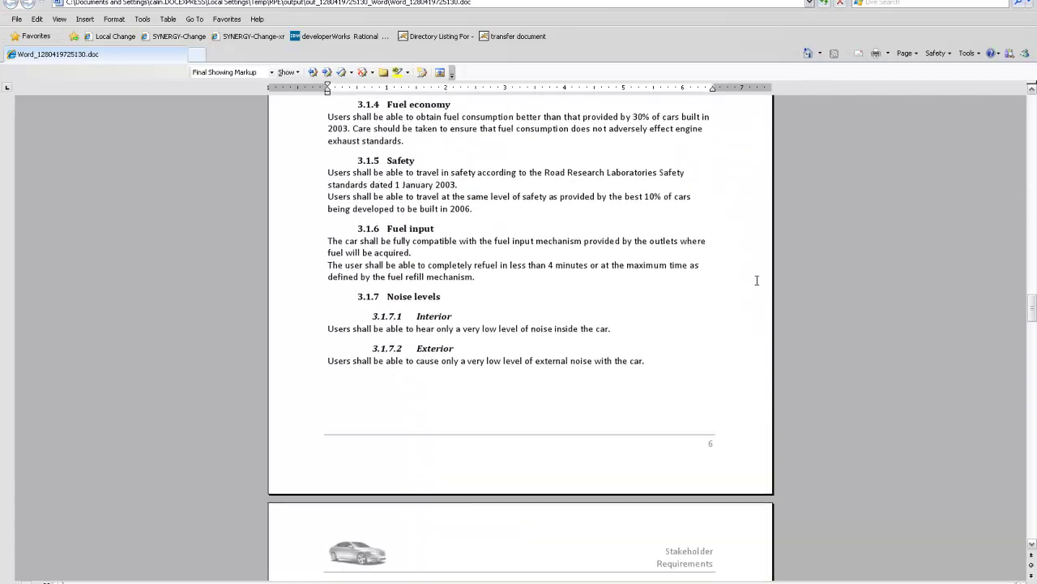
pyautogui.scroll(-8, 757, 280)
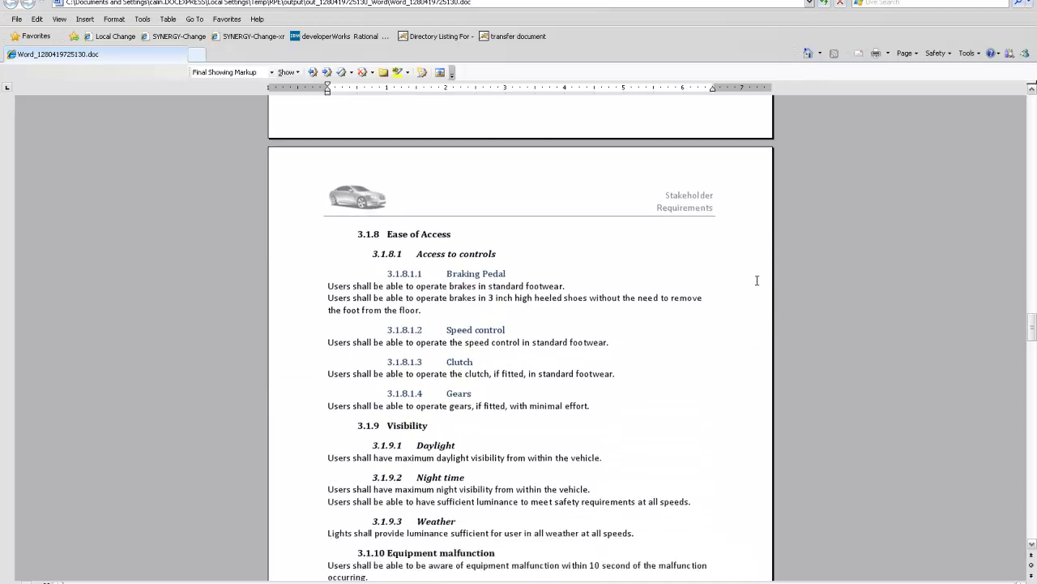
pyautogui.scroll(-9, 757, 280)
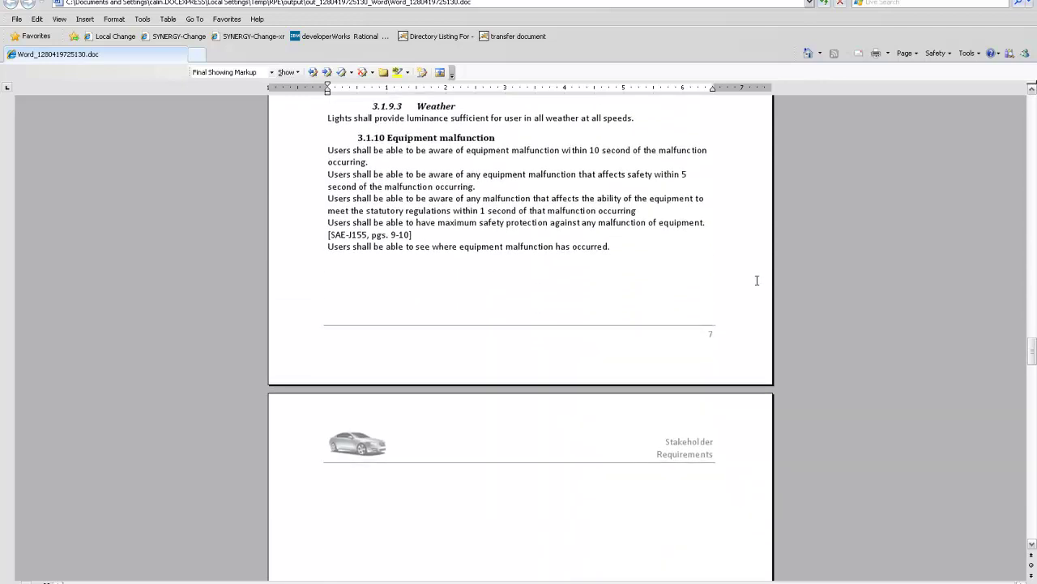
pyautogui.scroll(-8, 757, 281)
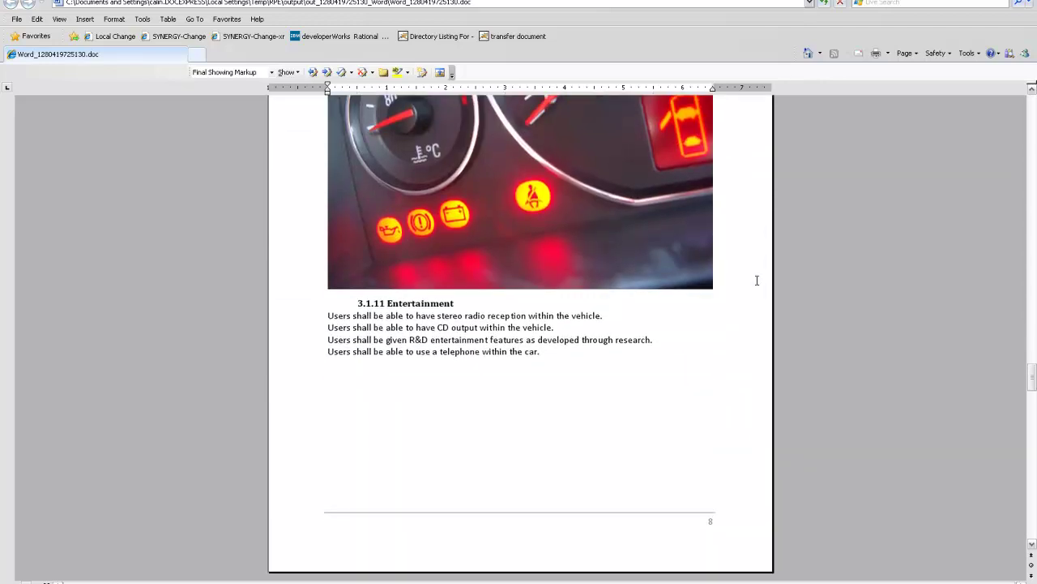
pyautogui.scroll(-11, 757, 280)
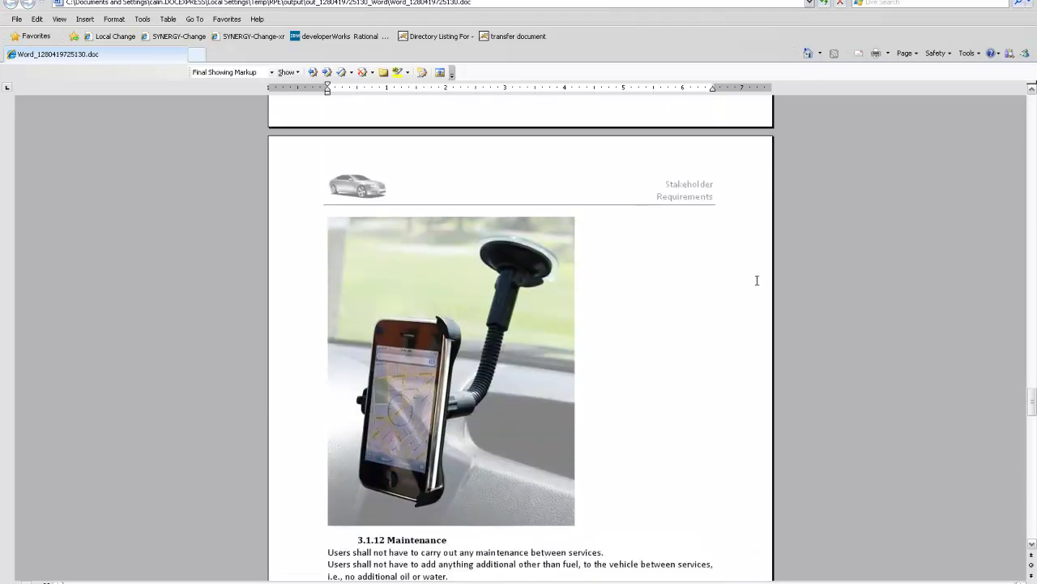
pyautogui.scroll(-9, 757, 280)
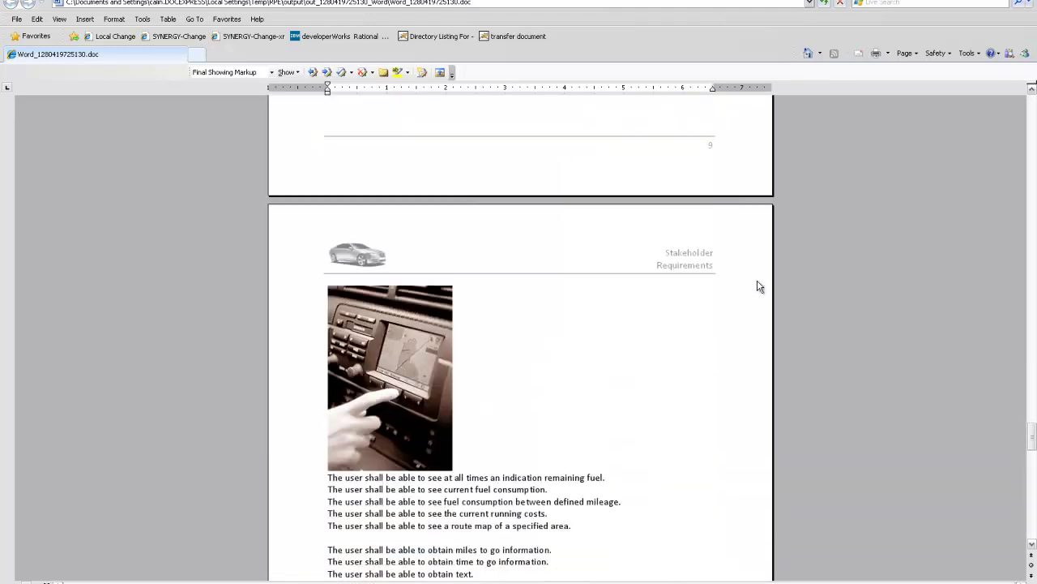
pyautogui.scroll(-10, 757, 280)
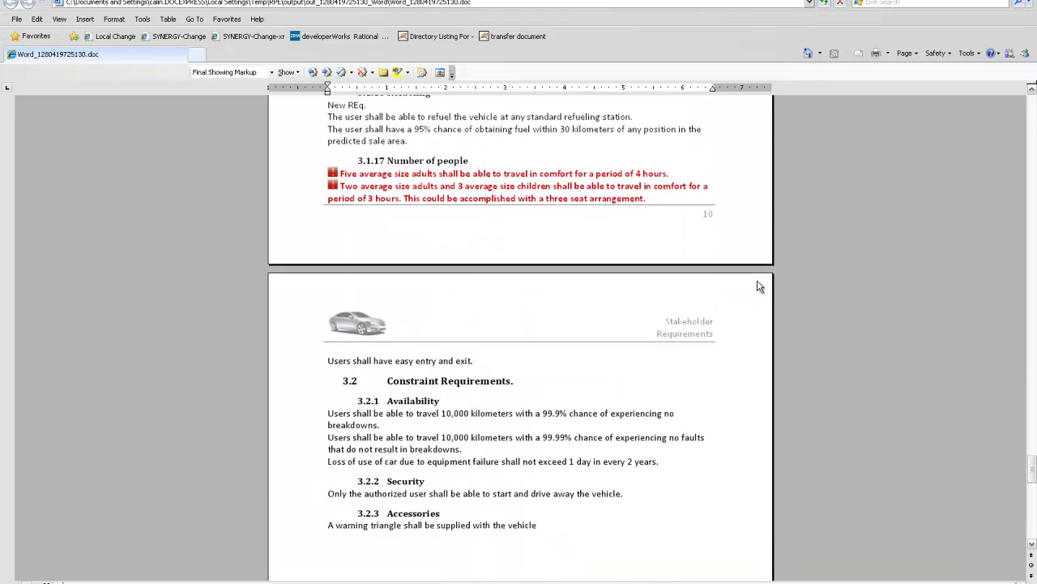
pyautogui.scroll(-8, 760, 286)
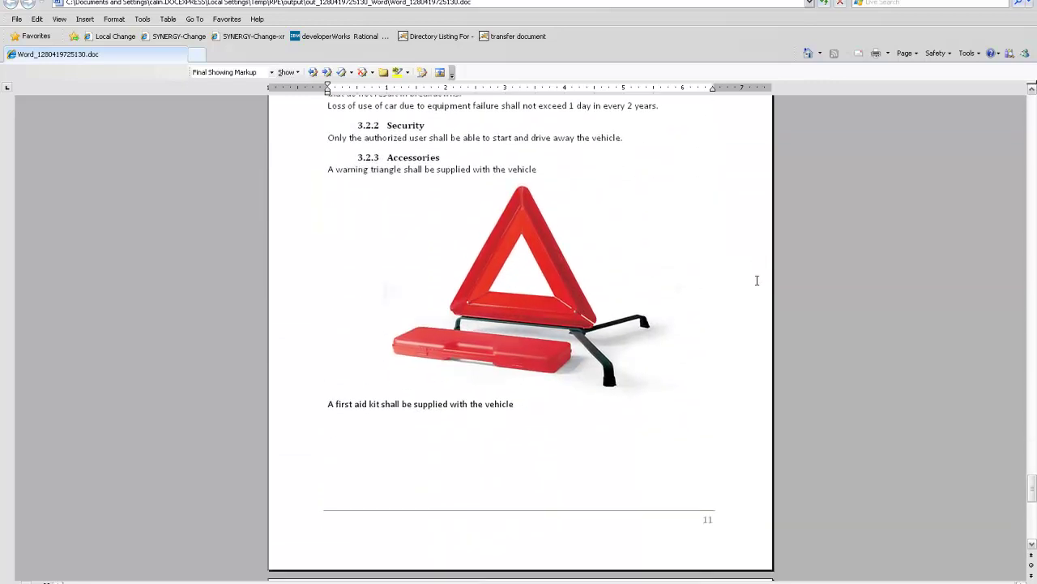
pyautogui.scroll(-7, 756, 280)
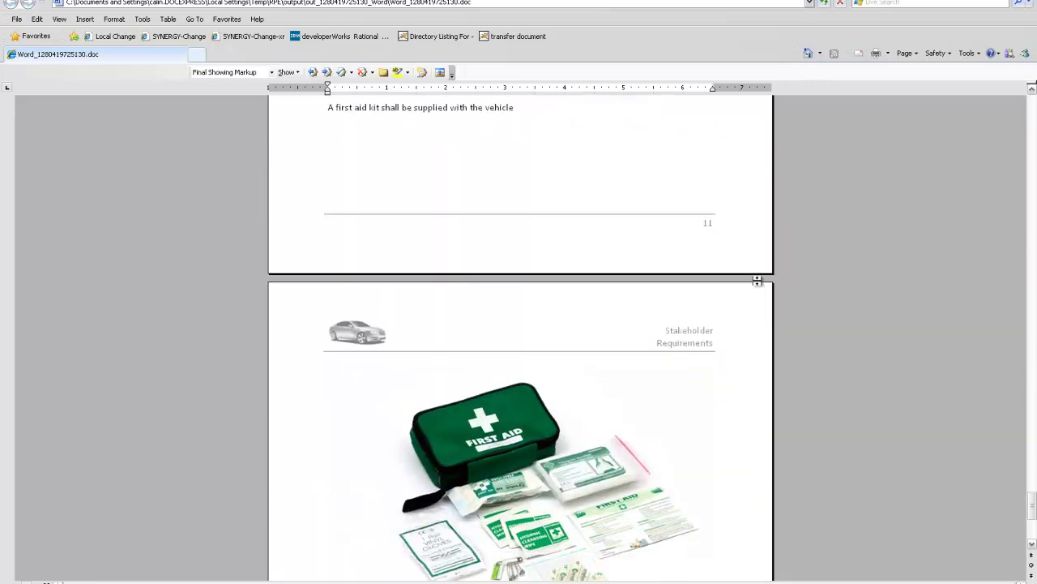
pyautogui.scroll(-4, 757, 280)
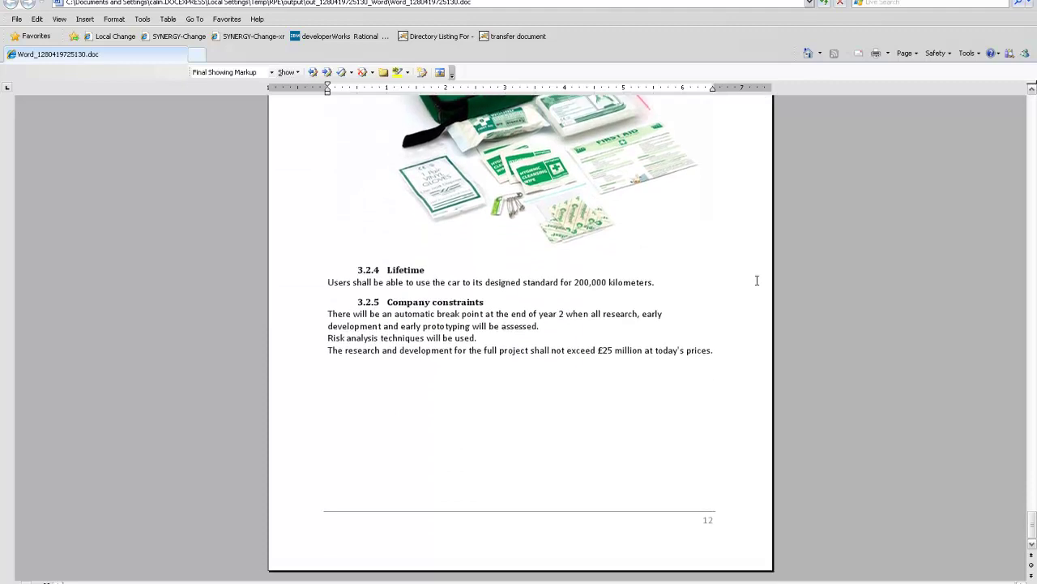
pyautogui.scroll(3, 757, 281)
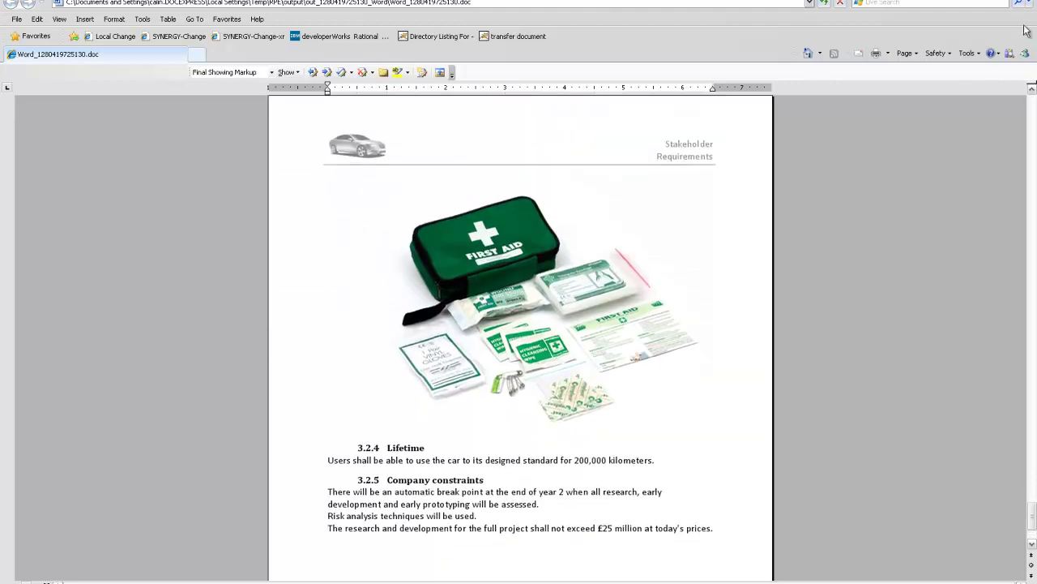
pyautogui.hotkey('alt', 'F4')
pyautogui.click(519, 339)
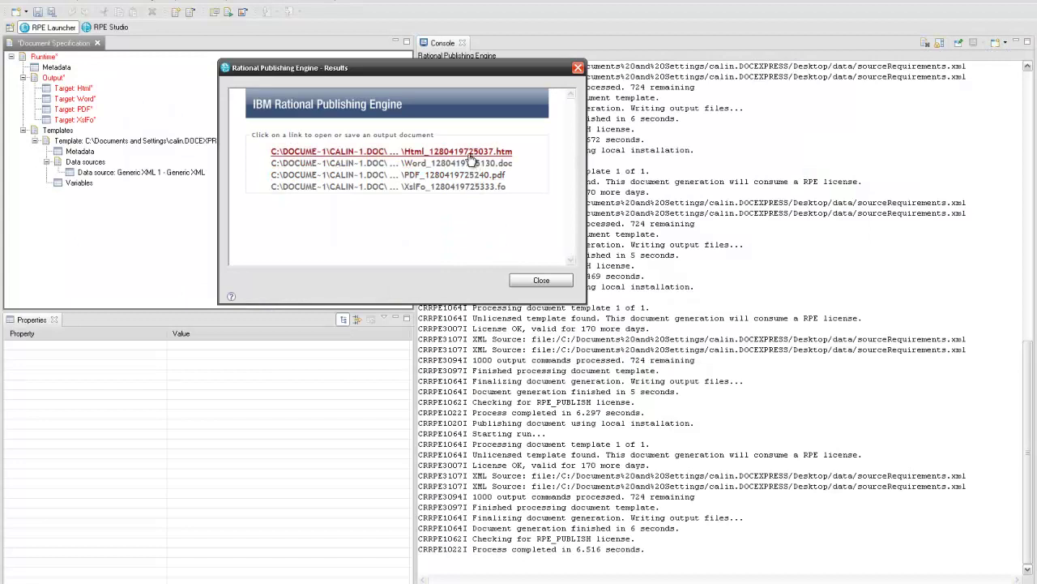
# Open the generated HTML output and examine its title block, table of contents, headings, table and requirement text
pyautogui.click(472, 151)
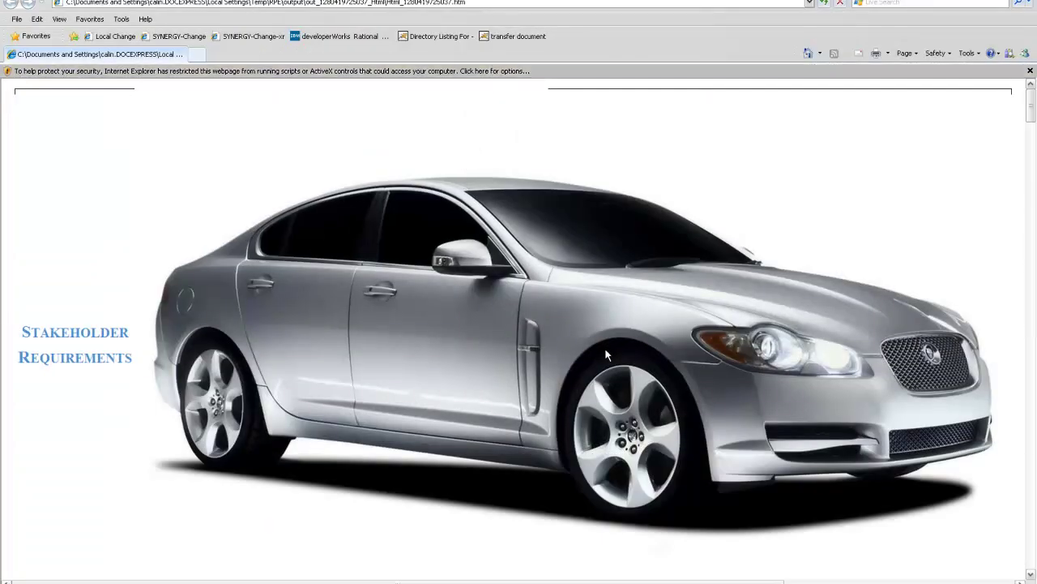
pyautogui.scroll(-5, 604, 355)
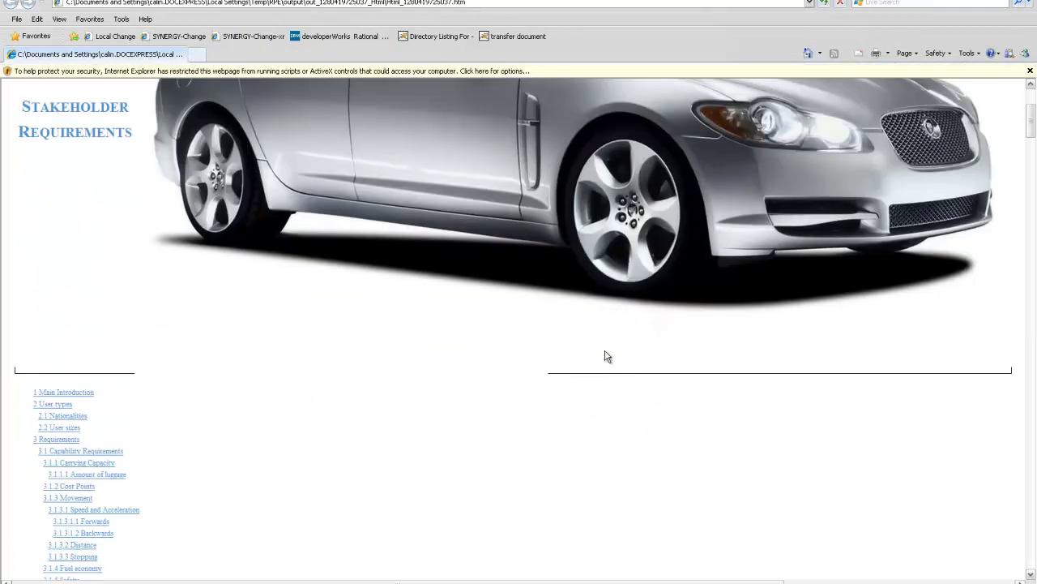
pyautogui.scroll(-7, 605, 355)
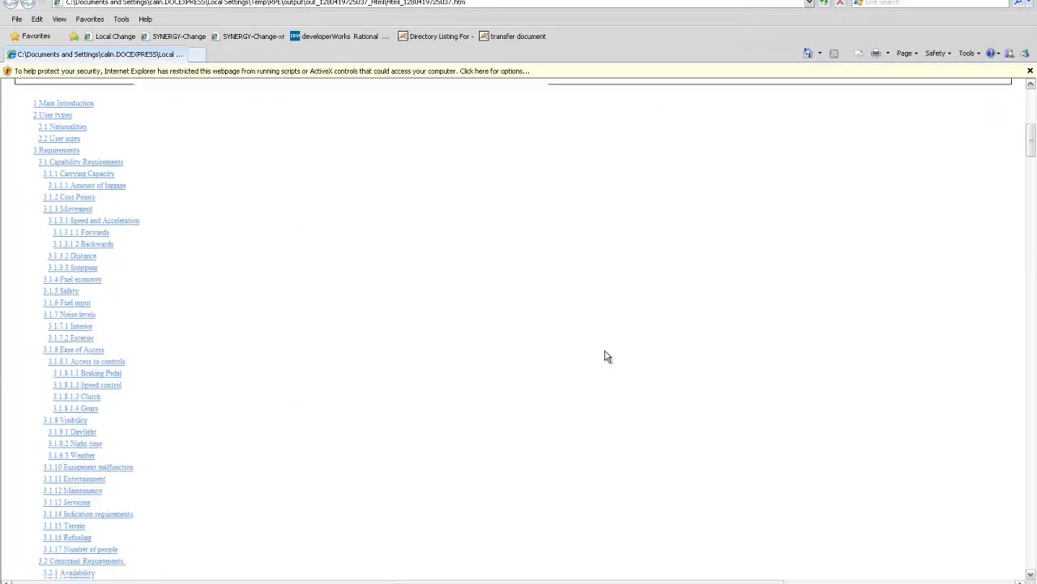
pyautogui.scroll(-10, 608, 357)
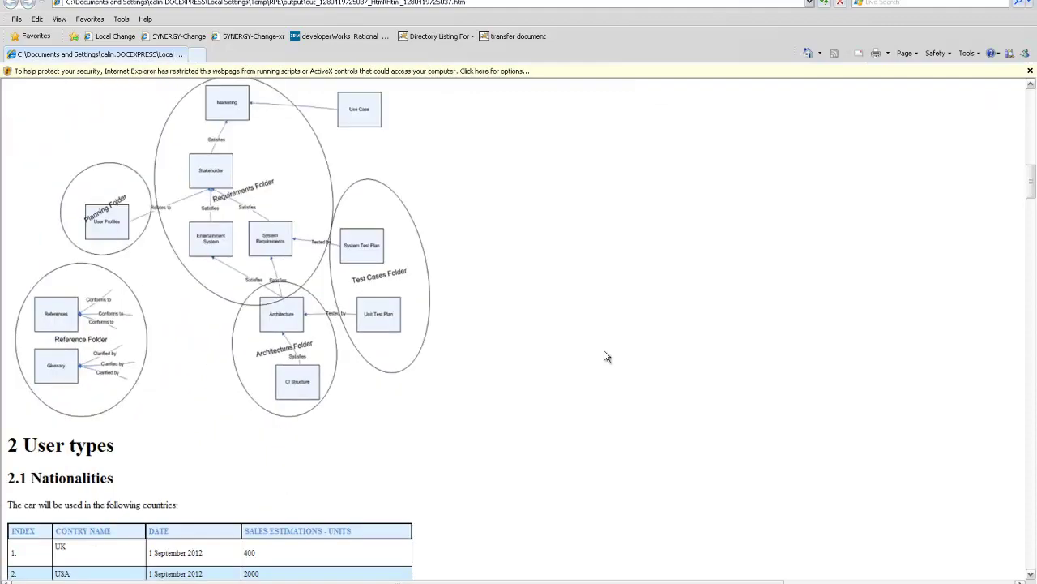
pyautogui.scroll(-10, 605, 357)
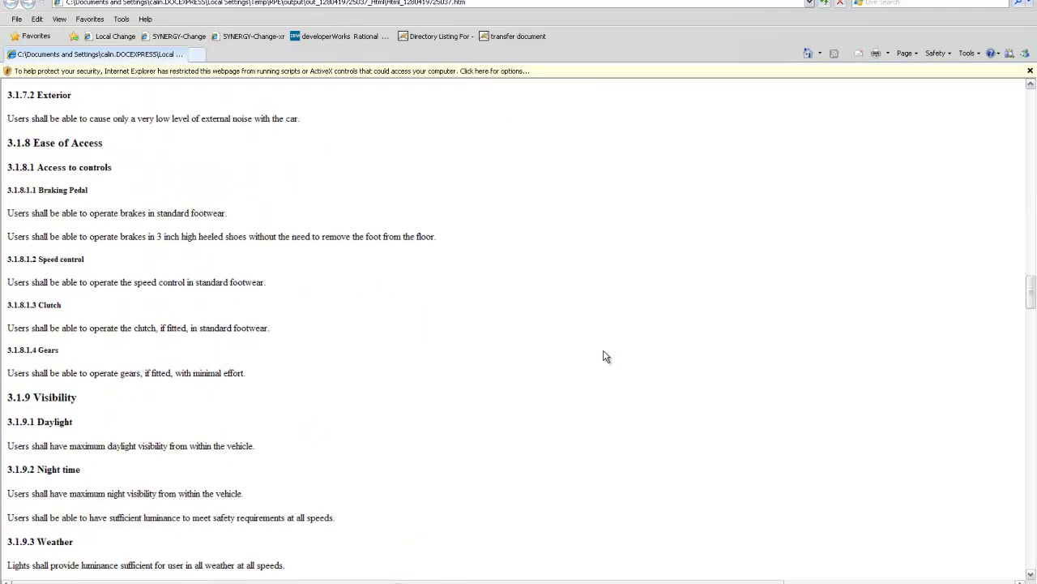
pyautogui.scroll(-10, 606, 357)
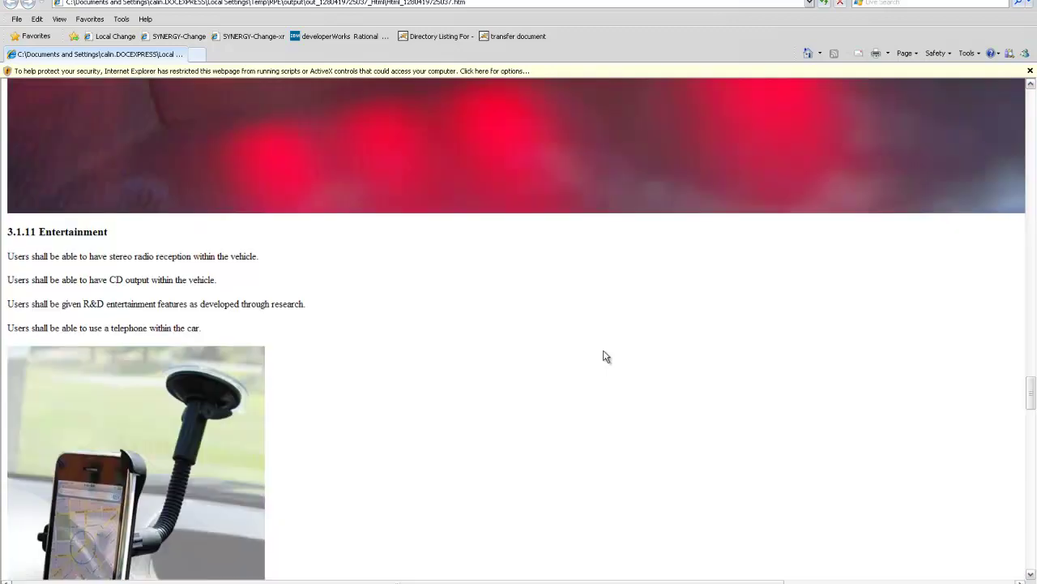
pyautogui.scroll(-10, 604, 355)
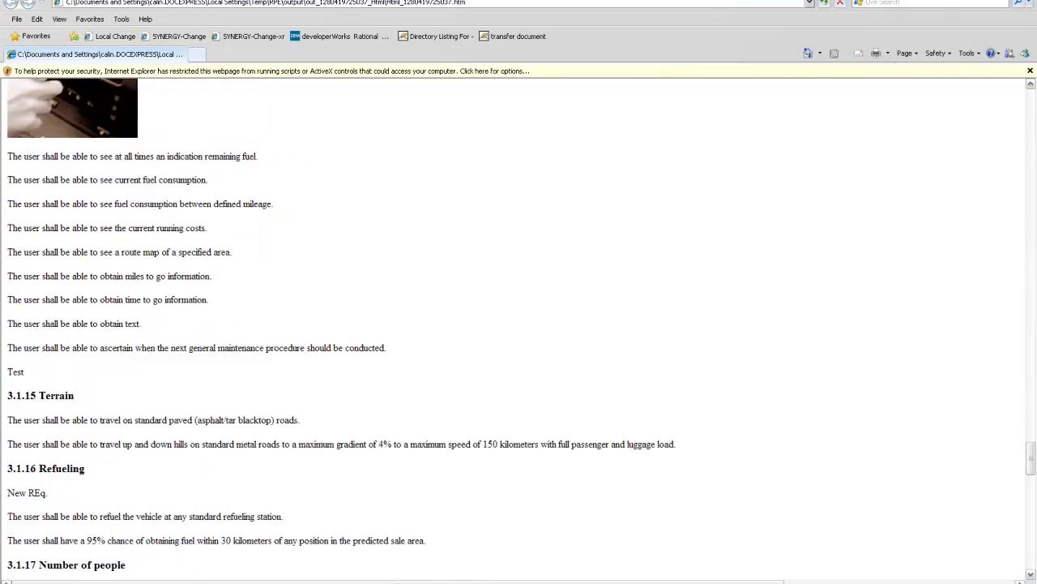